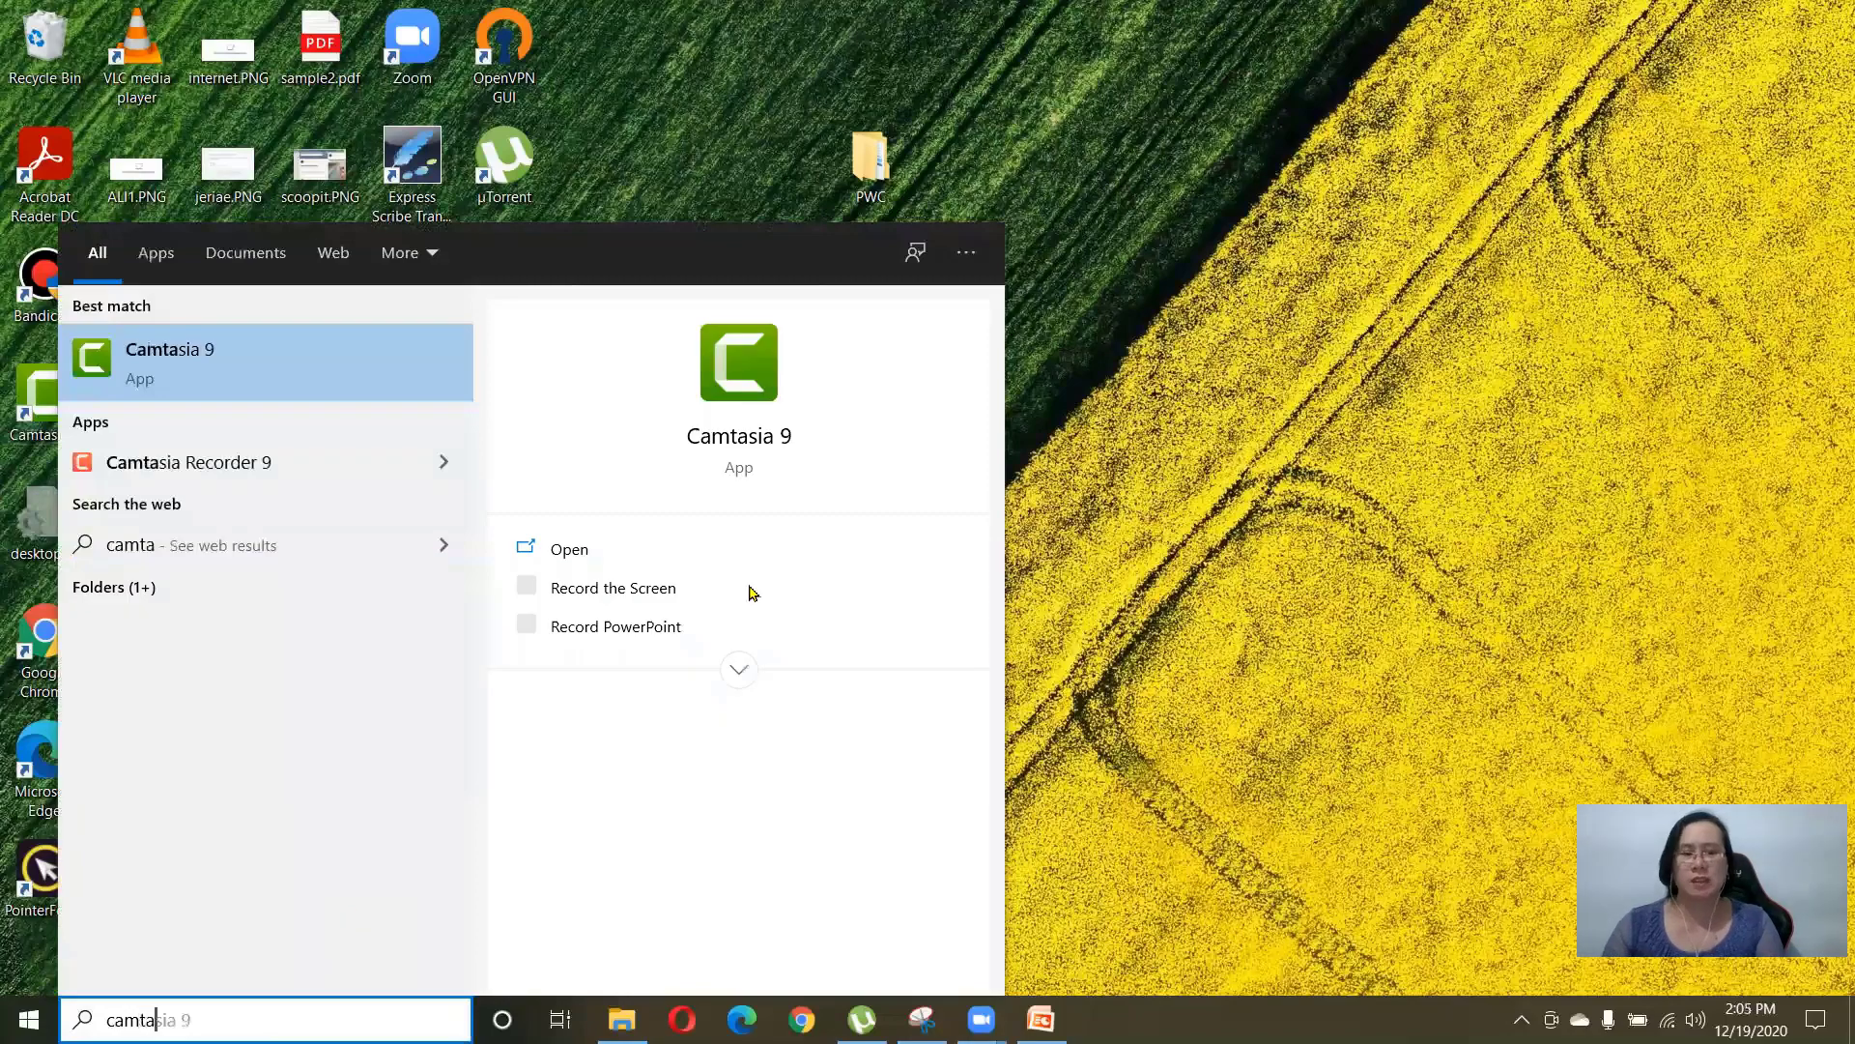
- Launch Camtasia 9 and start a new project
click(224, 346)
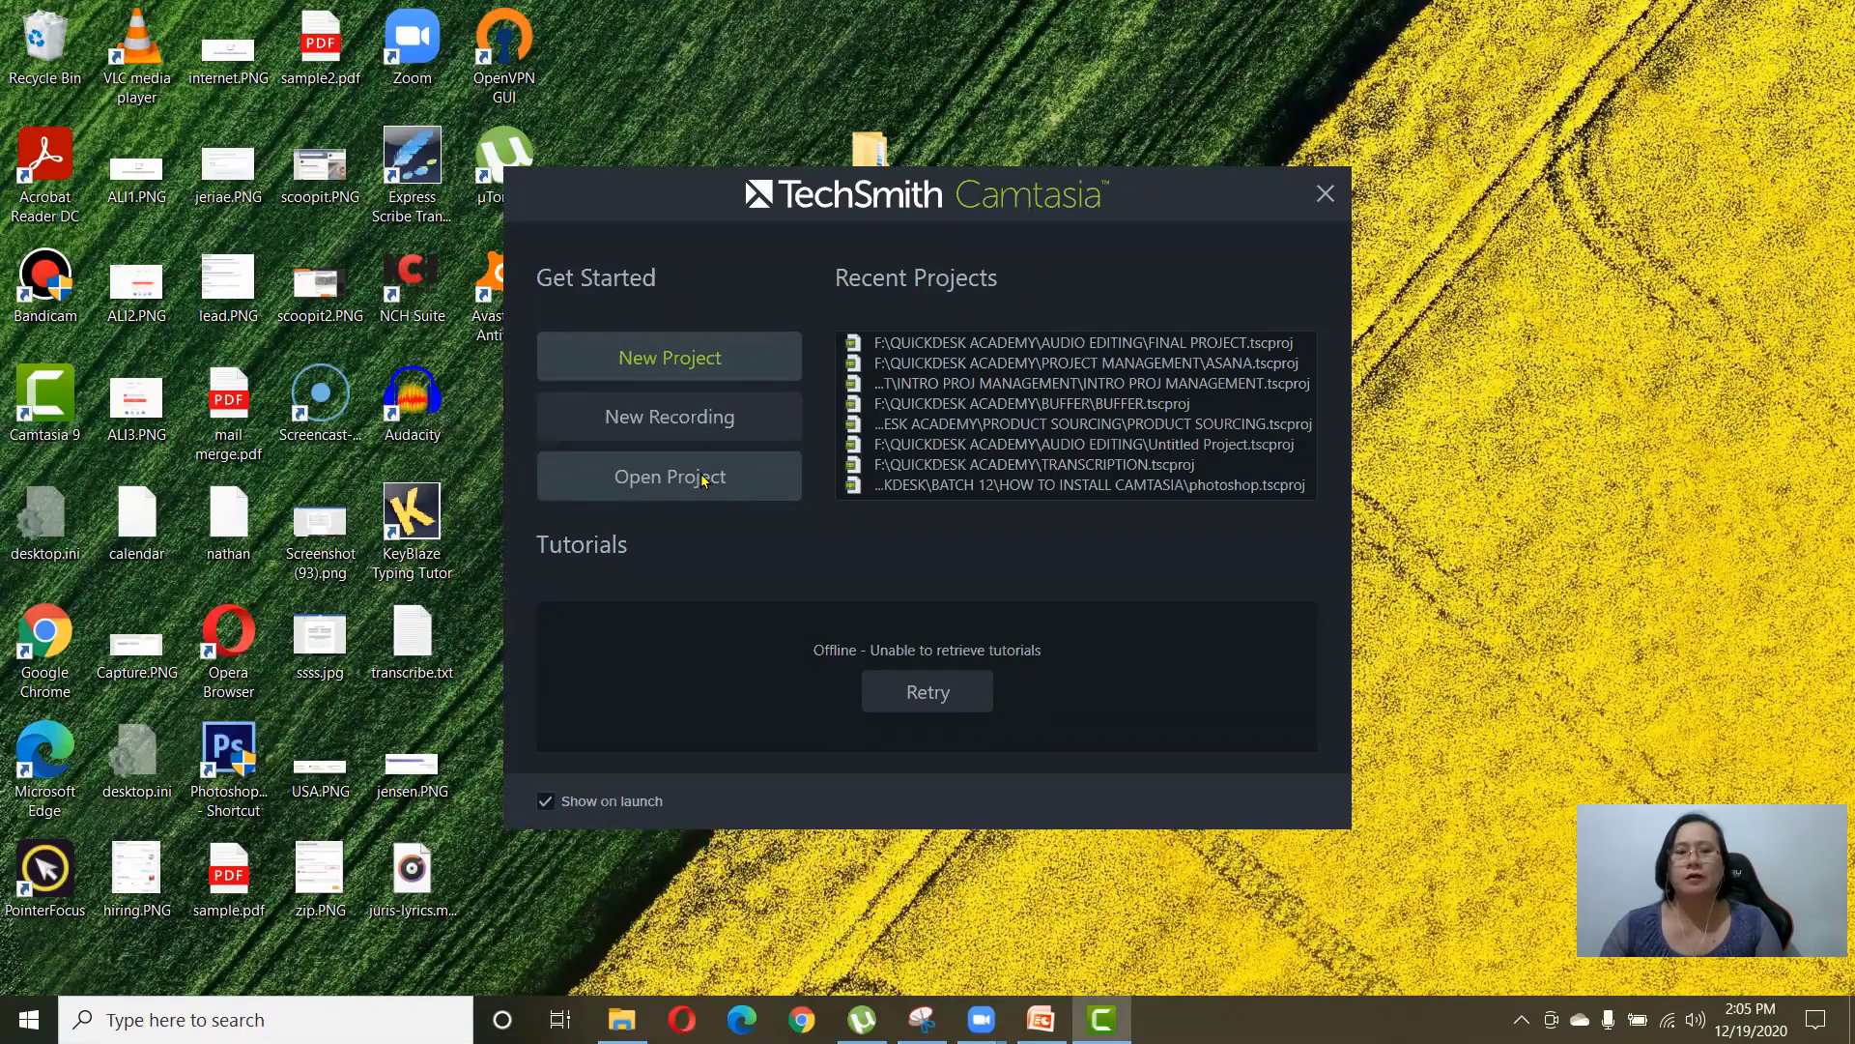
click(711, 356)
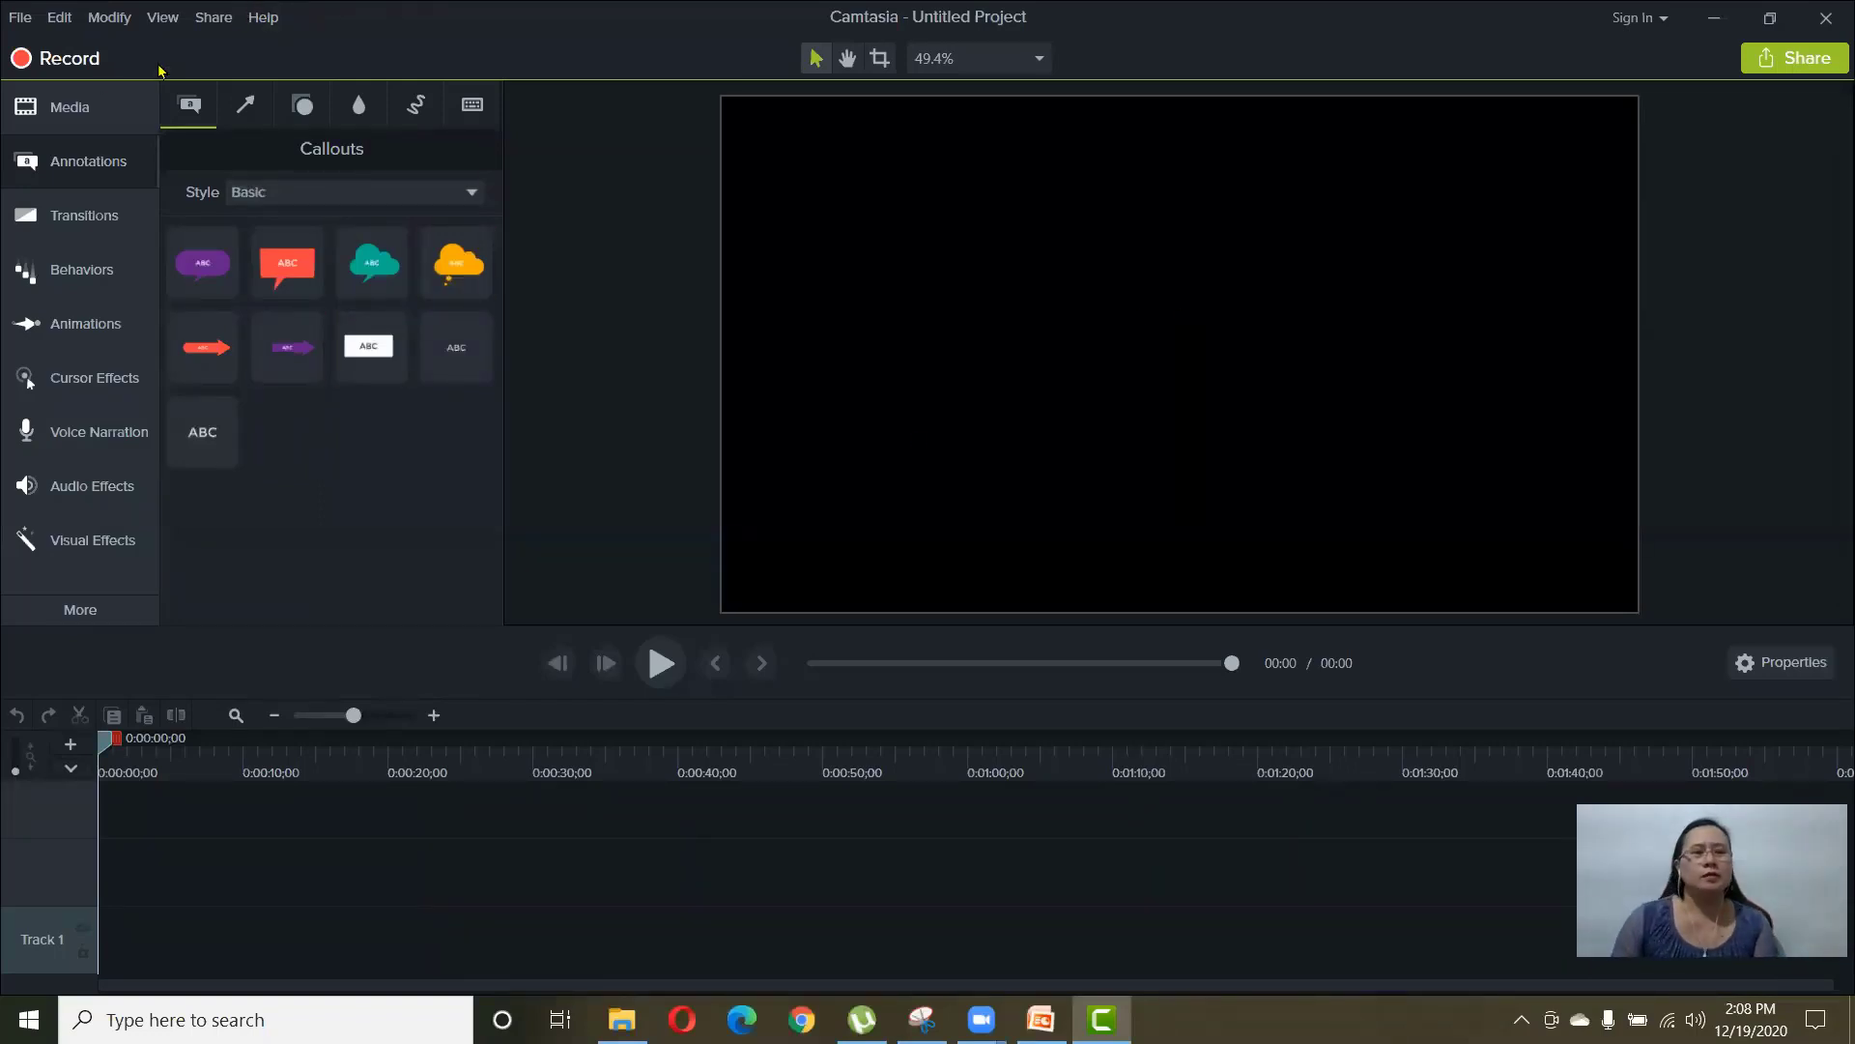
- Examine the empty Media Bin and the available options for importing media
click(77, 107)
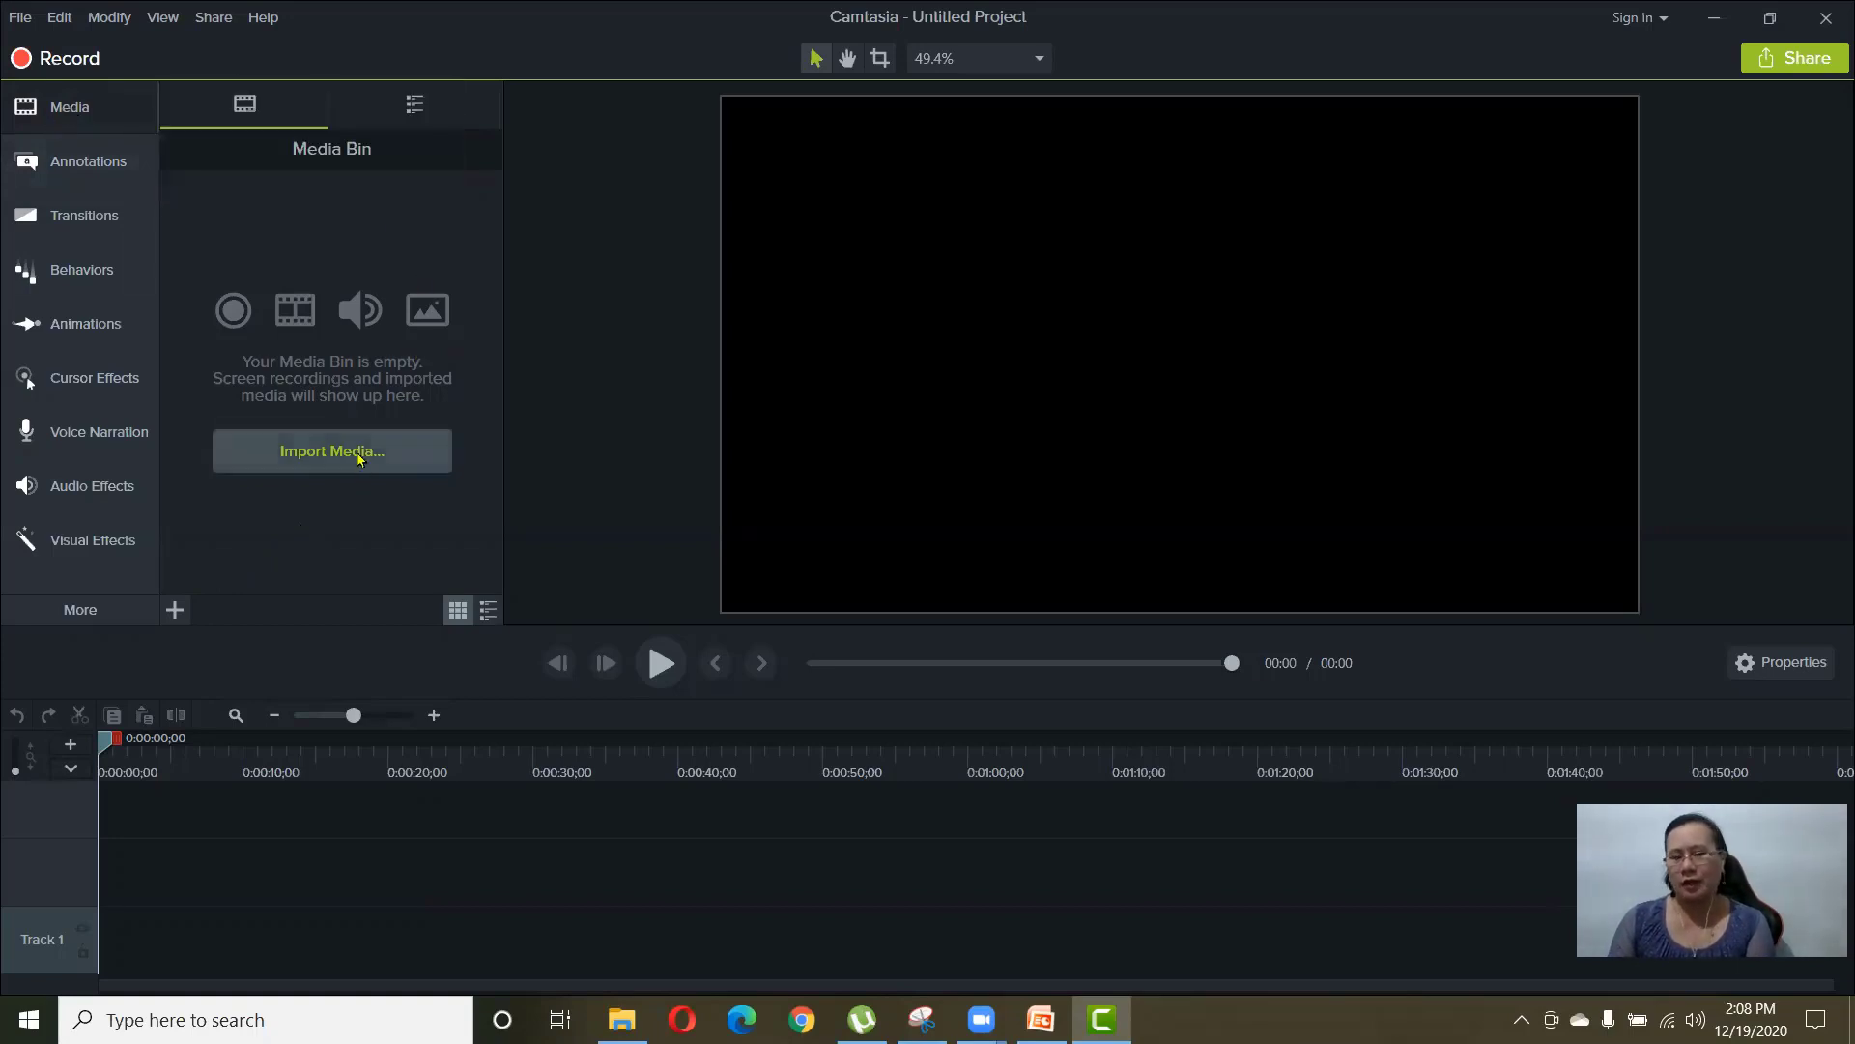
click(175, 610)
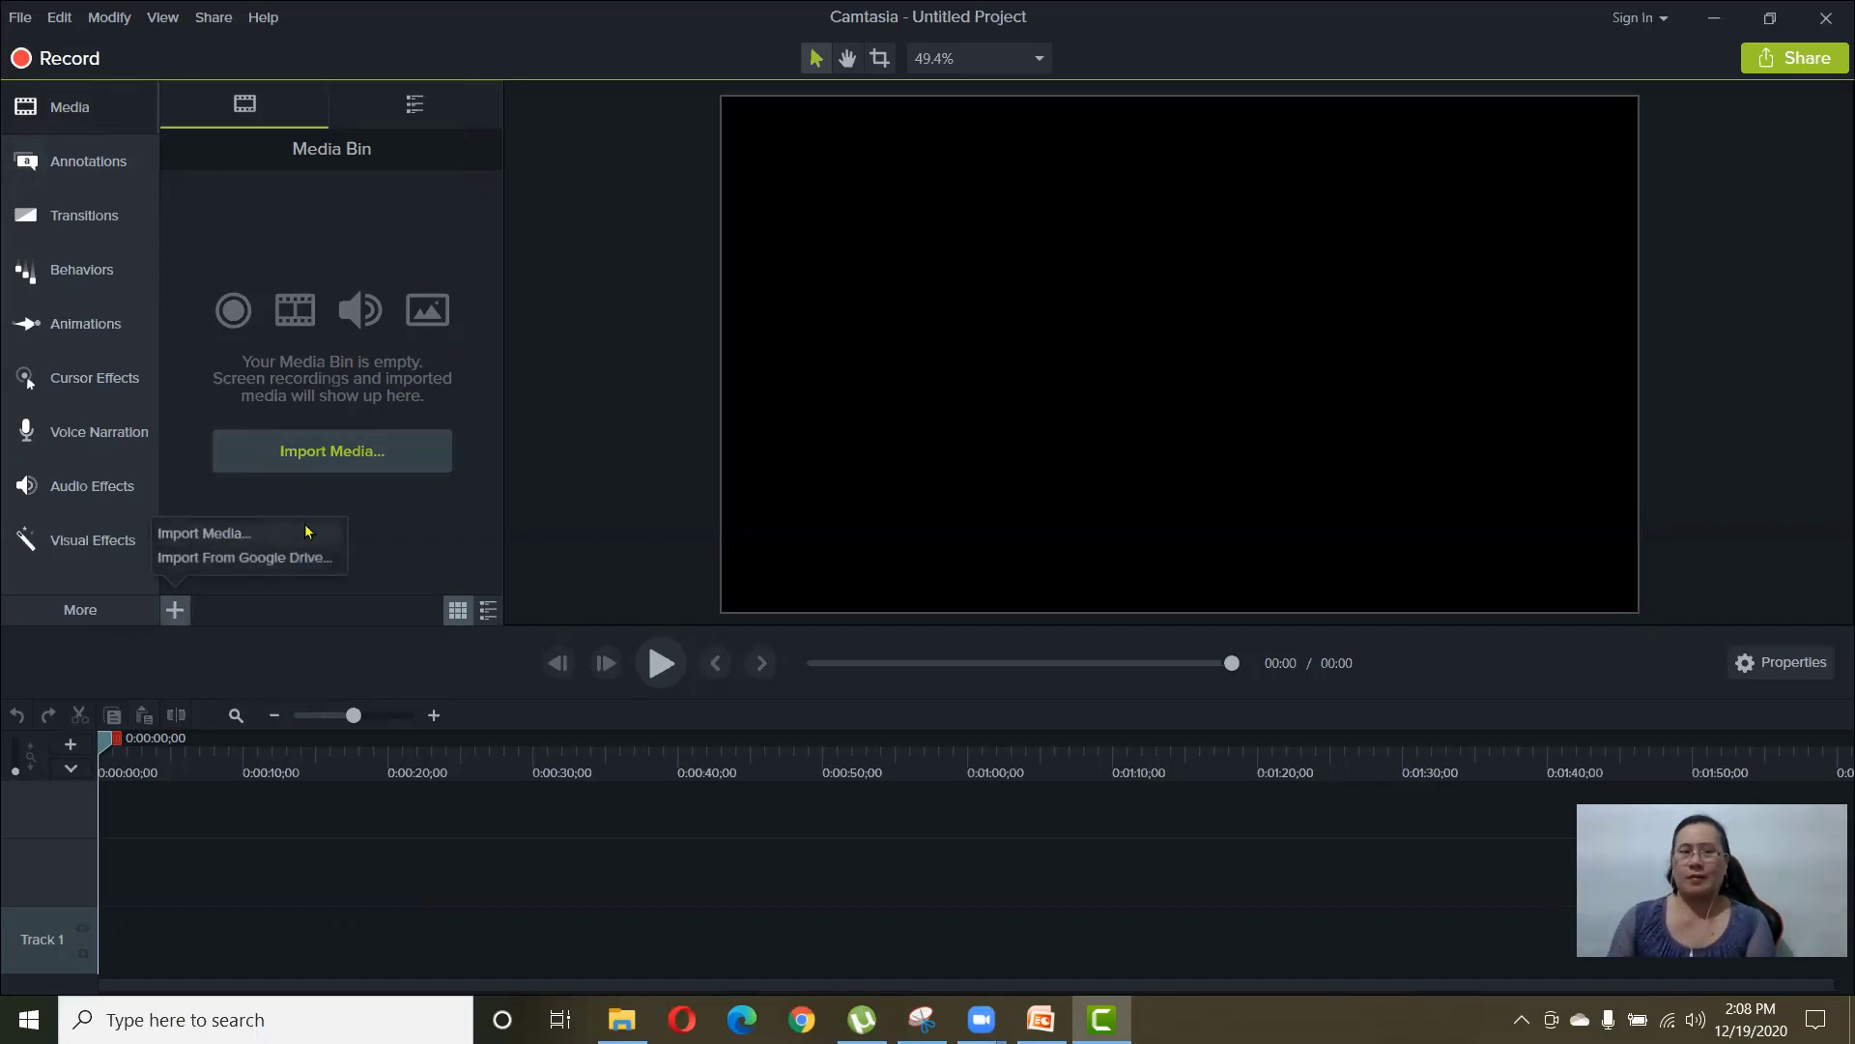
click(381, 217)
- Place the teal cloud callout near the top of the canvas and delete it again
click(96, 165)
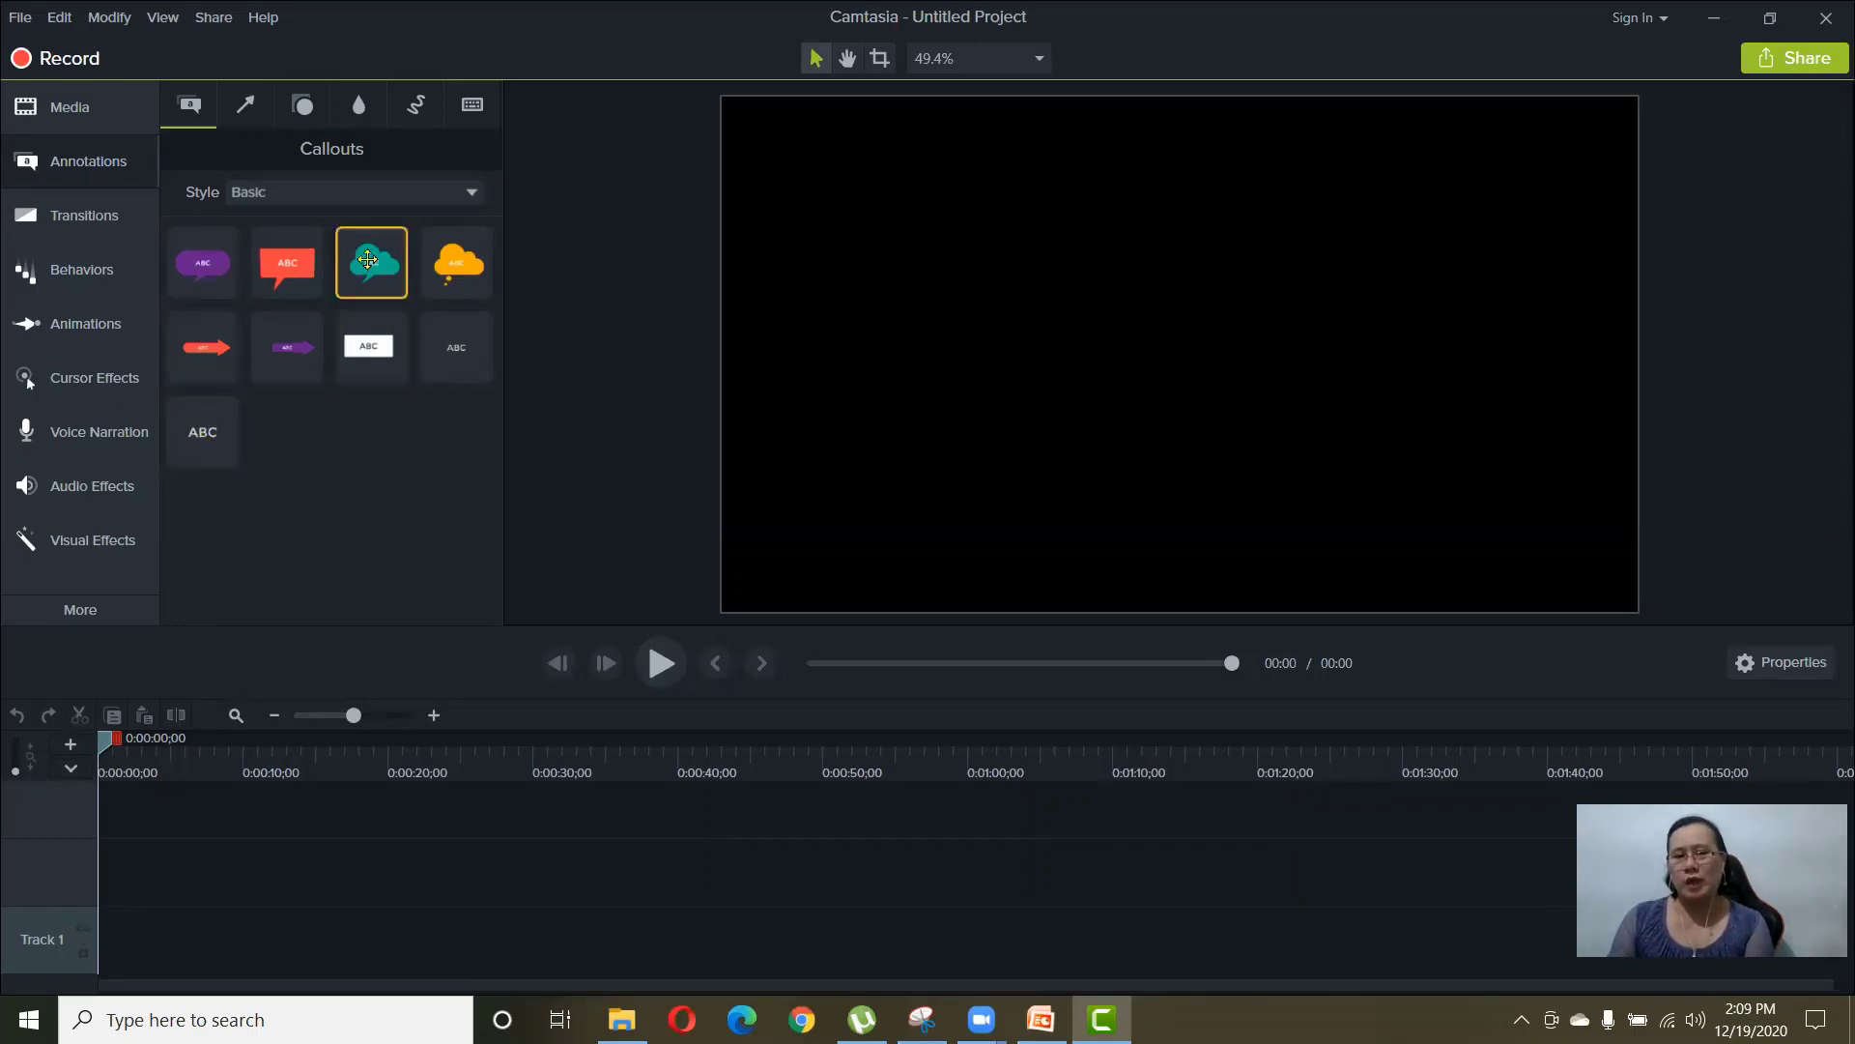
drag(368, 259, 1259, 226)
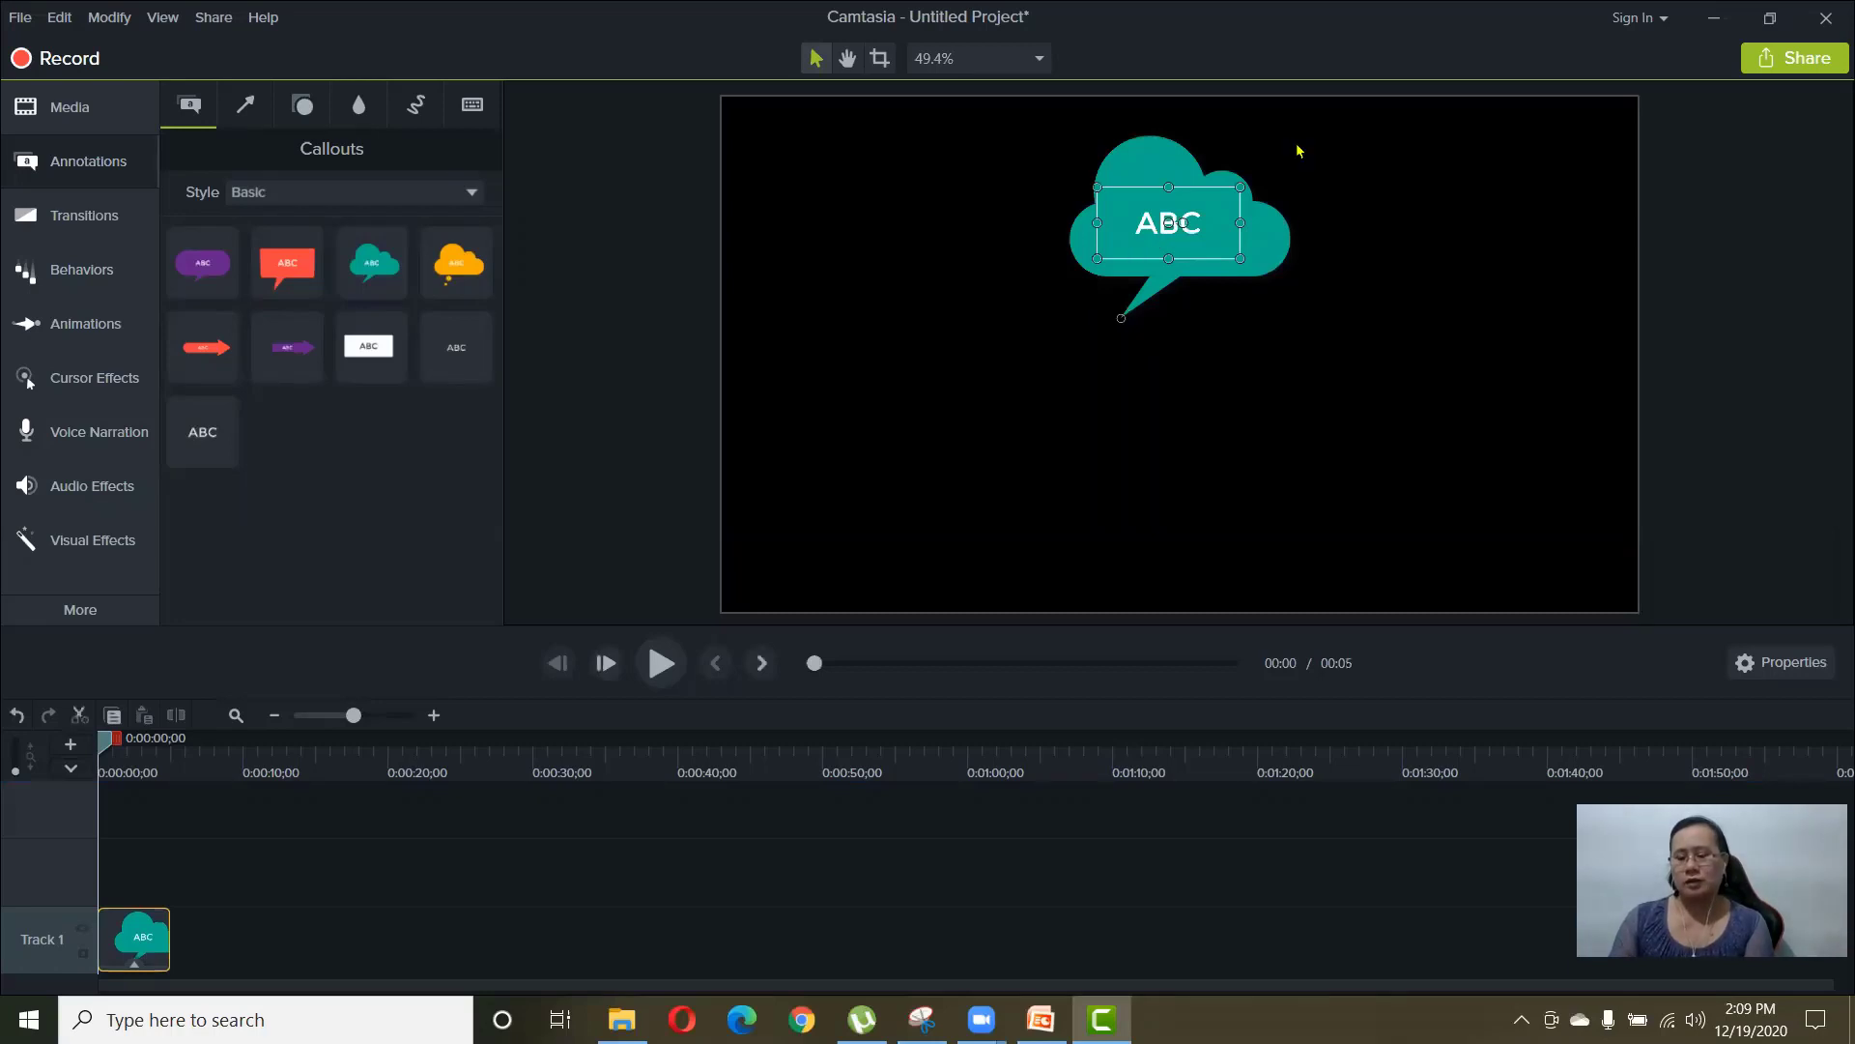
key(Delete)
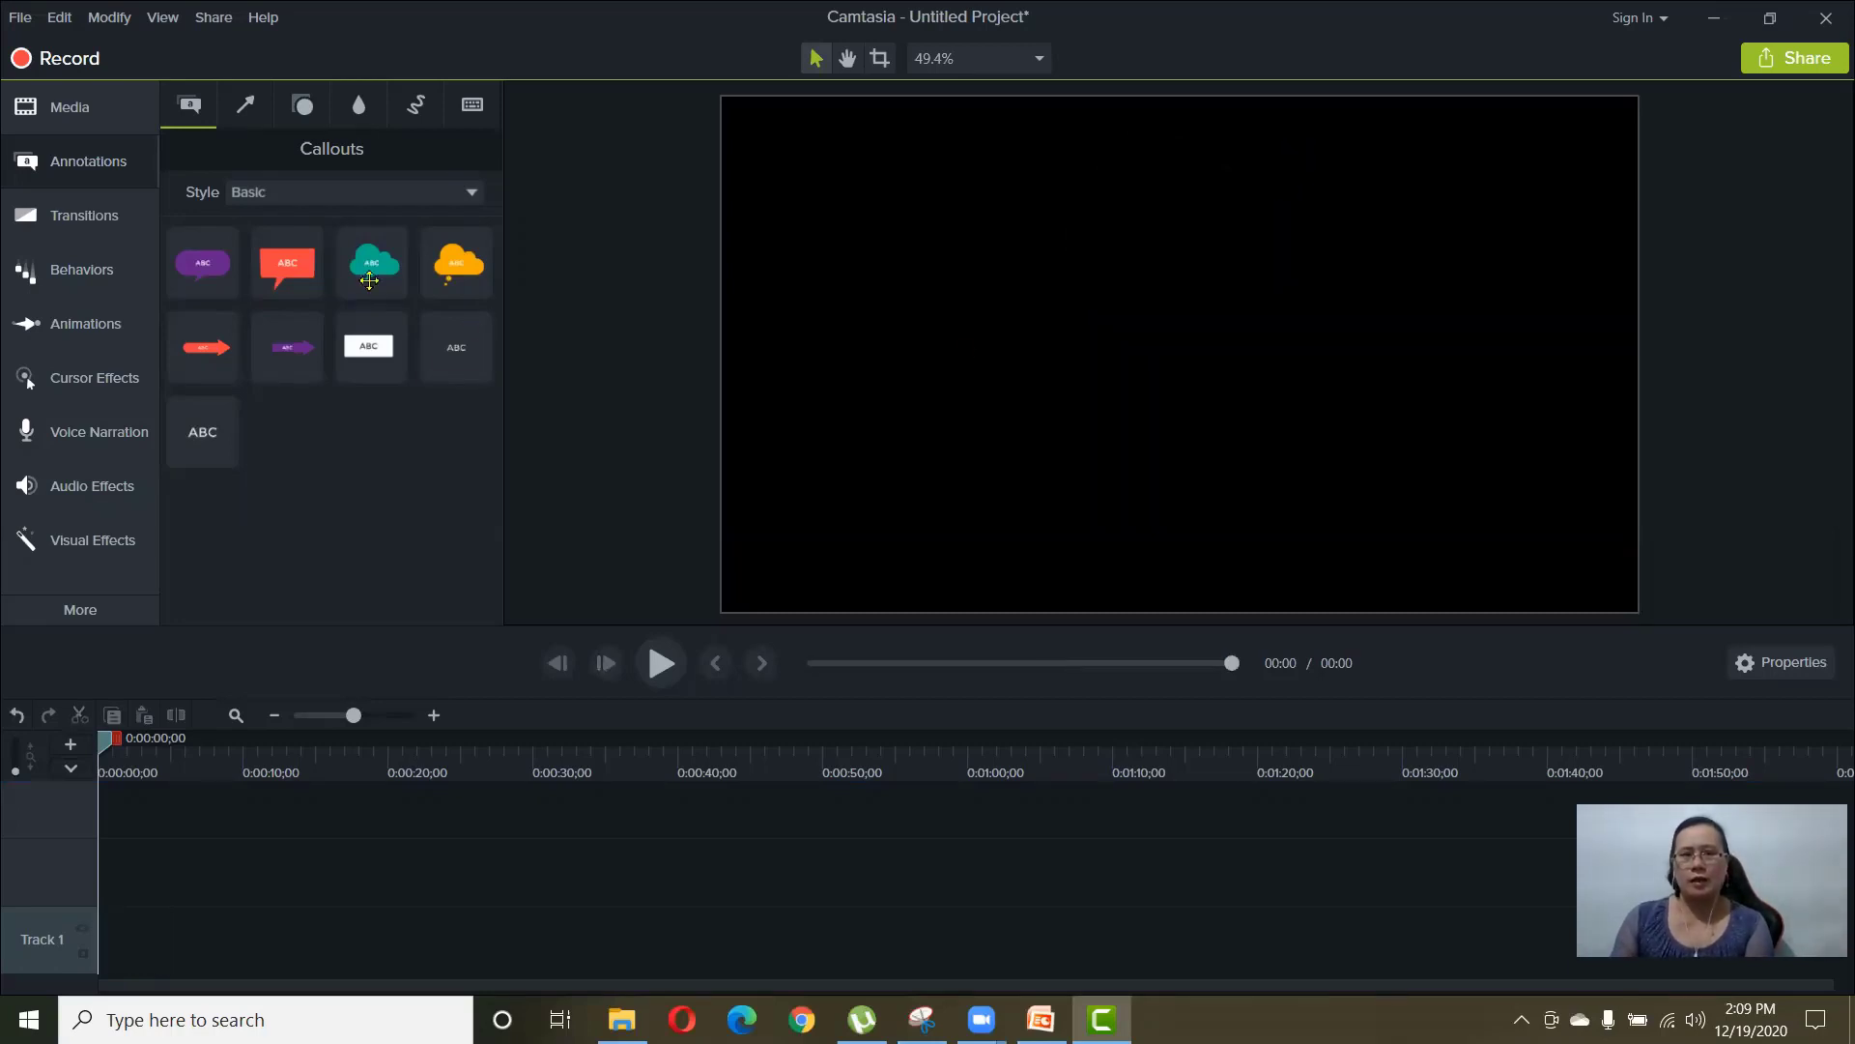
- Examine the Shapes, Blur & Highlight, Sketch Motion and Callouts annotation collections
click(305, 105)
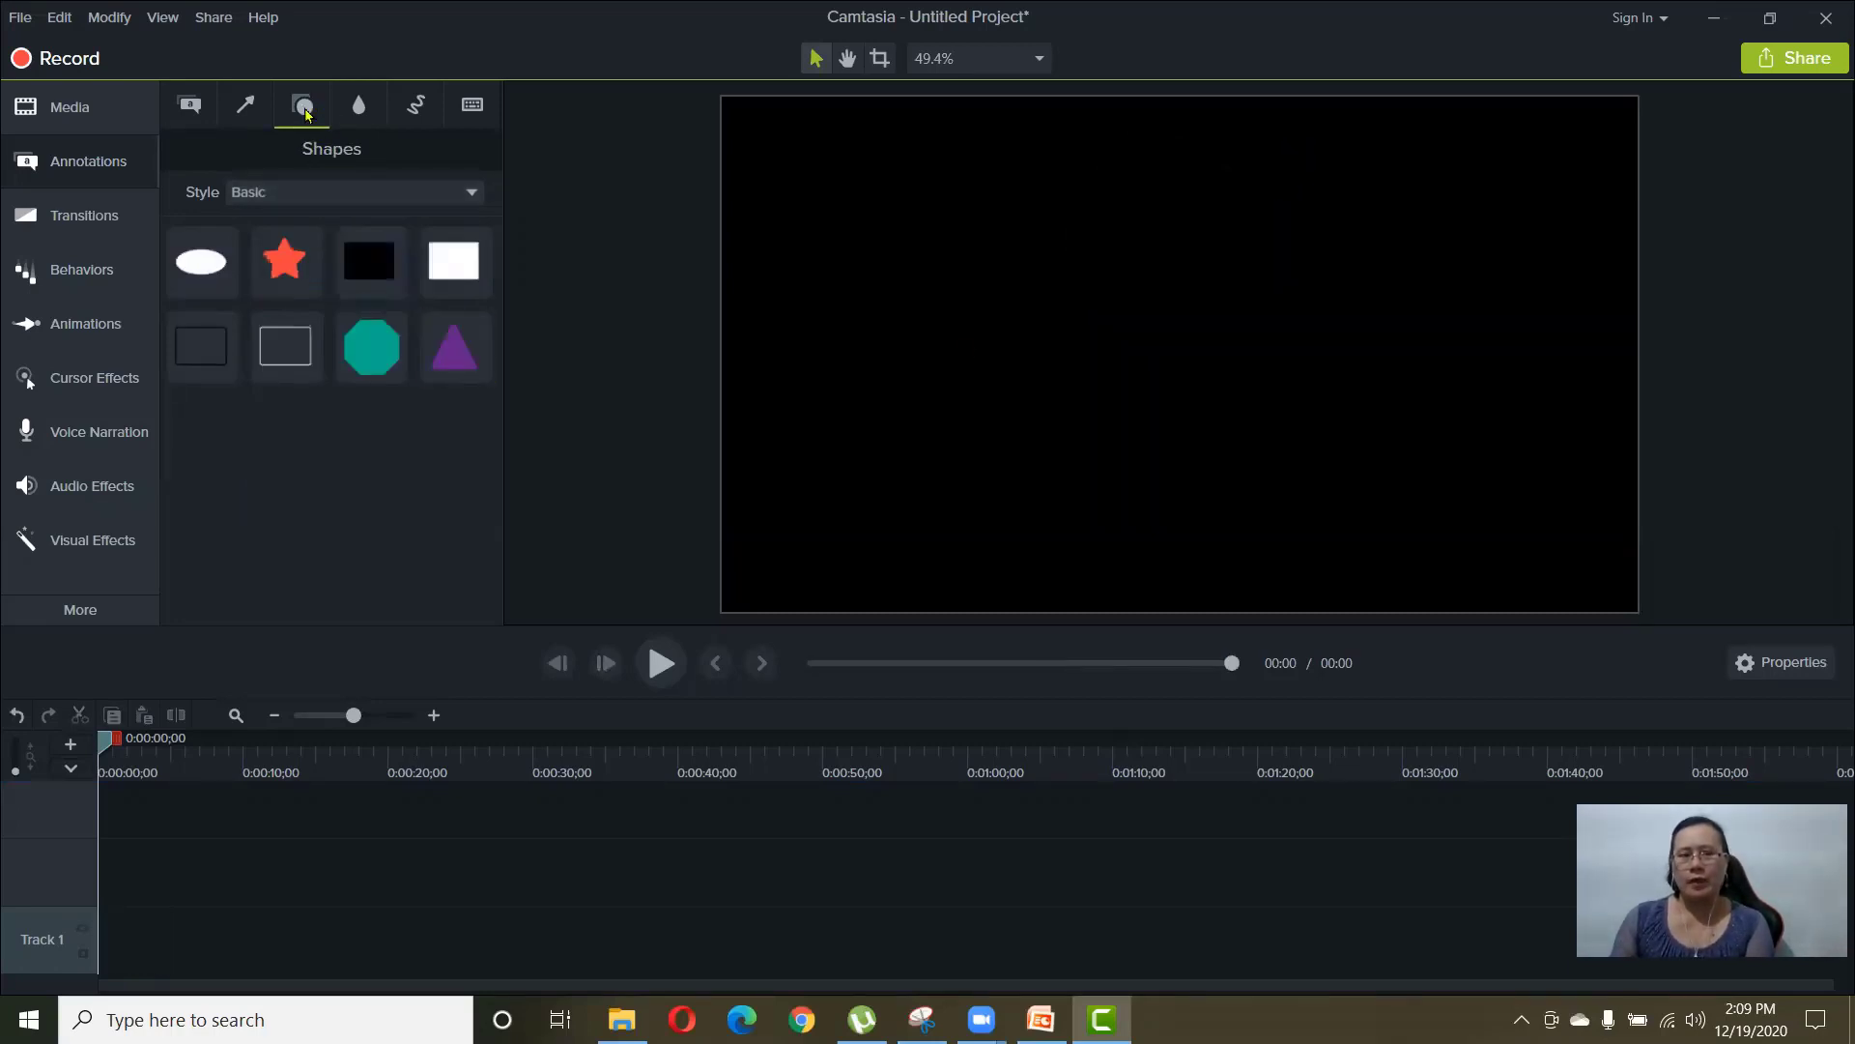
click(362, 106)
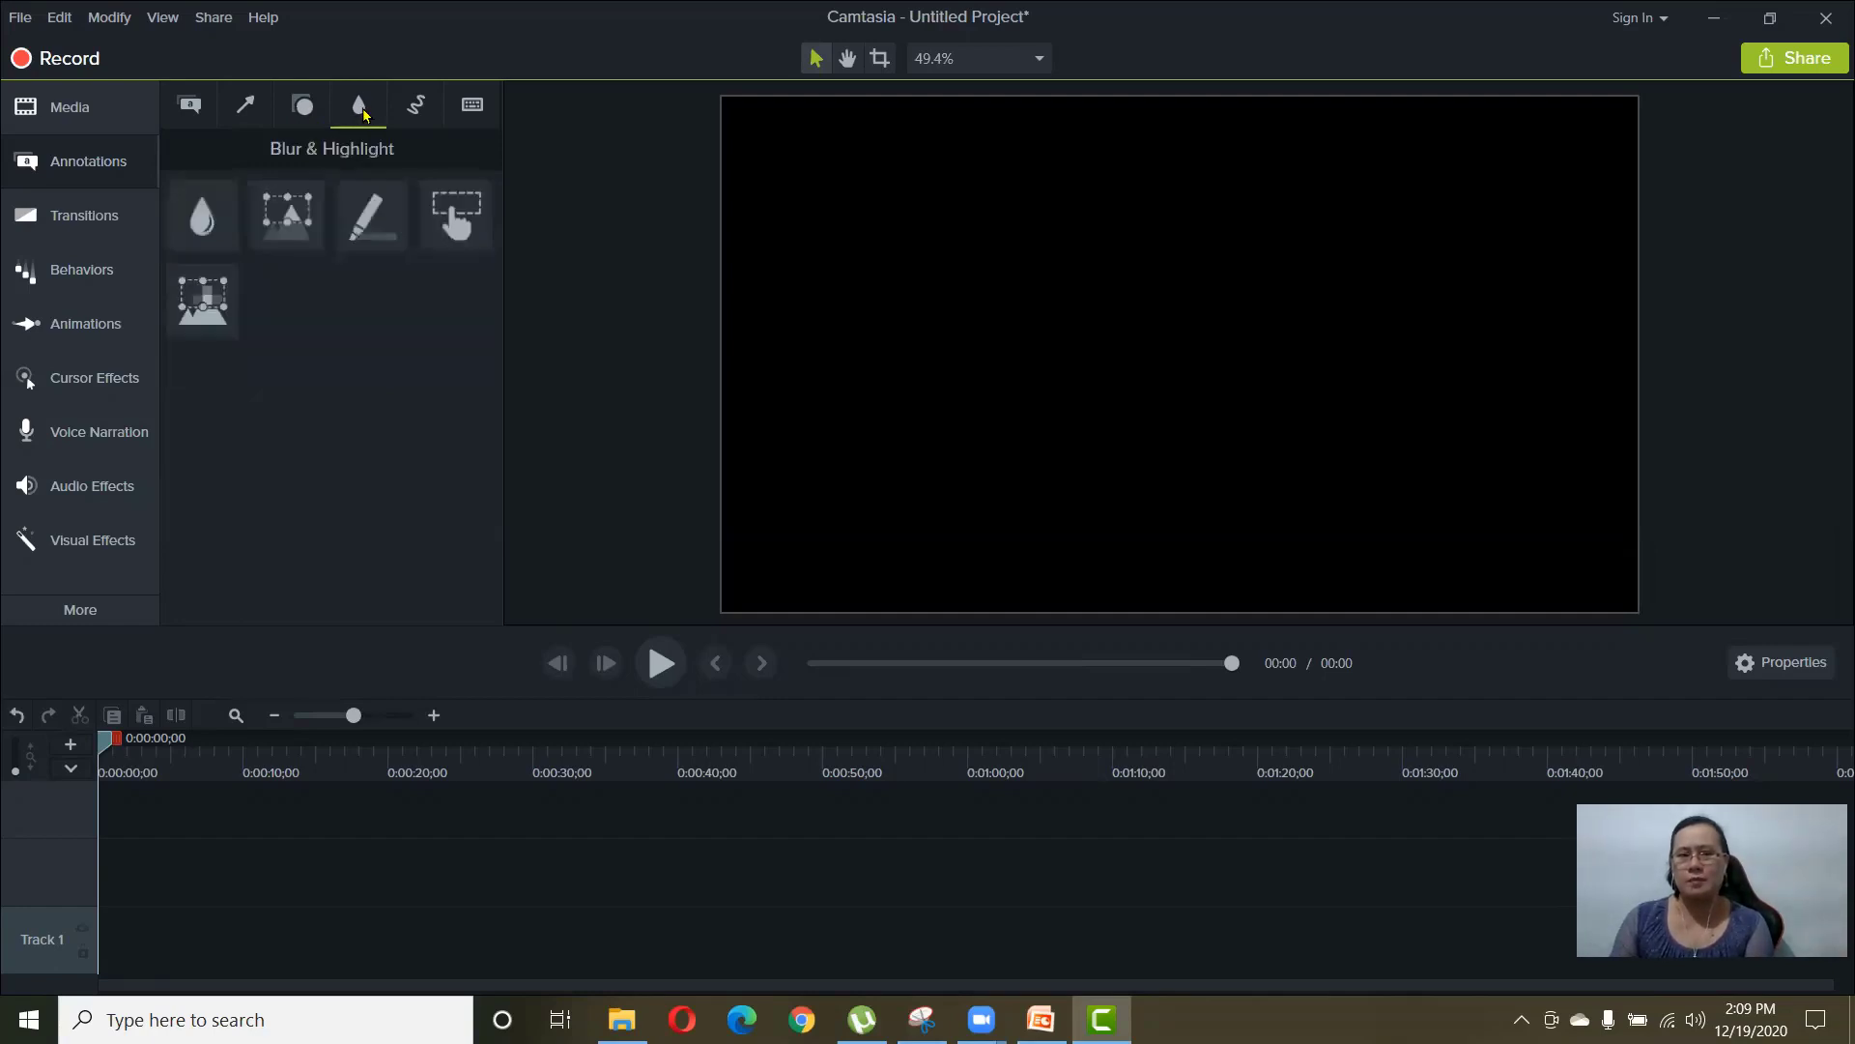
click(302, 106)
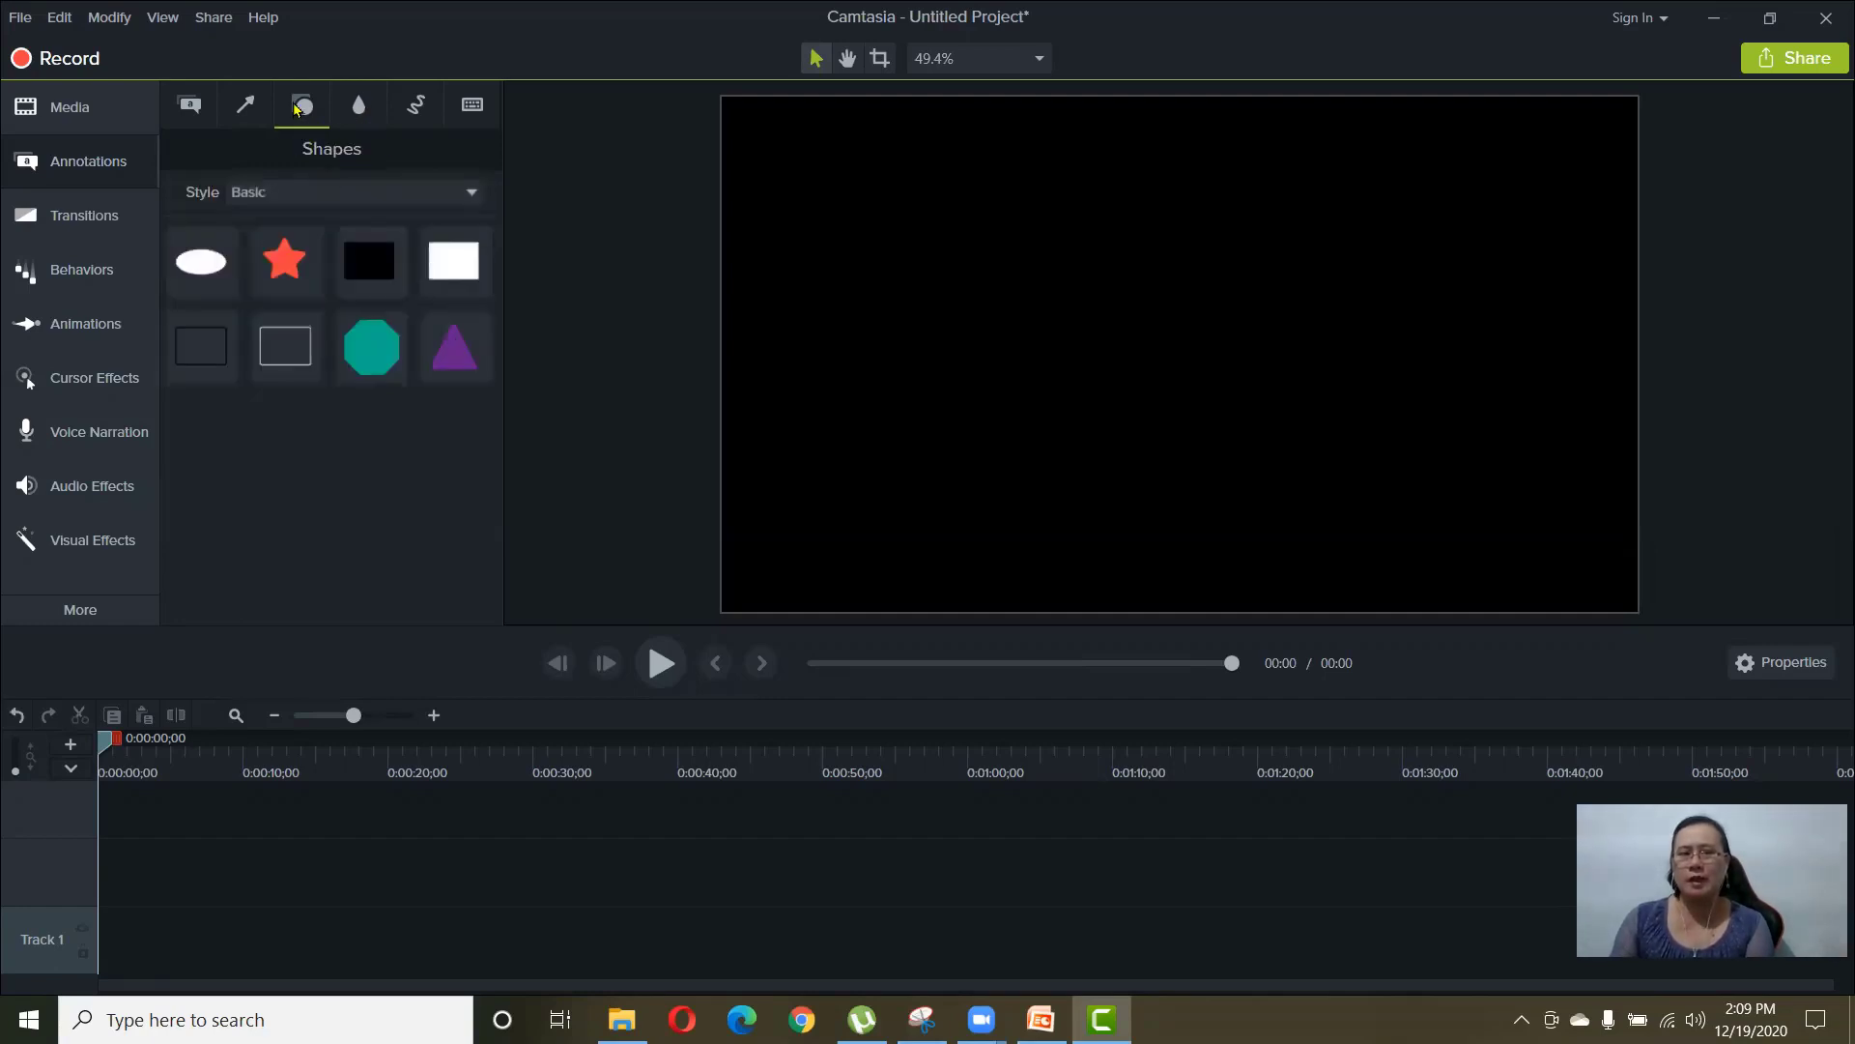
click(416, 107)
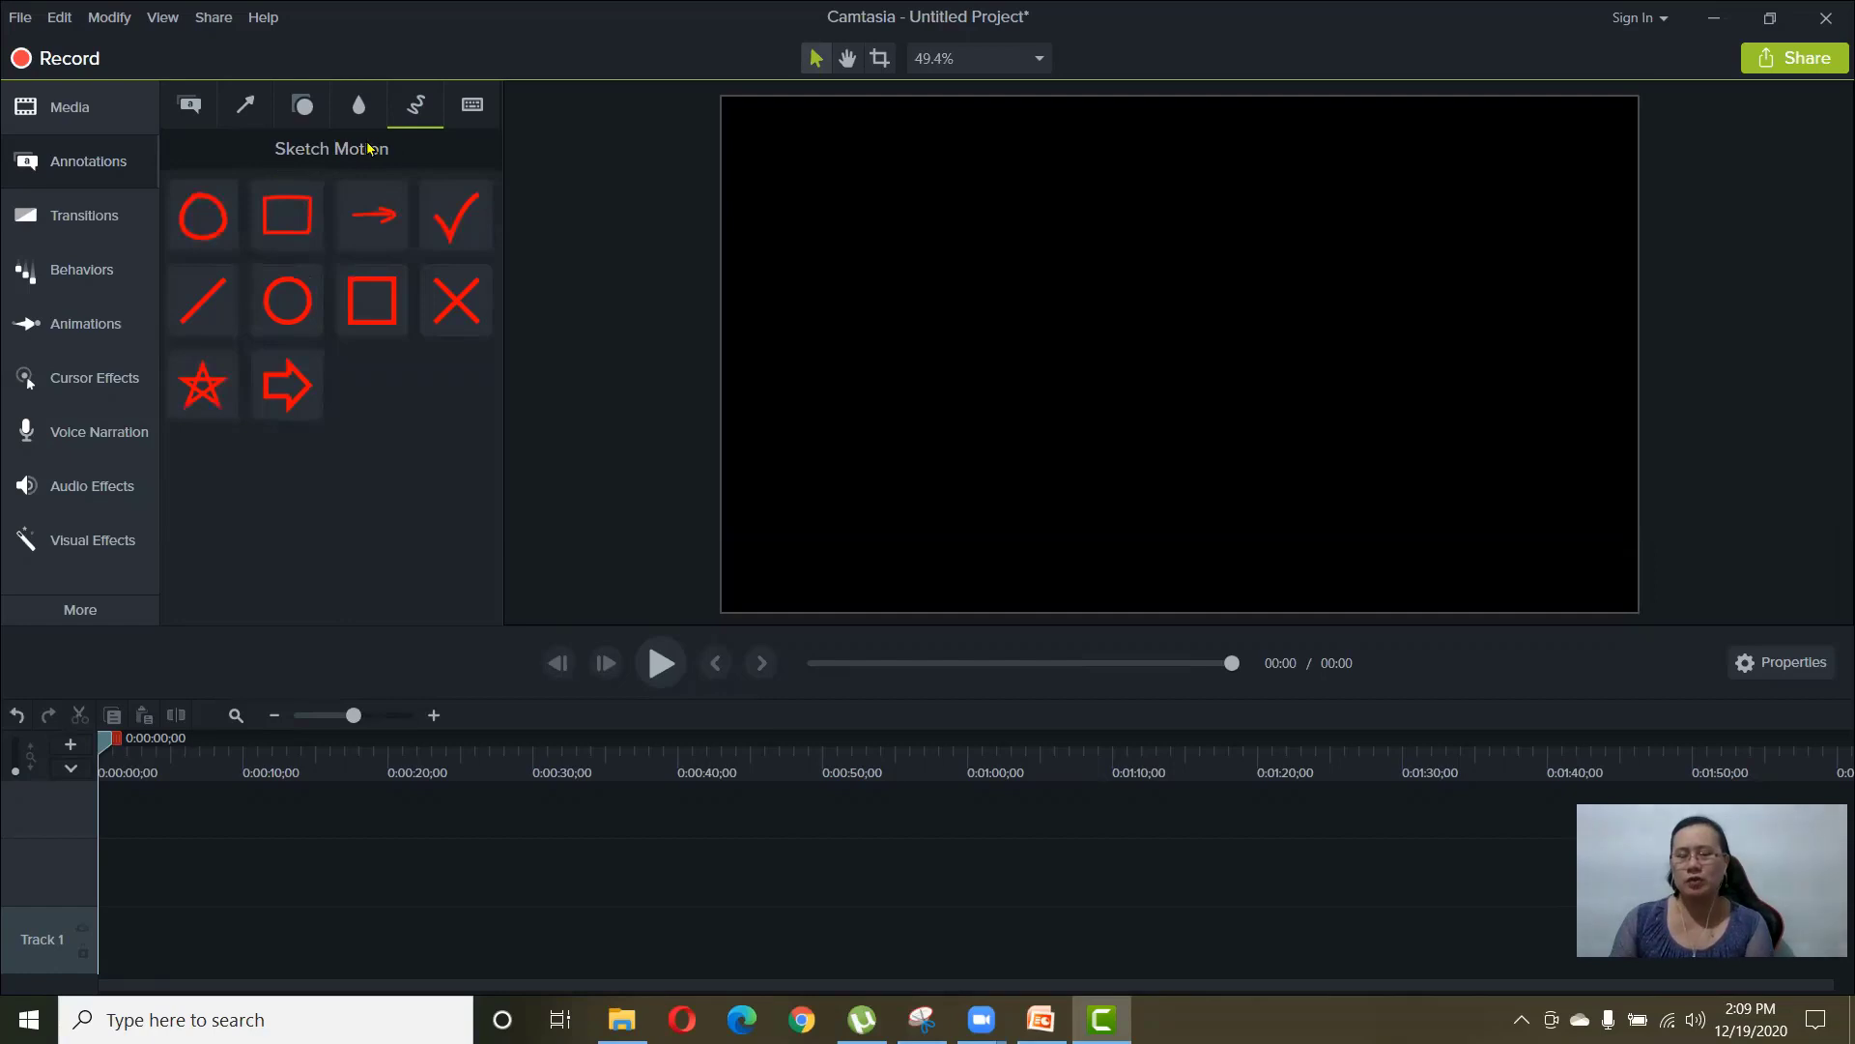
click(191, 108)
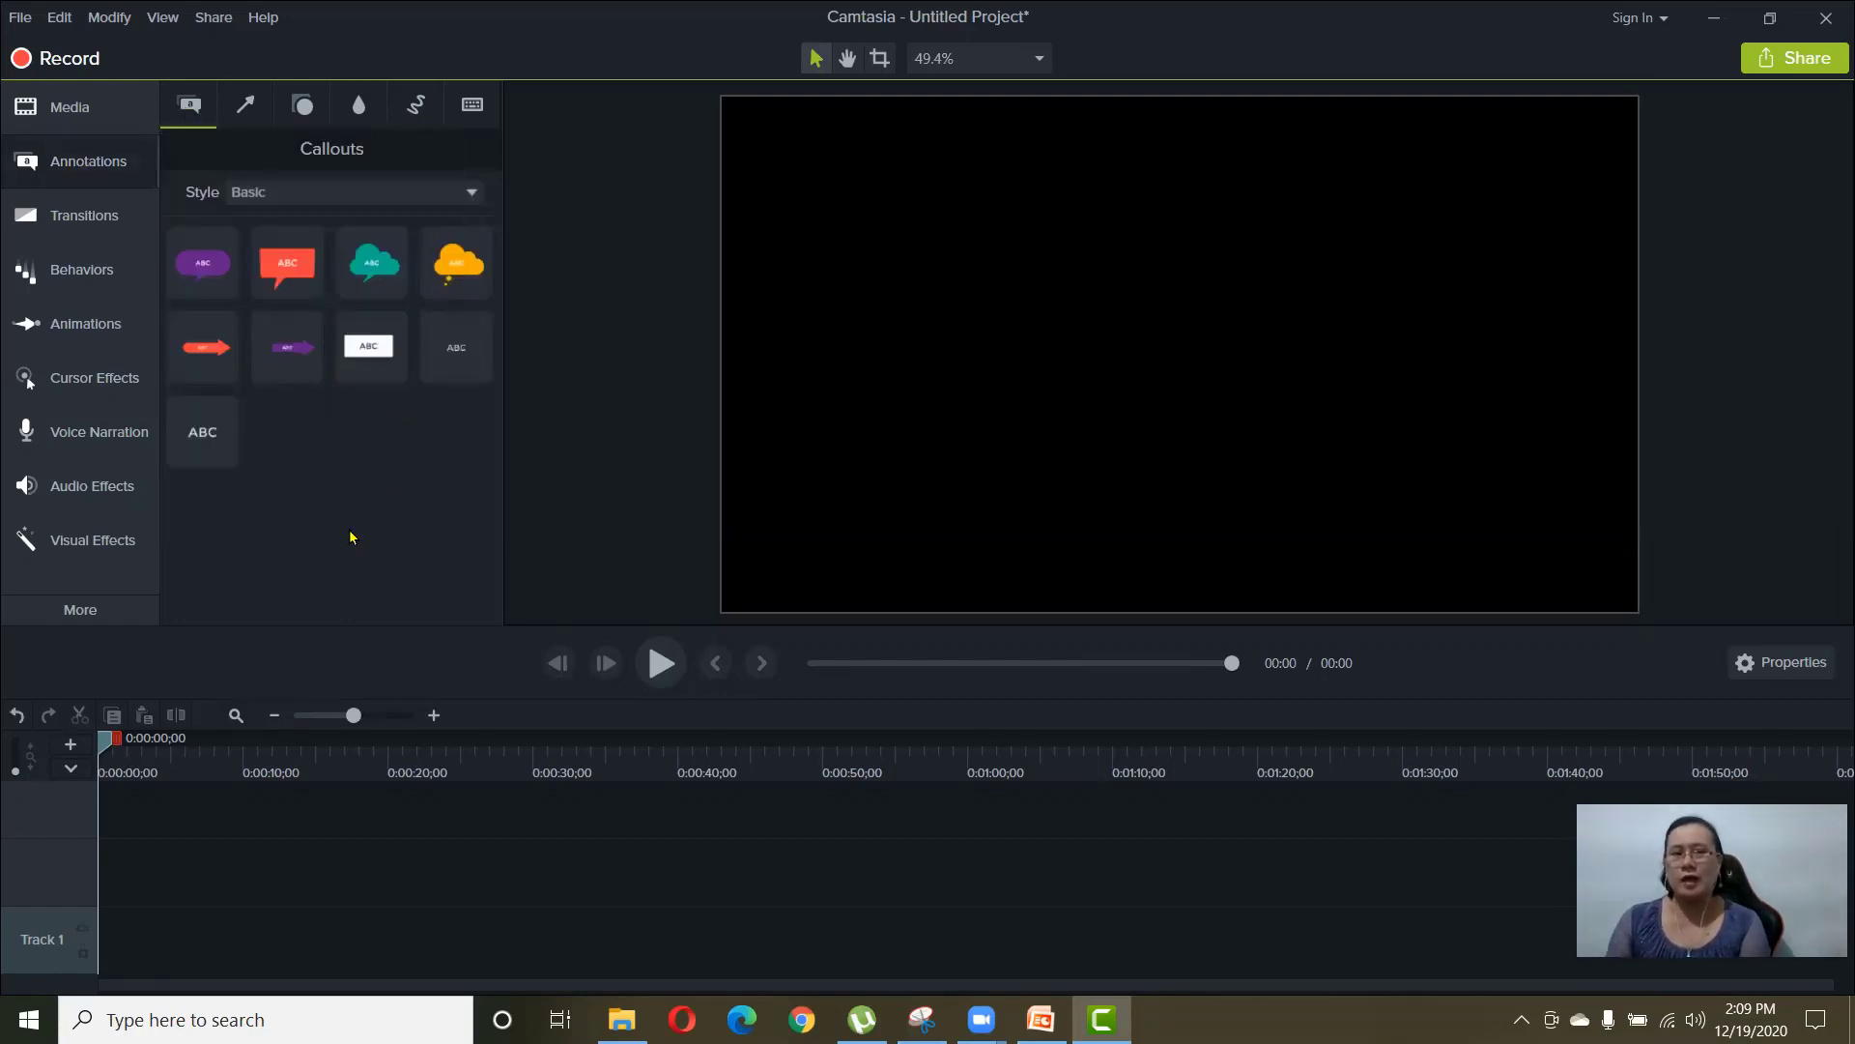
- Browse the available transitions and behaviors, as well as the Zoom-n-Pan options and preset animations
click(97, 214)
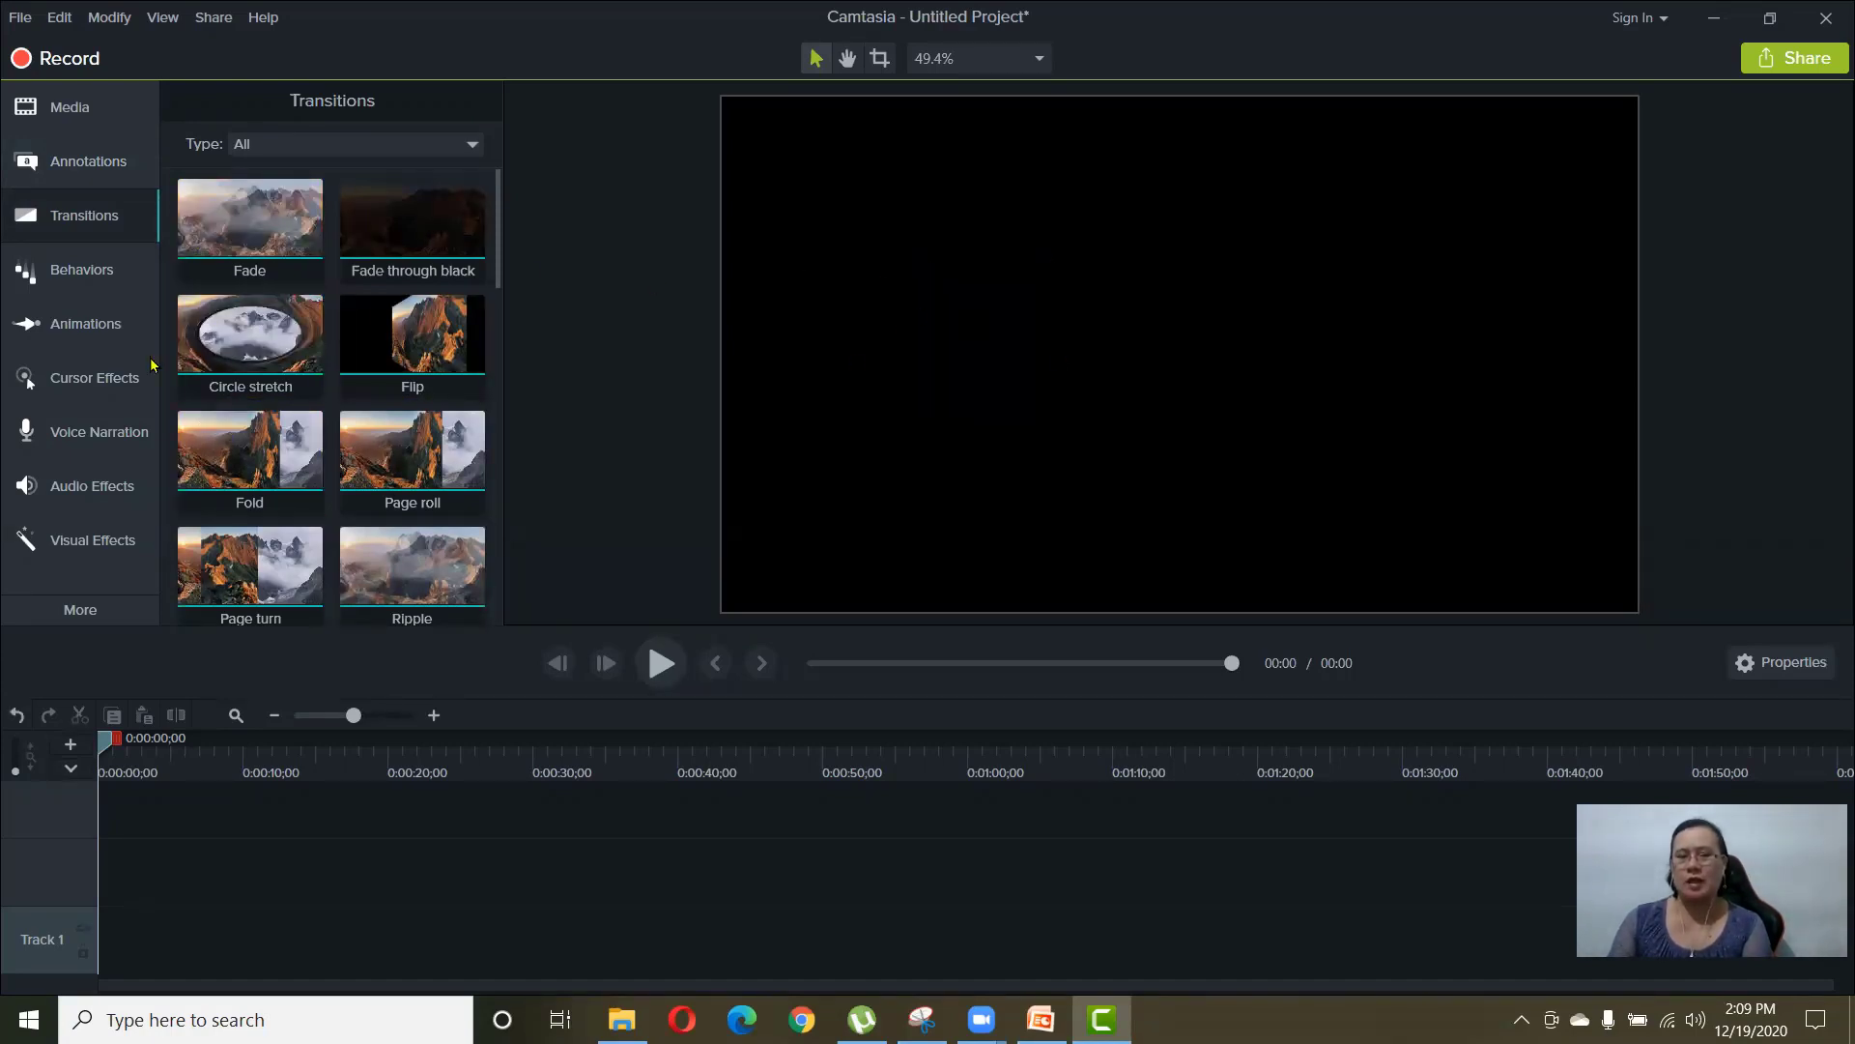
click(91, 290)
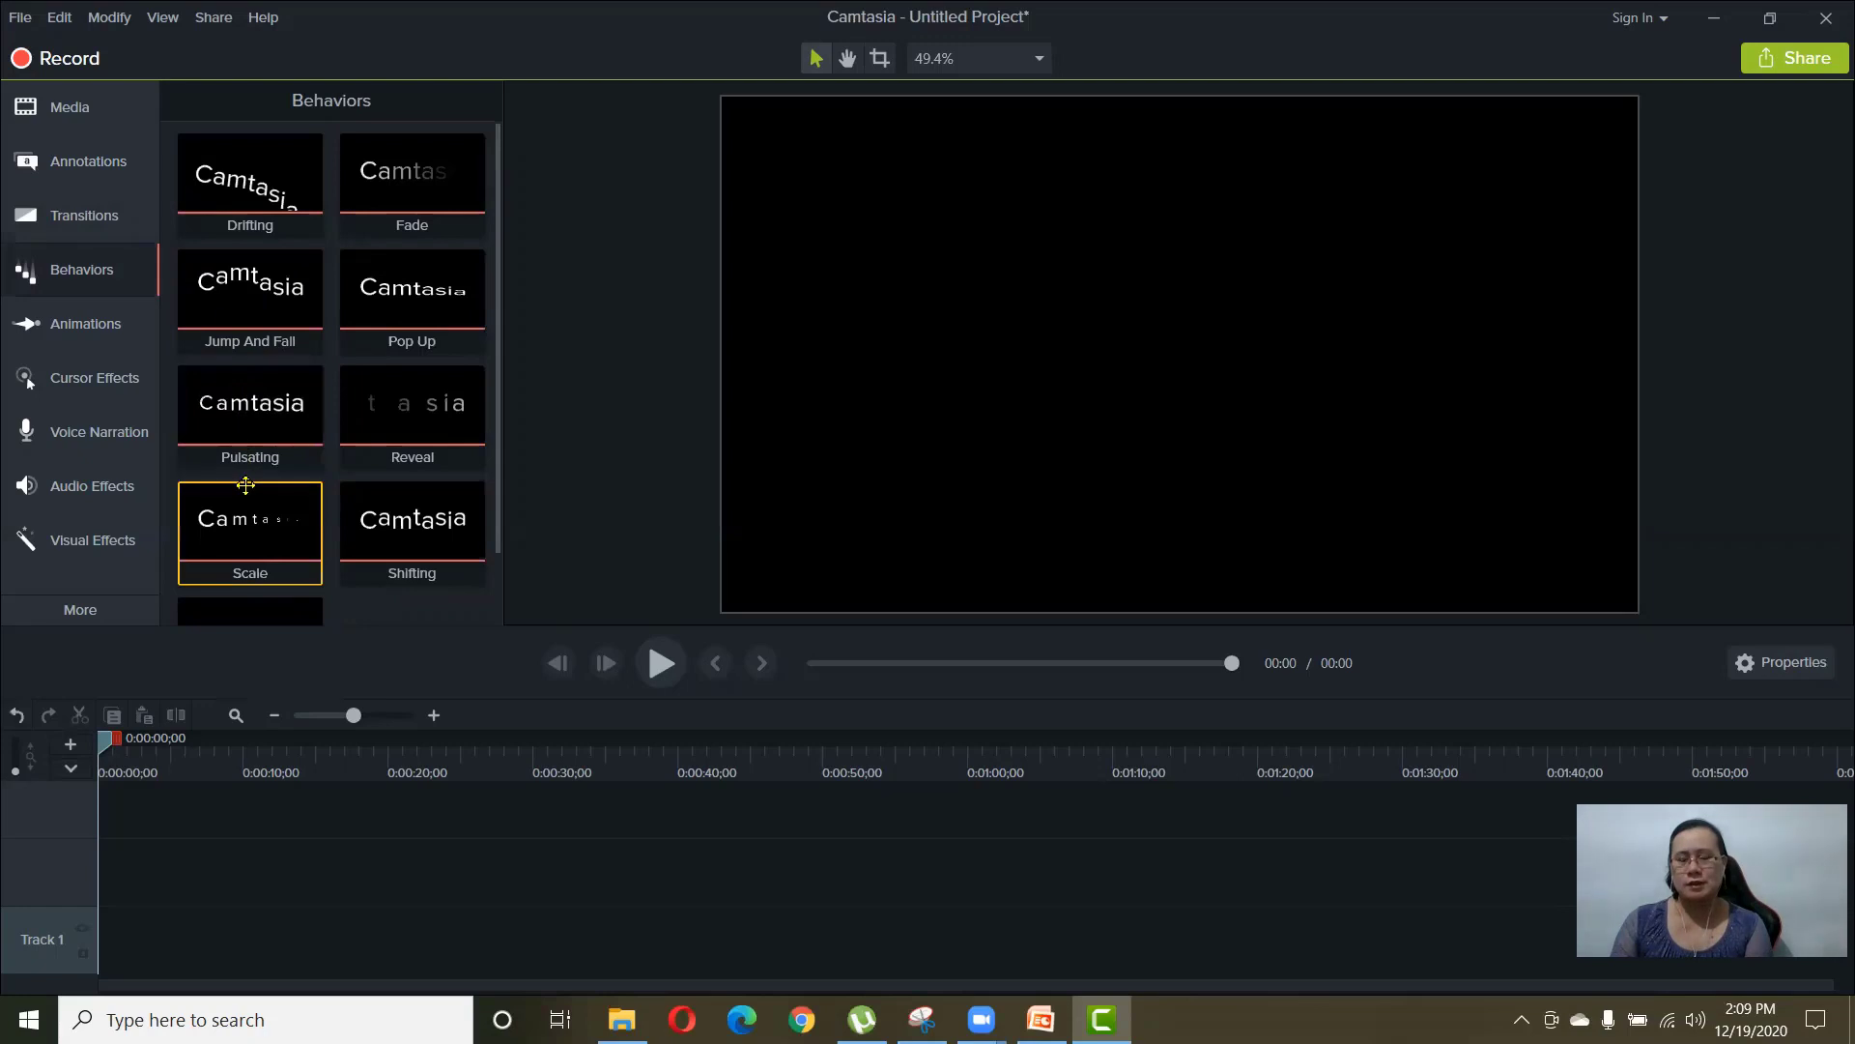
click(90, 326)
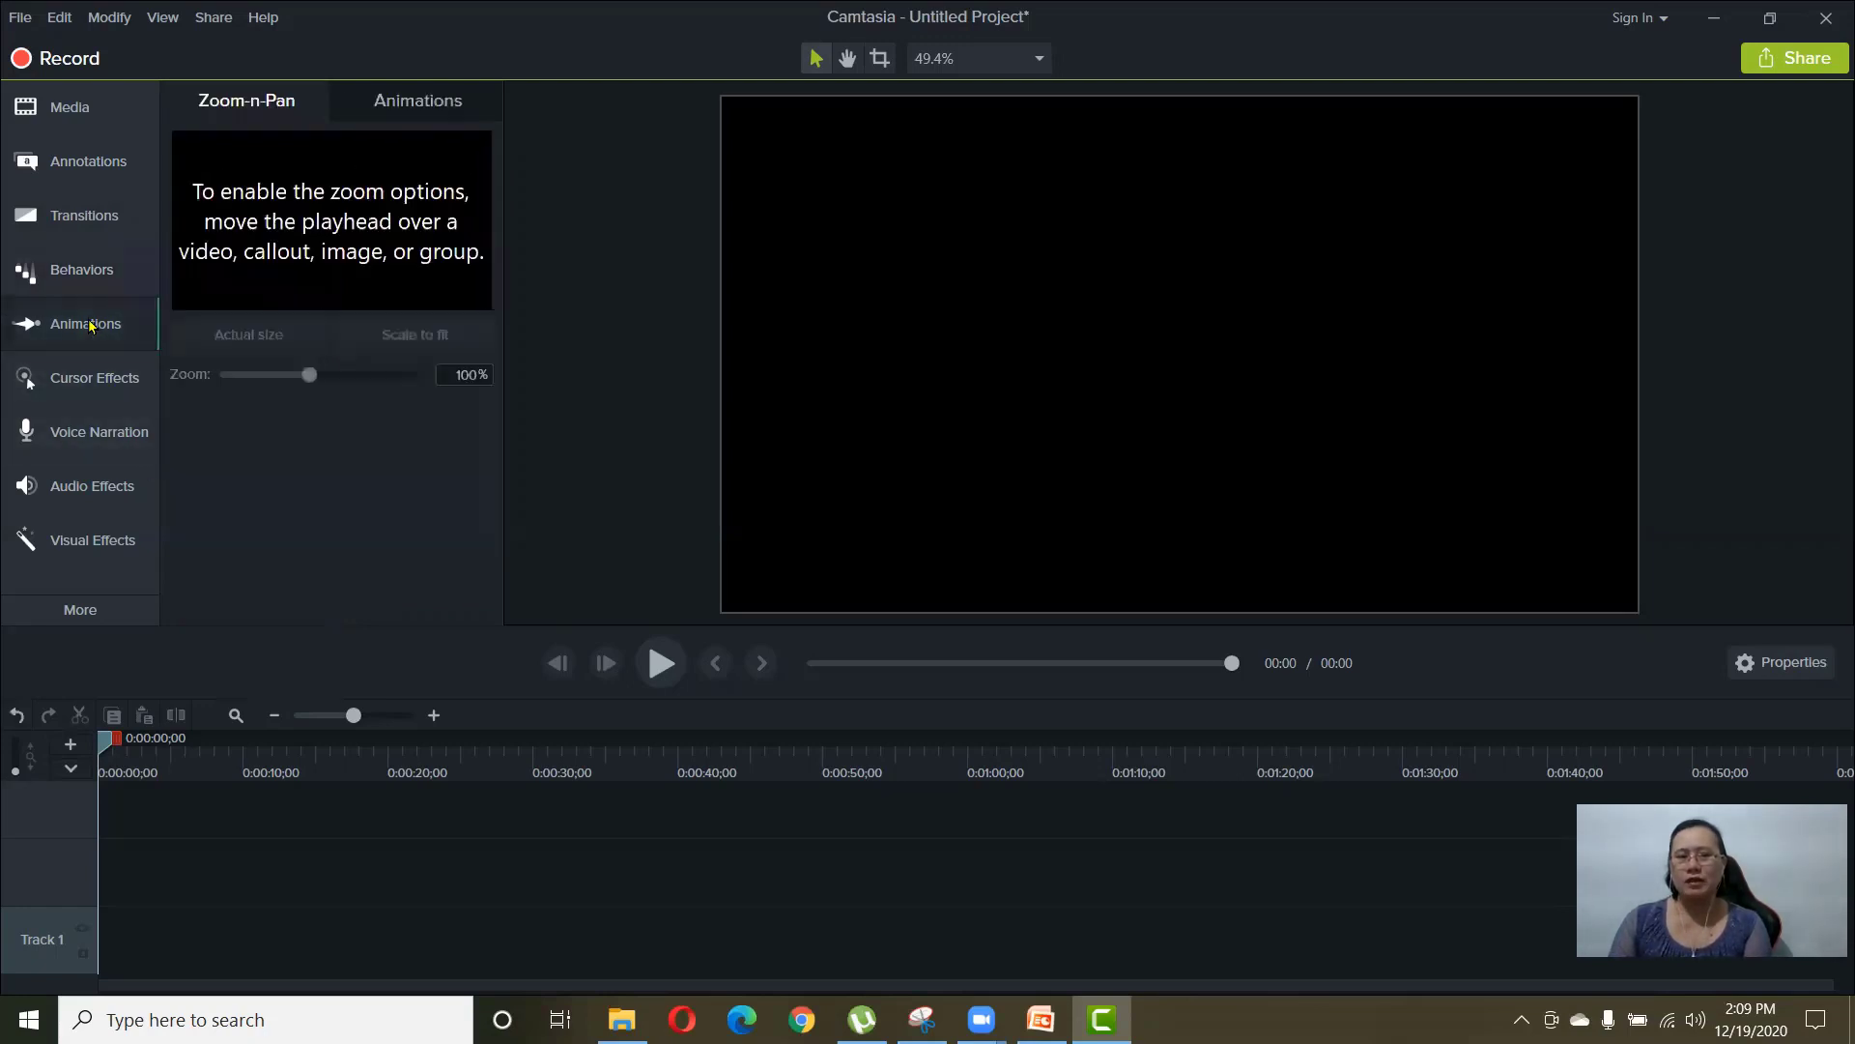
click(394, 104)
click(253, 105)
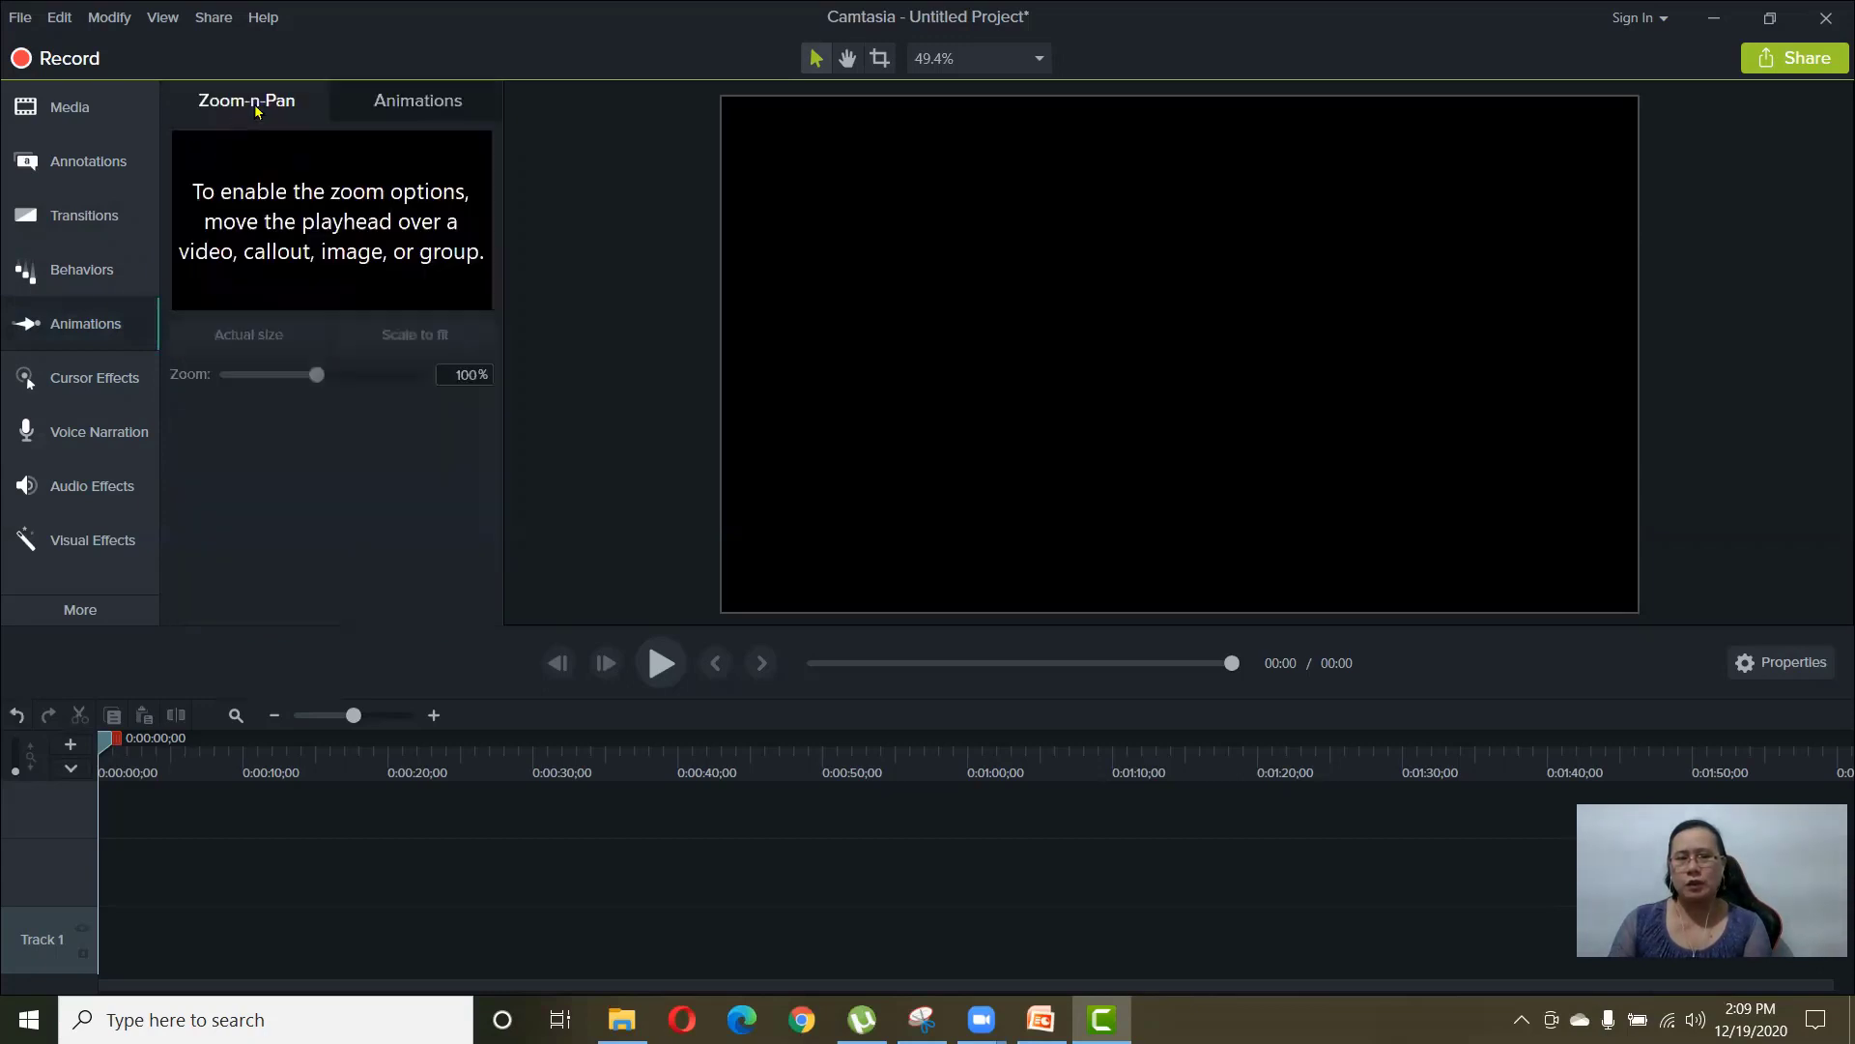
click(418, 104)
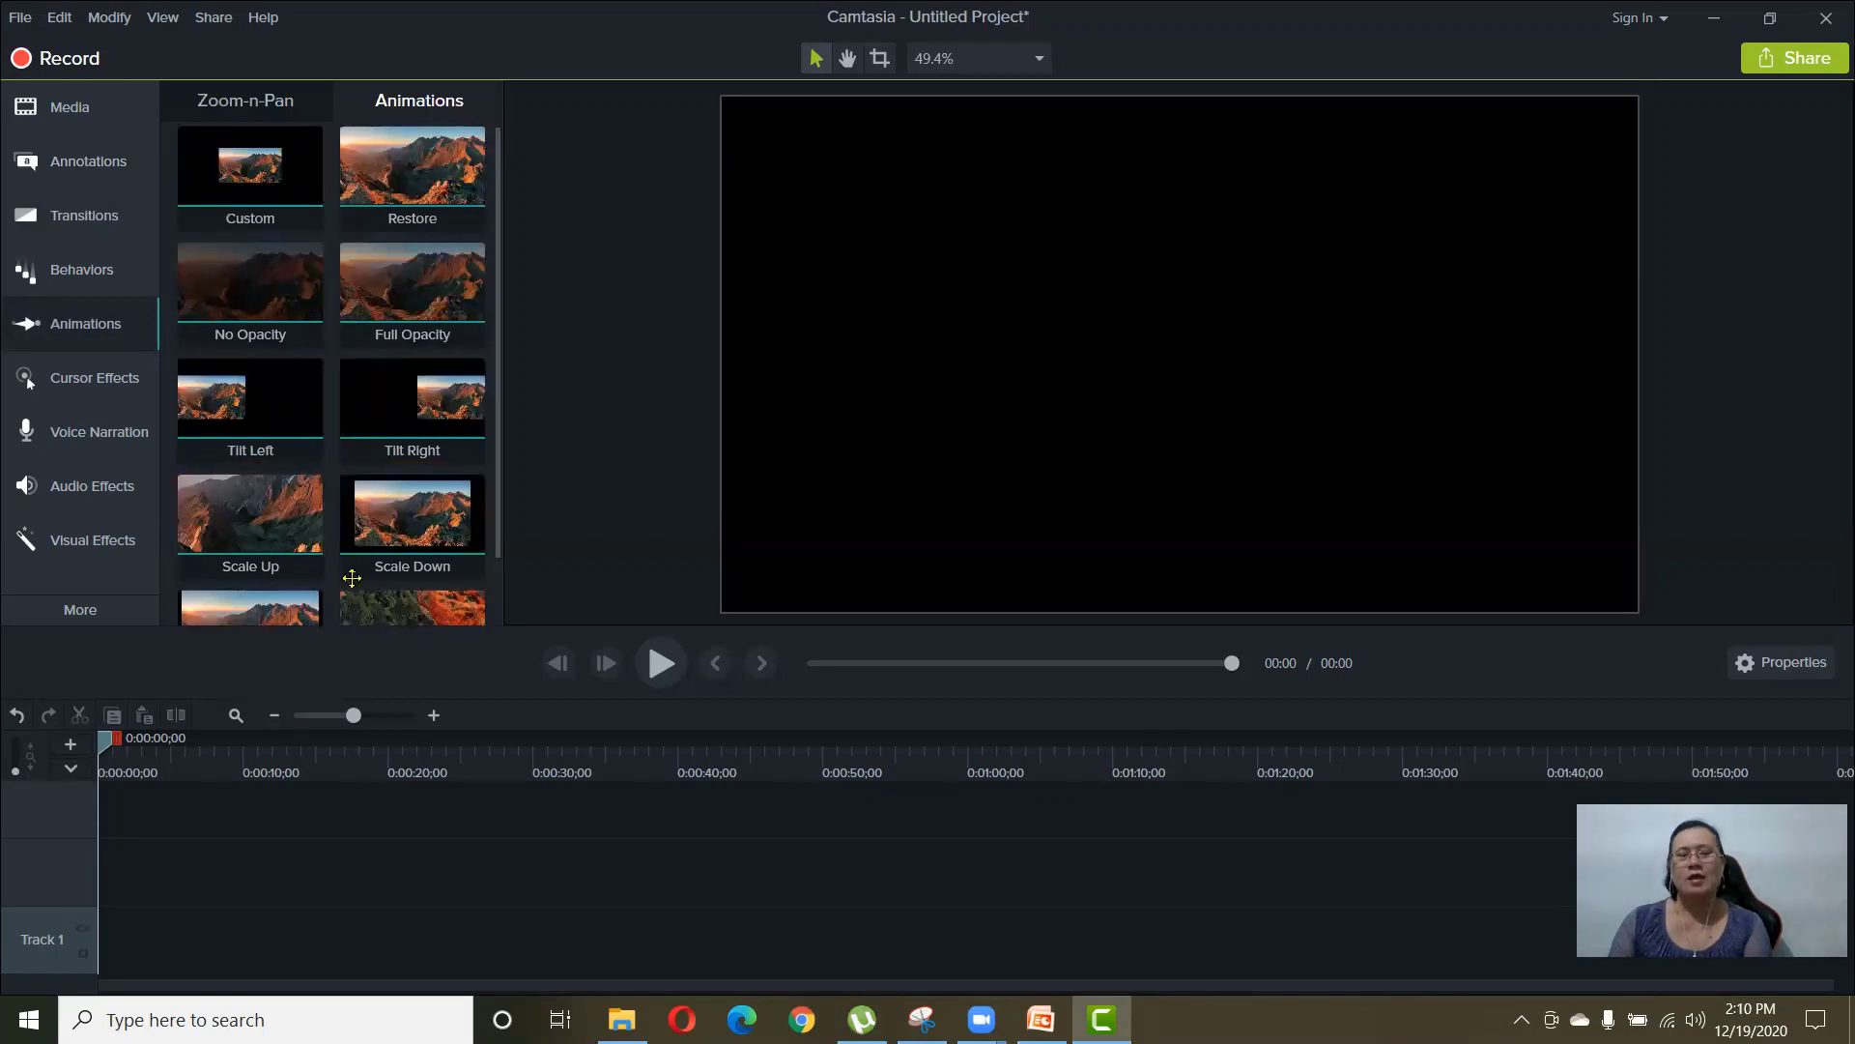
- Try to apply the Cursor Highlight and Cursor Magnify effects to the empty canvas
click(87, 385)
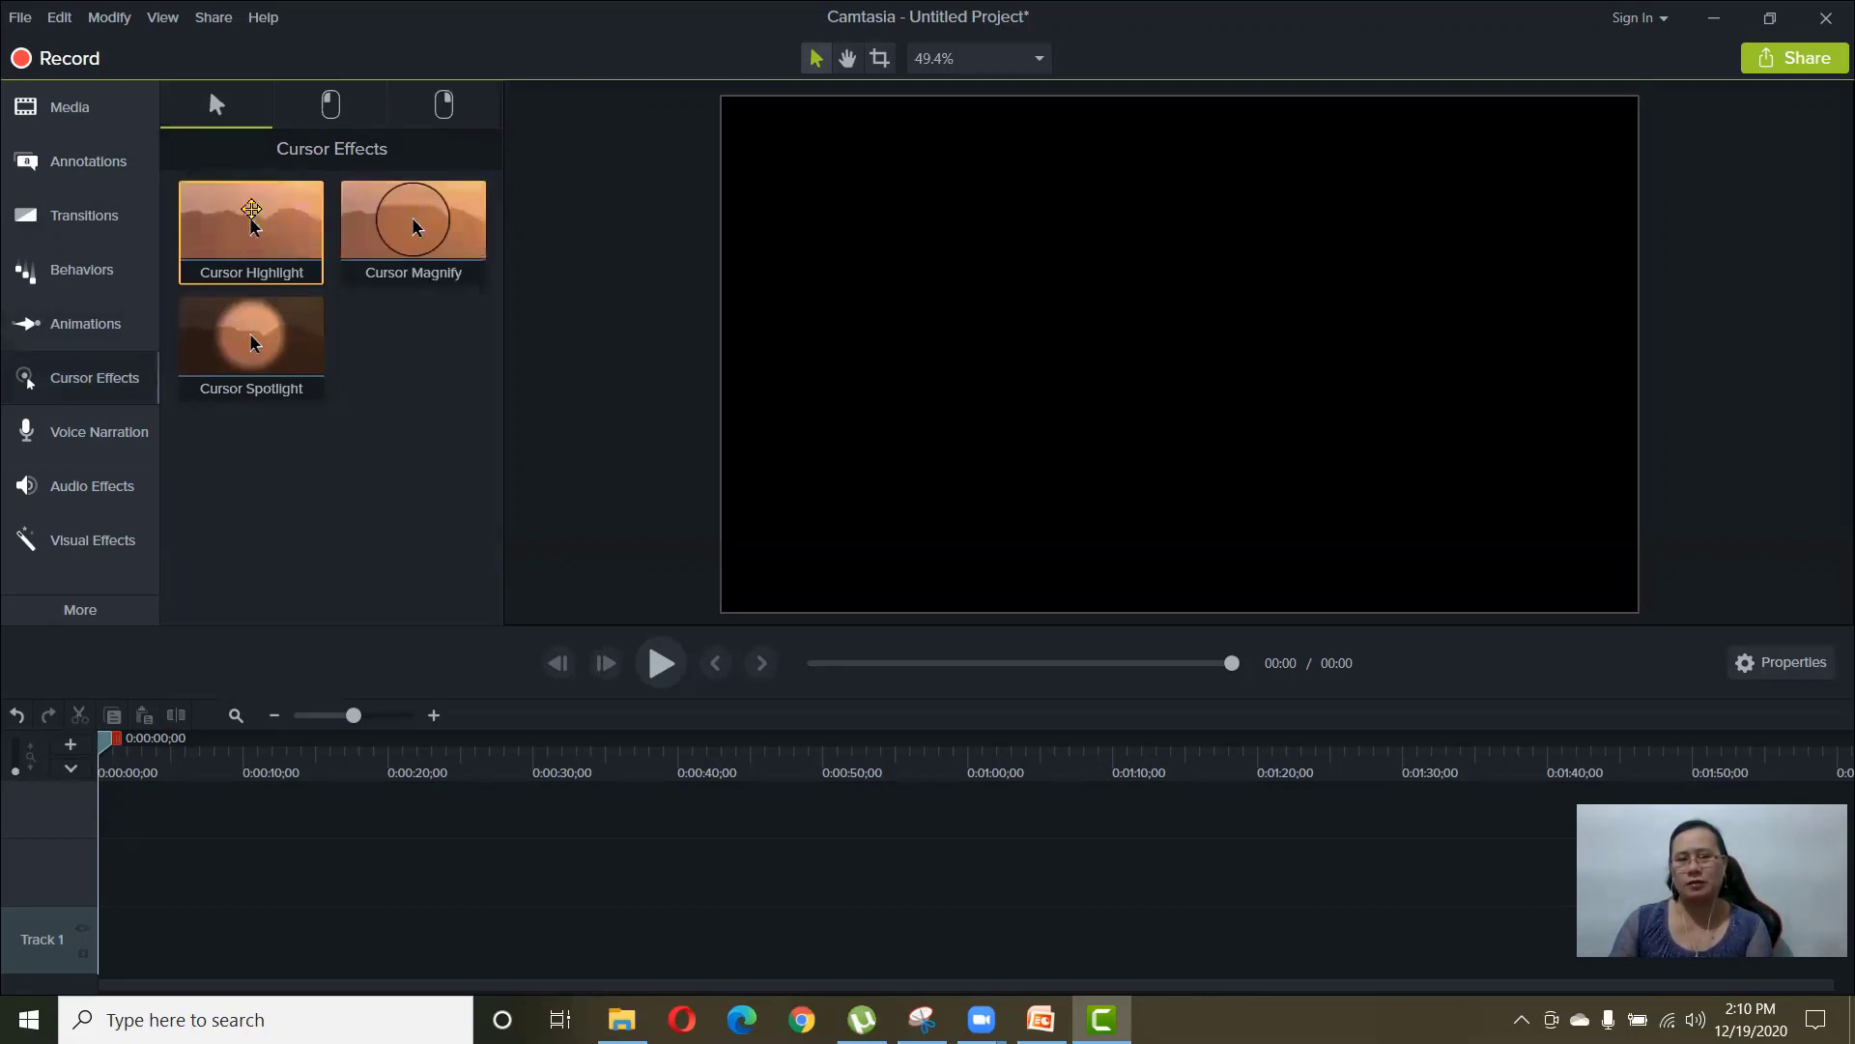
drag(251, 221, 1215, 362)
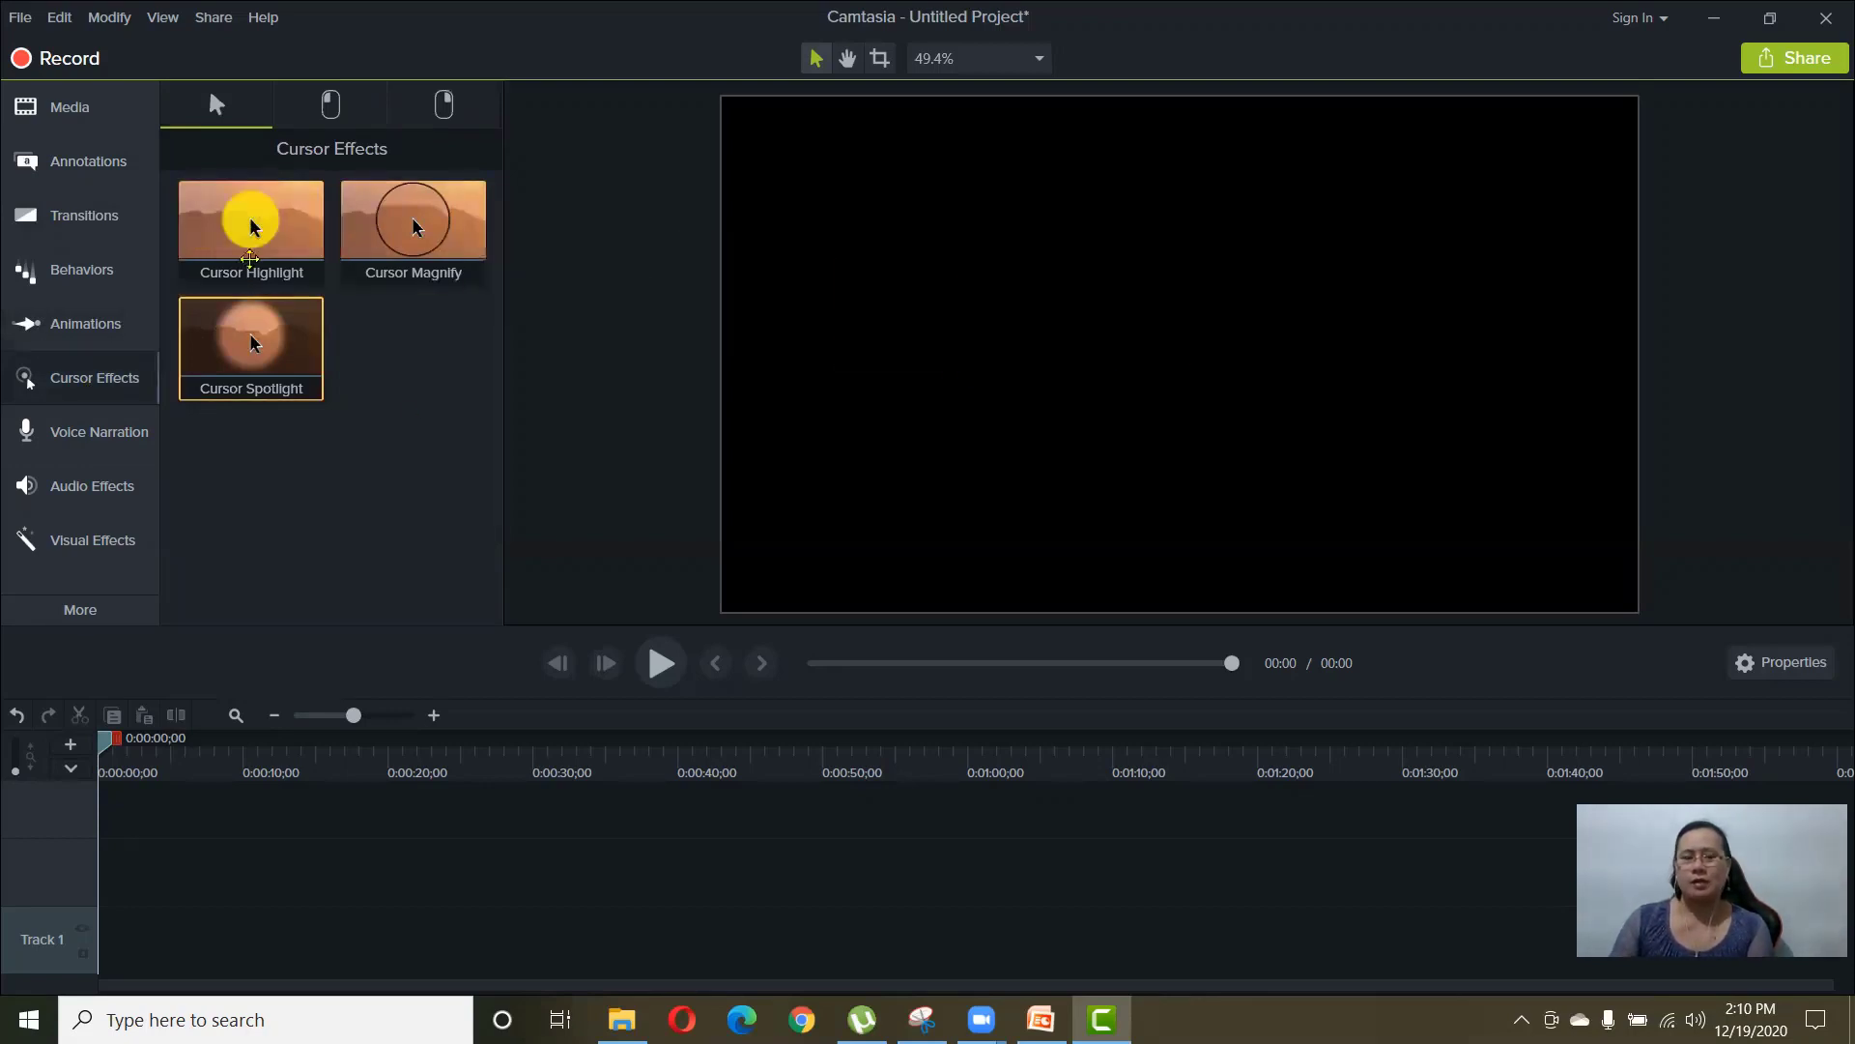
drag(379, 254, 1163, 418)
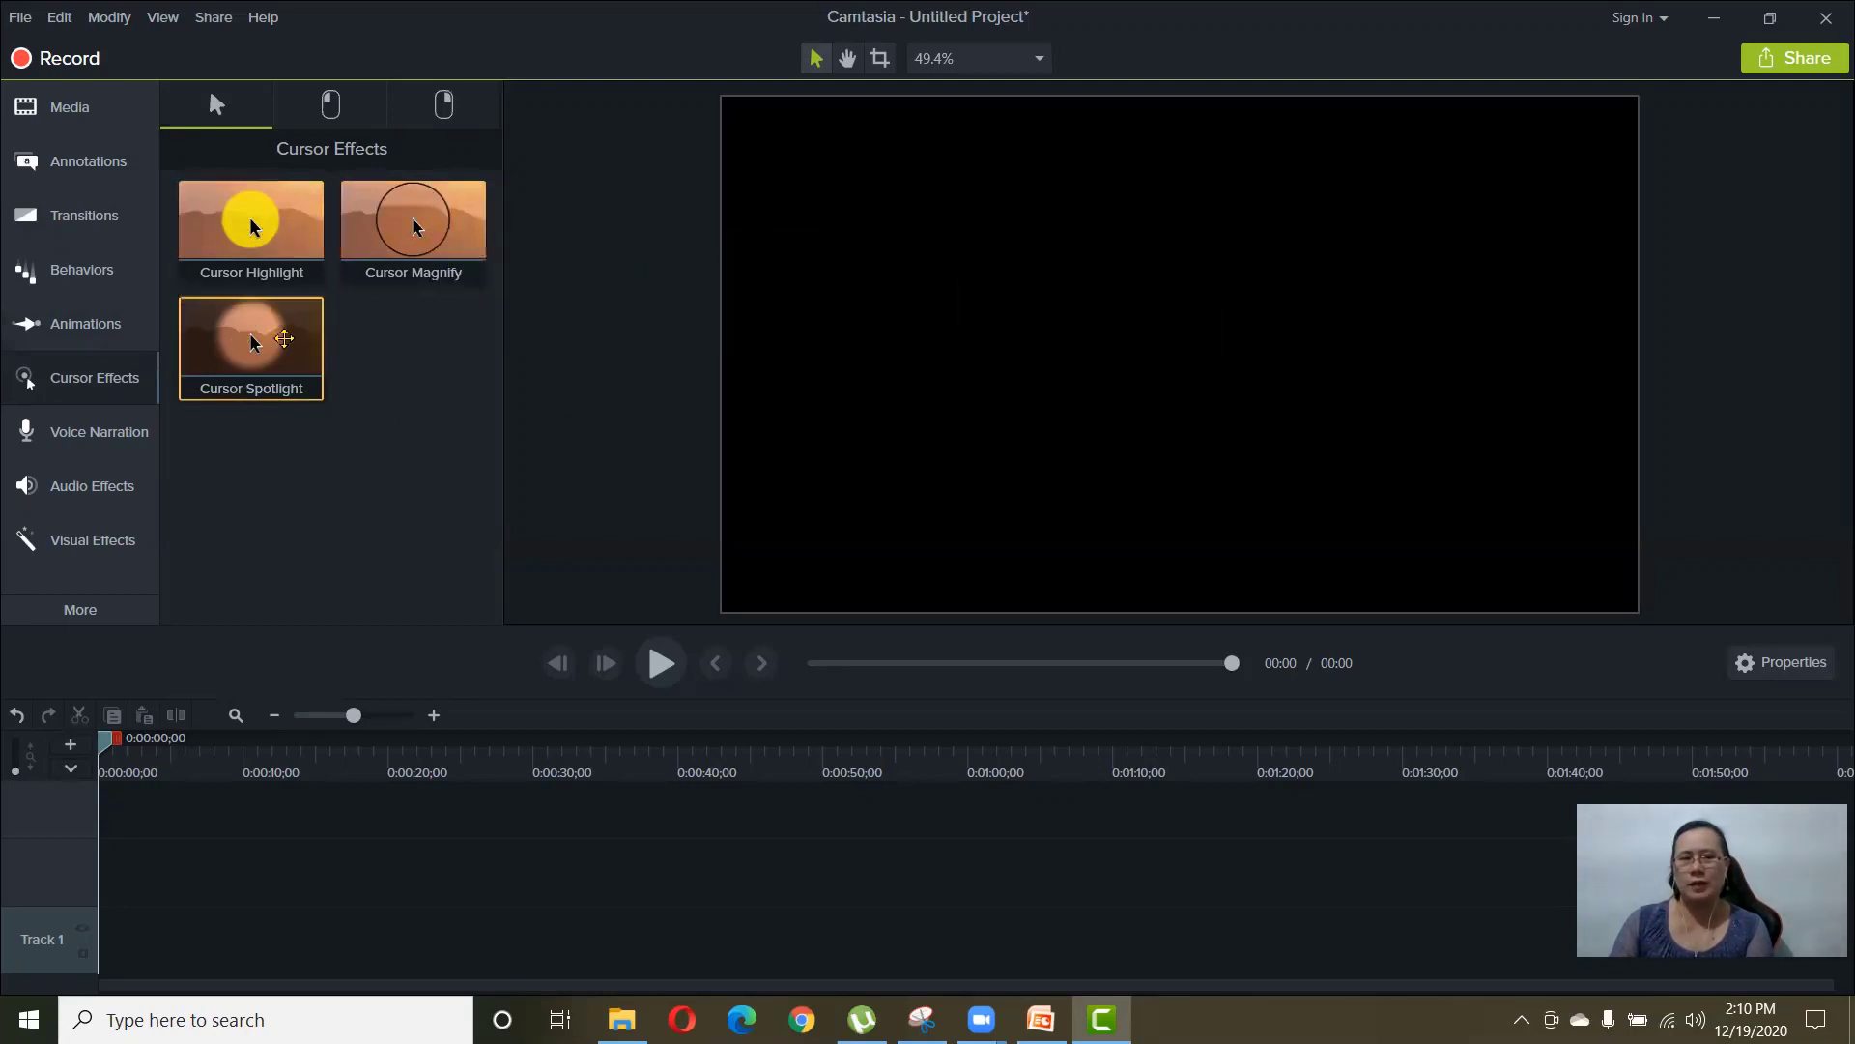
- Review the voice narration settings, audio effects and visual effects, including the additional Interactivity and Captions tools
click(143, 448)
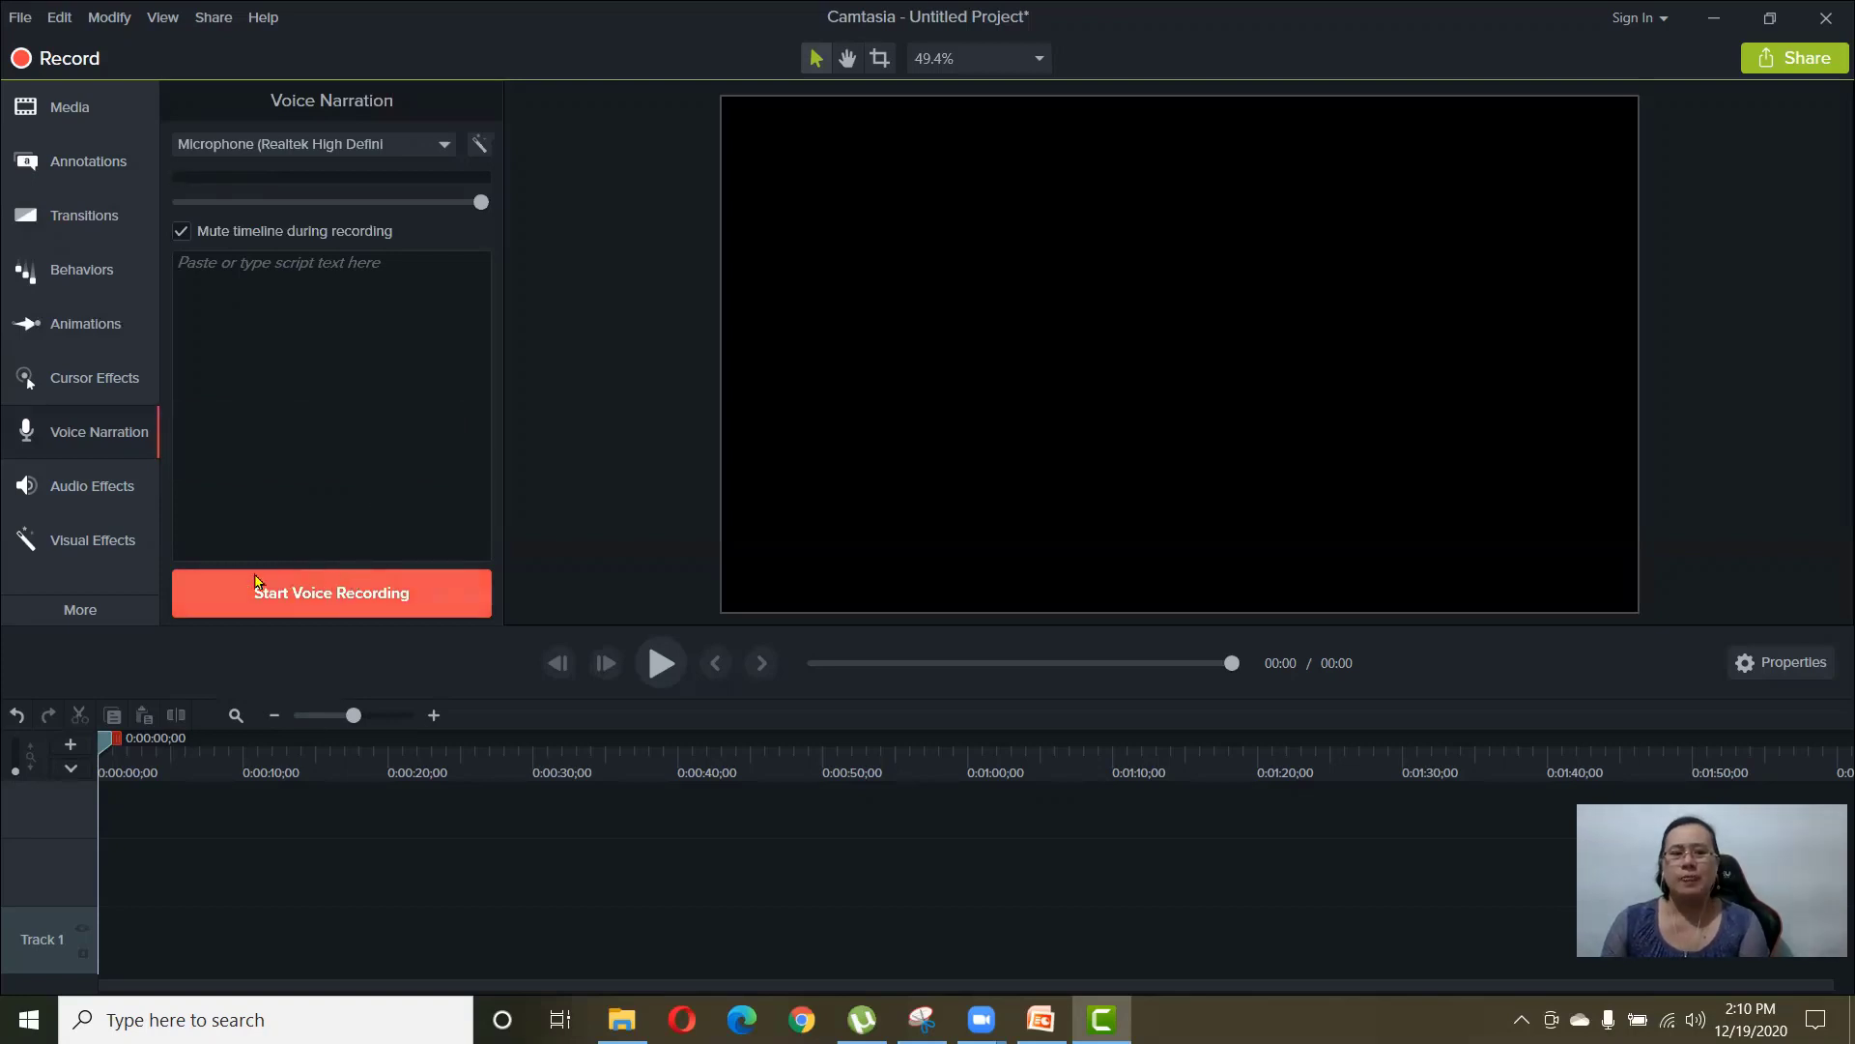
click(74, 498)
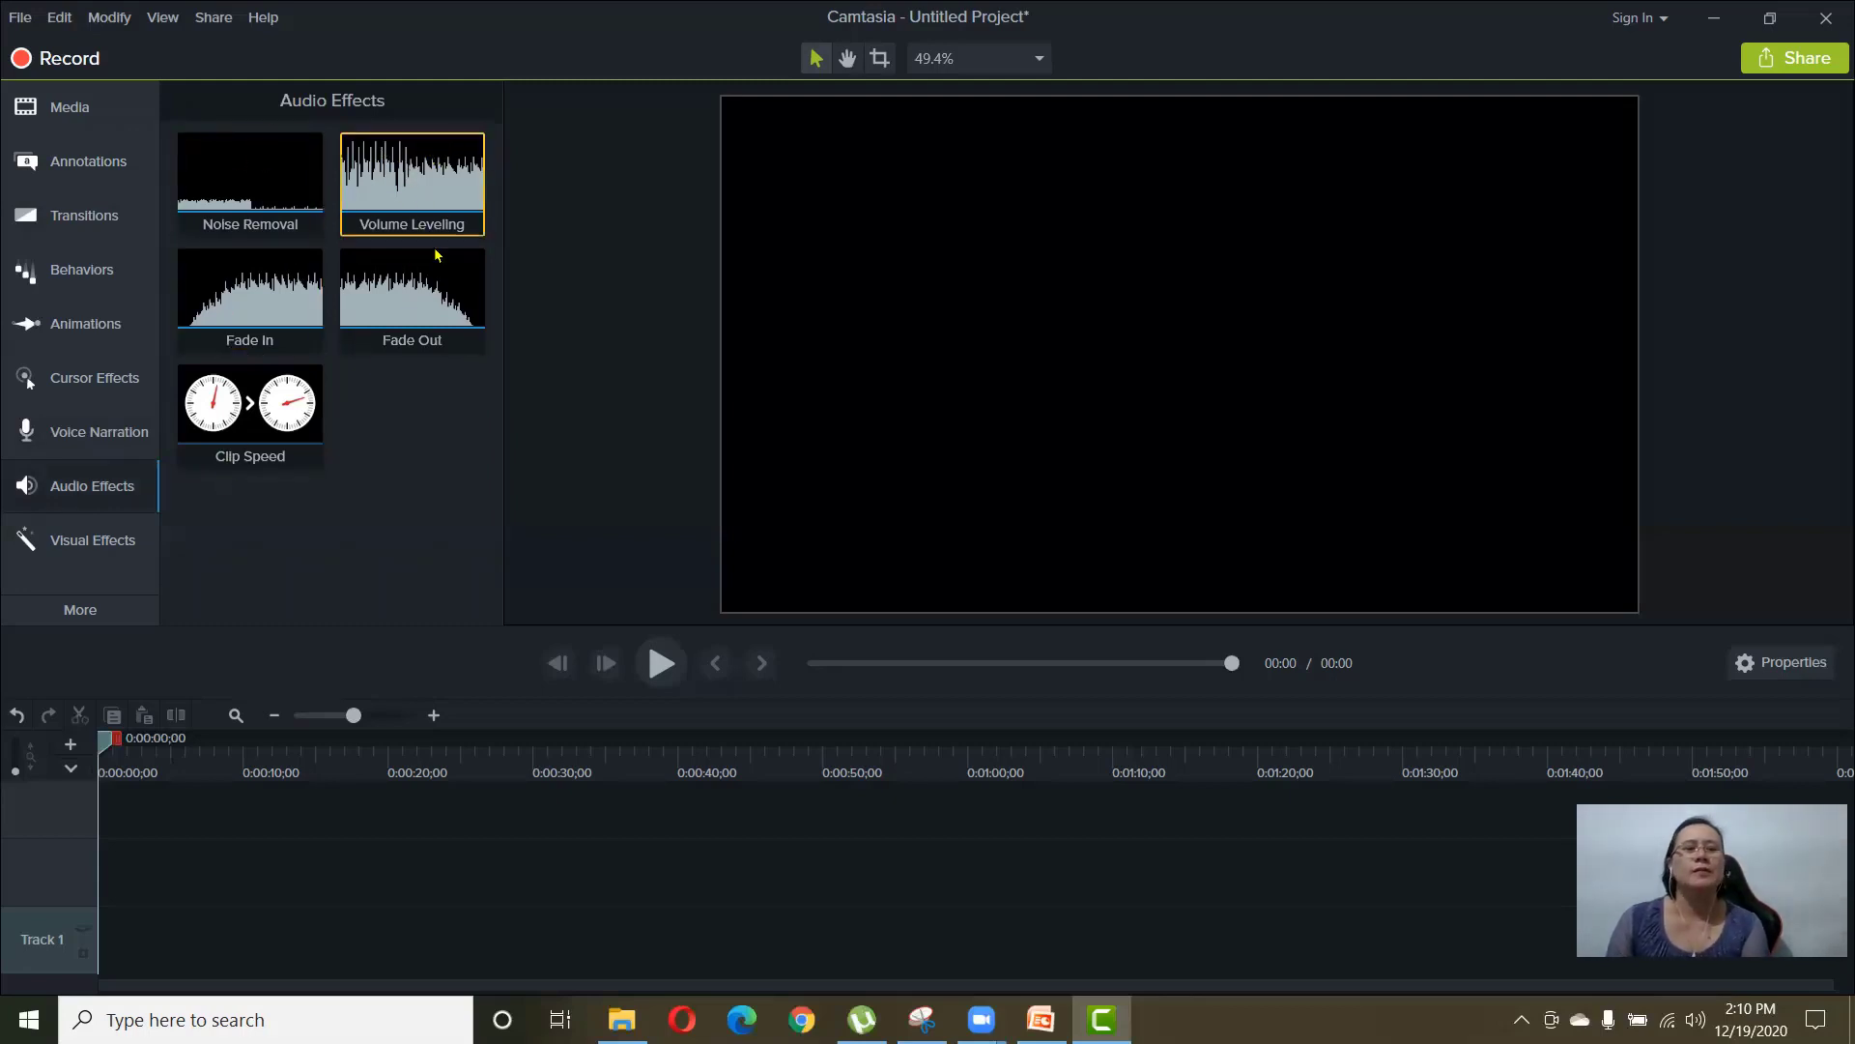
click(106, 543)
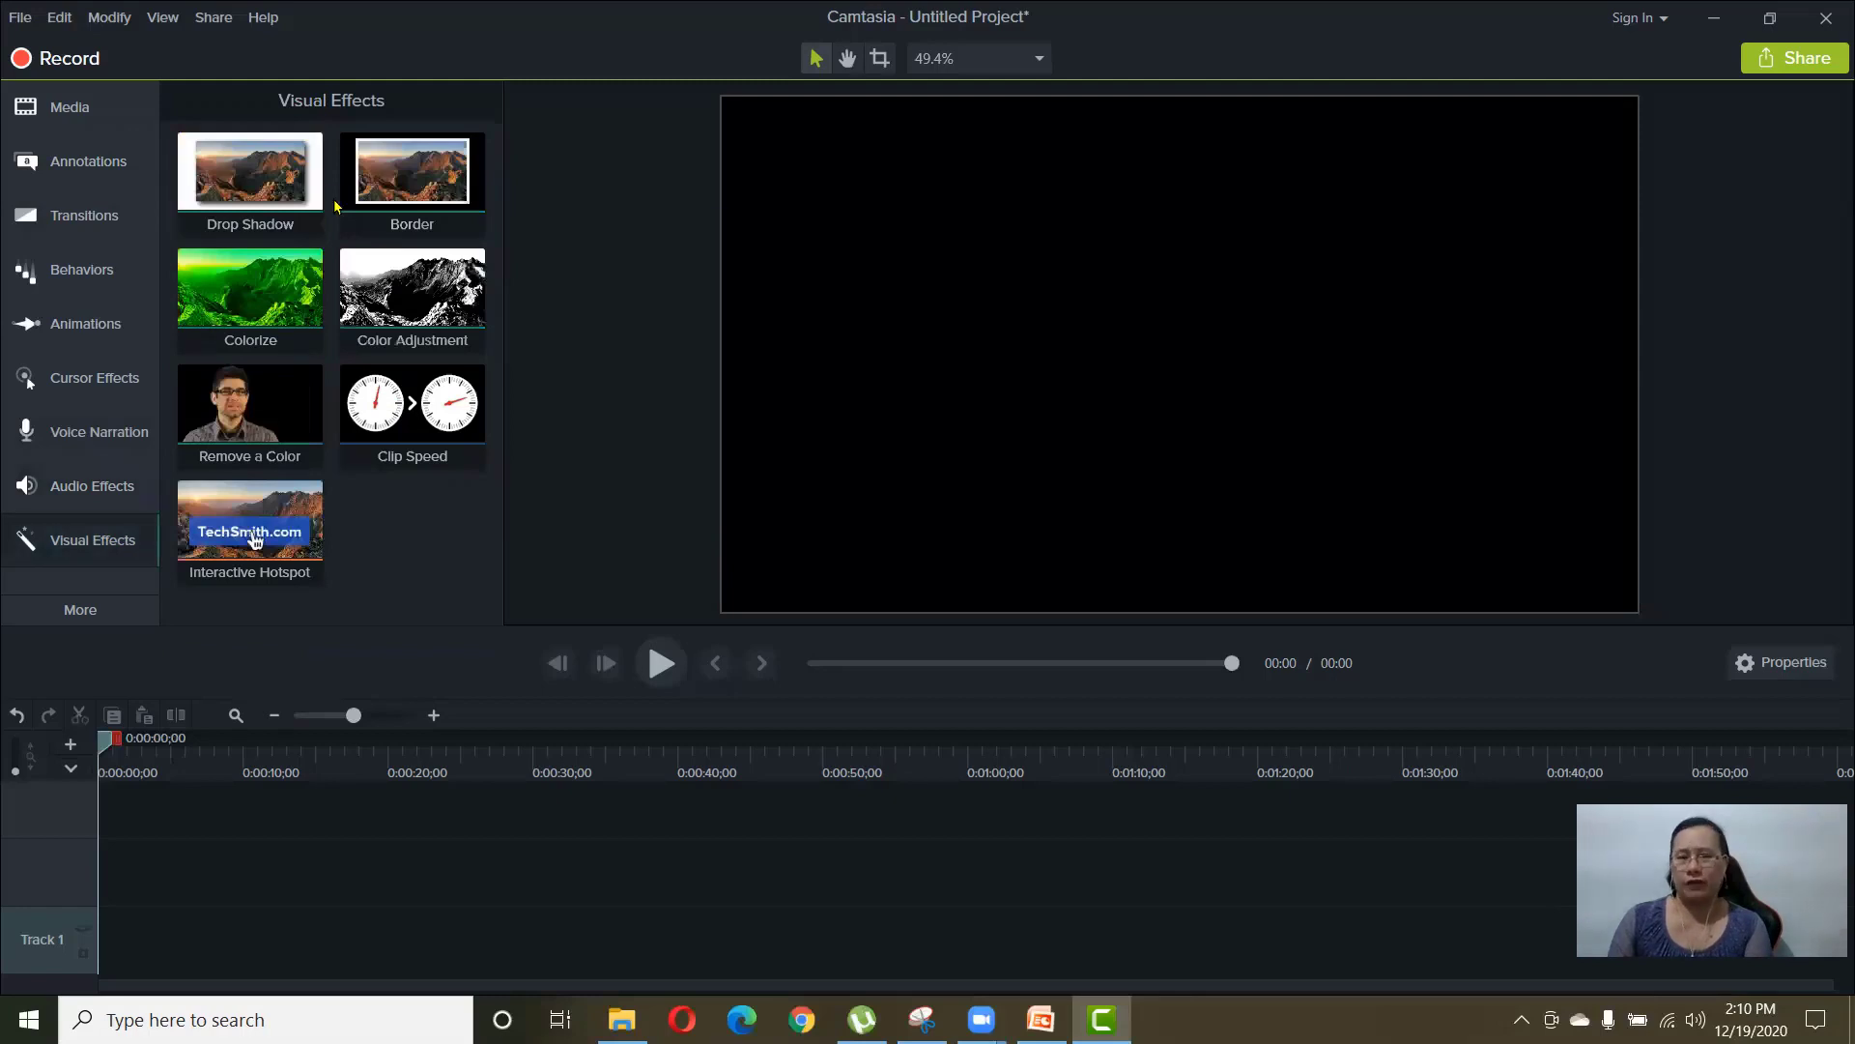
click(79, 611)
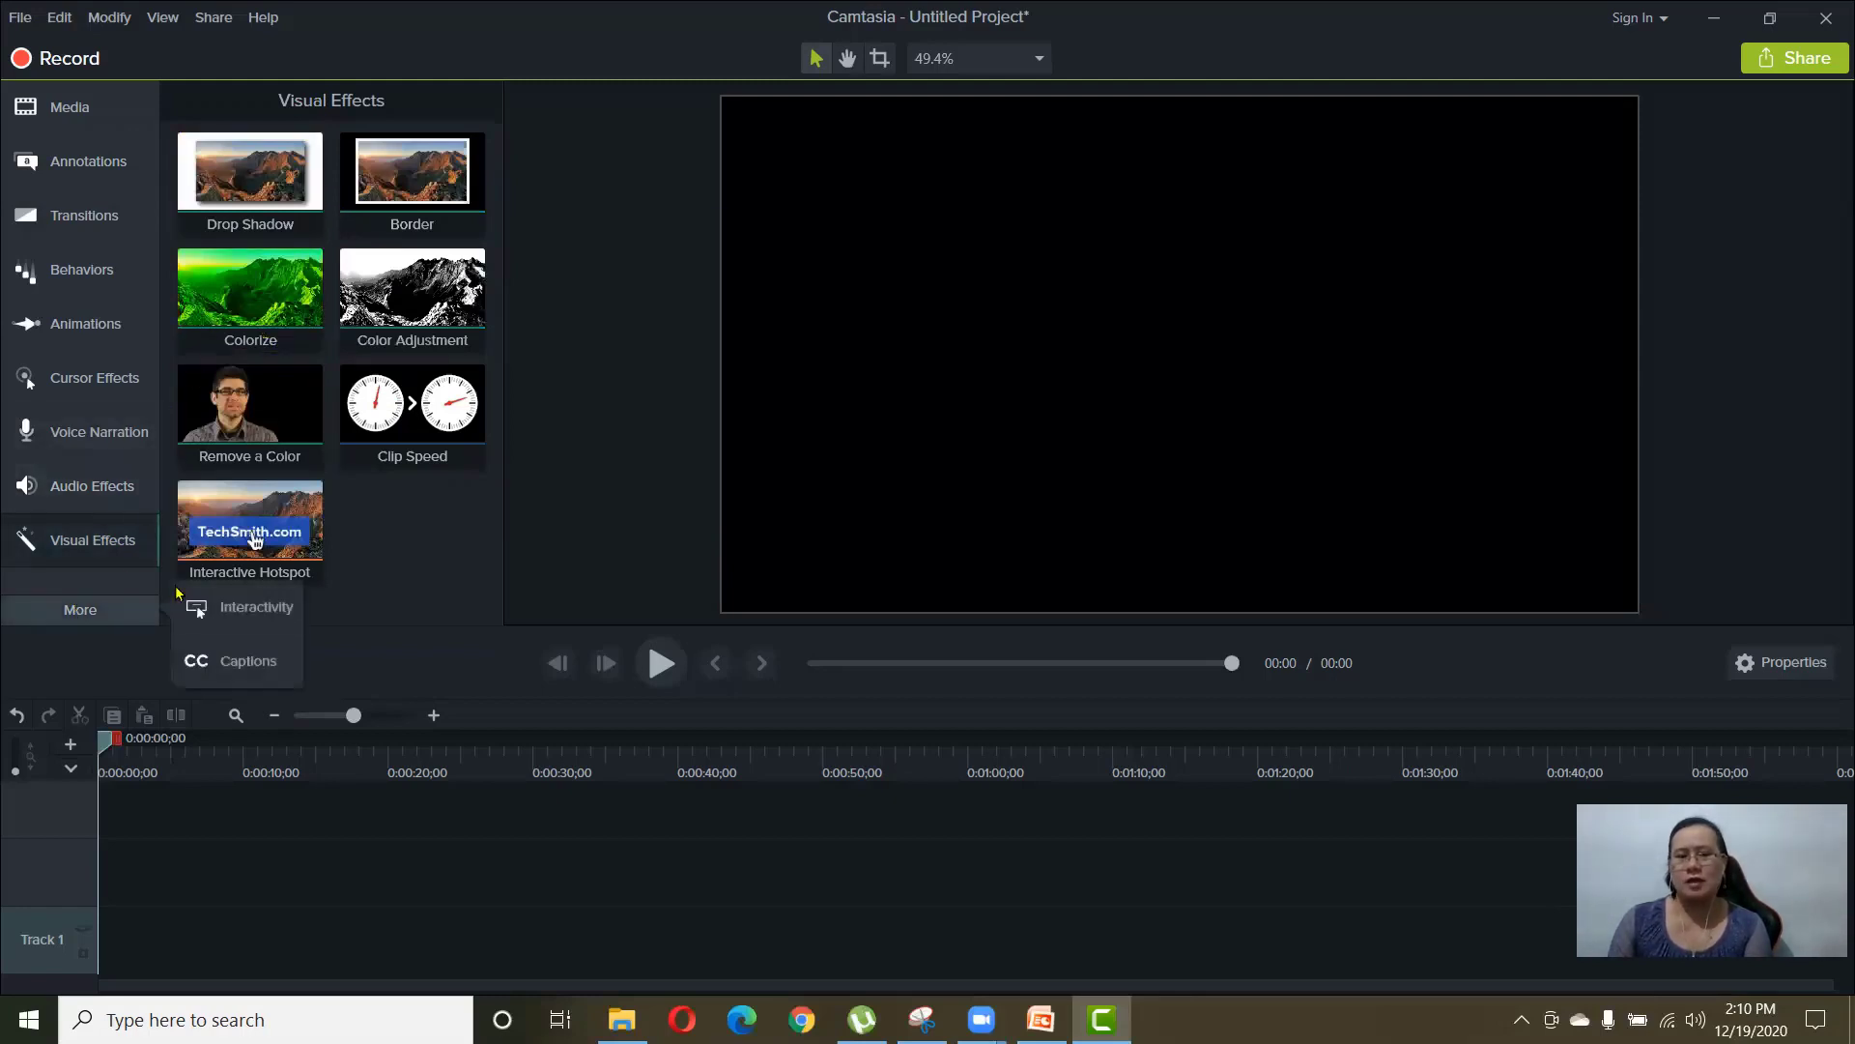
click(635, 390)
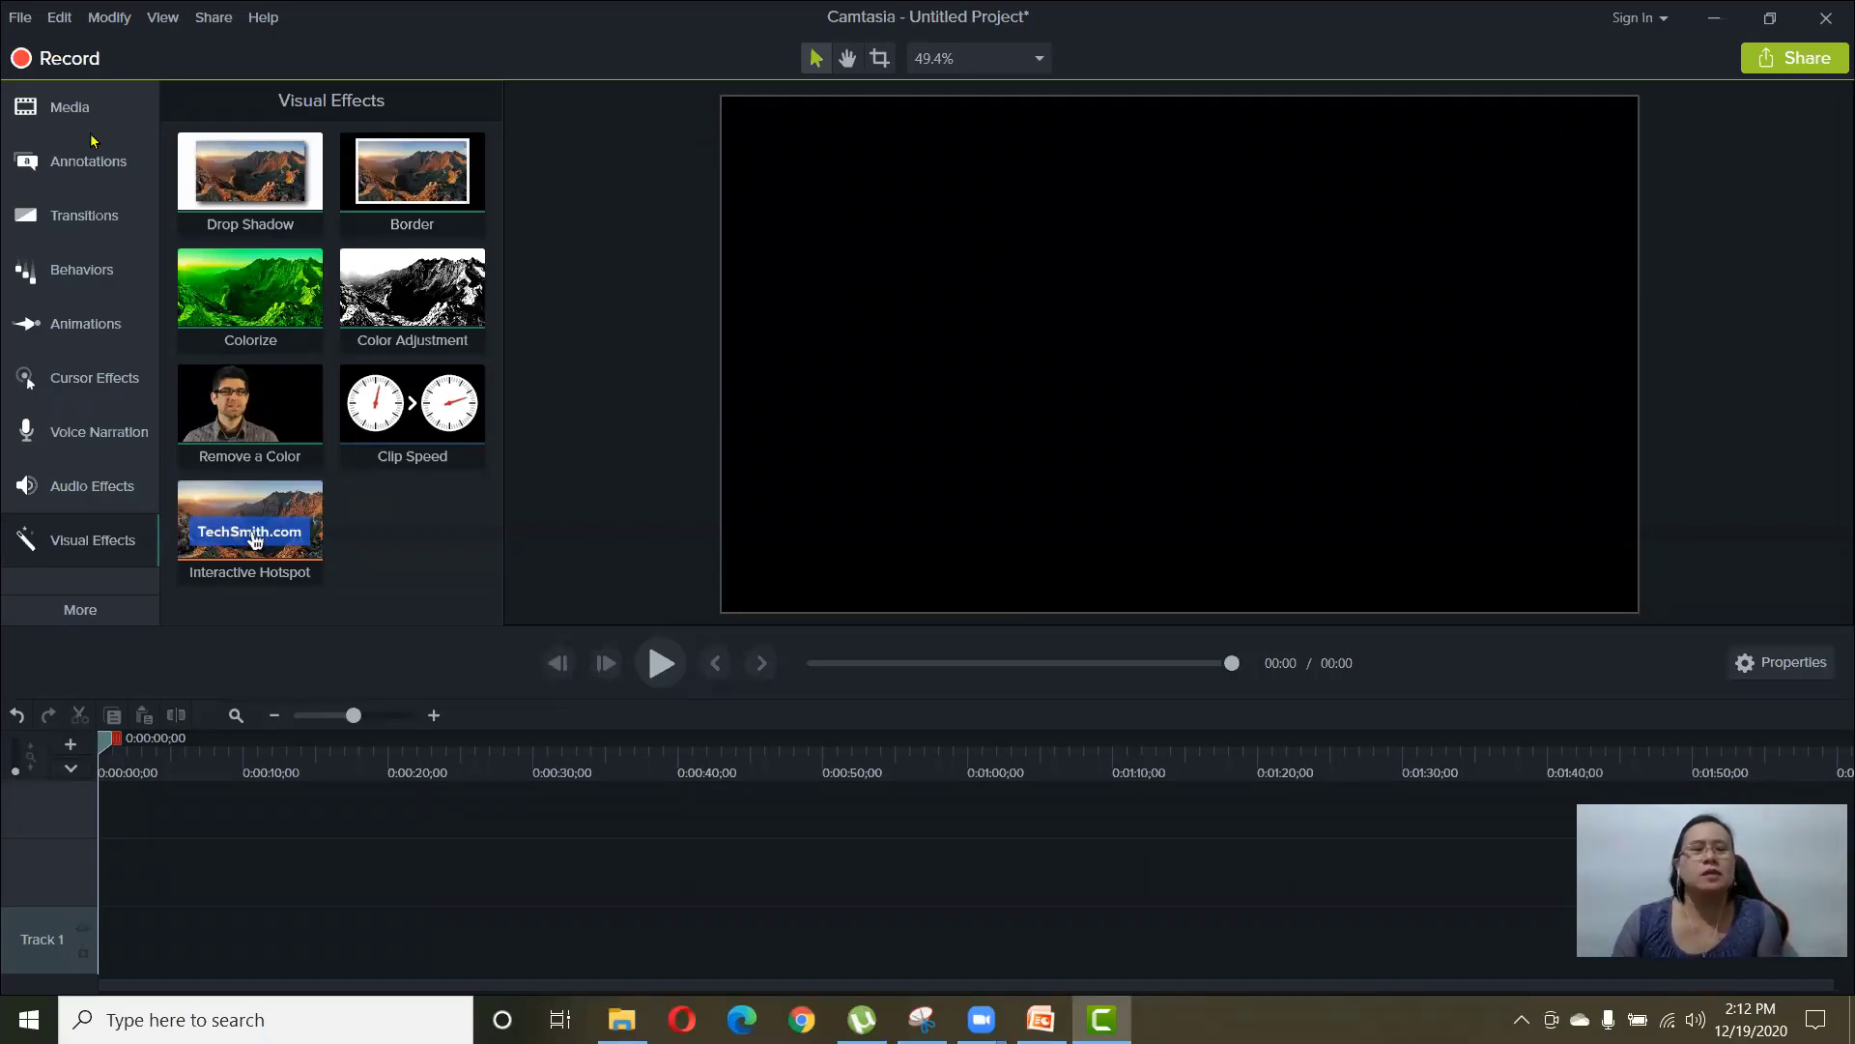
- Inspect the project settings for the available canvas dimension presets and background color choices
click(19, 15)
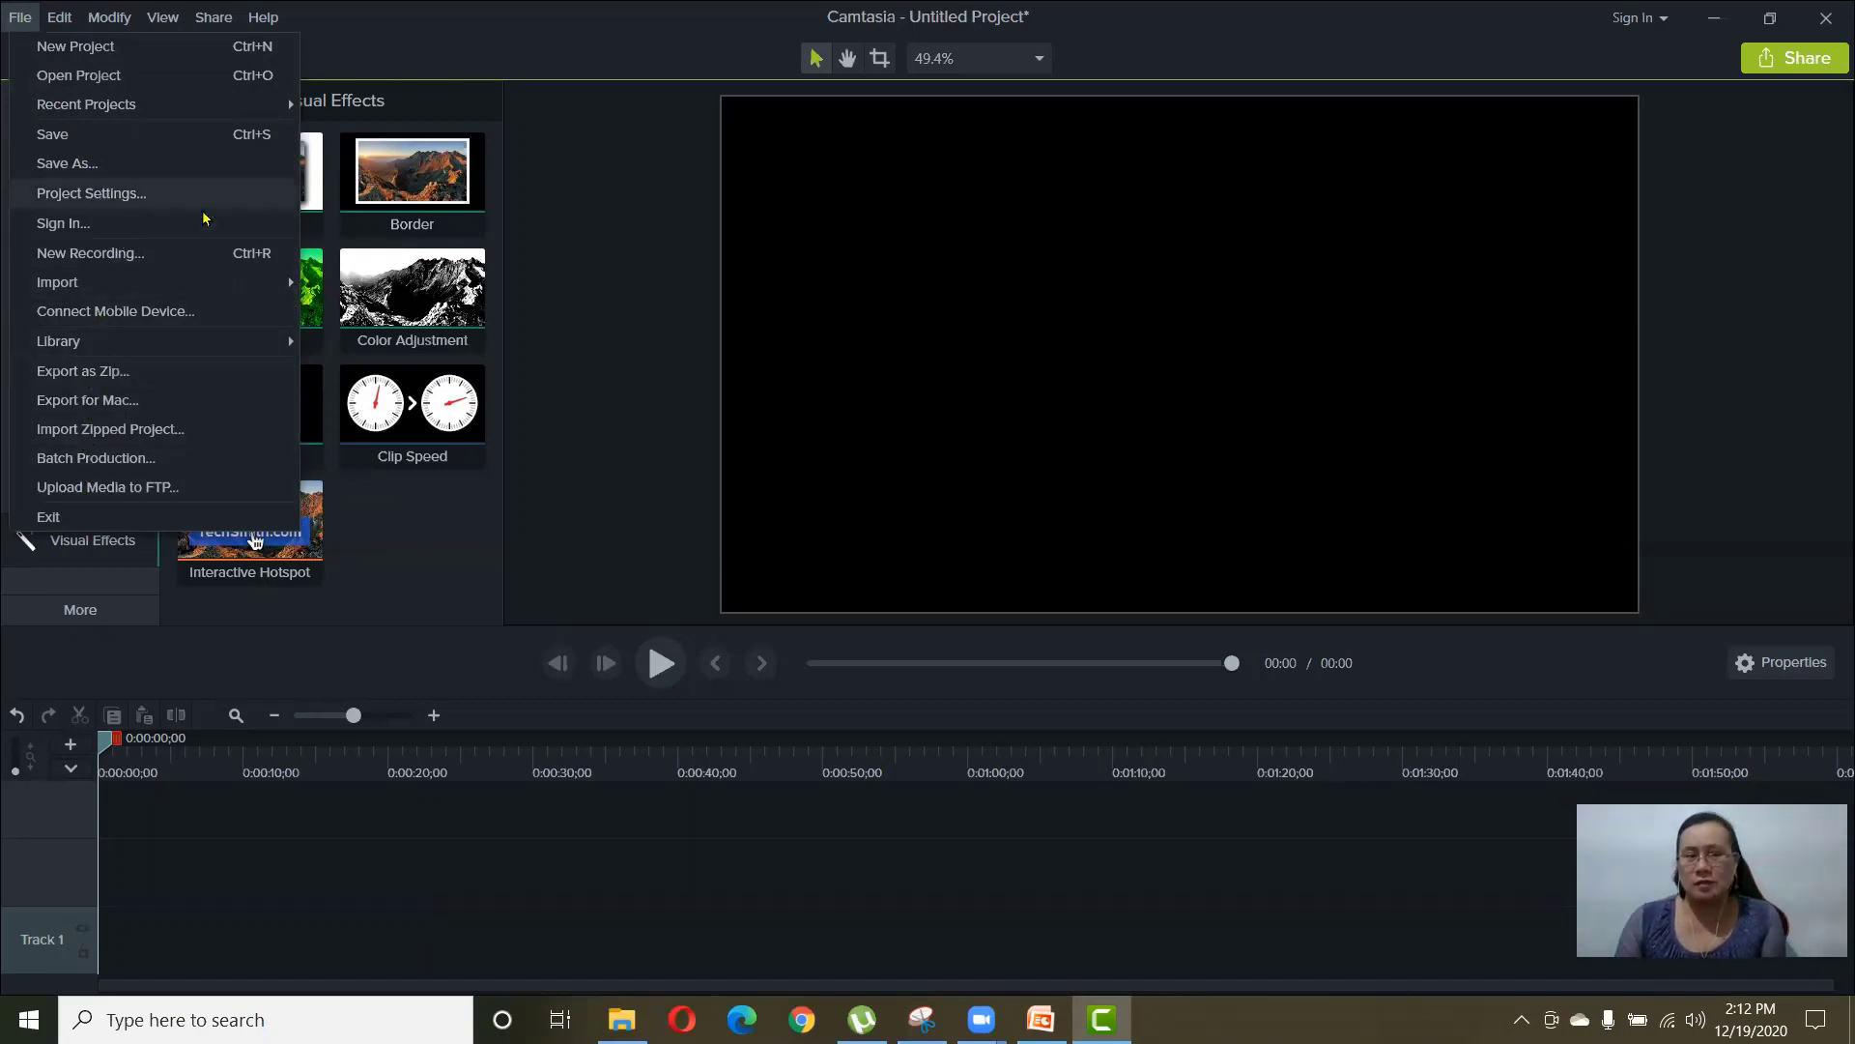
click(145, 193)
click(1100, 431)
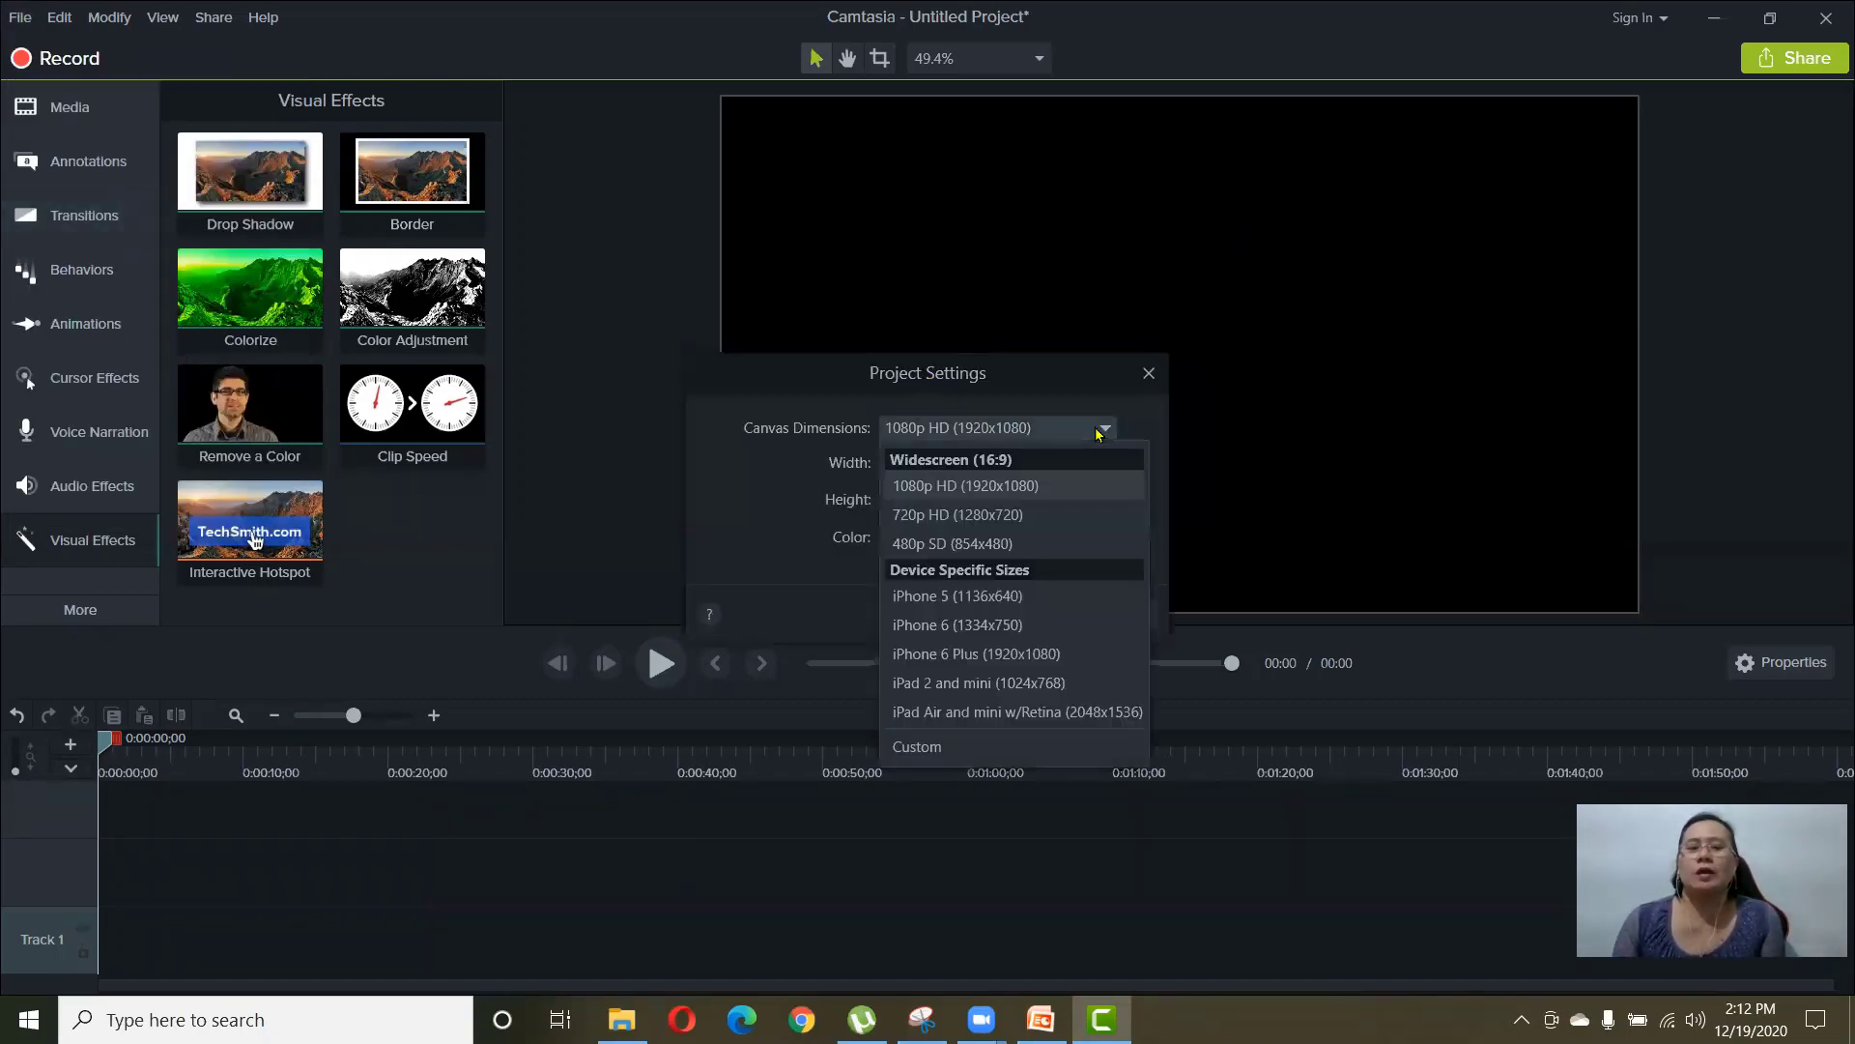
click(1102, 431)
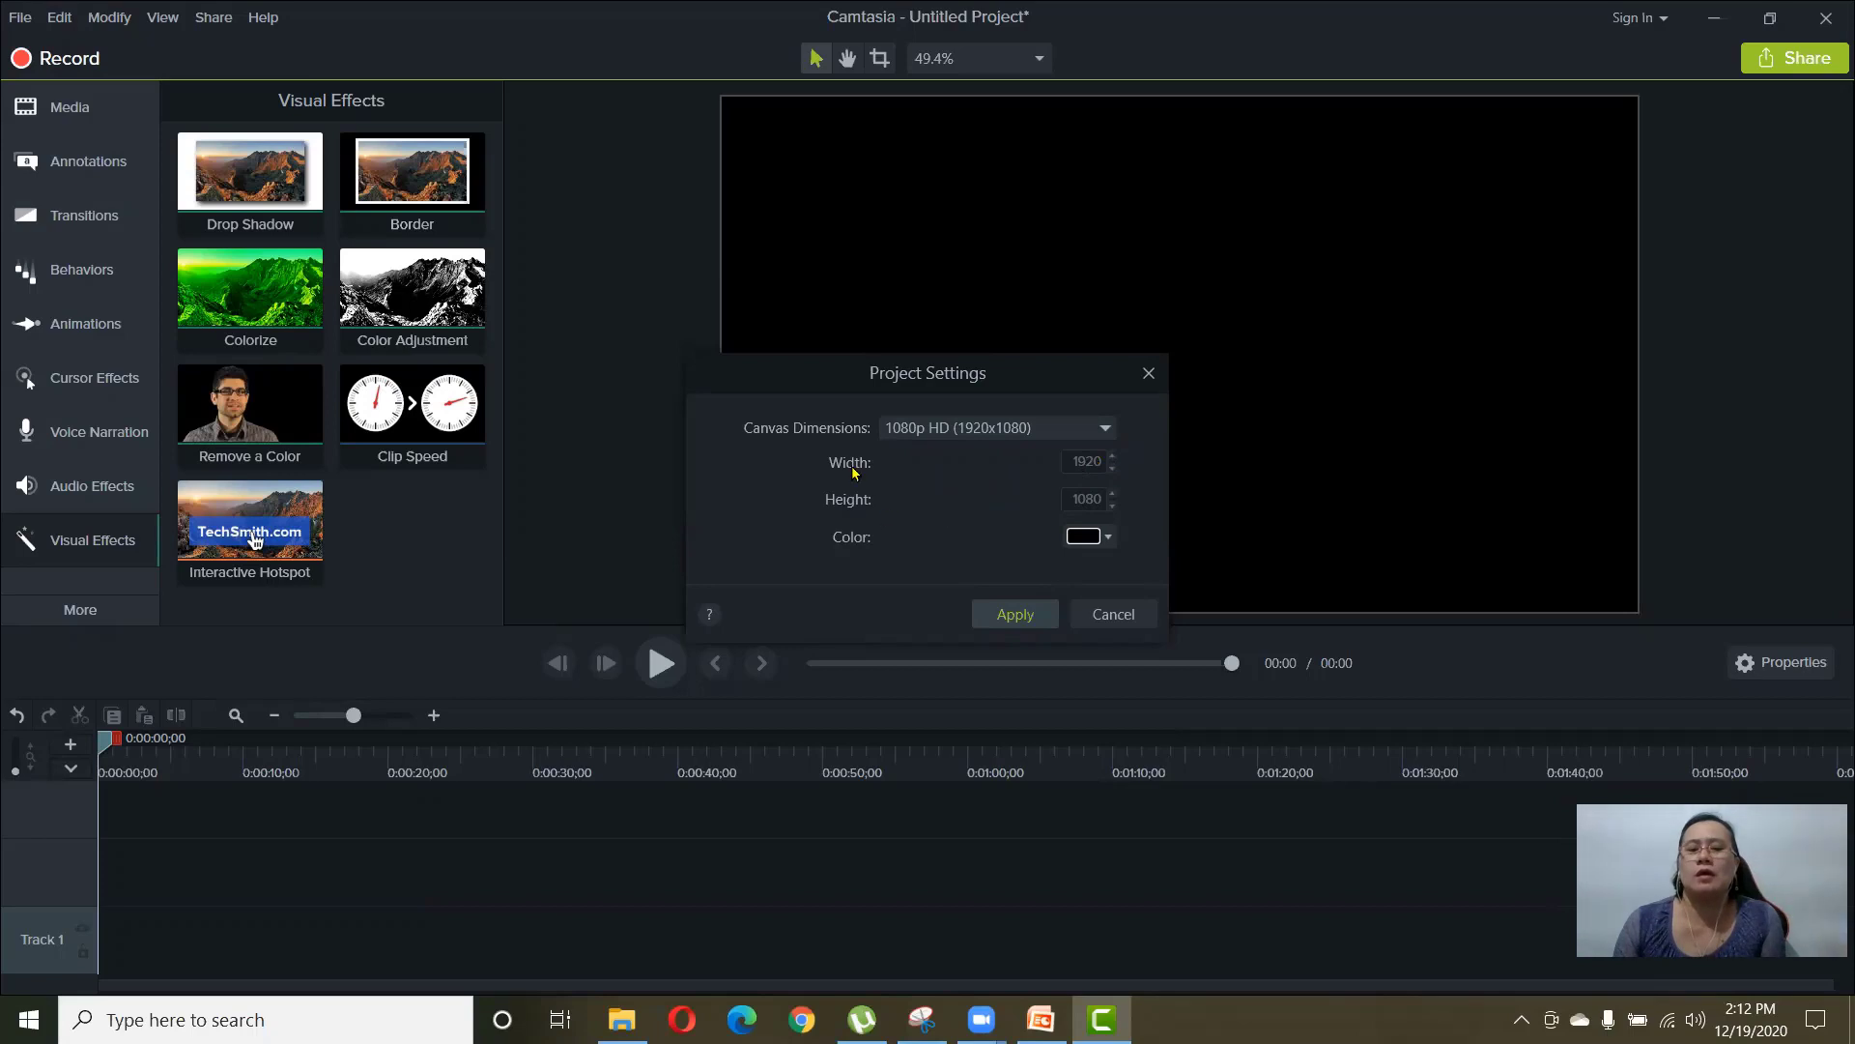
click(1108, 537)
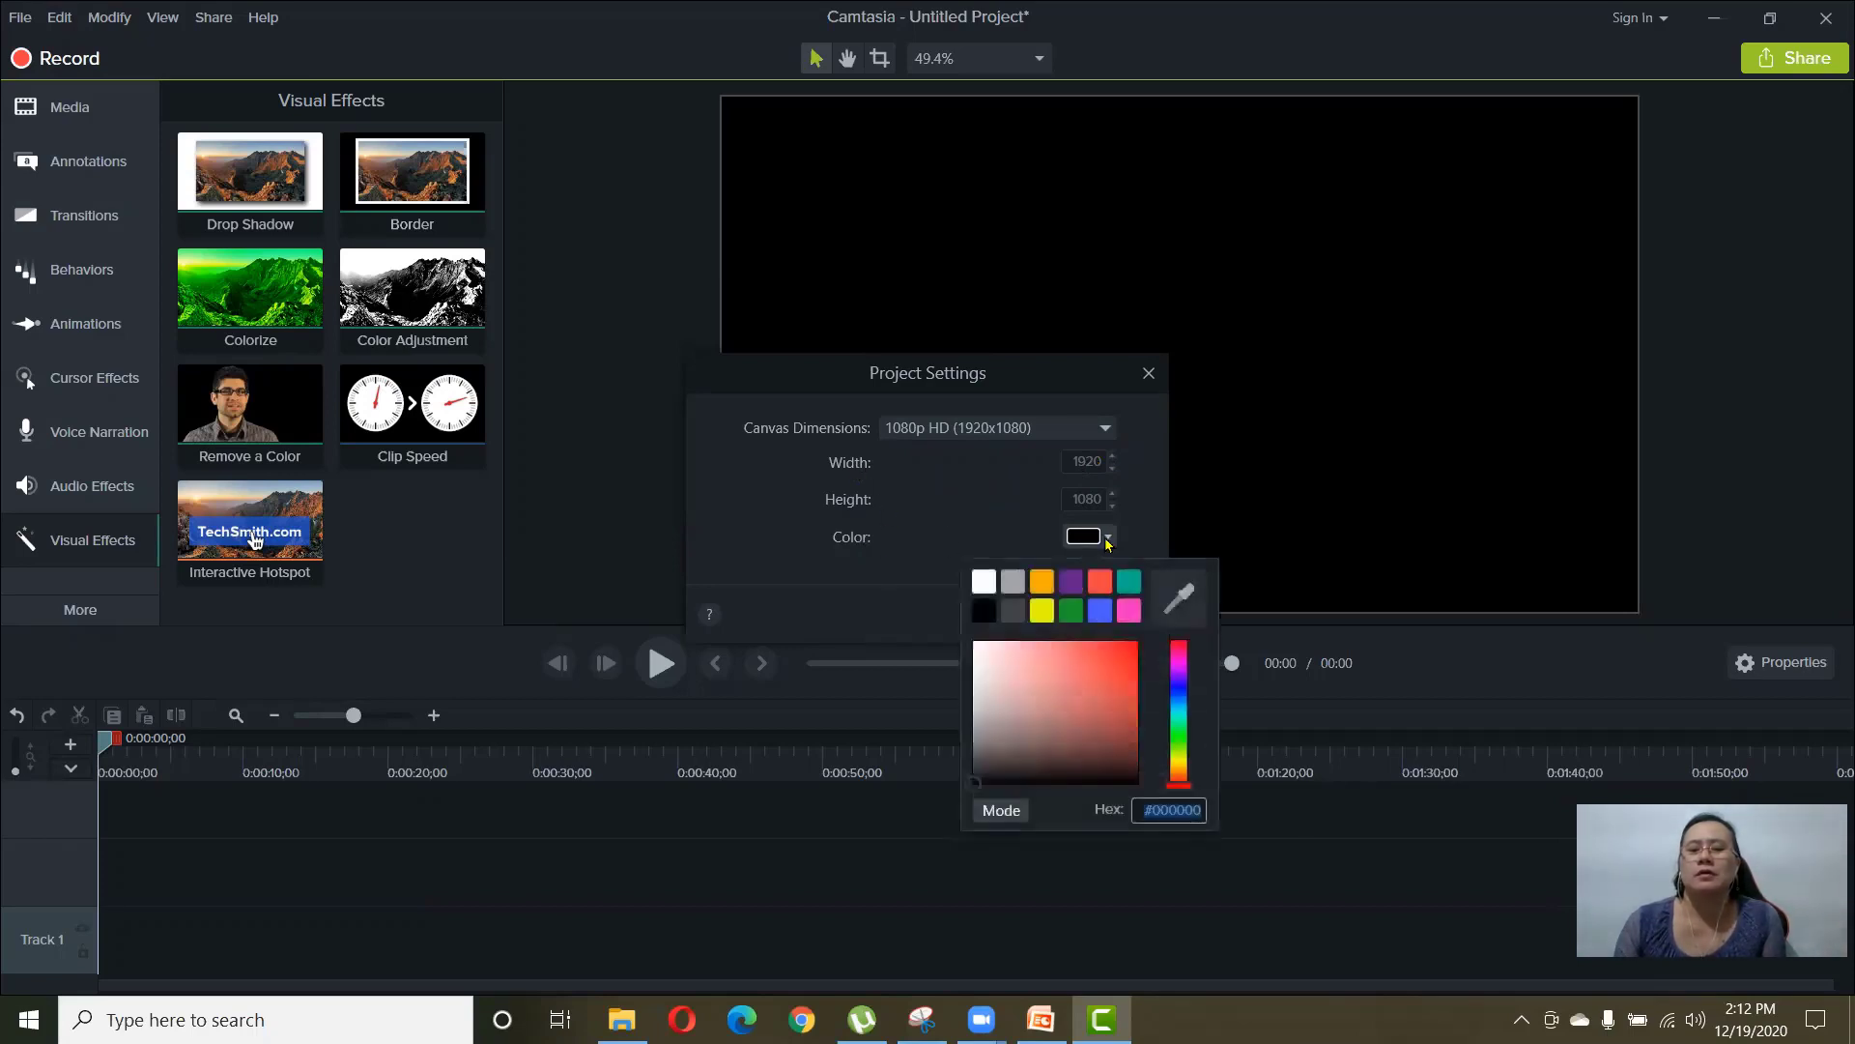
click(1108, 538)
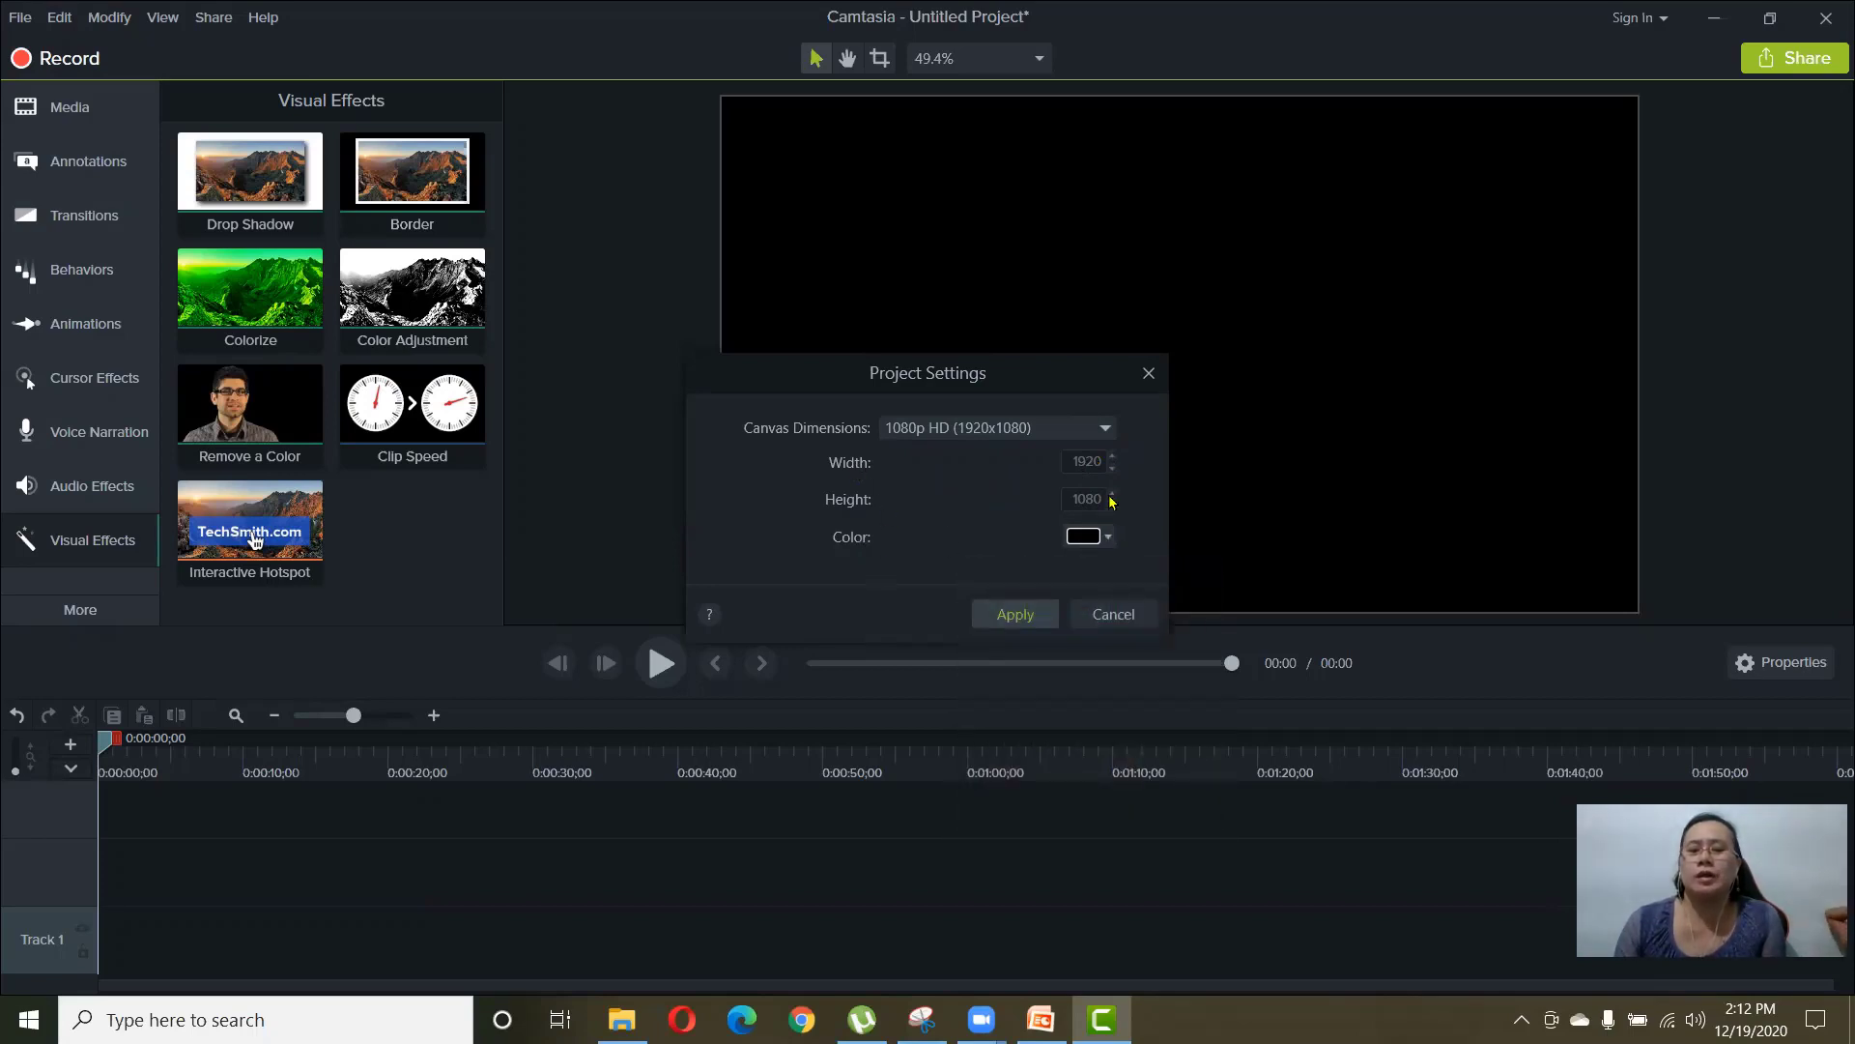
- Try the Custom canvas dimensions with editable width and height, and discard the project settings changes
click(1105, 431)
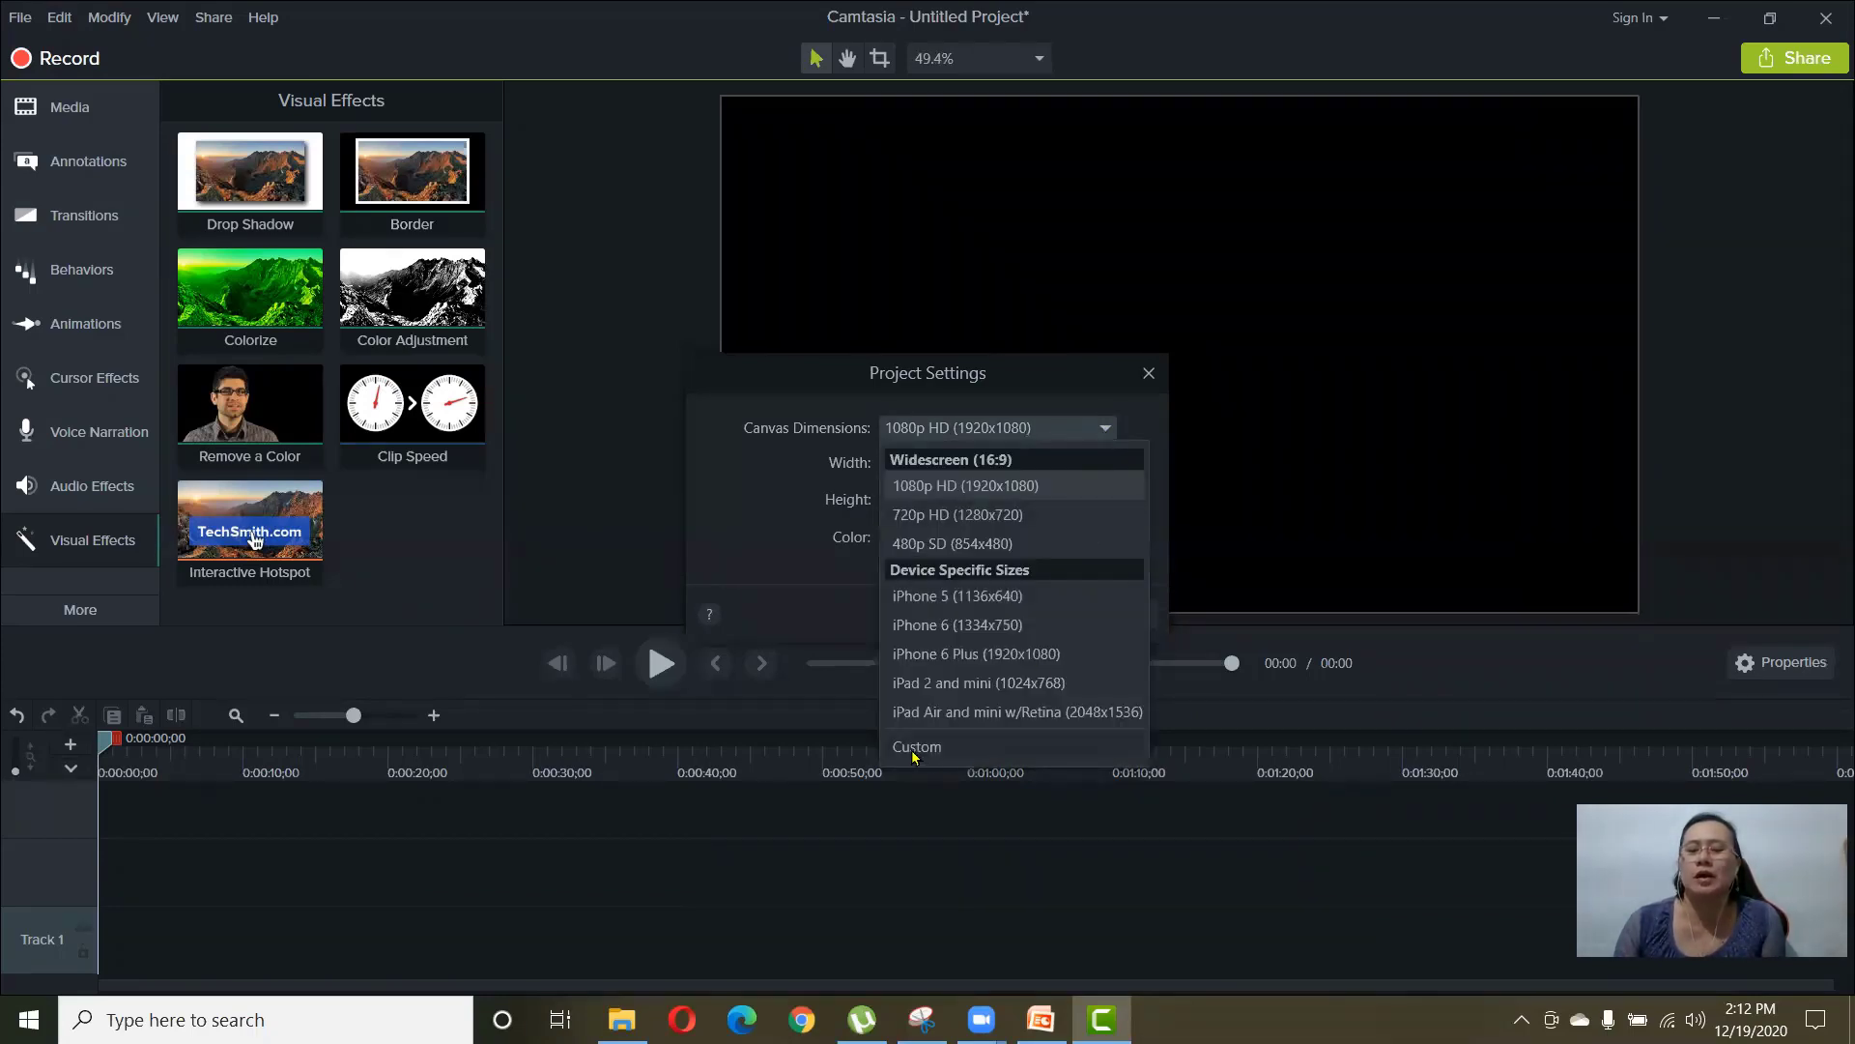
click(952, 748)
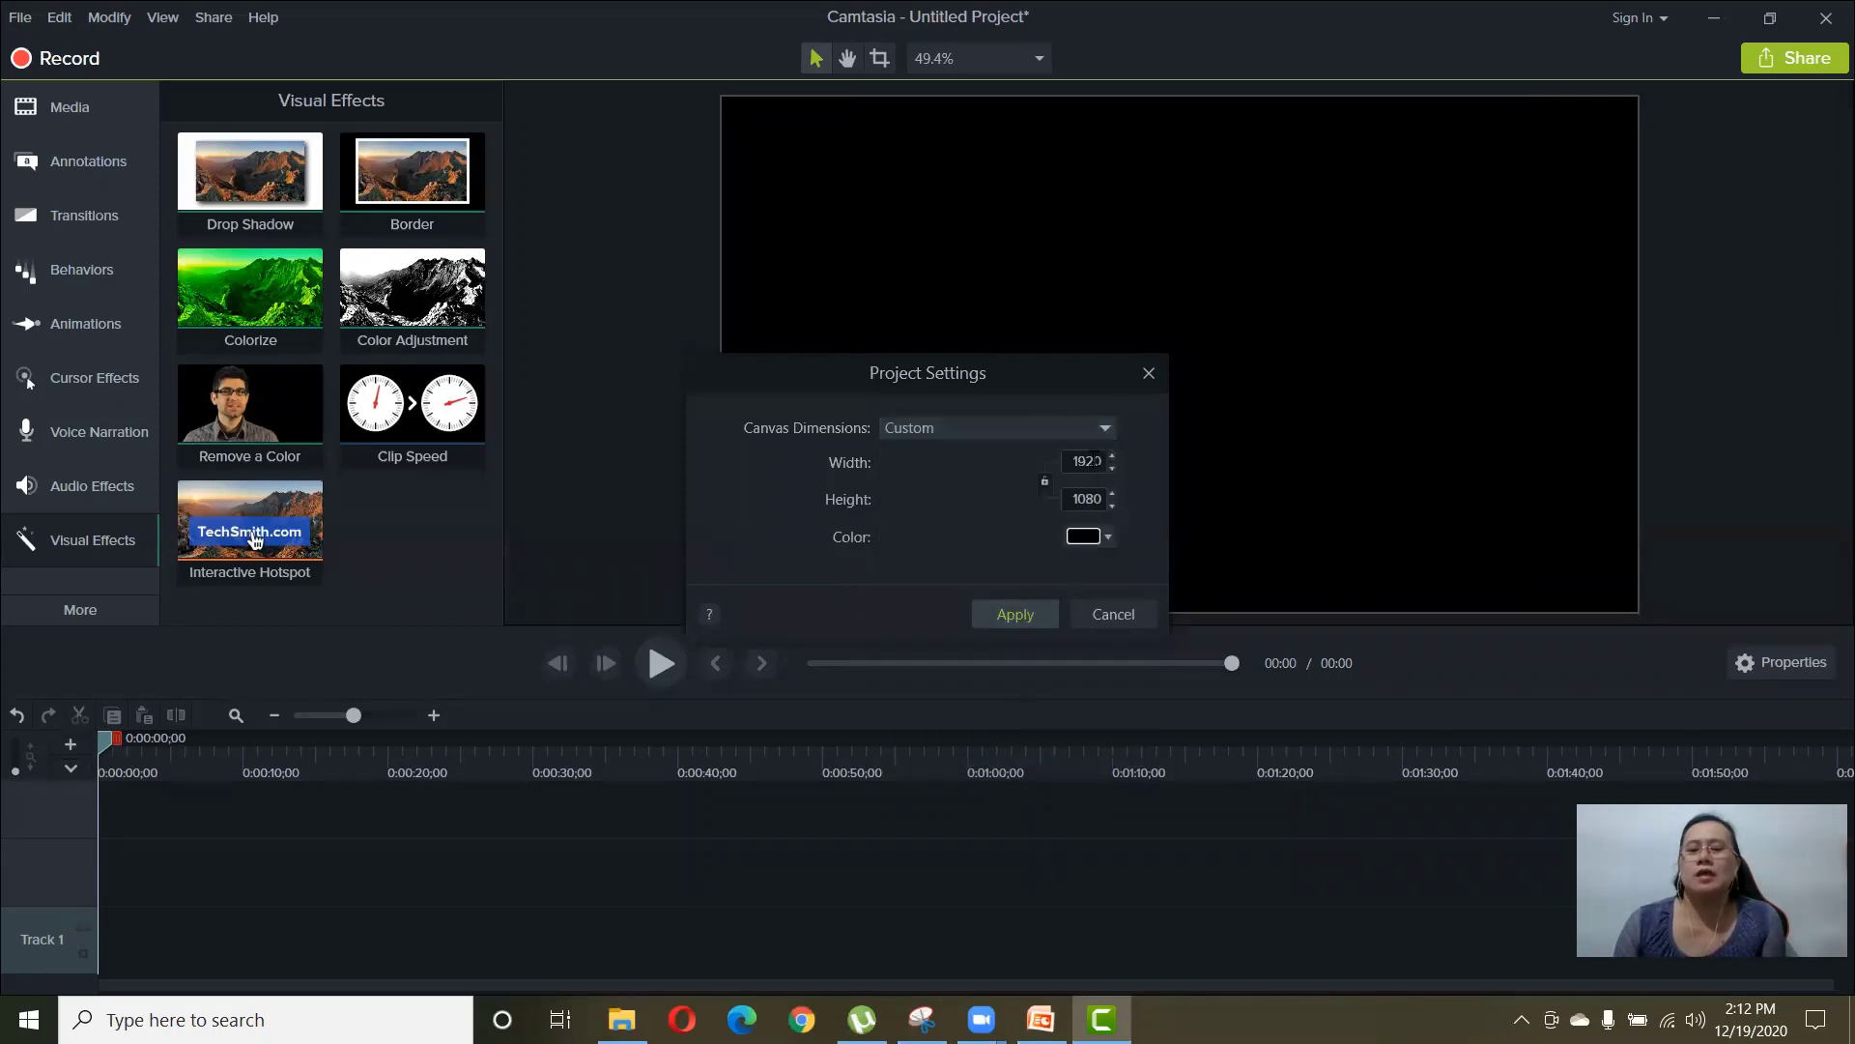
click(1107, 465)
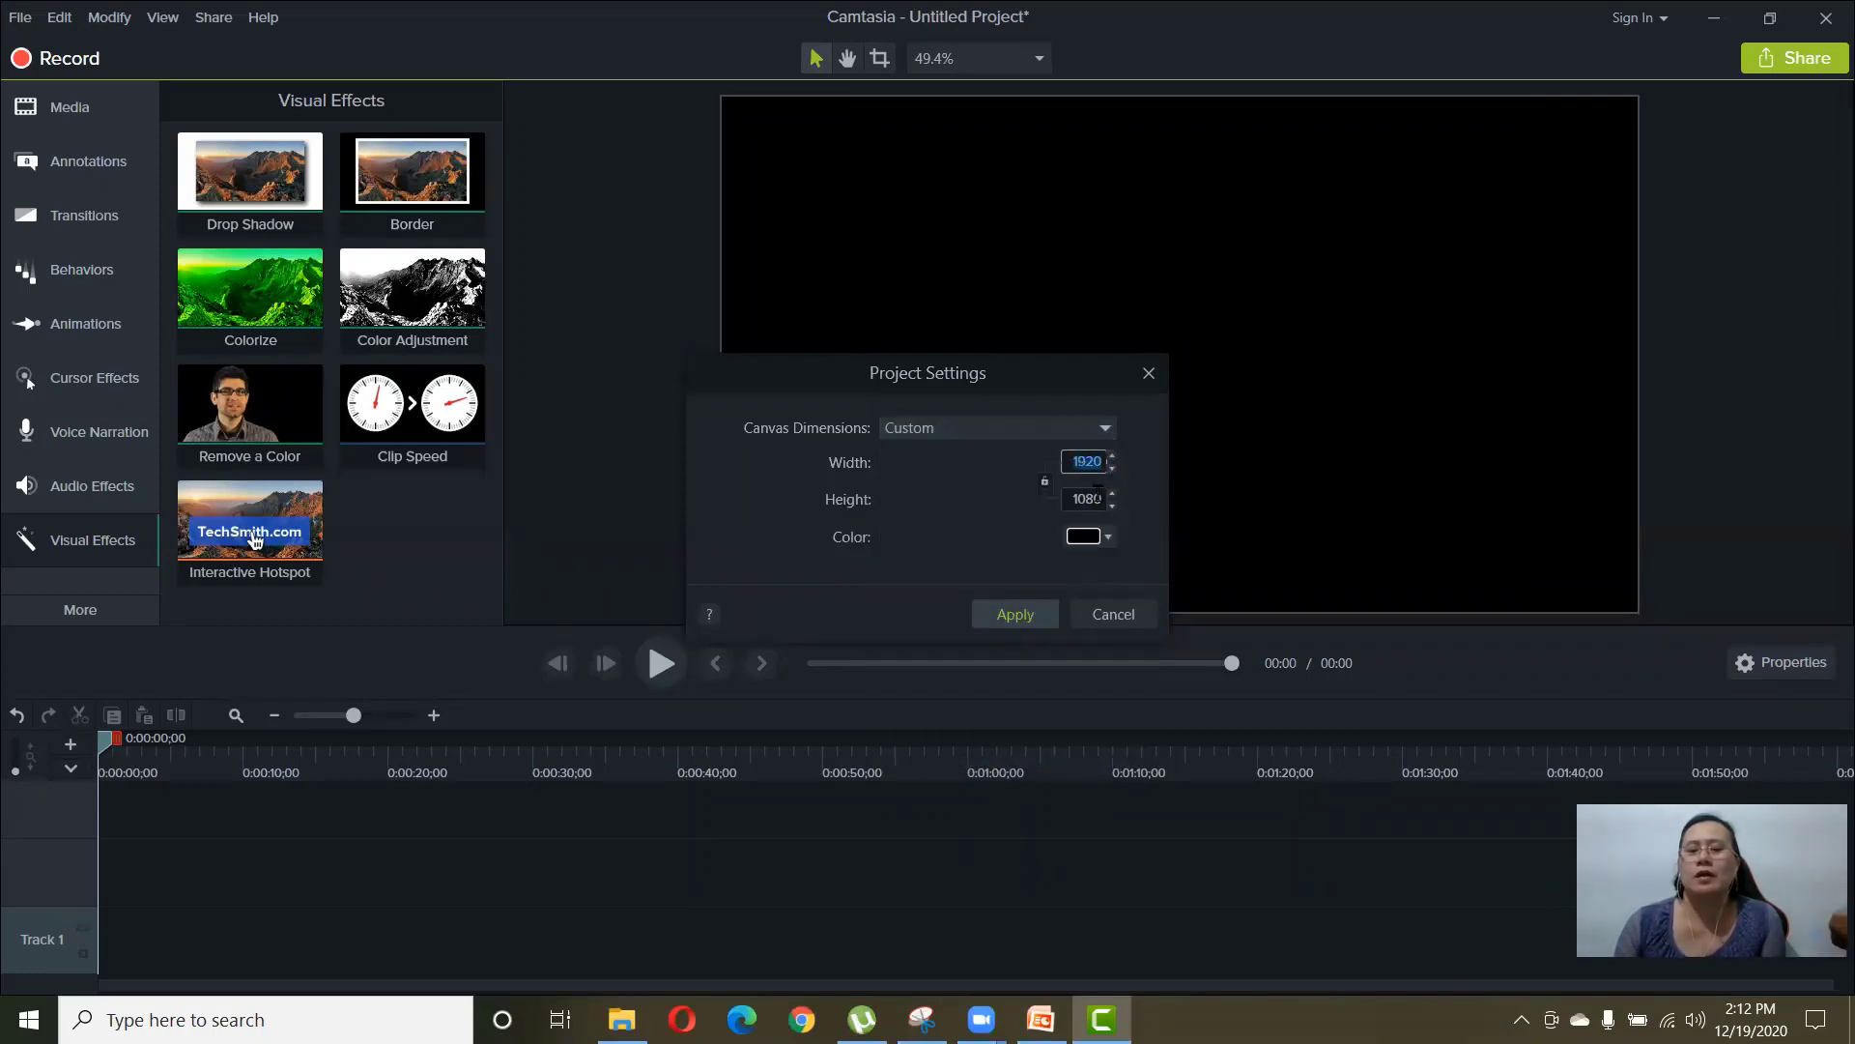
click(1080, 504)
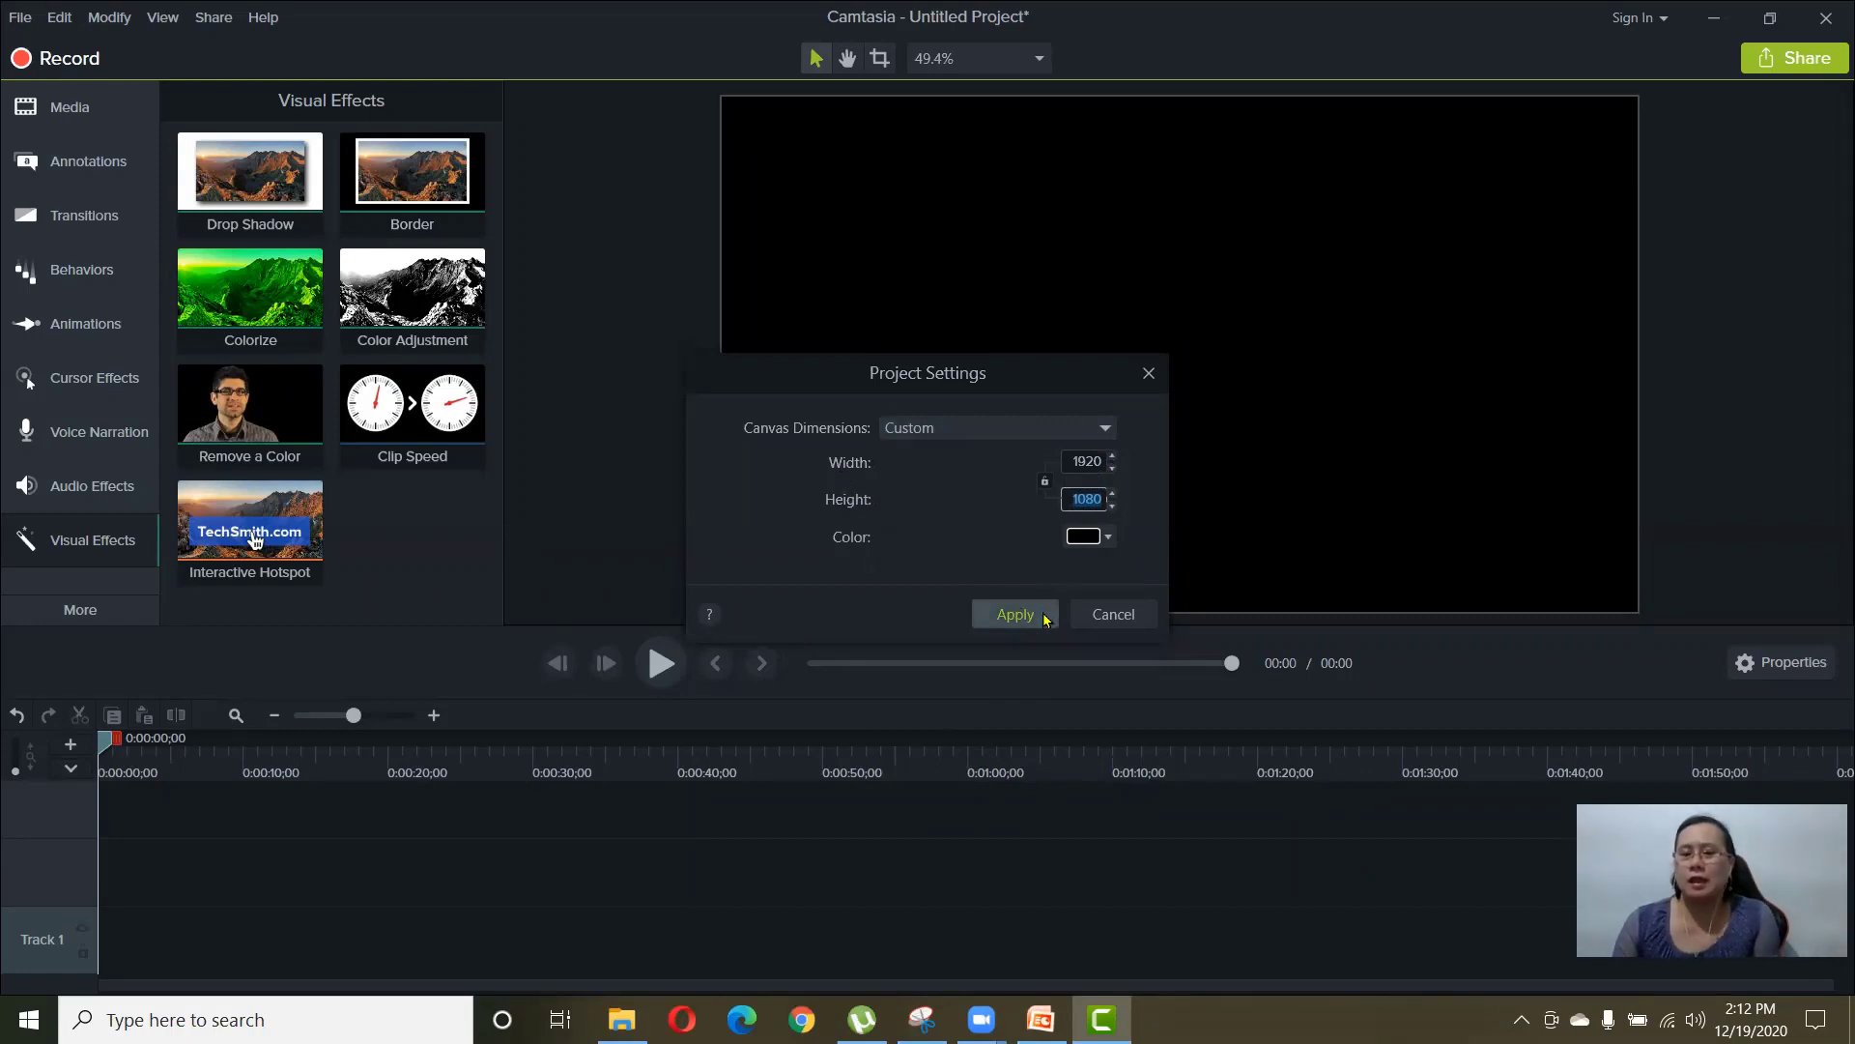
click(1127, 621)
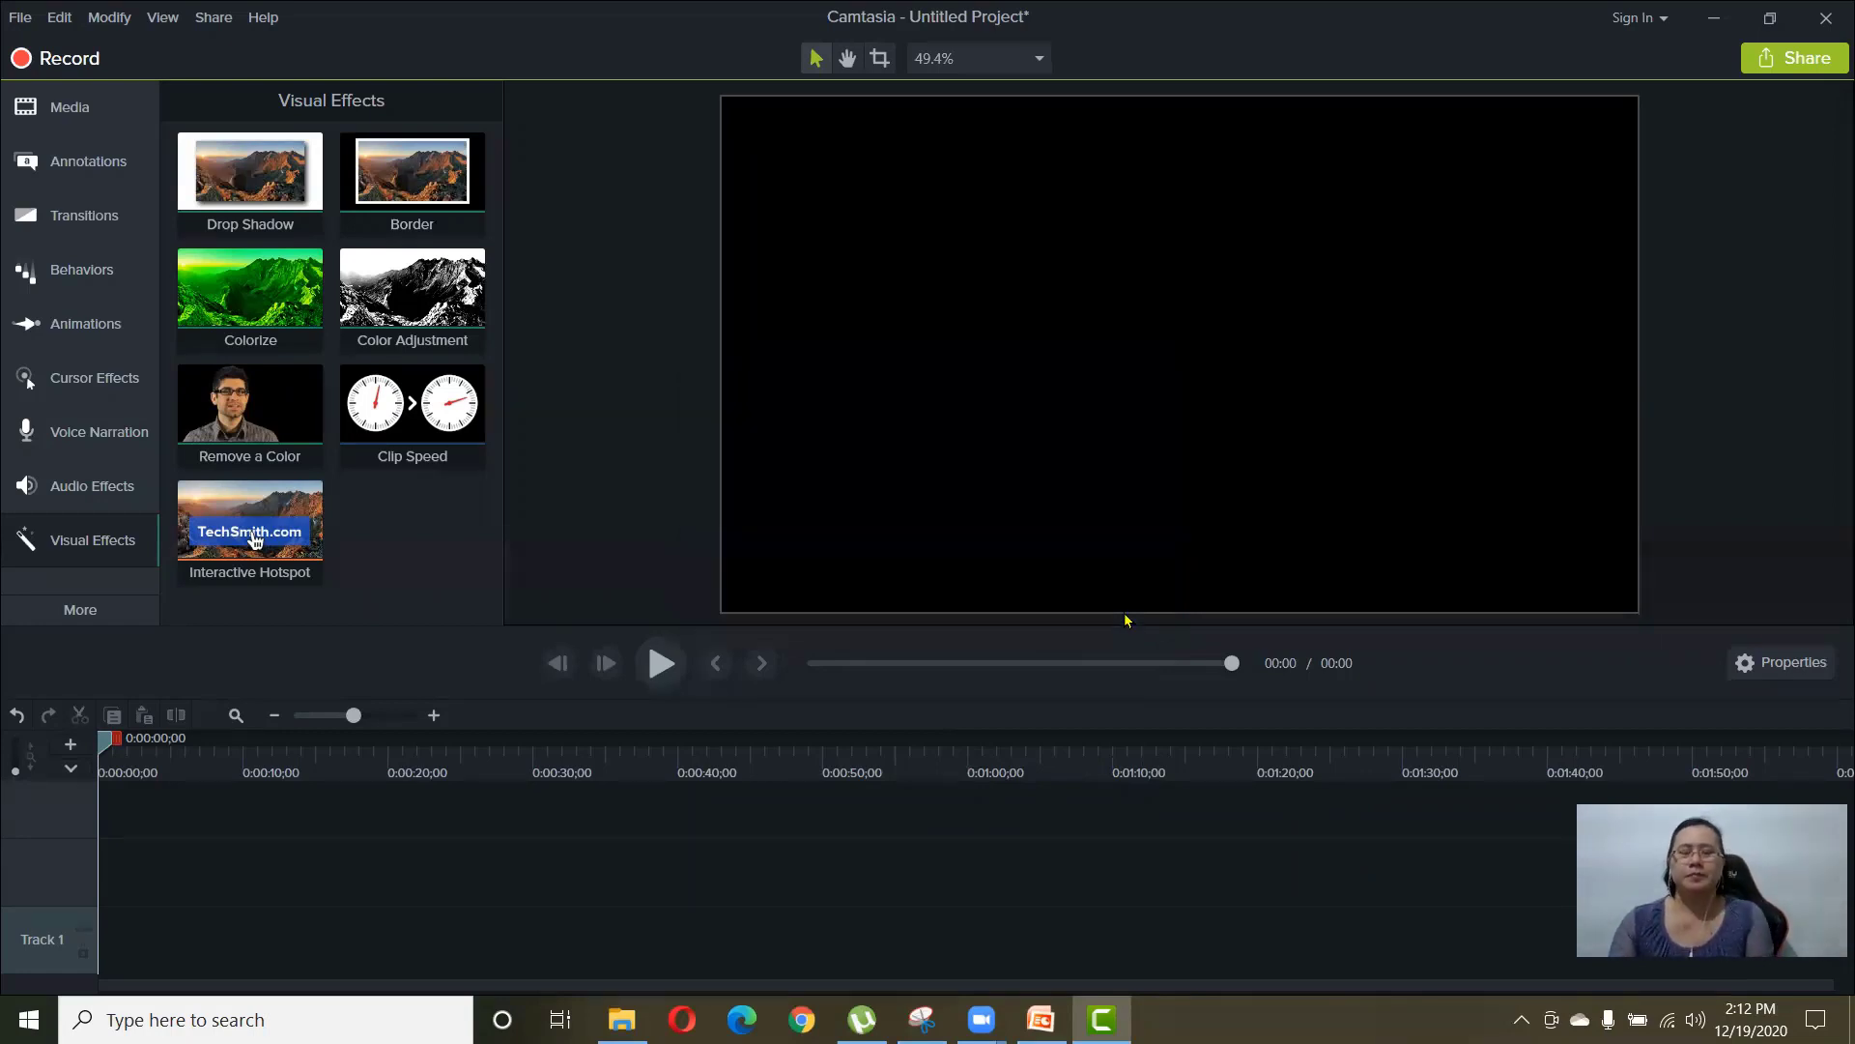
- Import 1.jpg, 2.jpg, 3.jpg, the 3D Landscape design video and faded.mp3 into the Media Bin from F:\QUICKDESK ACADEMY\CAMTASIA
click(58, 106)
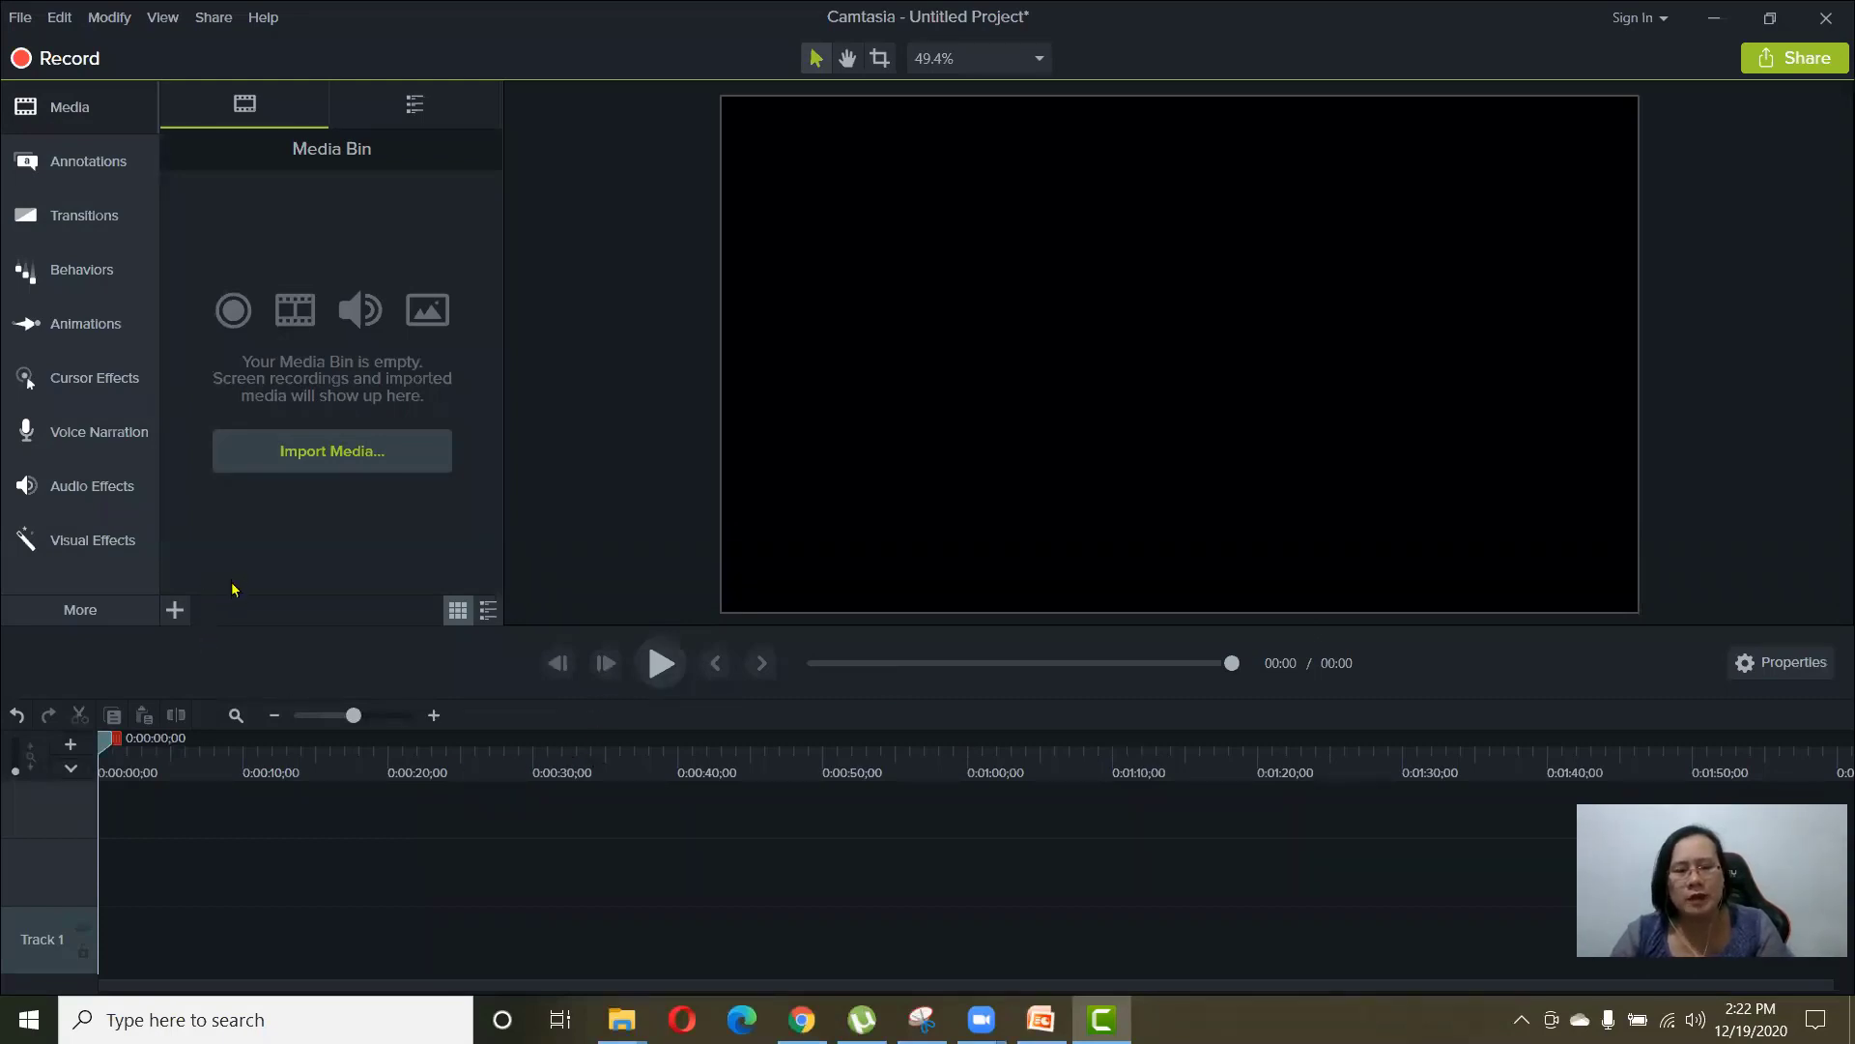
click(82, 110)
click(81, 110)
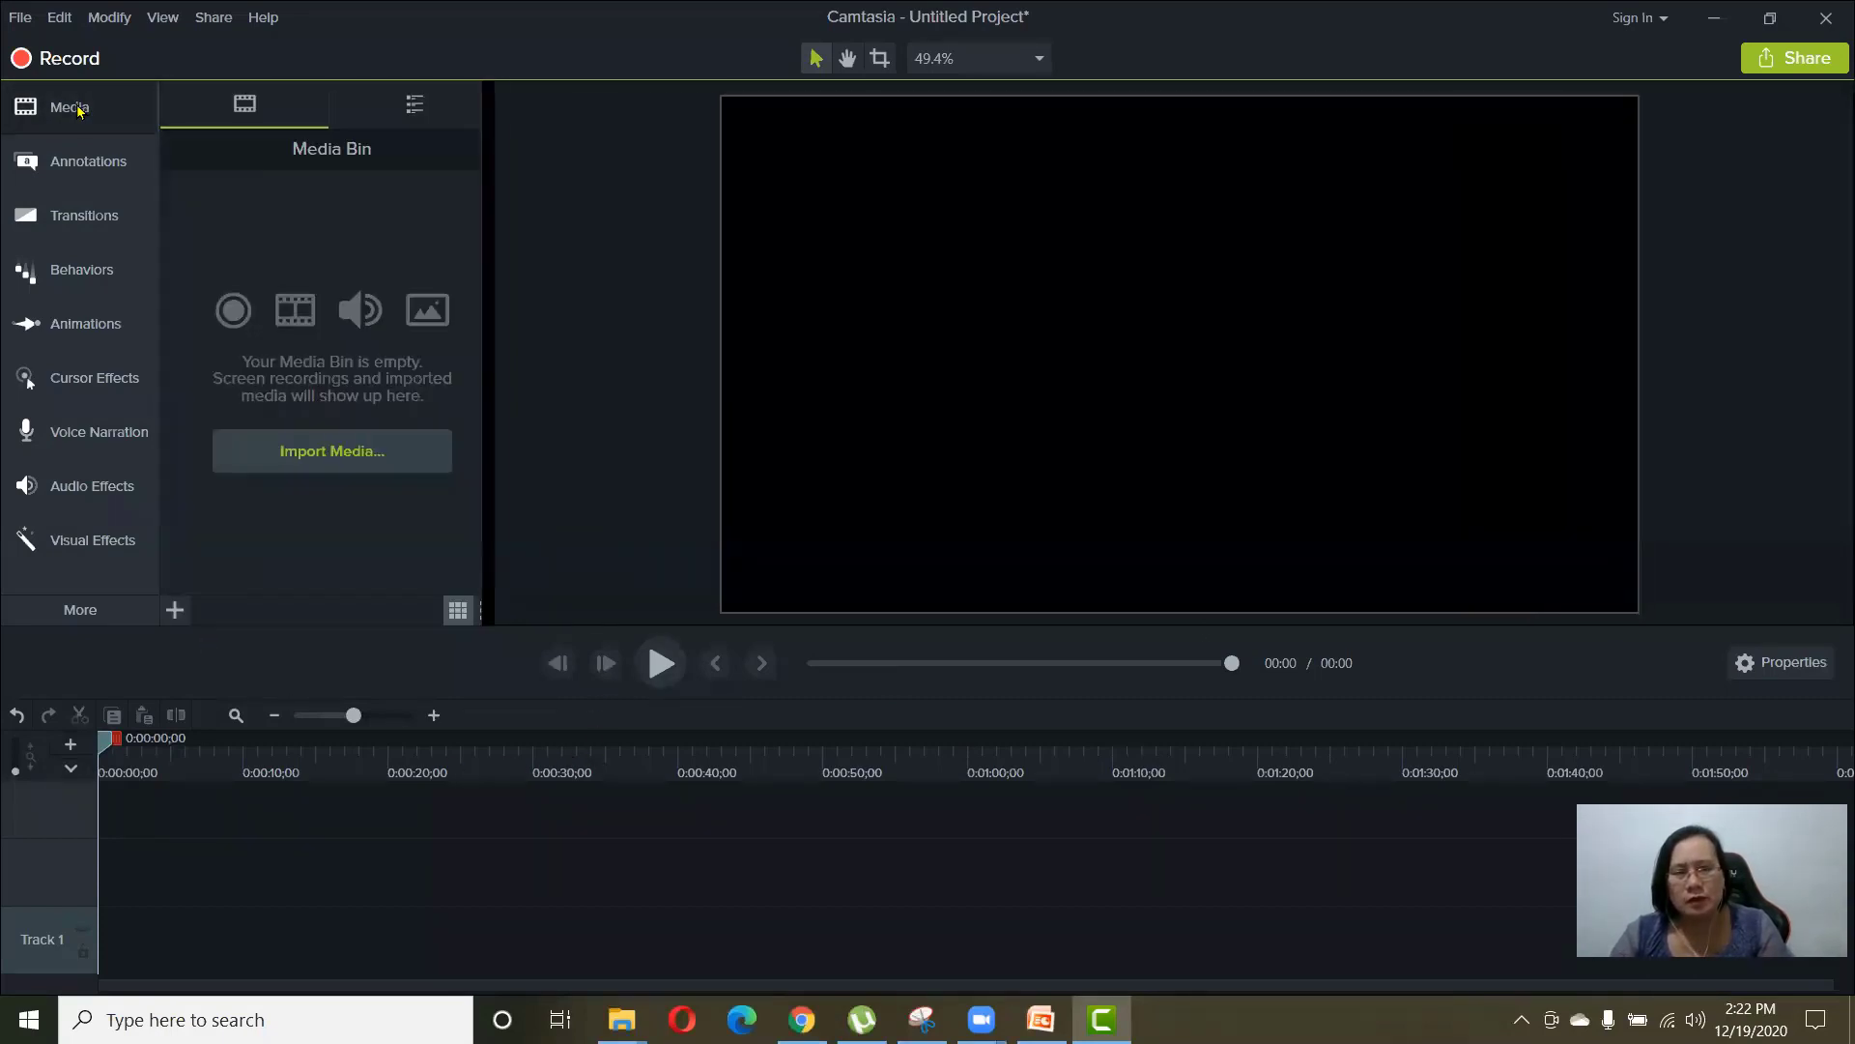
click(175, 610)
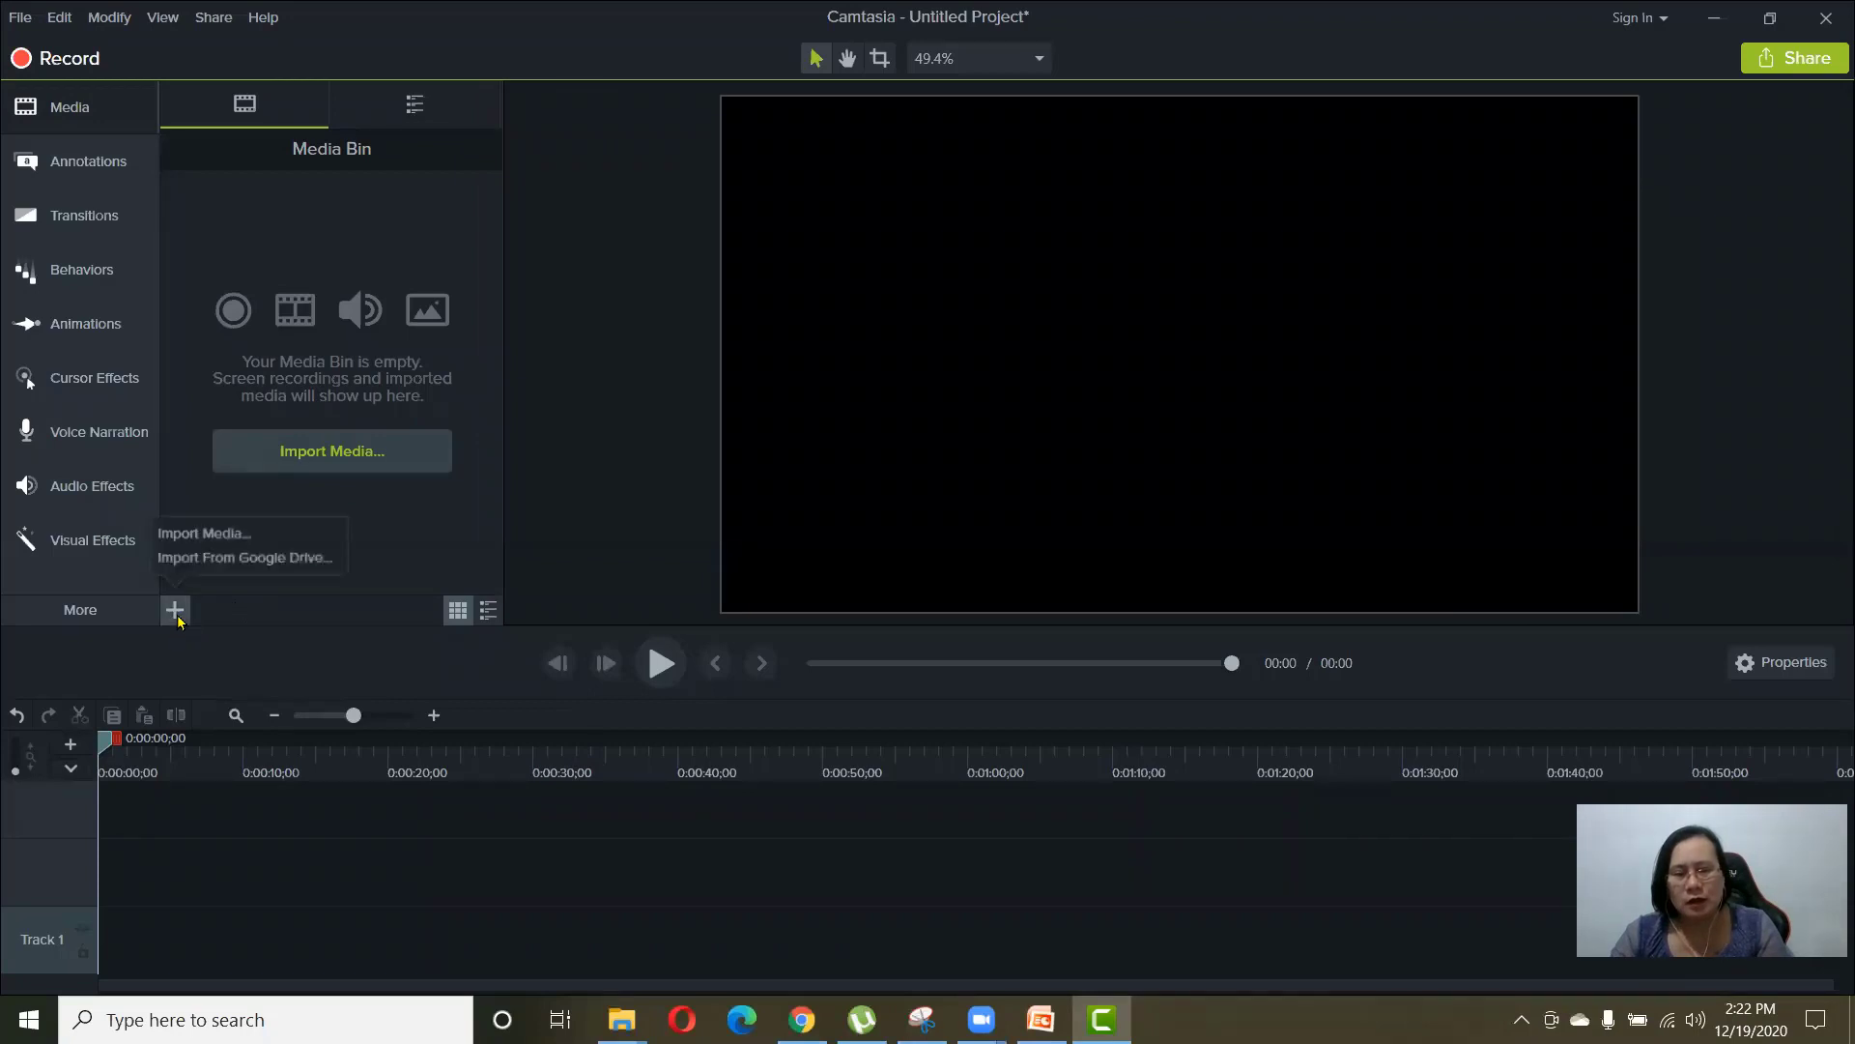
click(217, 541)
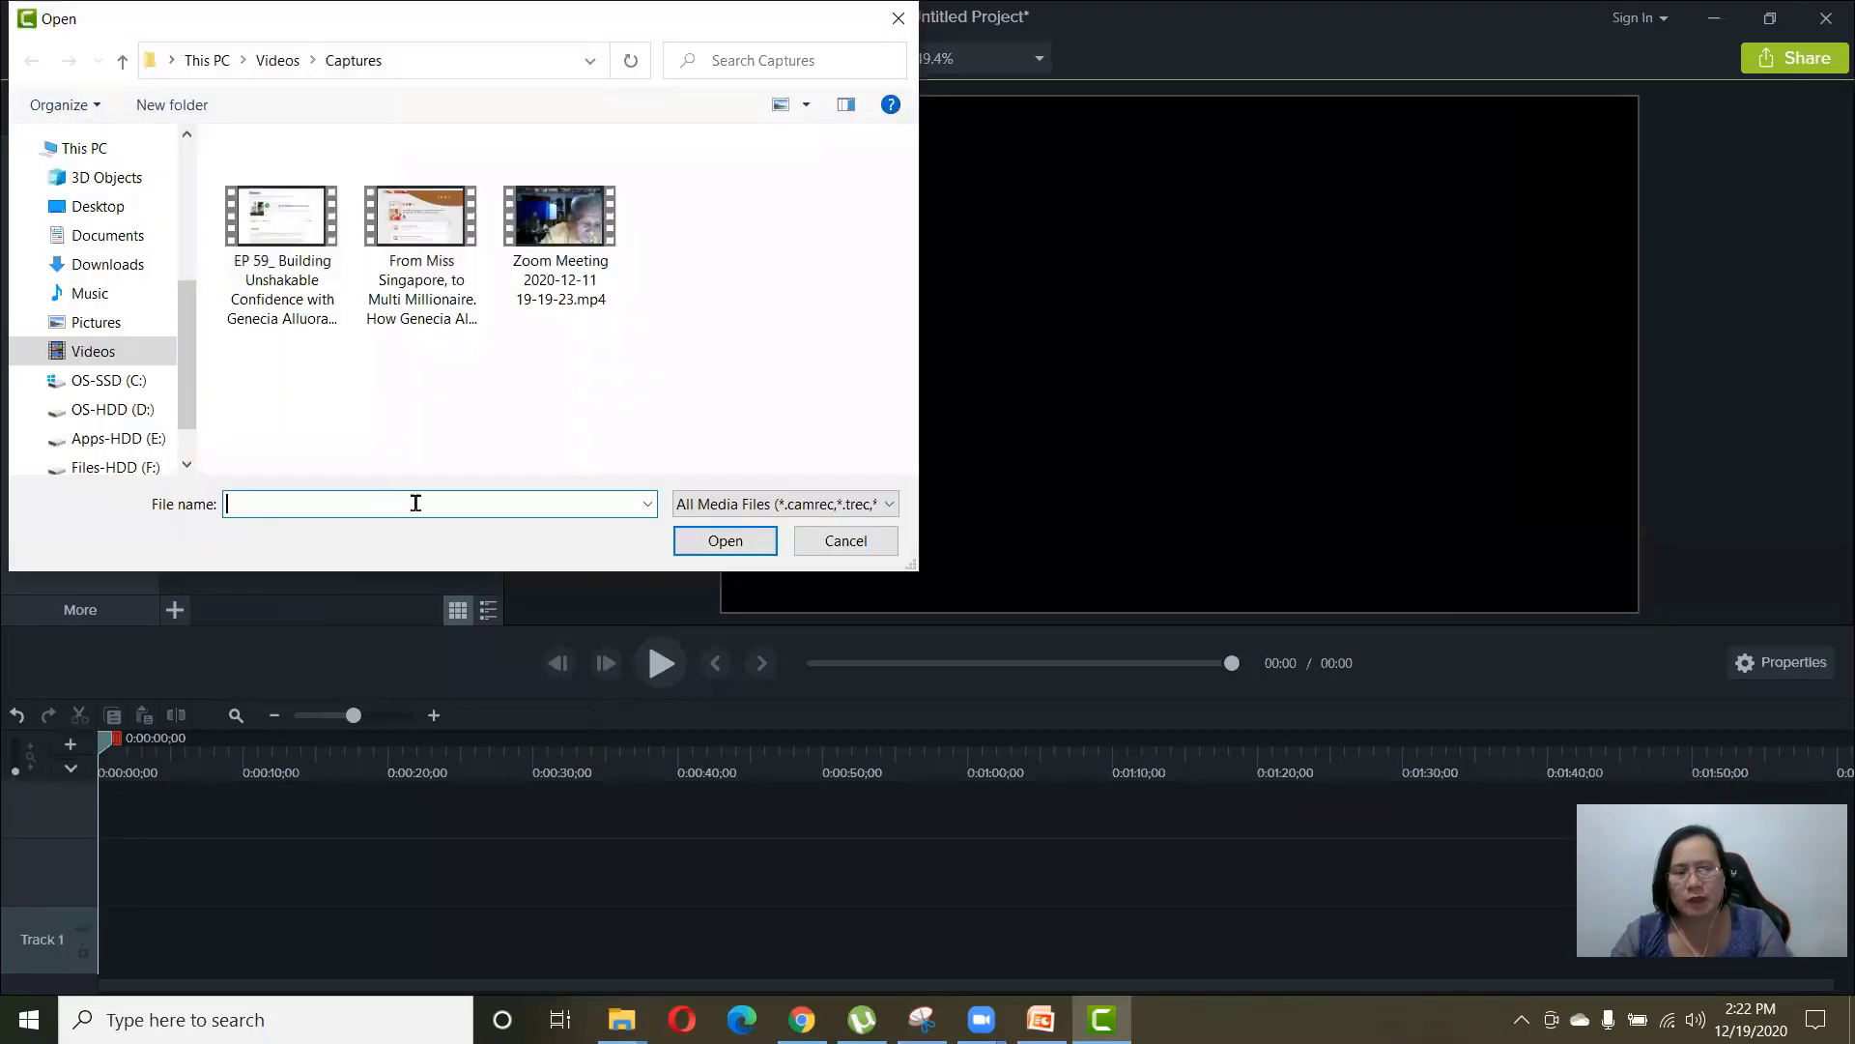
click(147, 471)
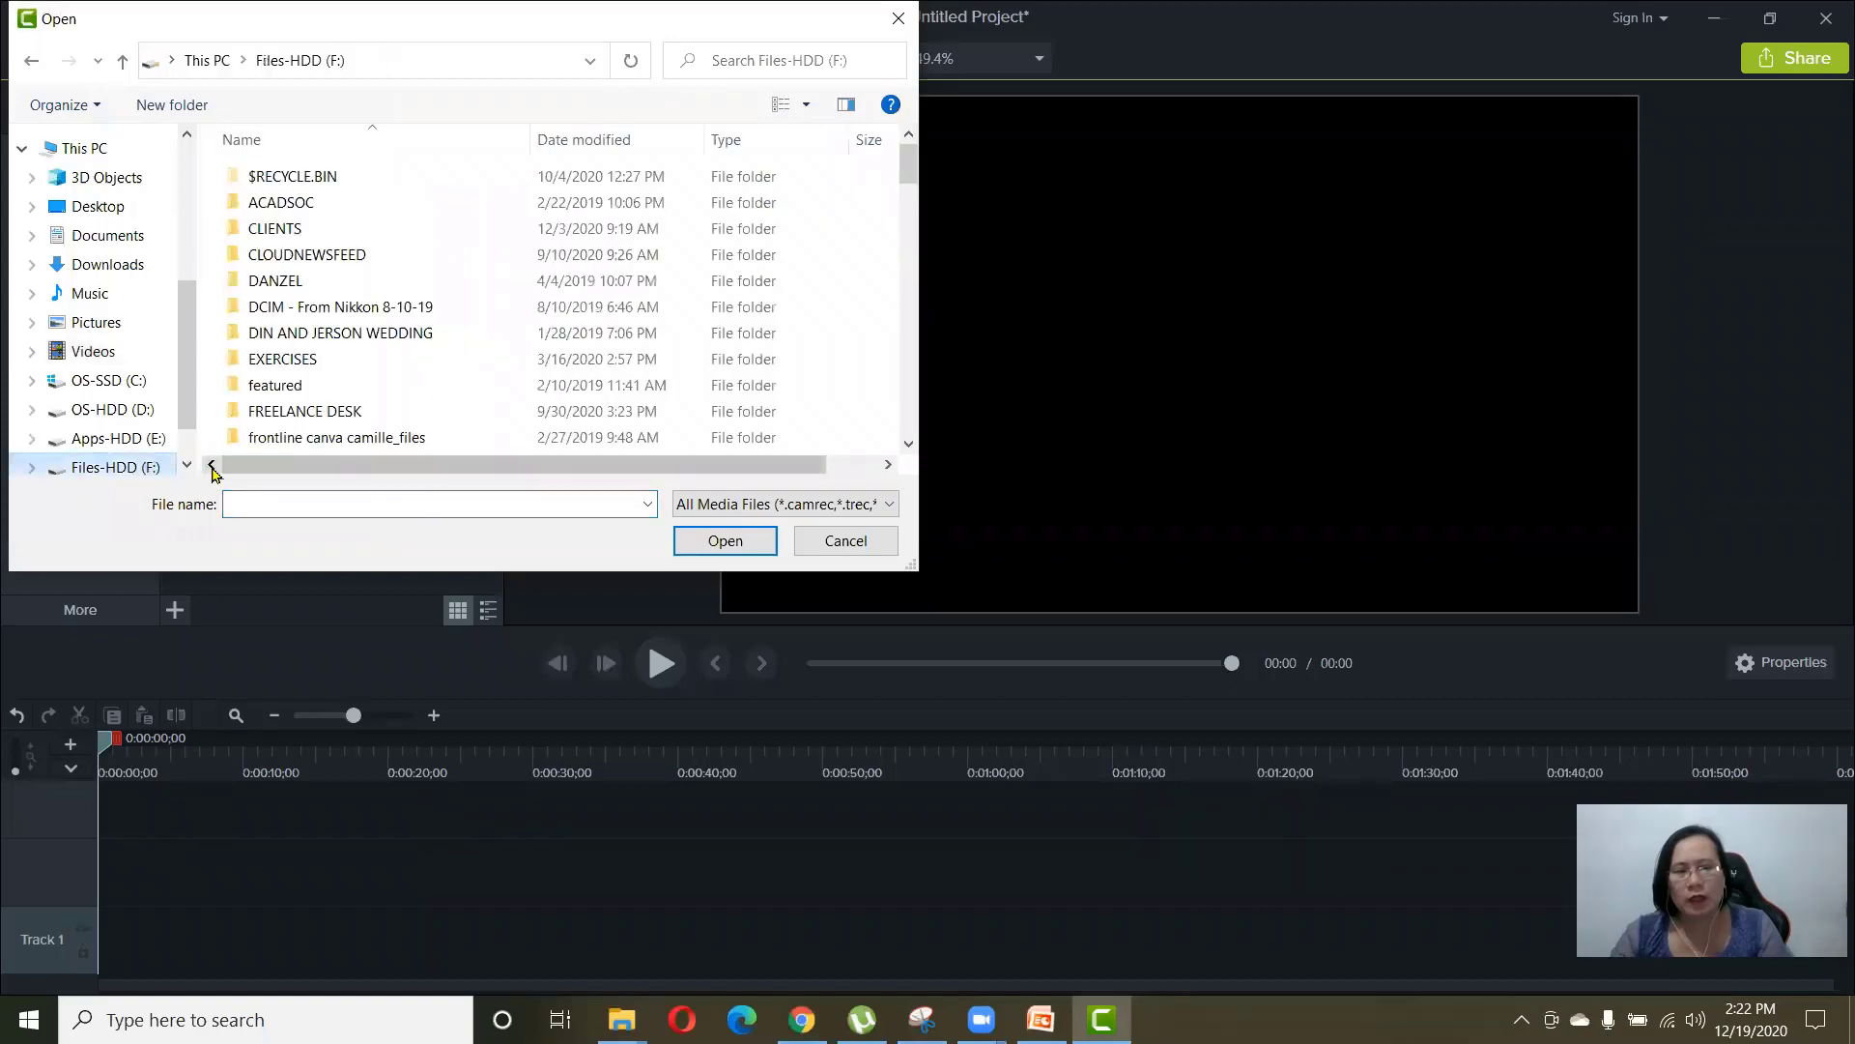
click(340, 333)
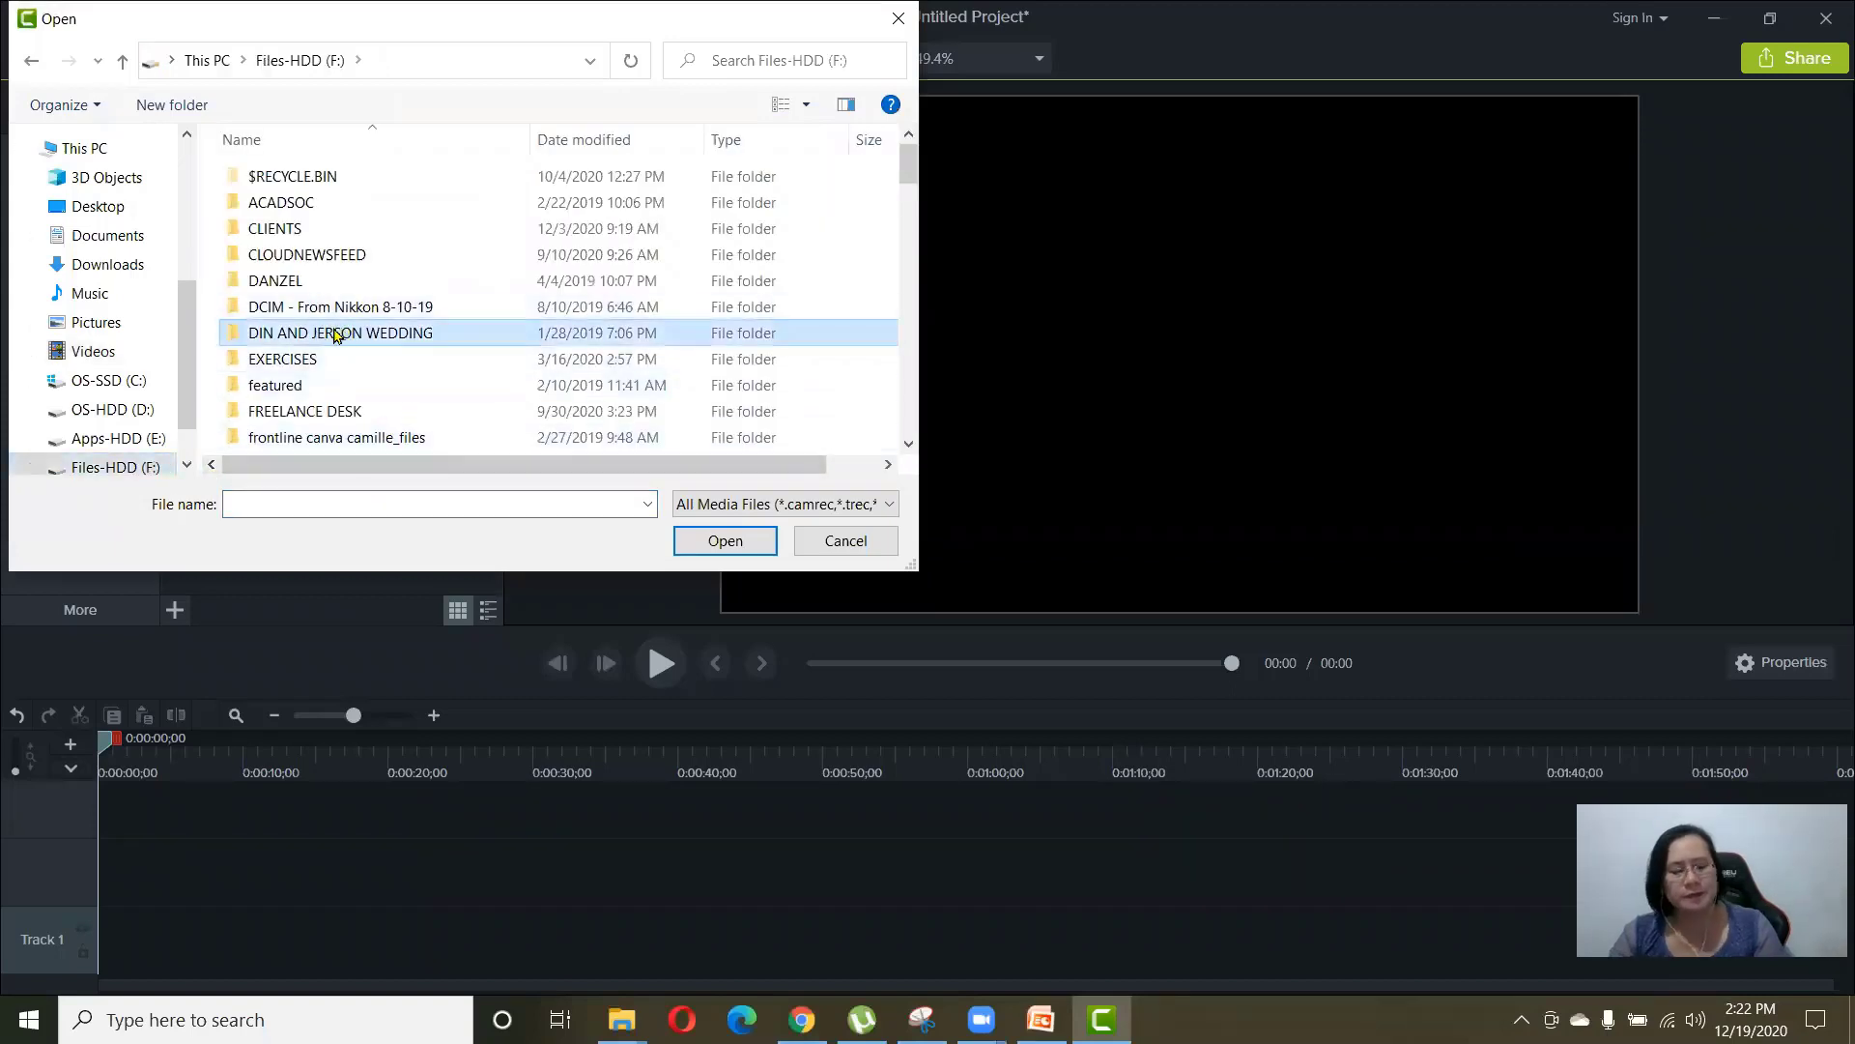
scroll(333, 333, down, 10)
click(381, 197)
double_click(381, 197)
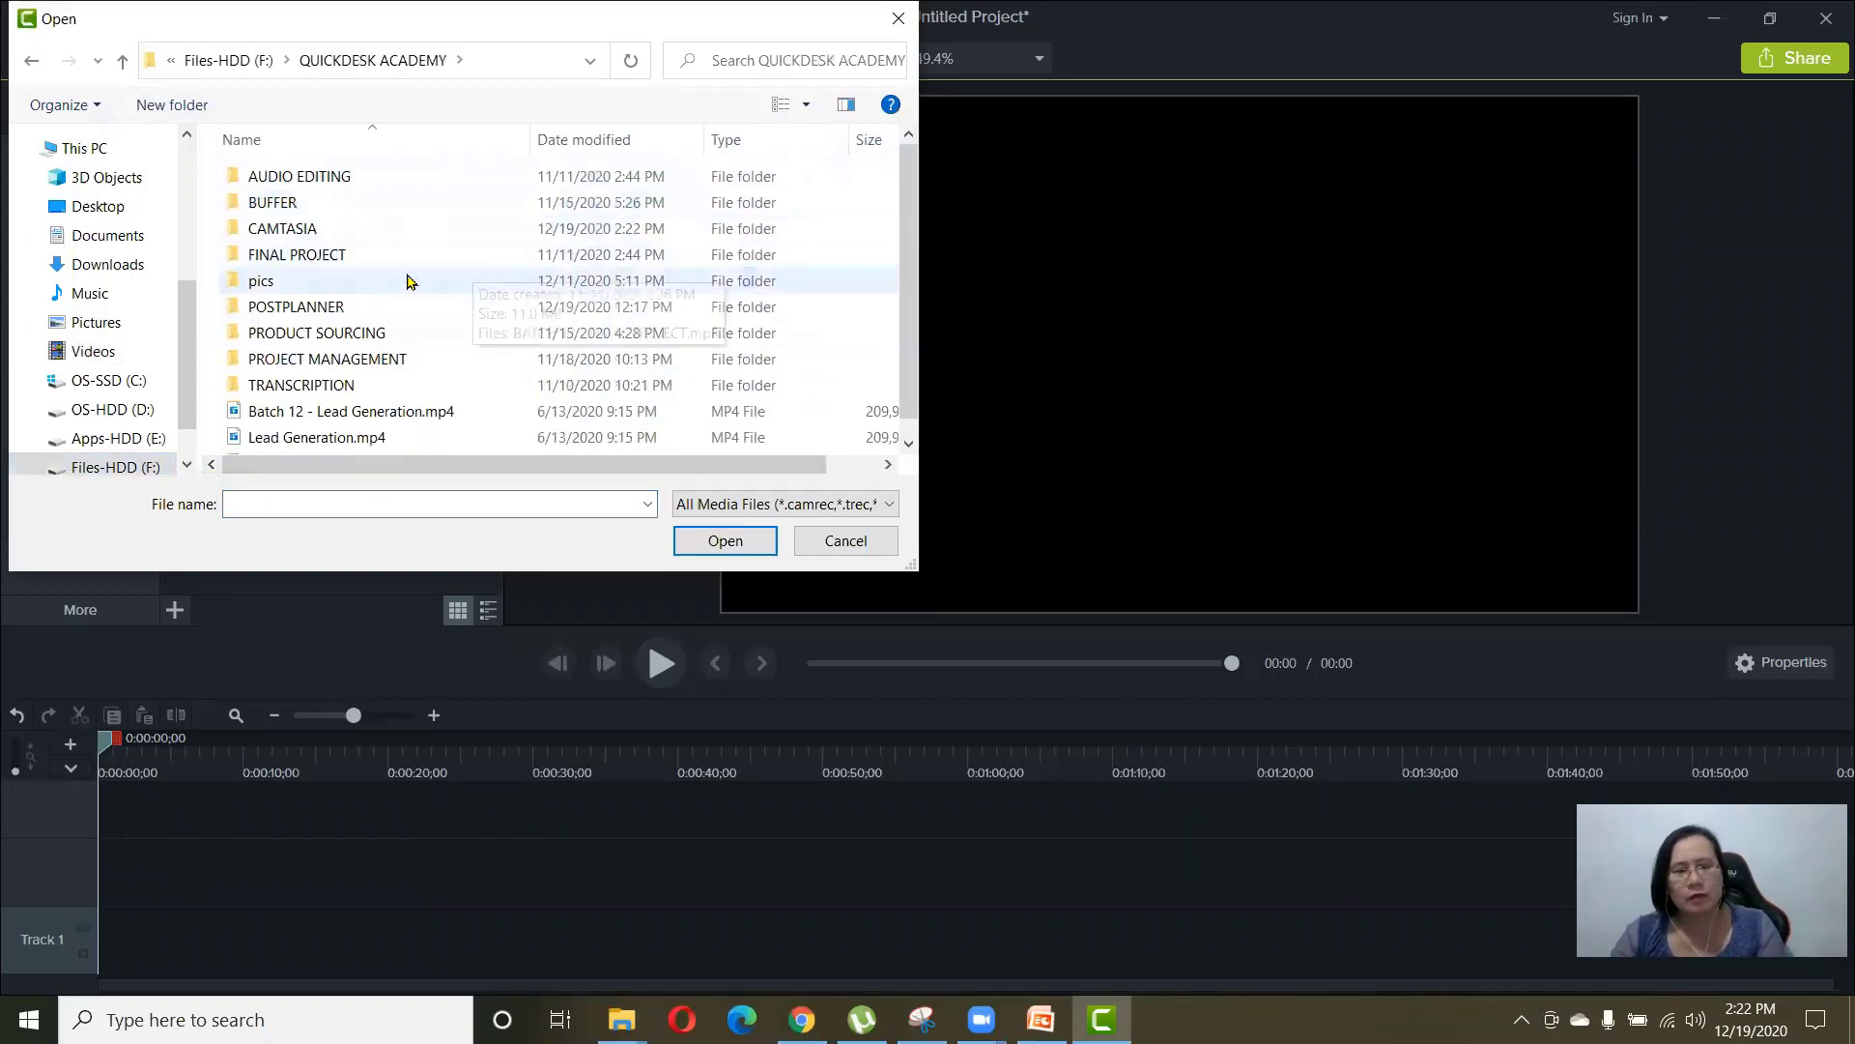
double_click(364, 237)
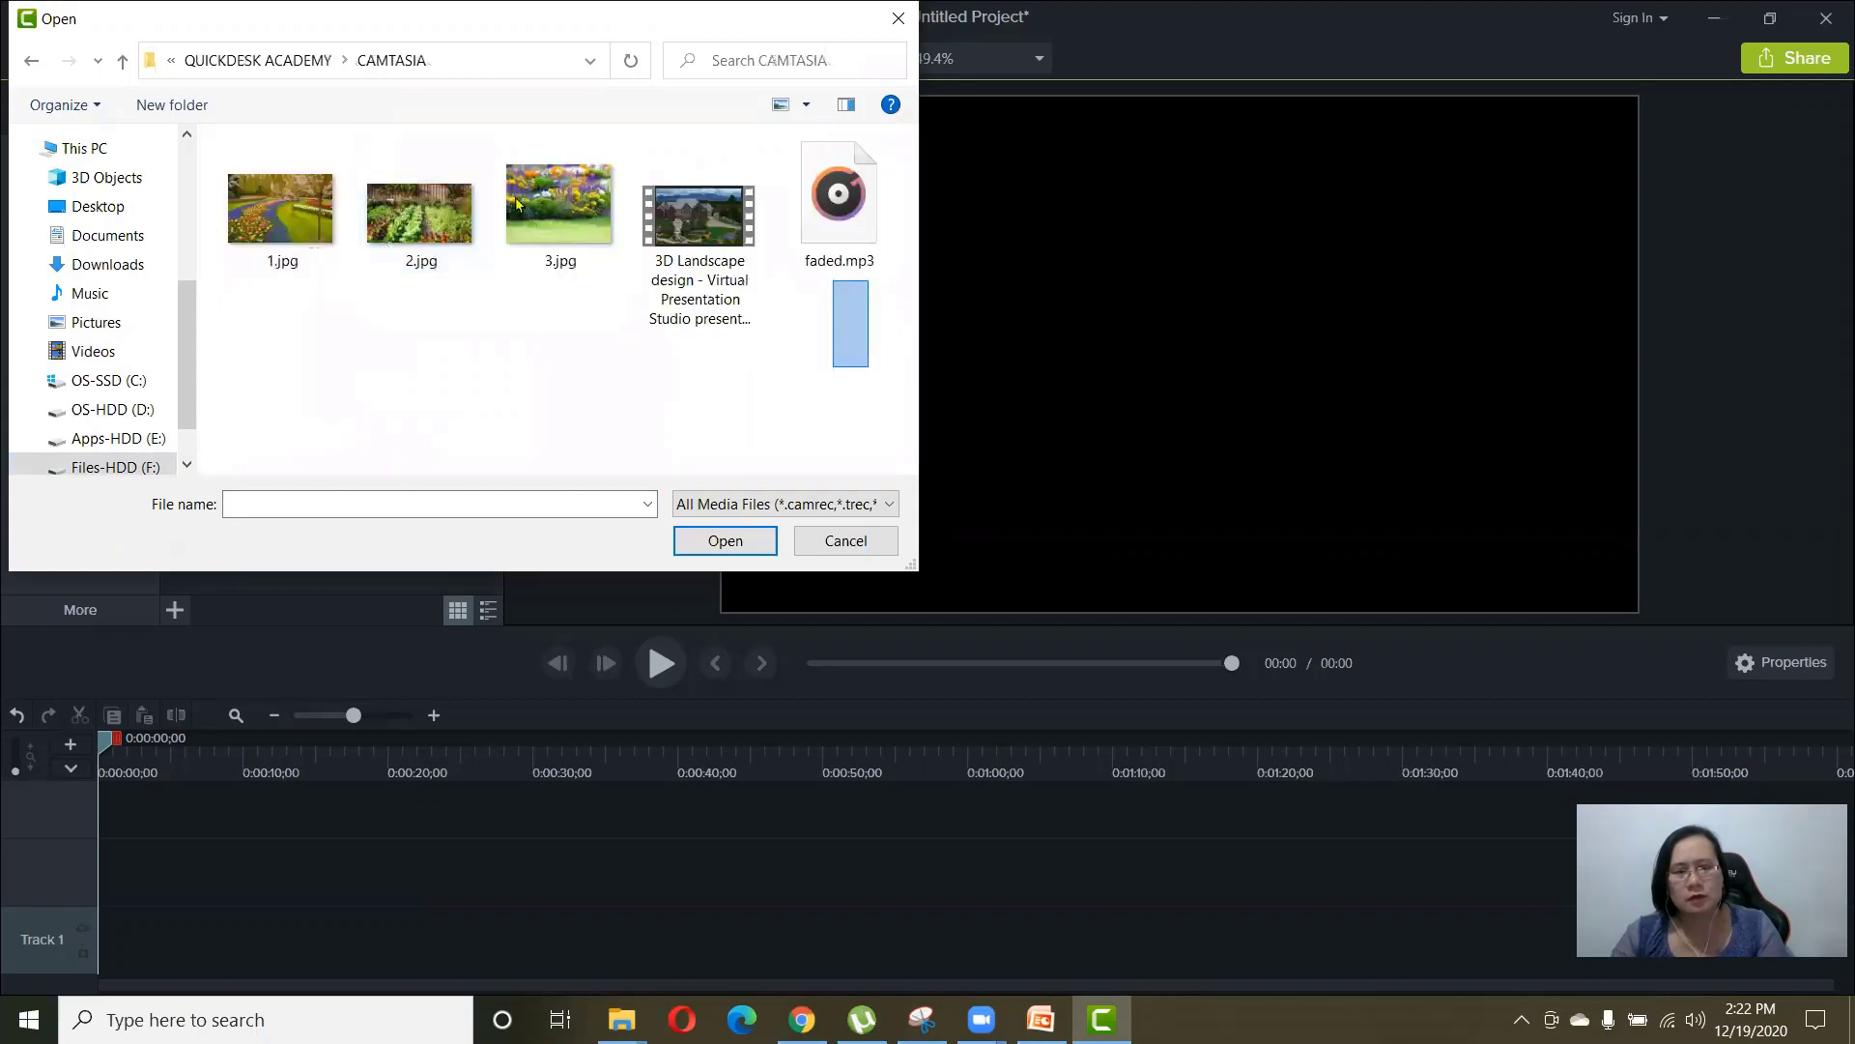
drag(868, 372, 203, 141)
click(742, 549)
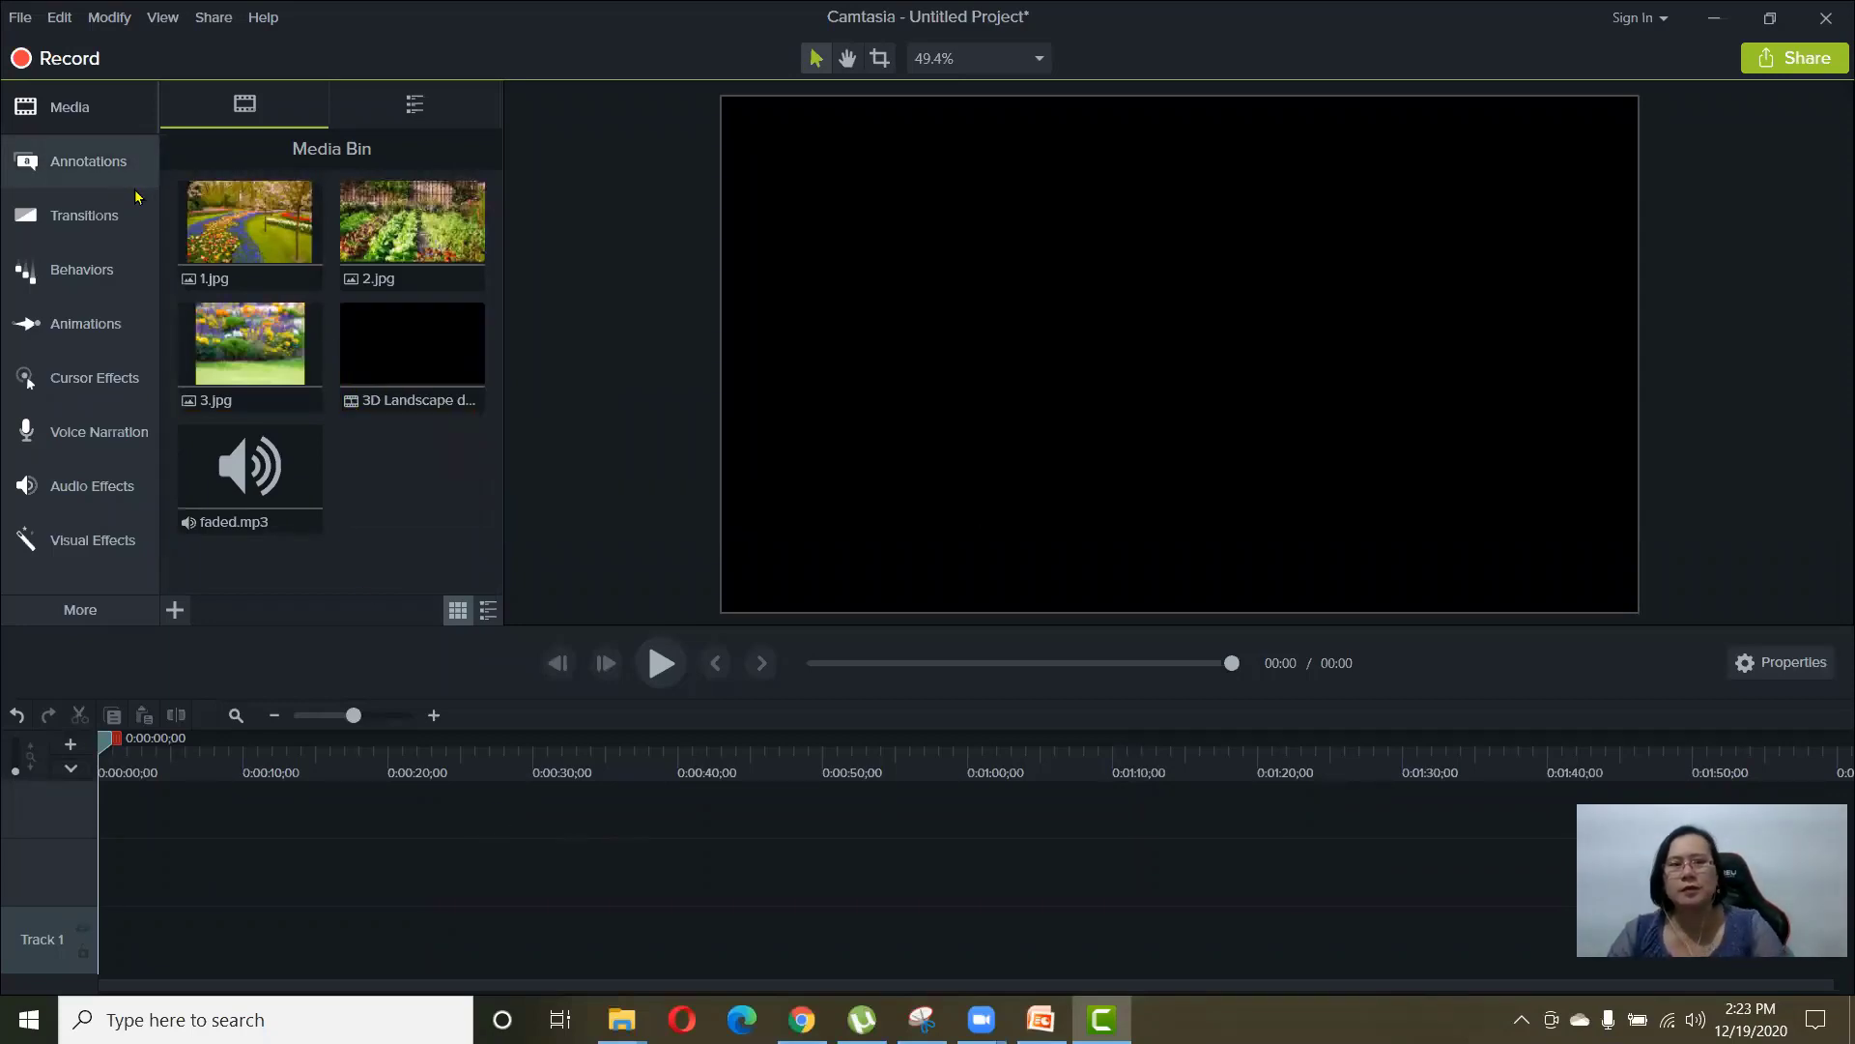
- Add a plain Basic-style text callout without a shape to the canvas, reading "This is a sample video"
click(92, 170)
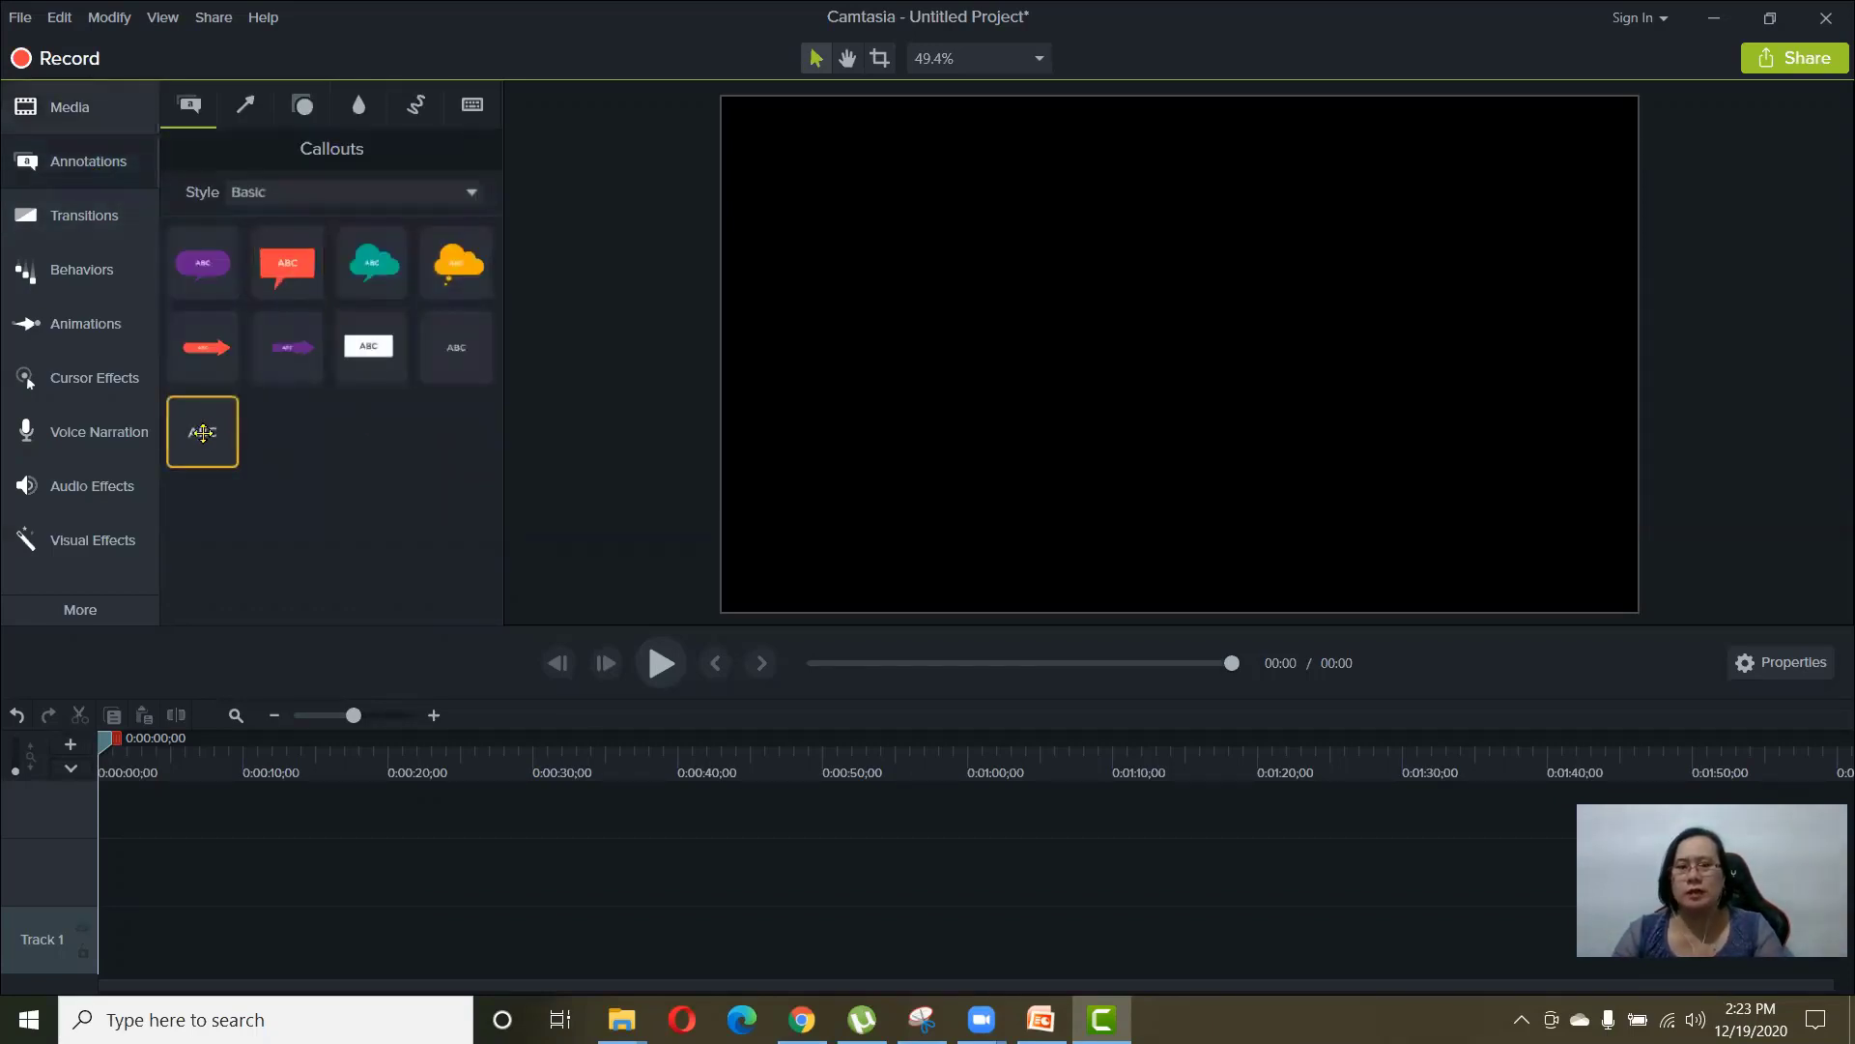
drag(203, 431, 1151, 359)
double_click(1181, 350)
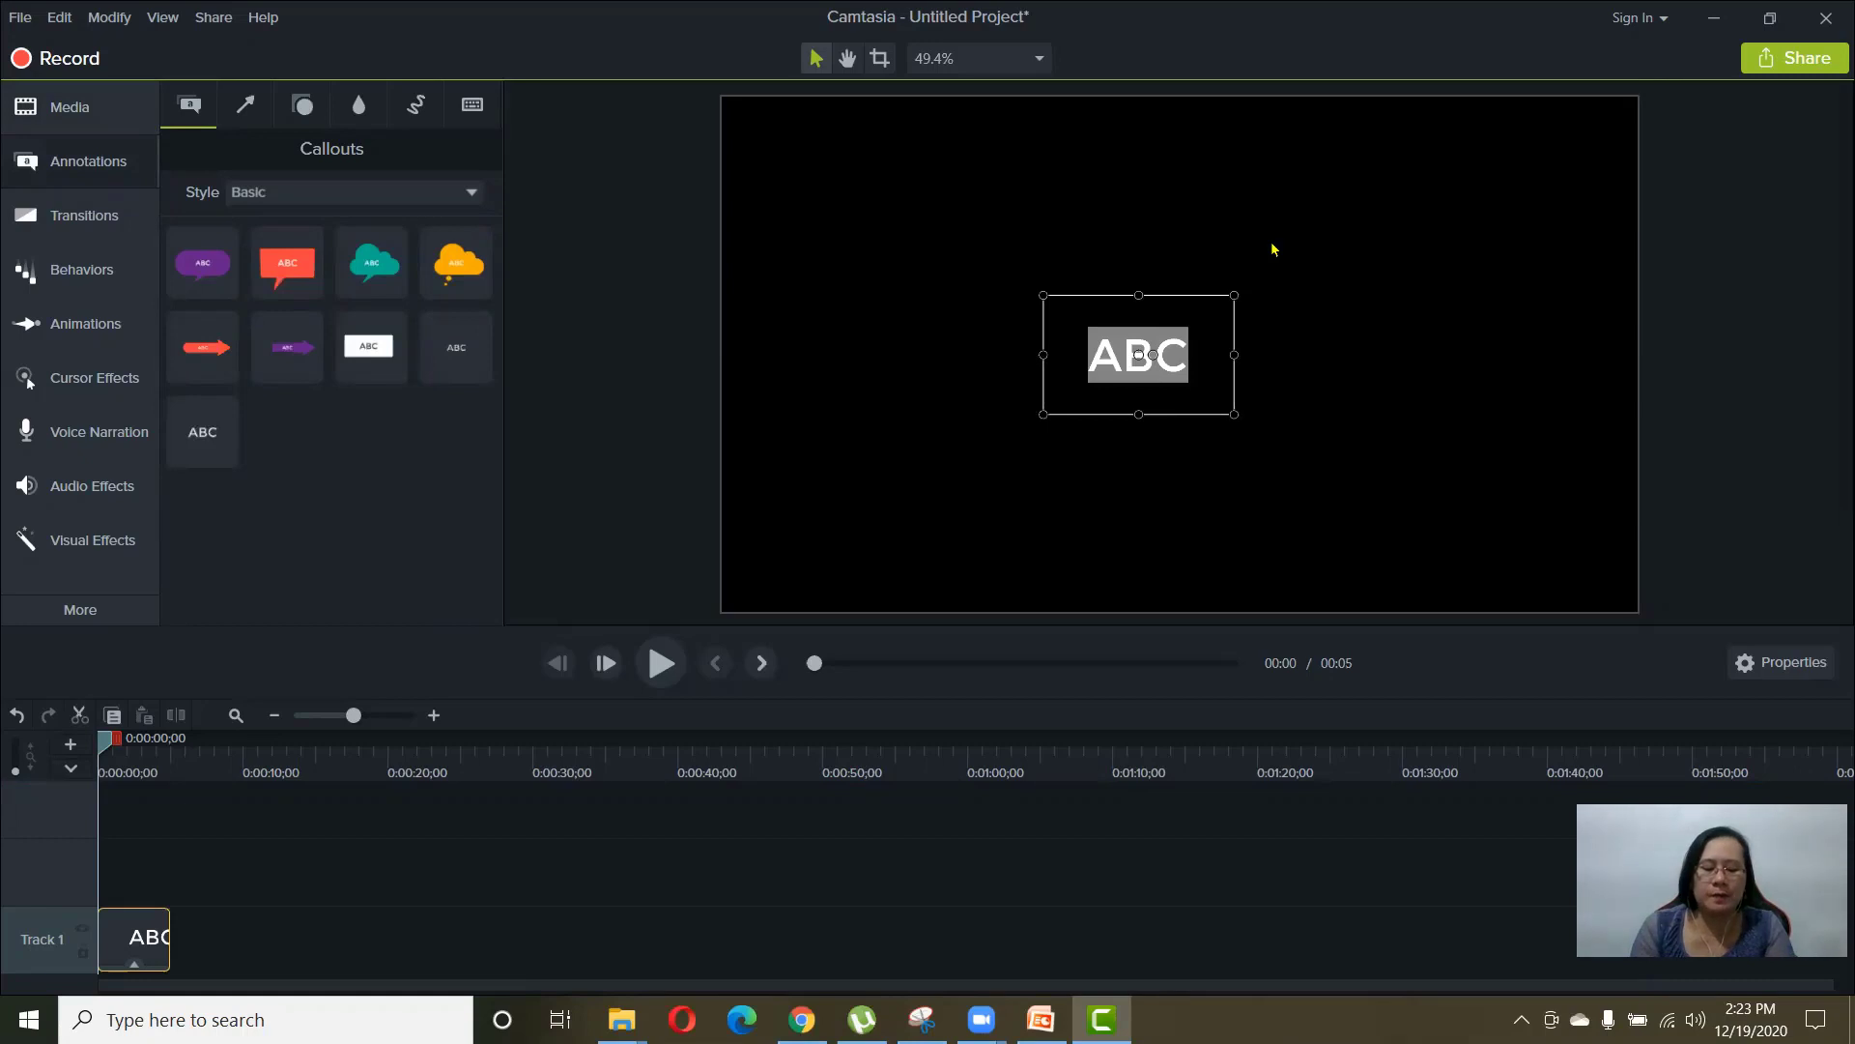
text(tHI)
key(BackSpace)
key(BackSpace)
key(BackSpace)
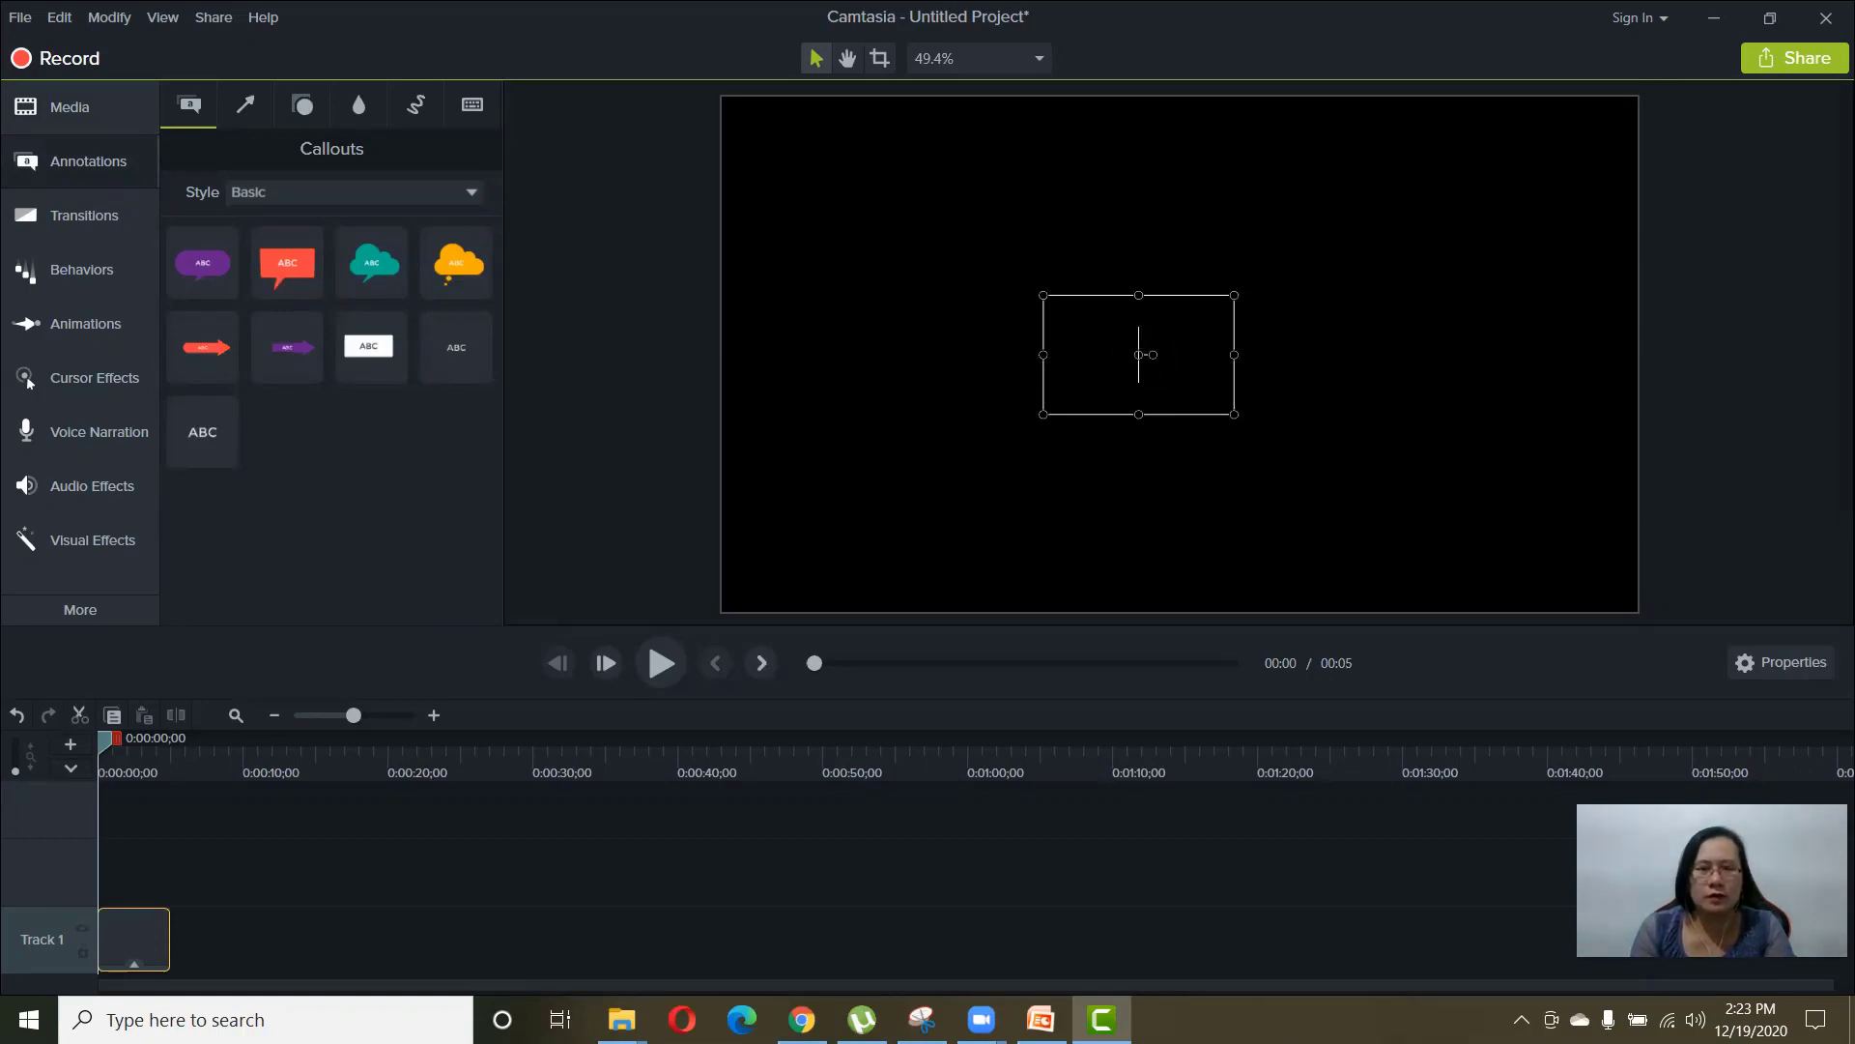
text(This is sa)
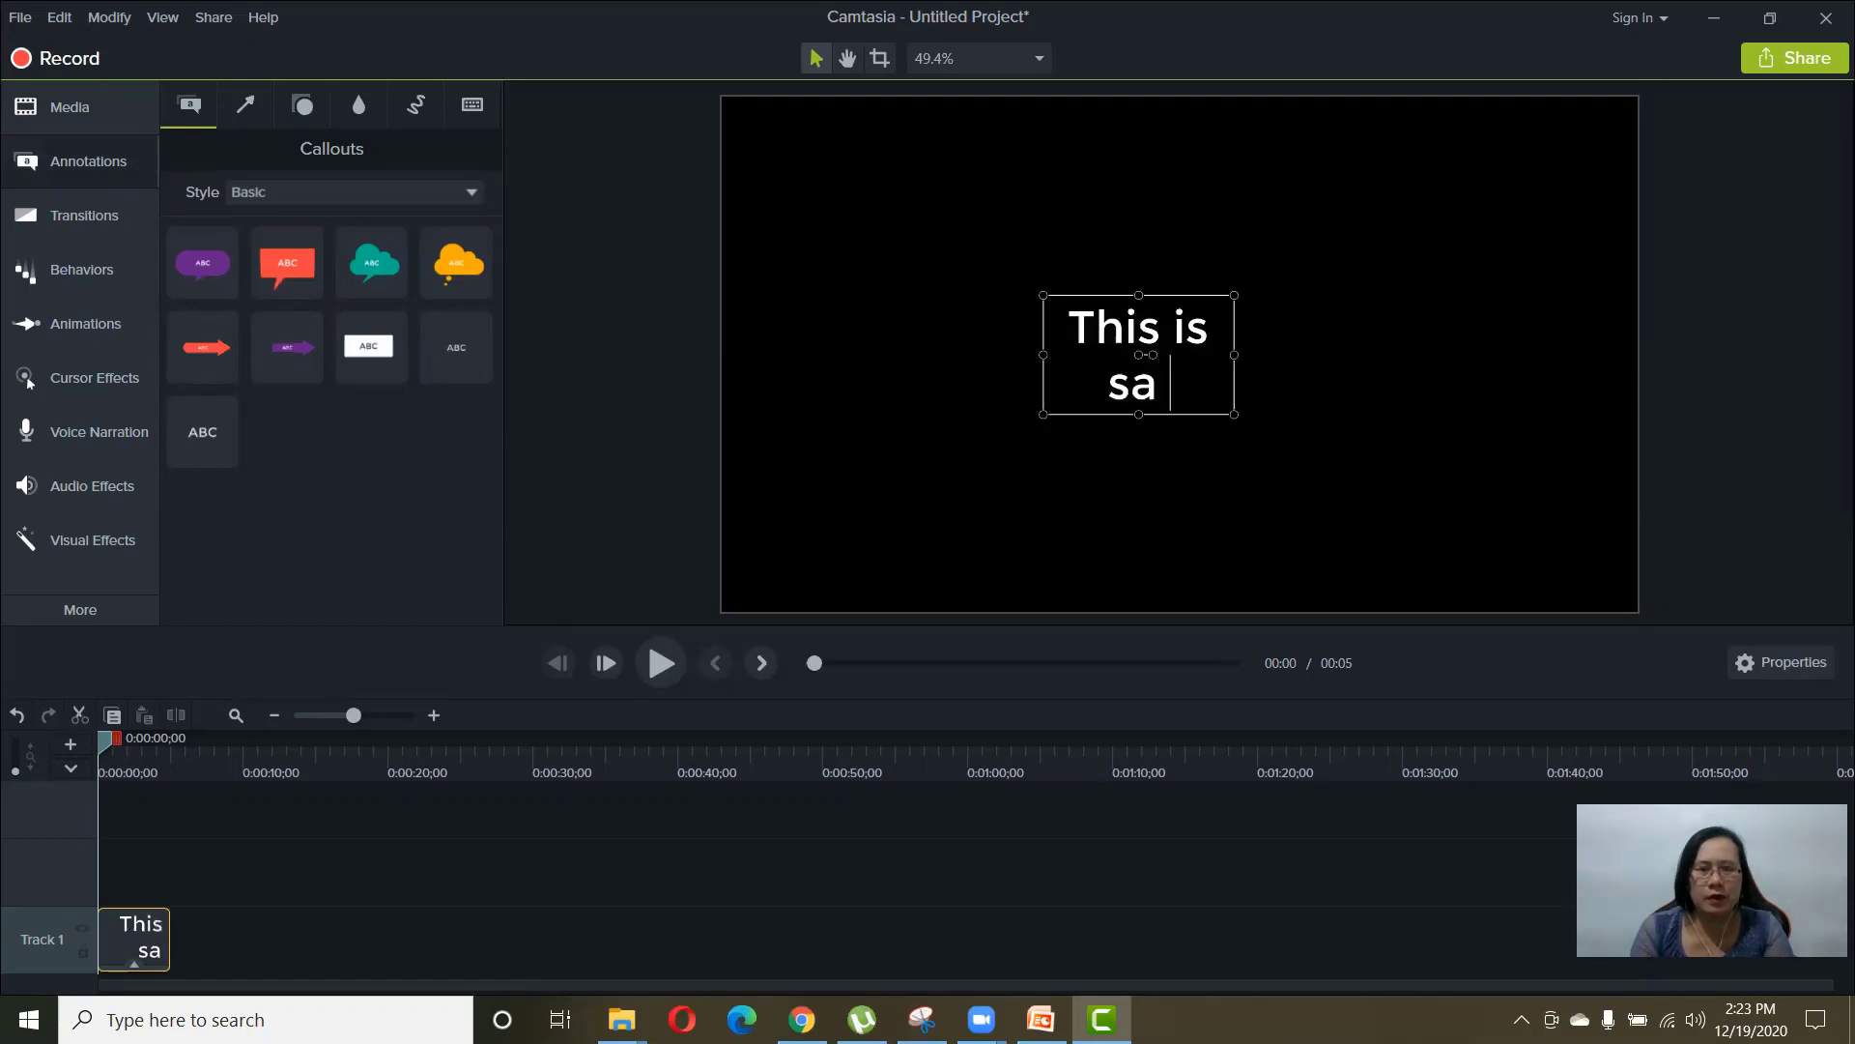
key(BackSpace)
key(BackSpace)
key(BackSpace)
text(a sam)
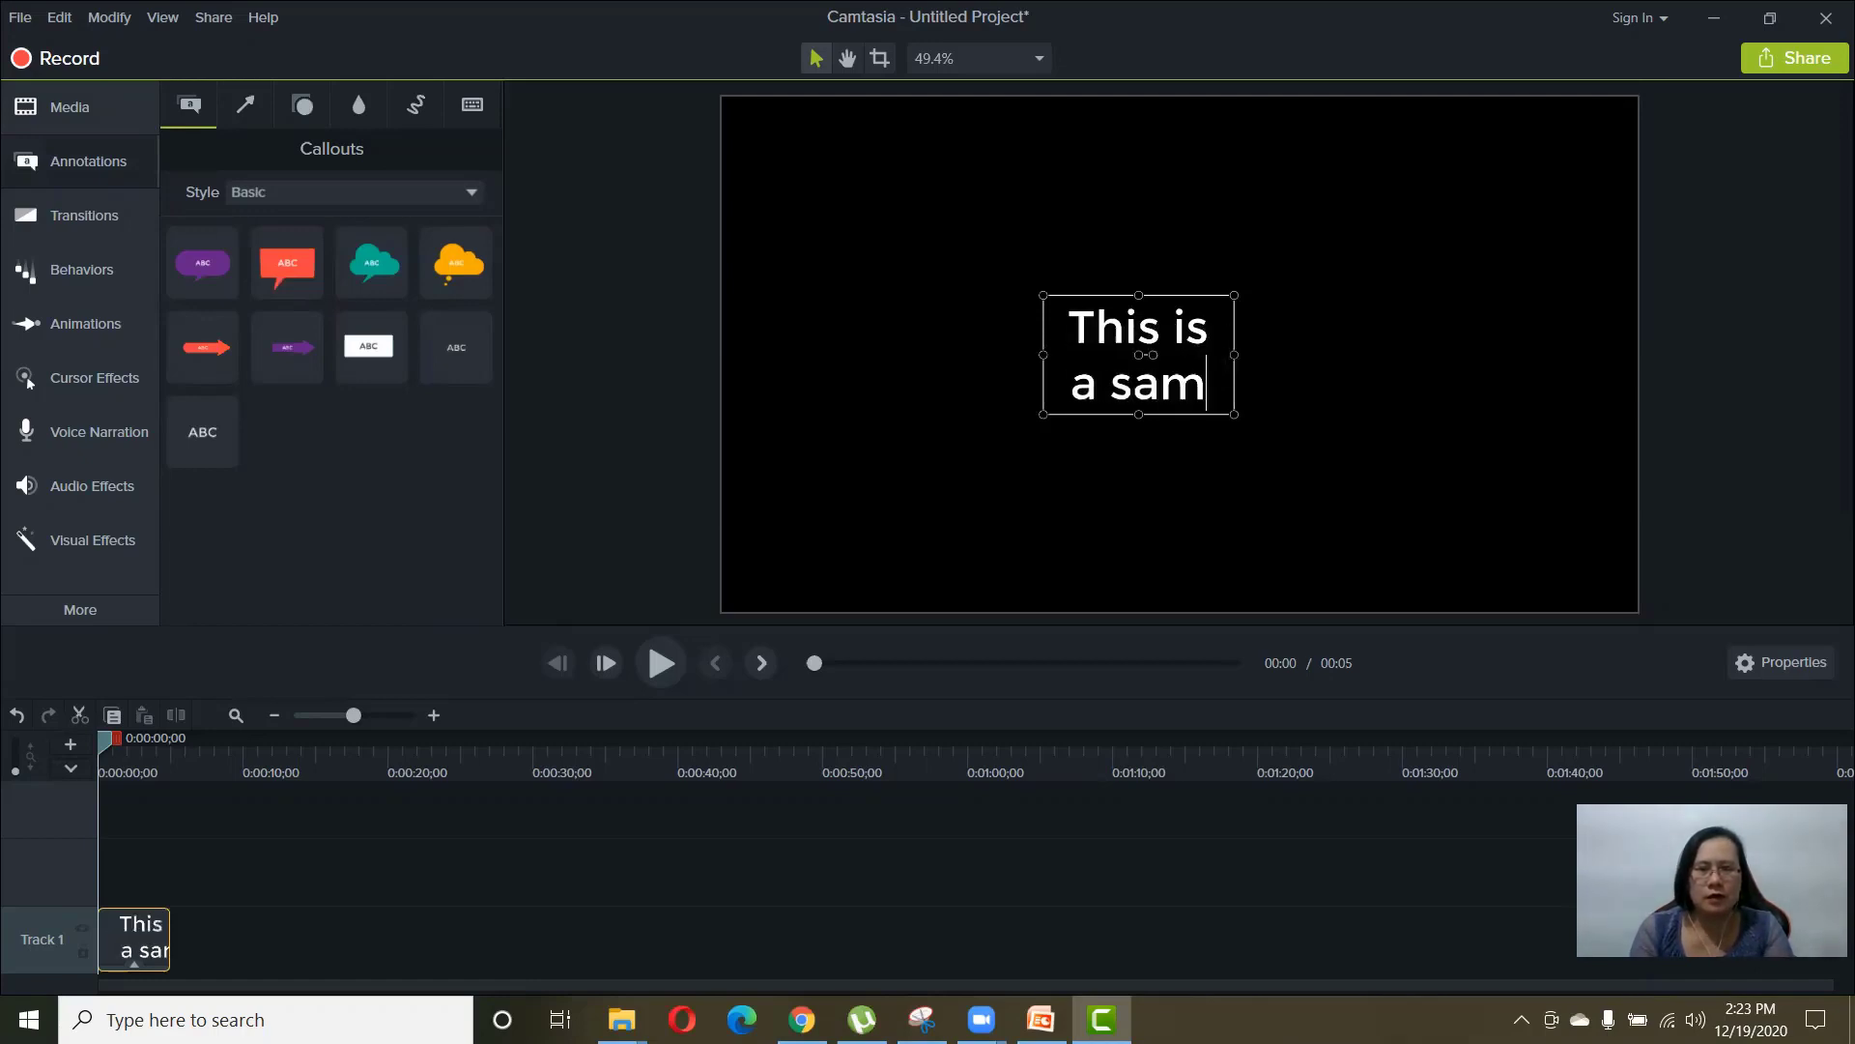
text(o)
key(BackSpace)
text(pl)
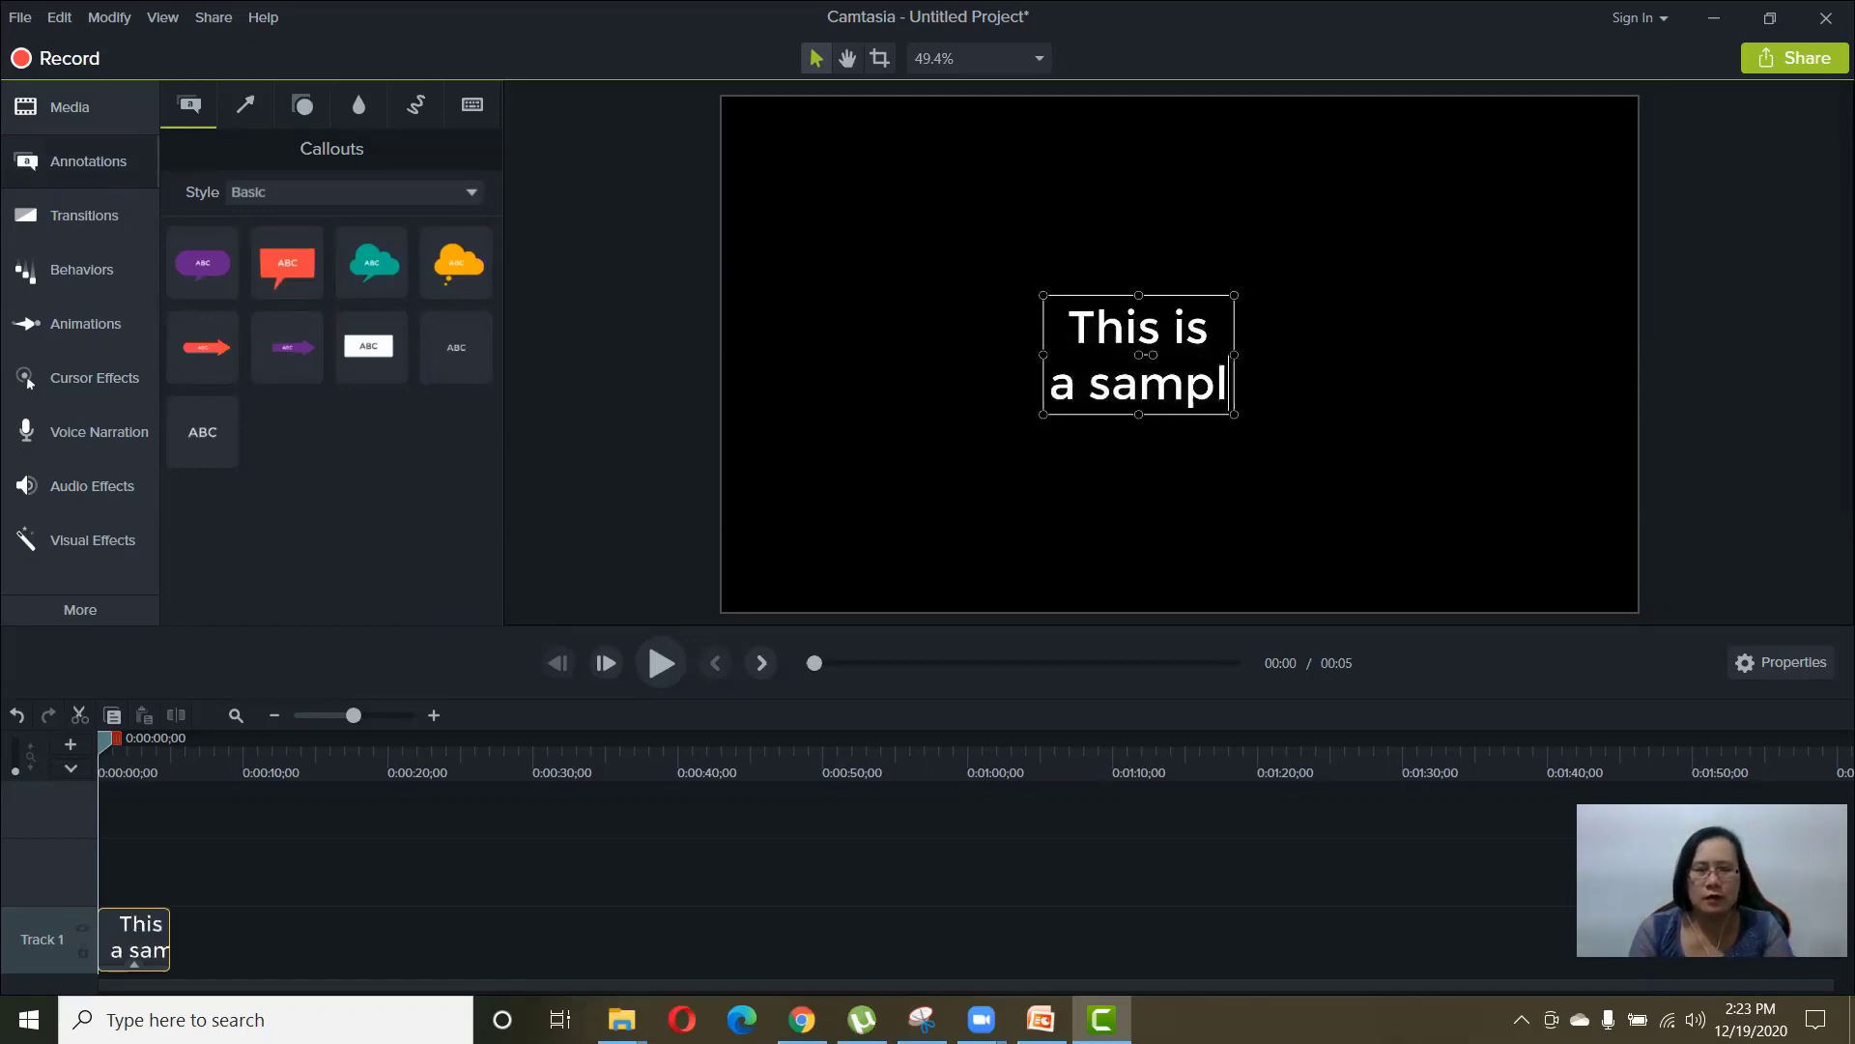
text(e video)
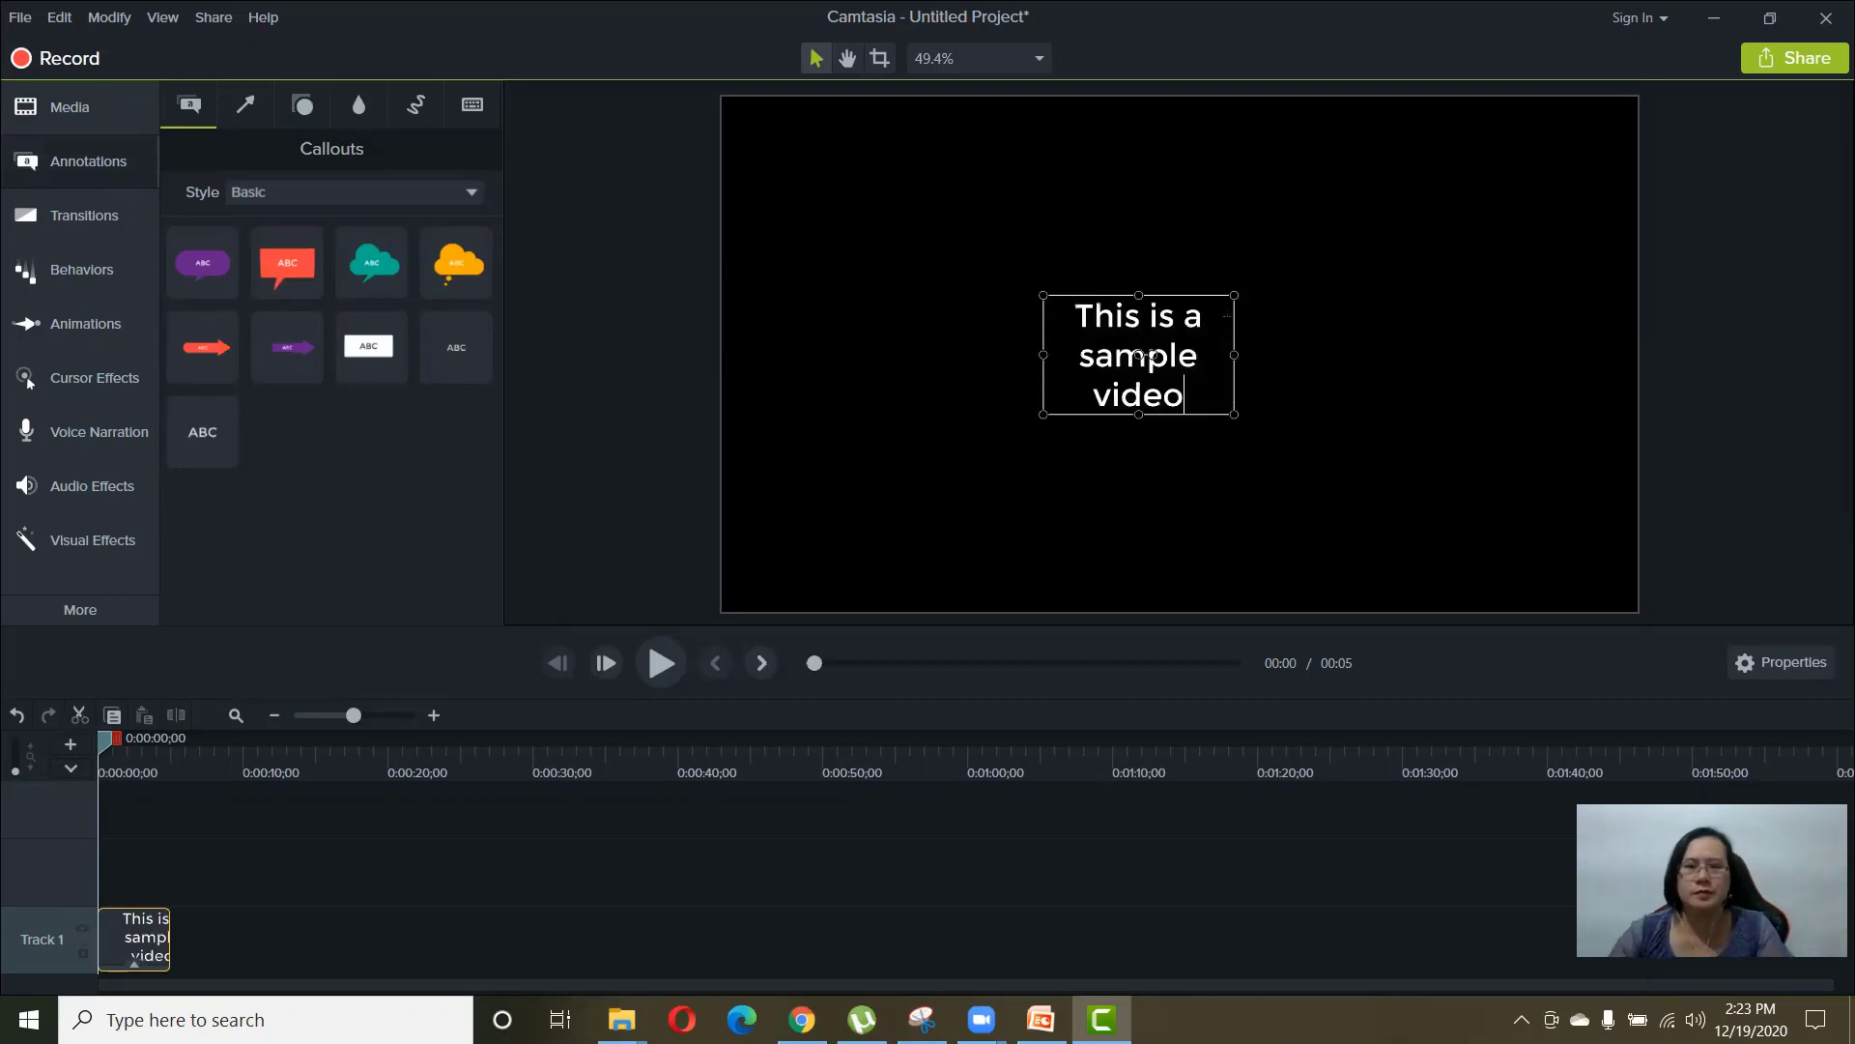
- Enlarge the text callout so its text fits on one line, and center it horizontally in the upper half of the canvas
drag(1234, 414, 1546, 455)
drag(1366, 339, 1252, 265)
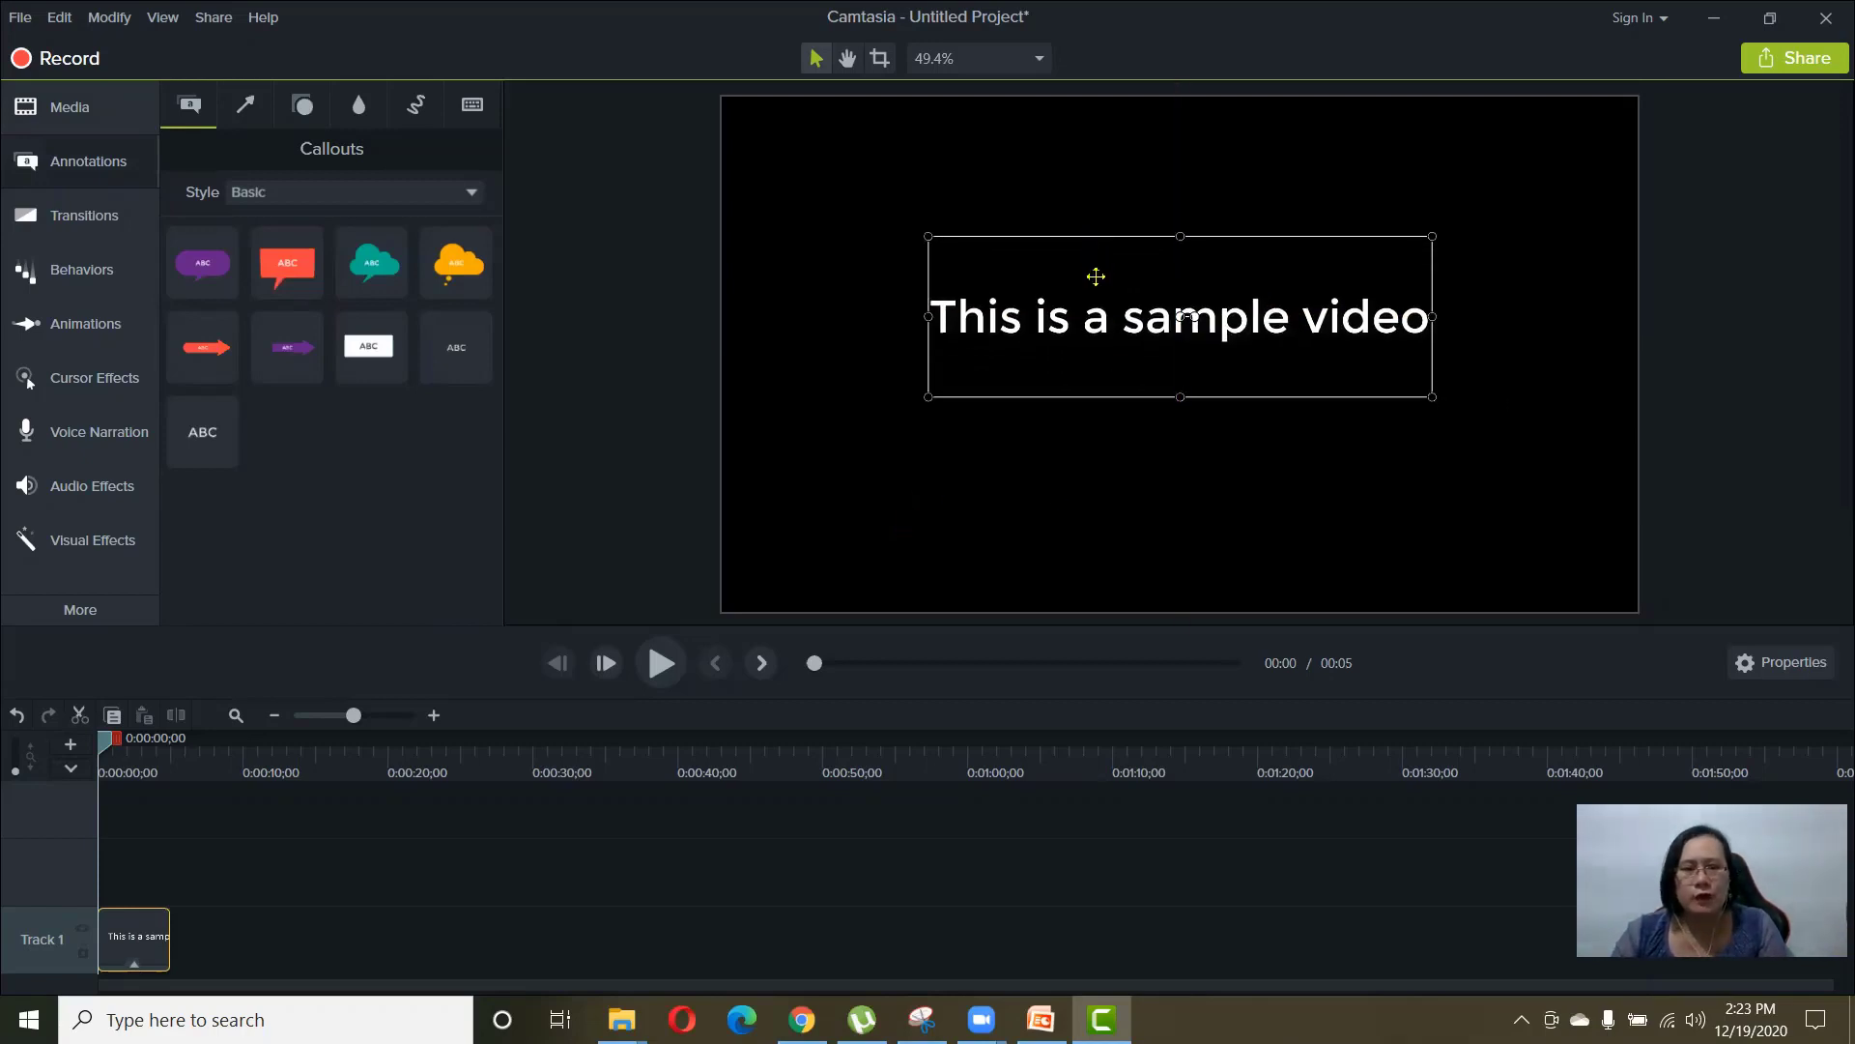
drag(1098, 257, 1099, 272)
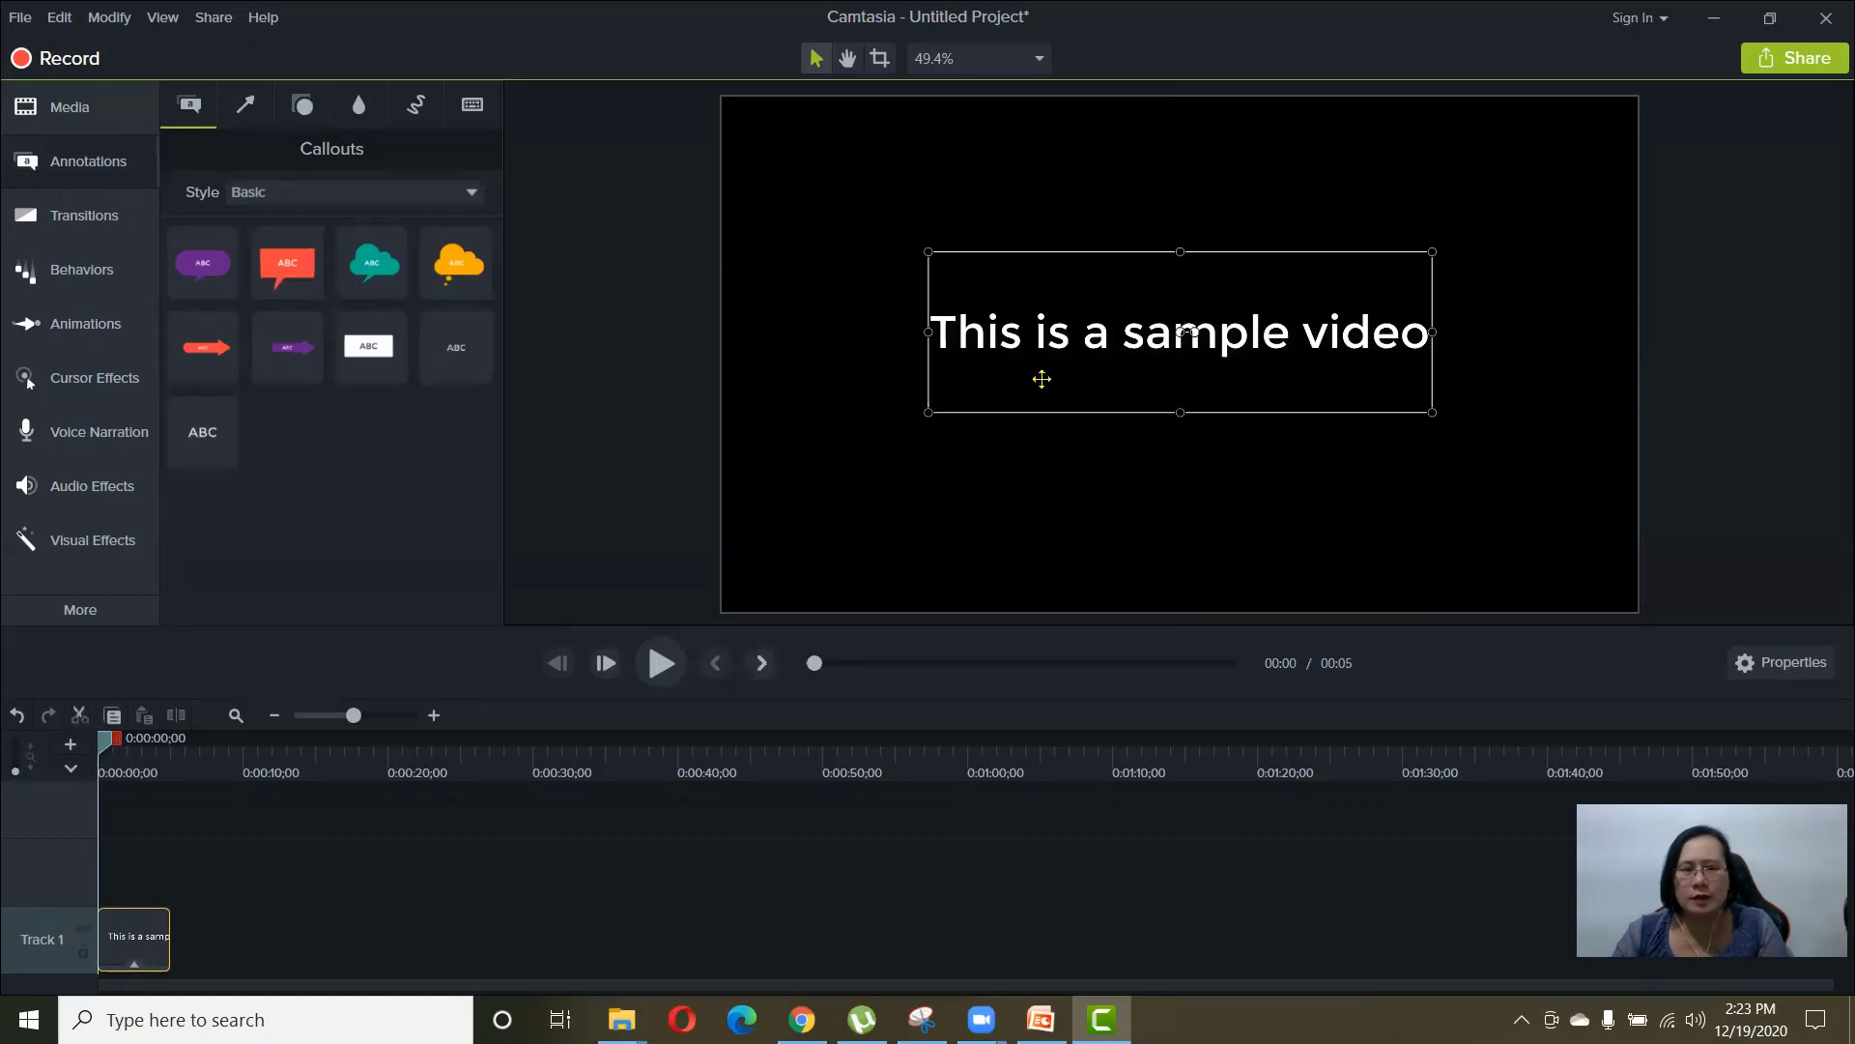
- Cover the whole canvas with a white rectangle shape and send it backward behind the text callout
click(315, 106)
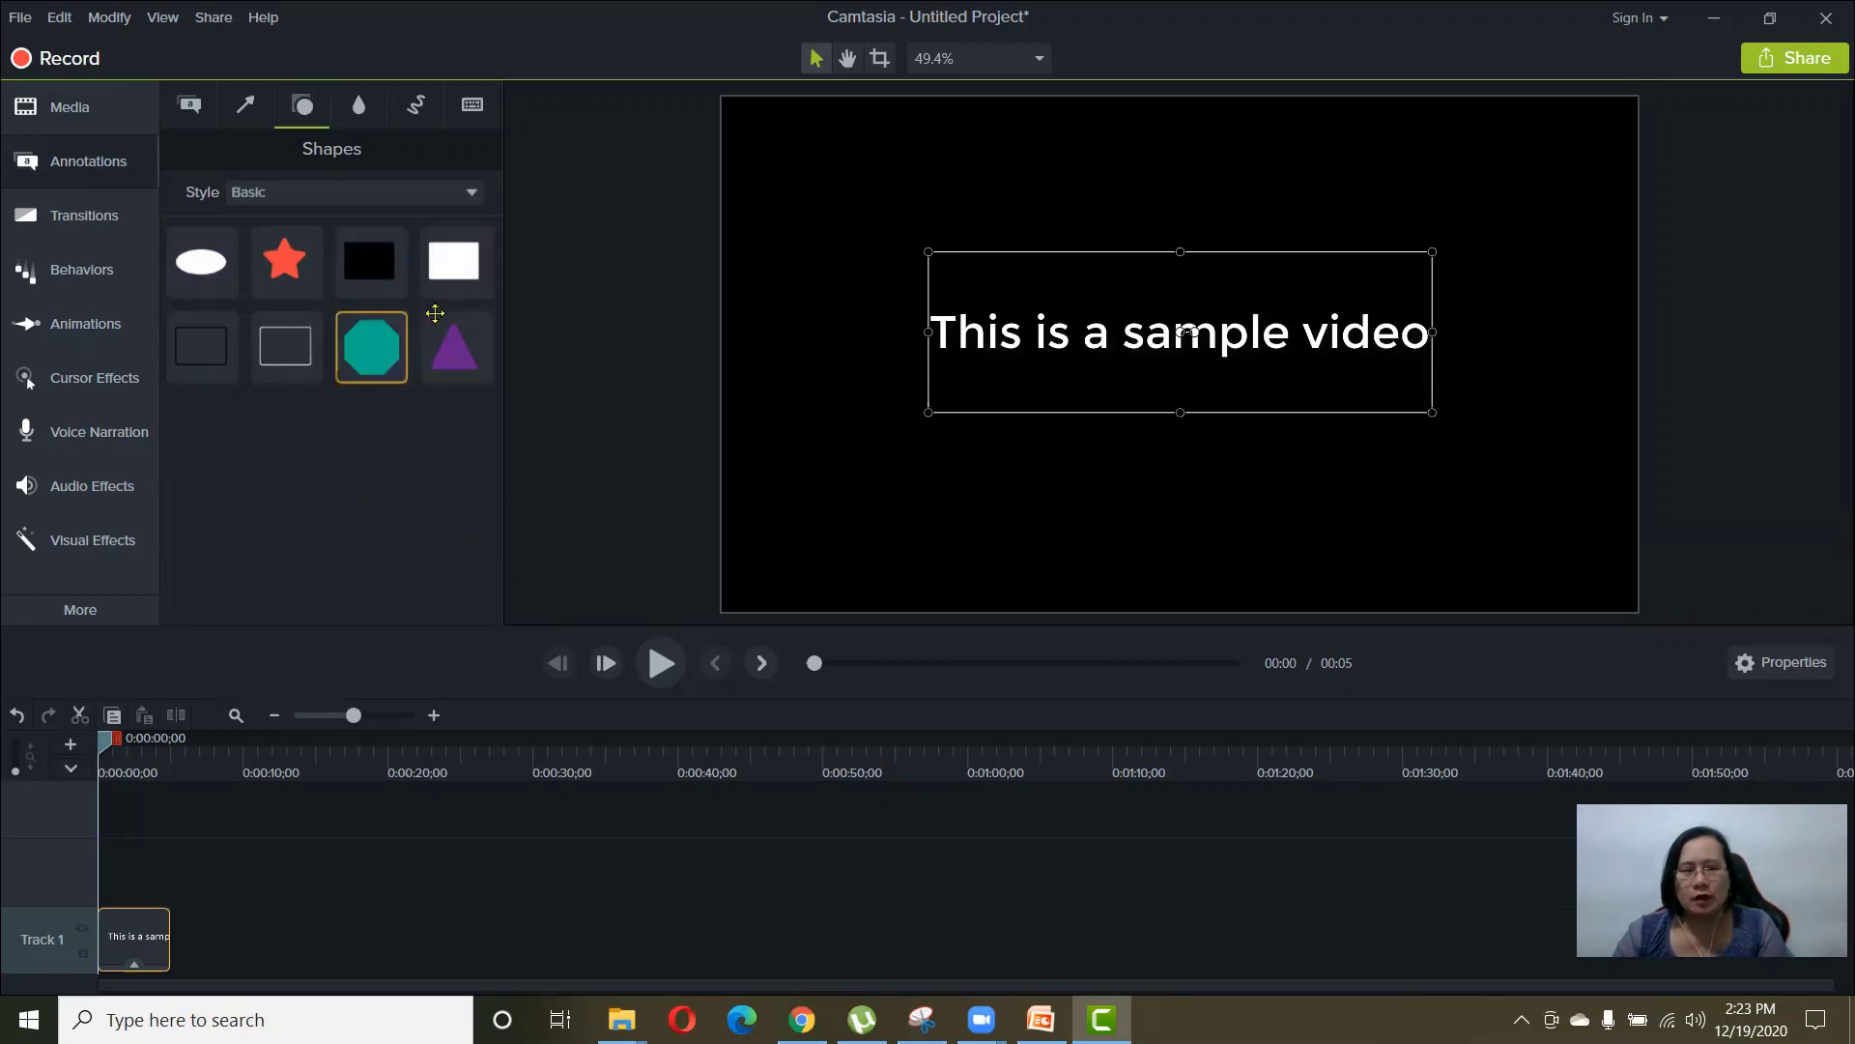
drag(446, 259, 1639, 612)
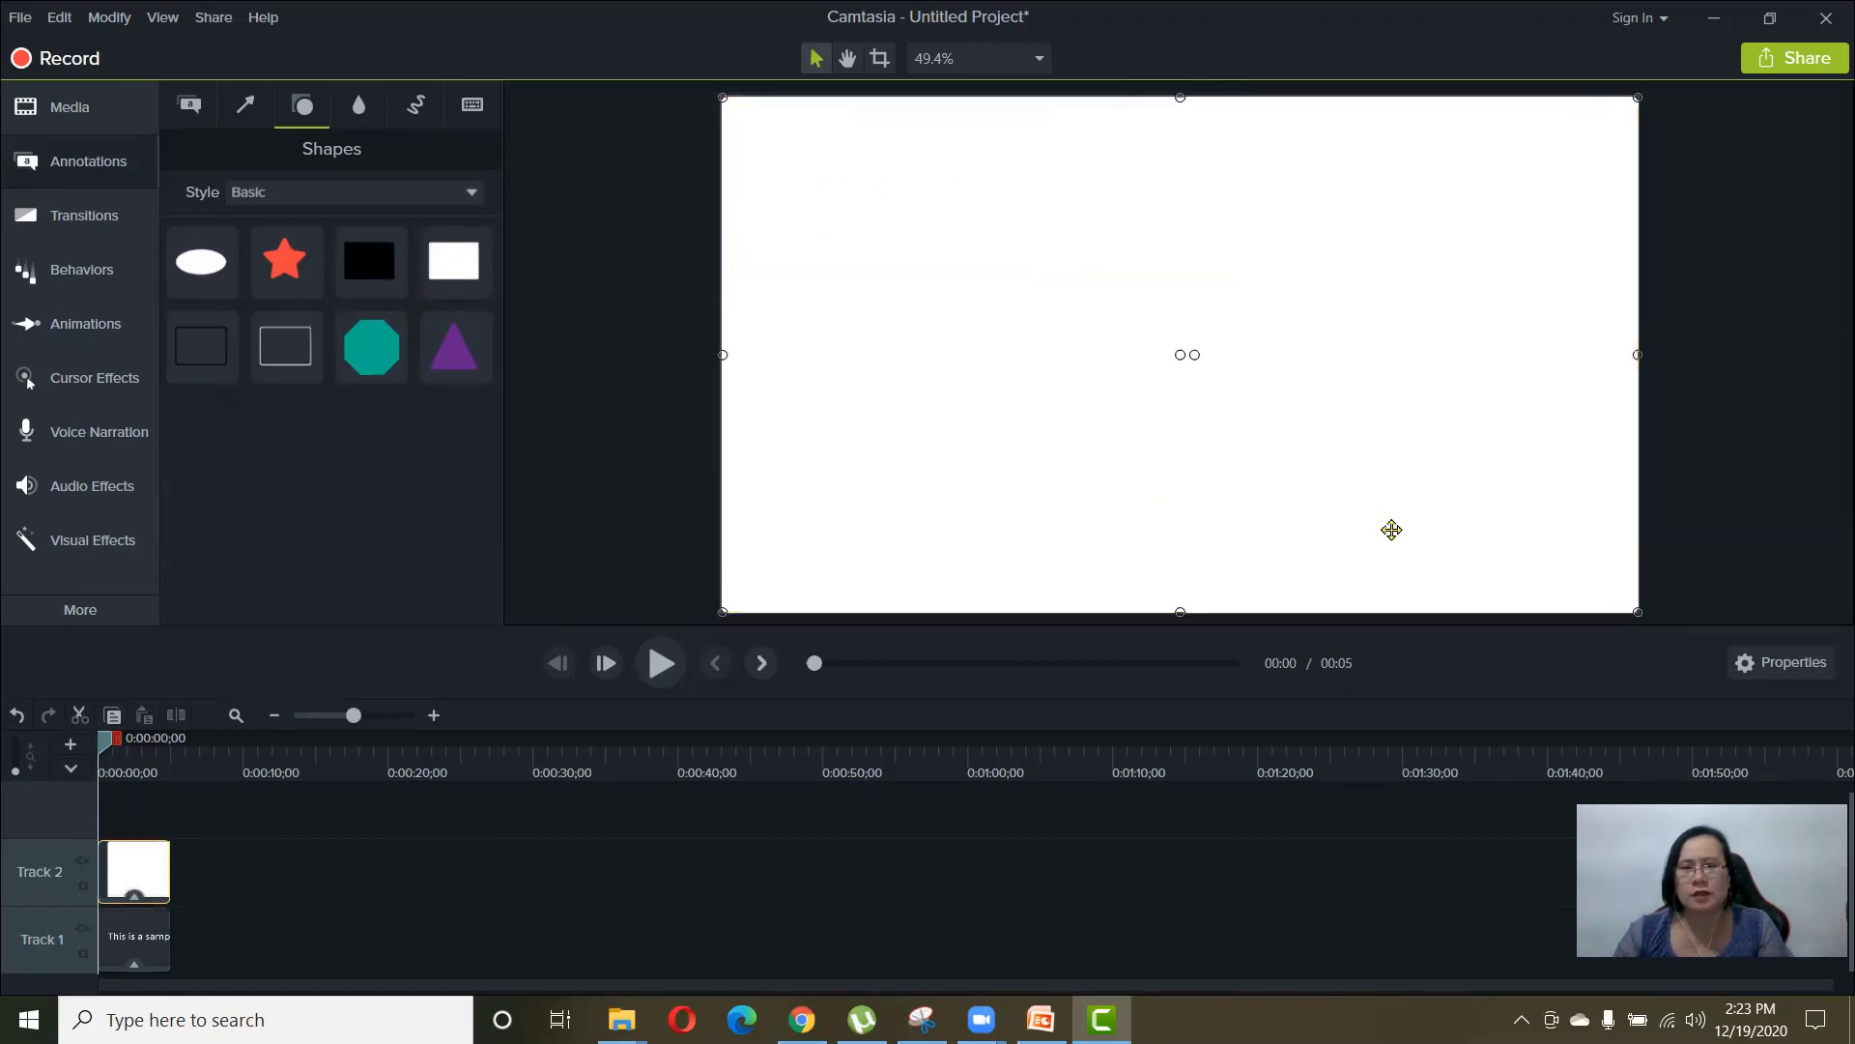
right_click(1046, 296)
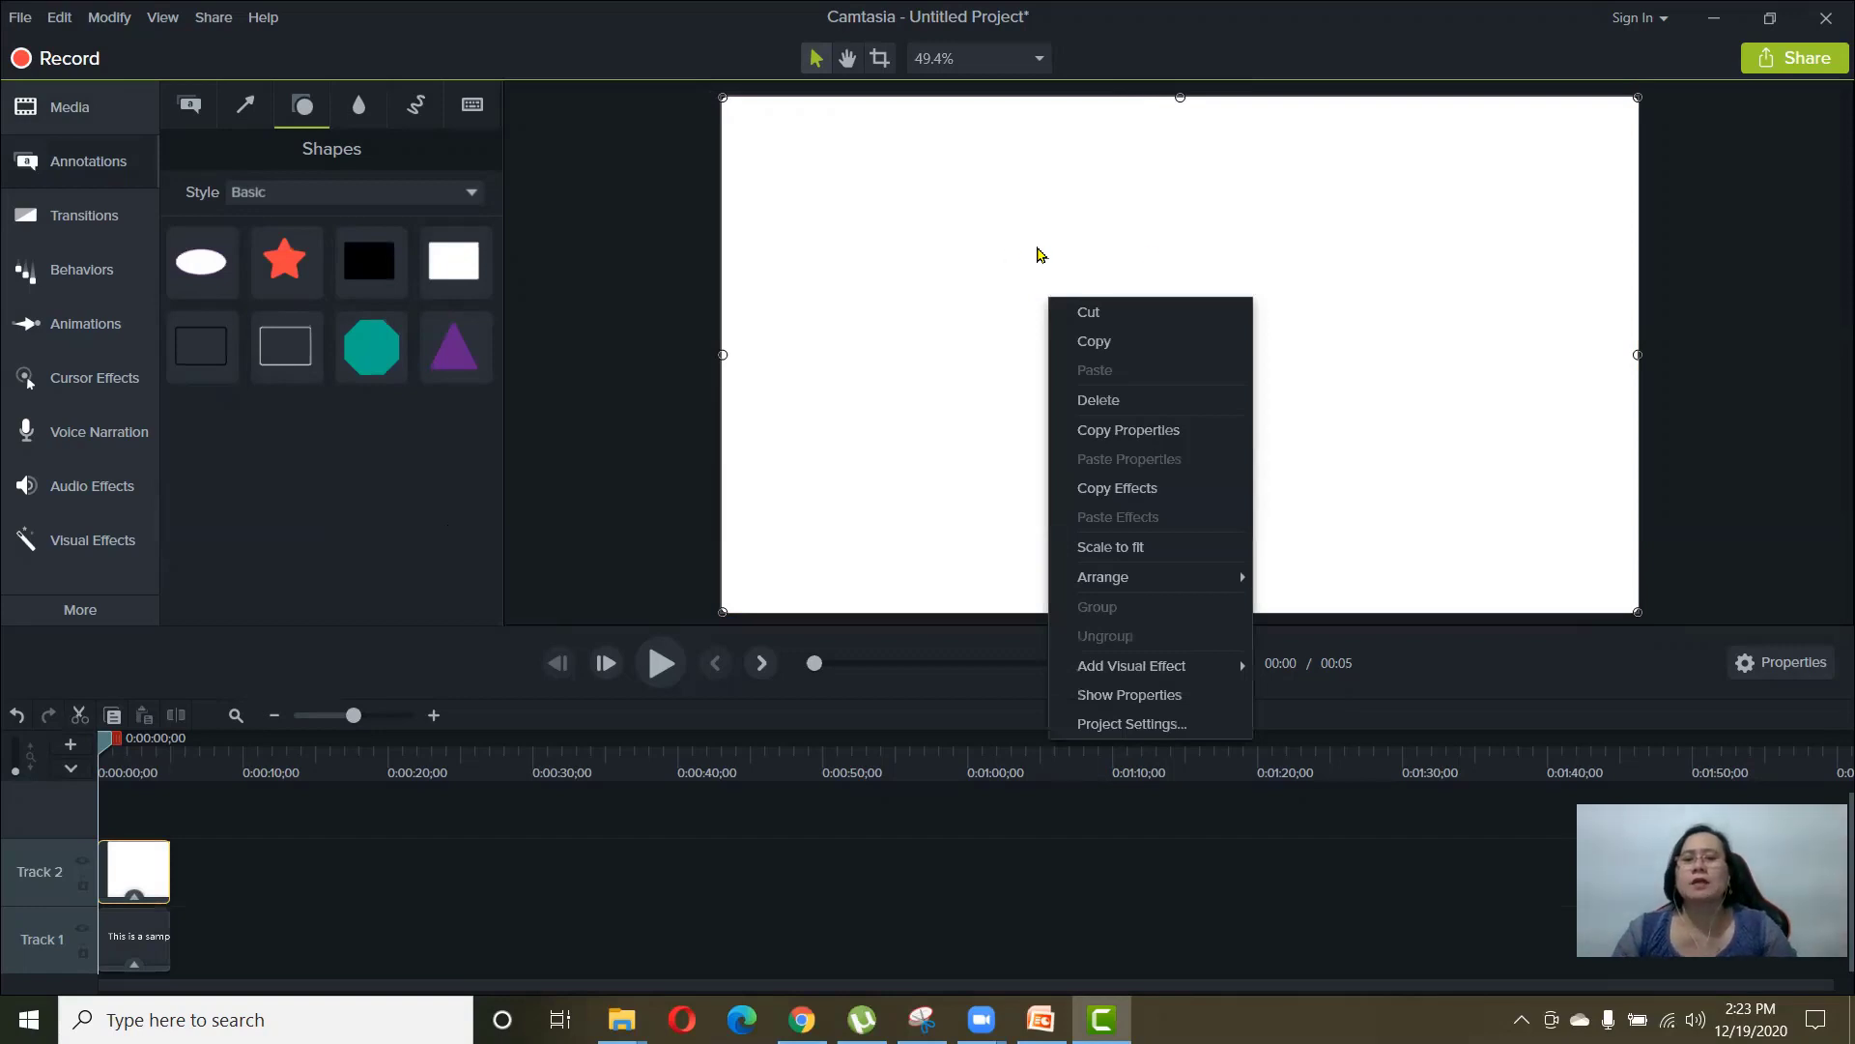
mouse_move(1212, 580)
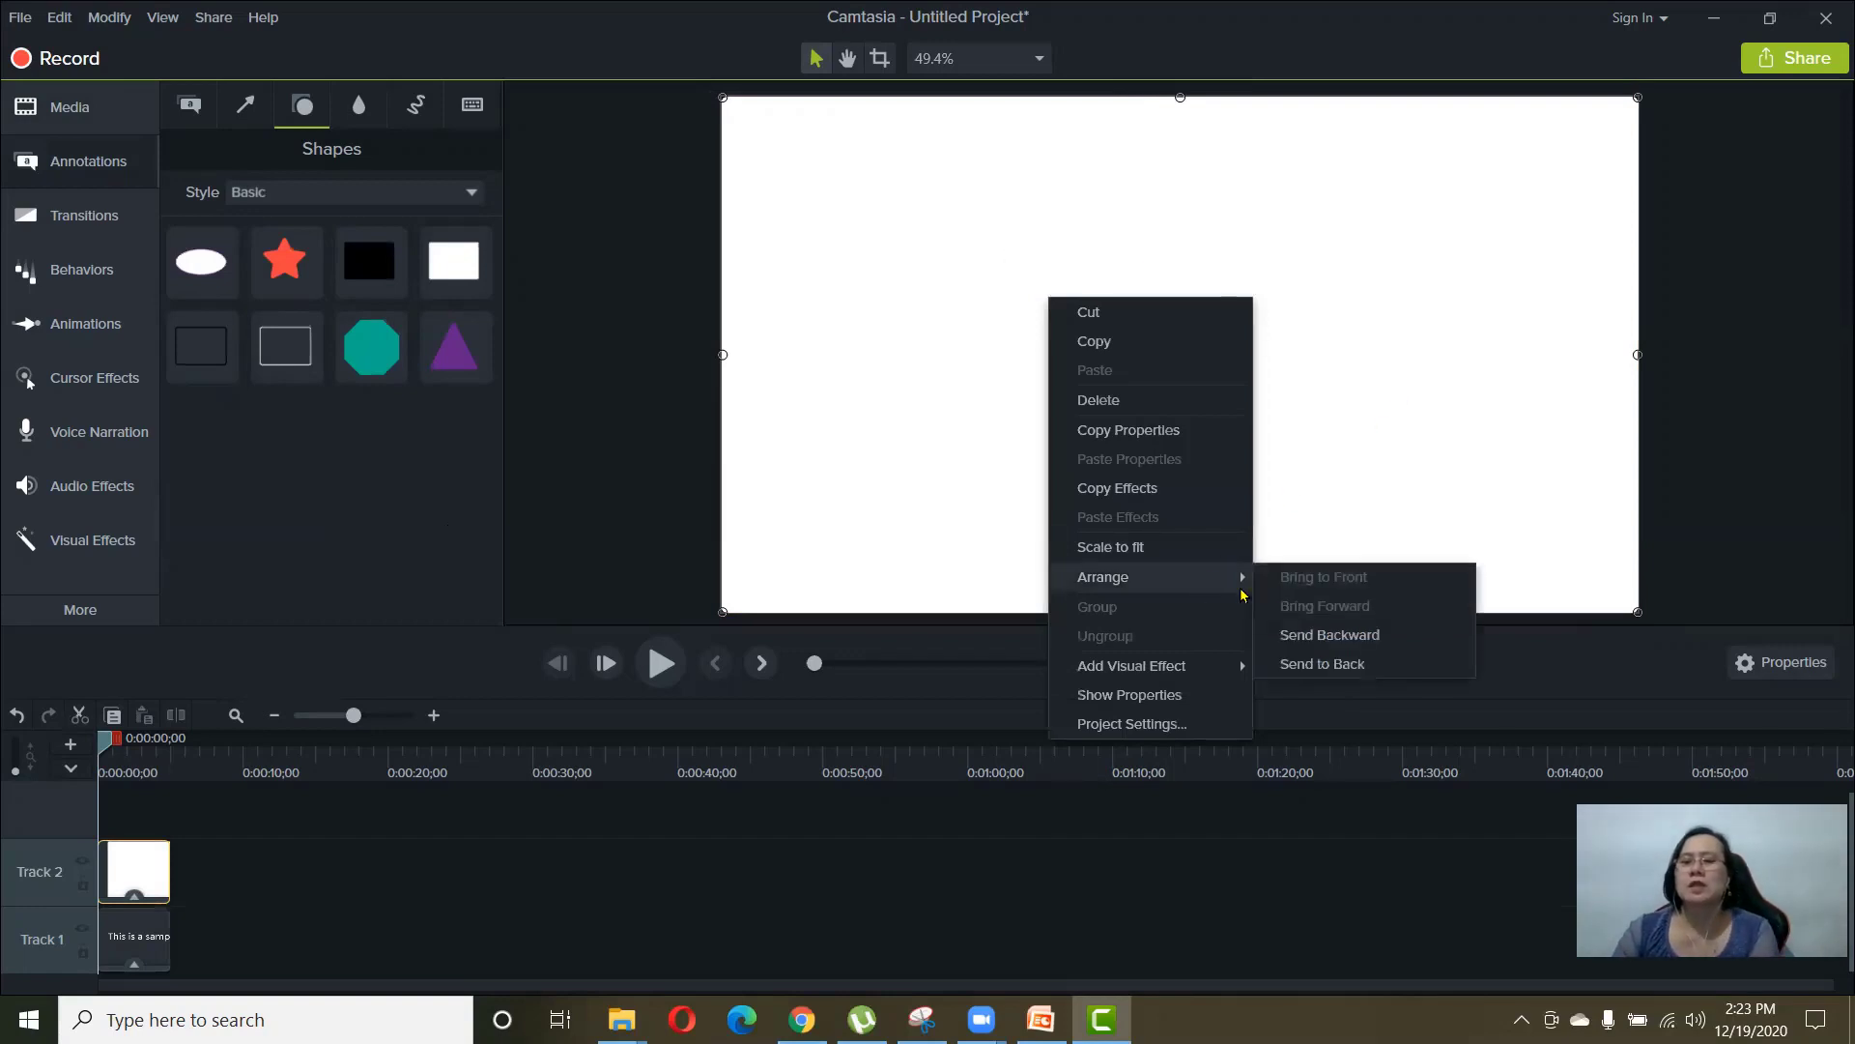
click(1431, 634)
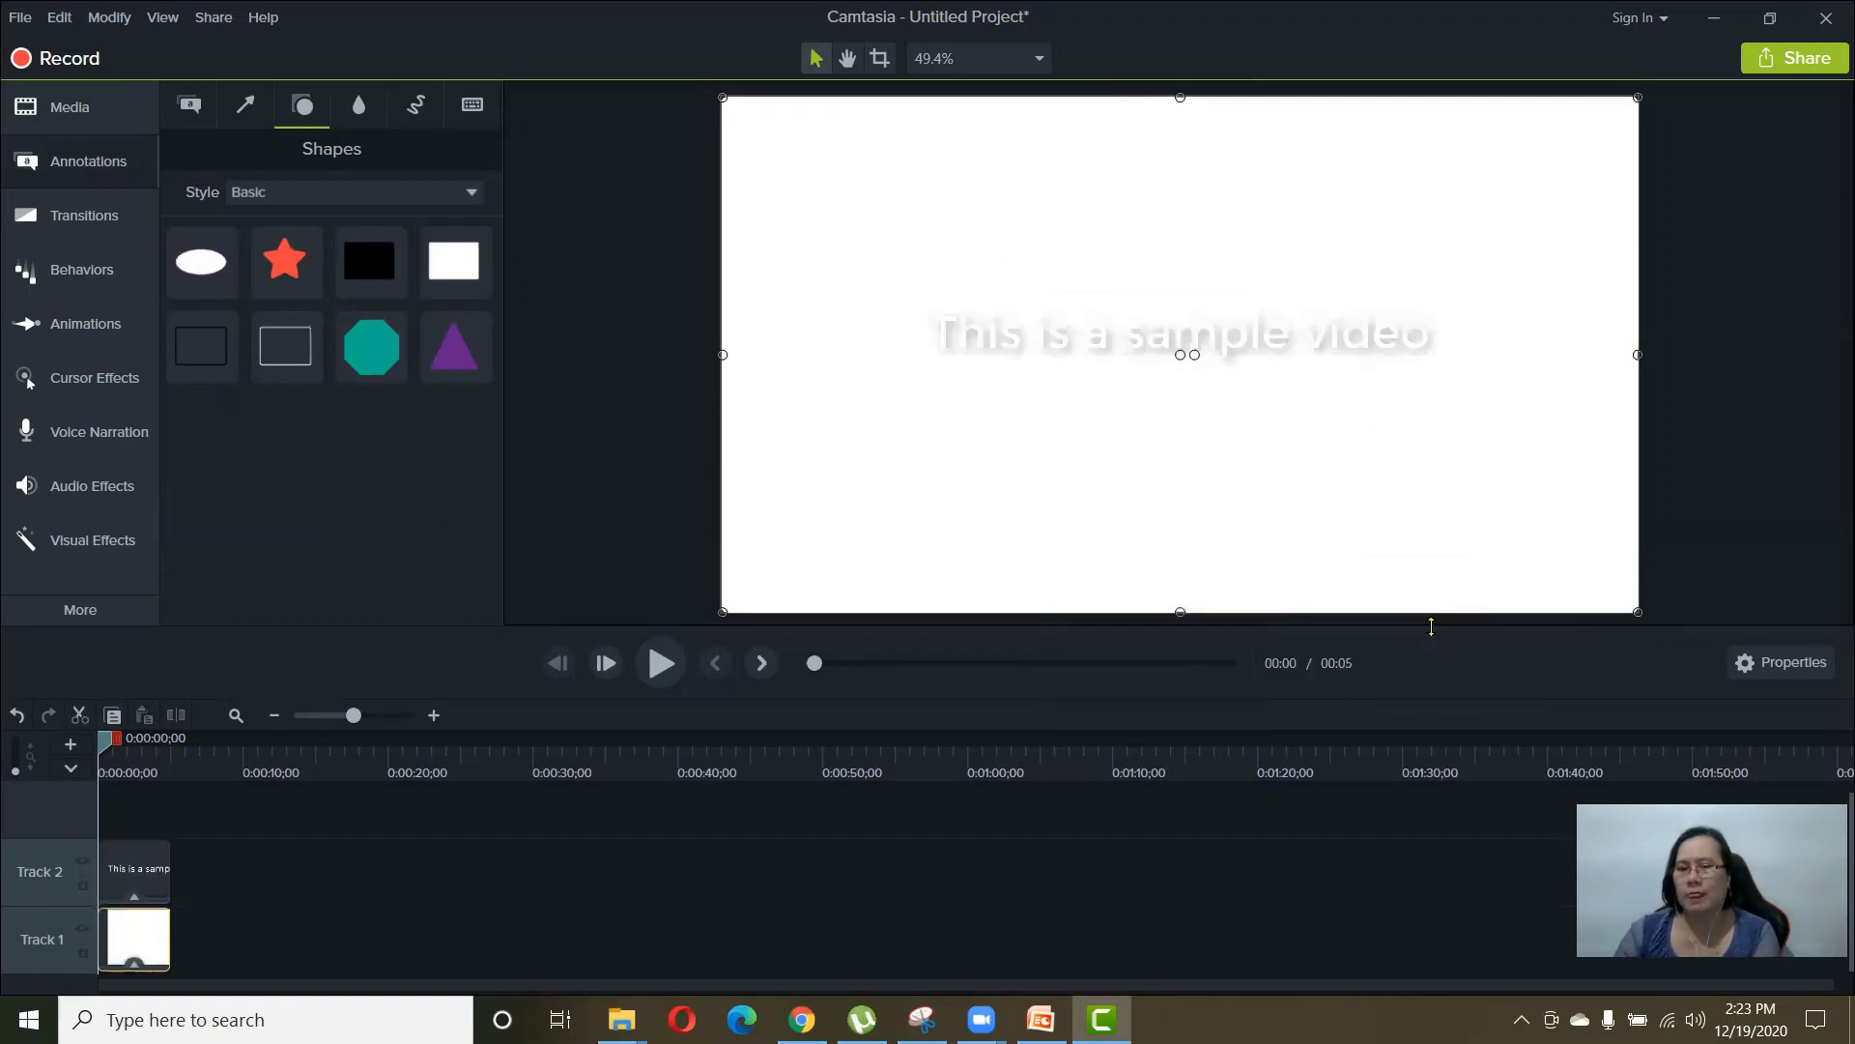
- Move the text callout slightly up on the canvas and set its font color to dark red
mouse_move(1152, 328)
mouse_down()
mouse_move(1138, 238)
mouse_move(1151, 310)
mouse_move(1180, 315)
mouse_up()
click(1118, 504)
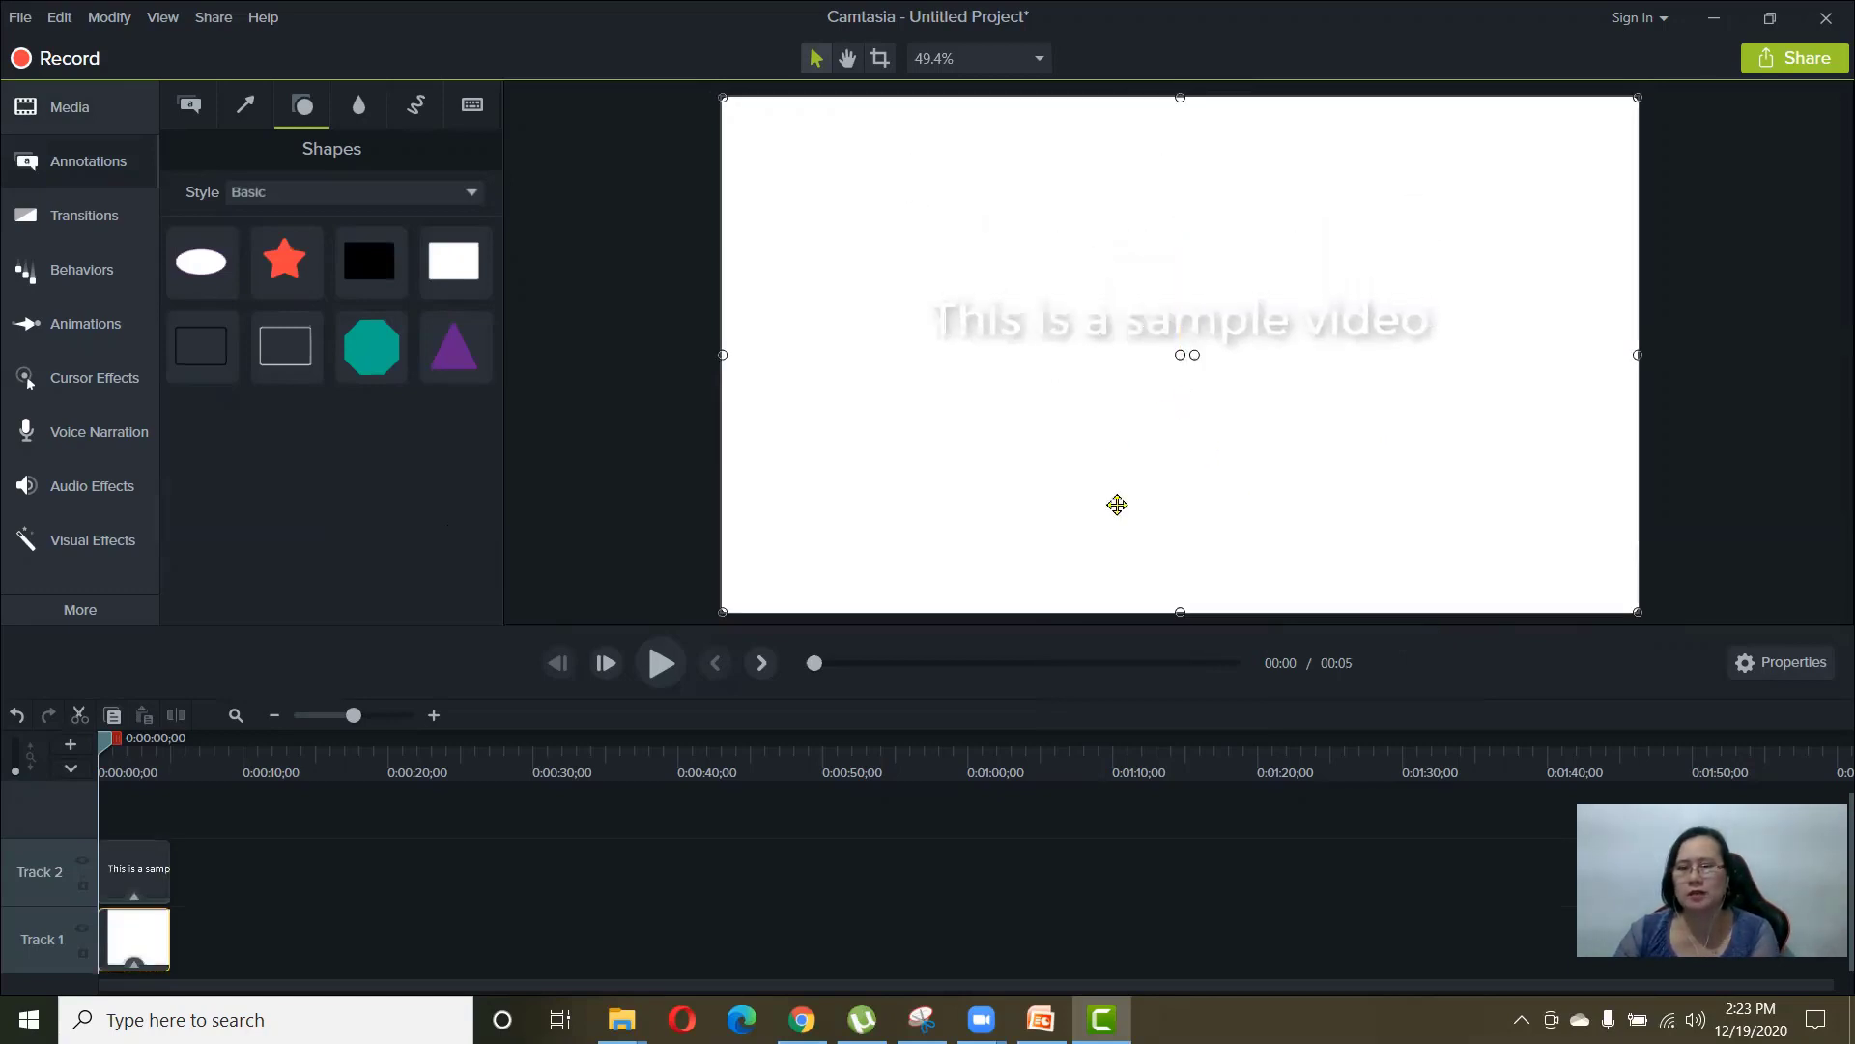
click(1160, 323)
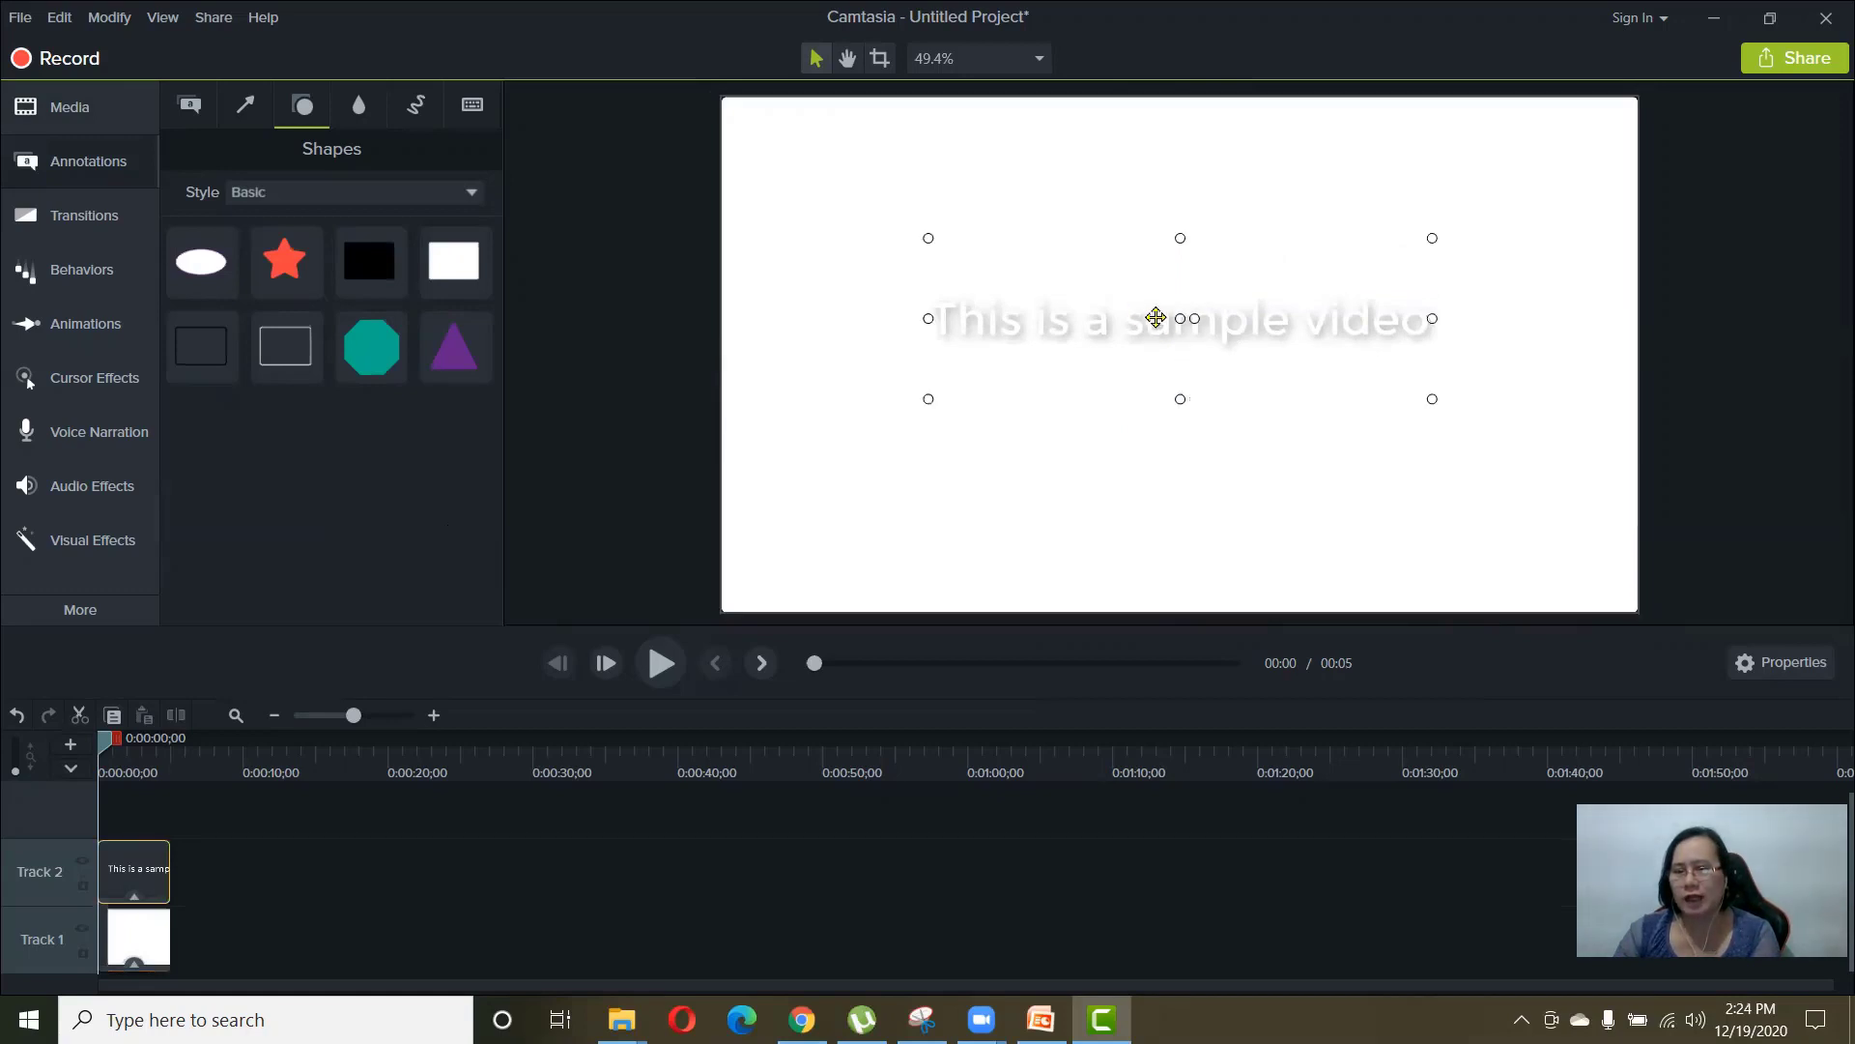
click(1799, 666)
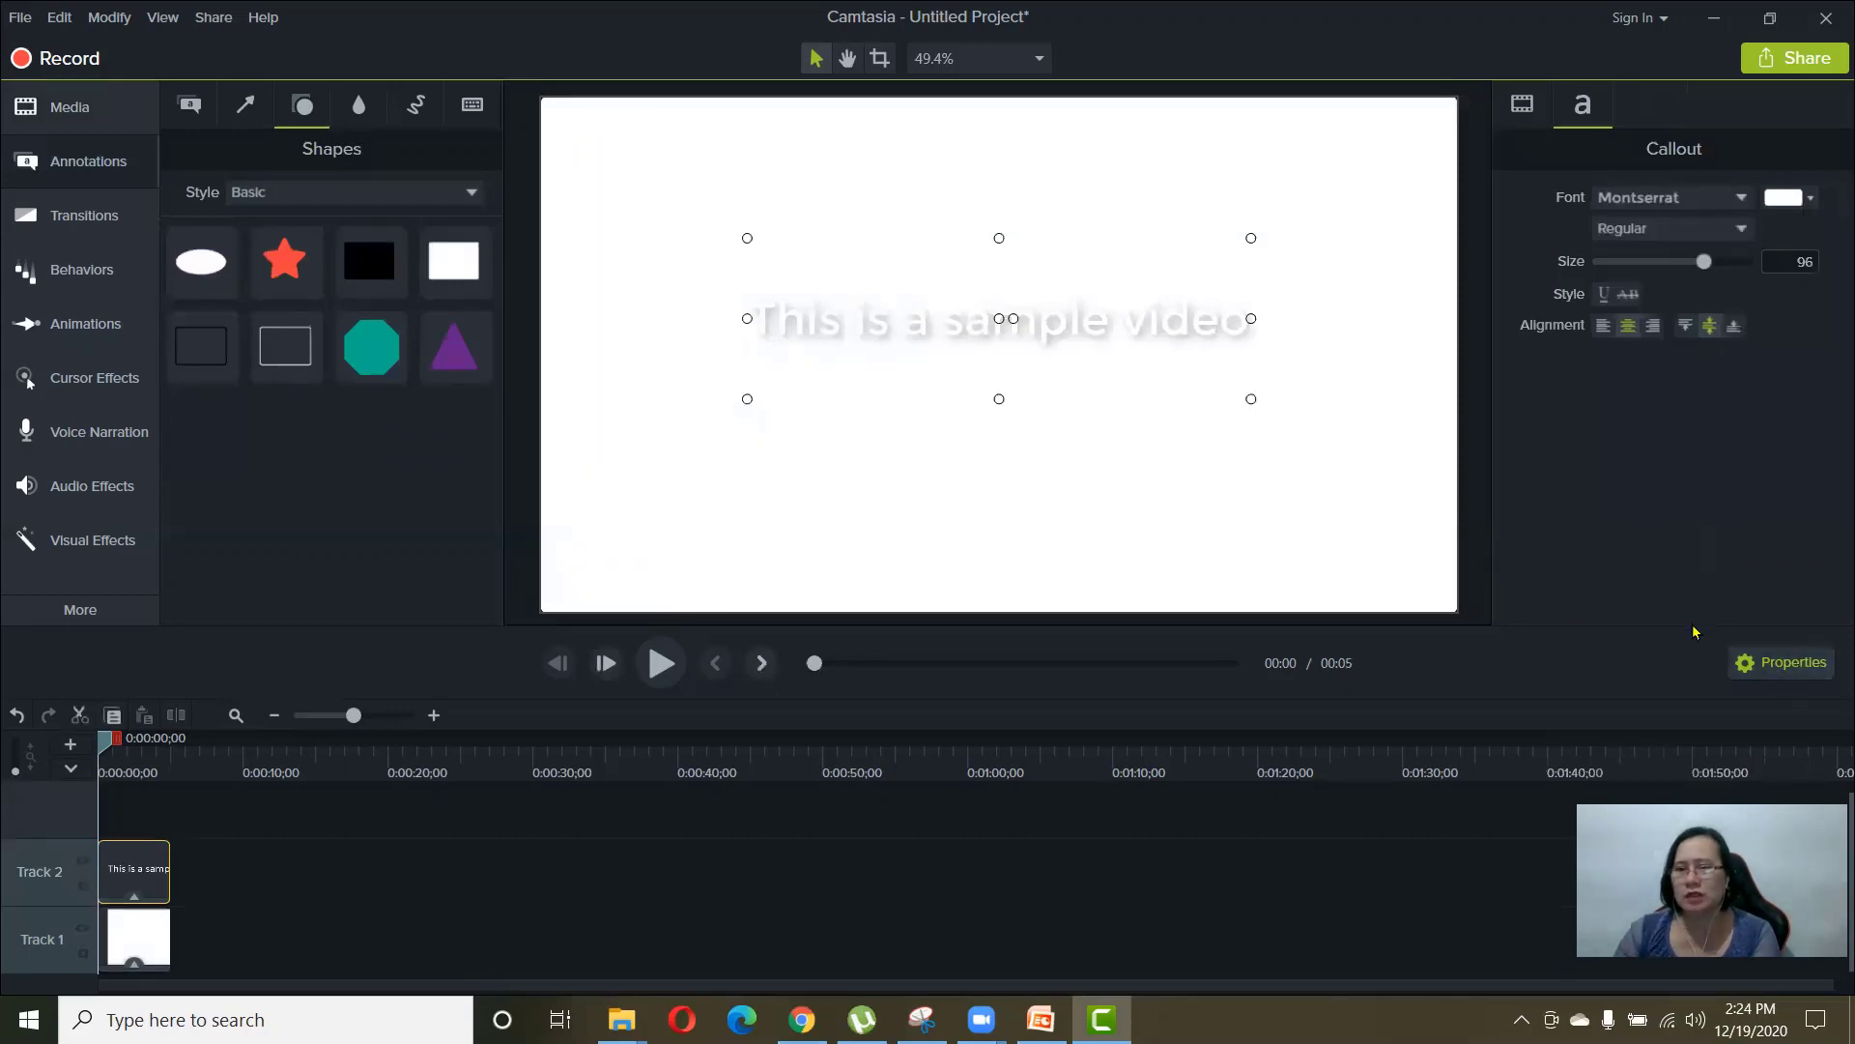
click(1785, 197)
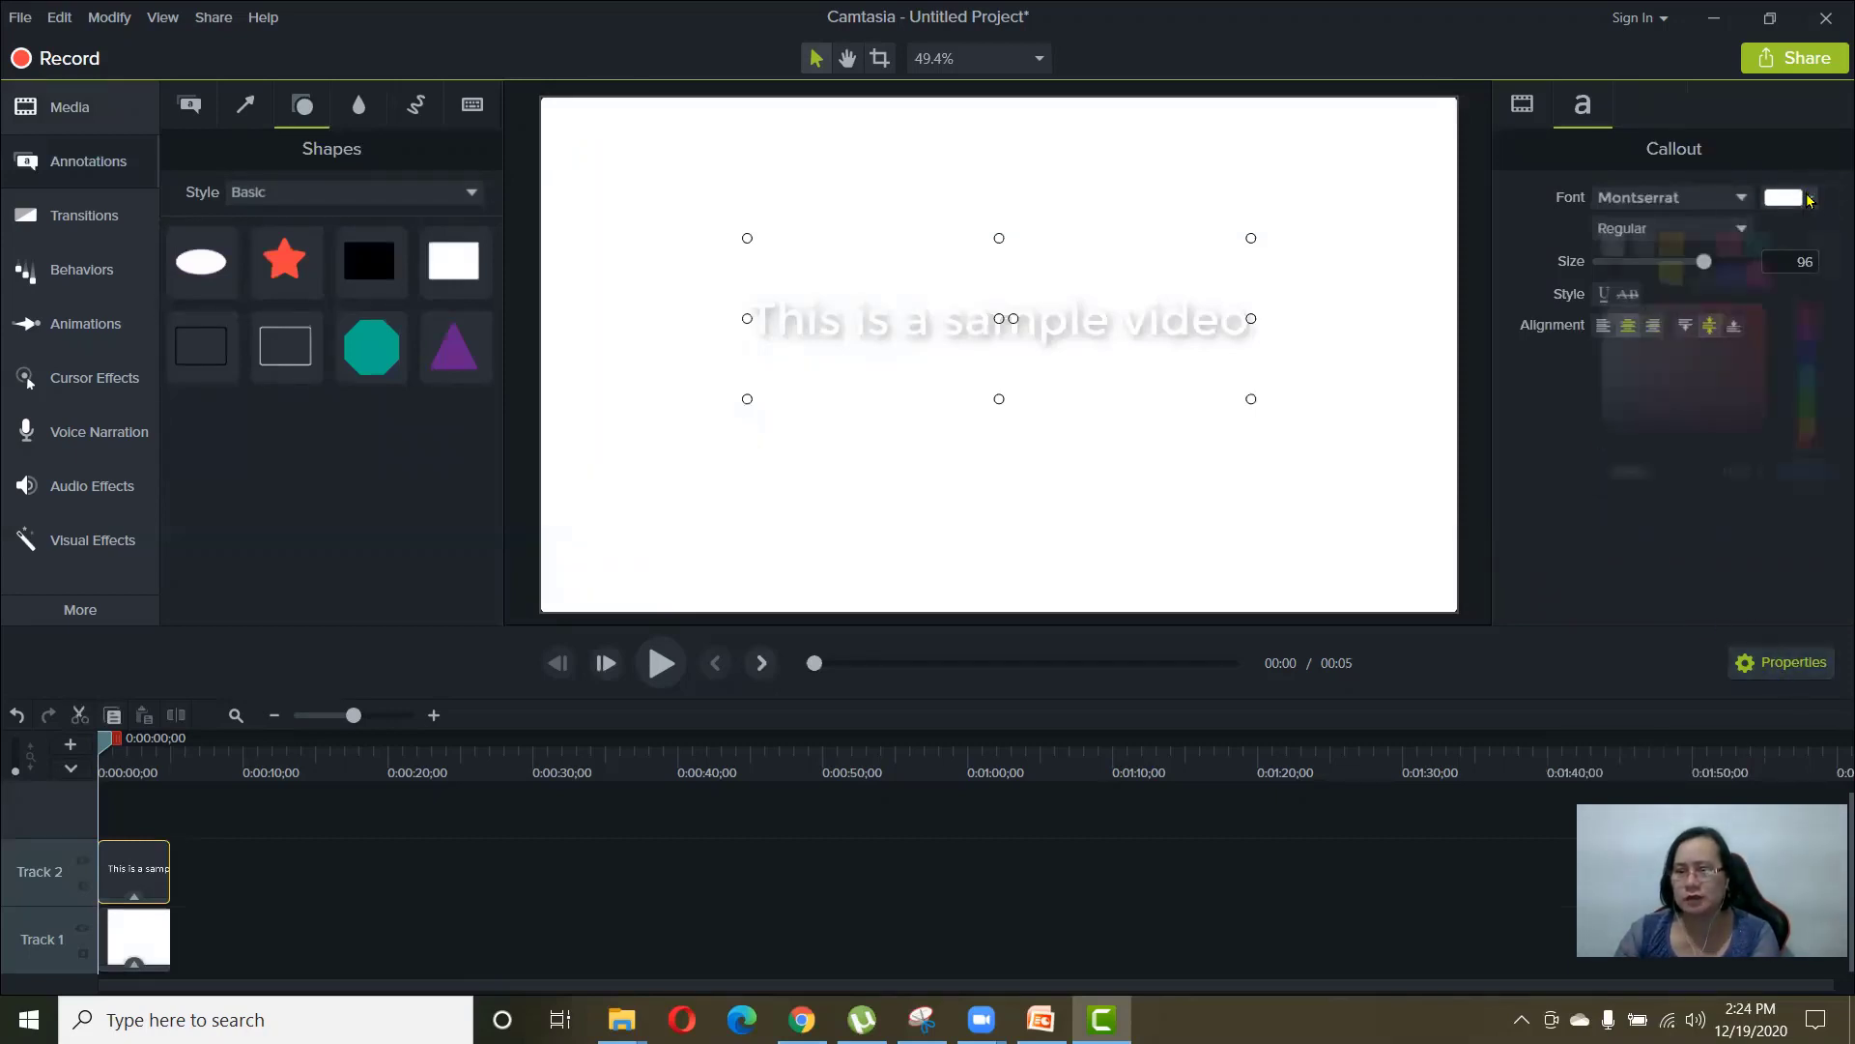
drag(1755, 350, 1783, 391)
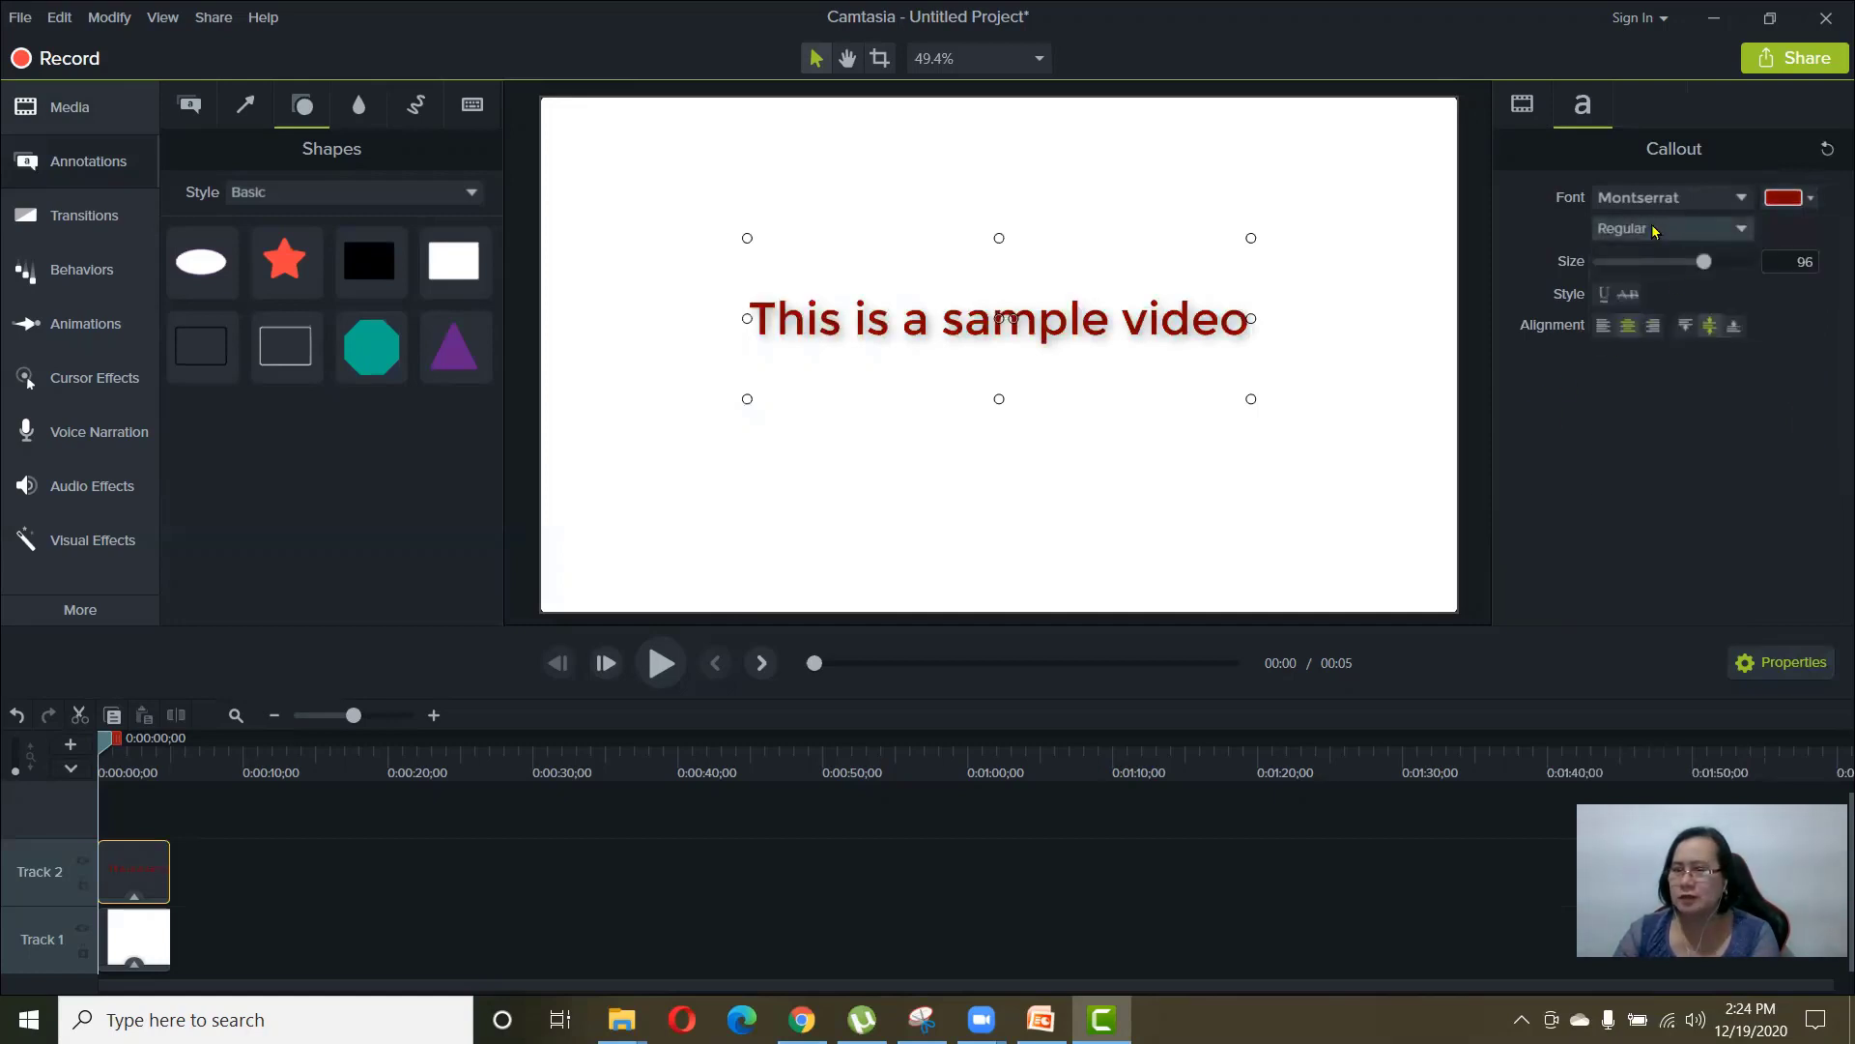
- Format the callout text as Monotype Corsiva, Bold Italic, size 128, and shift the callout slightly to the left
click(1739, 198)
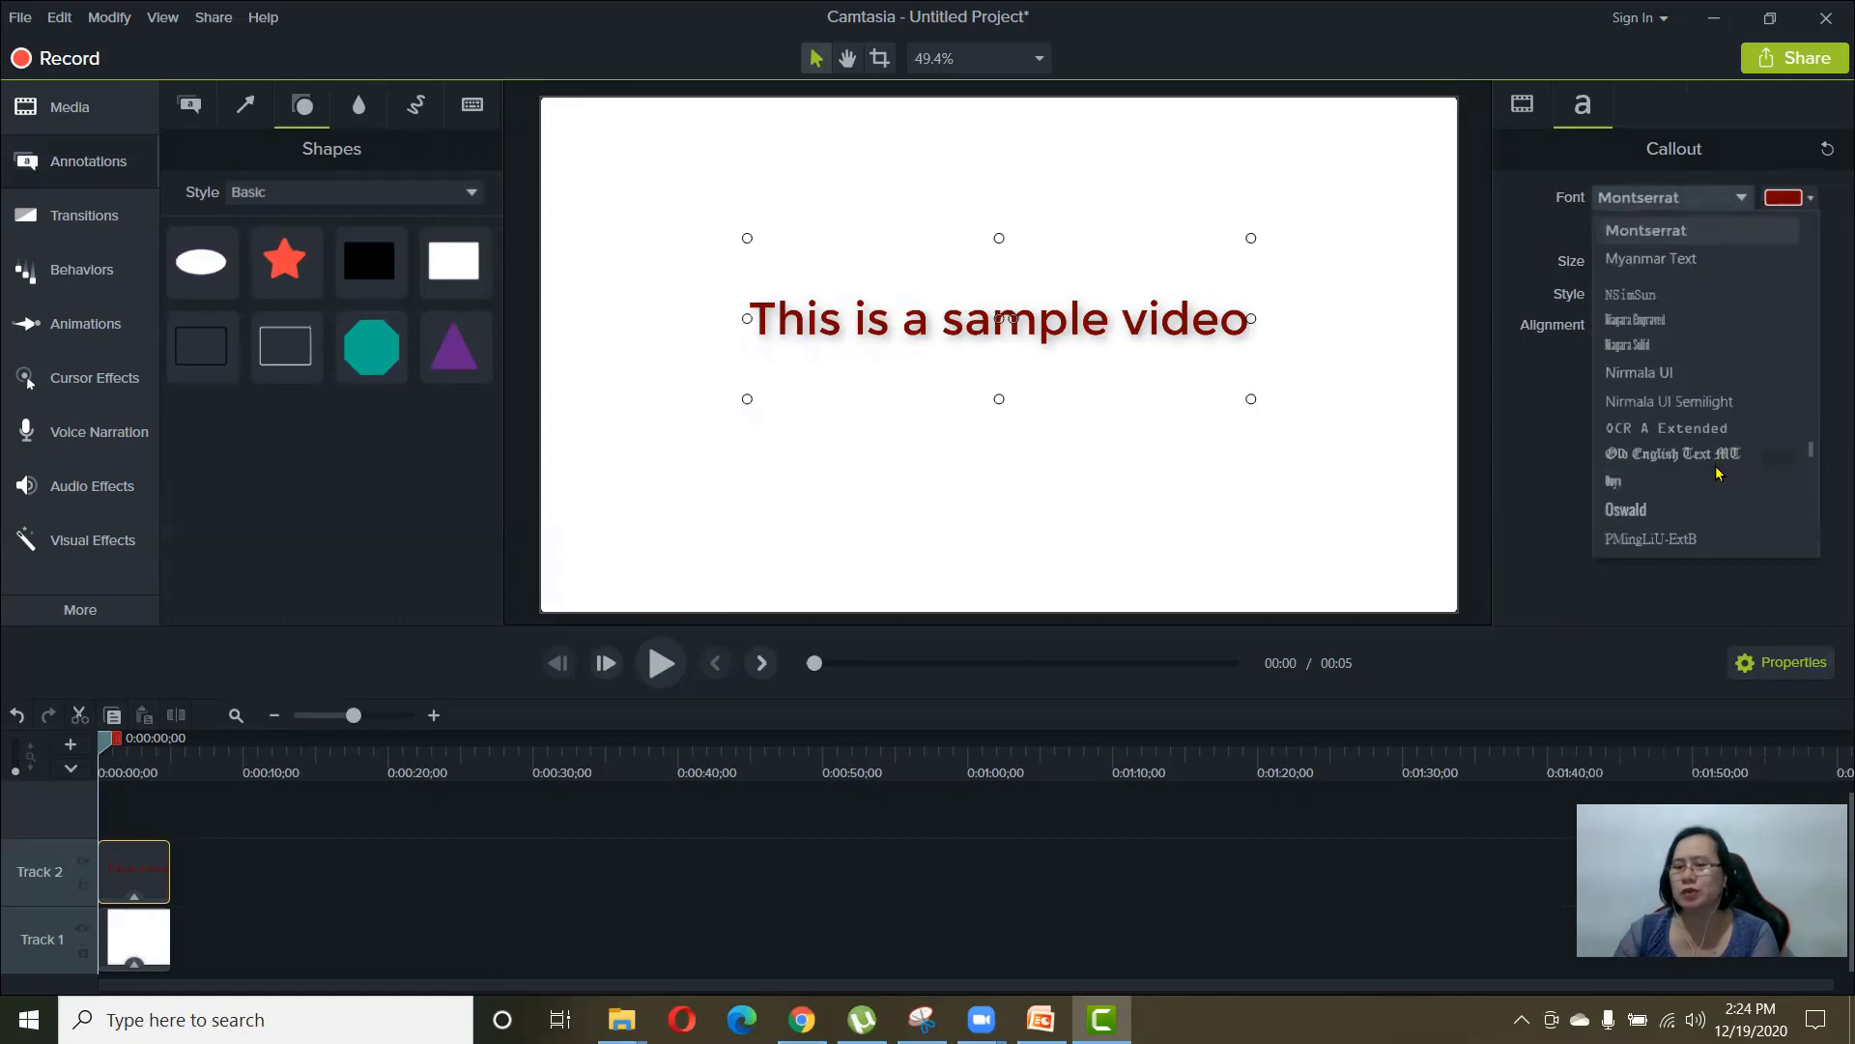
scroll(1716, 474, up, 2)
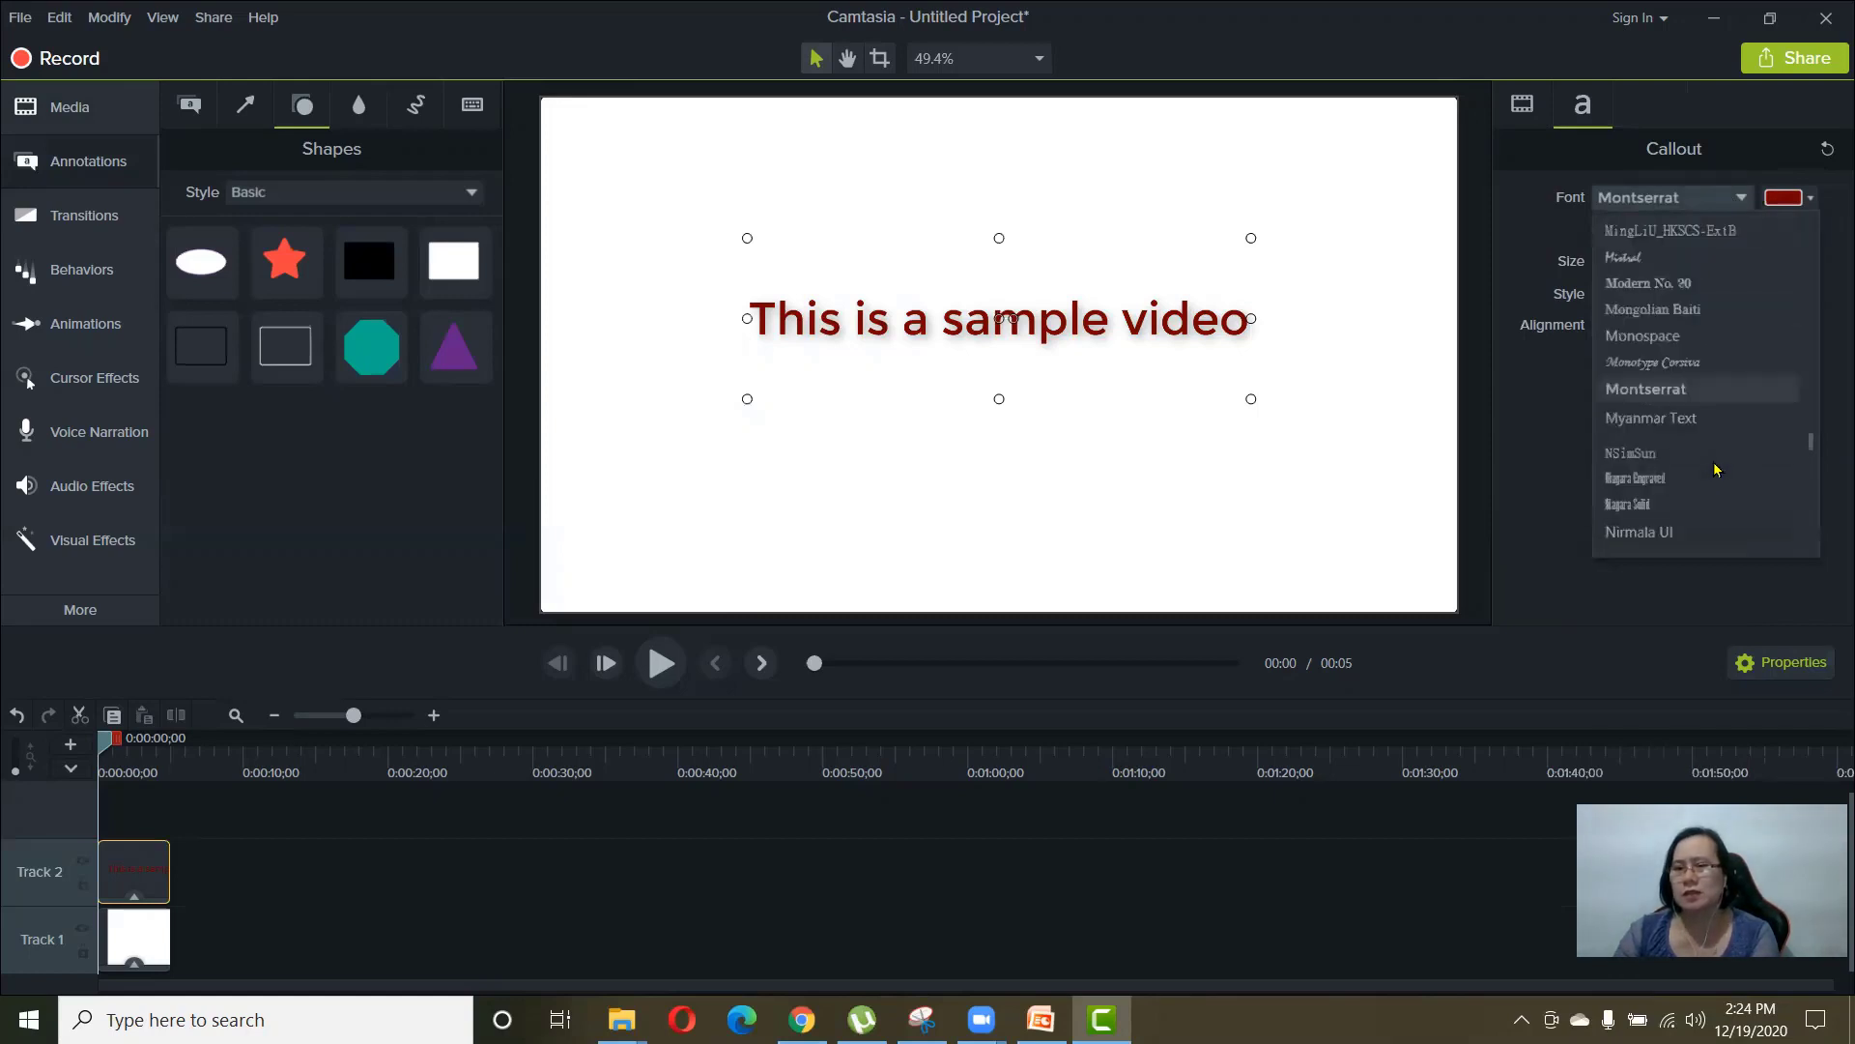
click(1709, 363)
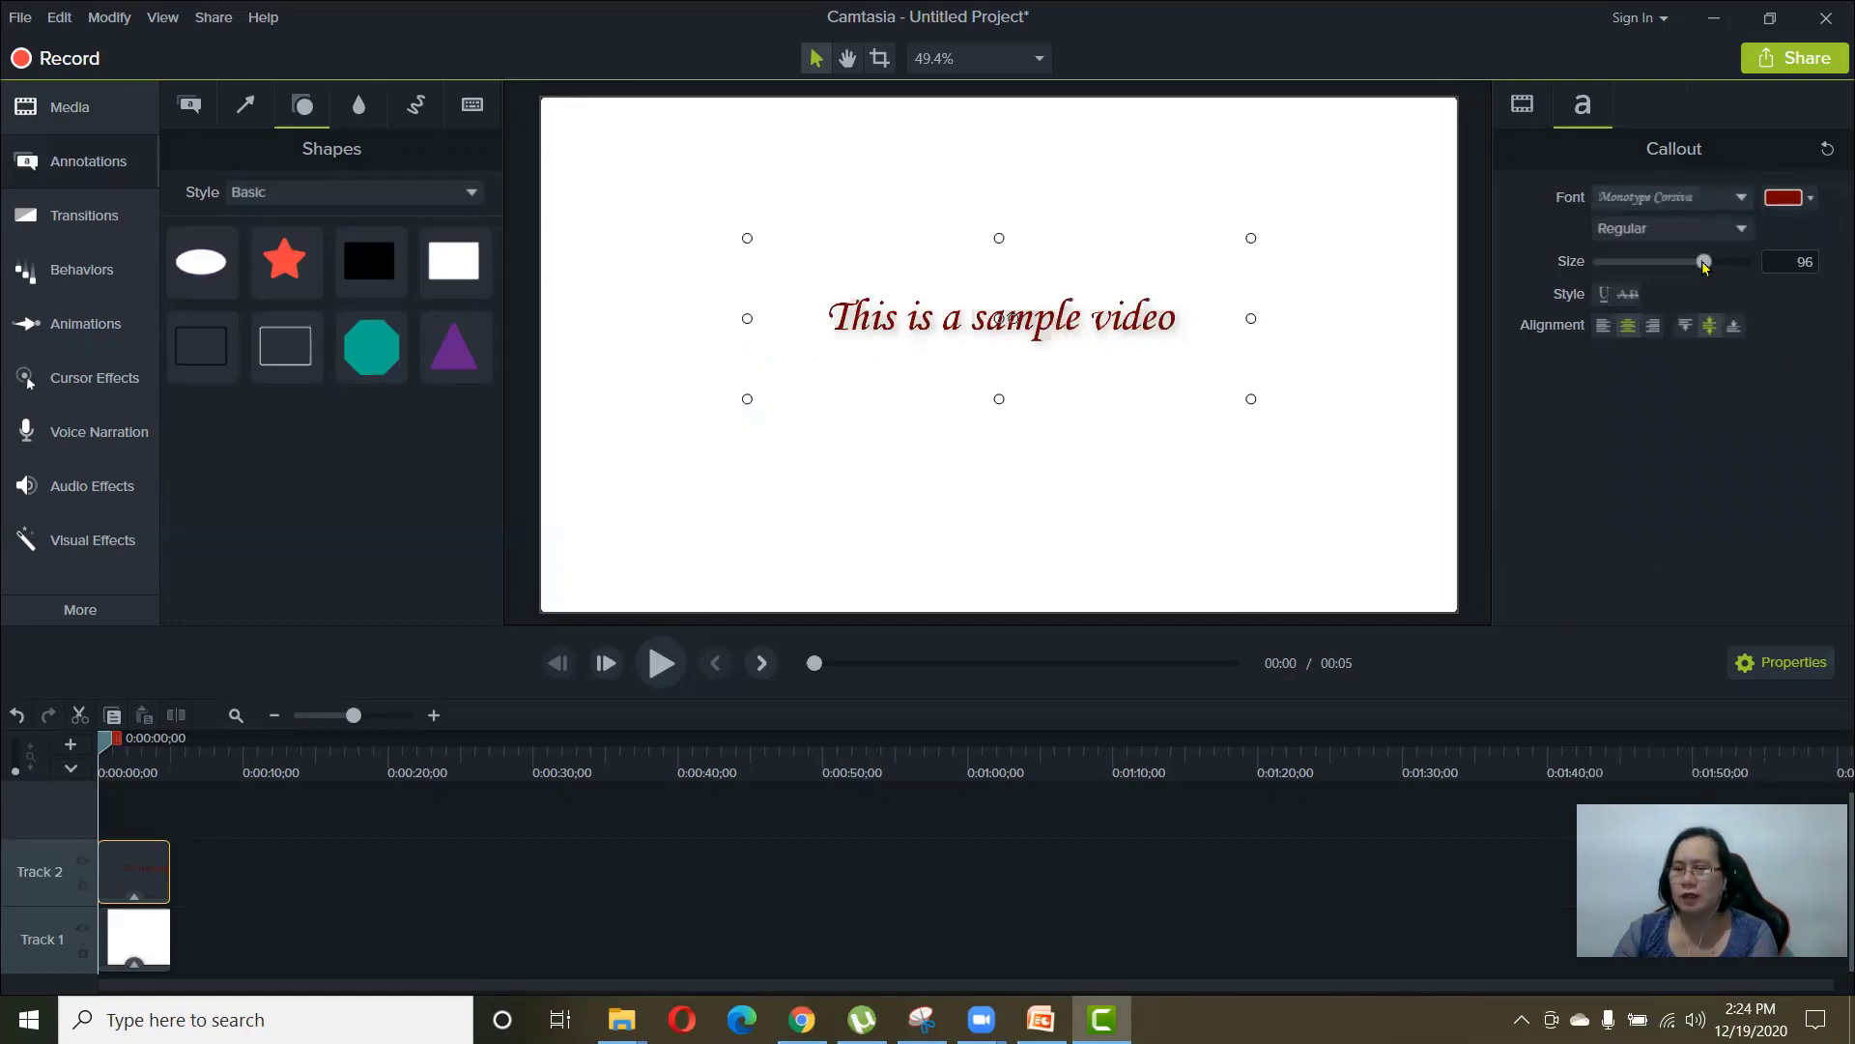
drag(1705, 263, 1763, 271)
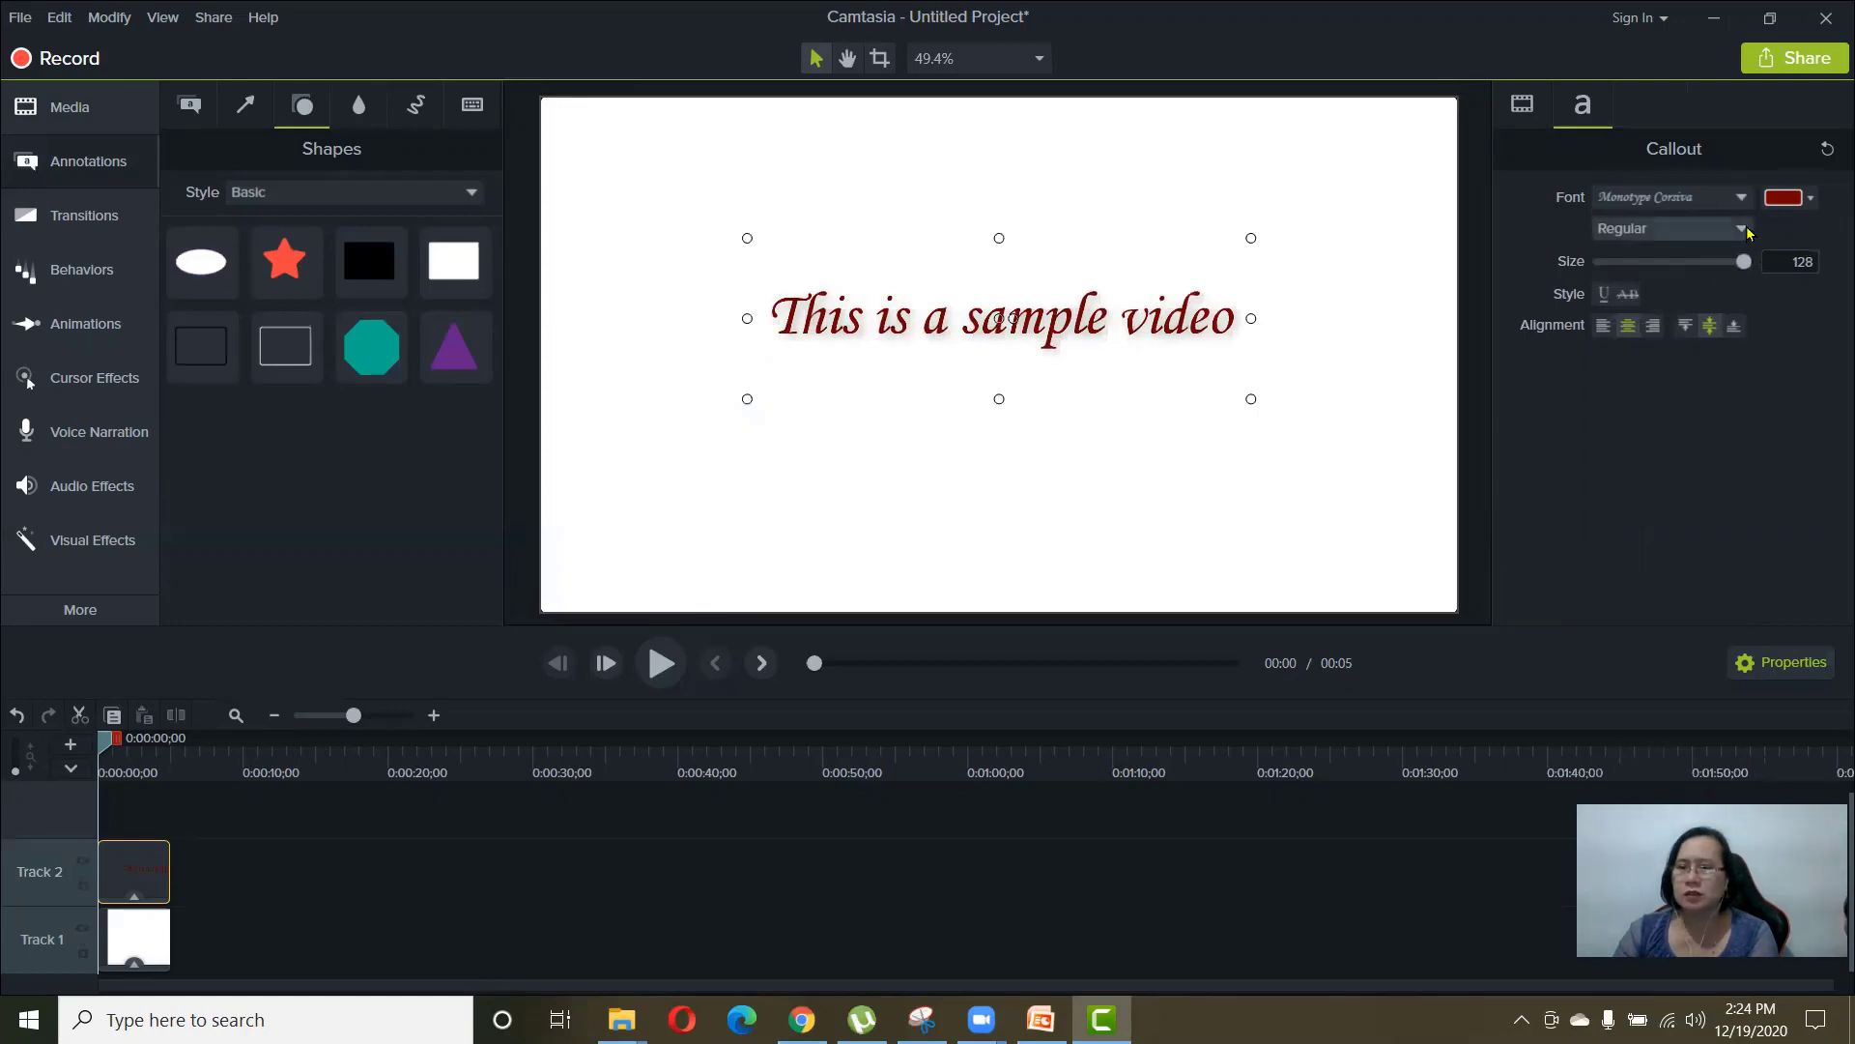
click(1745, 230)
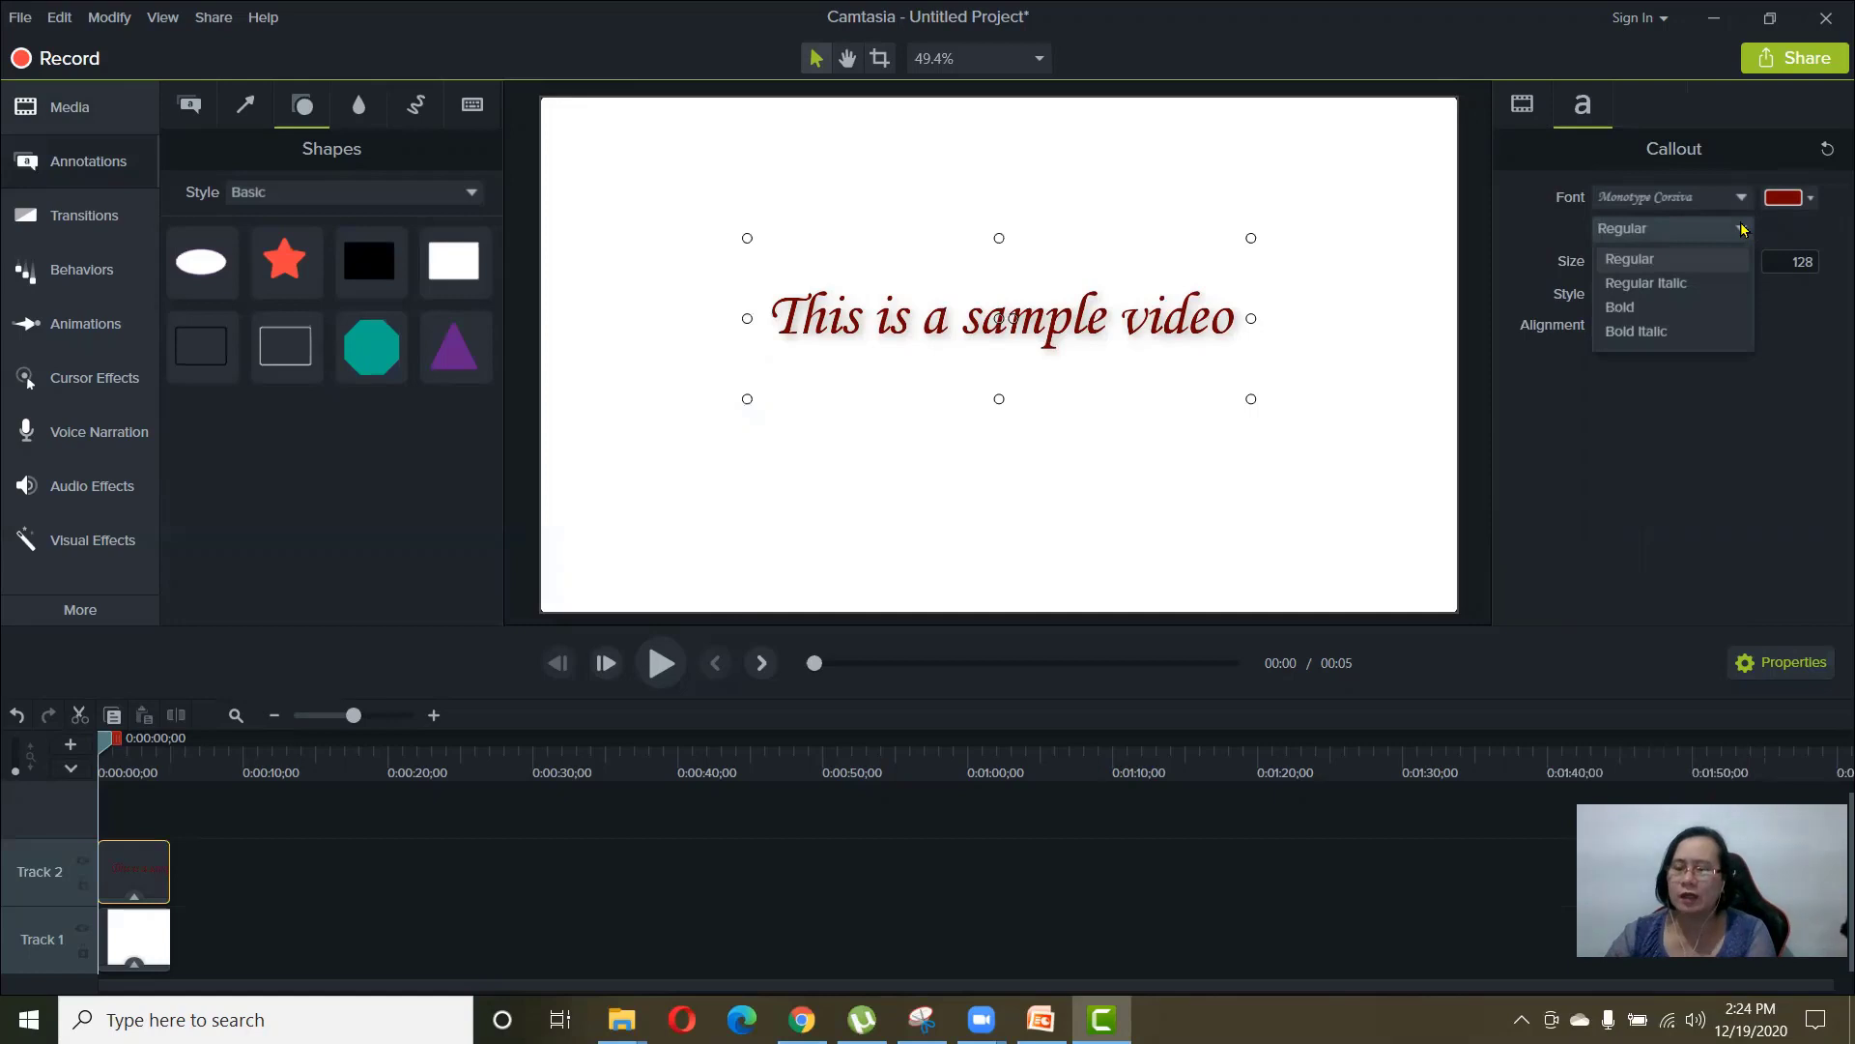
click(1691, 330)
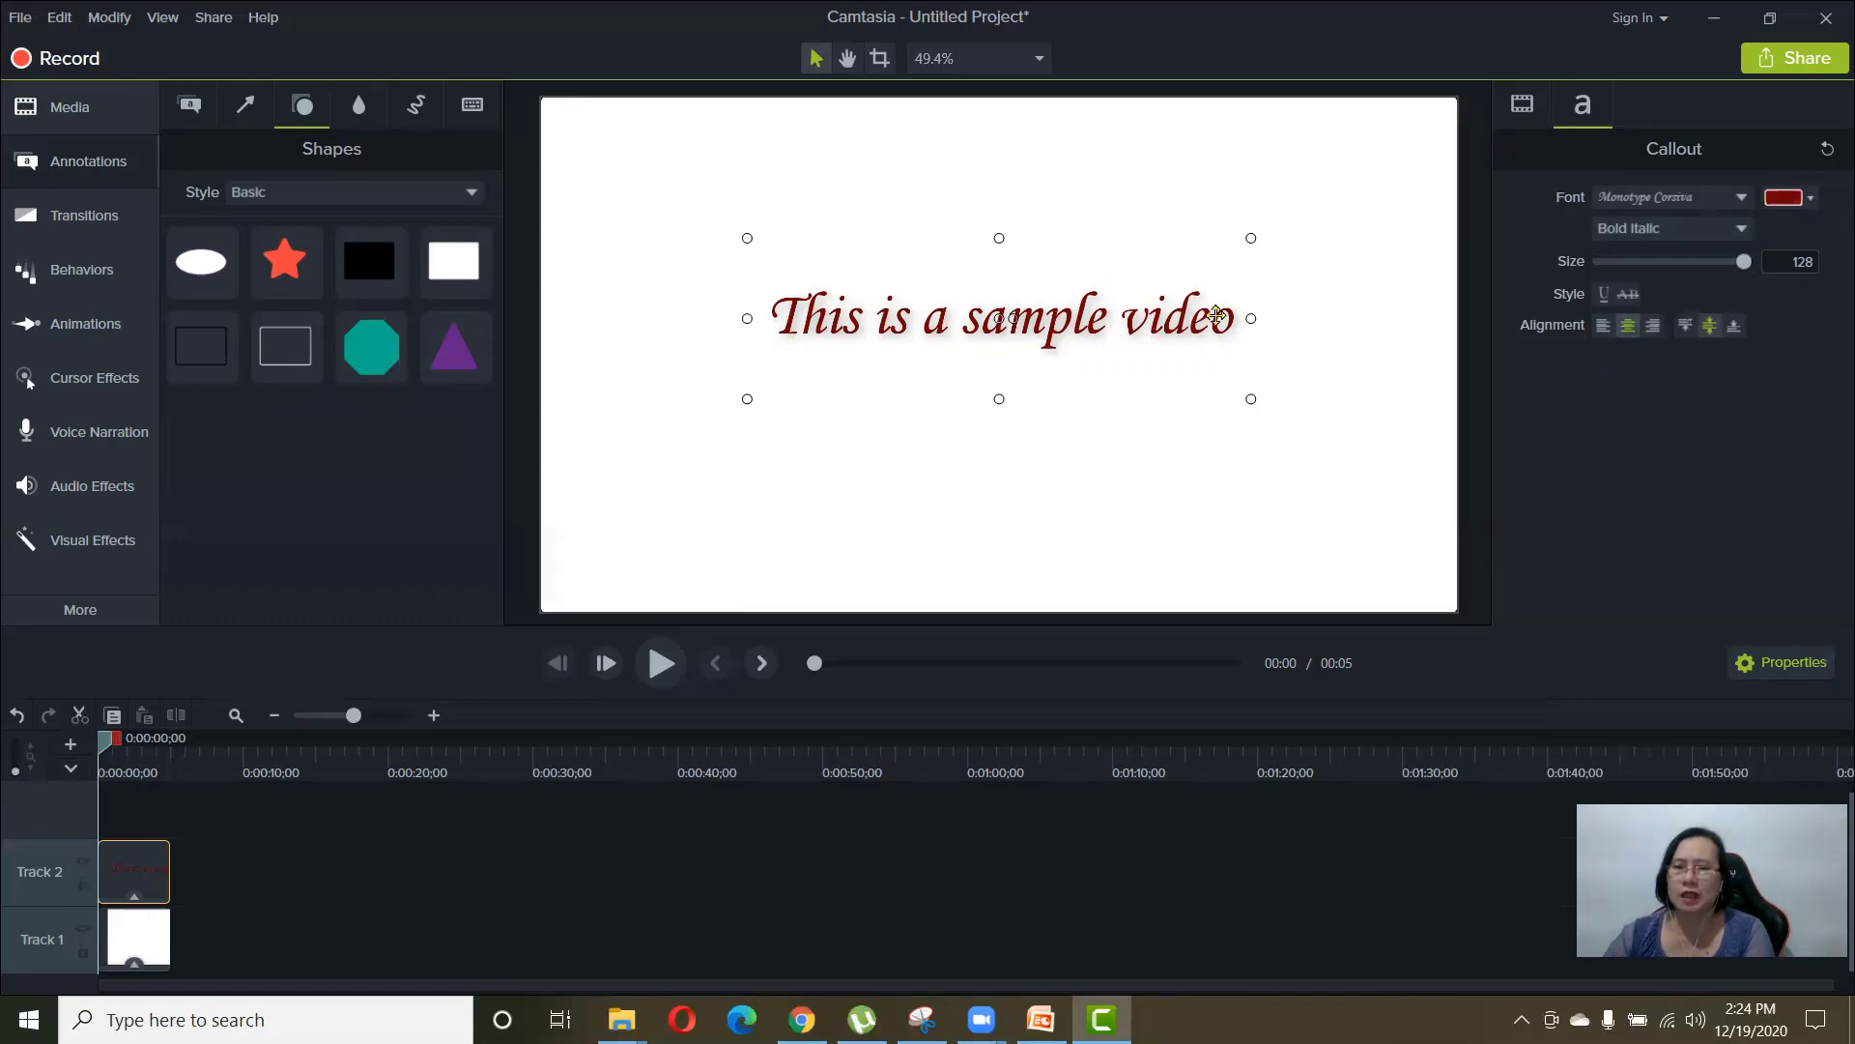
drag(1199, 312, 1185, 316)
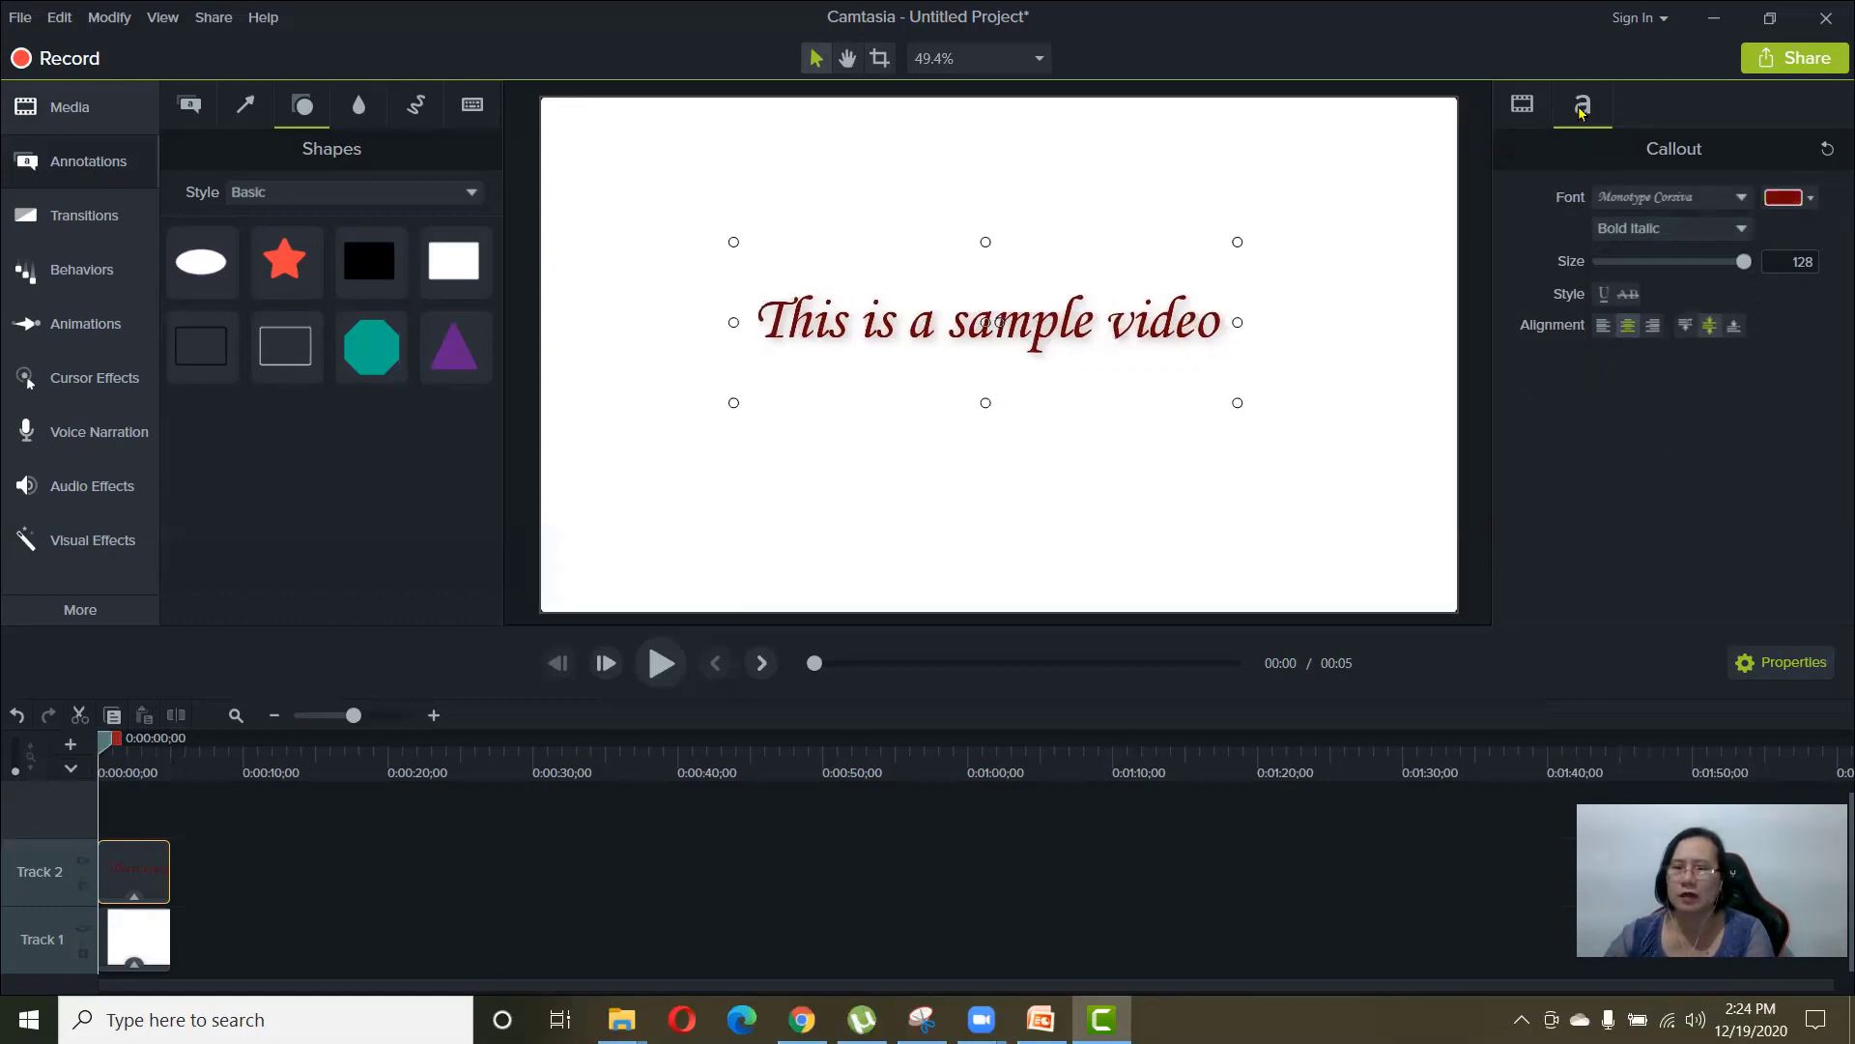
- Examine the title callout's visual properties and its text properties, switching between the two sets
click(1522, 108)
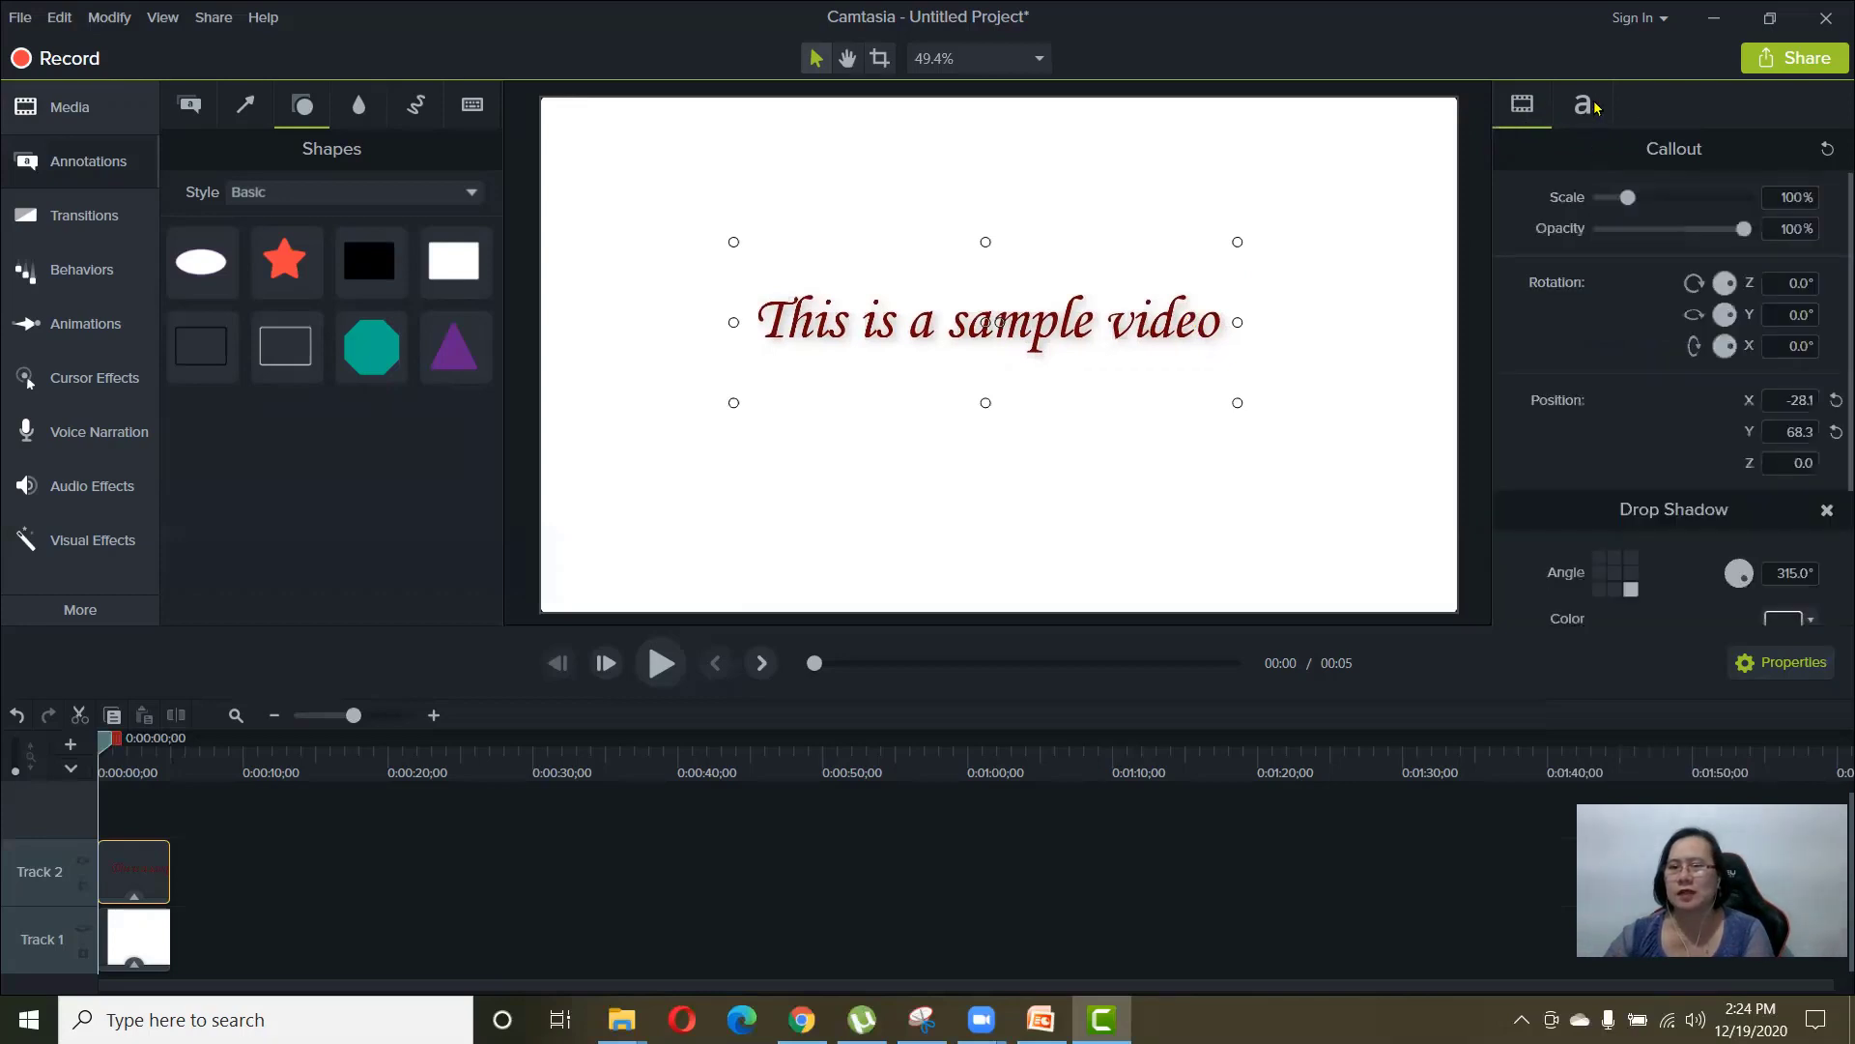
click(1584, 106)
click(1532, 106)
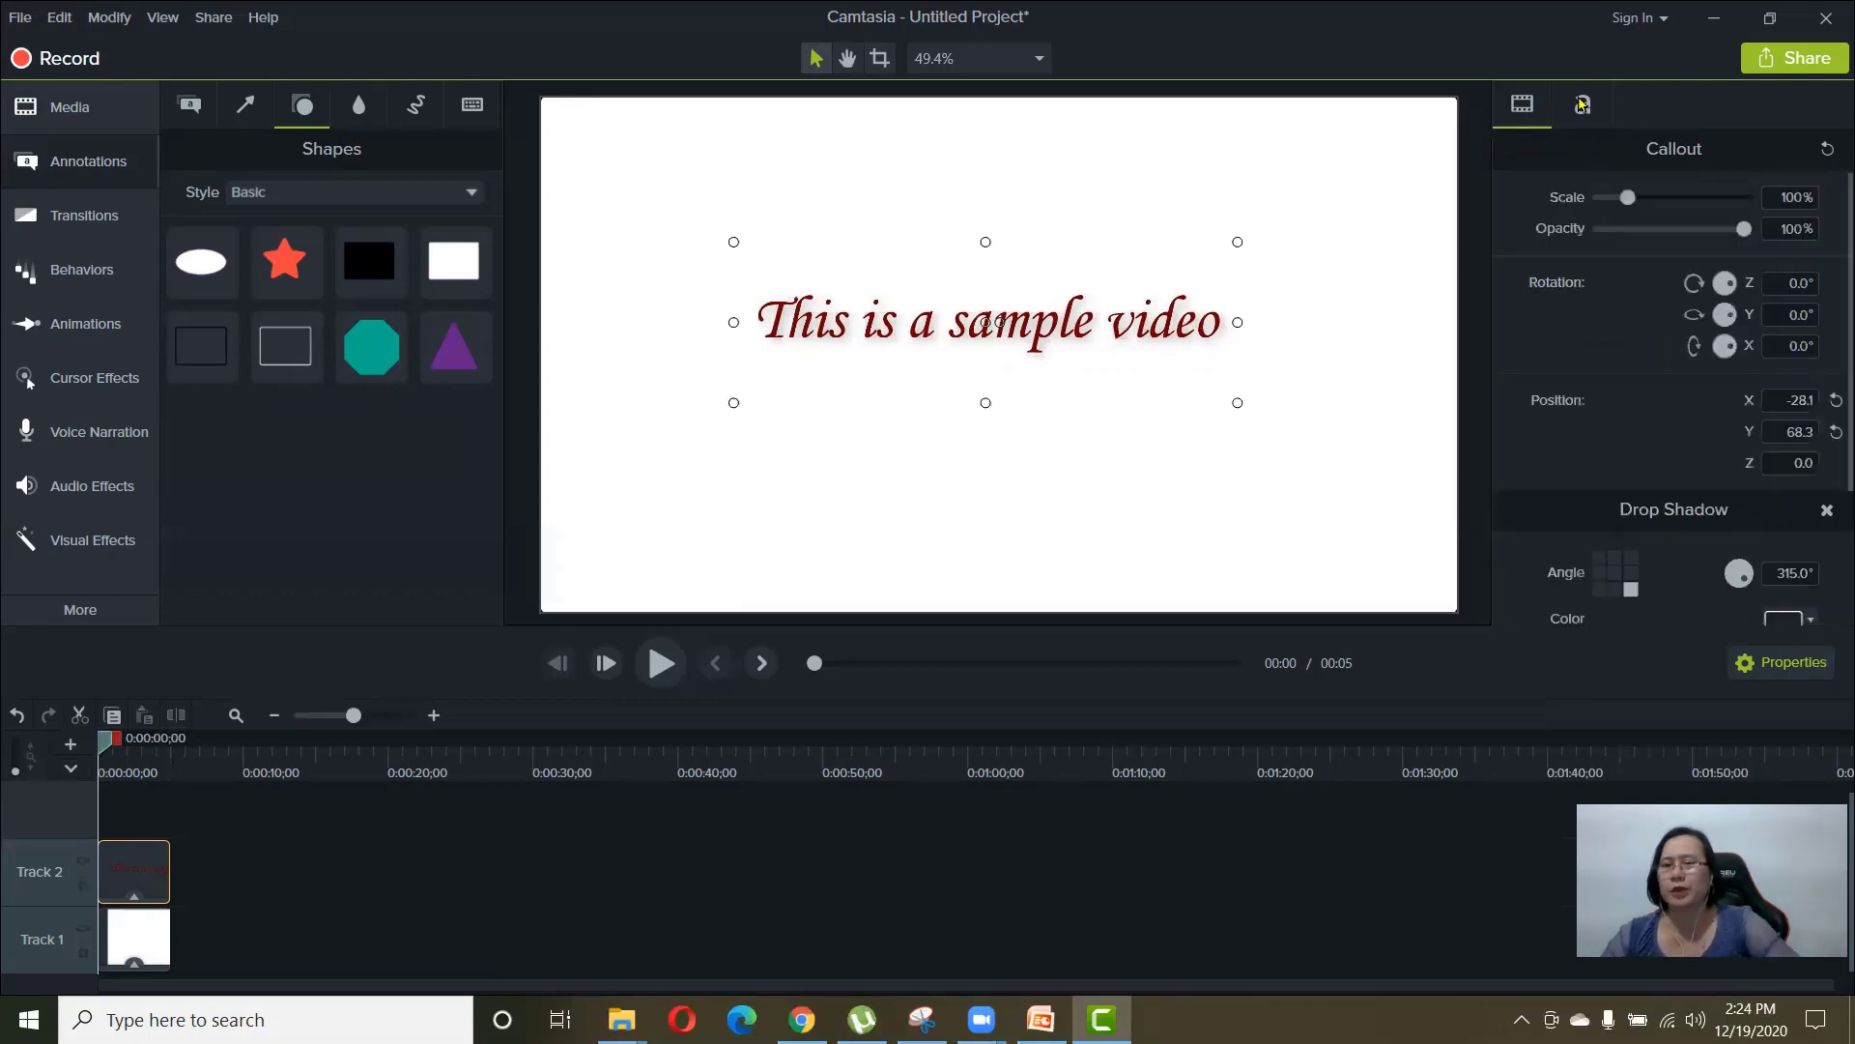
click(1583, 106)
click(1524, 105)
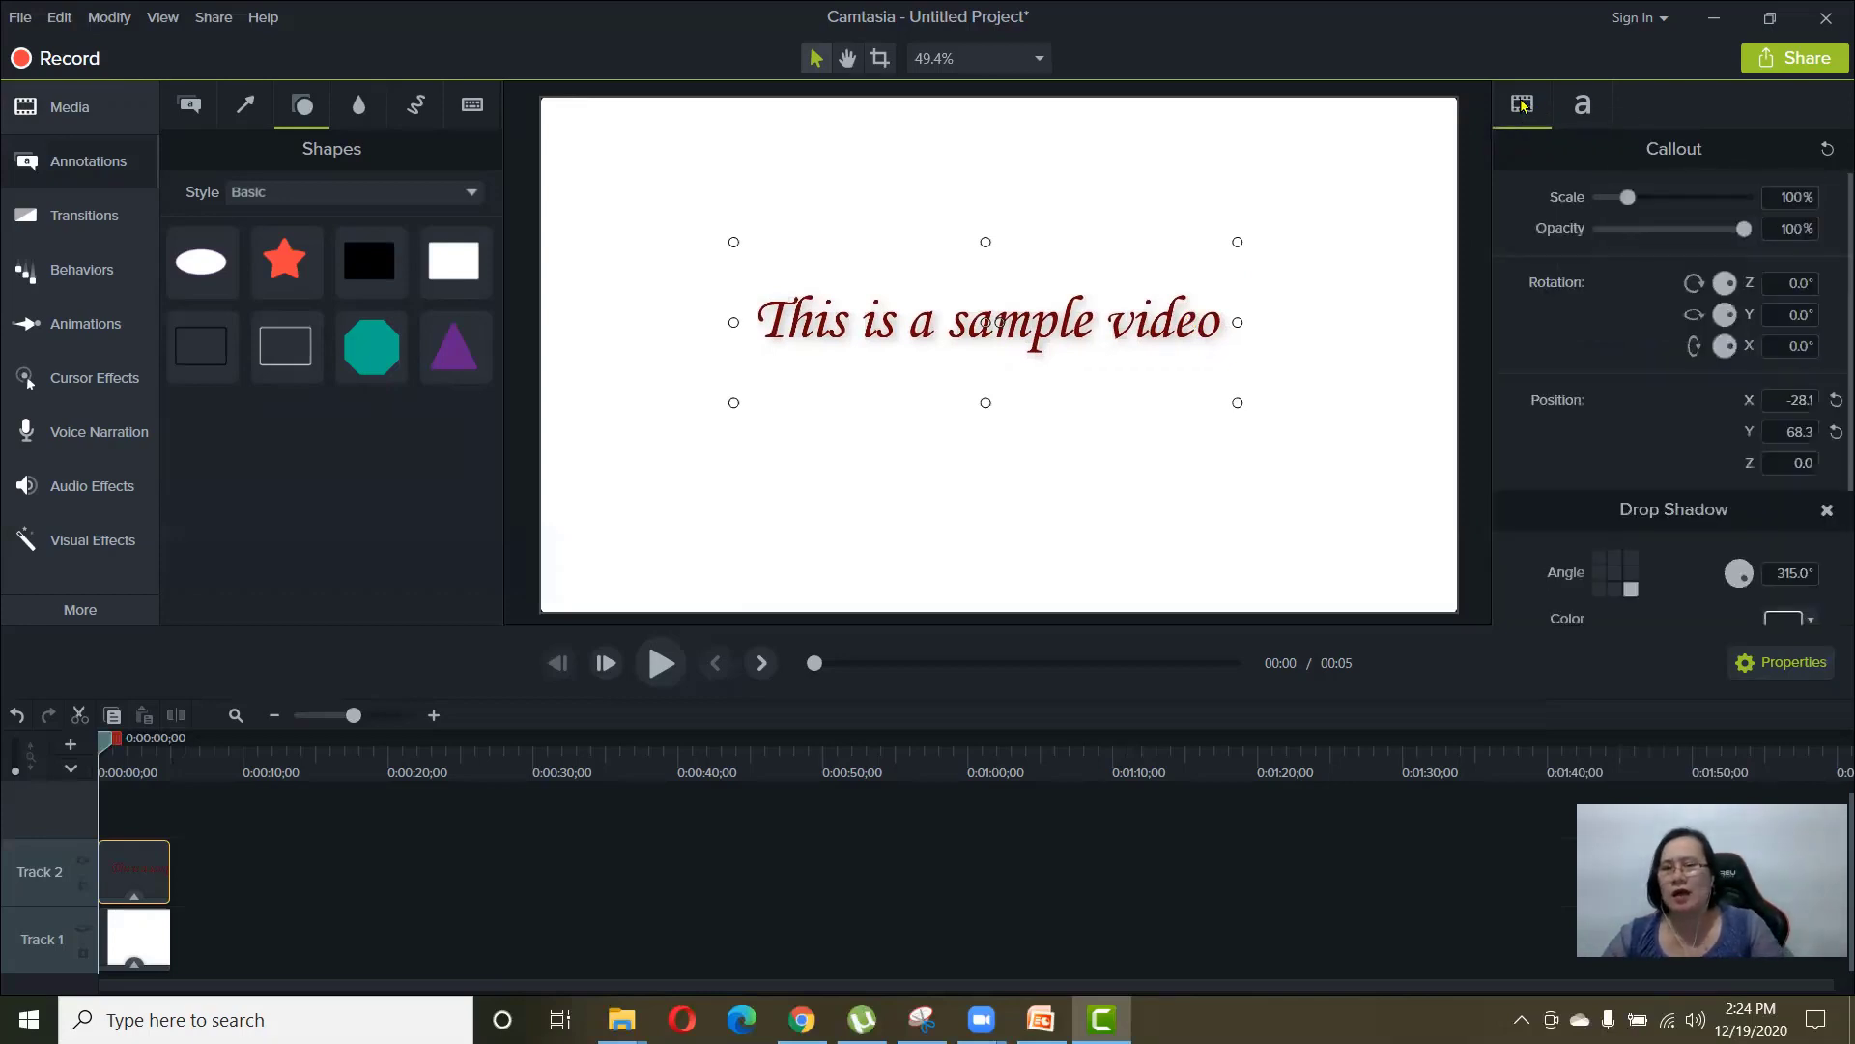
click(1584, 108)
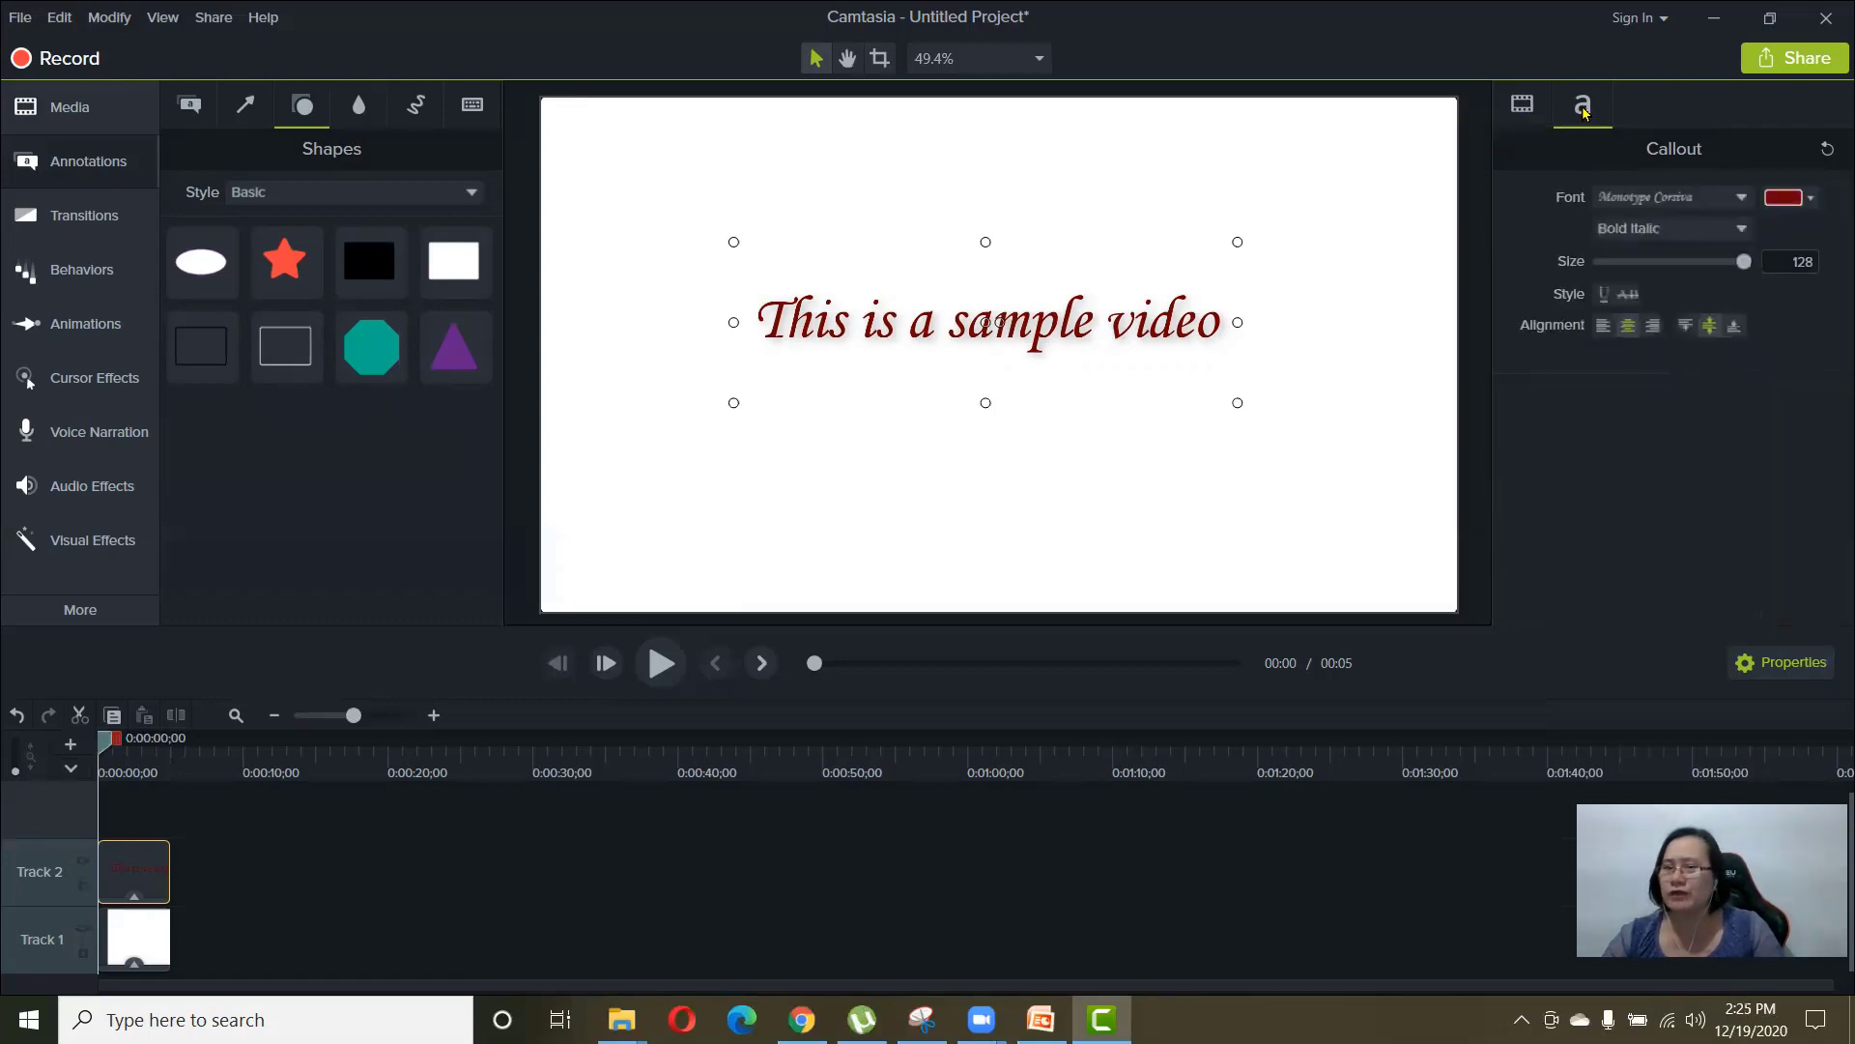
click(1527, 108)
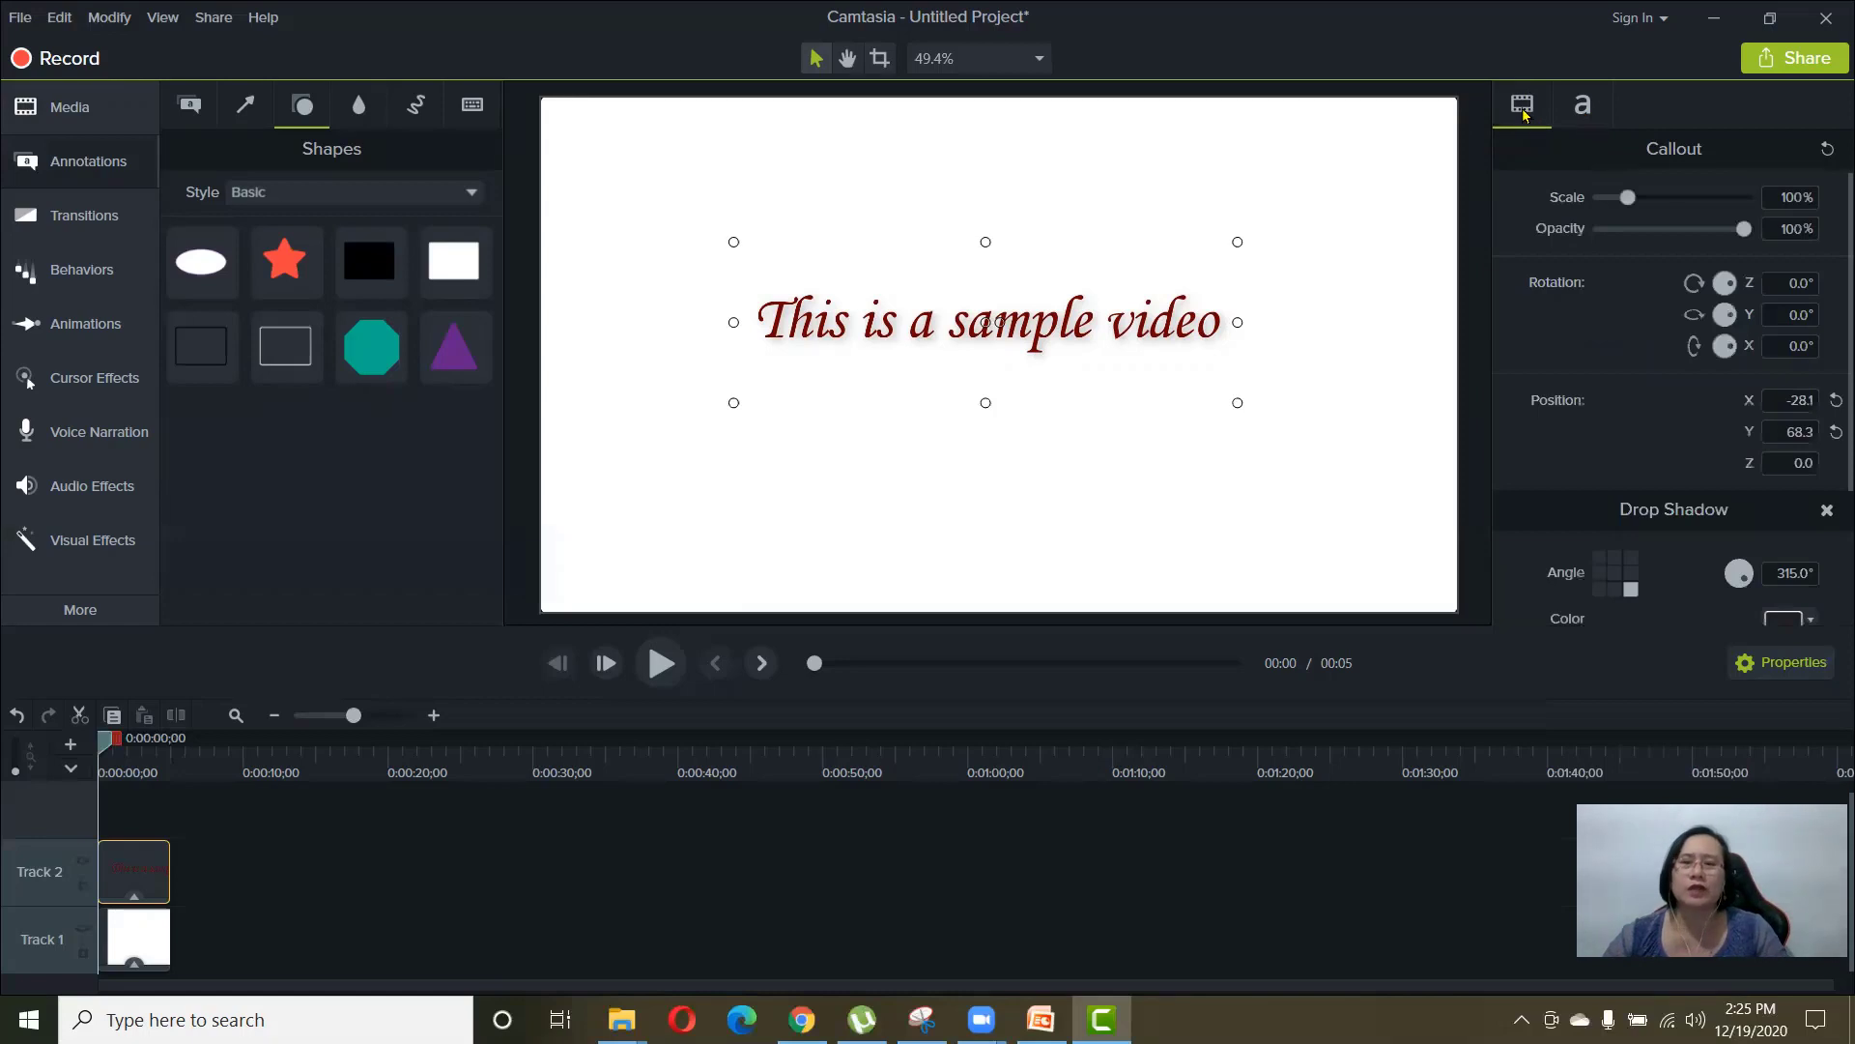
click(1591, 114)
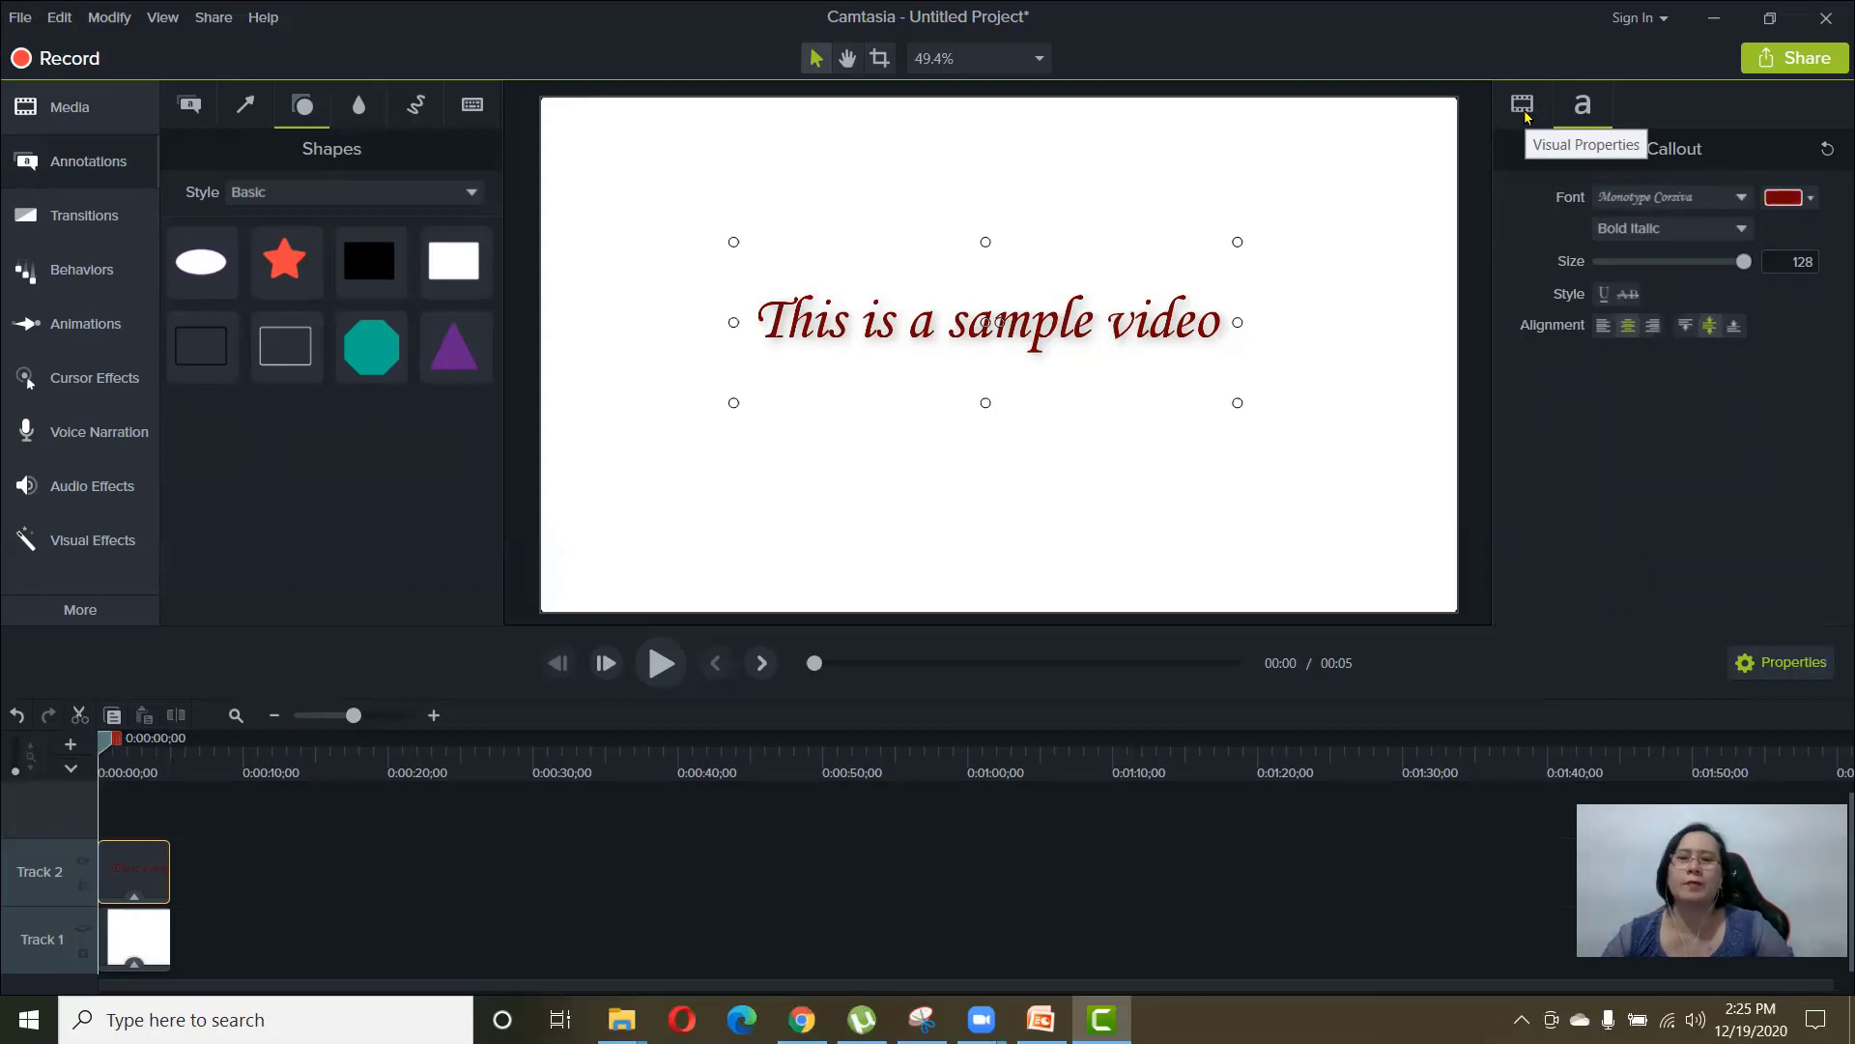
click(1525, 108)
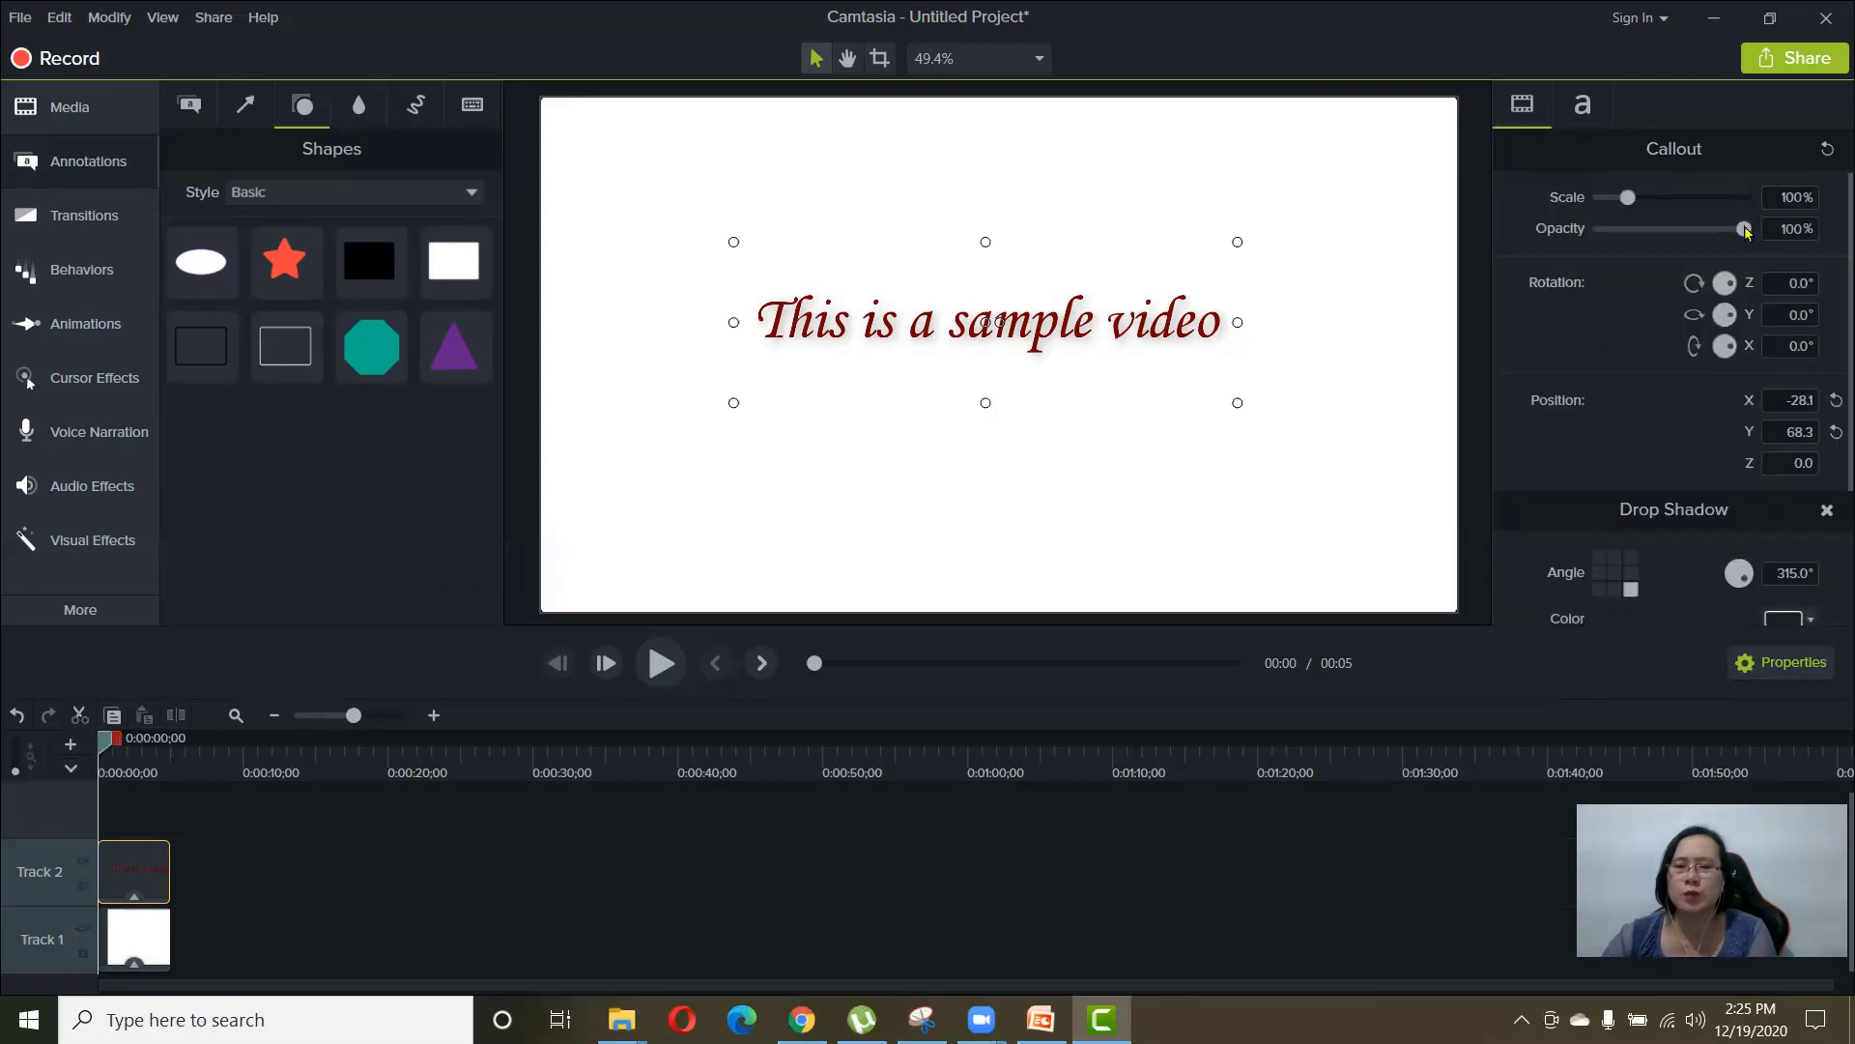
- Scale the title callout to 106.6% at 100% opacity and rotate it to -10.3° about the Z axis
mouse_move(1747, 232)
mouse_down()
mouse_move(1655, 230)
mouse_move(1776, 240)
mouse_up()
drag(1631, 197, 1631, 200)
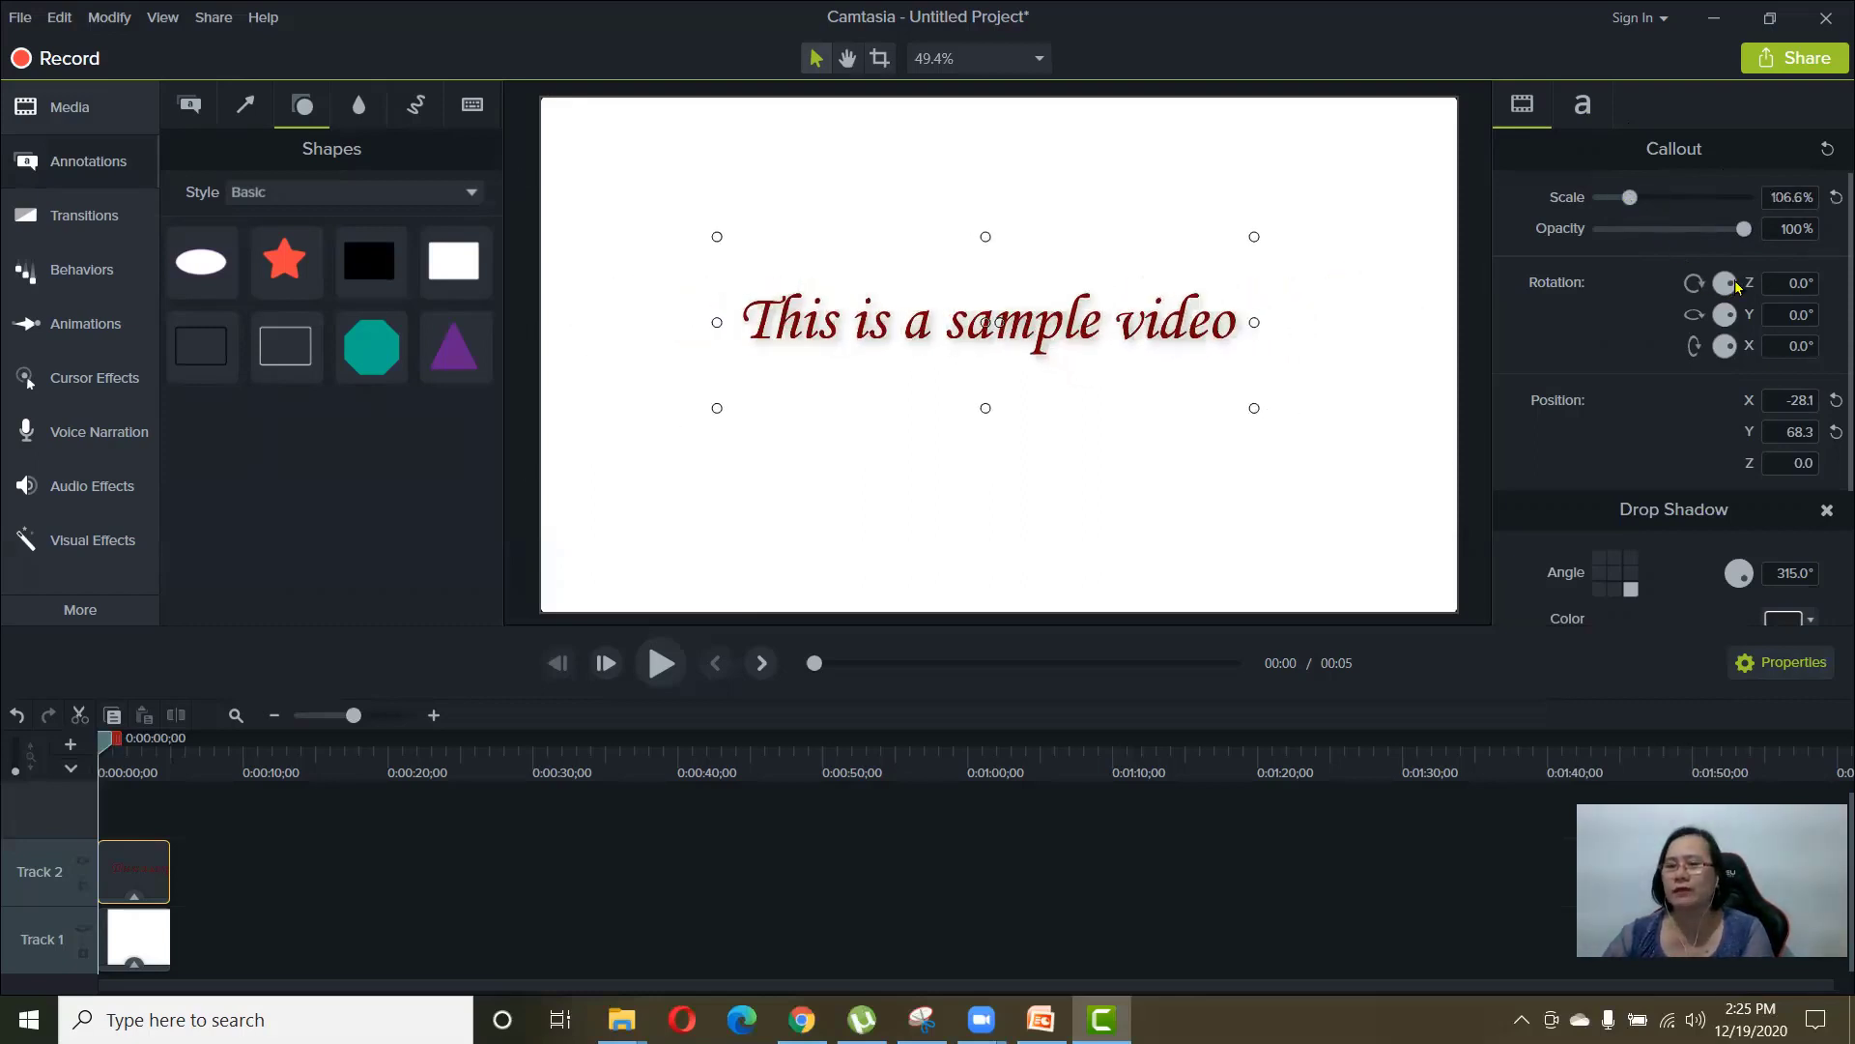
drag(1737, 287, 1736, 292)
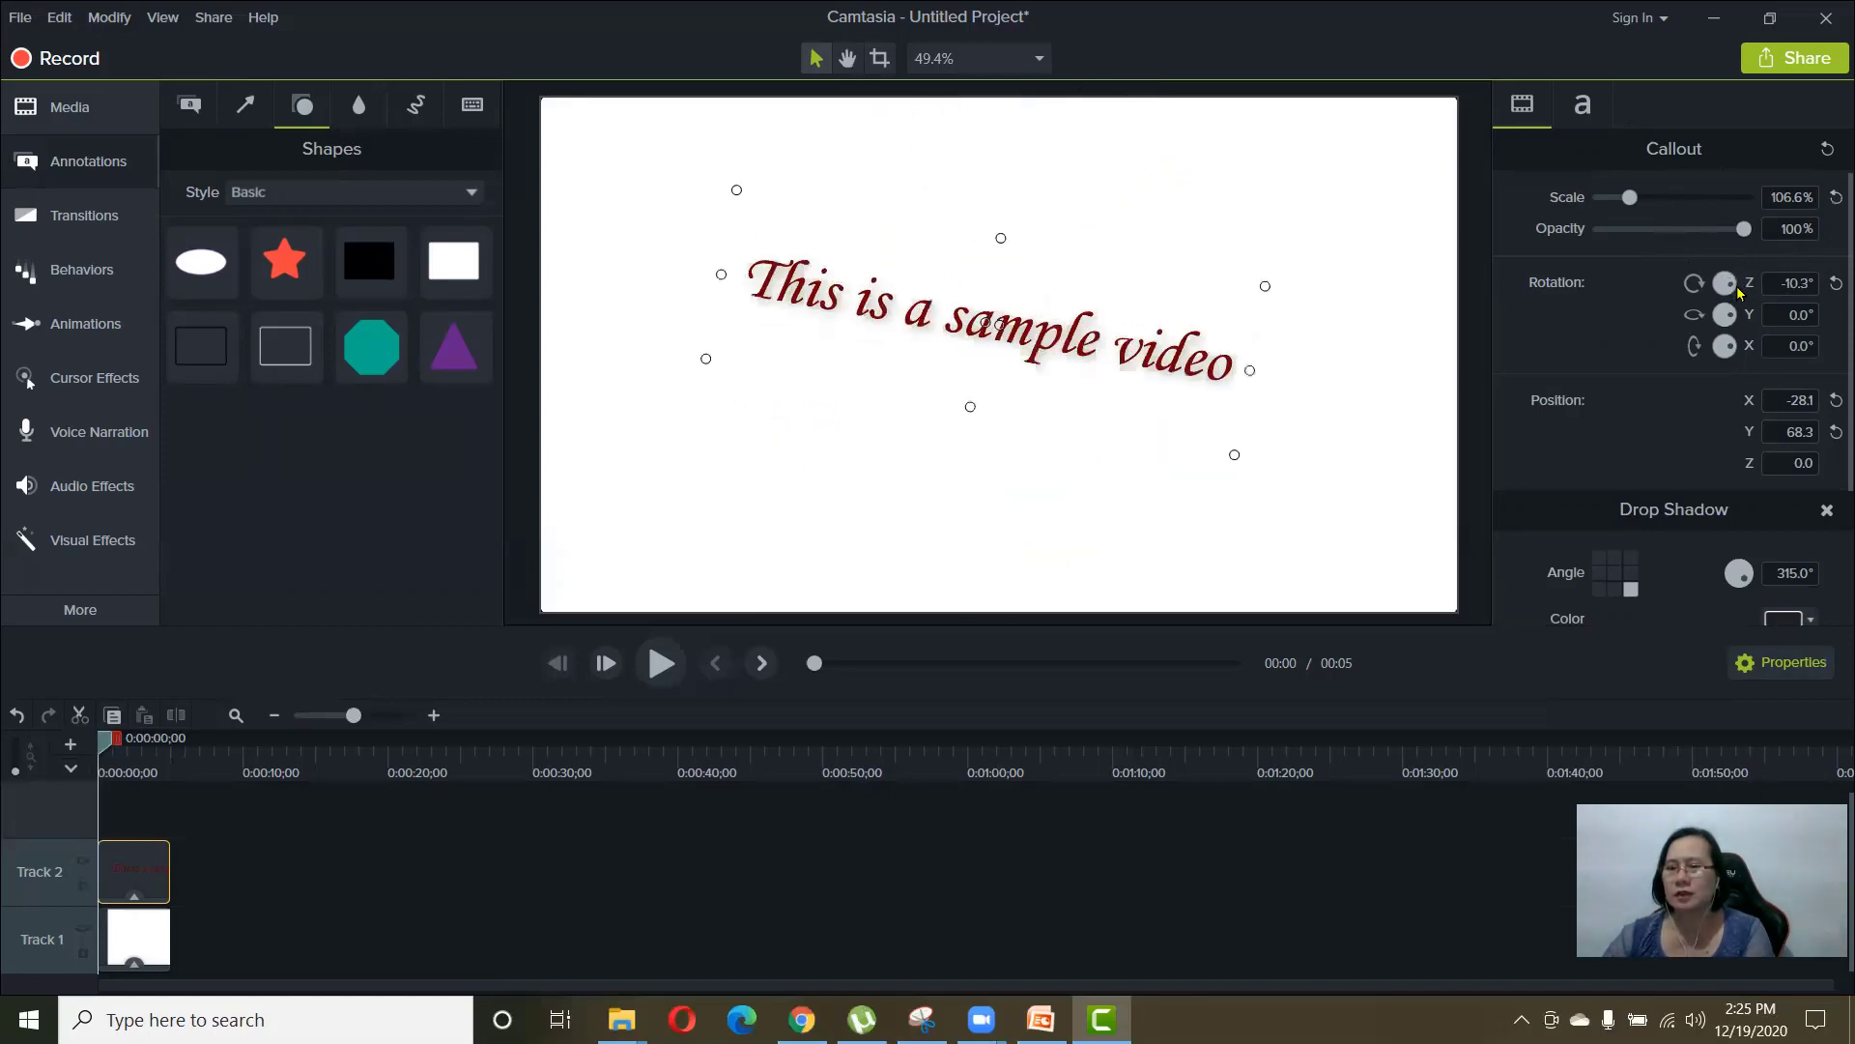
- Reset the title callout's X and Y position to 0 and remove its Z rotation
click(1832, 399)
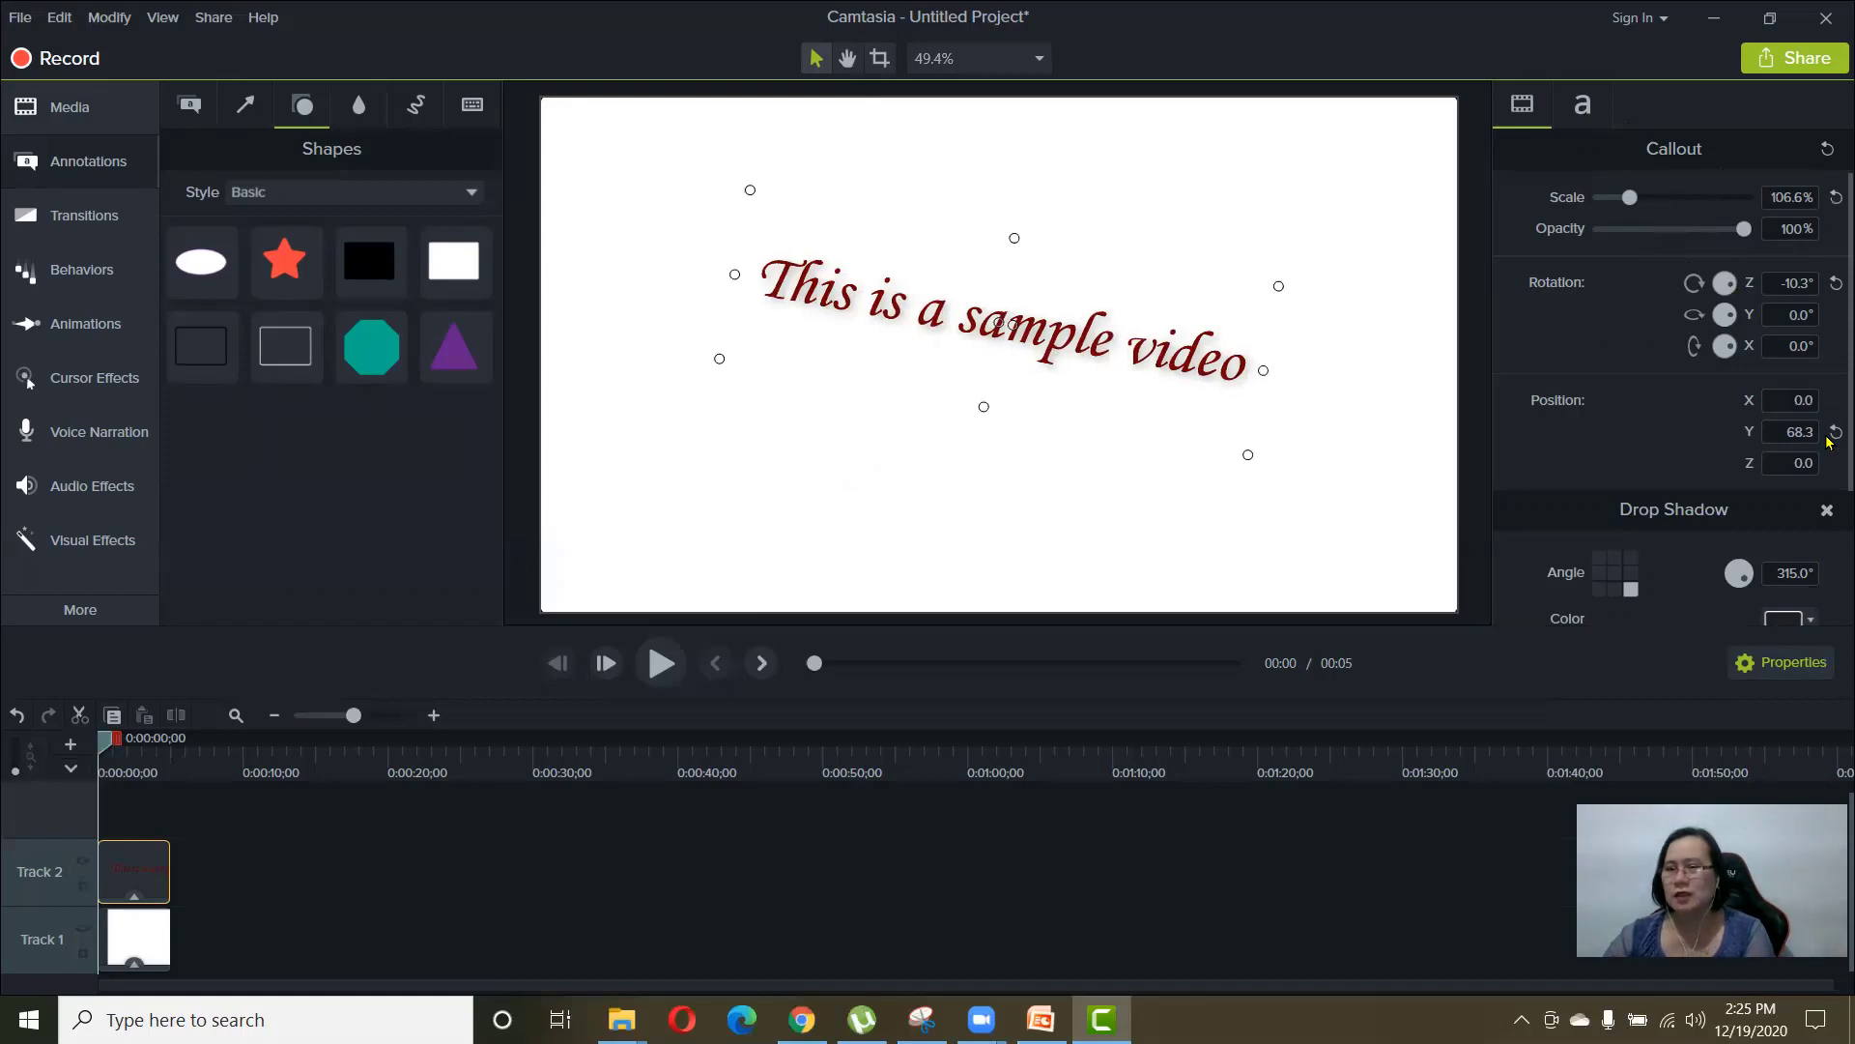
click(1833, 433)
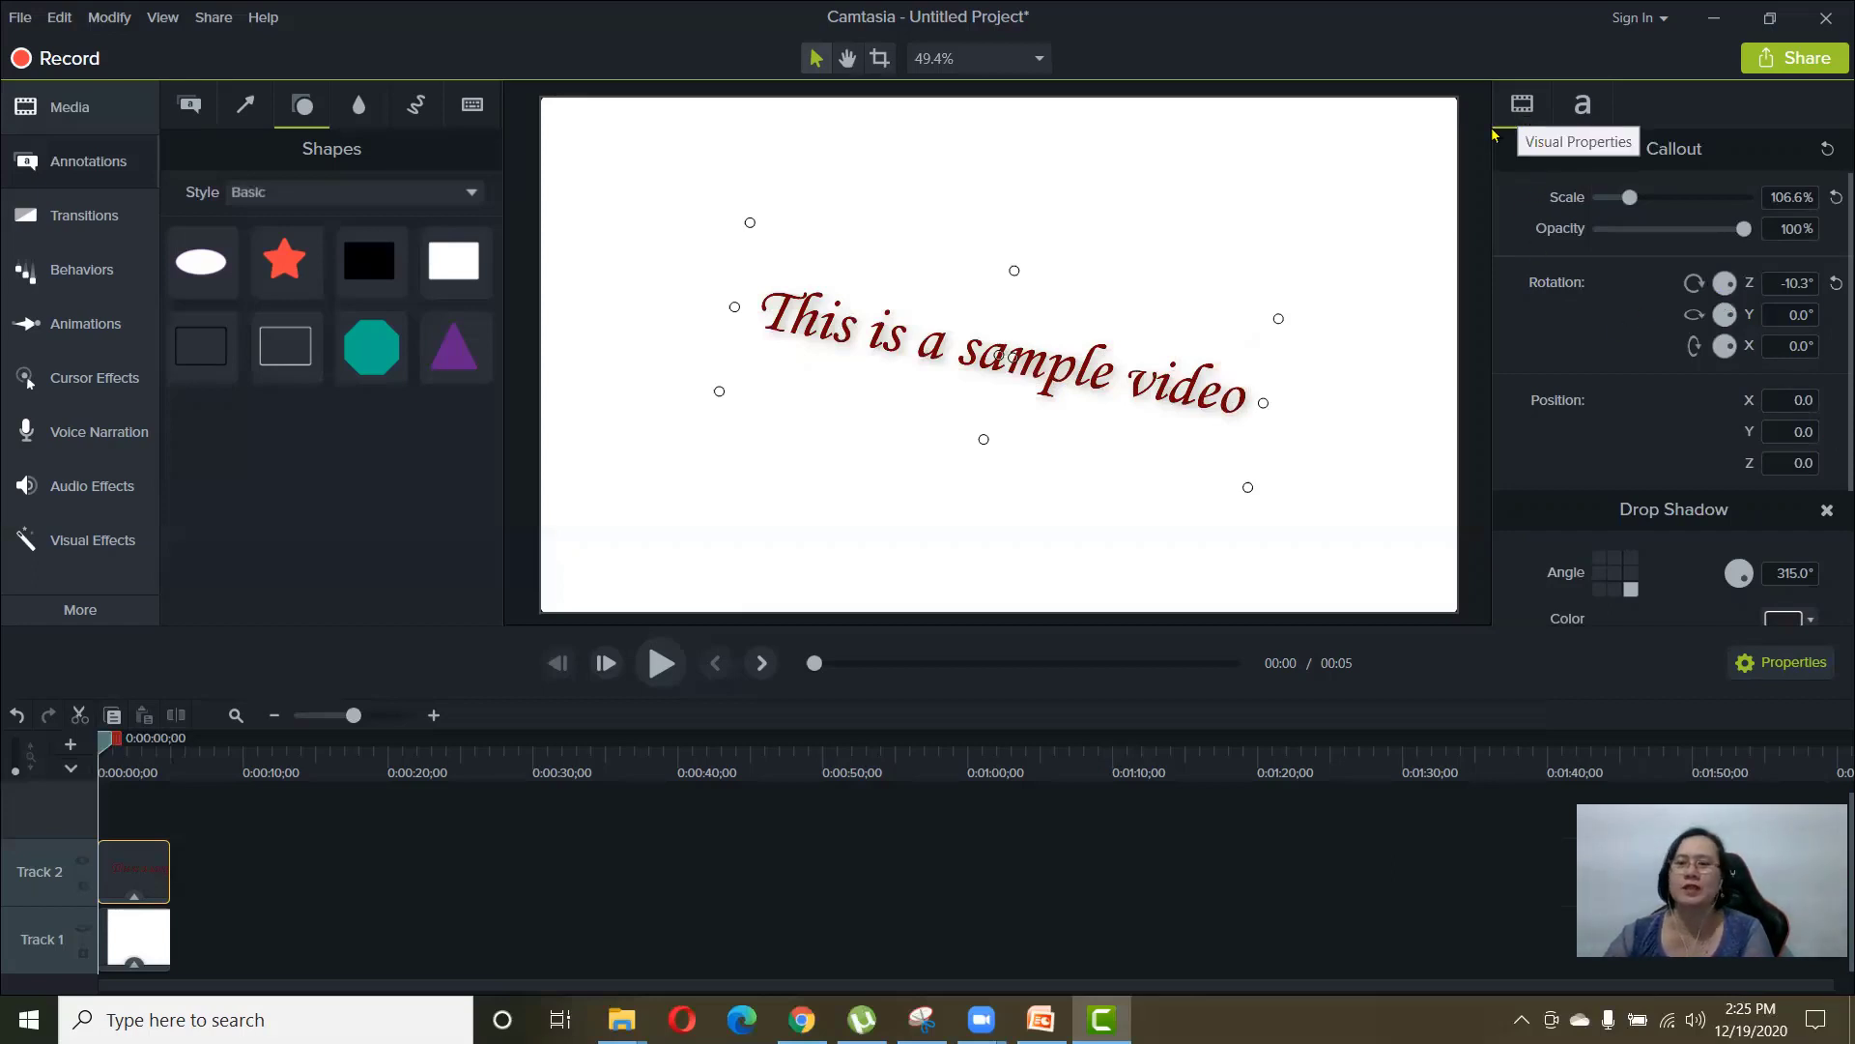
key(ctrl+z)
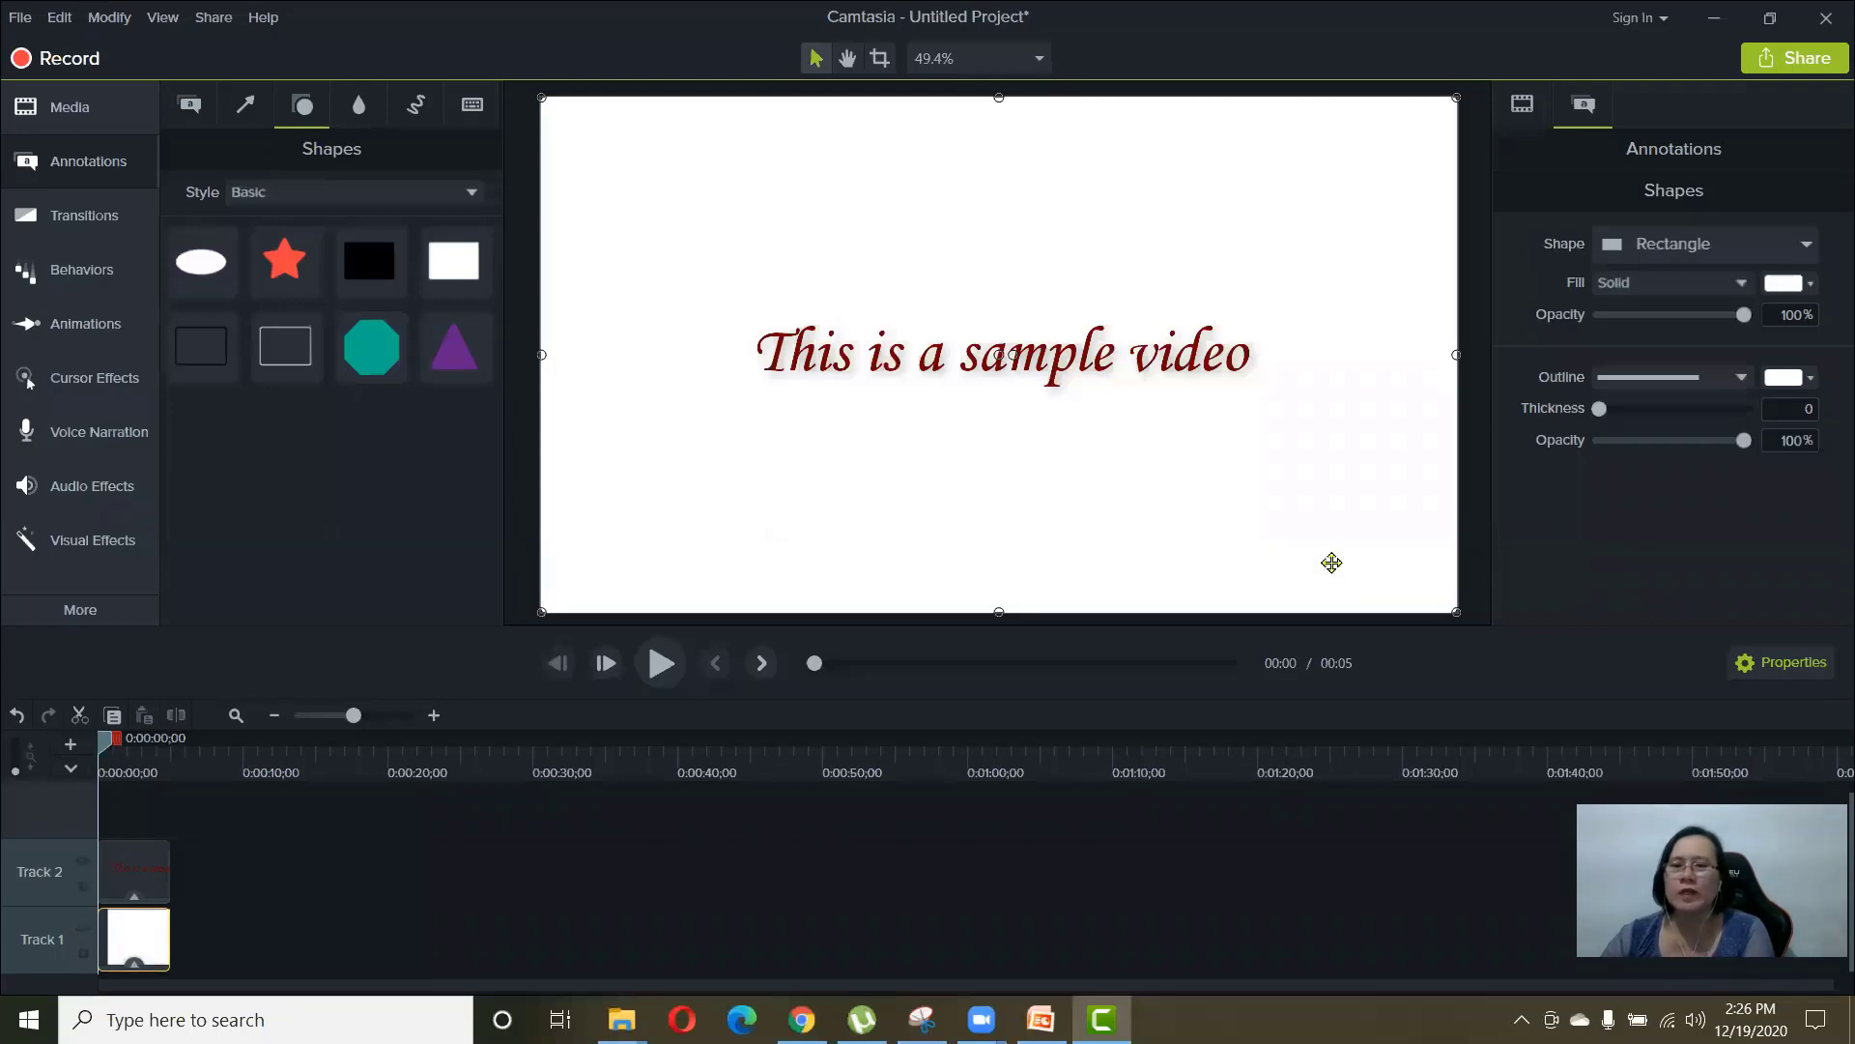
- Change the background rectangle's solid fill color to light pink at 100% opacity
mouse_move(1379, 136)
mouse_down()
mouse_move(1387, 190)
mouse_move(1383, 142)
mouse_up()
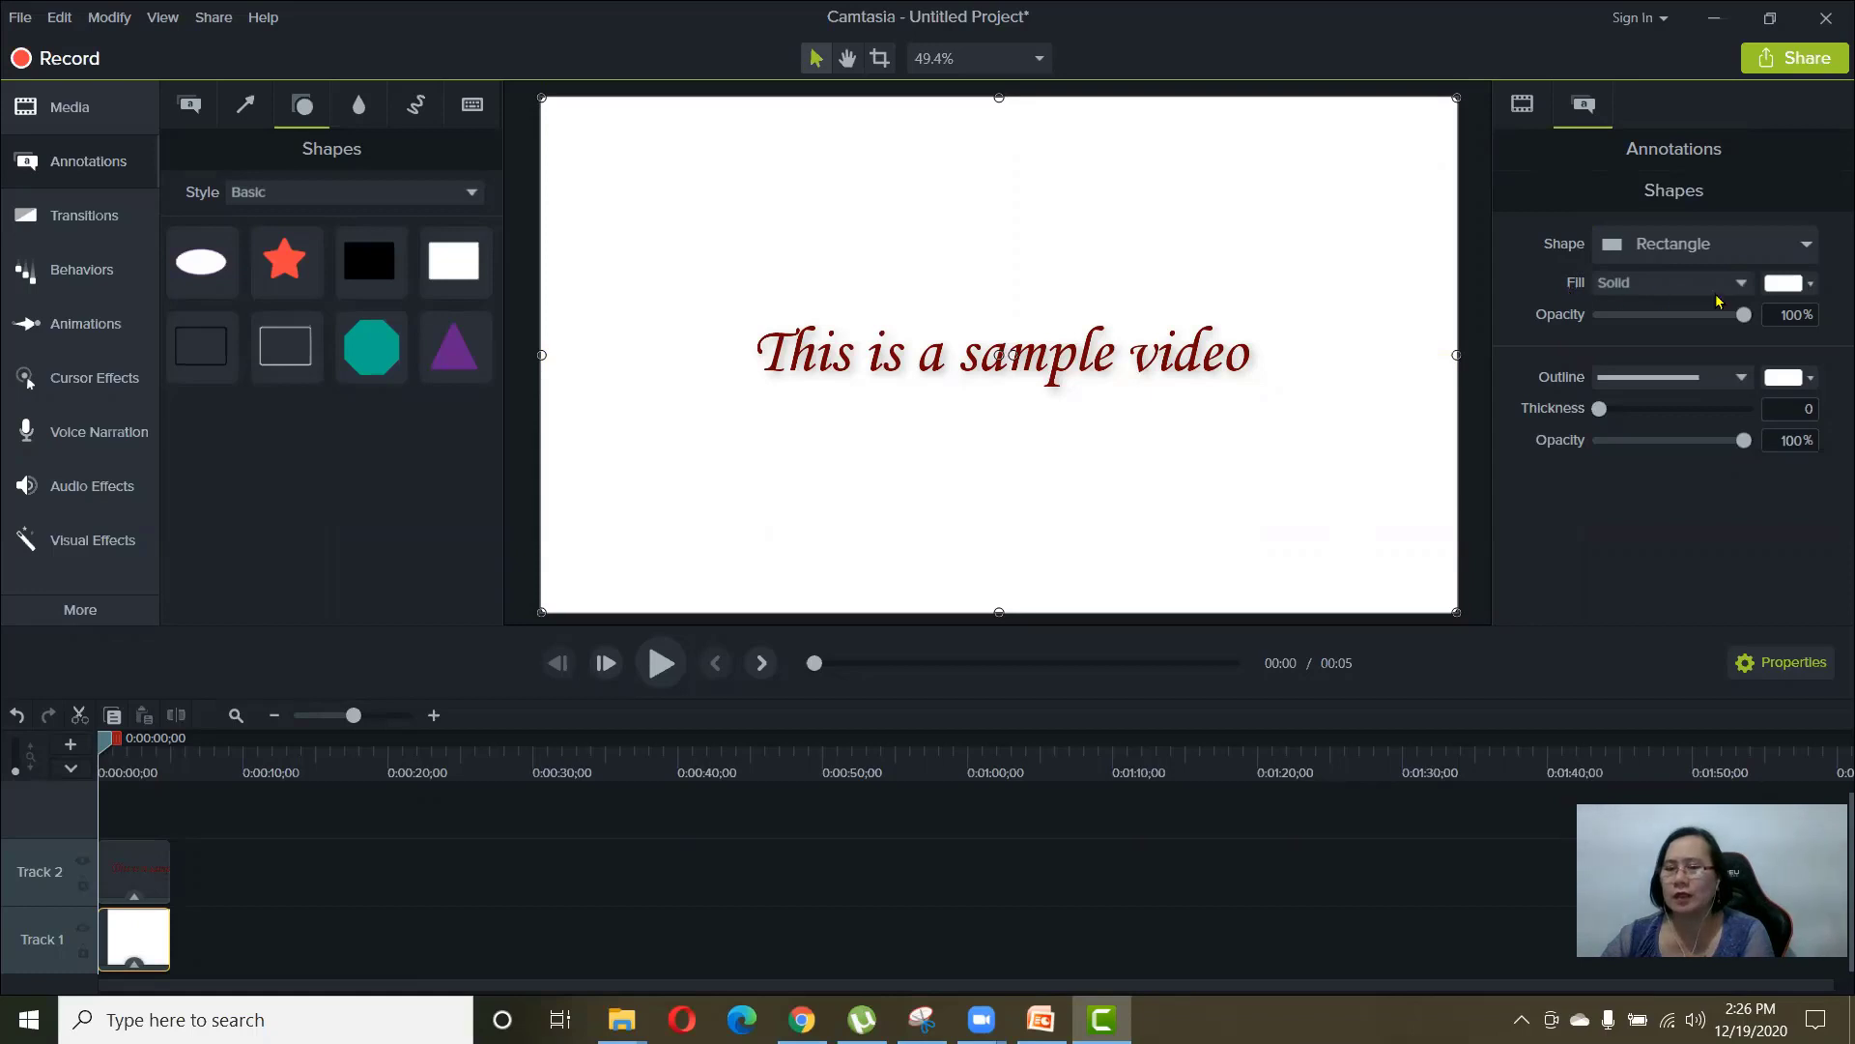
click(1808, 284)
mouse_move(1727, 453)
mouse_down()
mouse_move(1744, 417)
mouse_move(1617, 407)
mouse_move(1629, 427)
mouse_move(1613, 410)
mouse_move(1657, 396)
mouse_move(1635, 394)
mouse_up()
click(1588, 481)
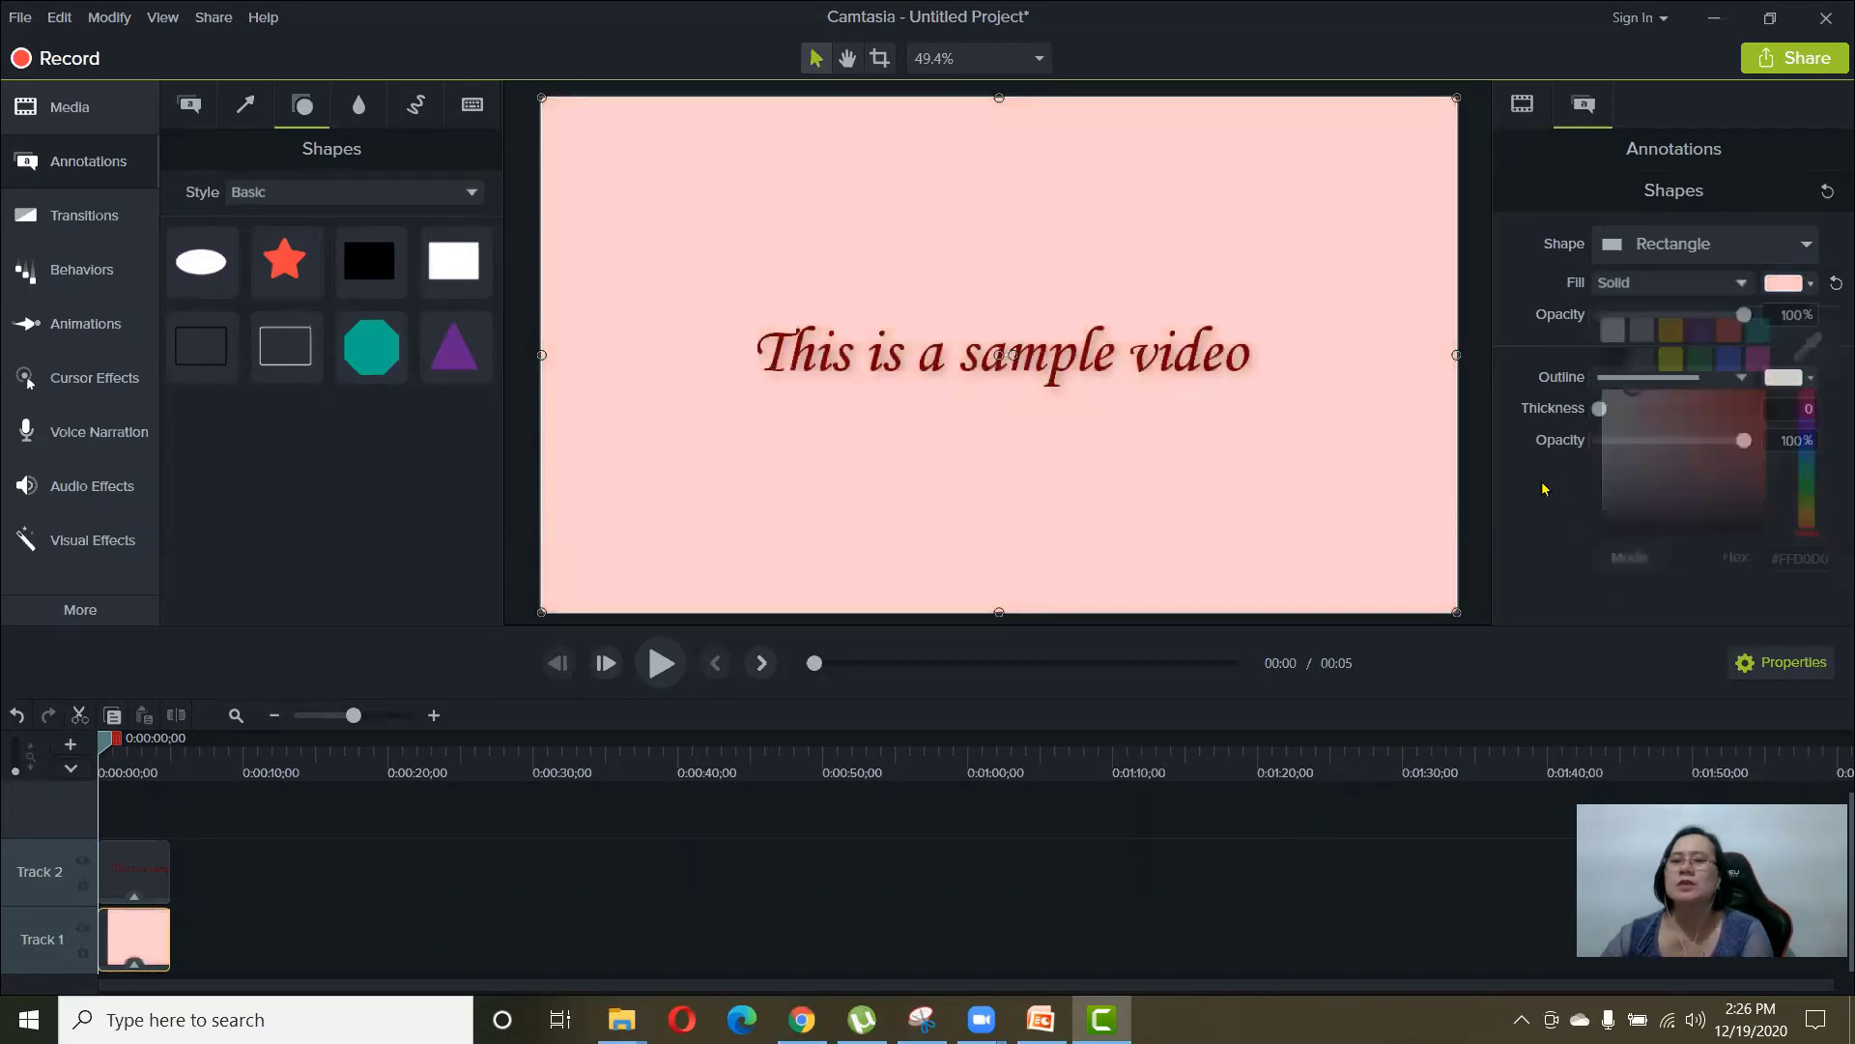
mouse_move(1744, 317)
mouse_down()
mouse_move(1650, 321)
mouse_move(1765, 320)
mouse_up()
- Give the background rectangle a dotted white outline with thickness 6 and 100% opacity
click(1751, 379)
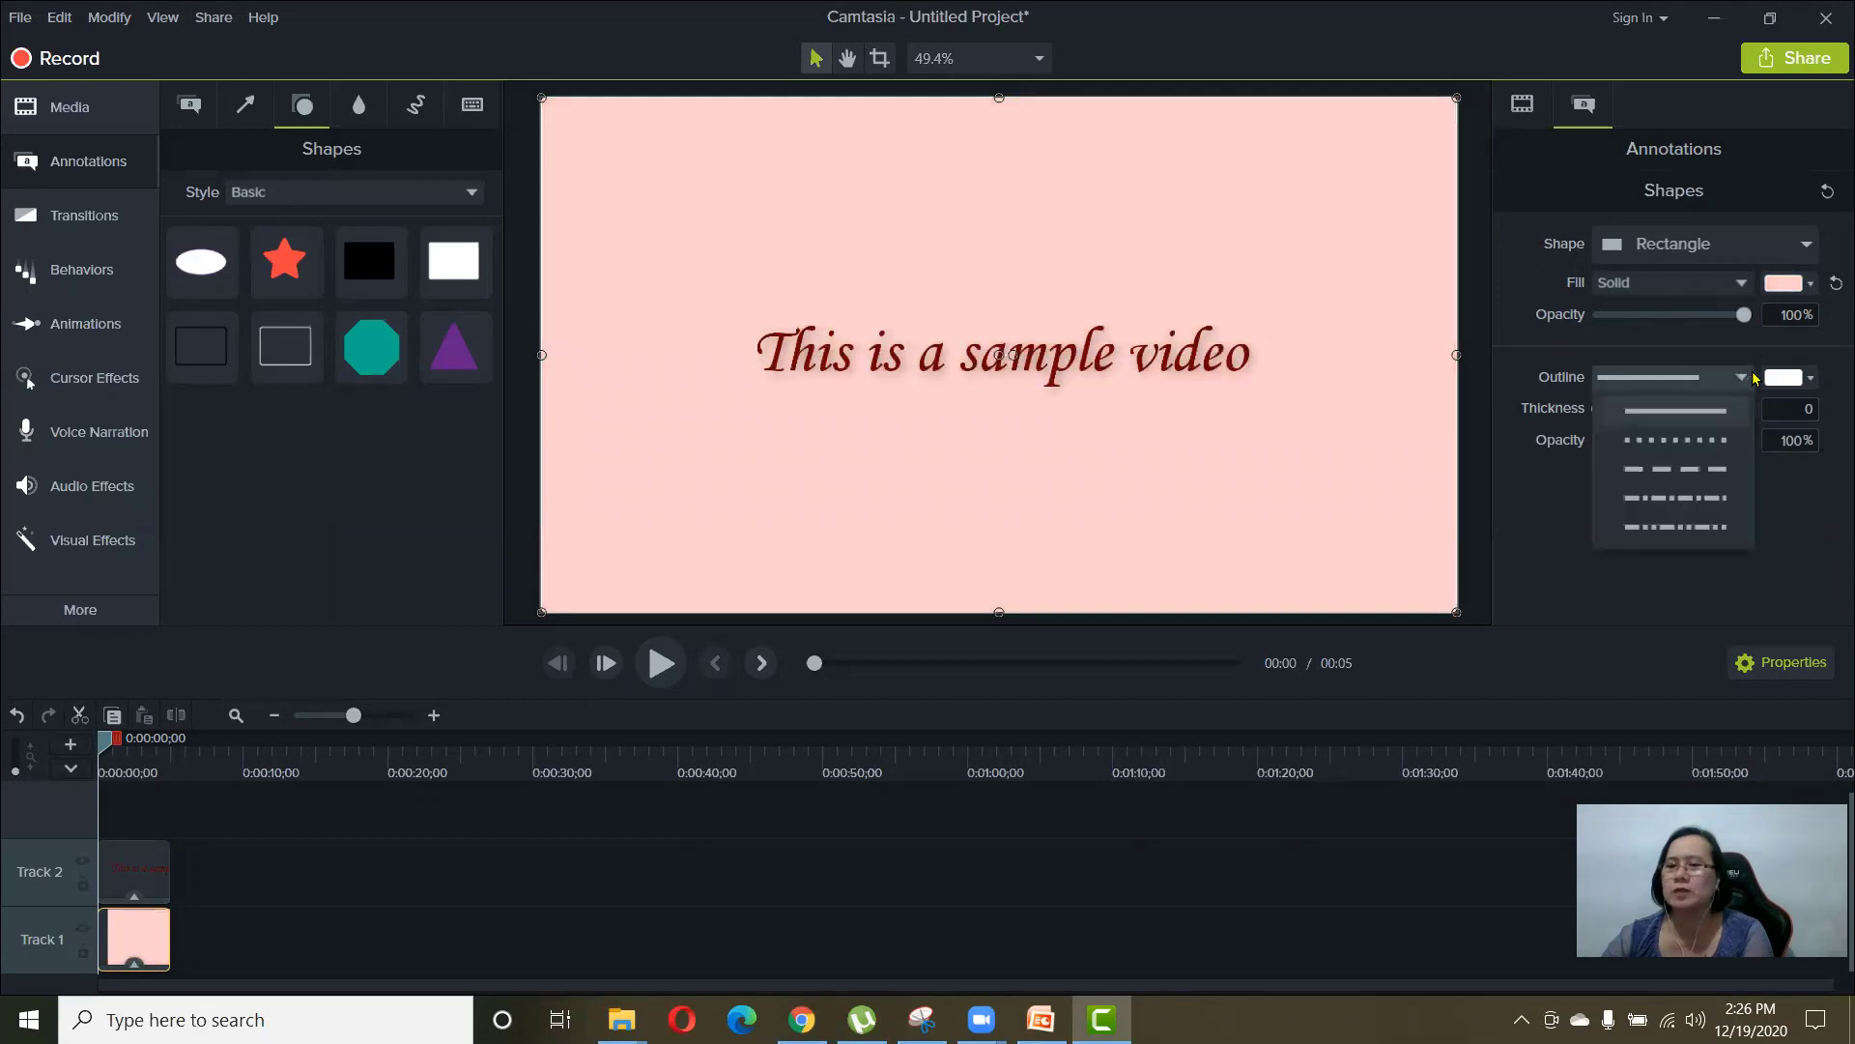
click(1714, 441)
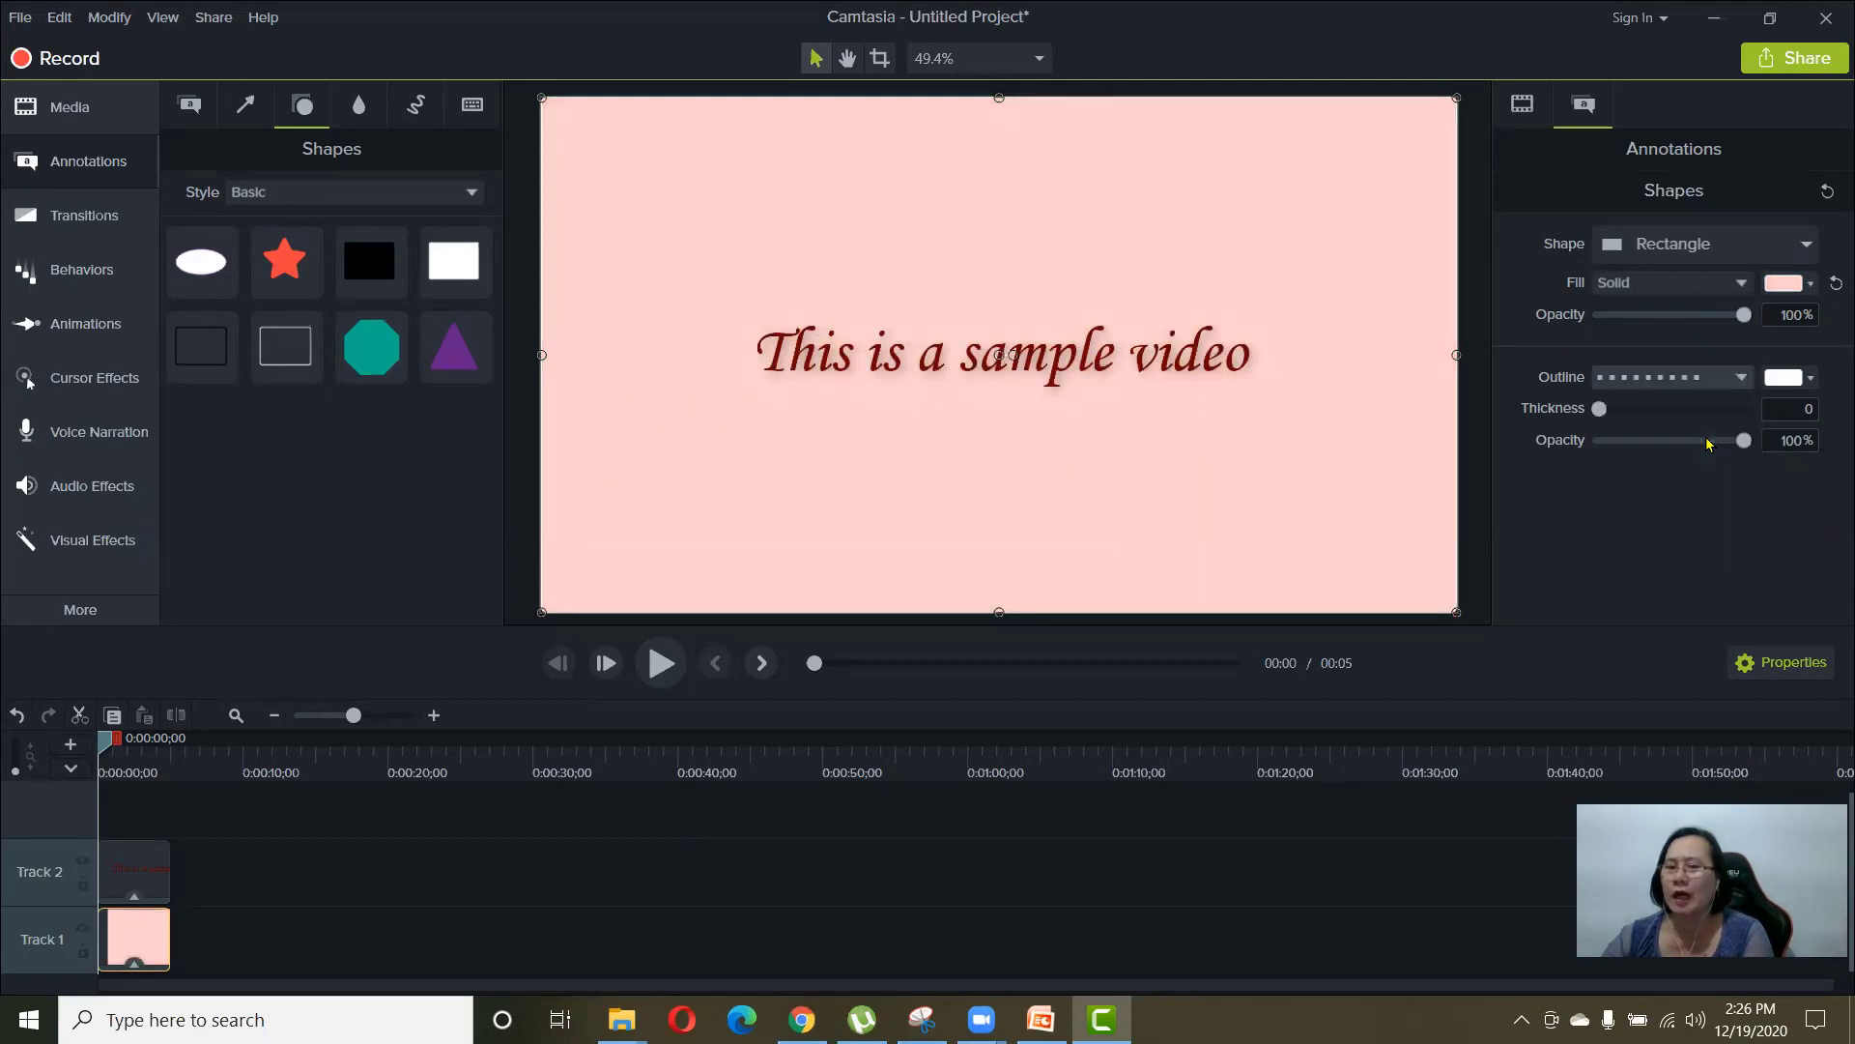
click(1742, 379)
click(1742, 379)
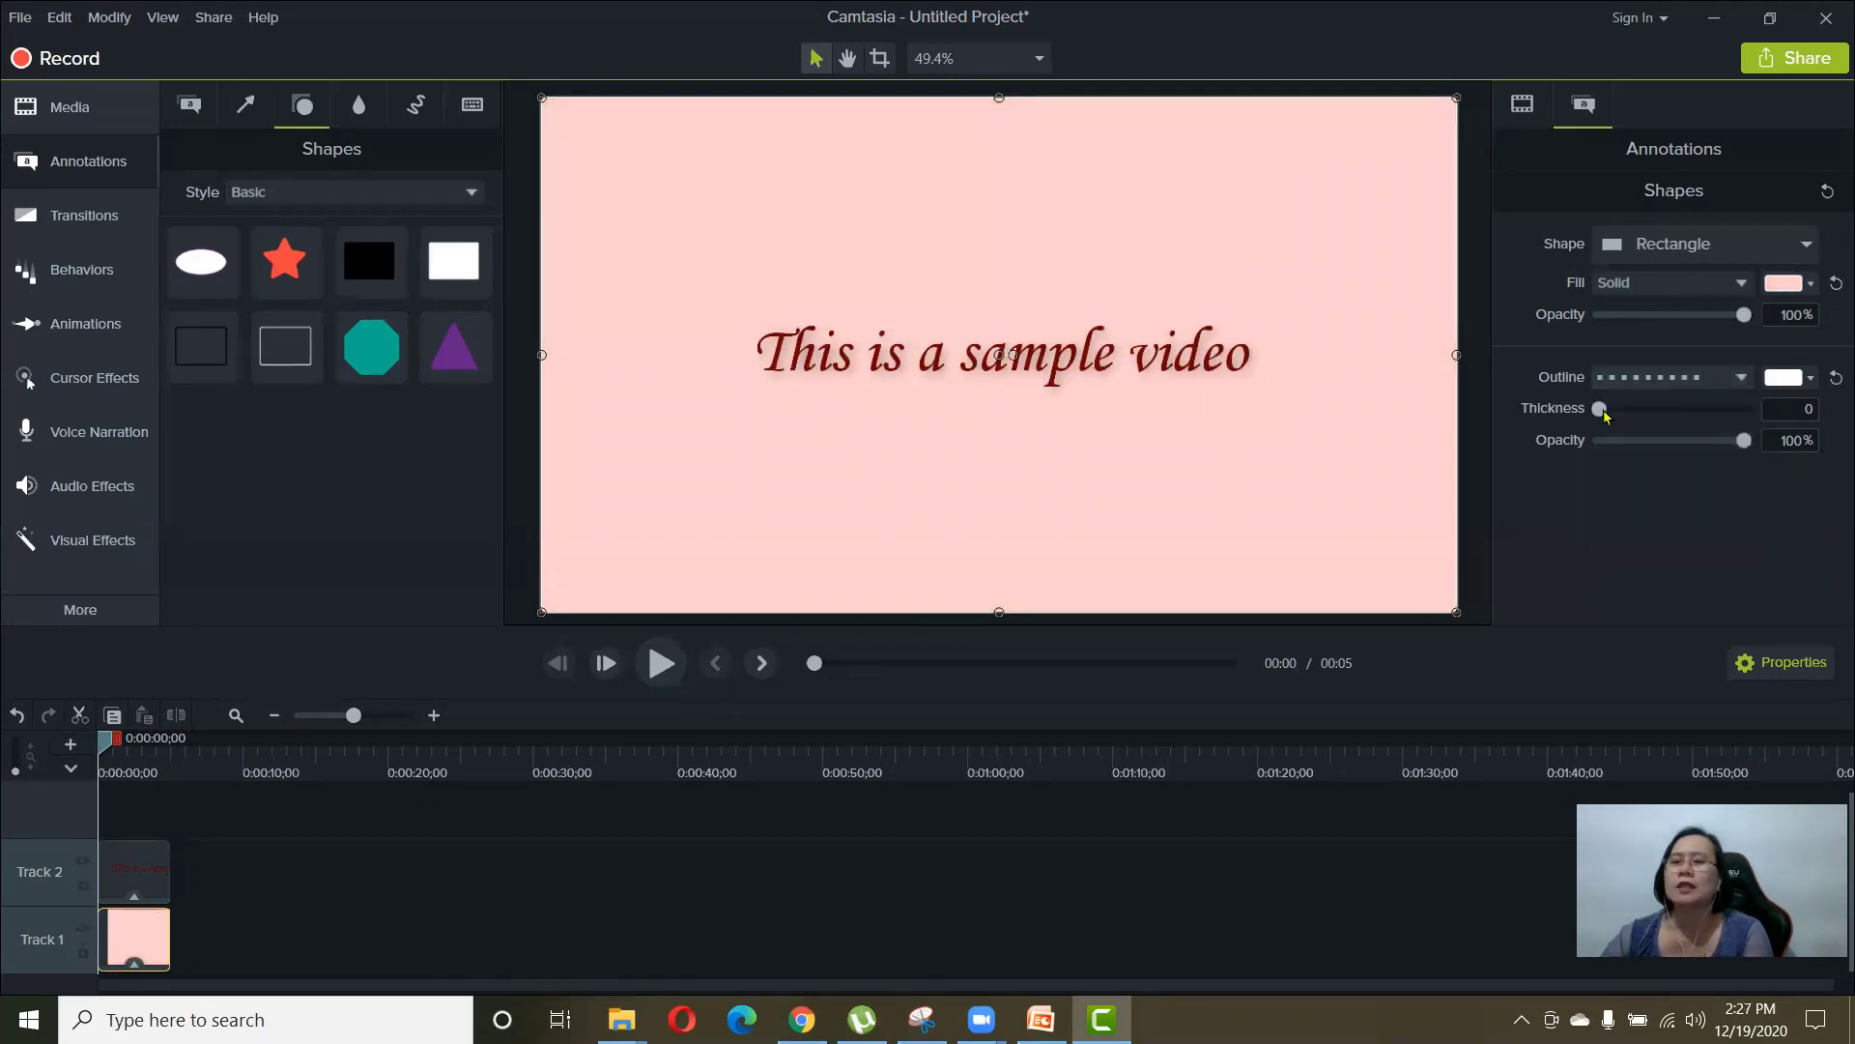
drag(1603, 411, 1607, 408)
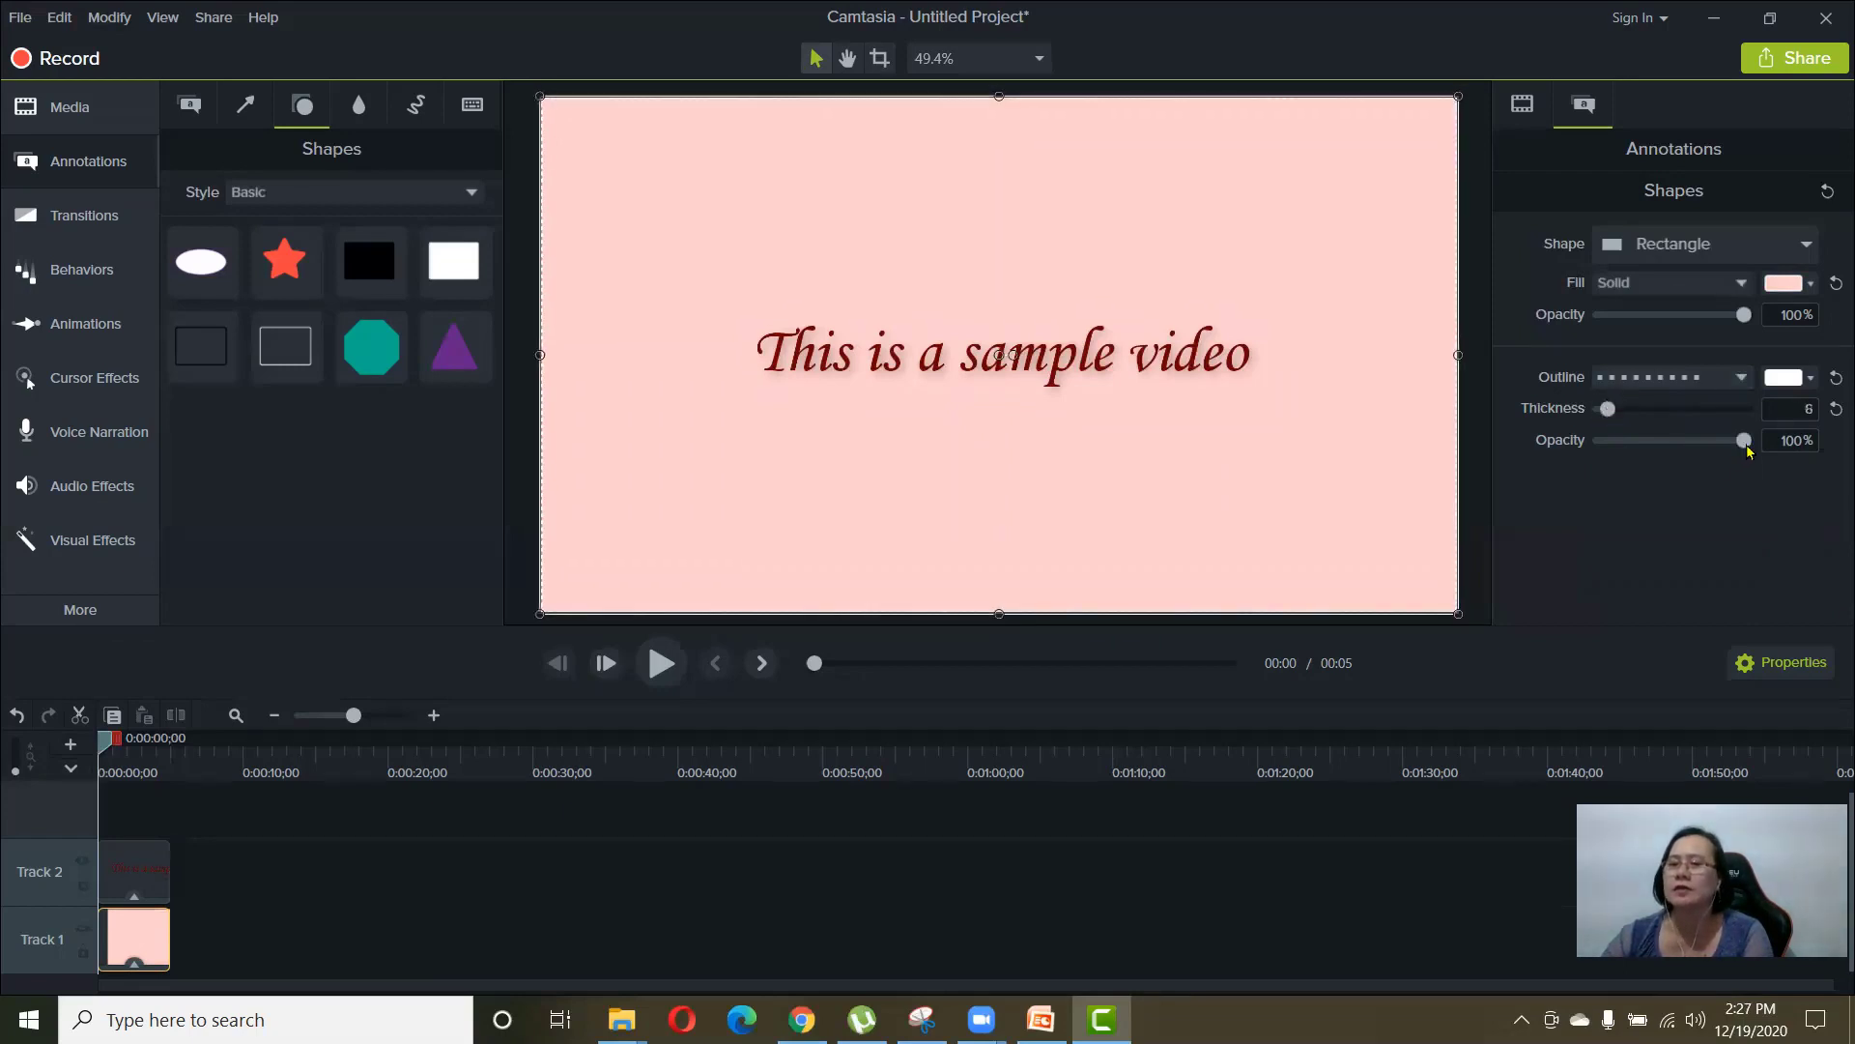
drag(1744, 442, 1805, 447)
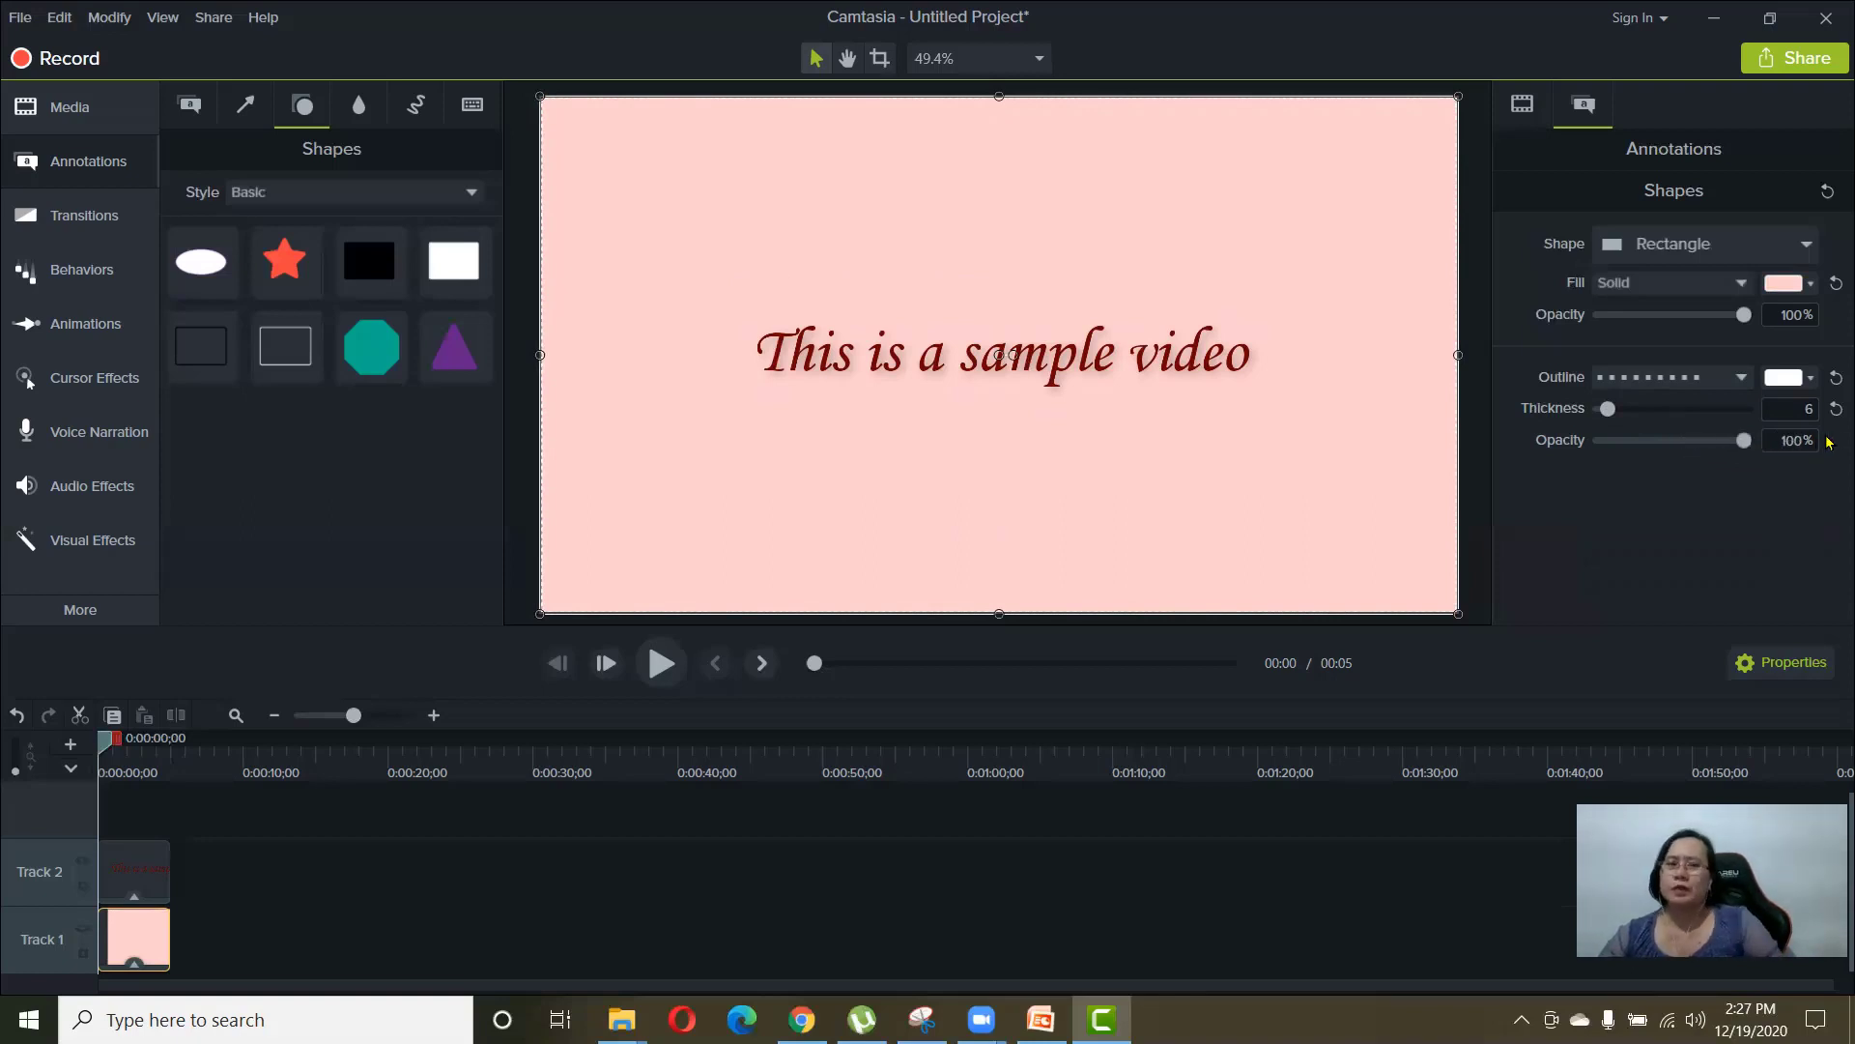
- Preview the title scene briefly from the start of the timeline and return the playhead to the beginning
click(982, 352)
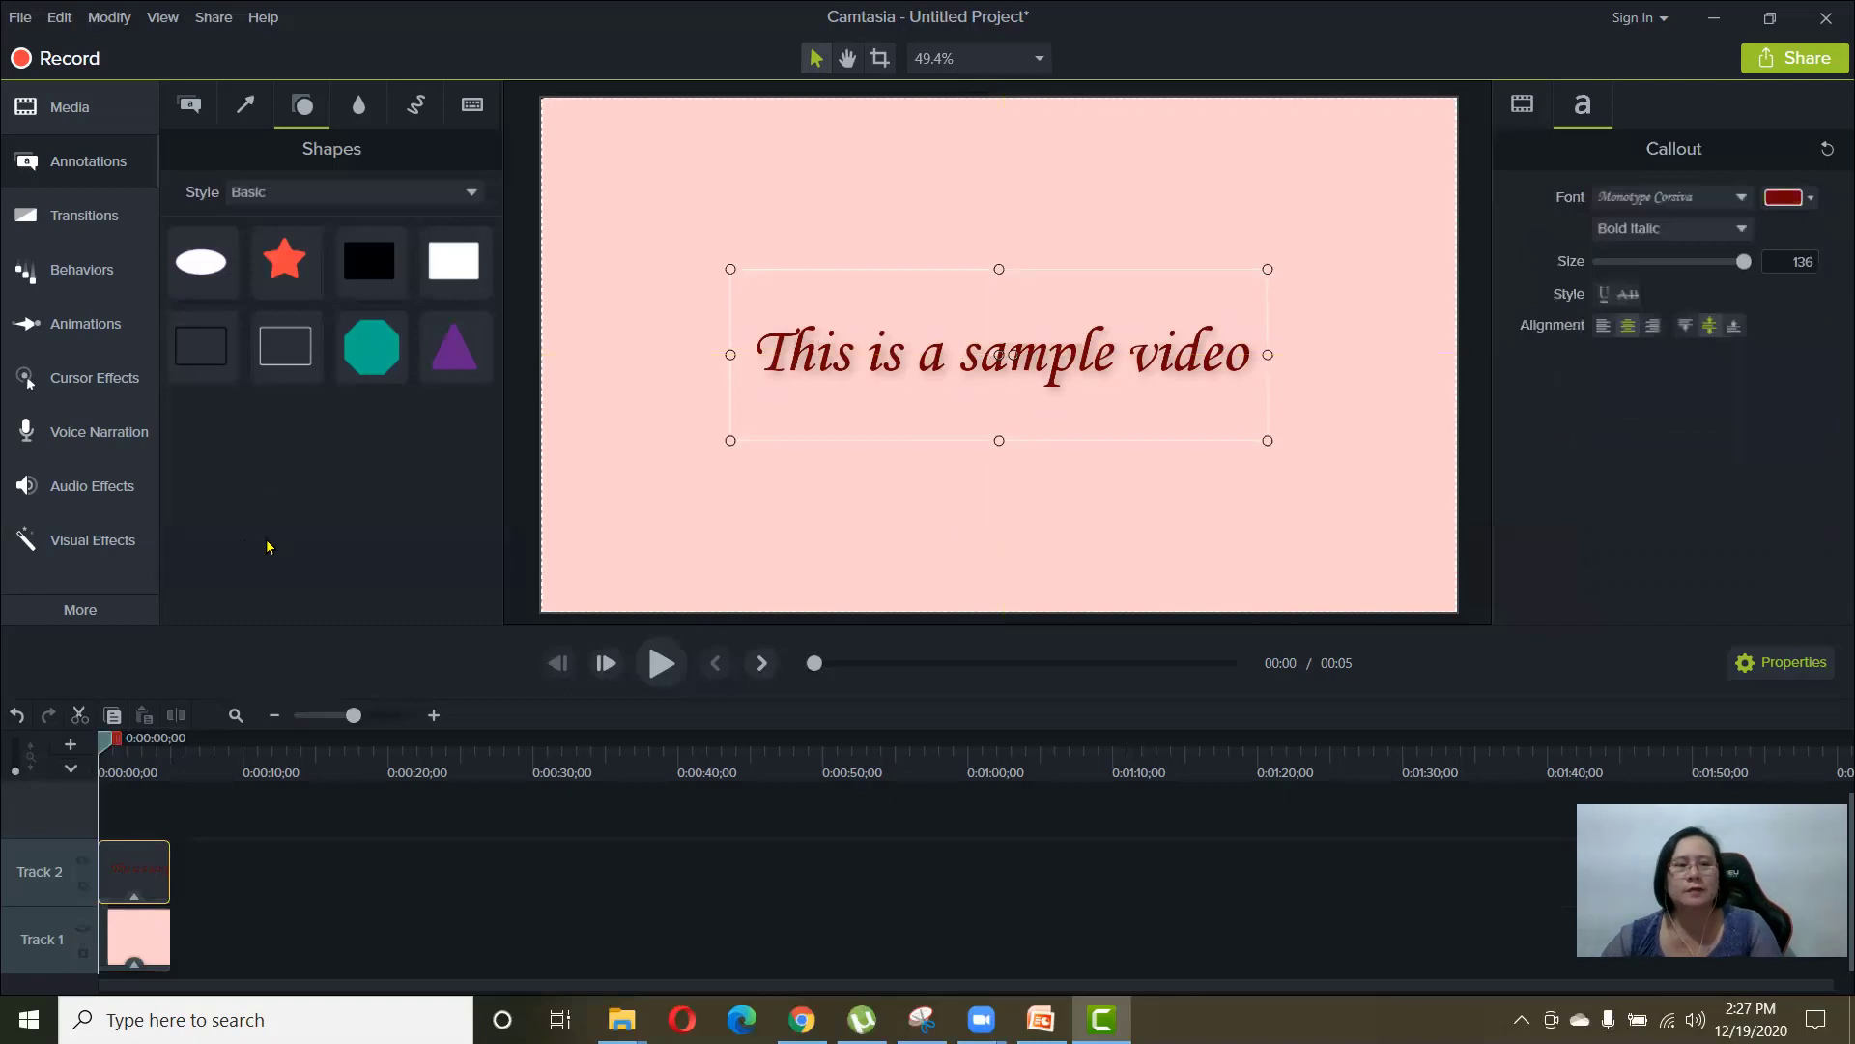
click(87, 117)
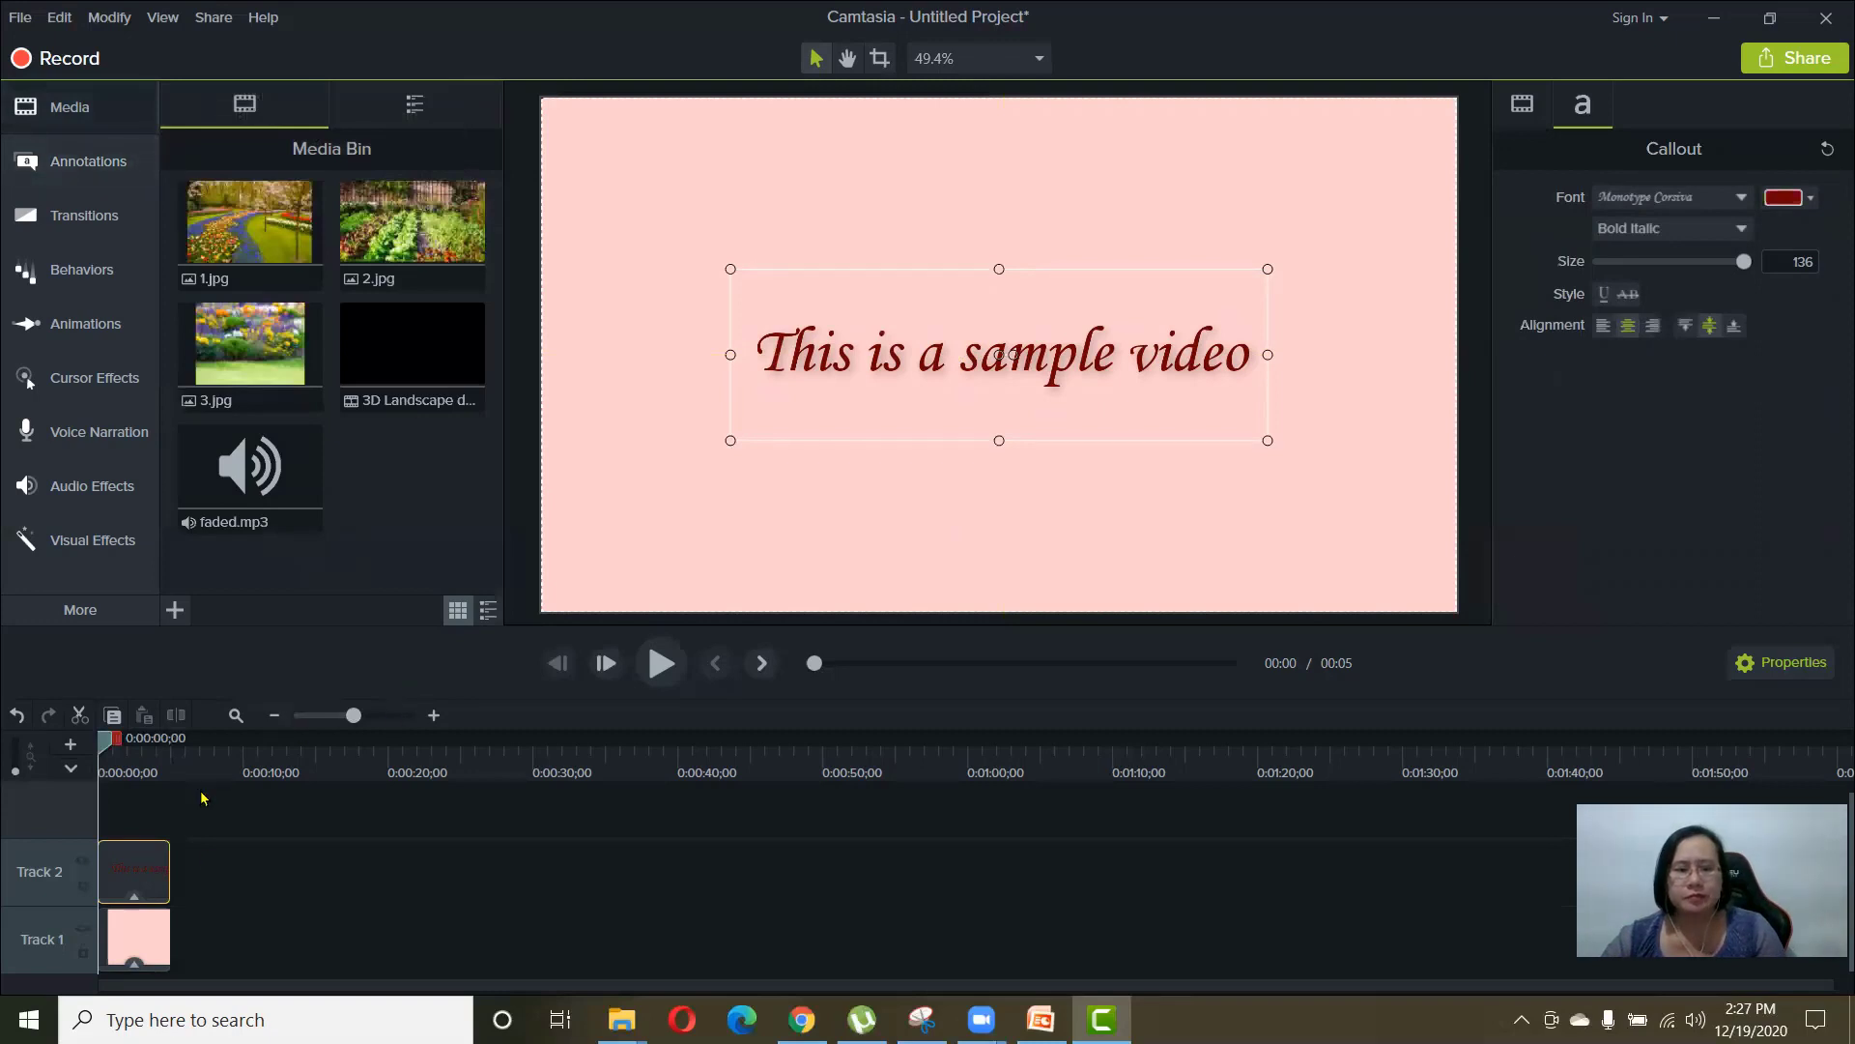
drag(107, 742, 69, 746)
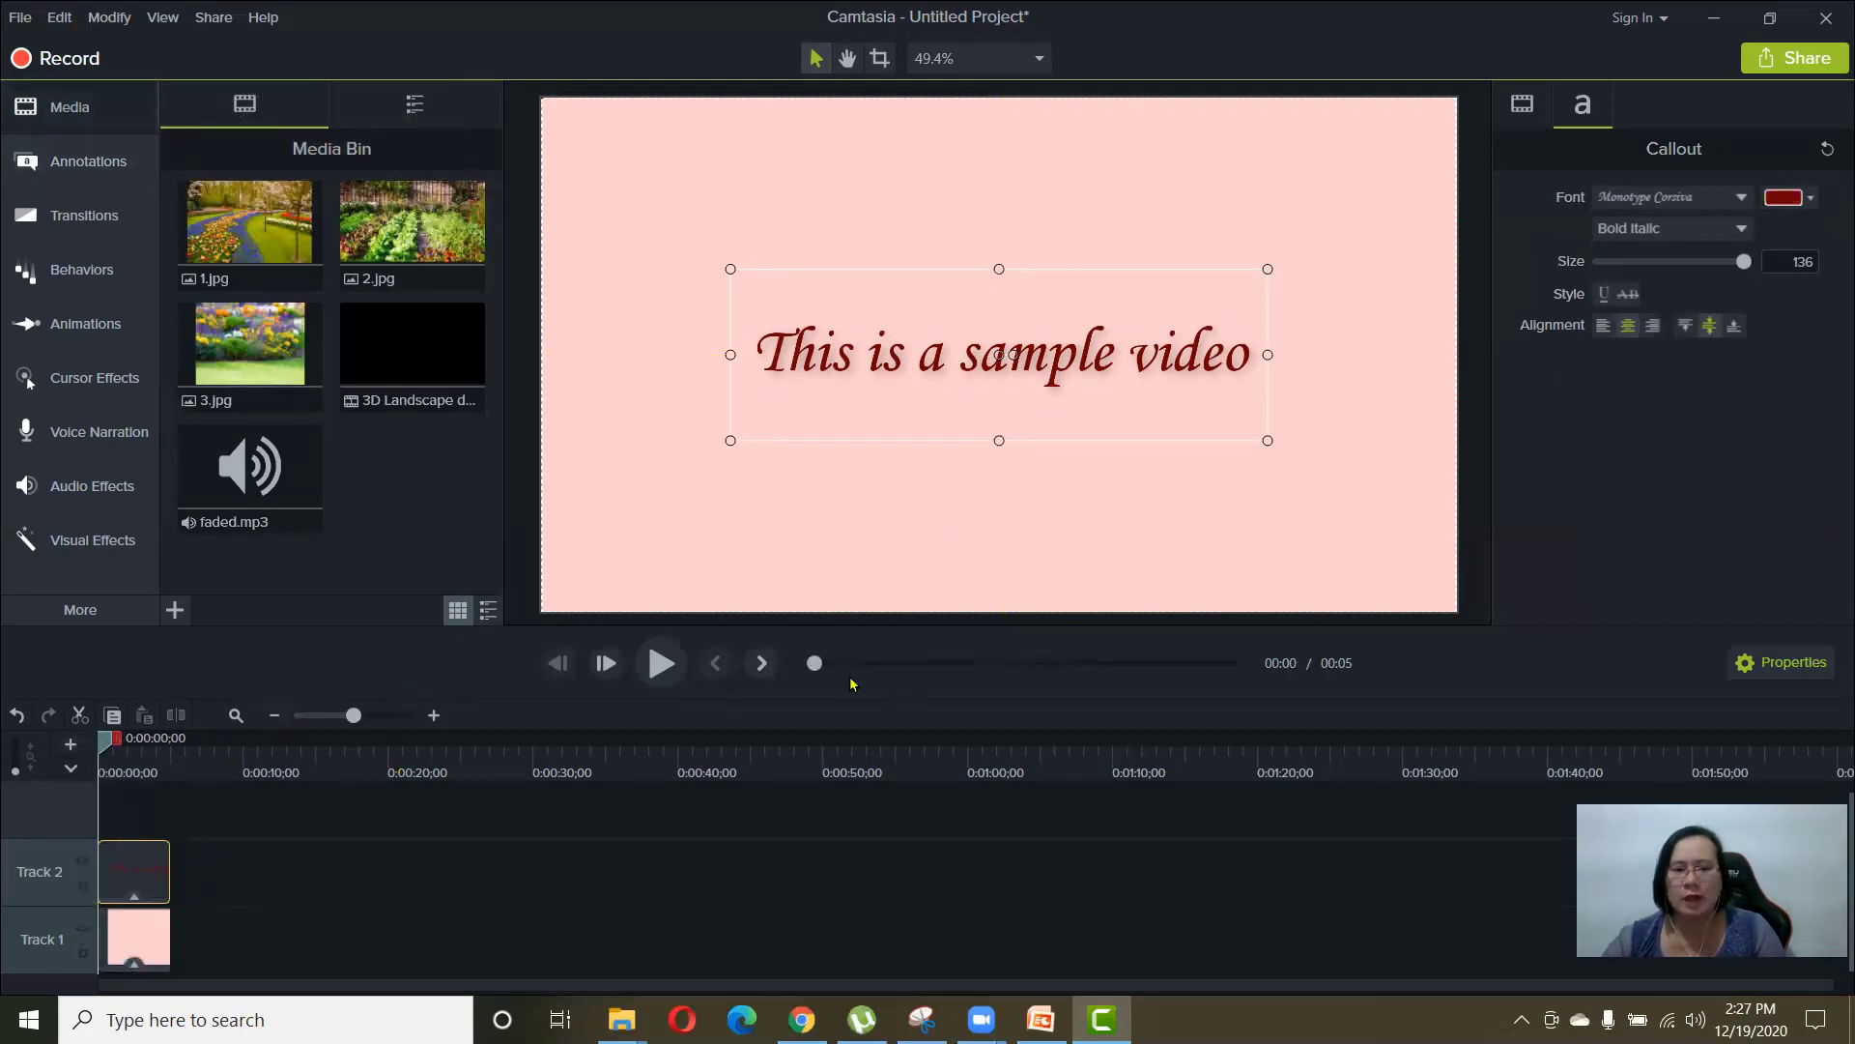
click(663, 671)
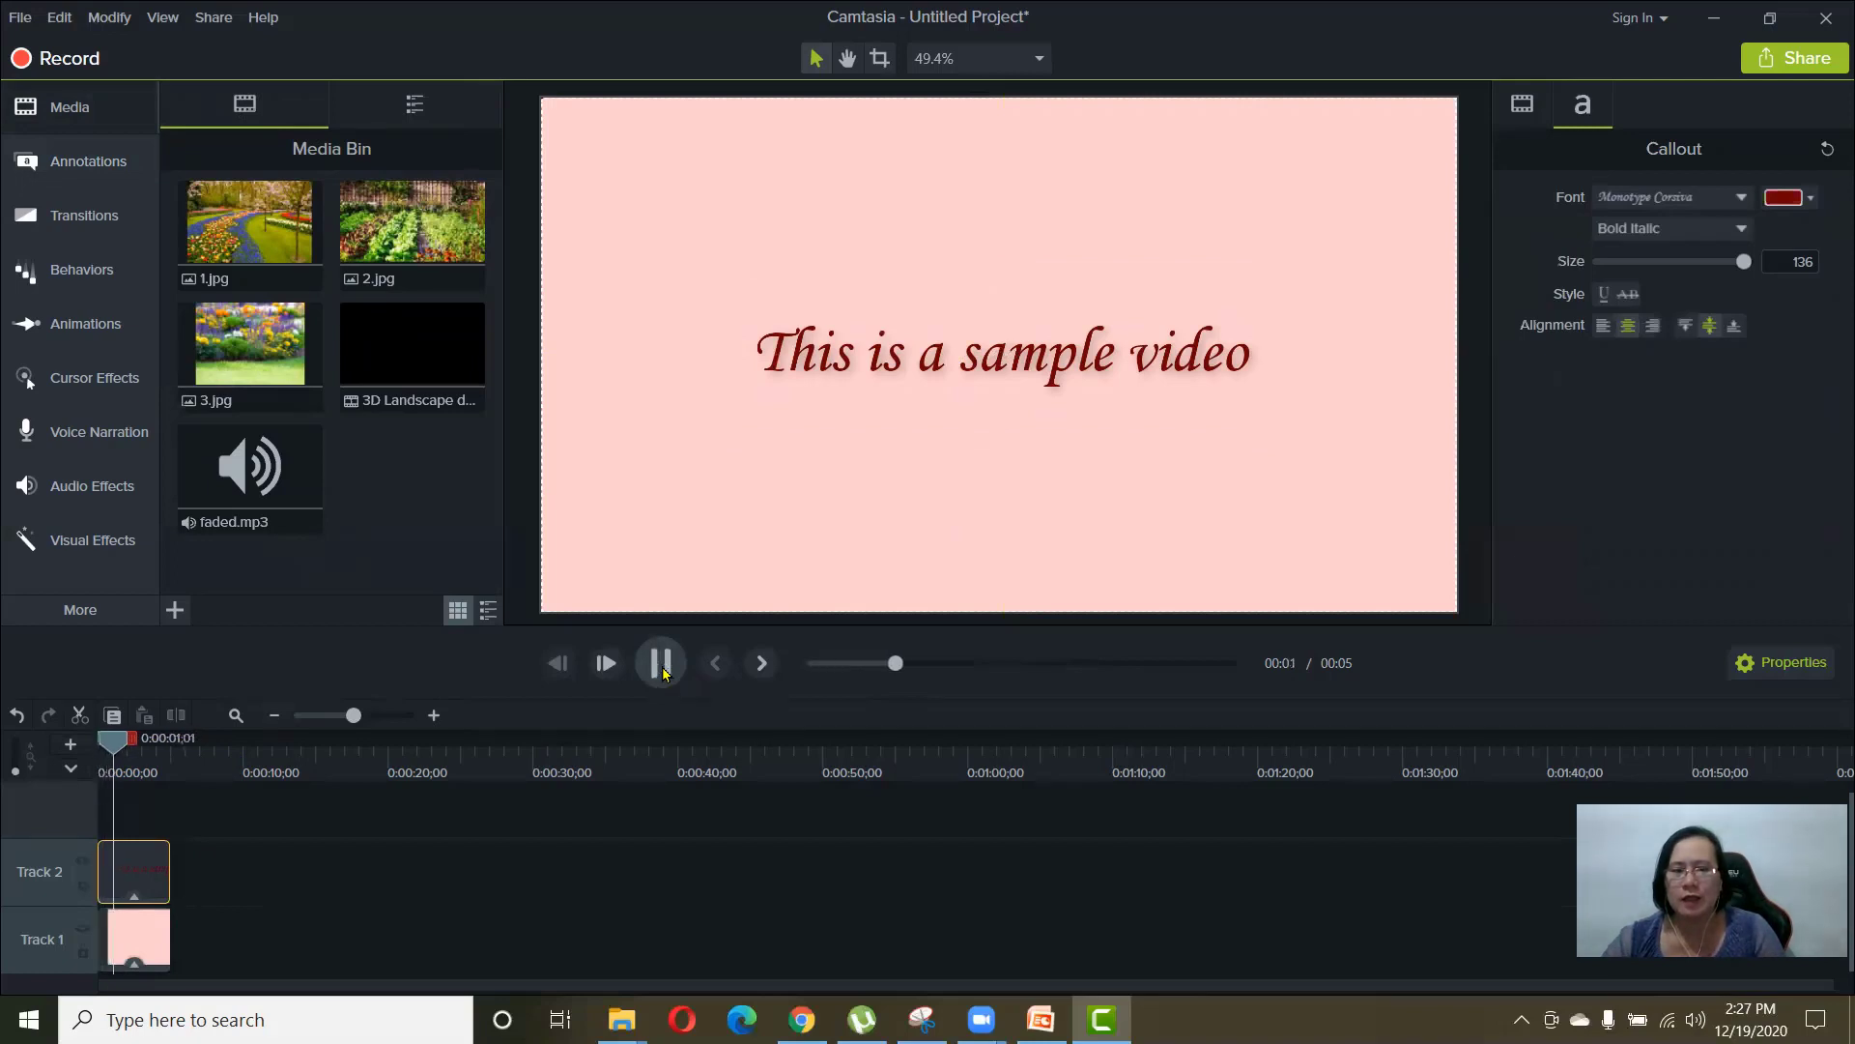
click(663, 670)
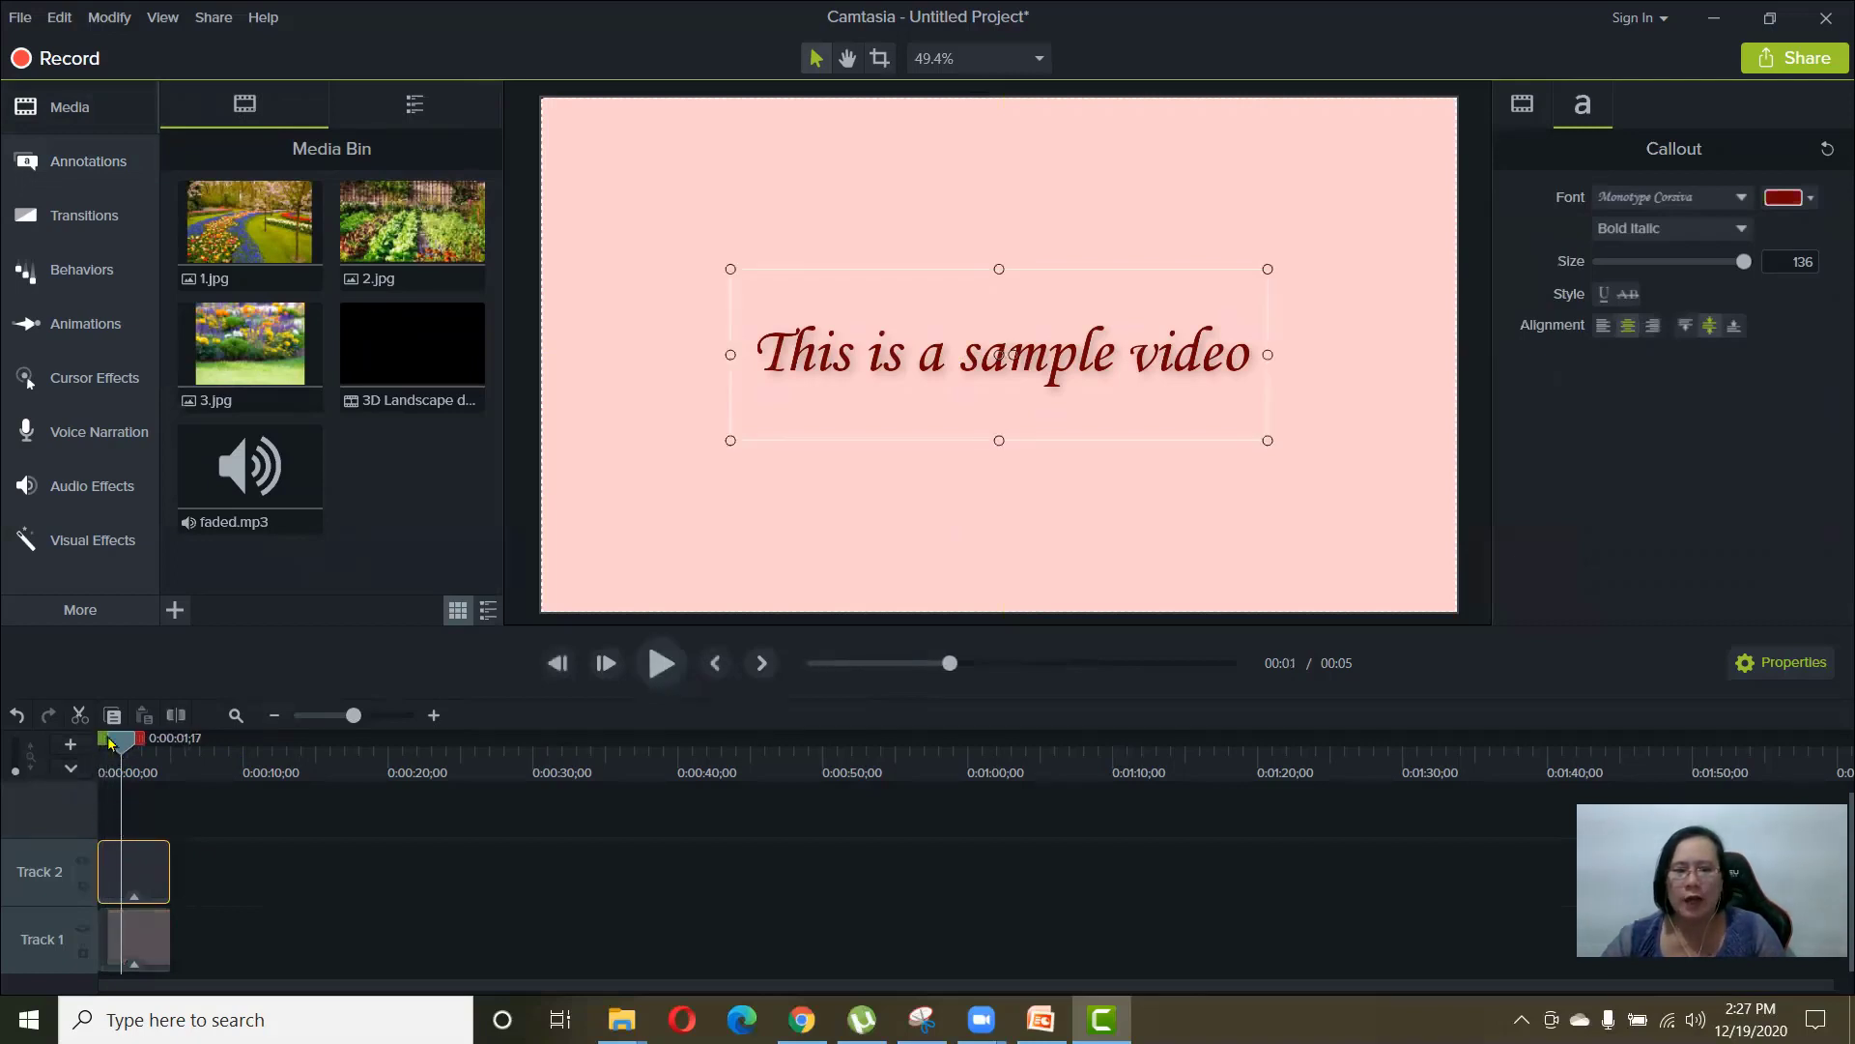
drag(109, 742, 63, 736)
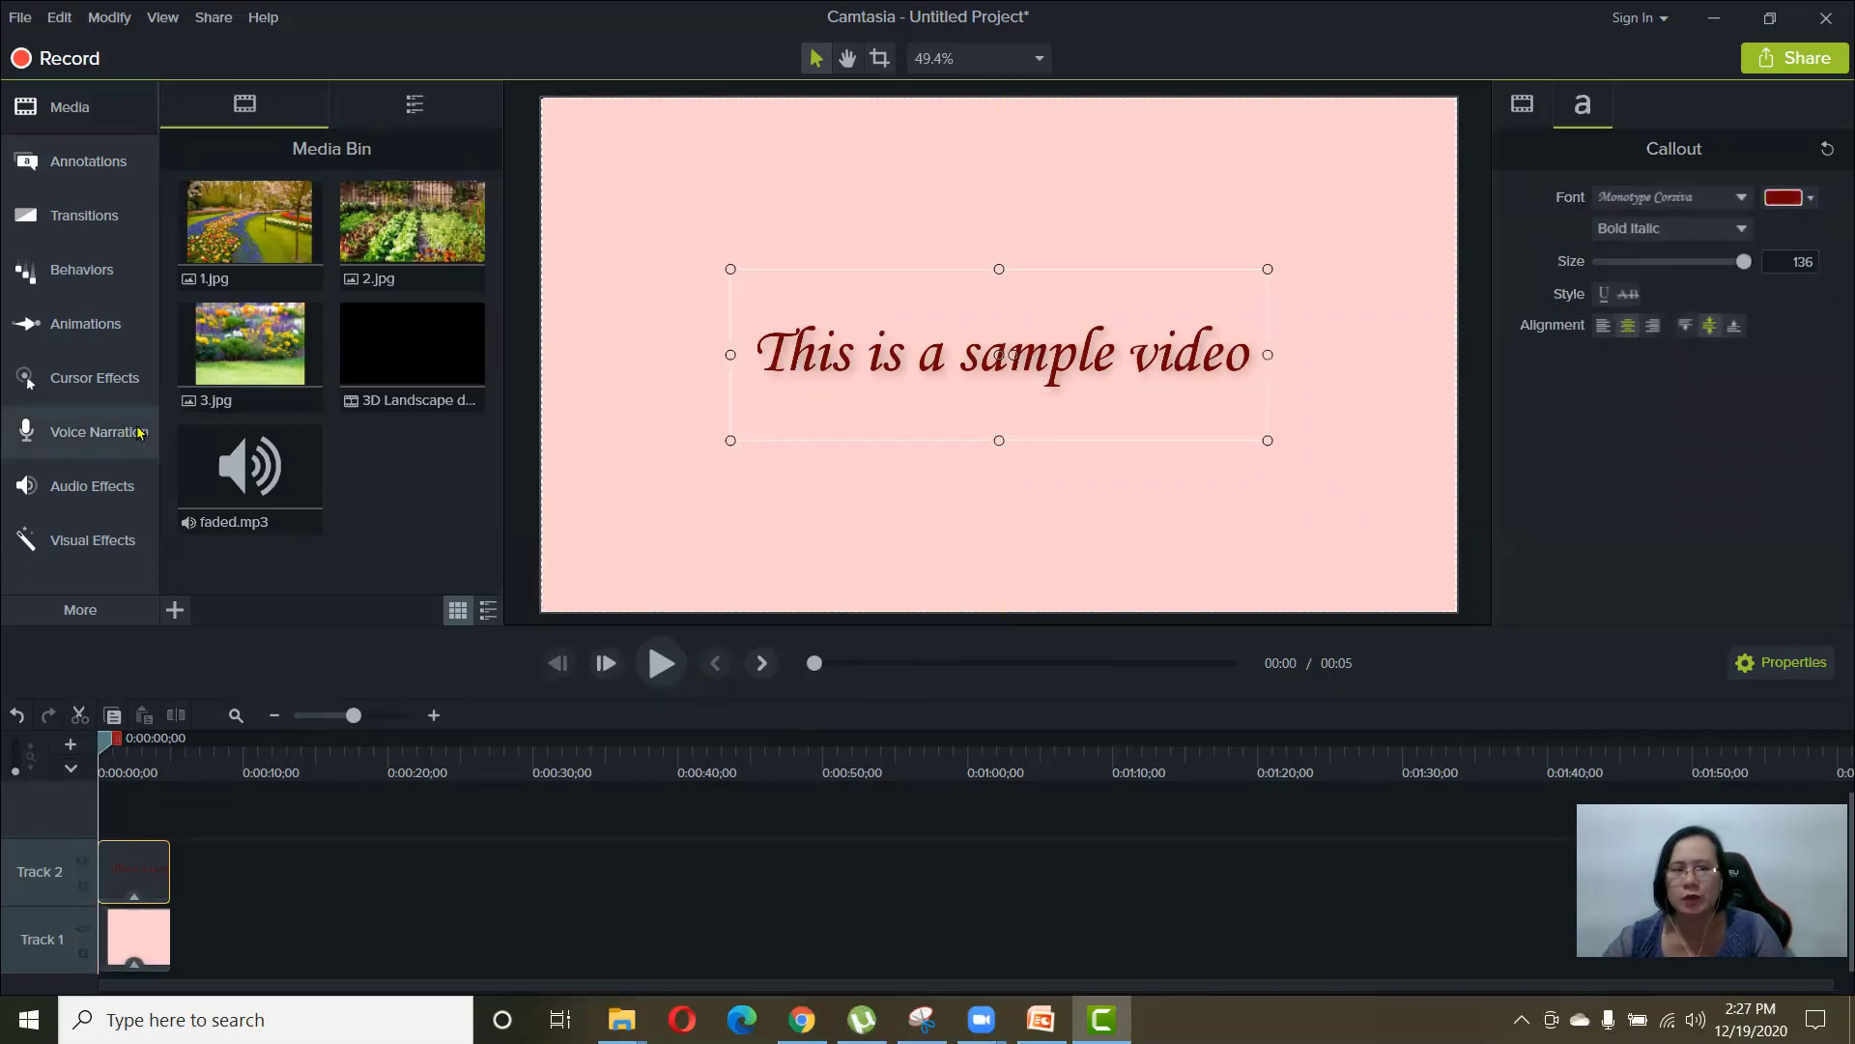
- Apply the Jump And Fall behavior to the title callout on Track 2 and preview the animated text
click(61, 283)
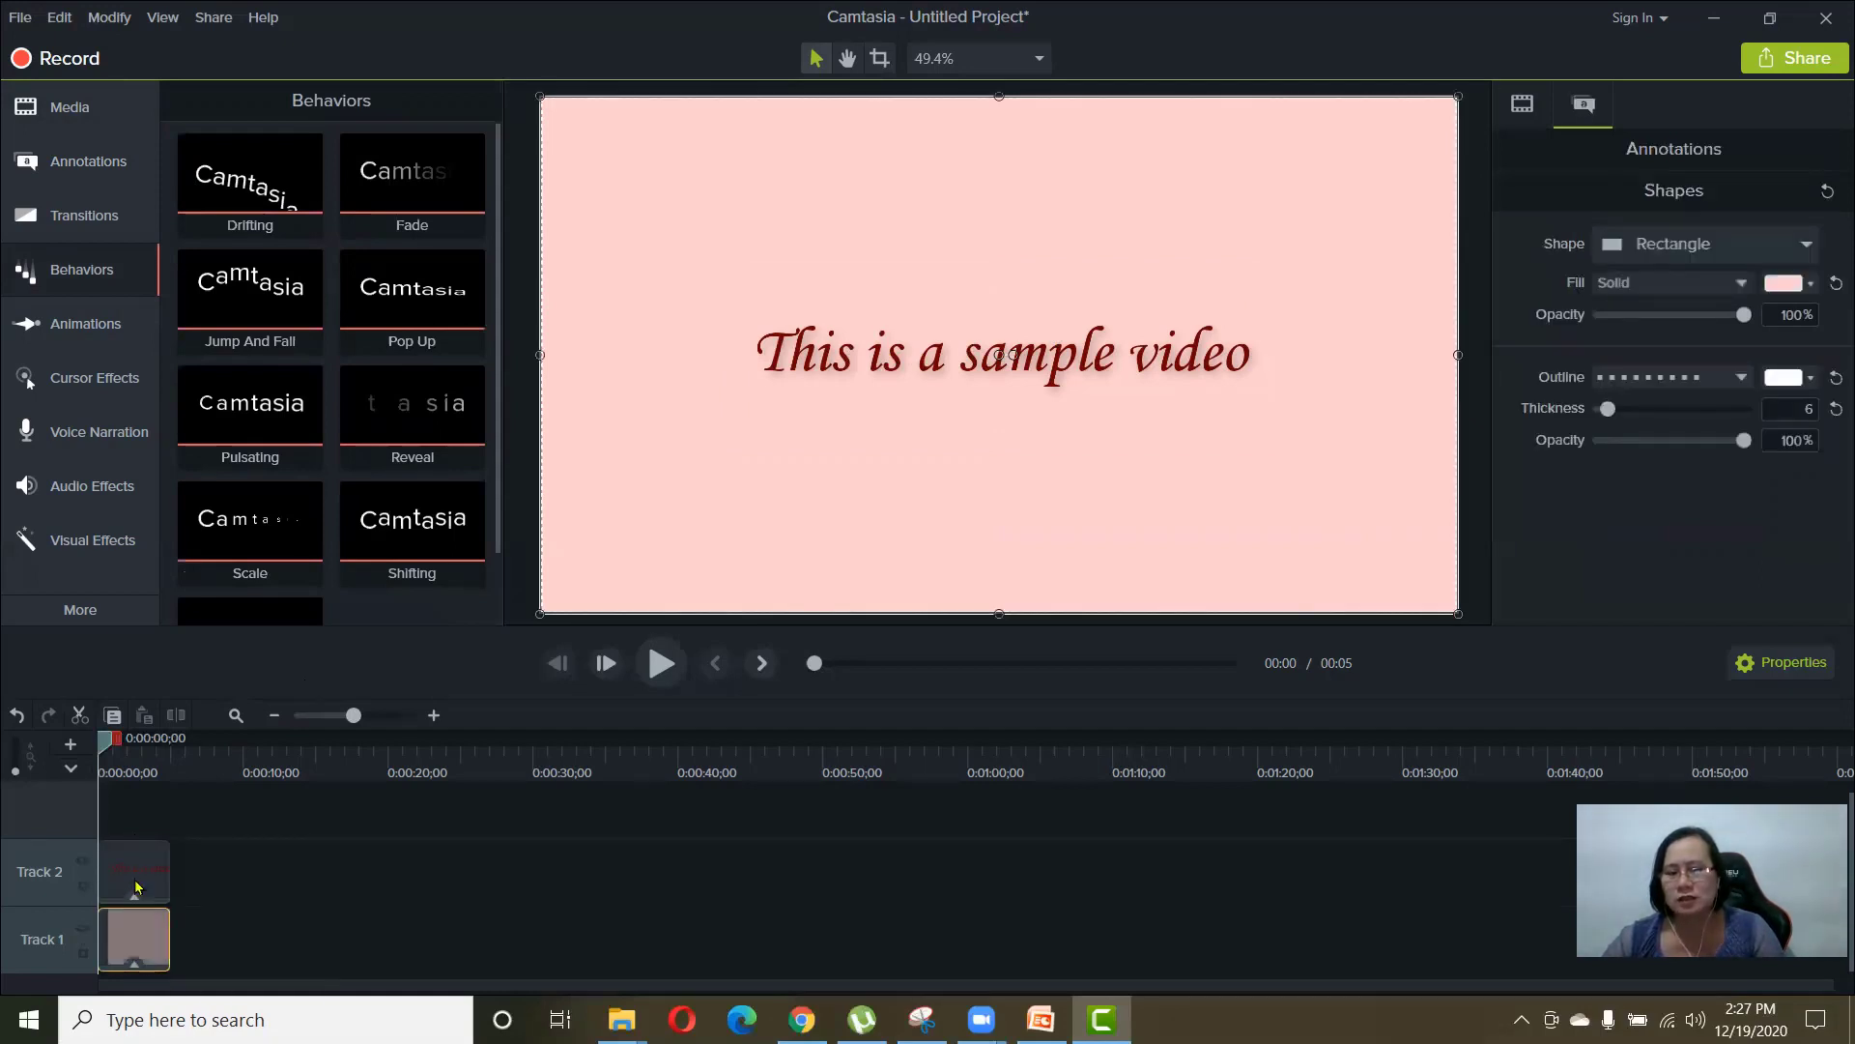
click(140, 953)
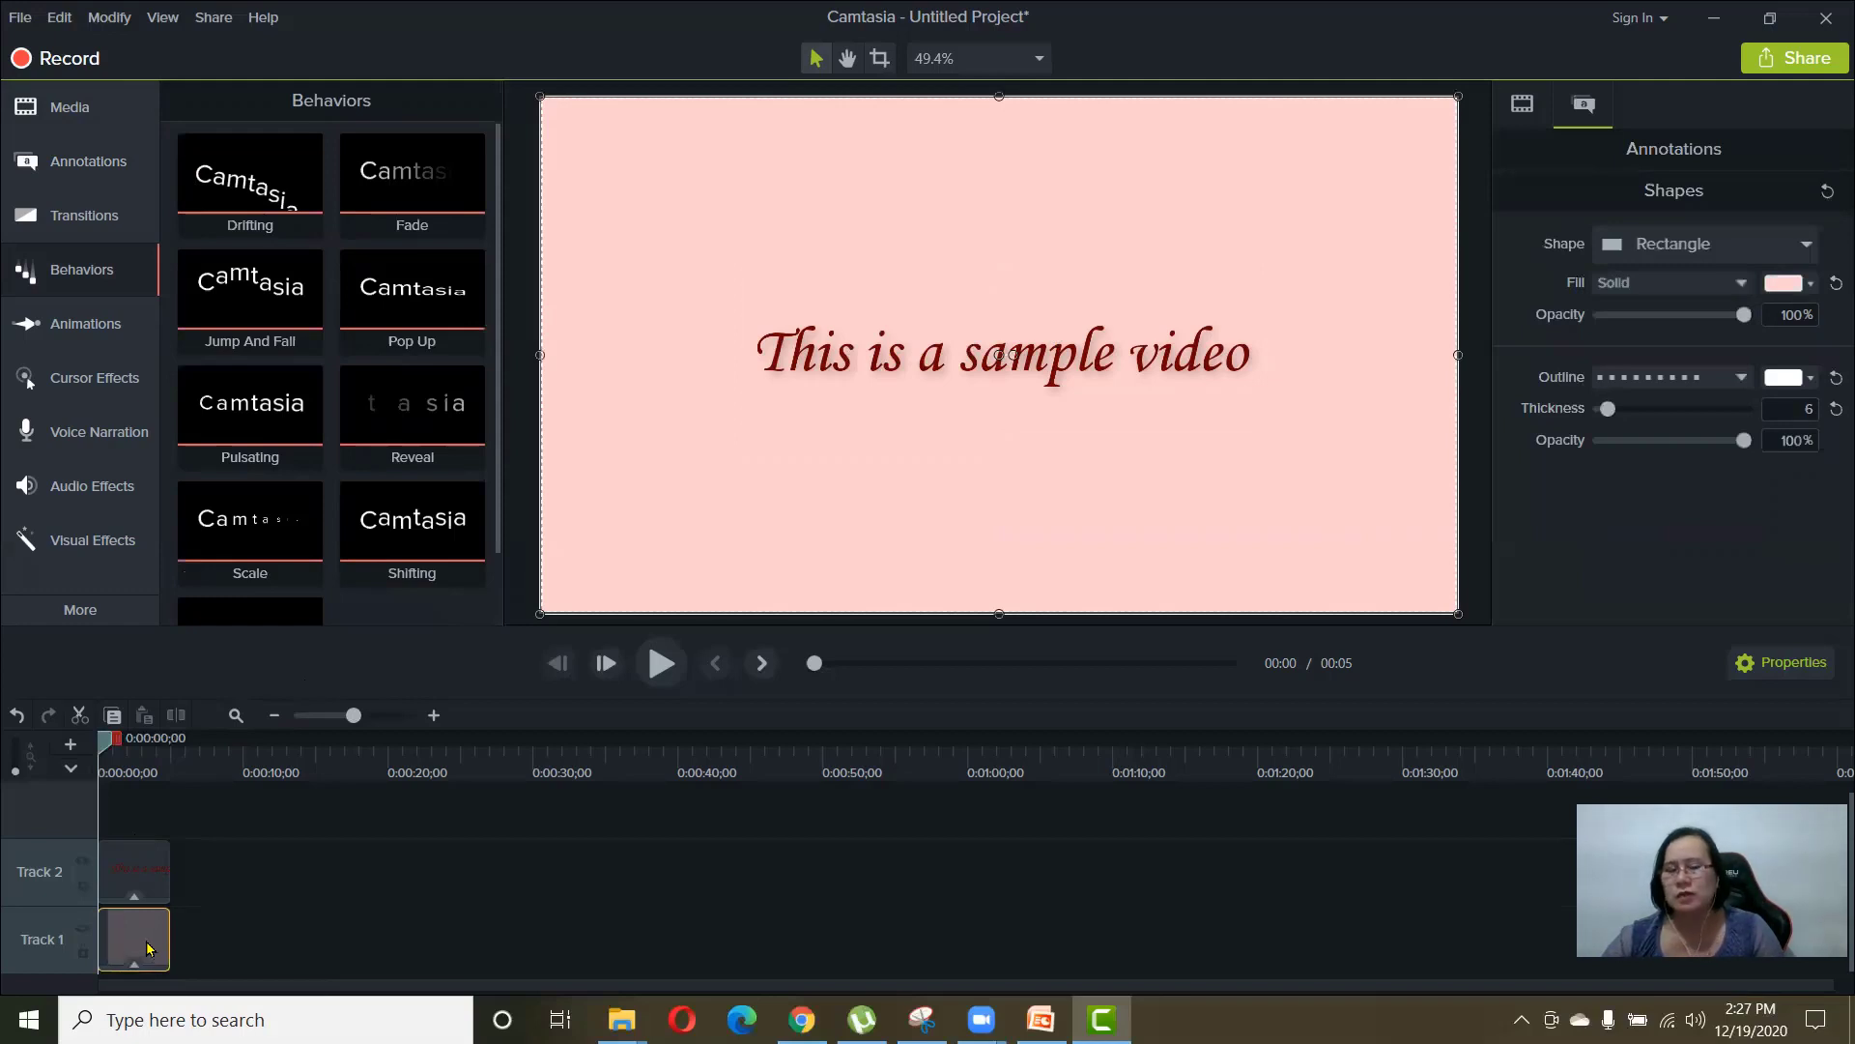
click(151, 840)
click(145, 872)
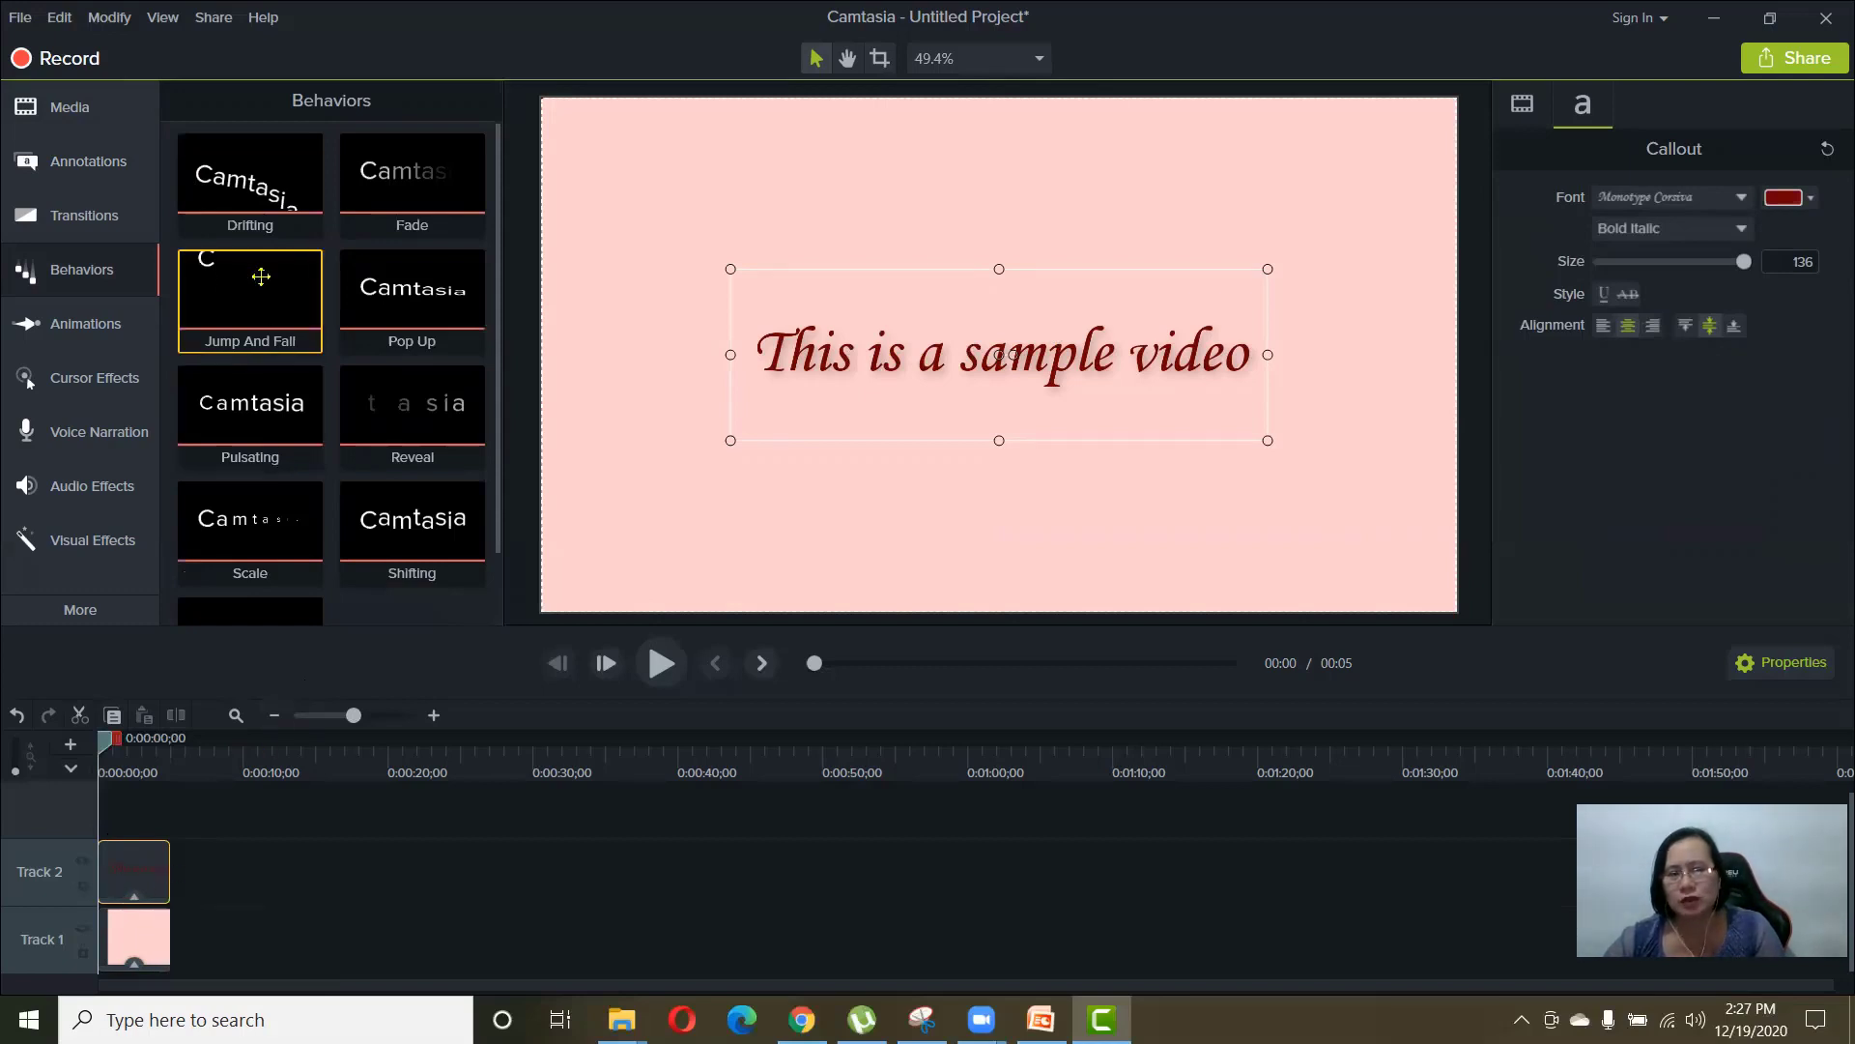
drag(256, 276, 143, 899)
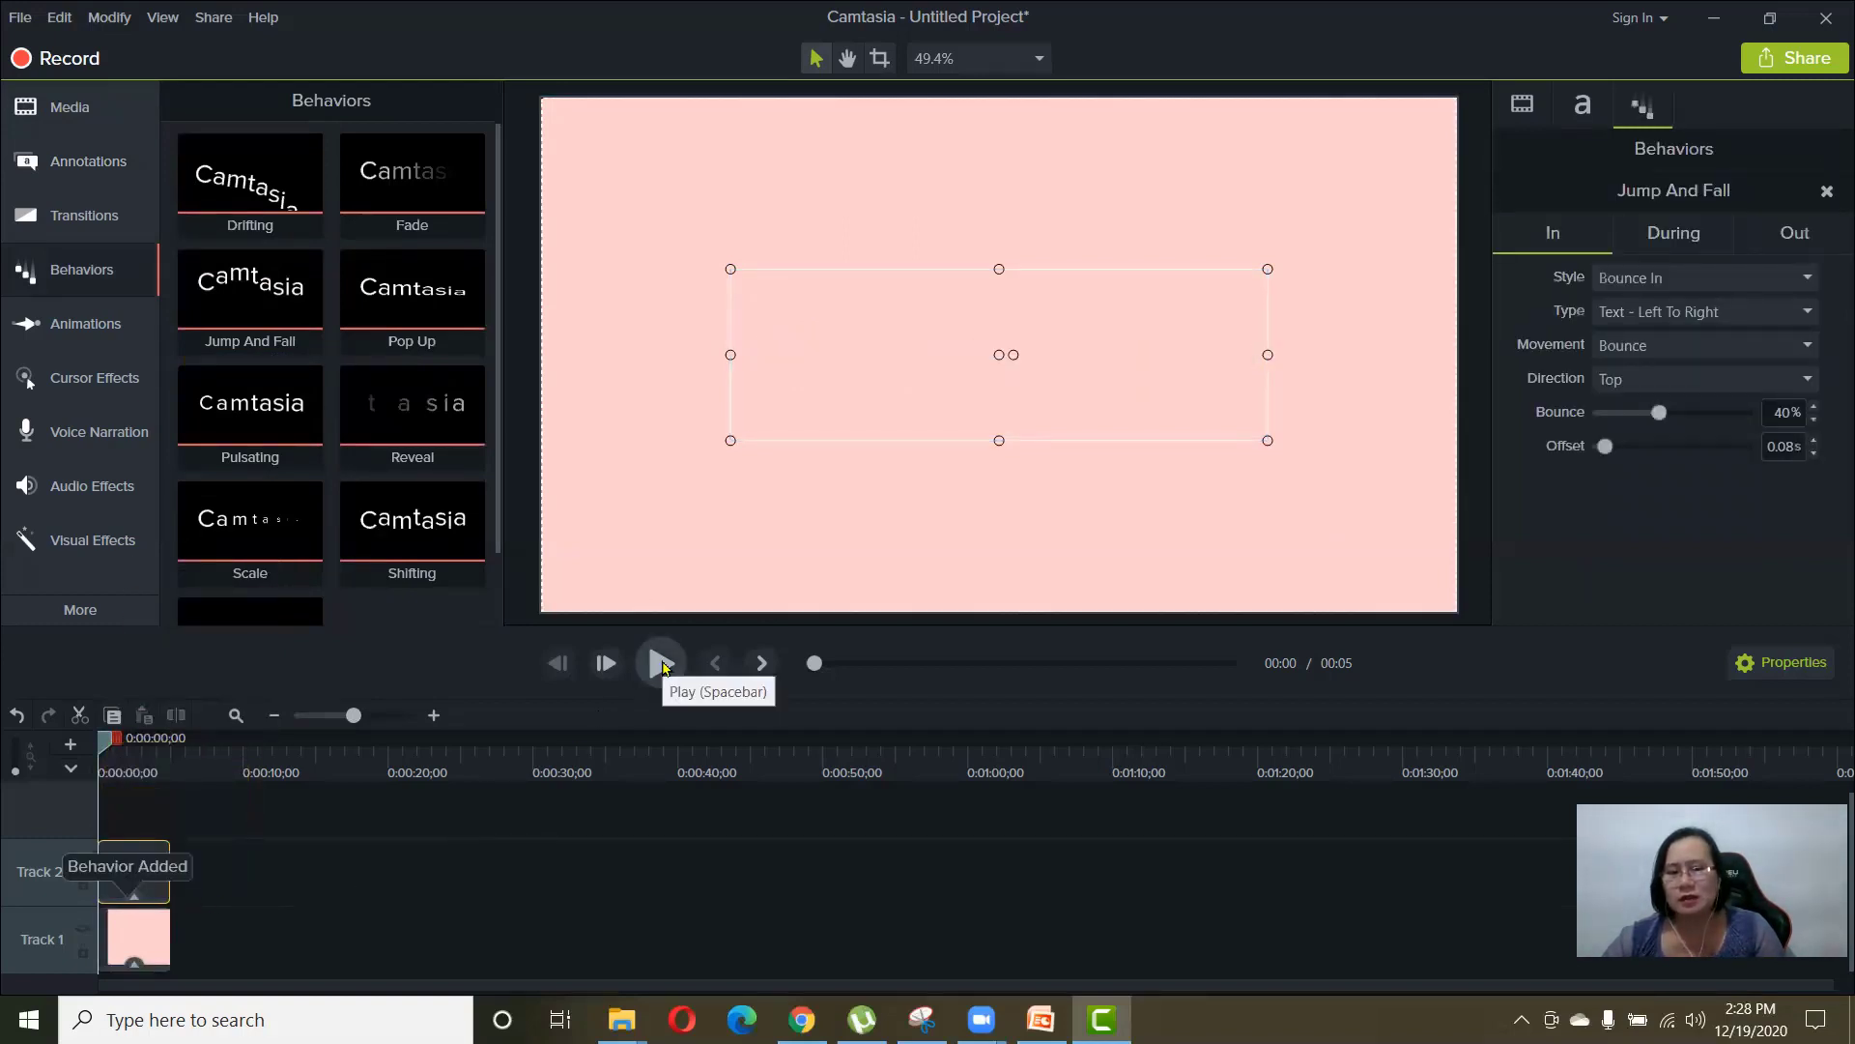
click(661, 663)
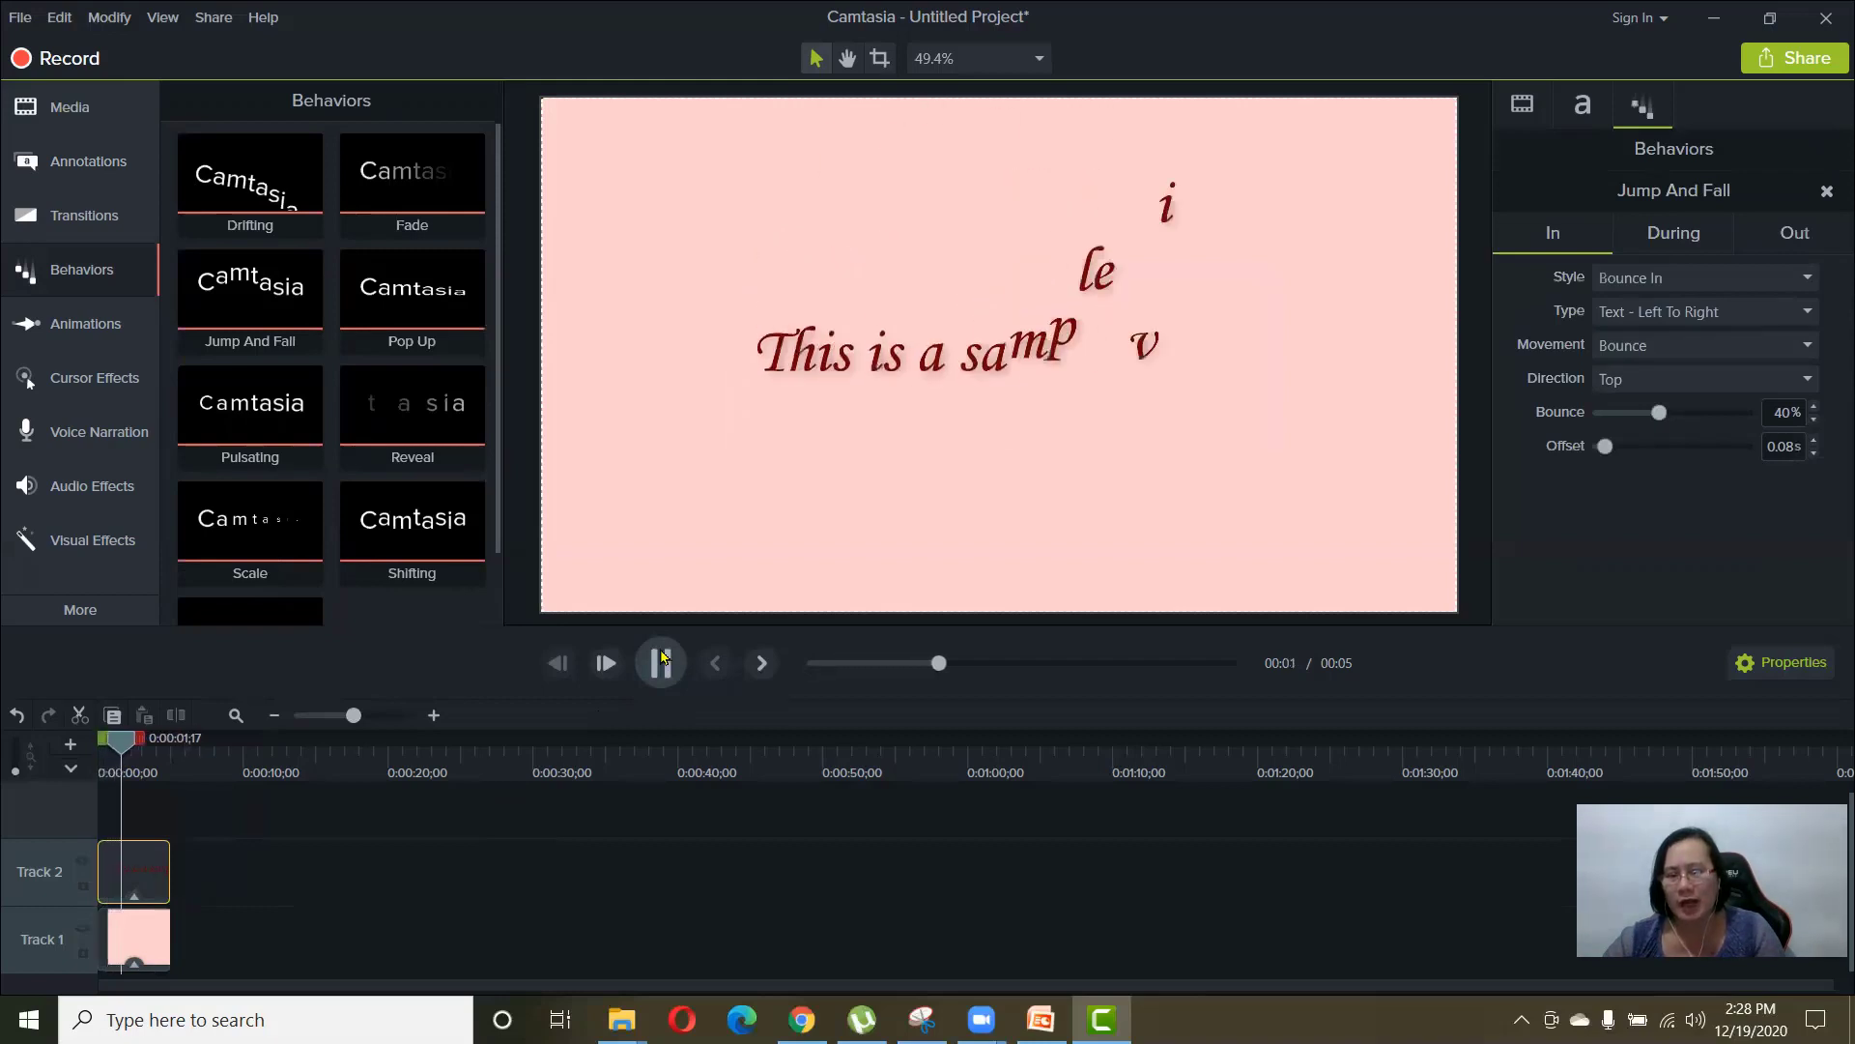
click(661, 662)
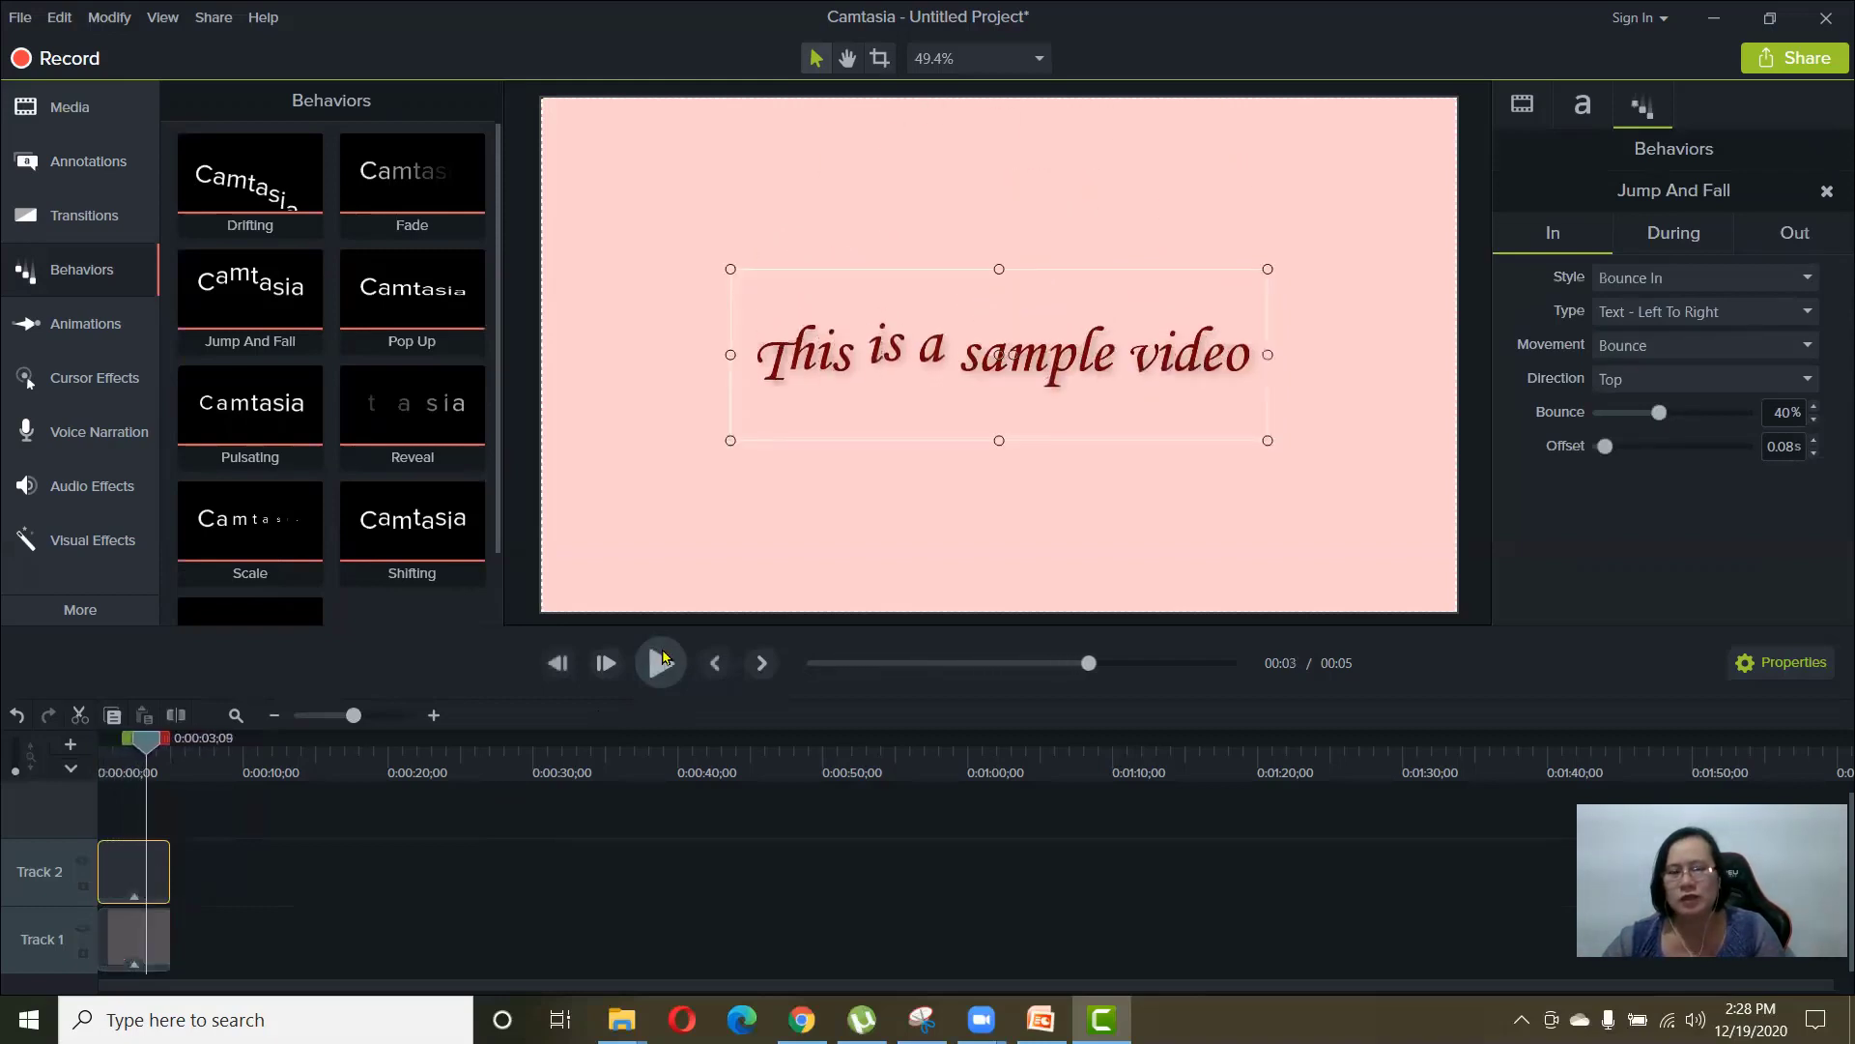
- Add the Circle stretch transition to both ends of the background rectangle clip on Track 1
click(125, 947)
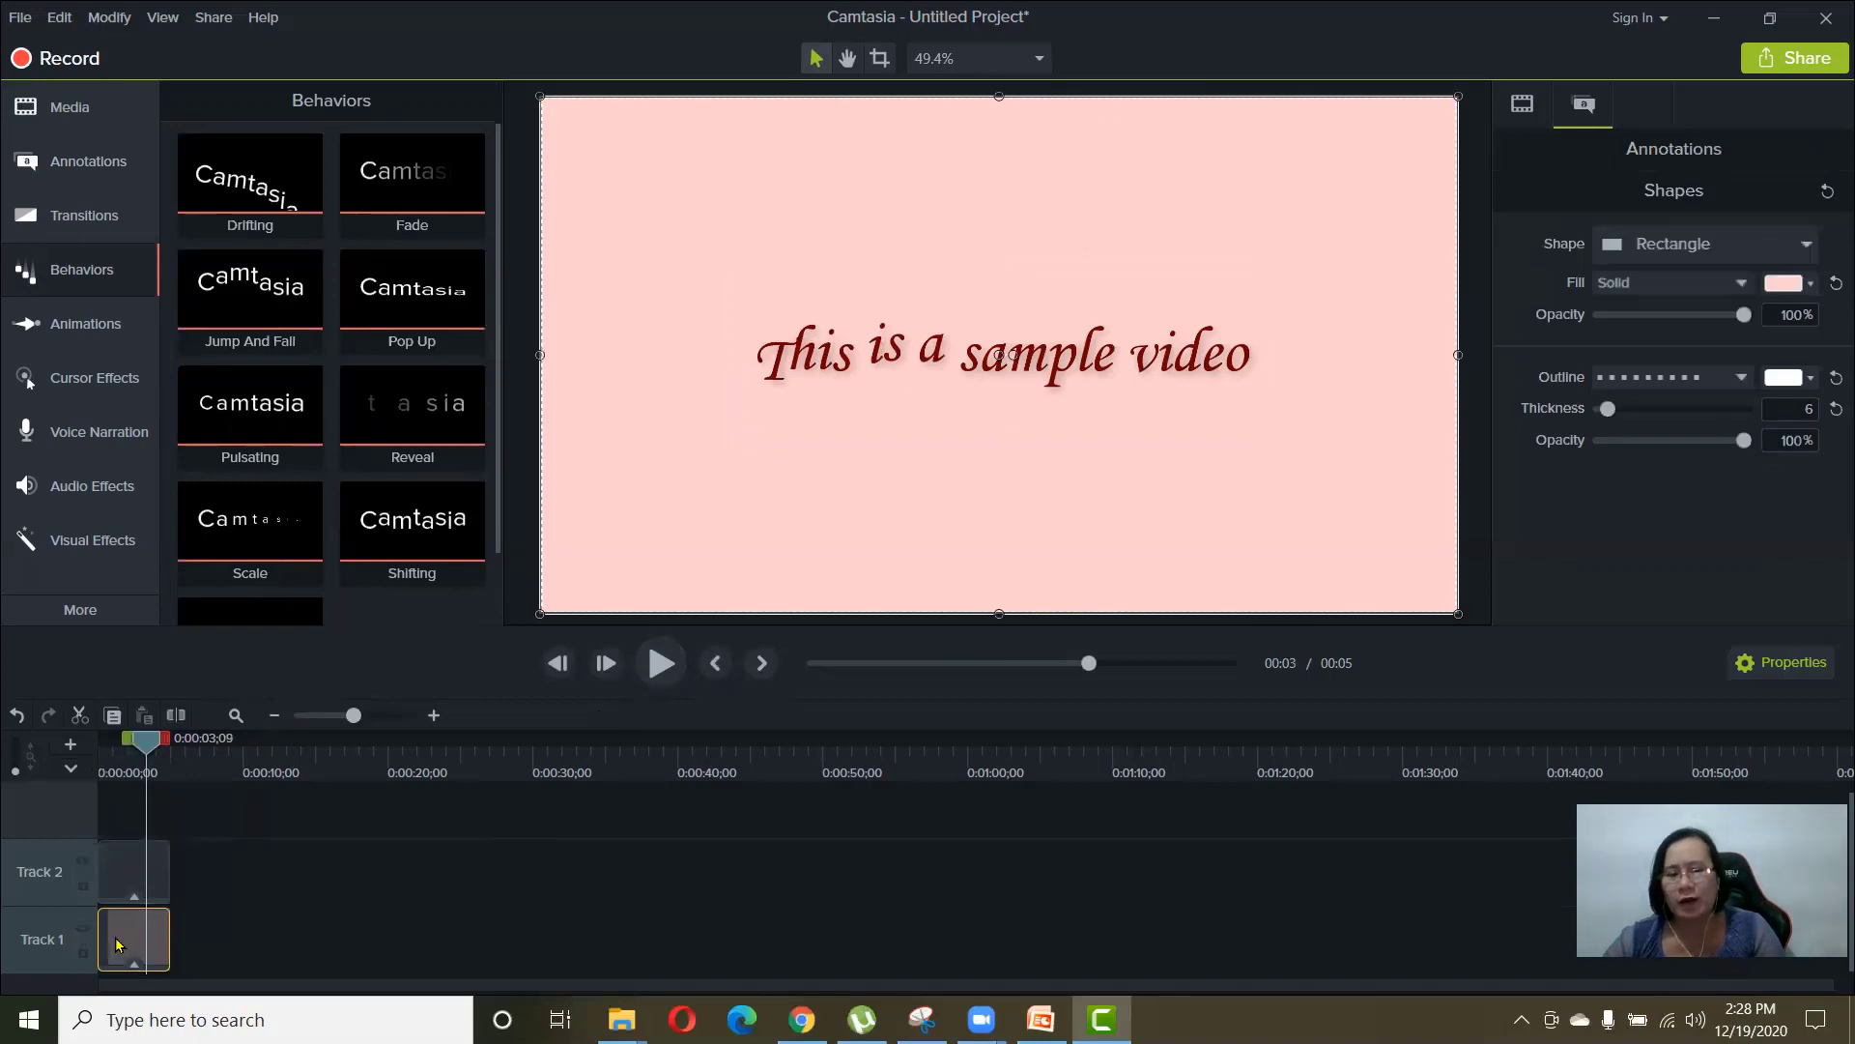
click(92, 220)
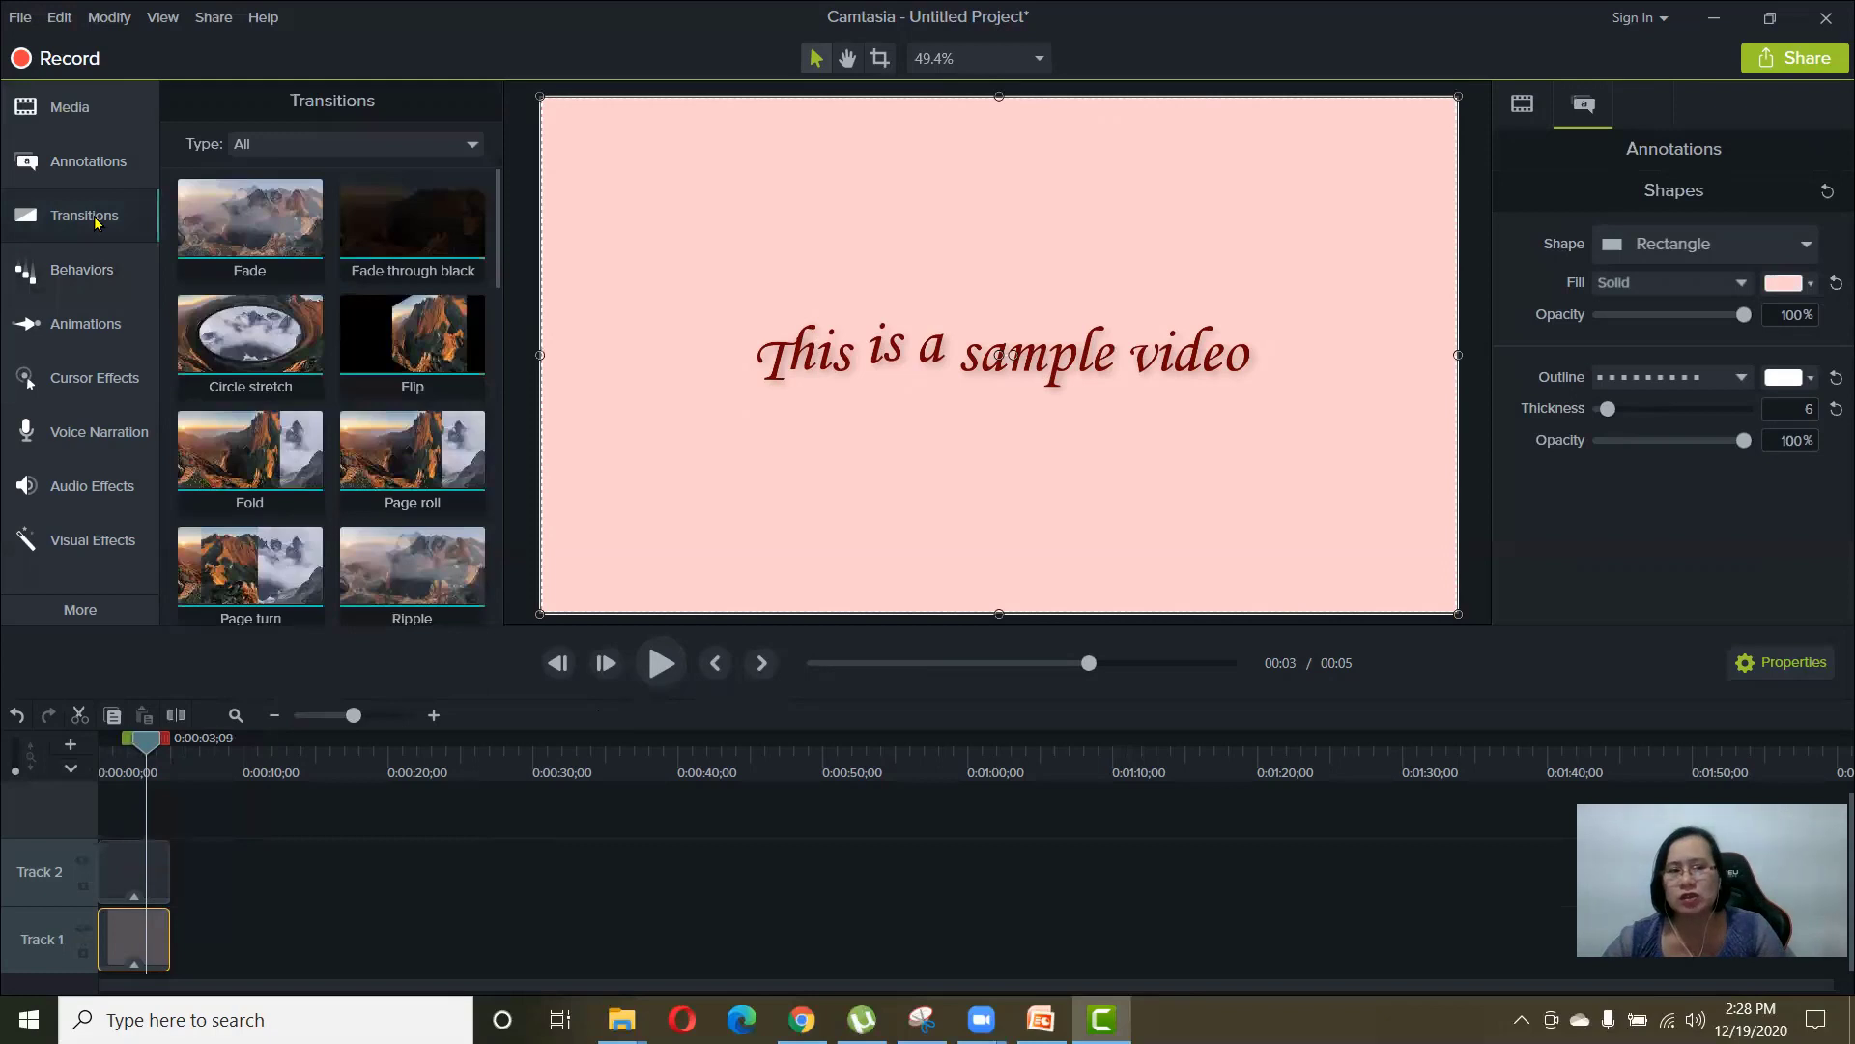
click(237, 312)
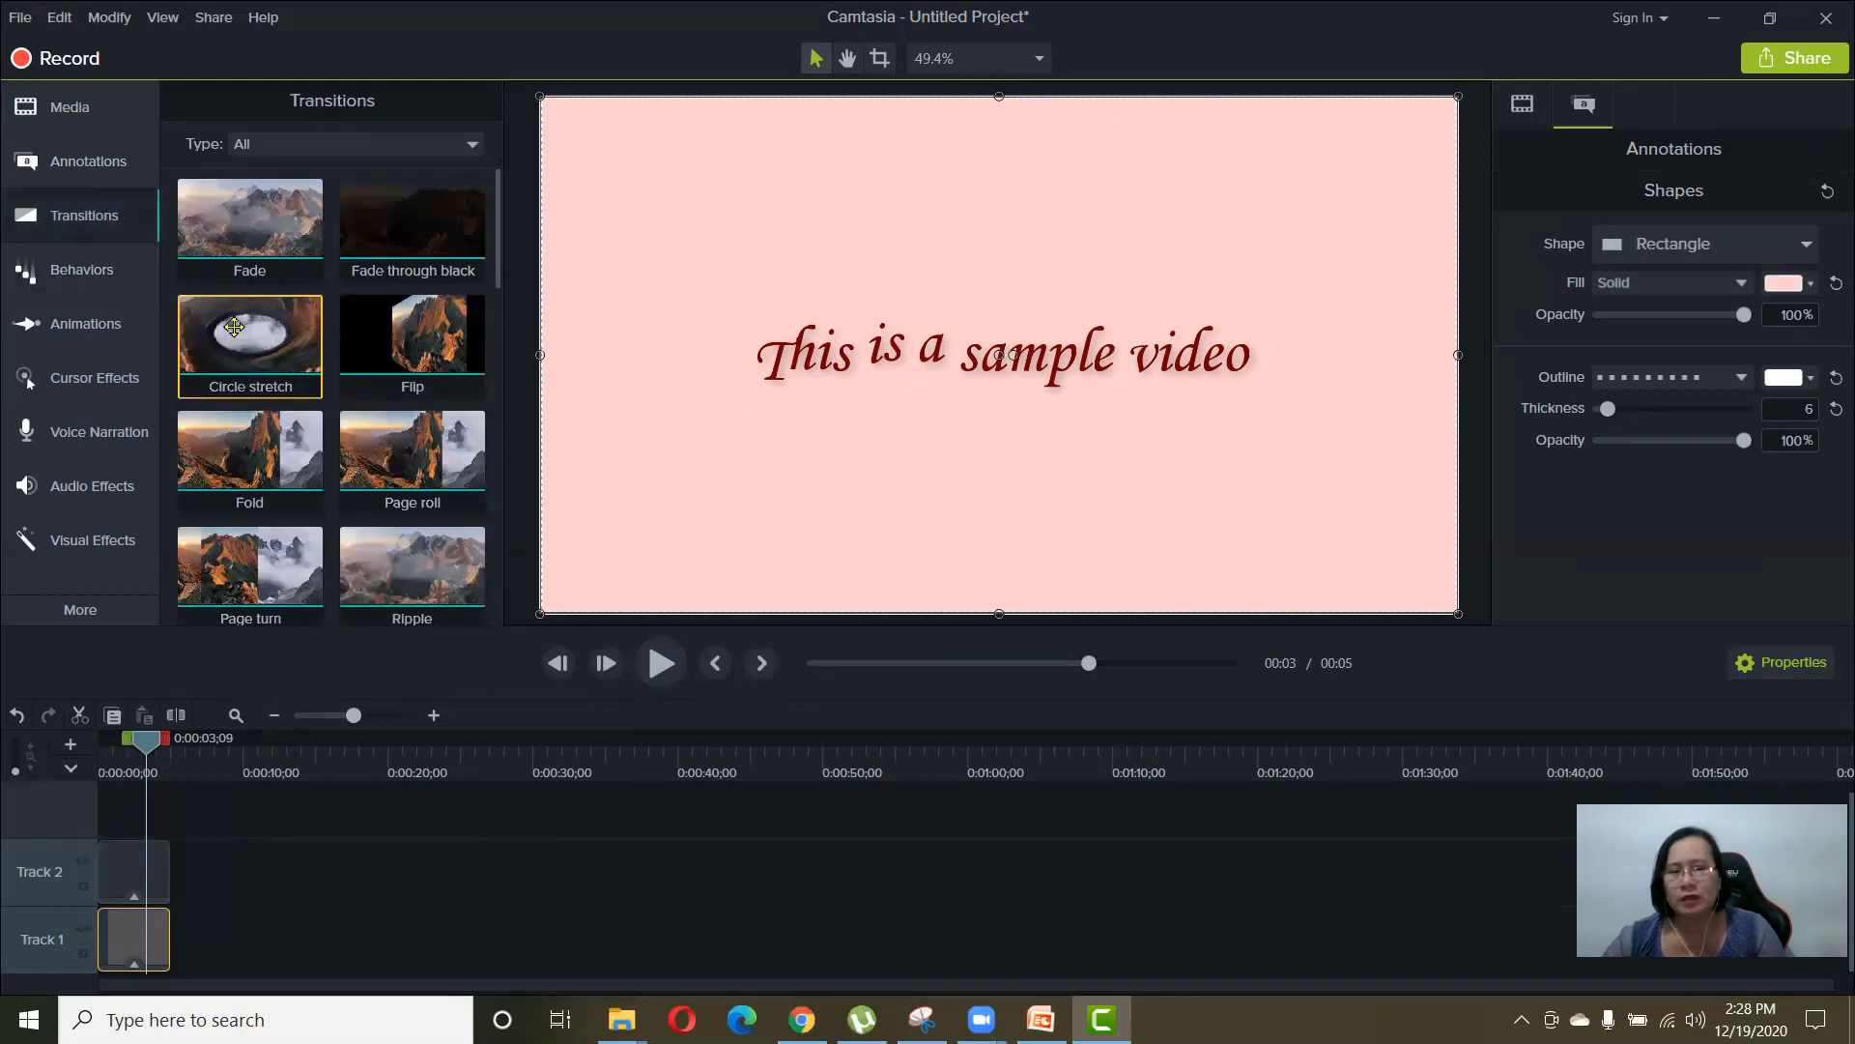
drag(259, 317, 133, 947)
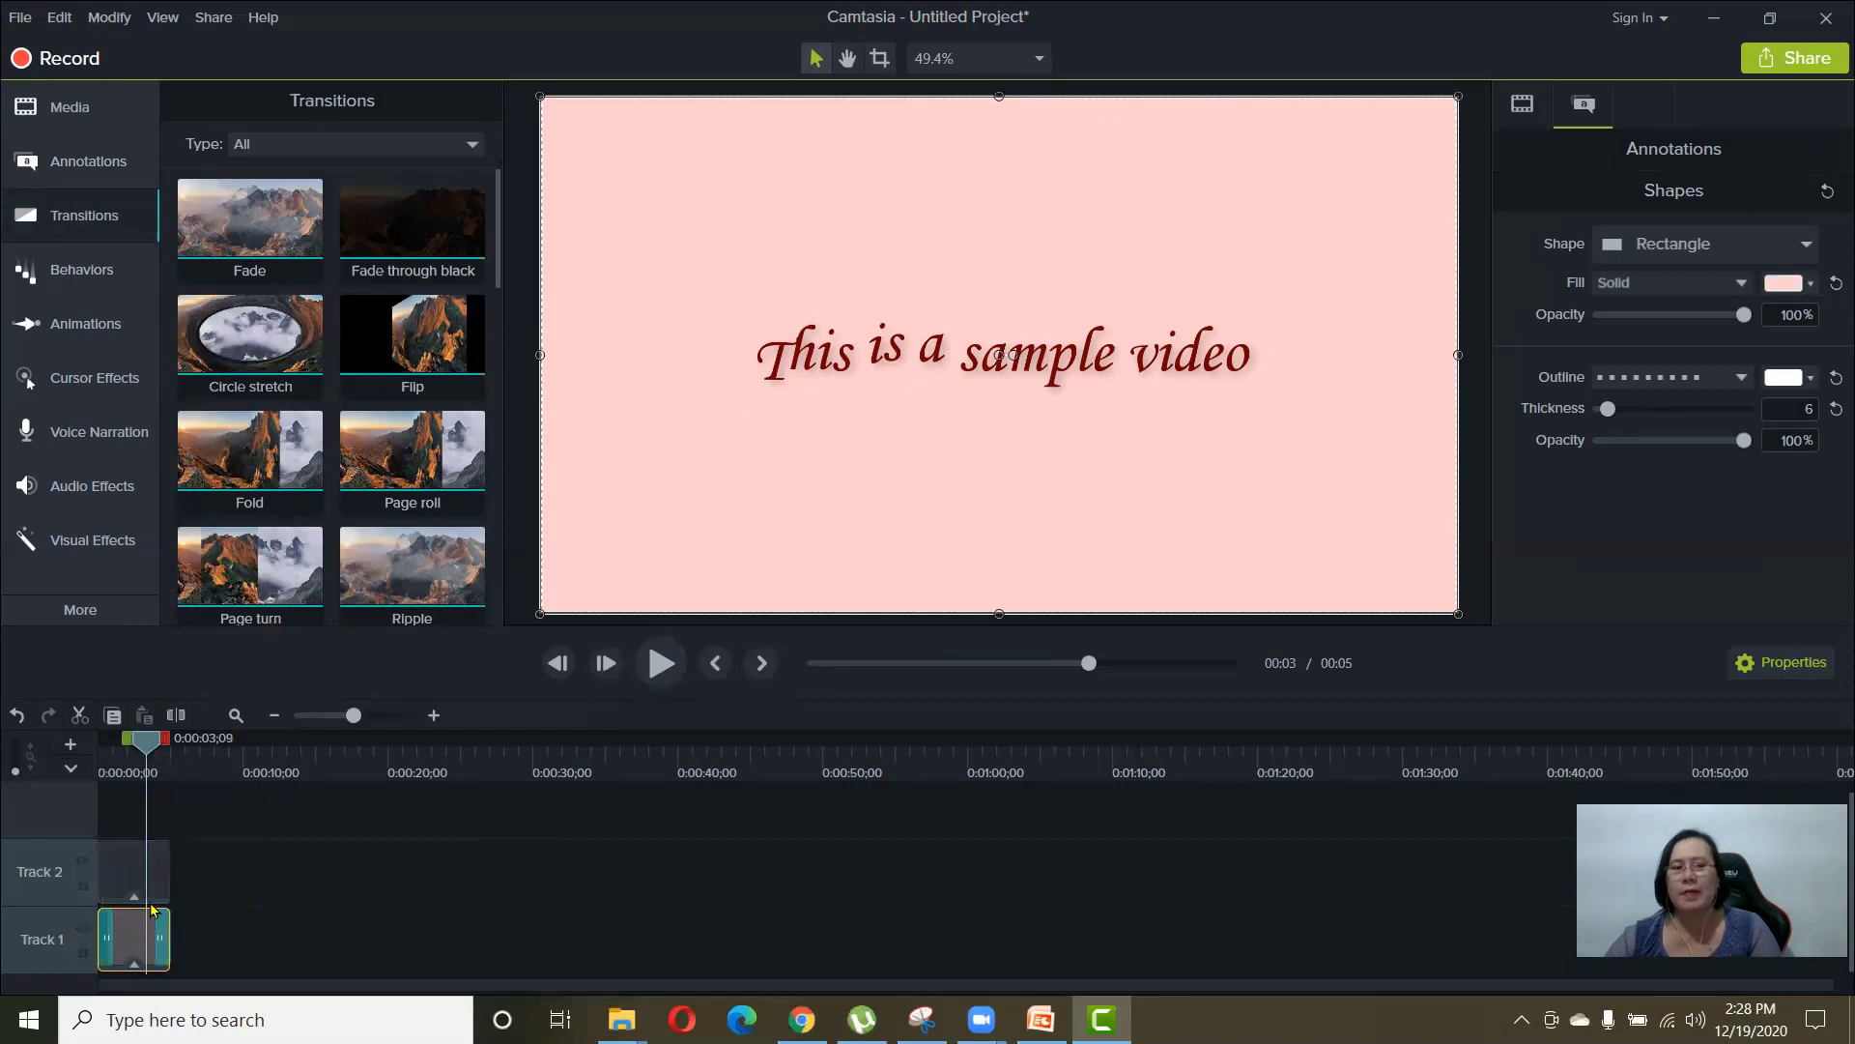
- Preview the title scene with its Circle stretch transitions from the start of the timeline and return the playhead to the beginning
click(96, 757)
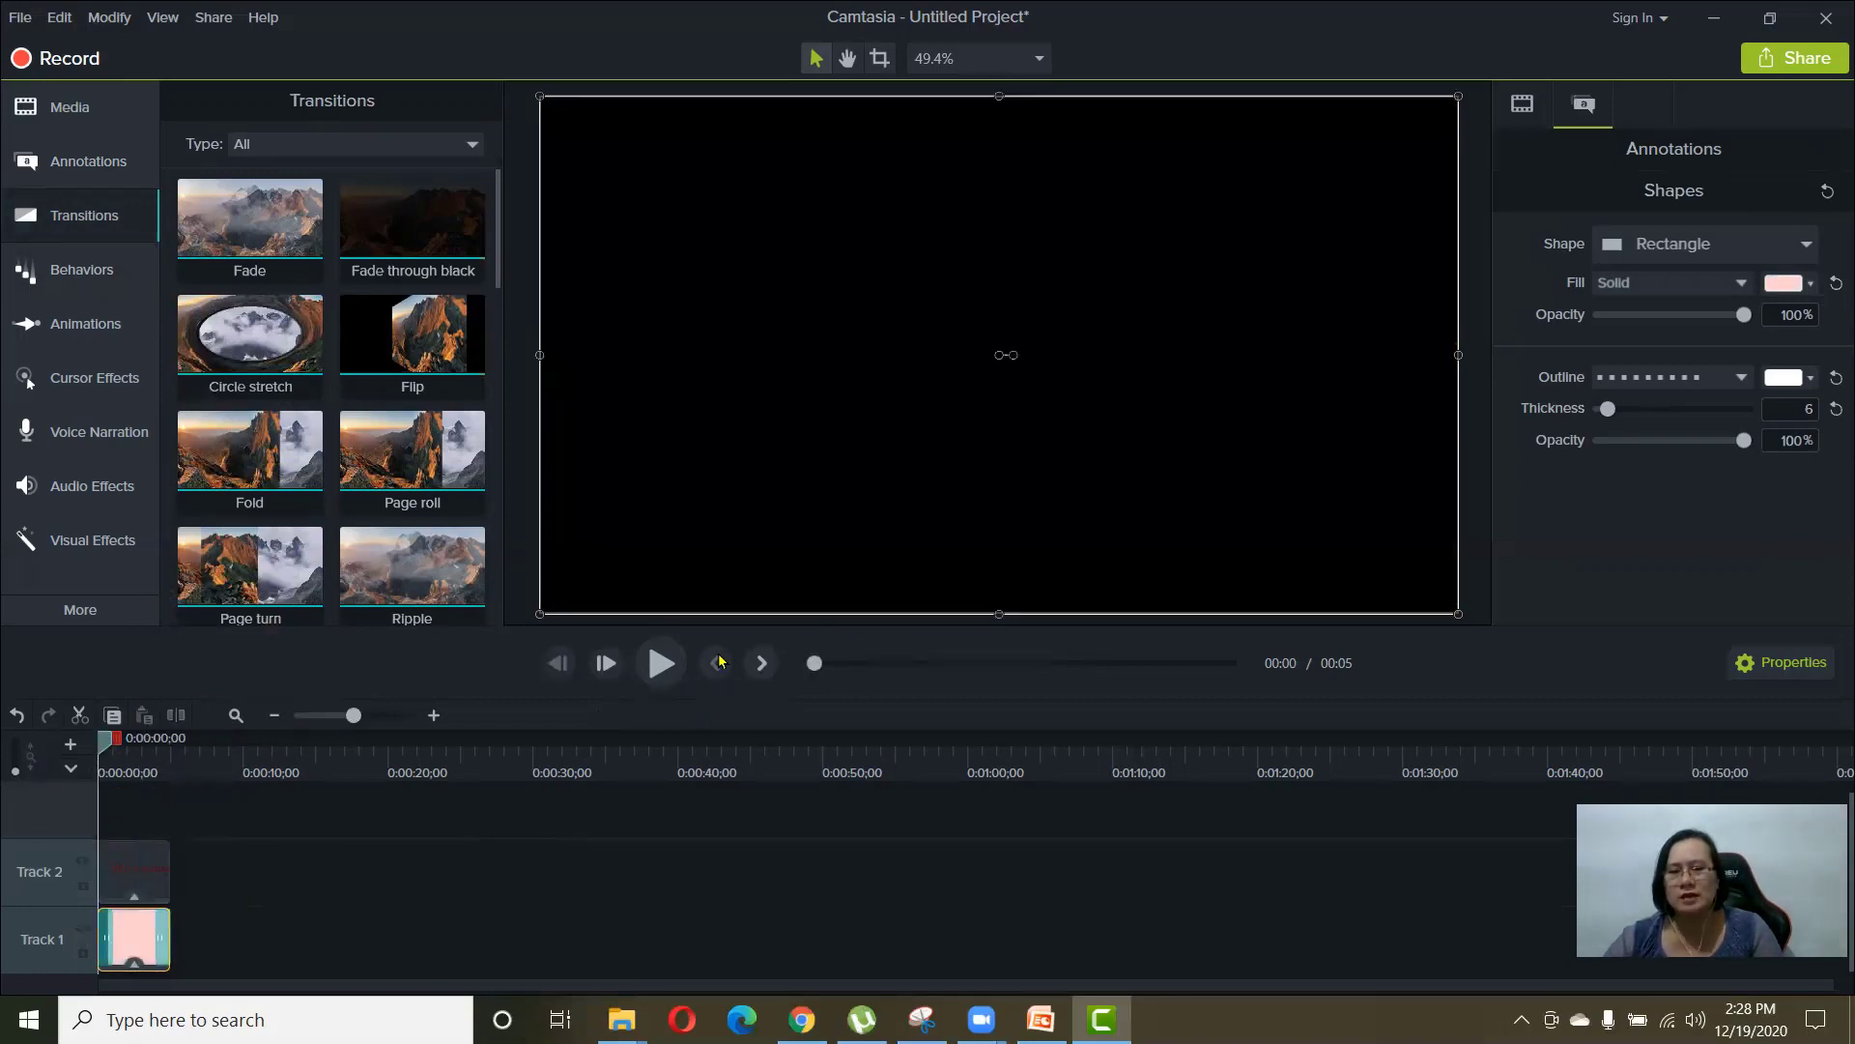
click(663, 667)
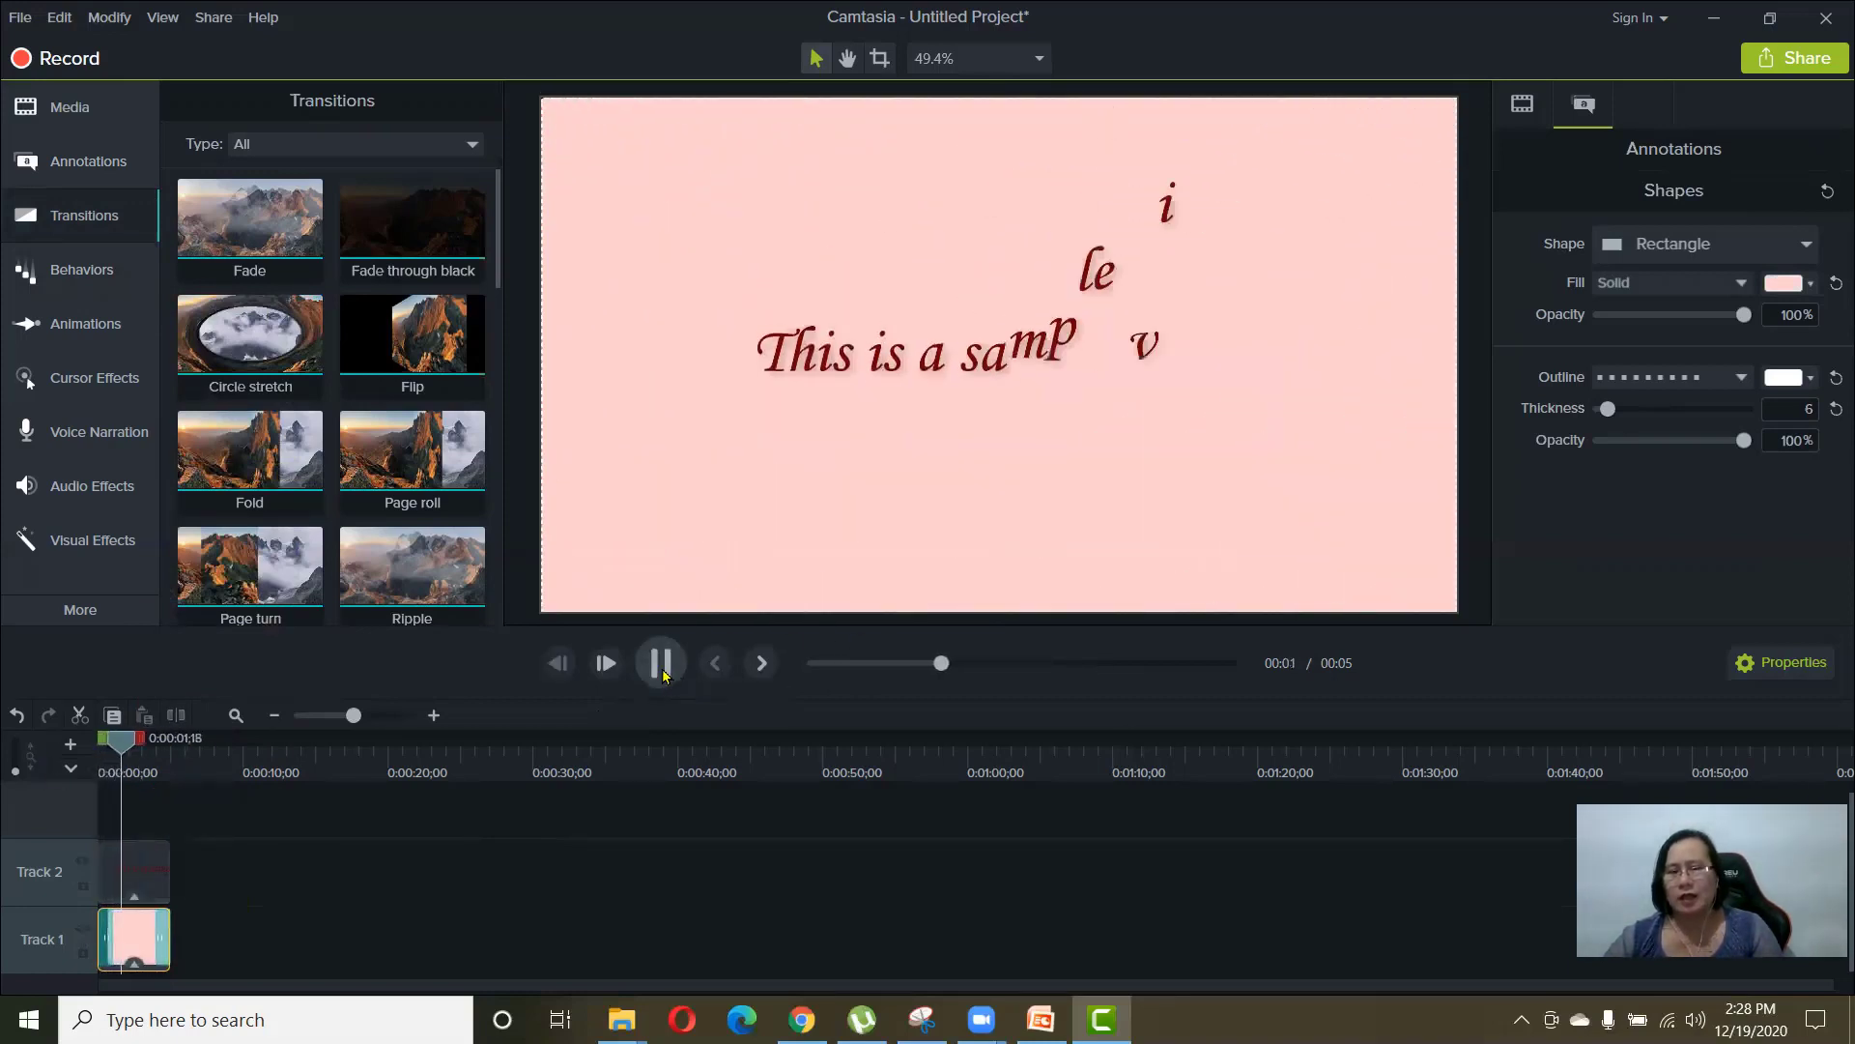
click(661, 667)
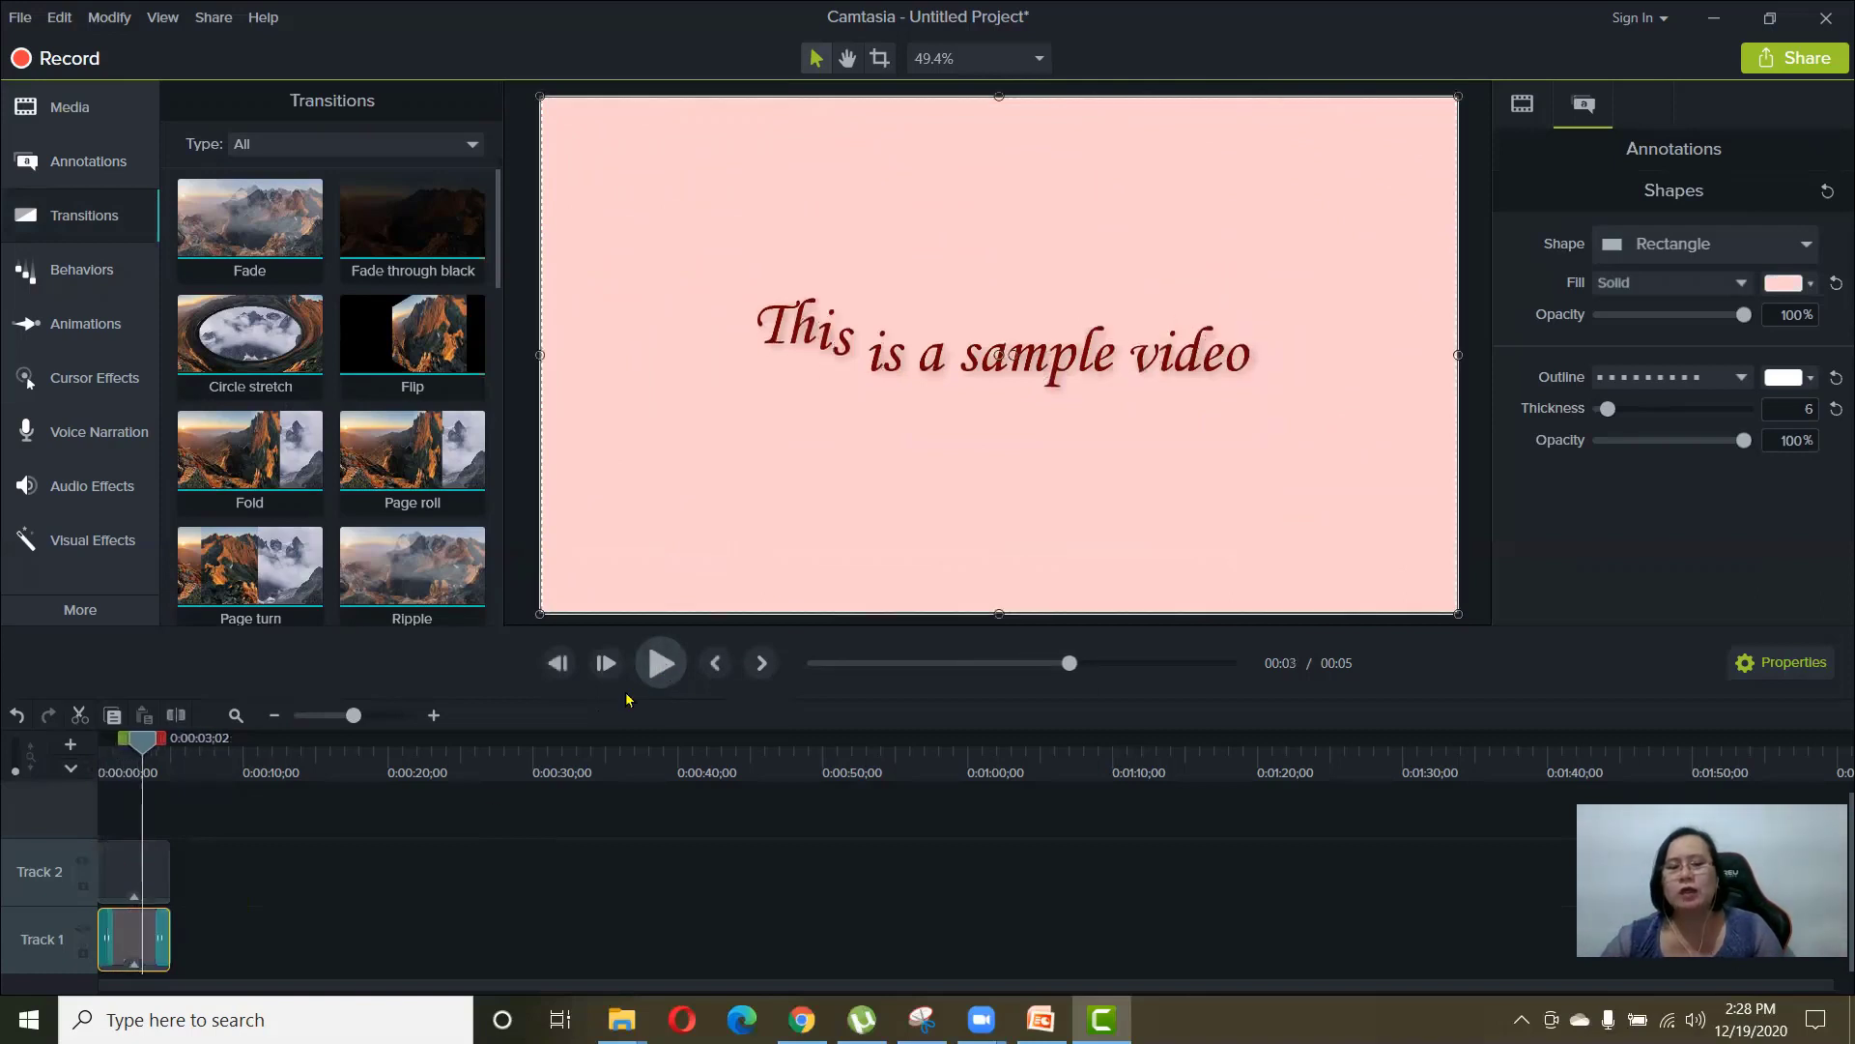
drag(144, 753, 102, 753)
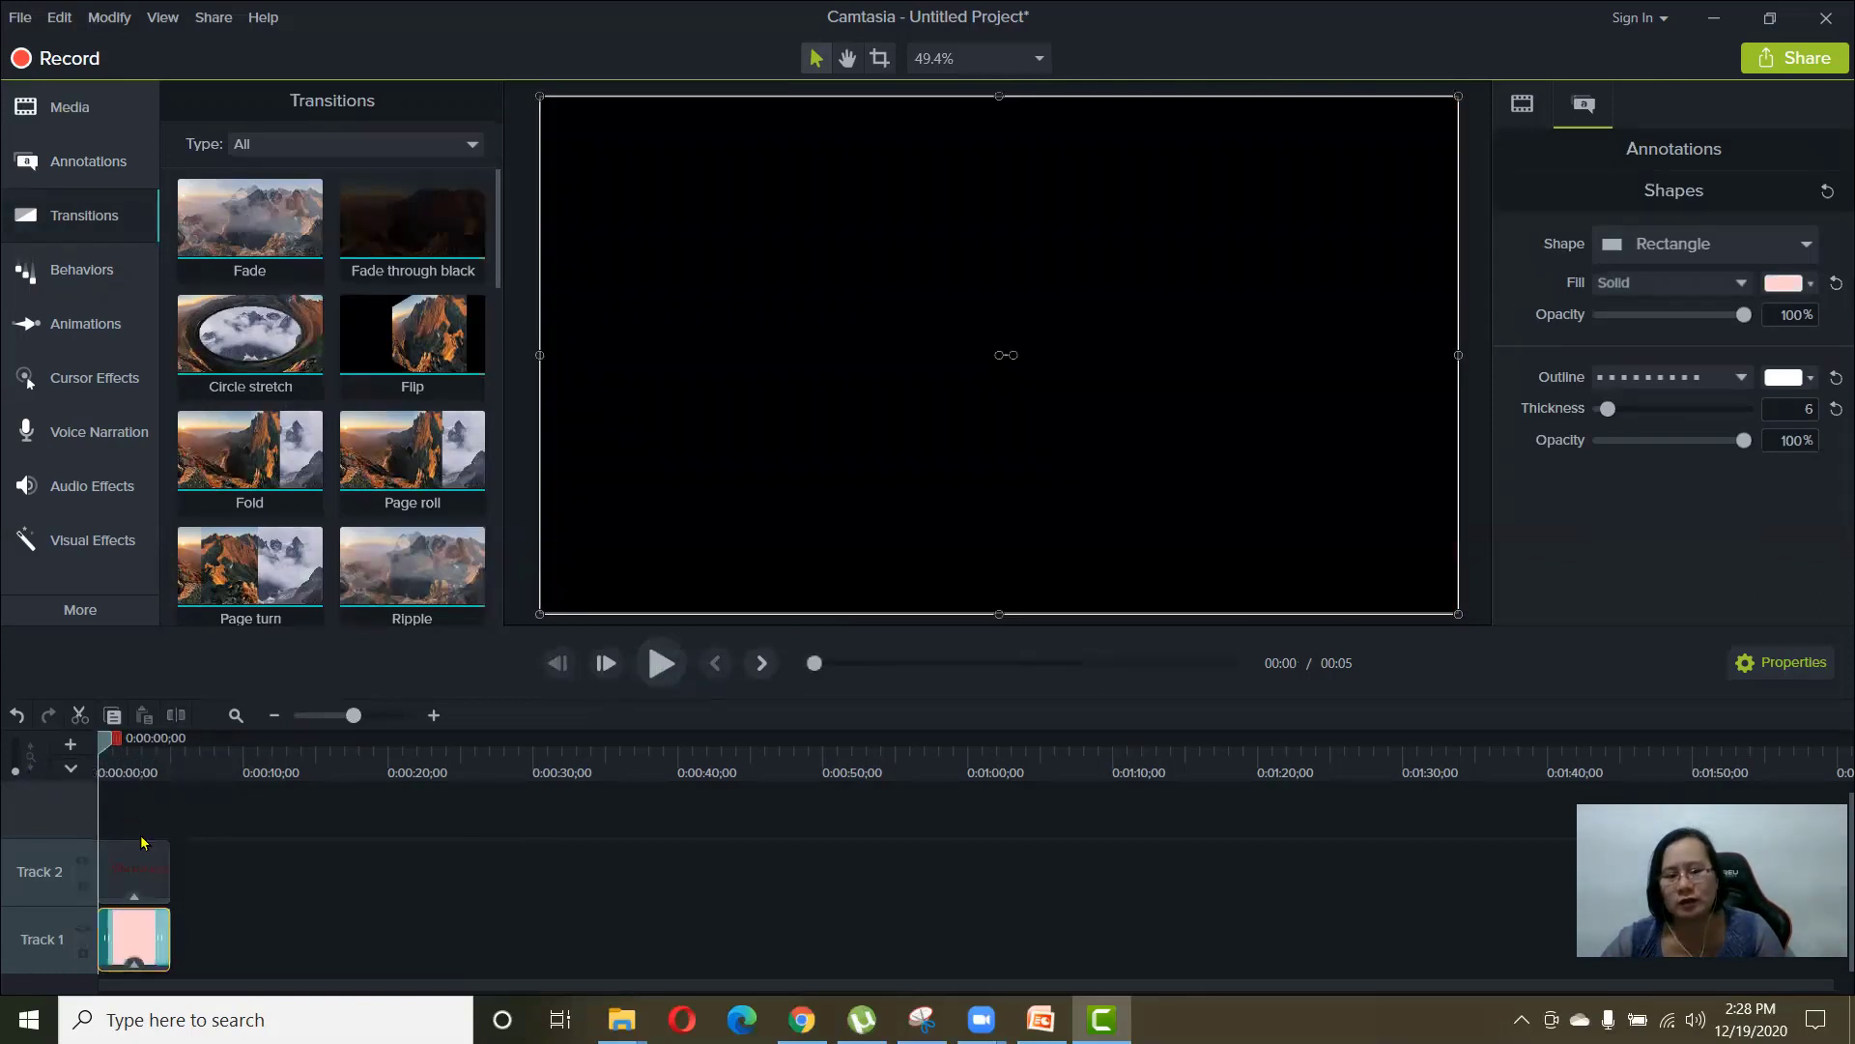
- Shorten the title callout and background rectangle clips to about 3 seconds each and preview the shortened scene from the beginning
click(138, 870)
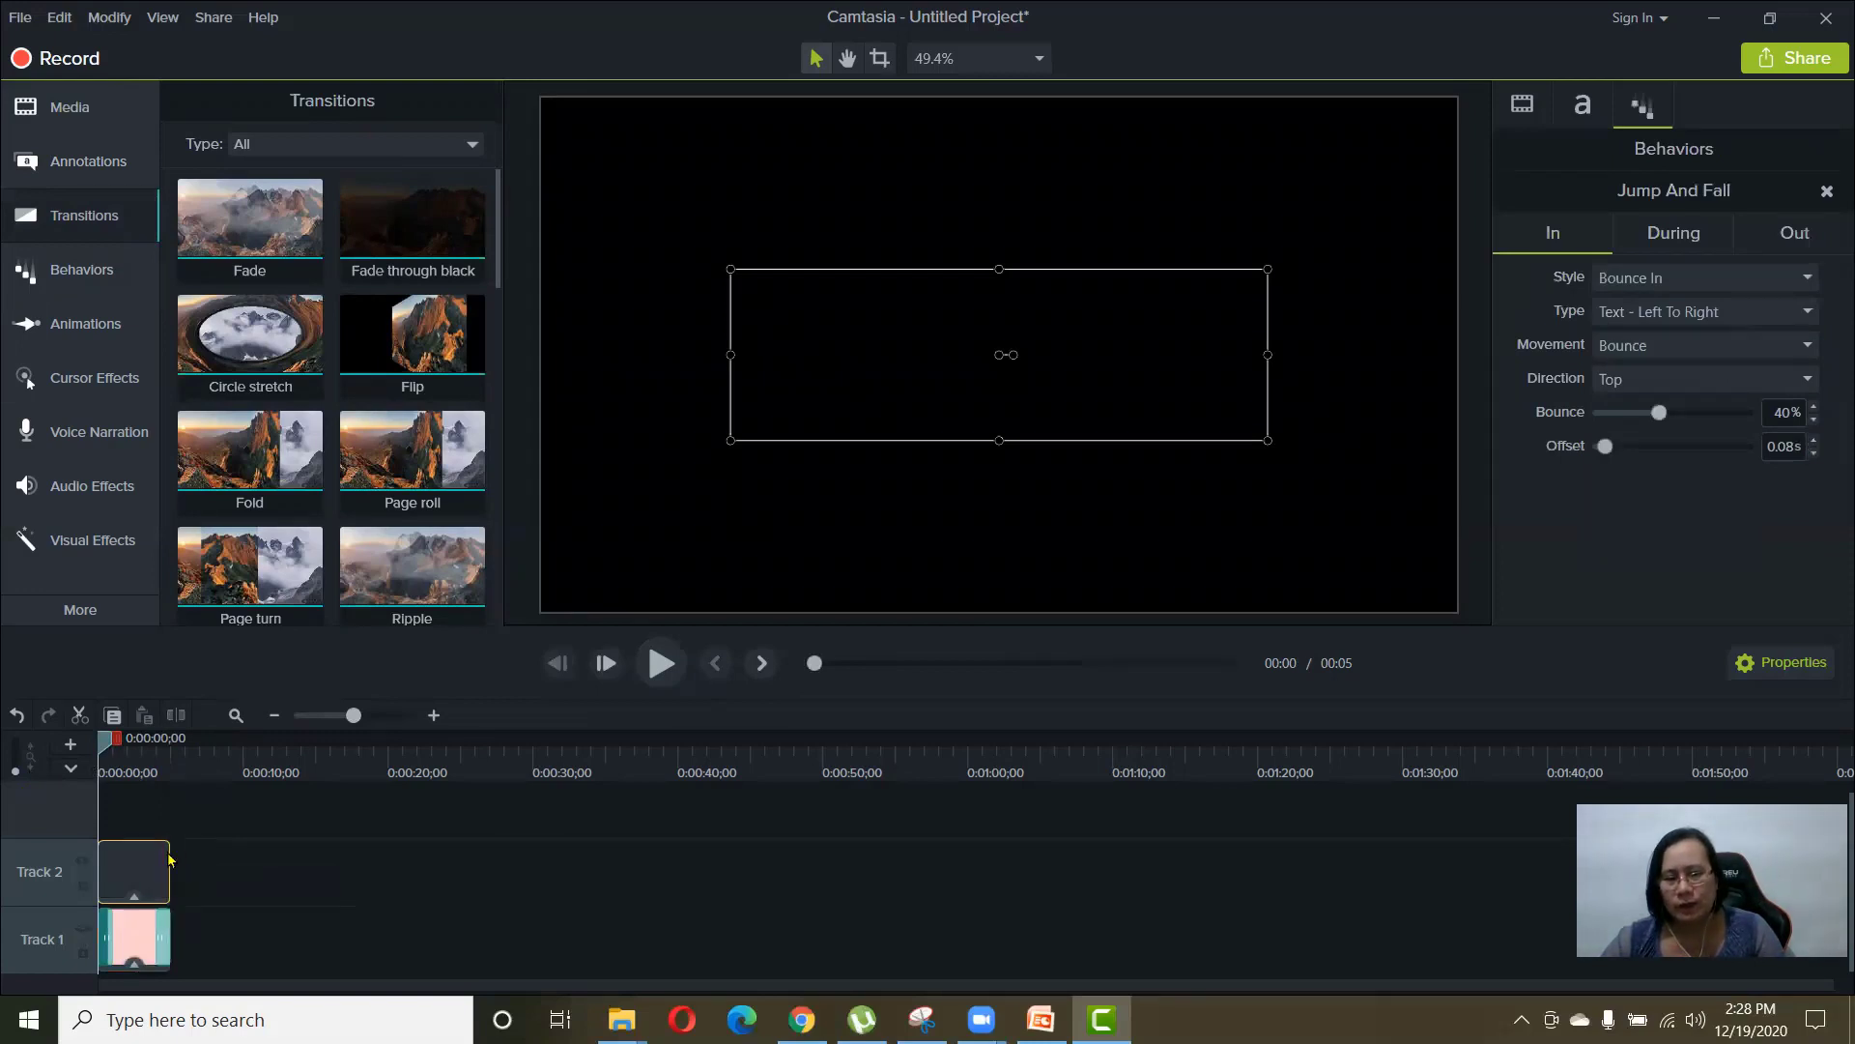
drag(169, 857, 133, 853)
click(123, 928)
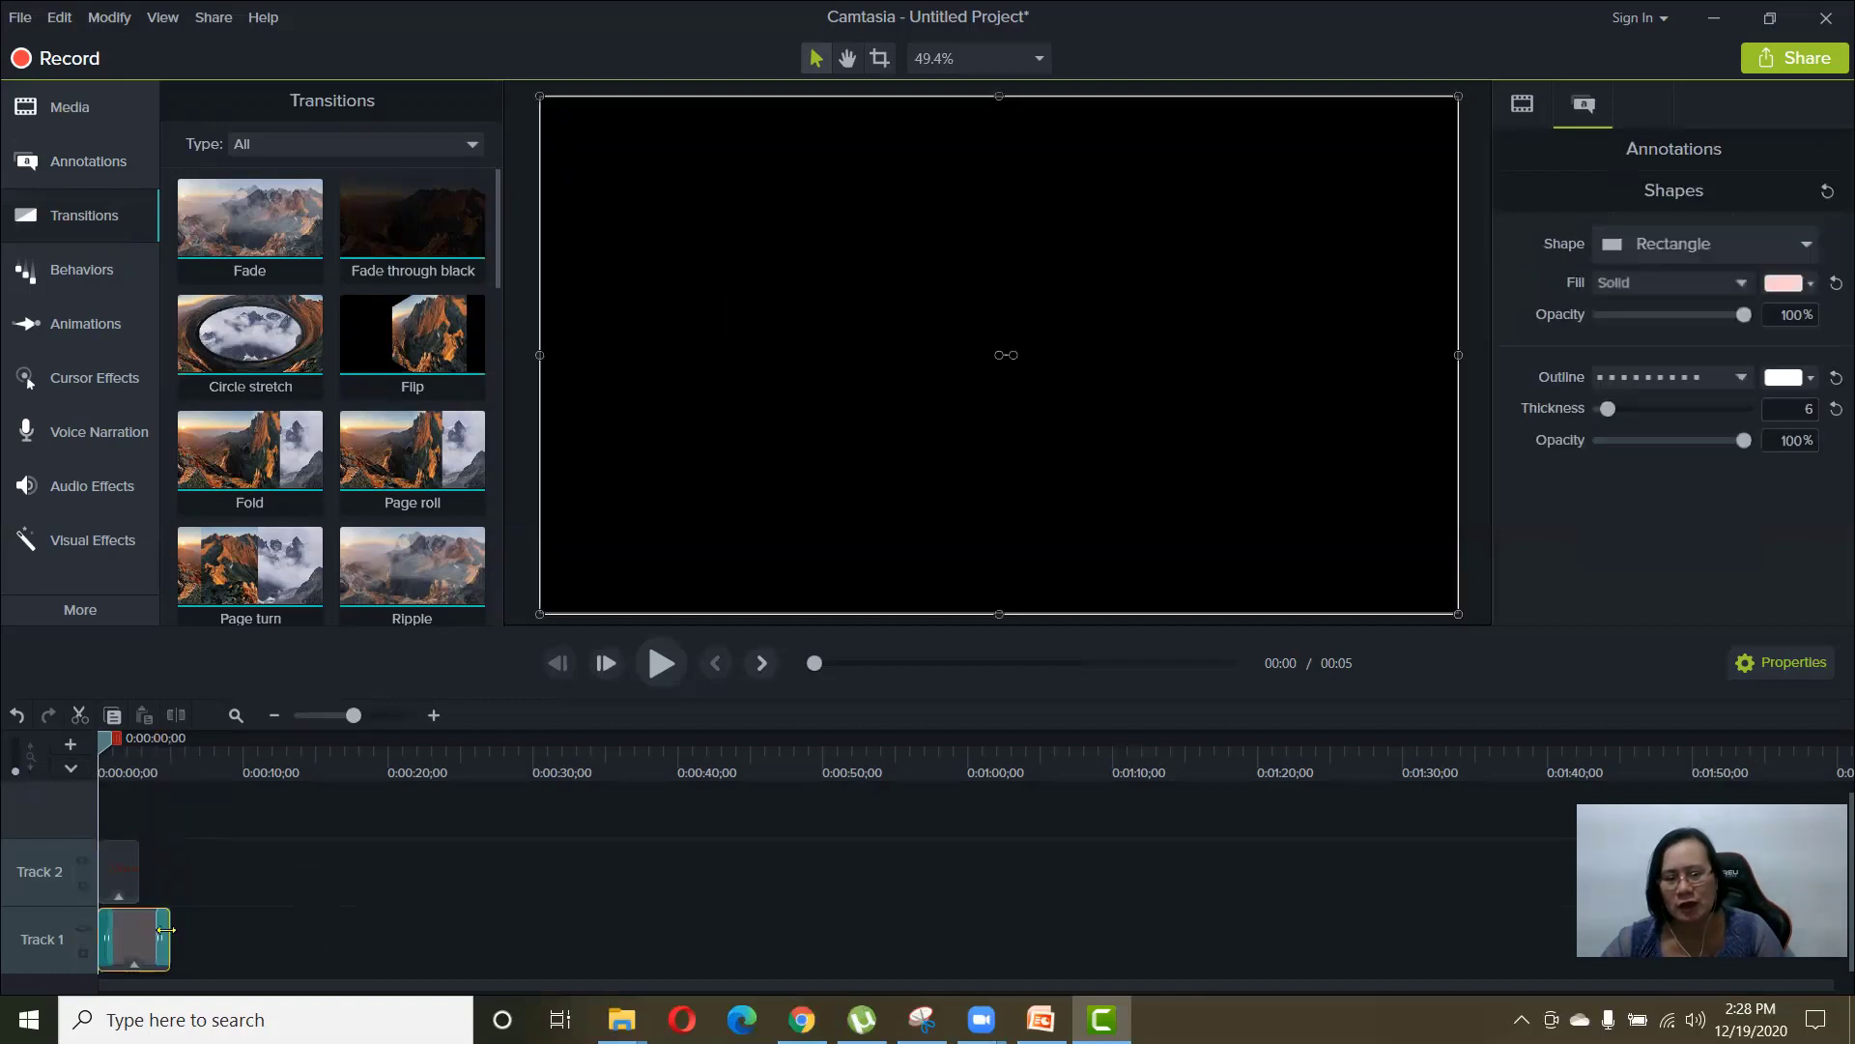
drag(123, 928, 141, 930)
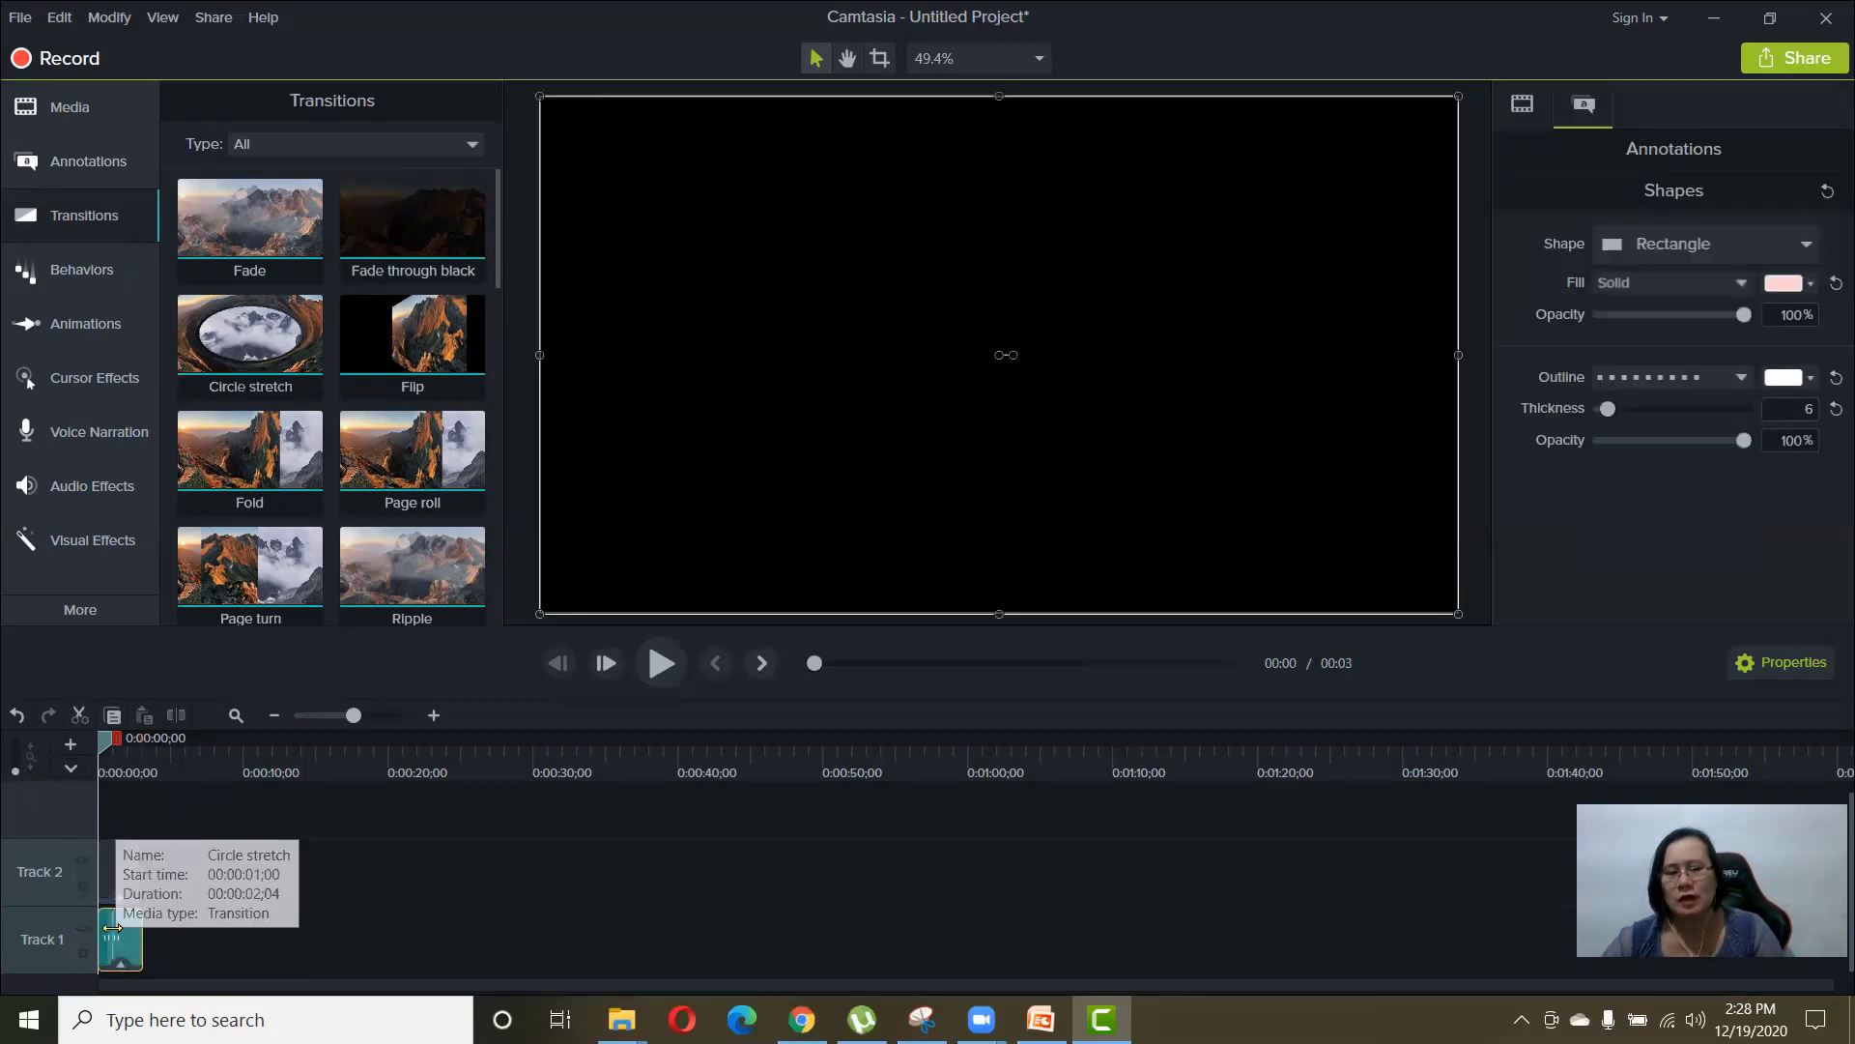
click(123, 930)
drag(124, 931, 126, 928)
click(241, 841)
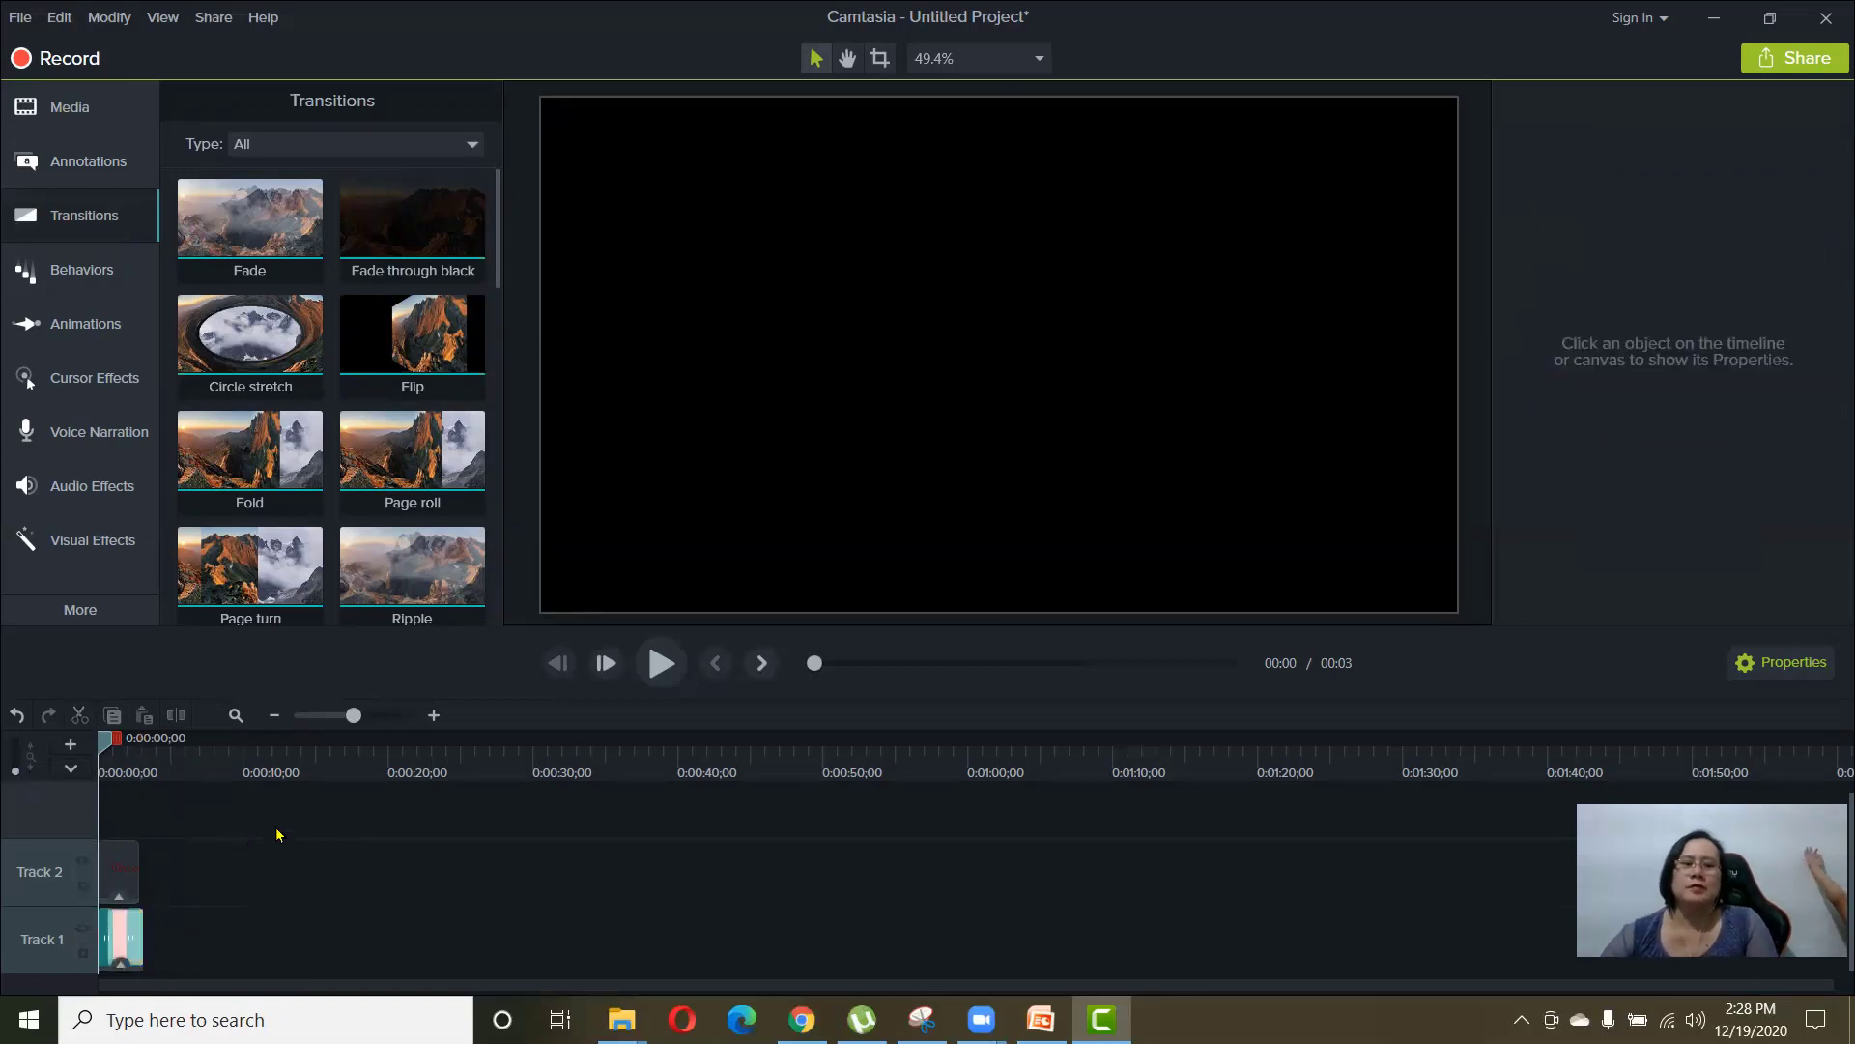
click(665, 667)
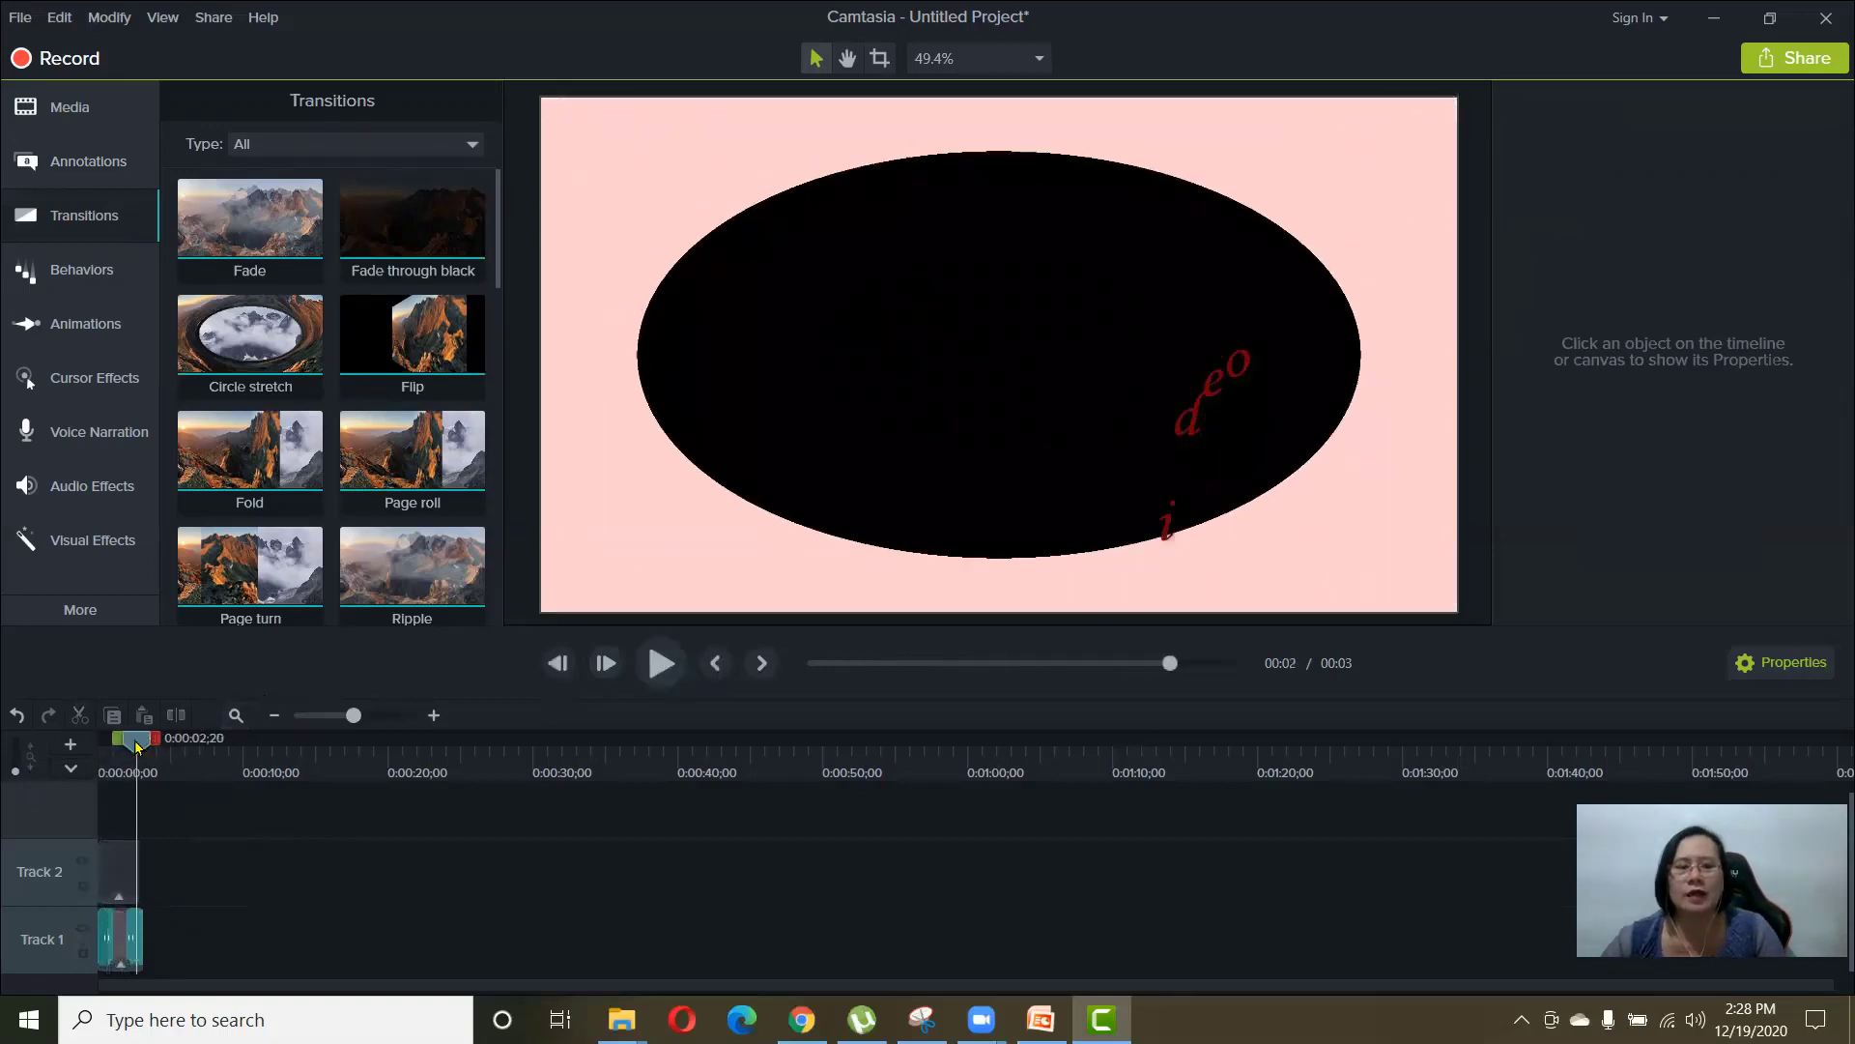
drag(136, 739, 99, 740)
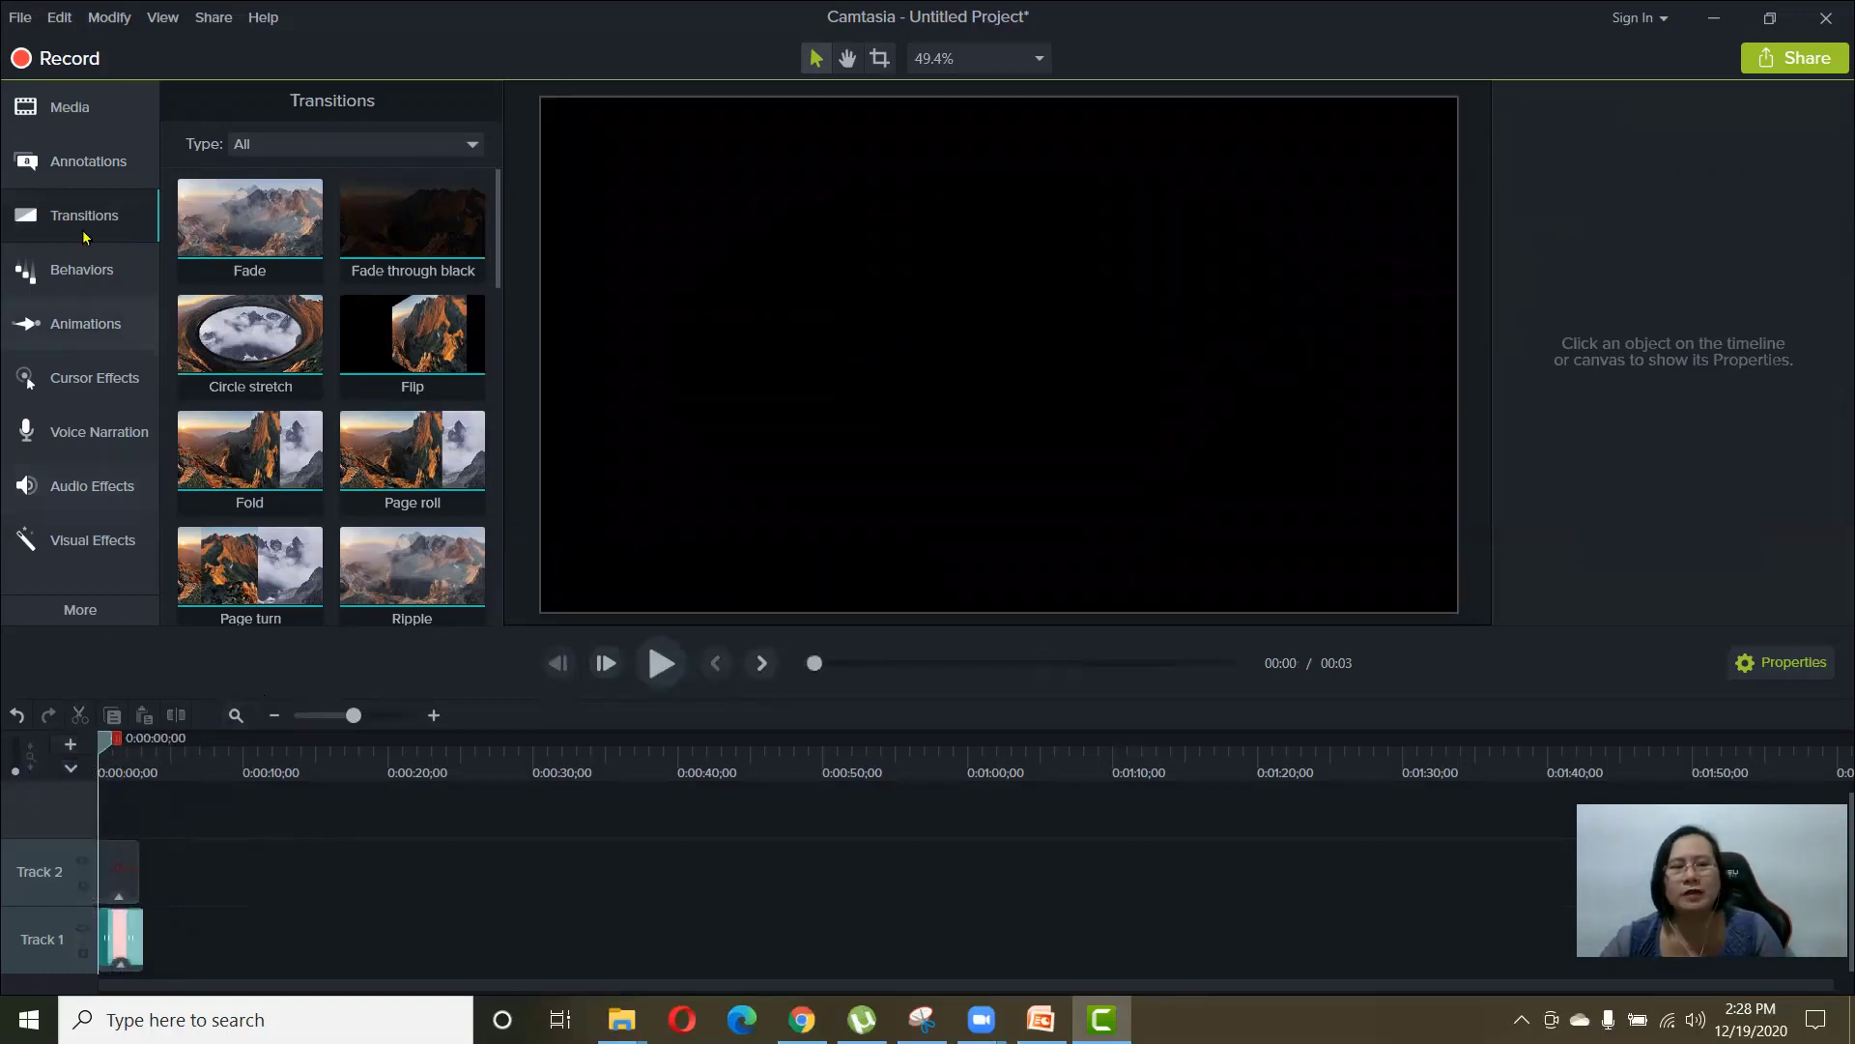
- Add the 3D Landscape design video from the Media Bin to the canvas on a new Track 3
click(58, 107)
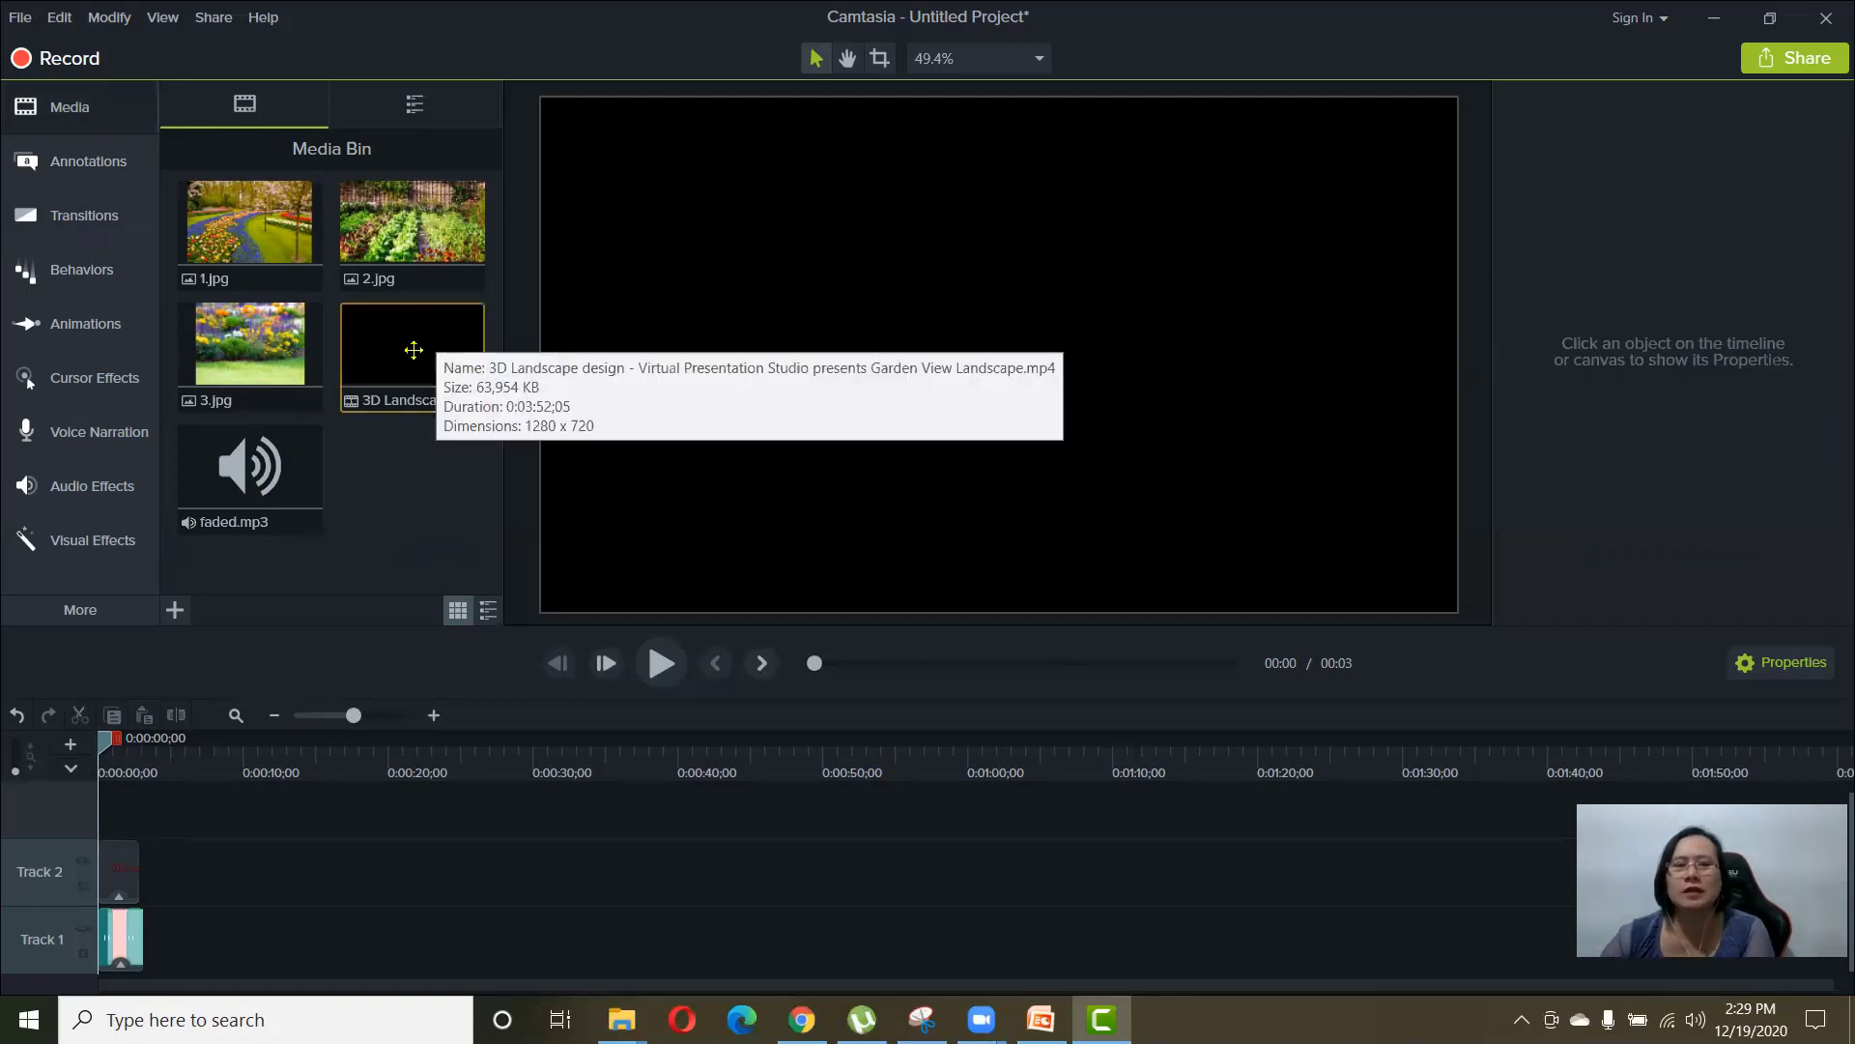
drag(414, 340, 528, 346)
drag(782, 441, 850, 397)
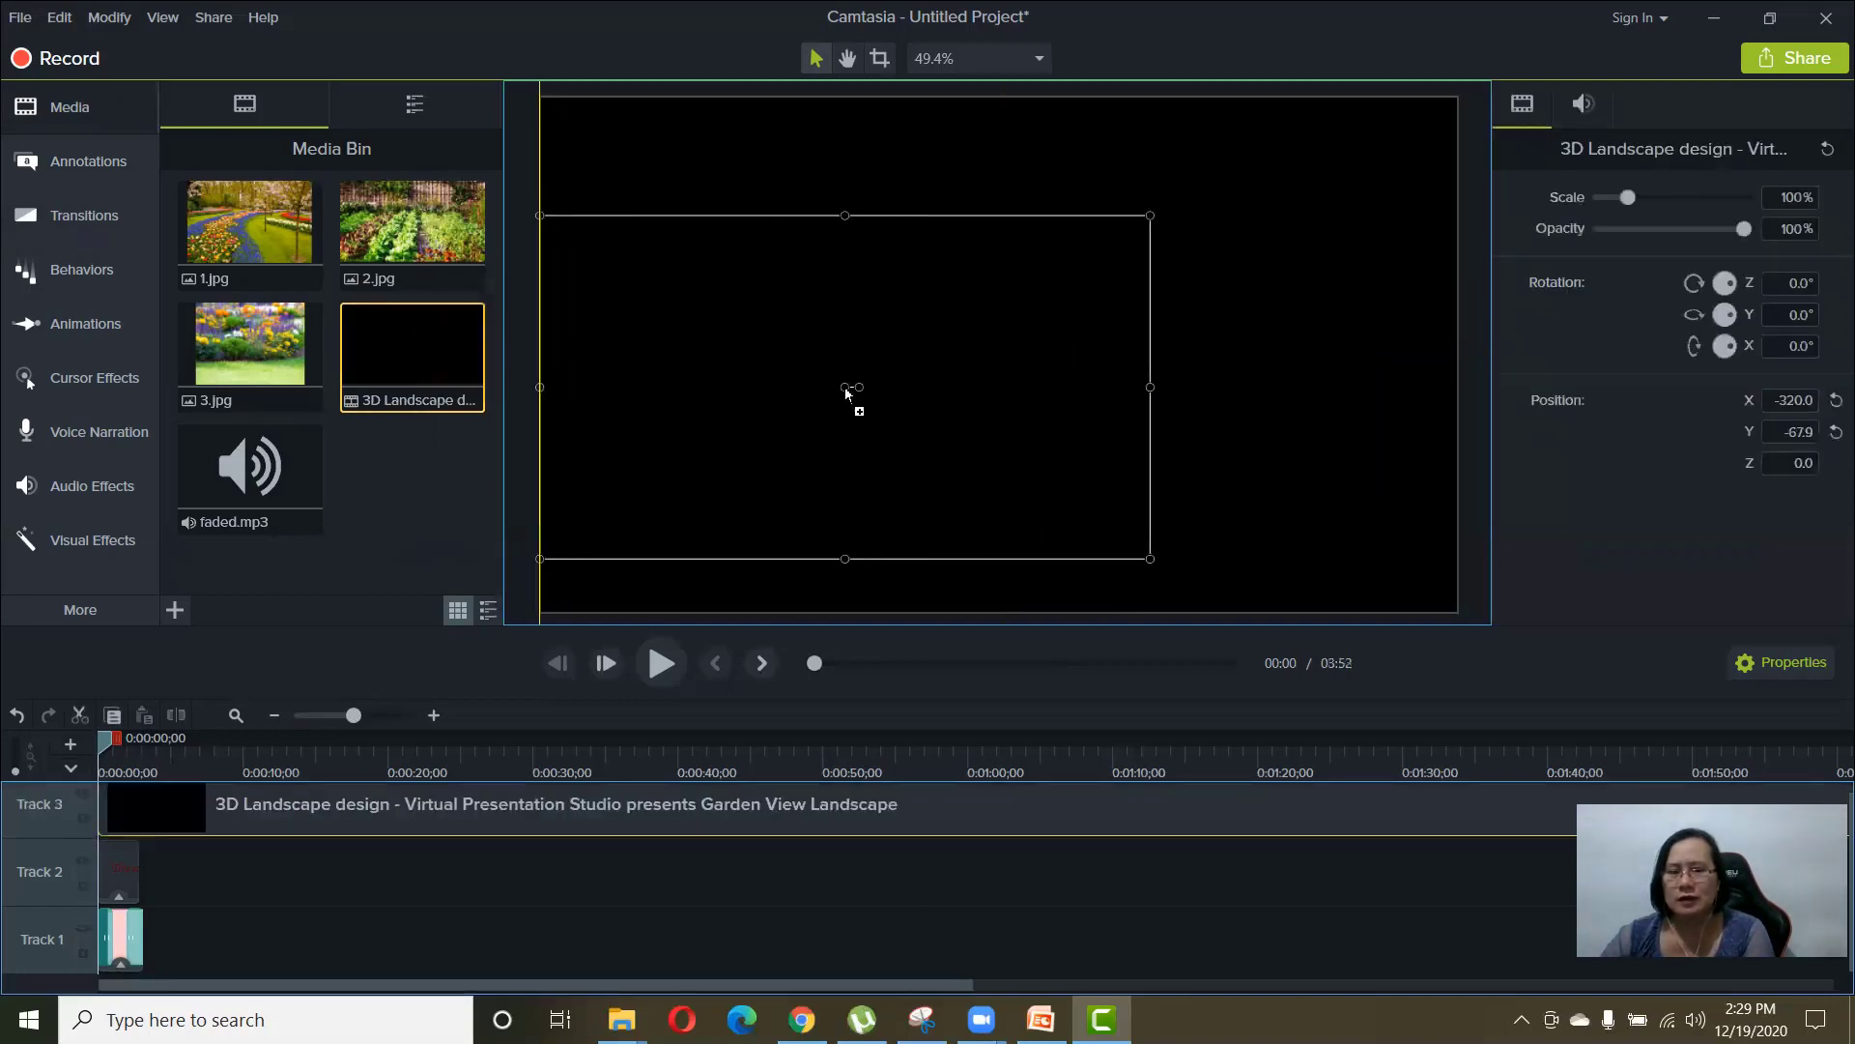
scroll(430, 916, up, 1)
scroll(430, 916, down, 1)
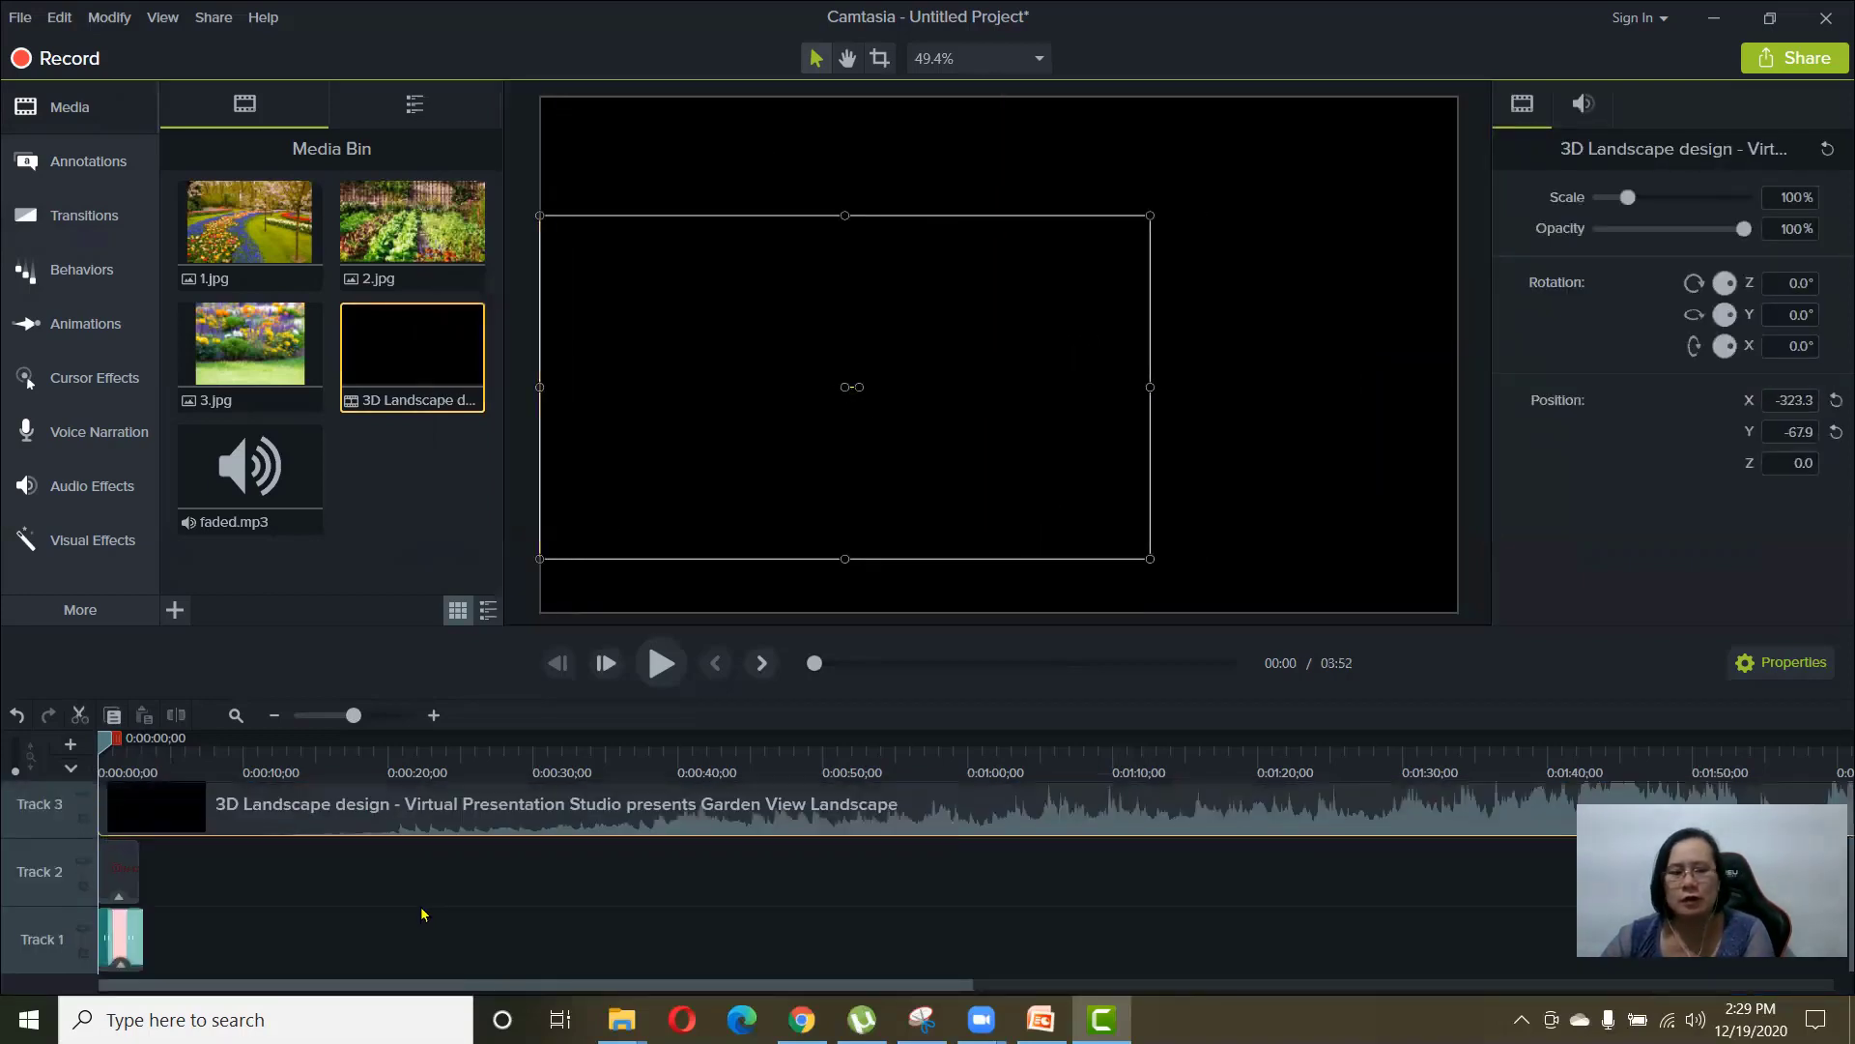
scroll(426, 908, up, 1)
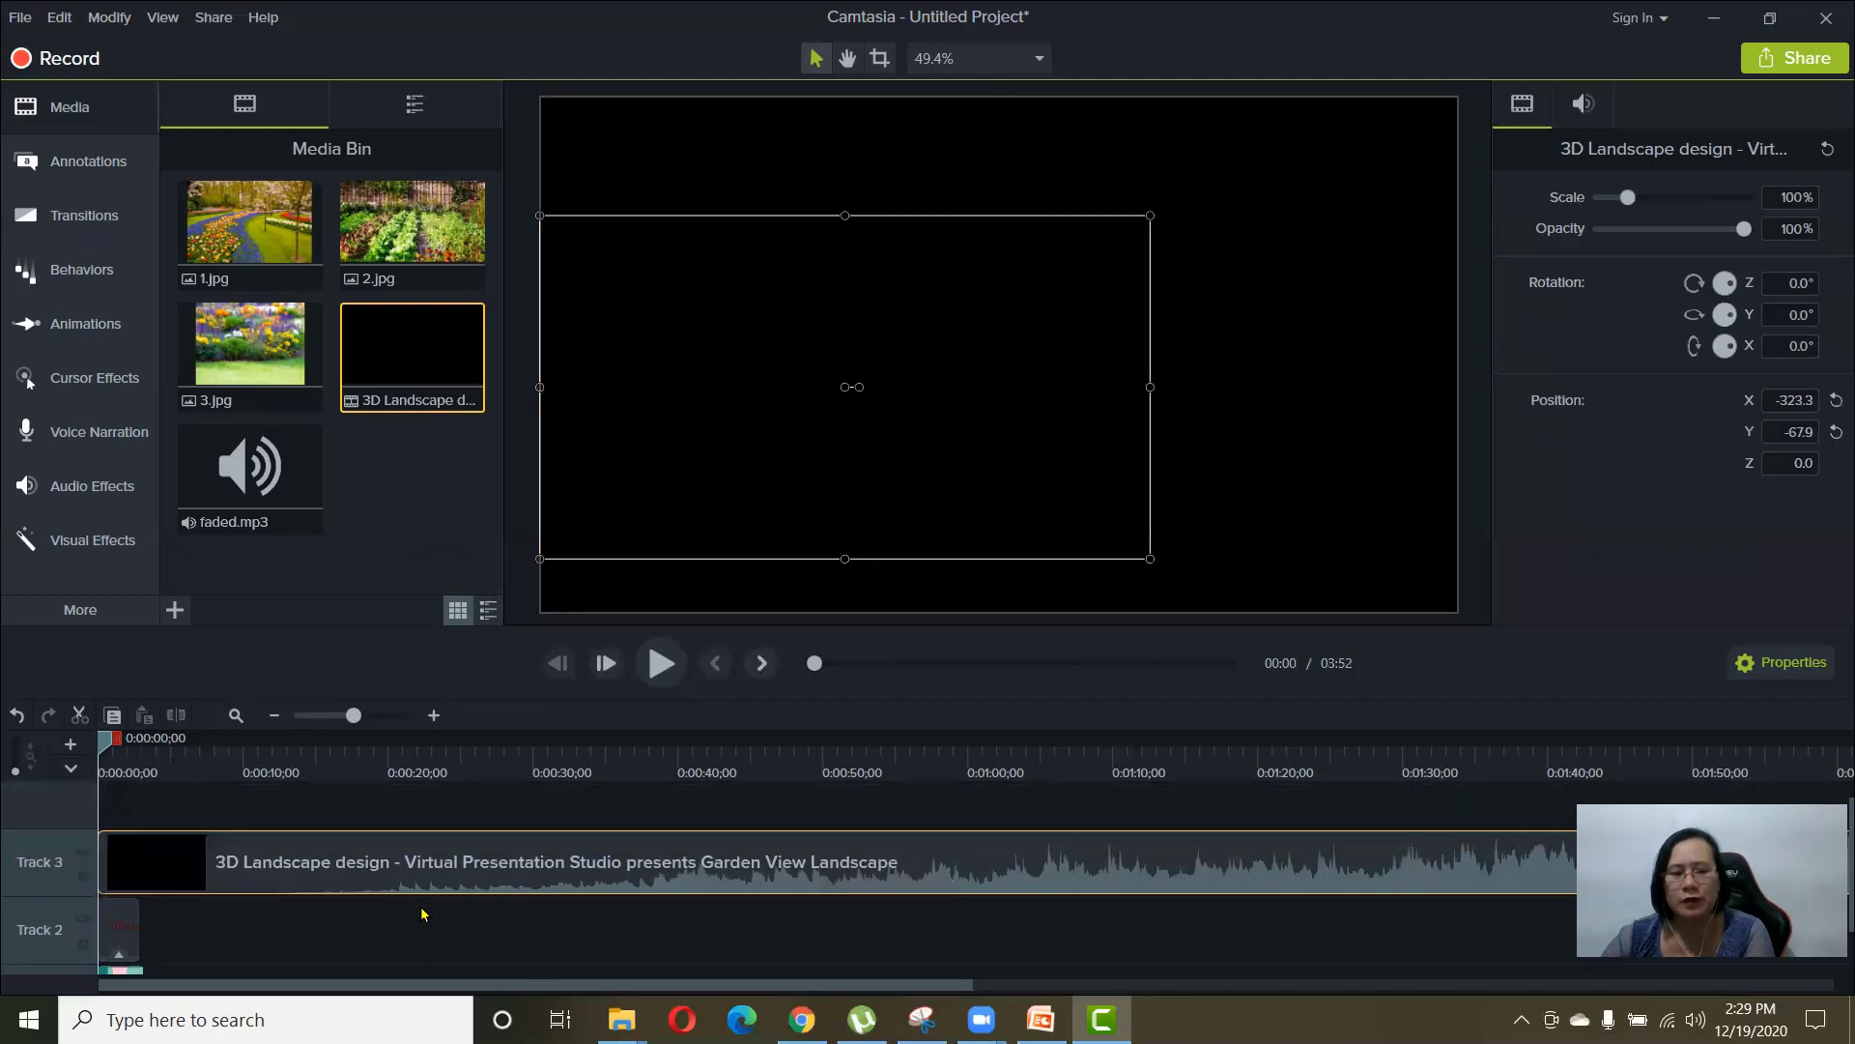
- Move the landscape video clip on Track 3 to start at about 3 seconds, right after the title callout
click(121, 923)
click(140, 862)
drag(140, 862, 184, 874)
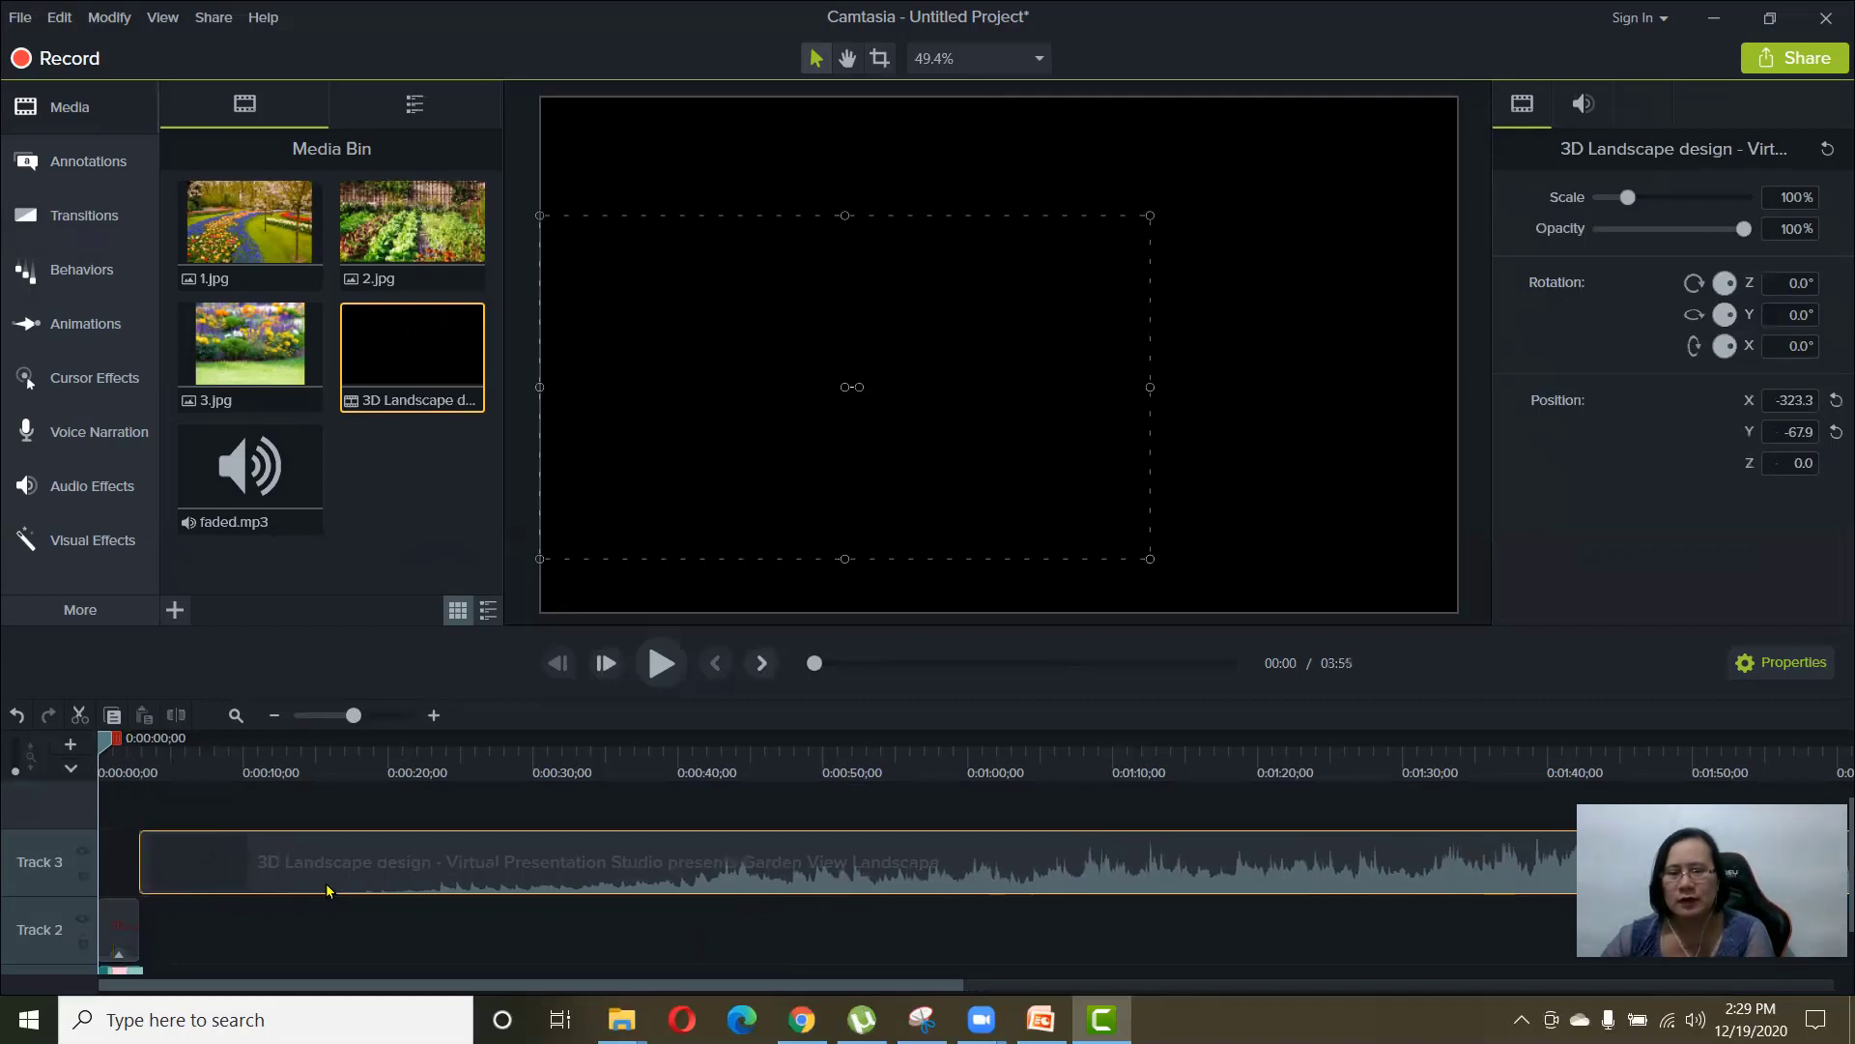
- Place the title callout at the canvas's upper-left corner, enlarge it to cover the canvas, and play the project to about 10 seconds
drag(885, 251, 642, 103)
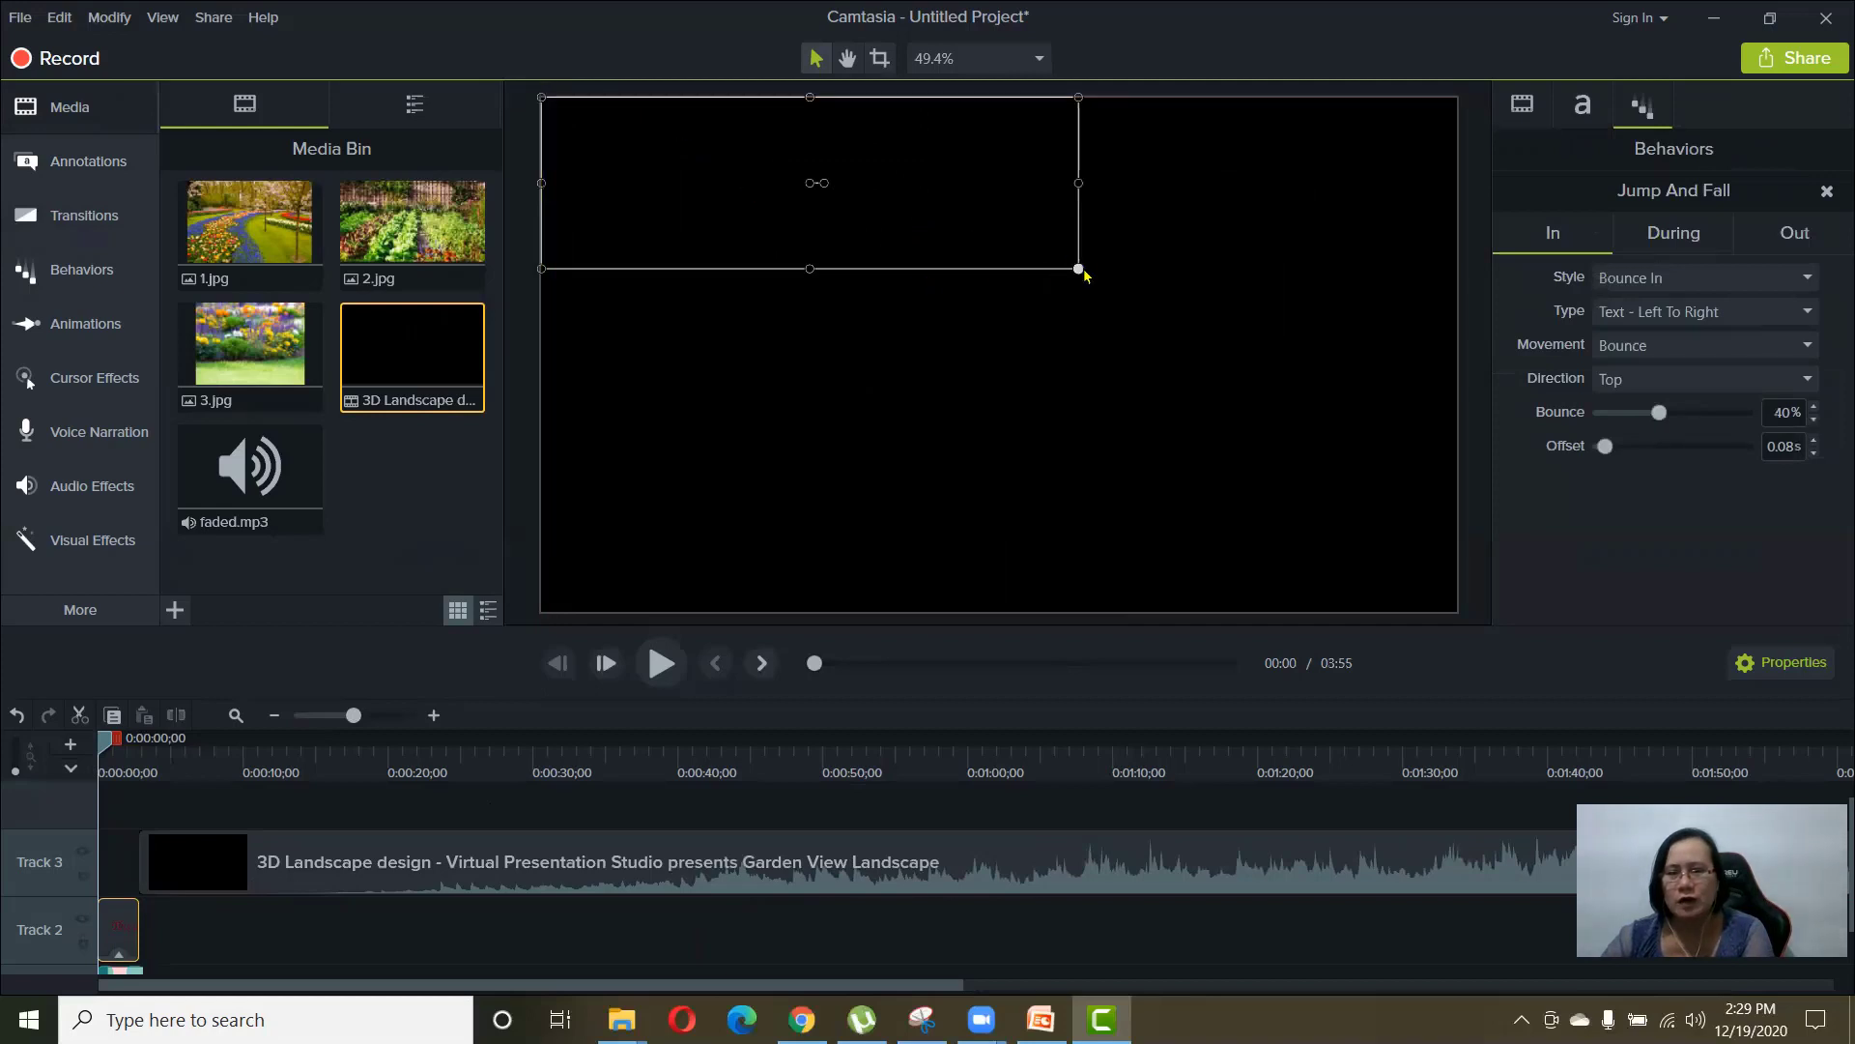
drag(1128, 314, 1473, 616)
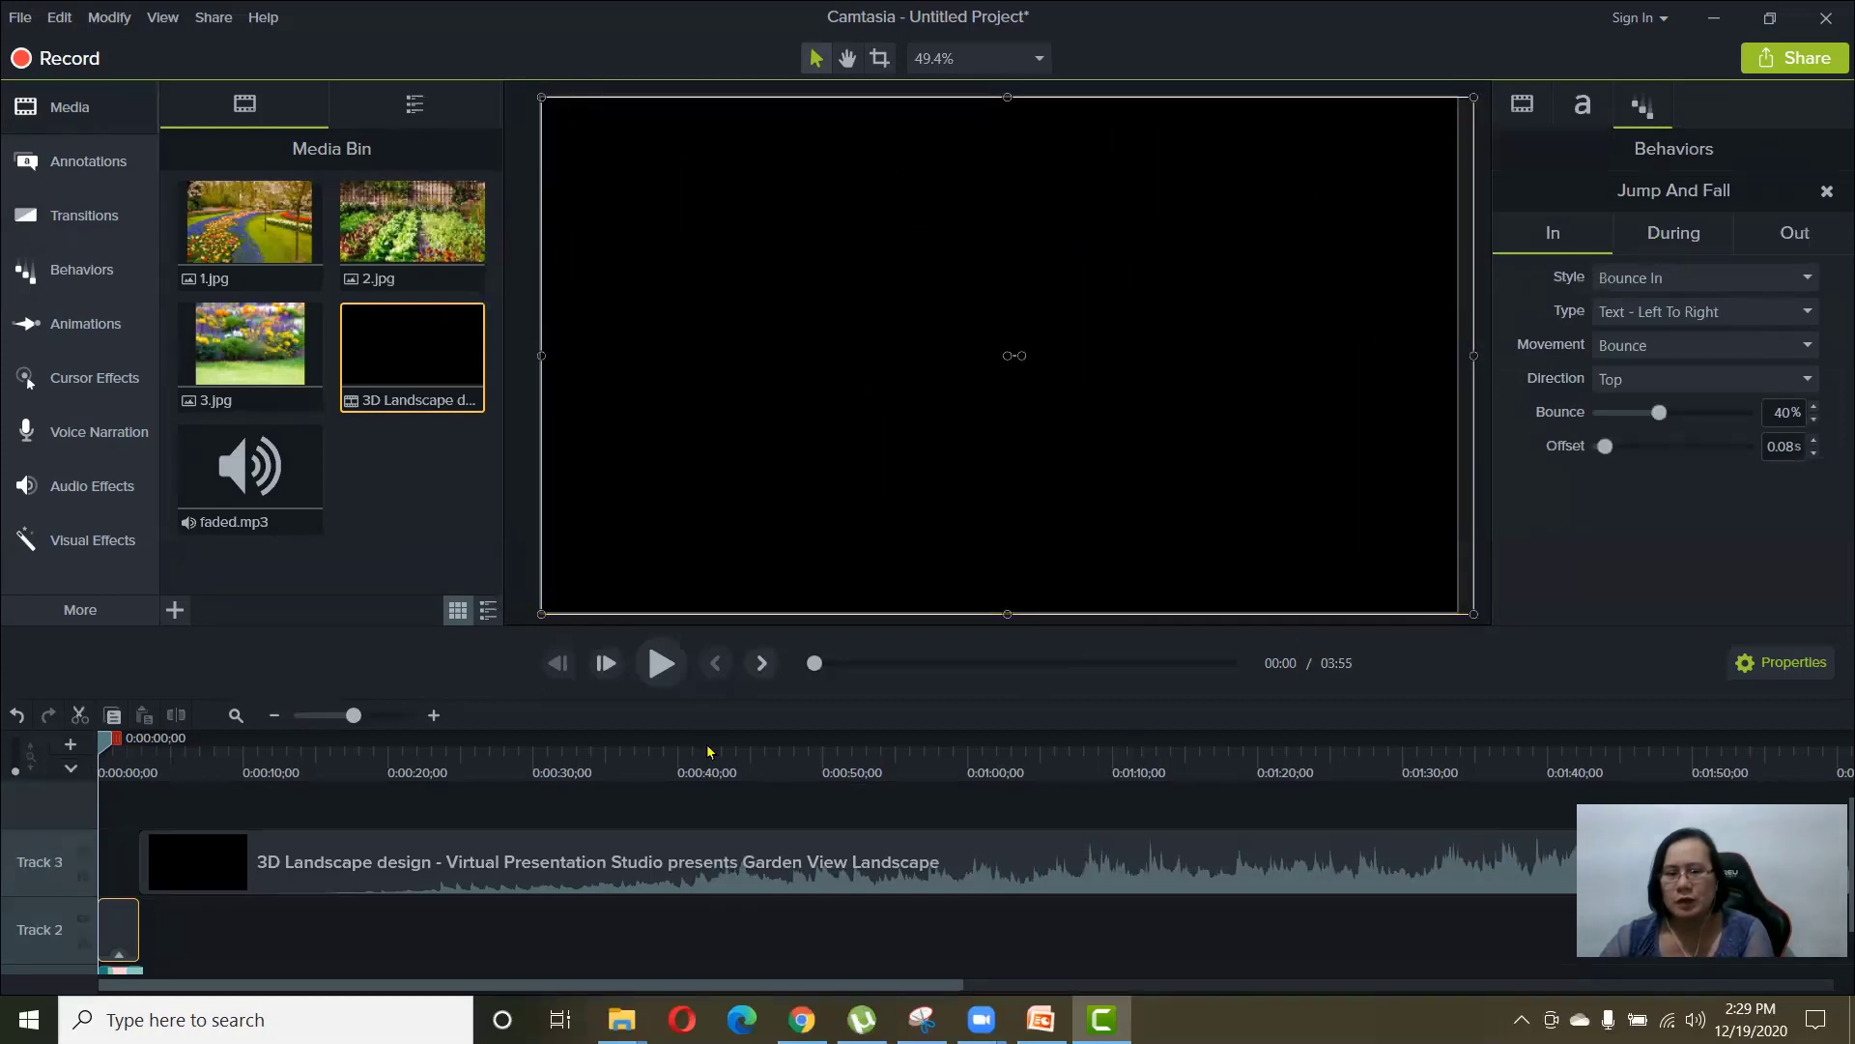
click(661, 664)
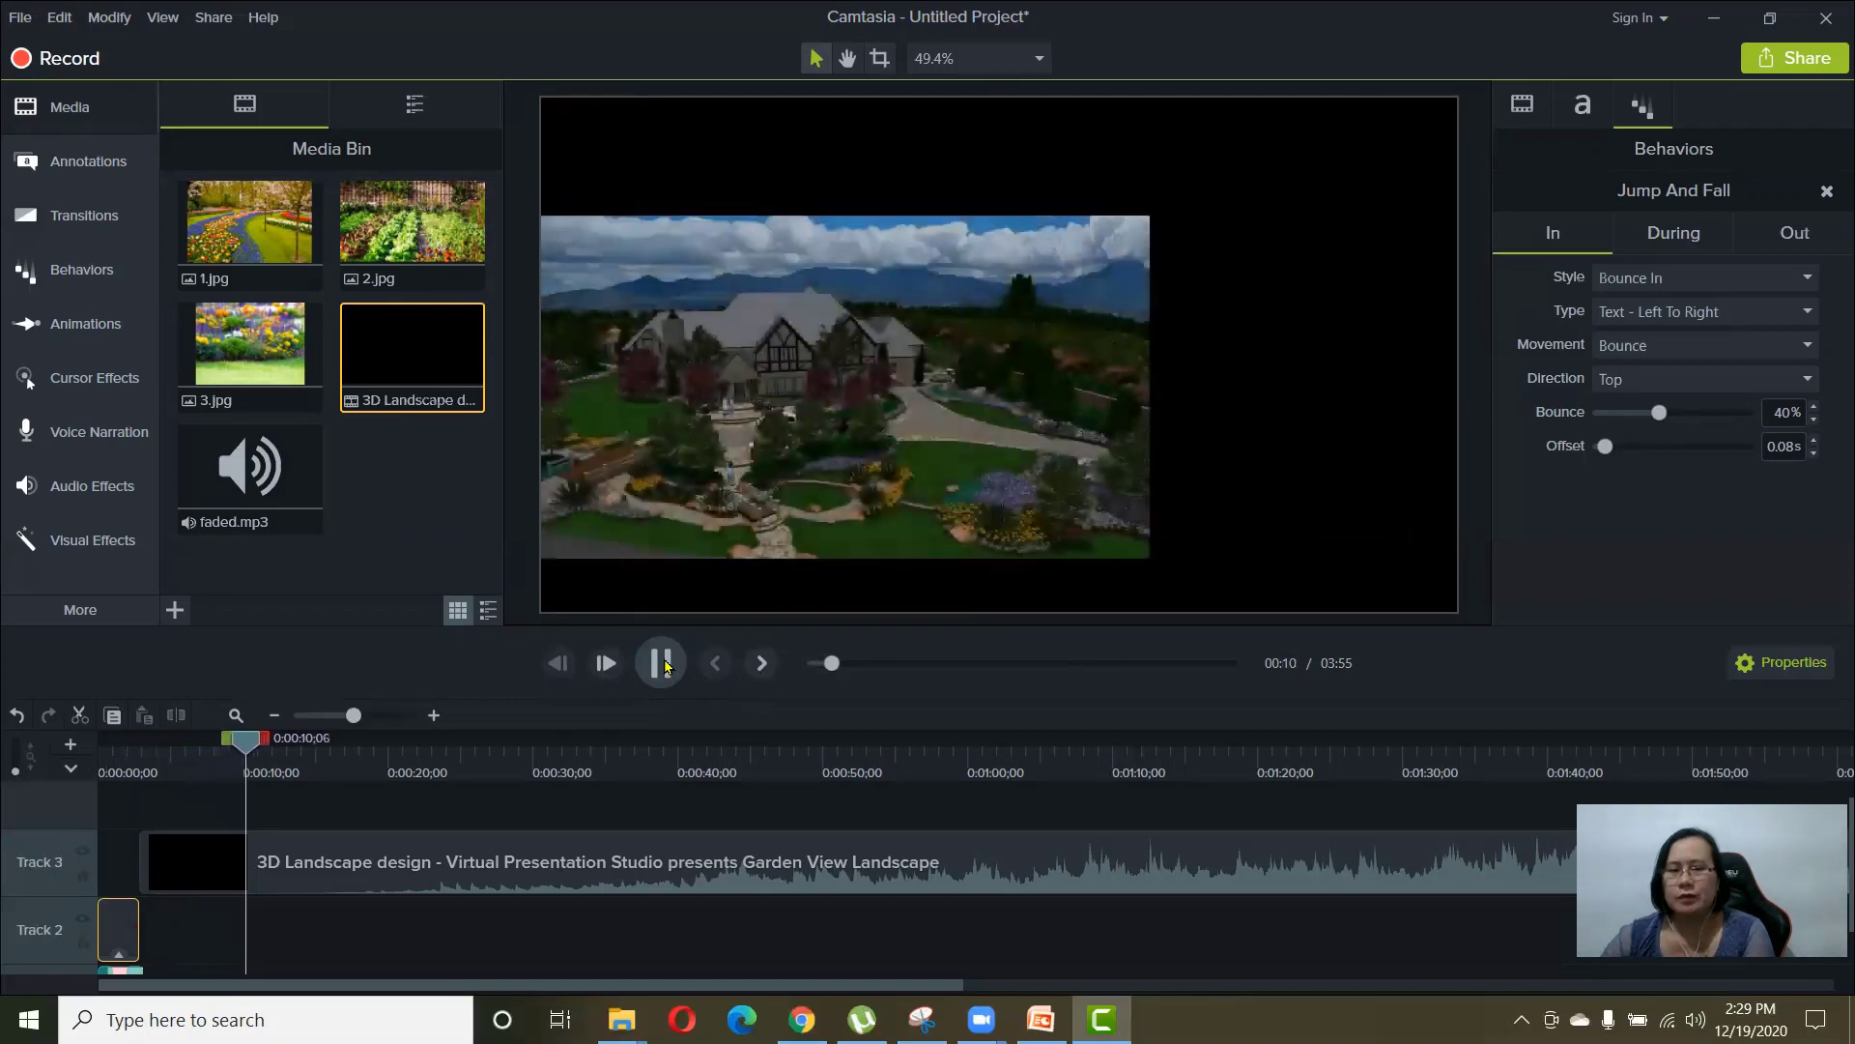
click(663, 664)
- Align the landscape video with the canvas's upper-left corner, scale it to 150% to fill the canvas, and preview it briefly
drag(707, 335, 708, 218)
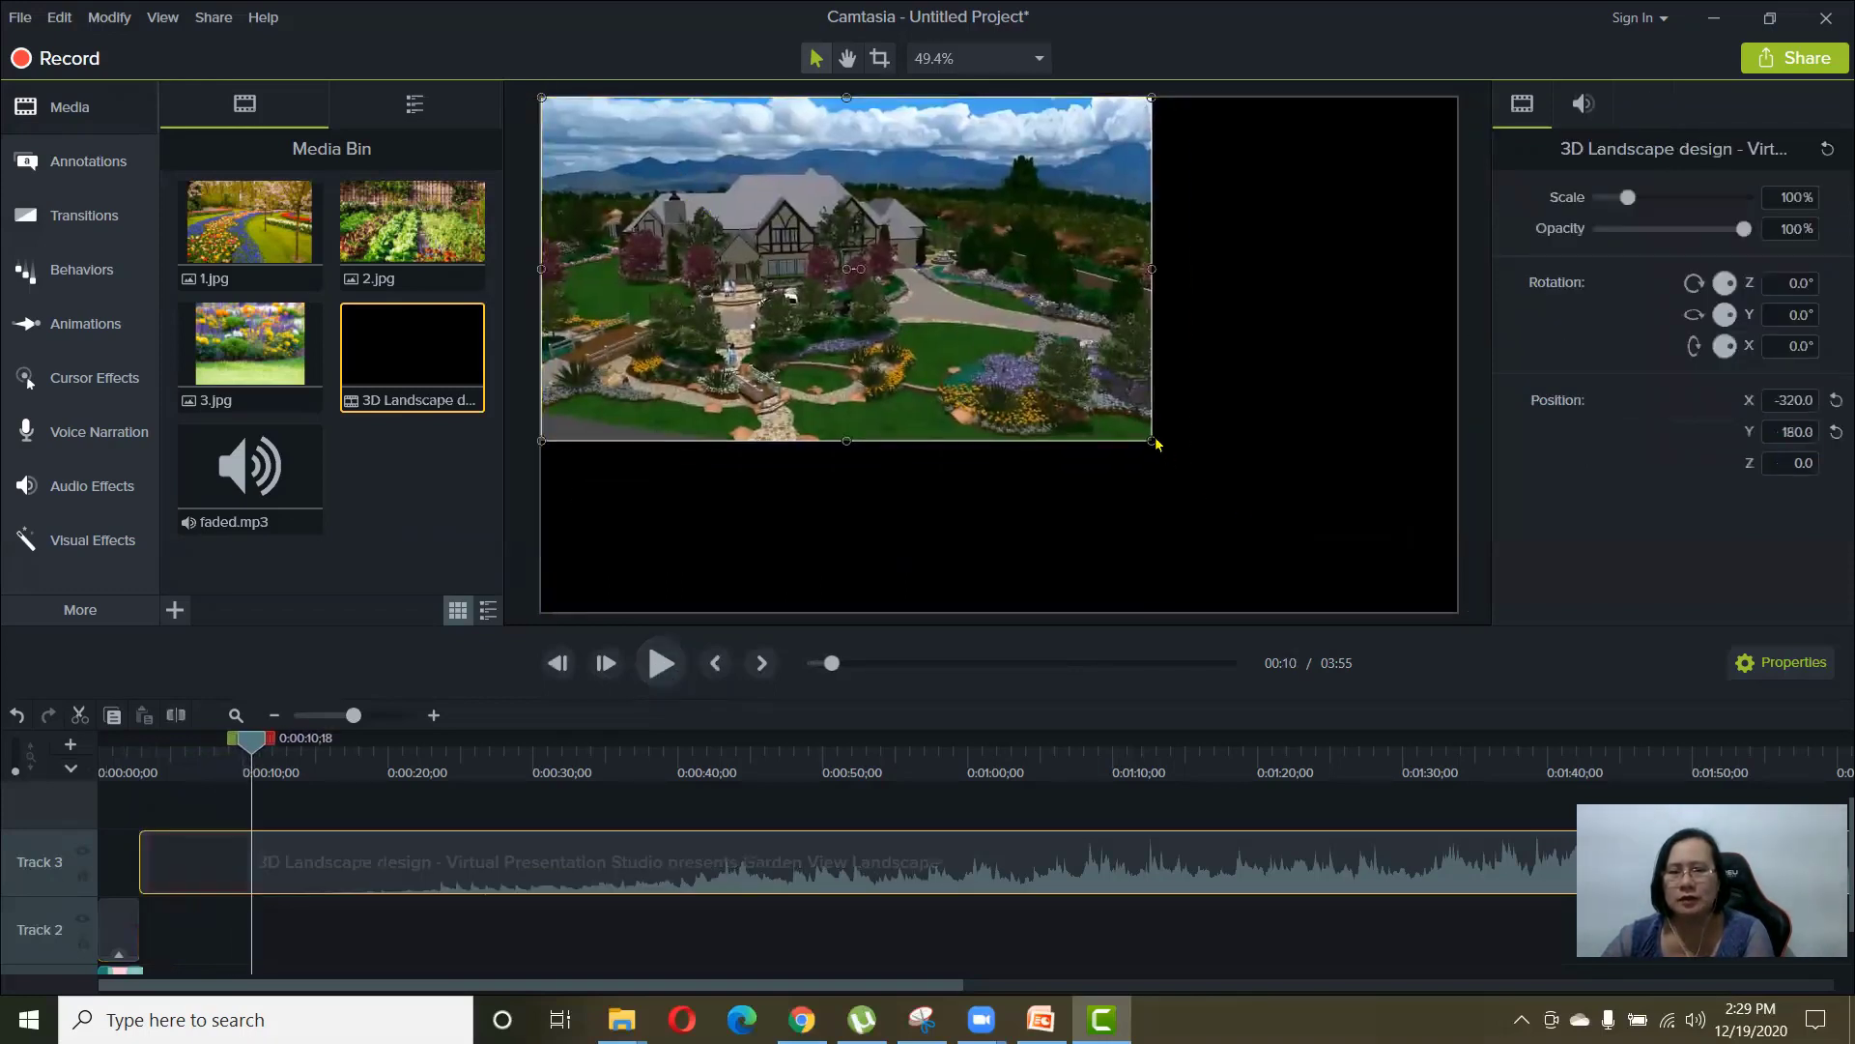
drag(1154, 438, 1463, 616)
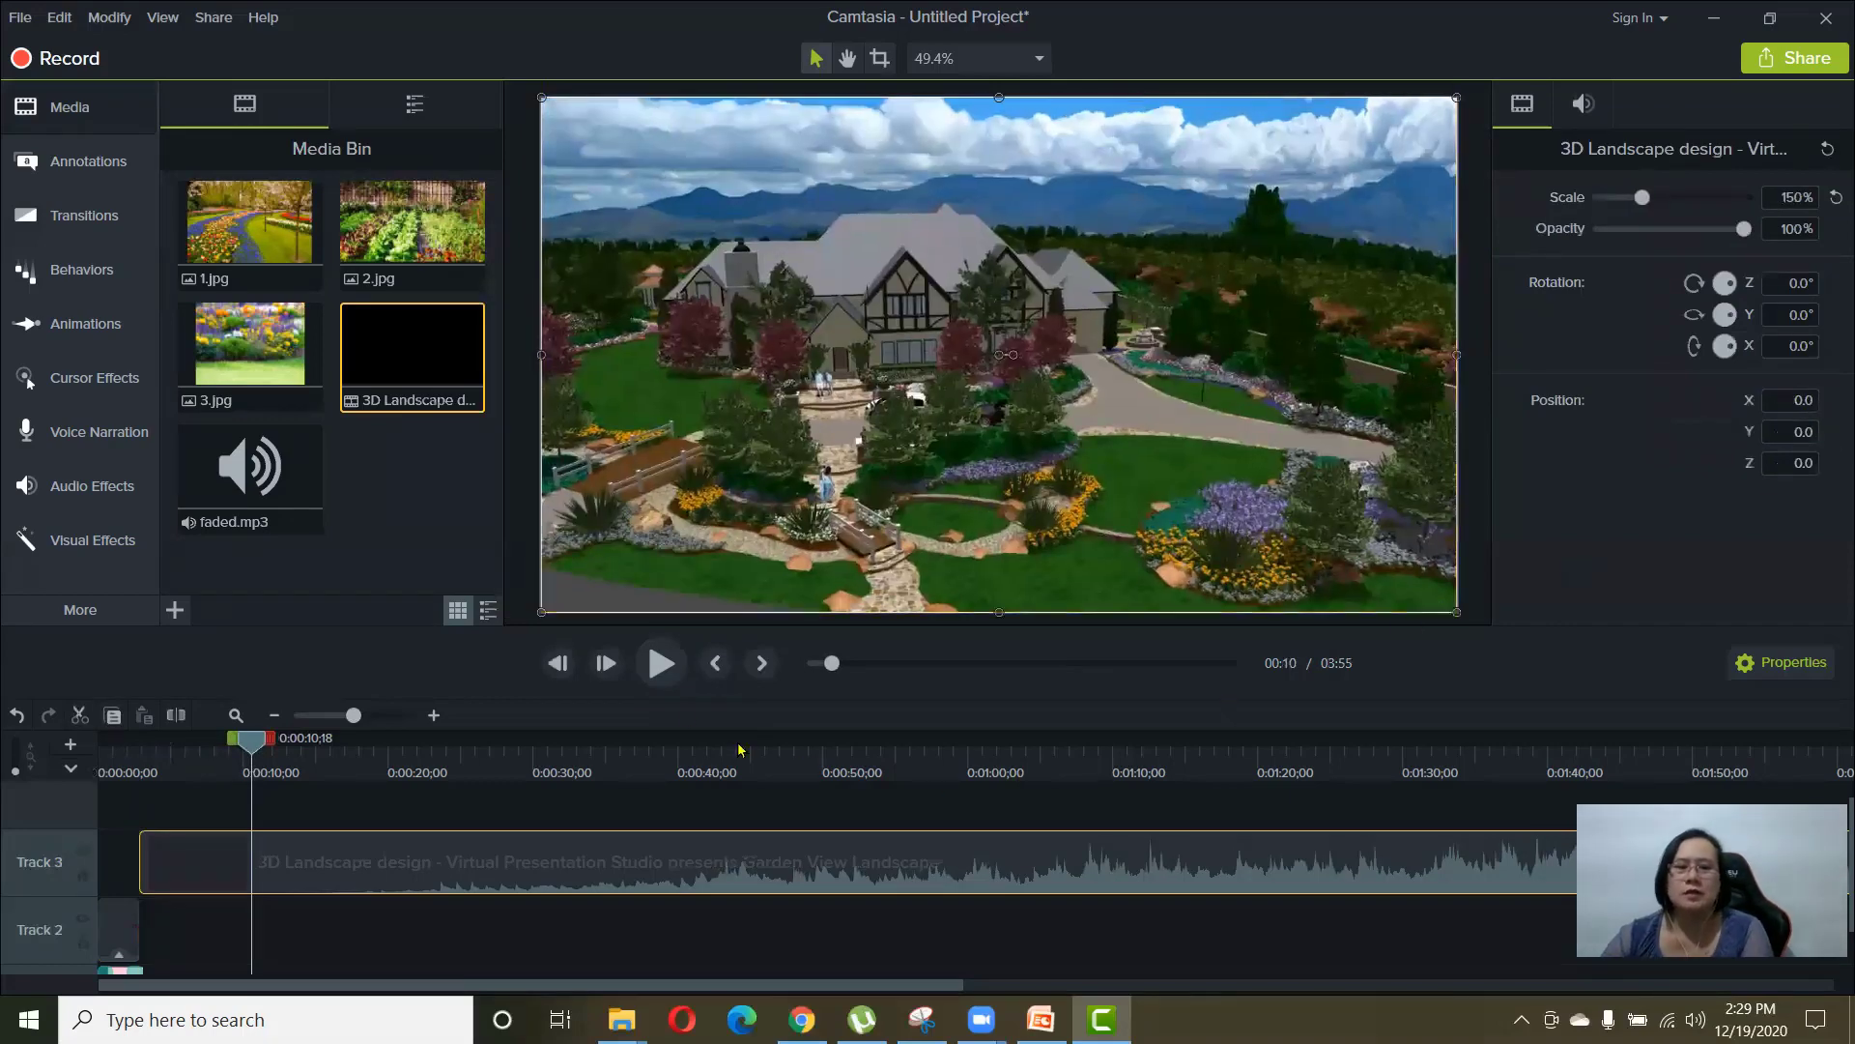
click(664, 674)
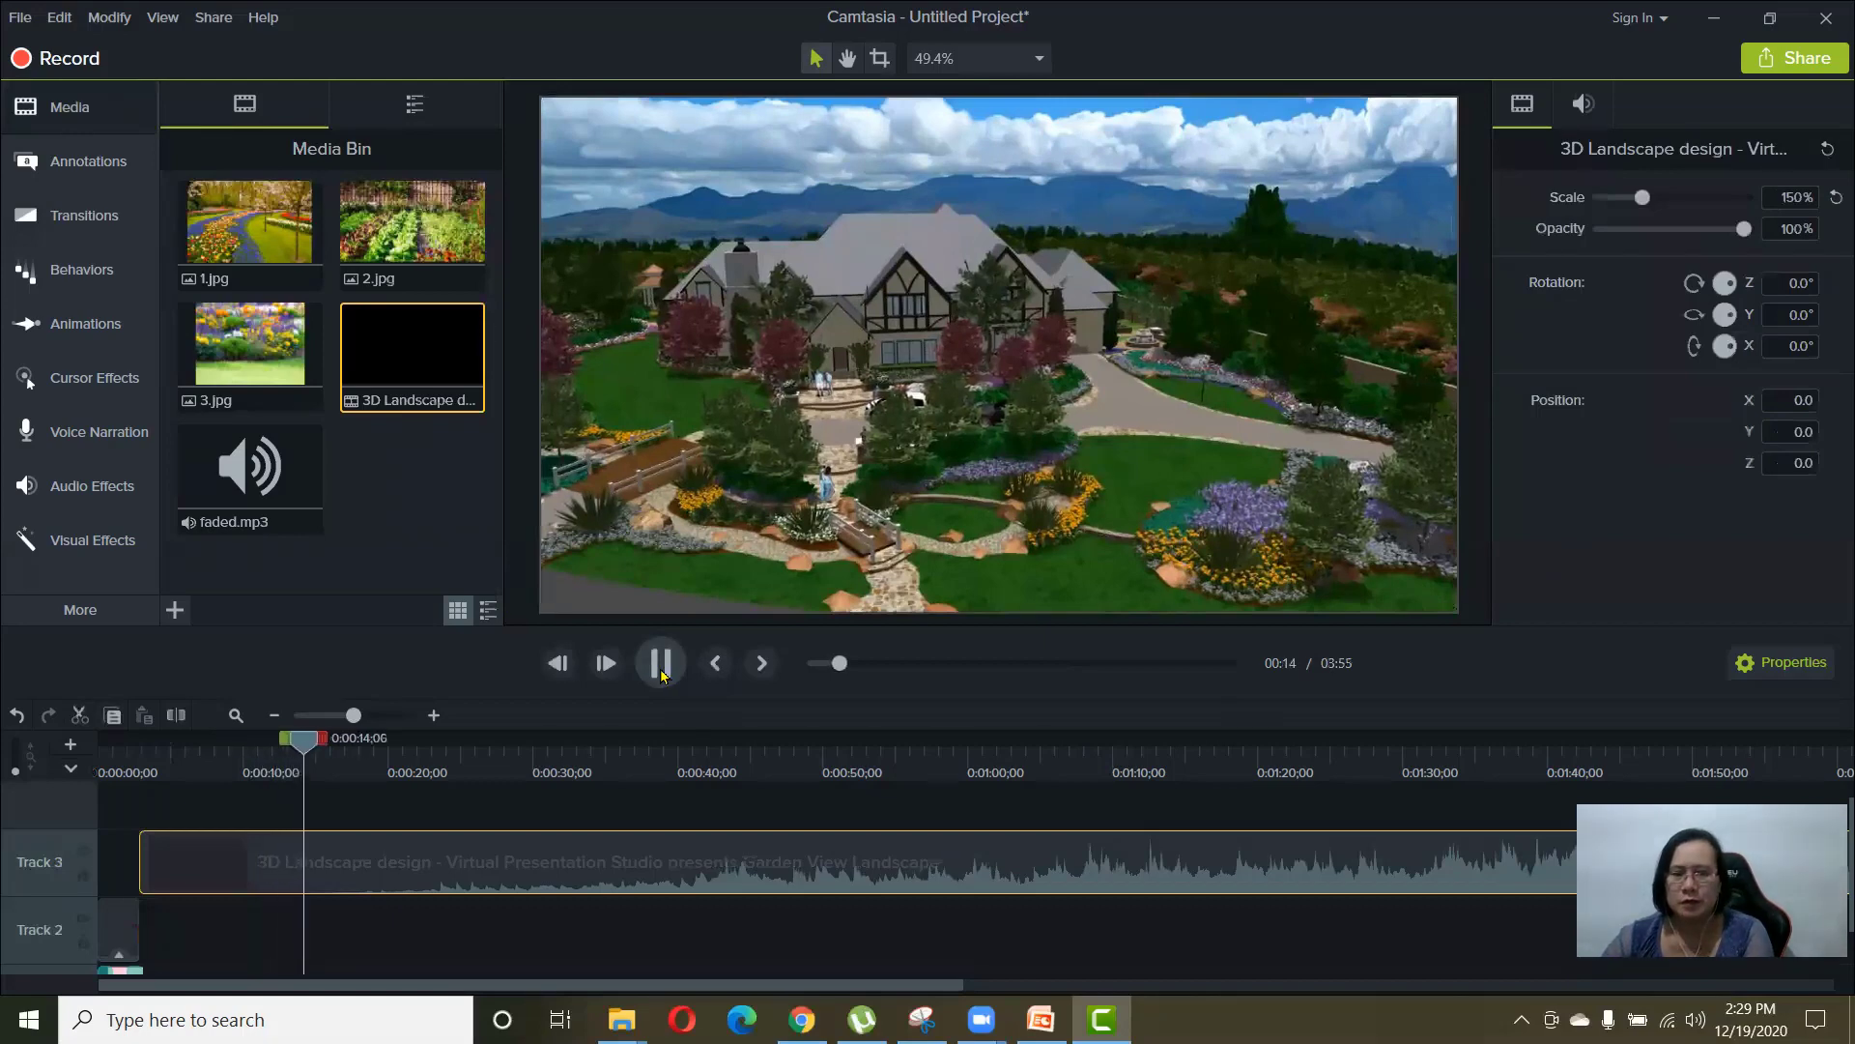
click(663, 675)
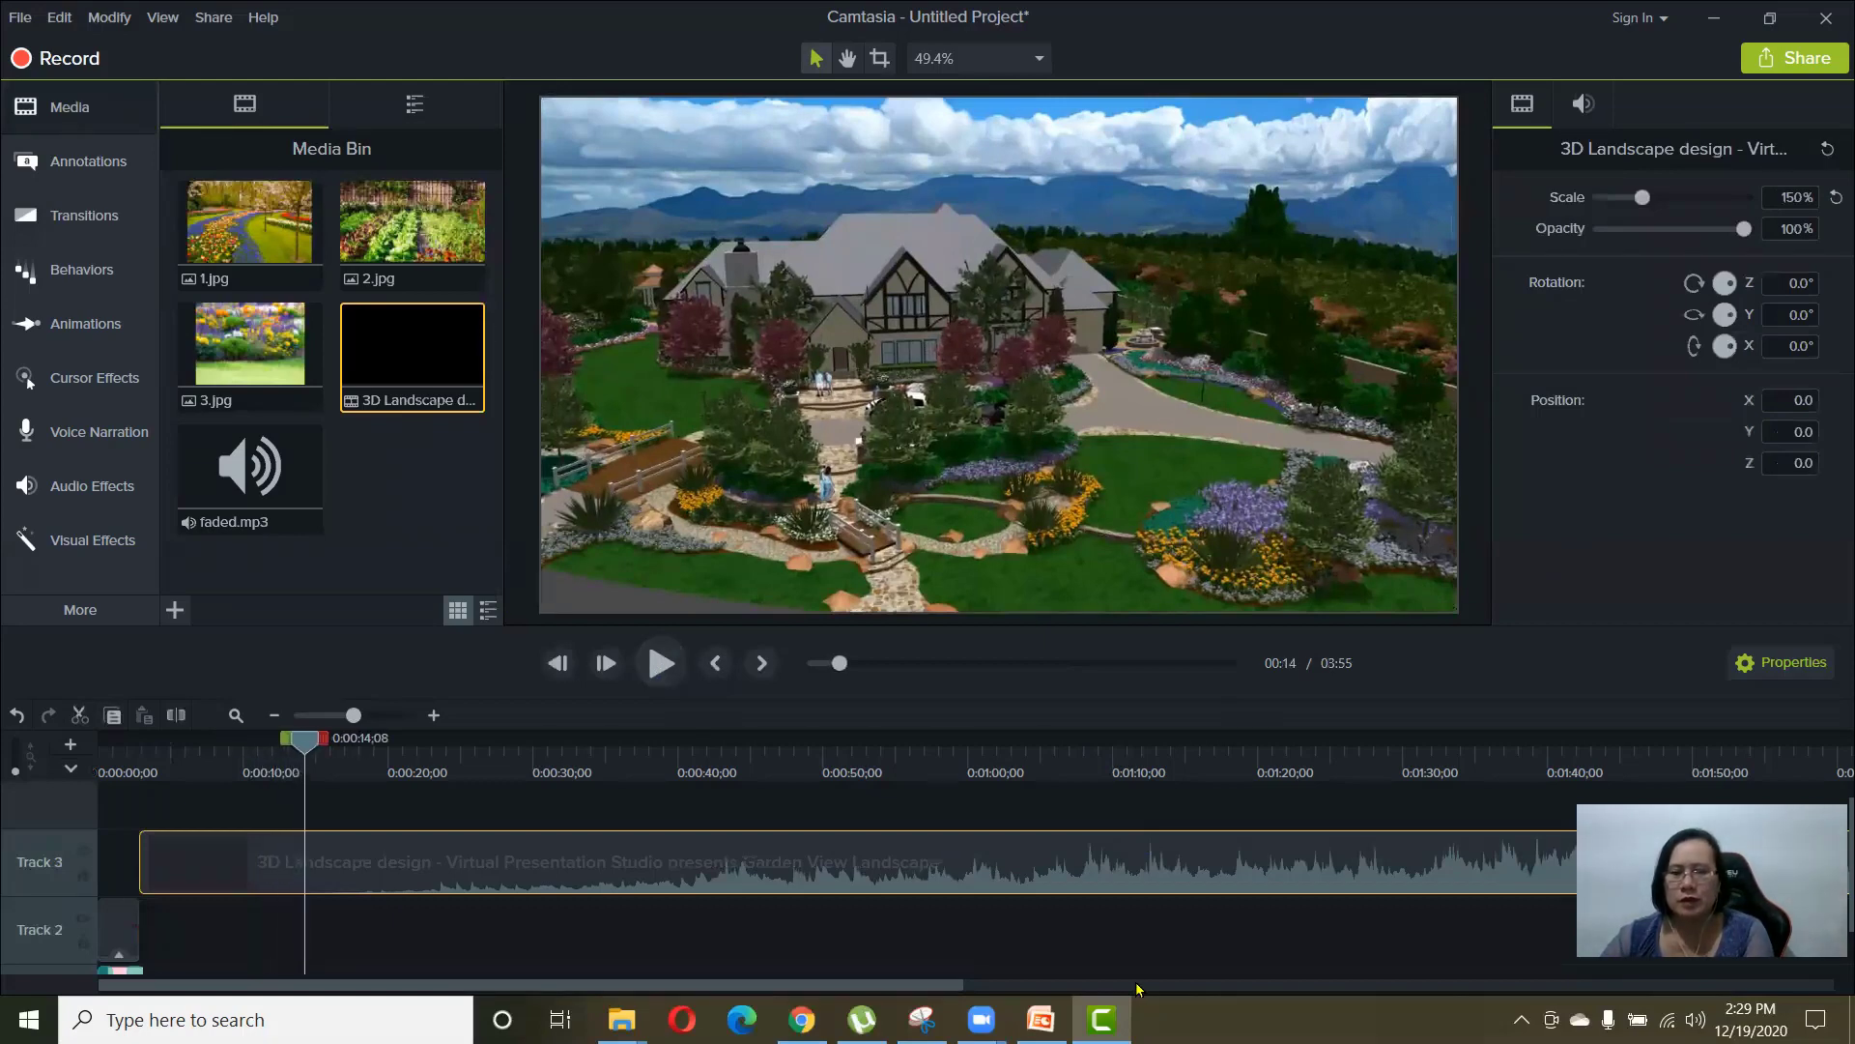
click(385, 913)
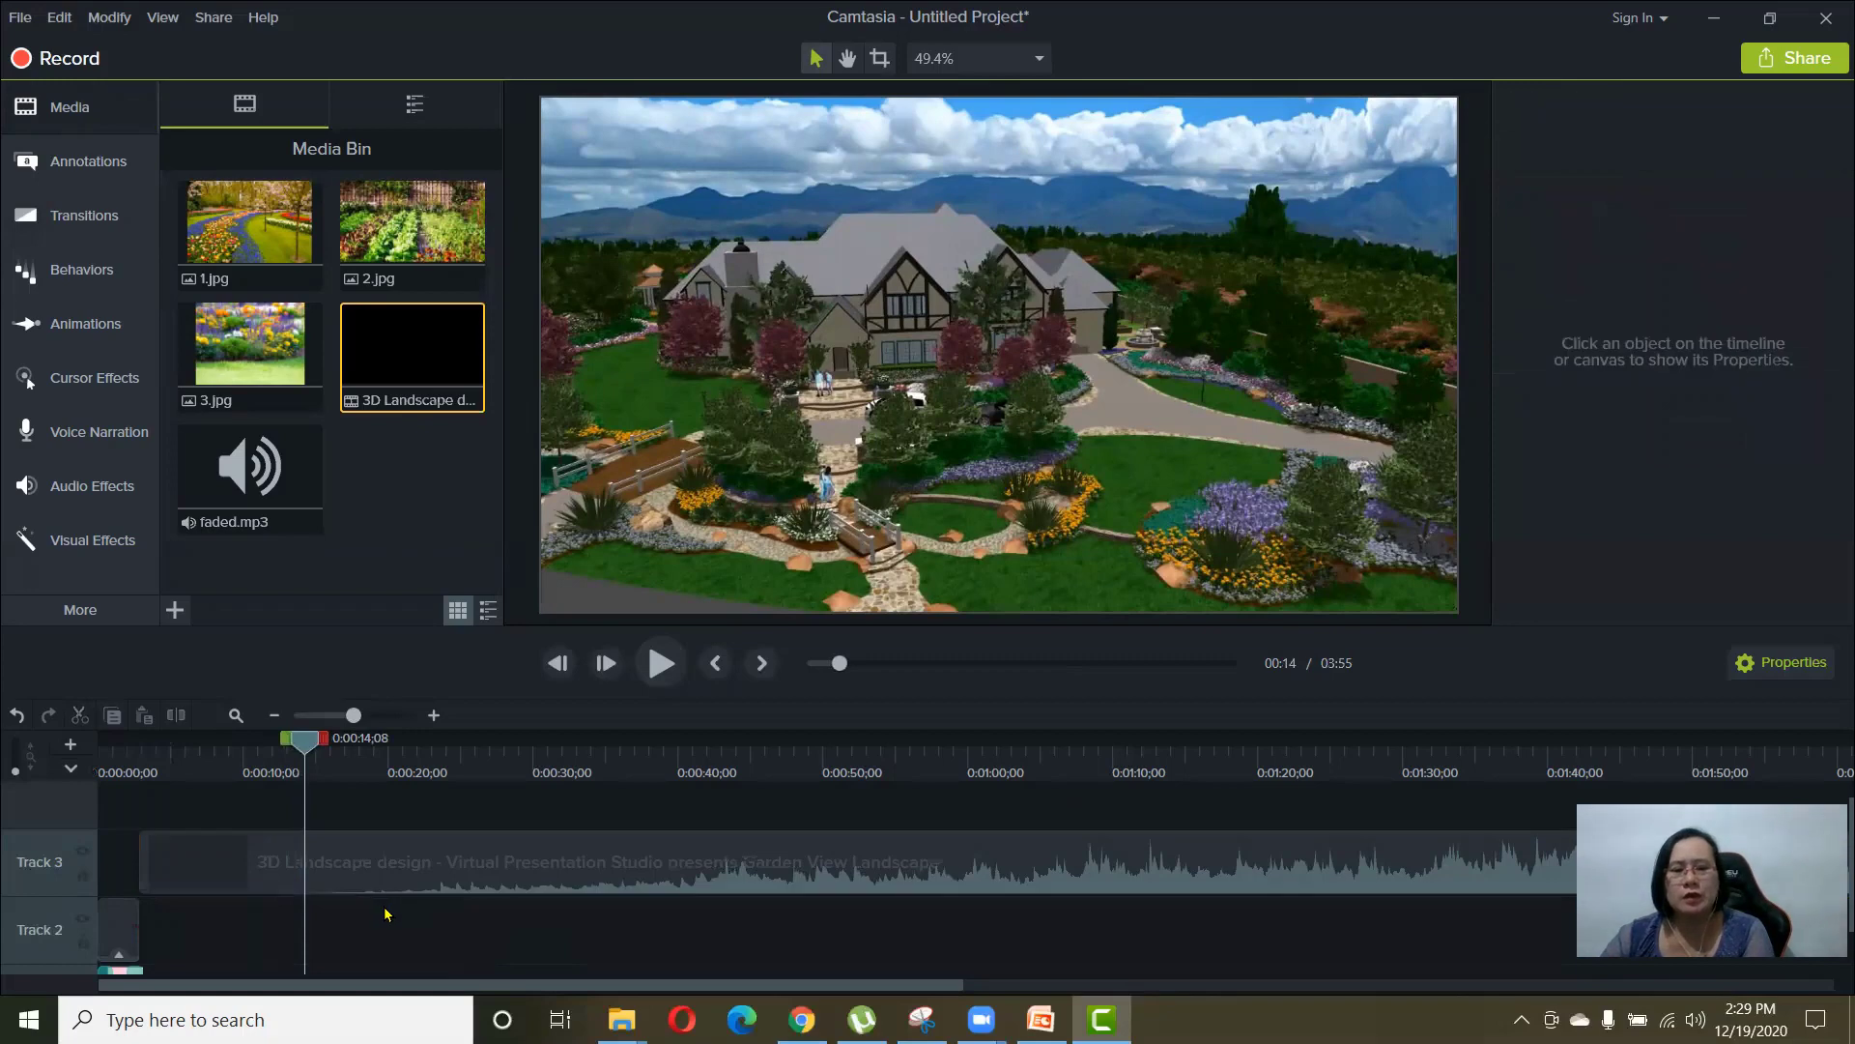
click(349, 853)
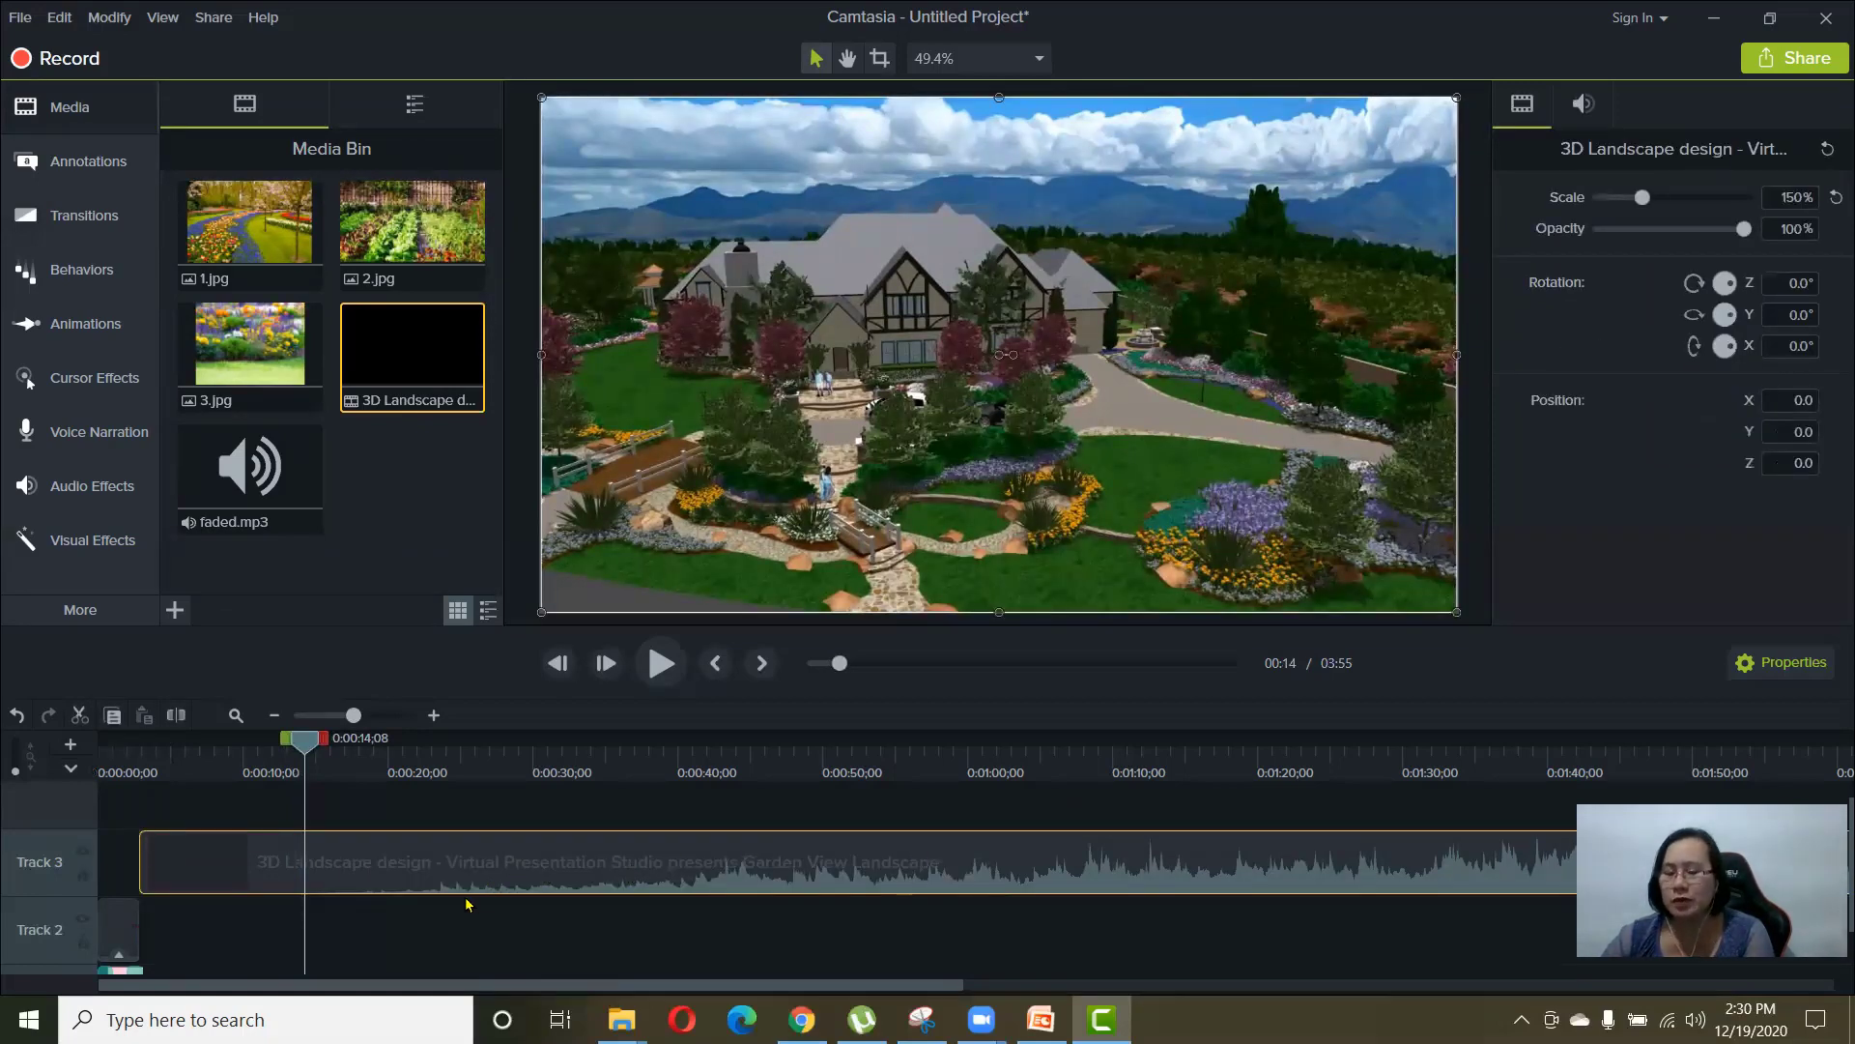
scroll(393, 898, up, 2)
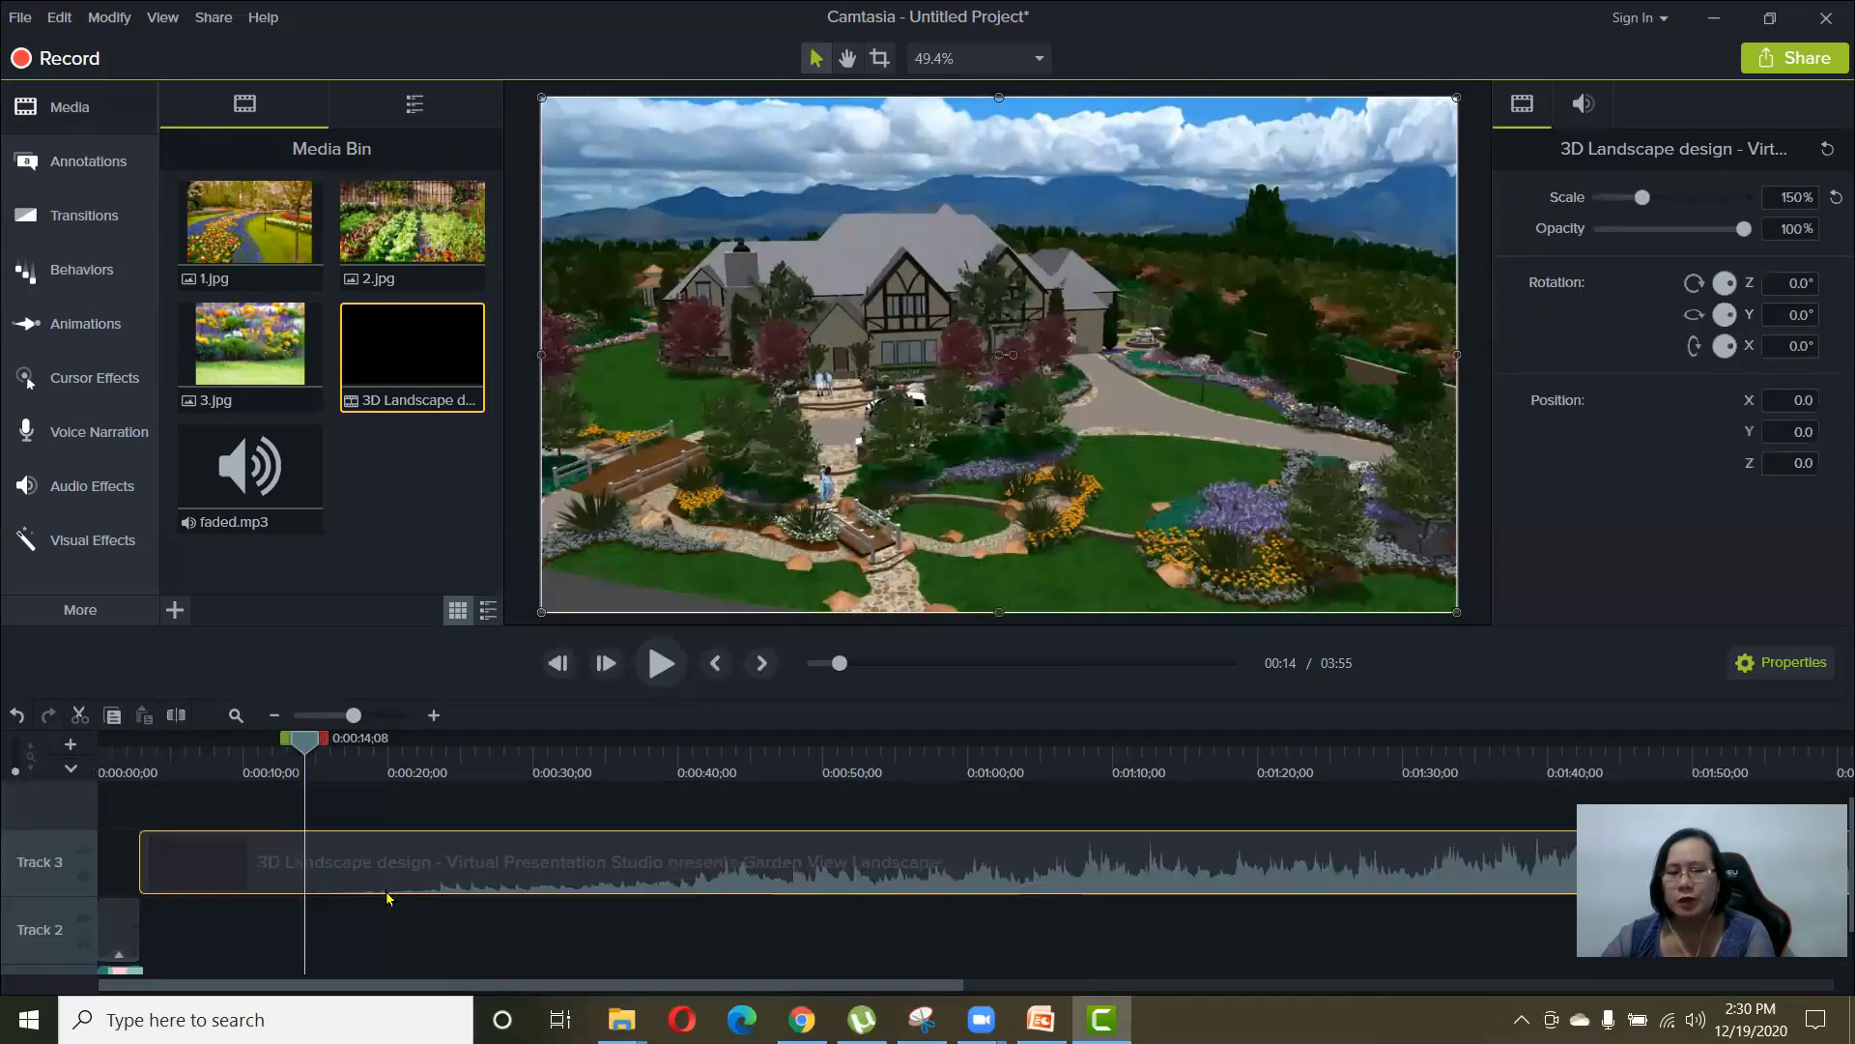
scroll(395, 897, down, 3)
scroll(401, 894, up, 3)
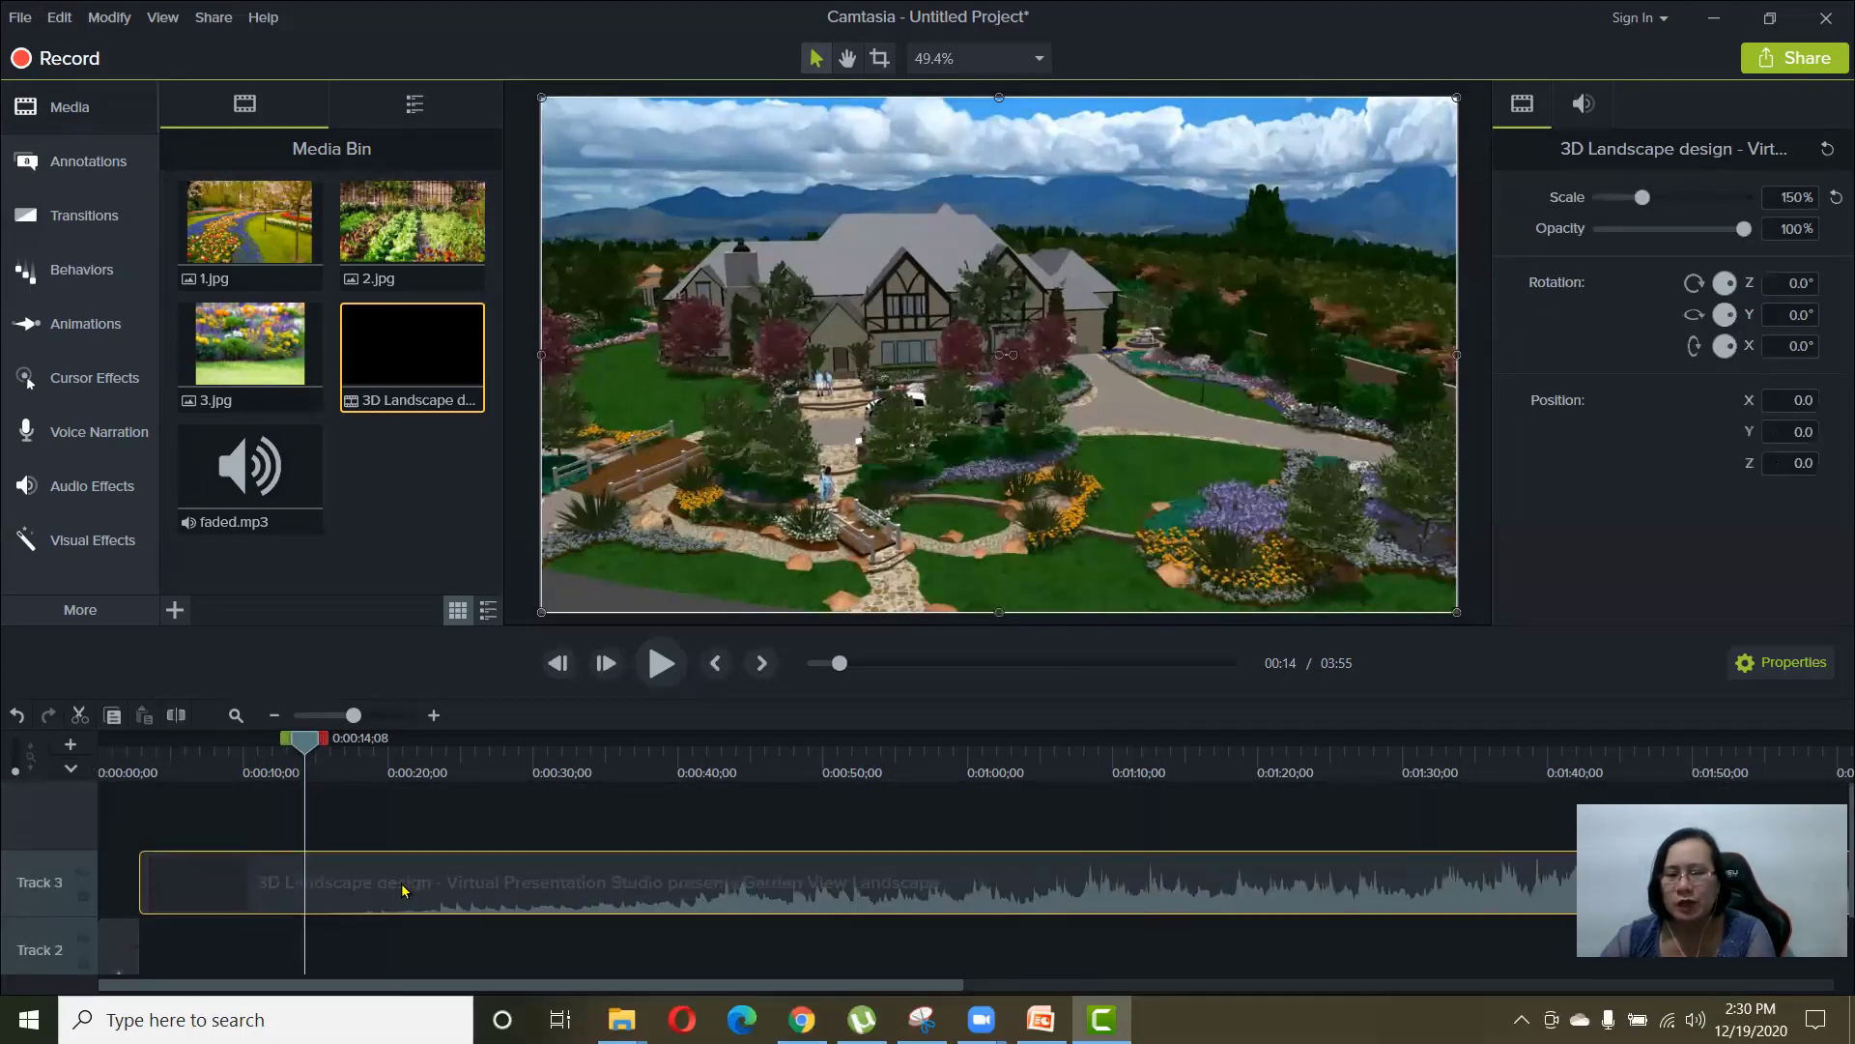
scroll(672, 841, down, 3)
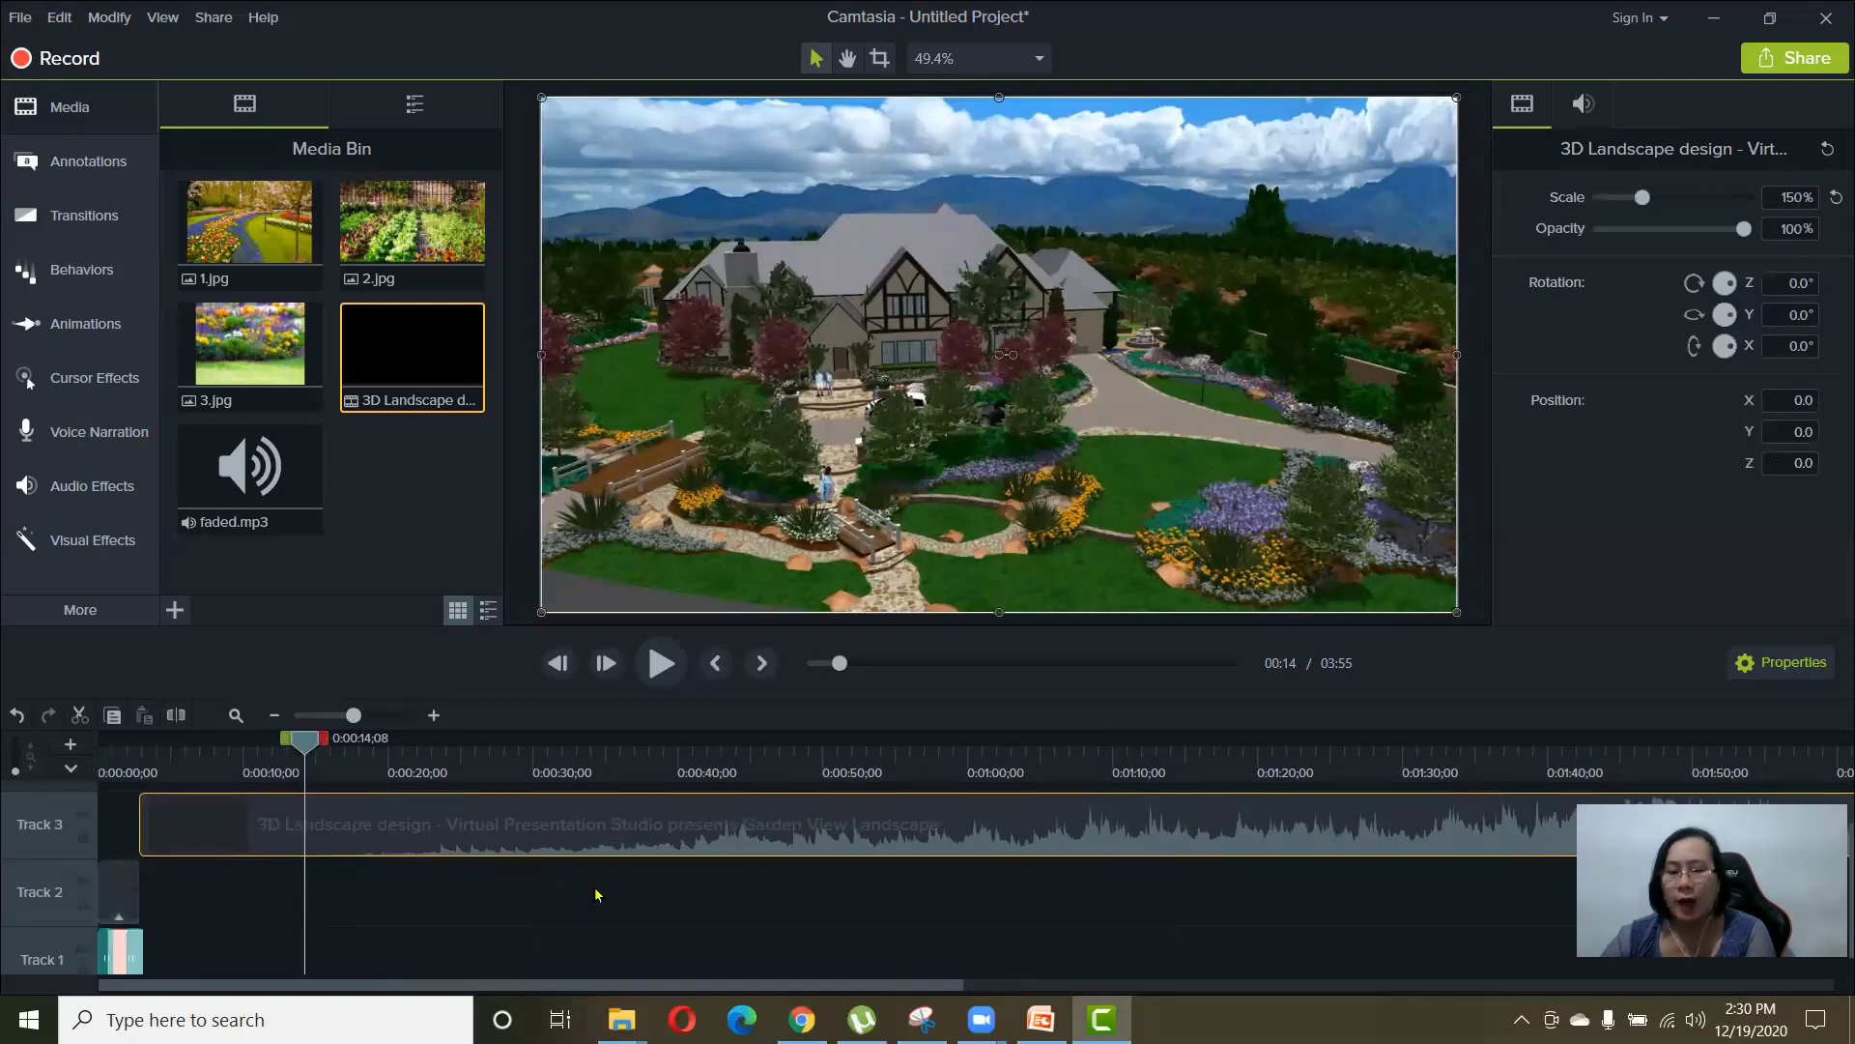
scroll(566, 920, up, 3)
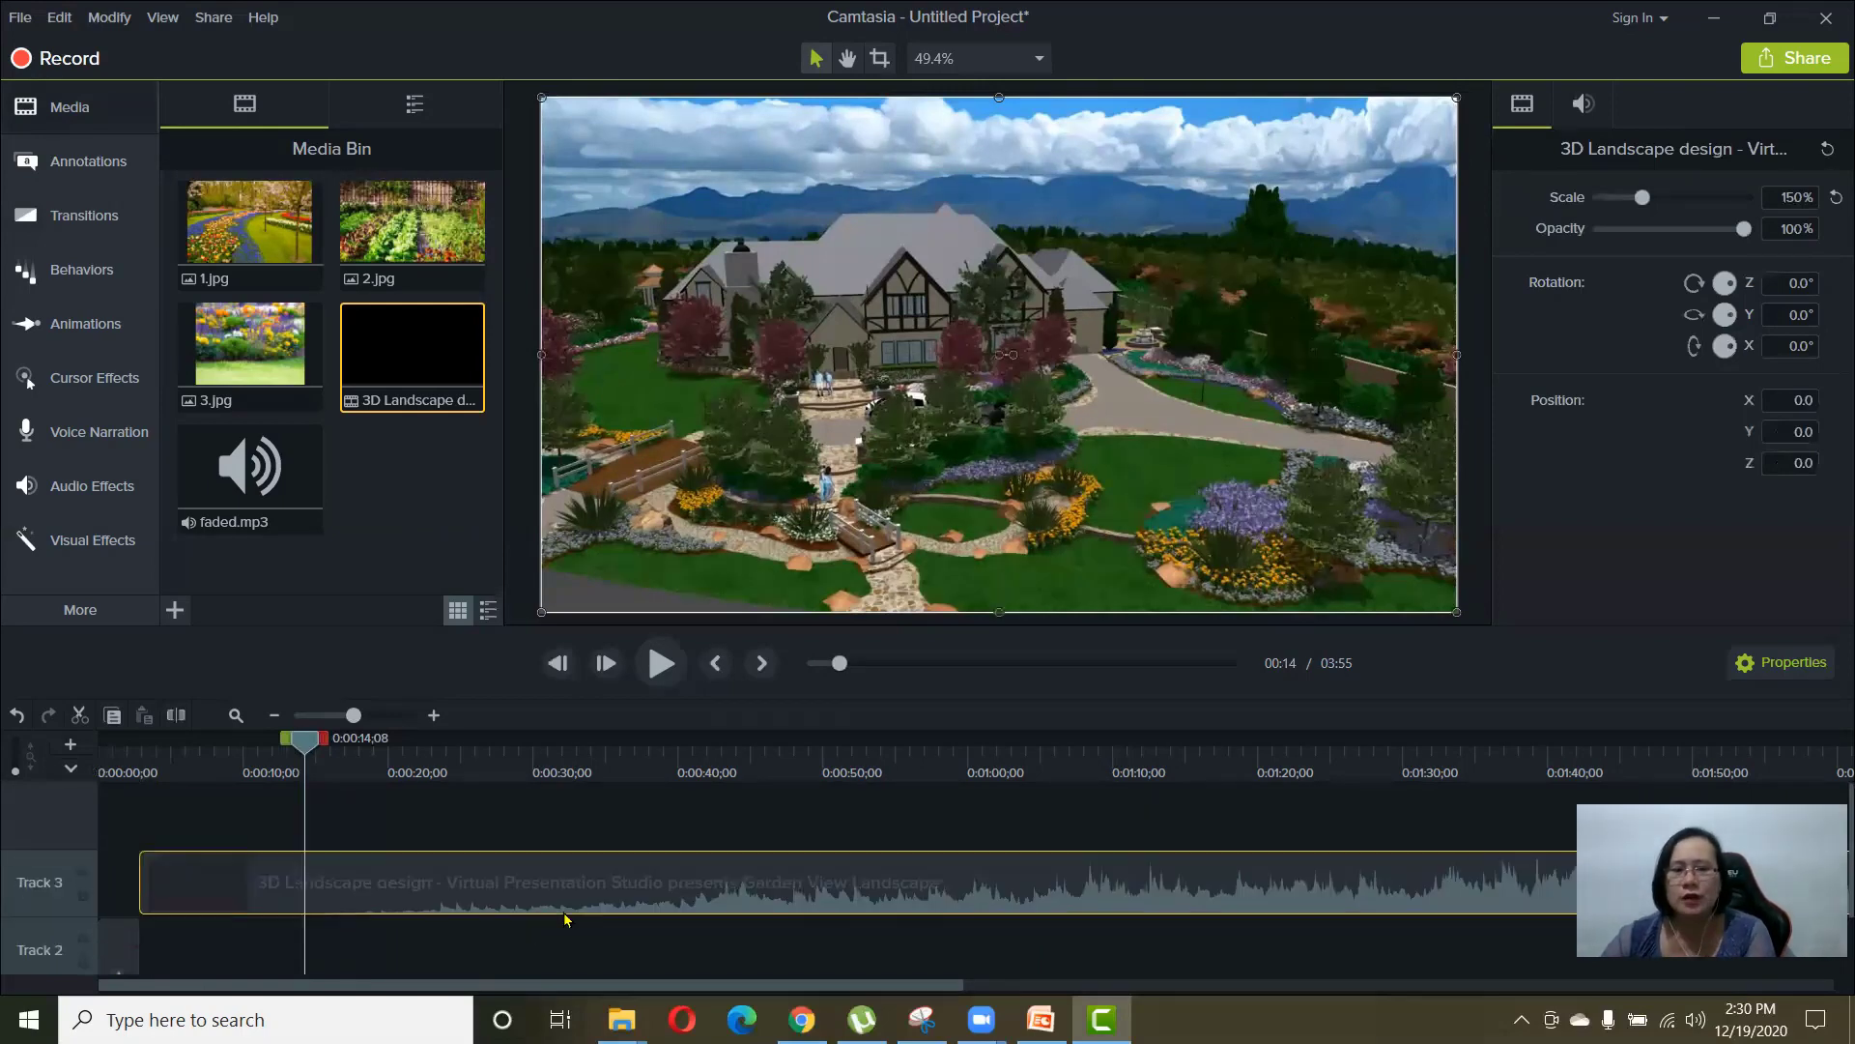
scroll(566, 920, down, 3)
scroll(566, 923, up, 3)
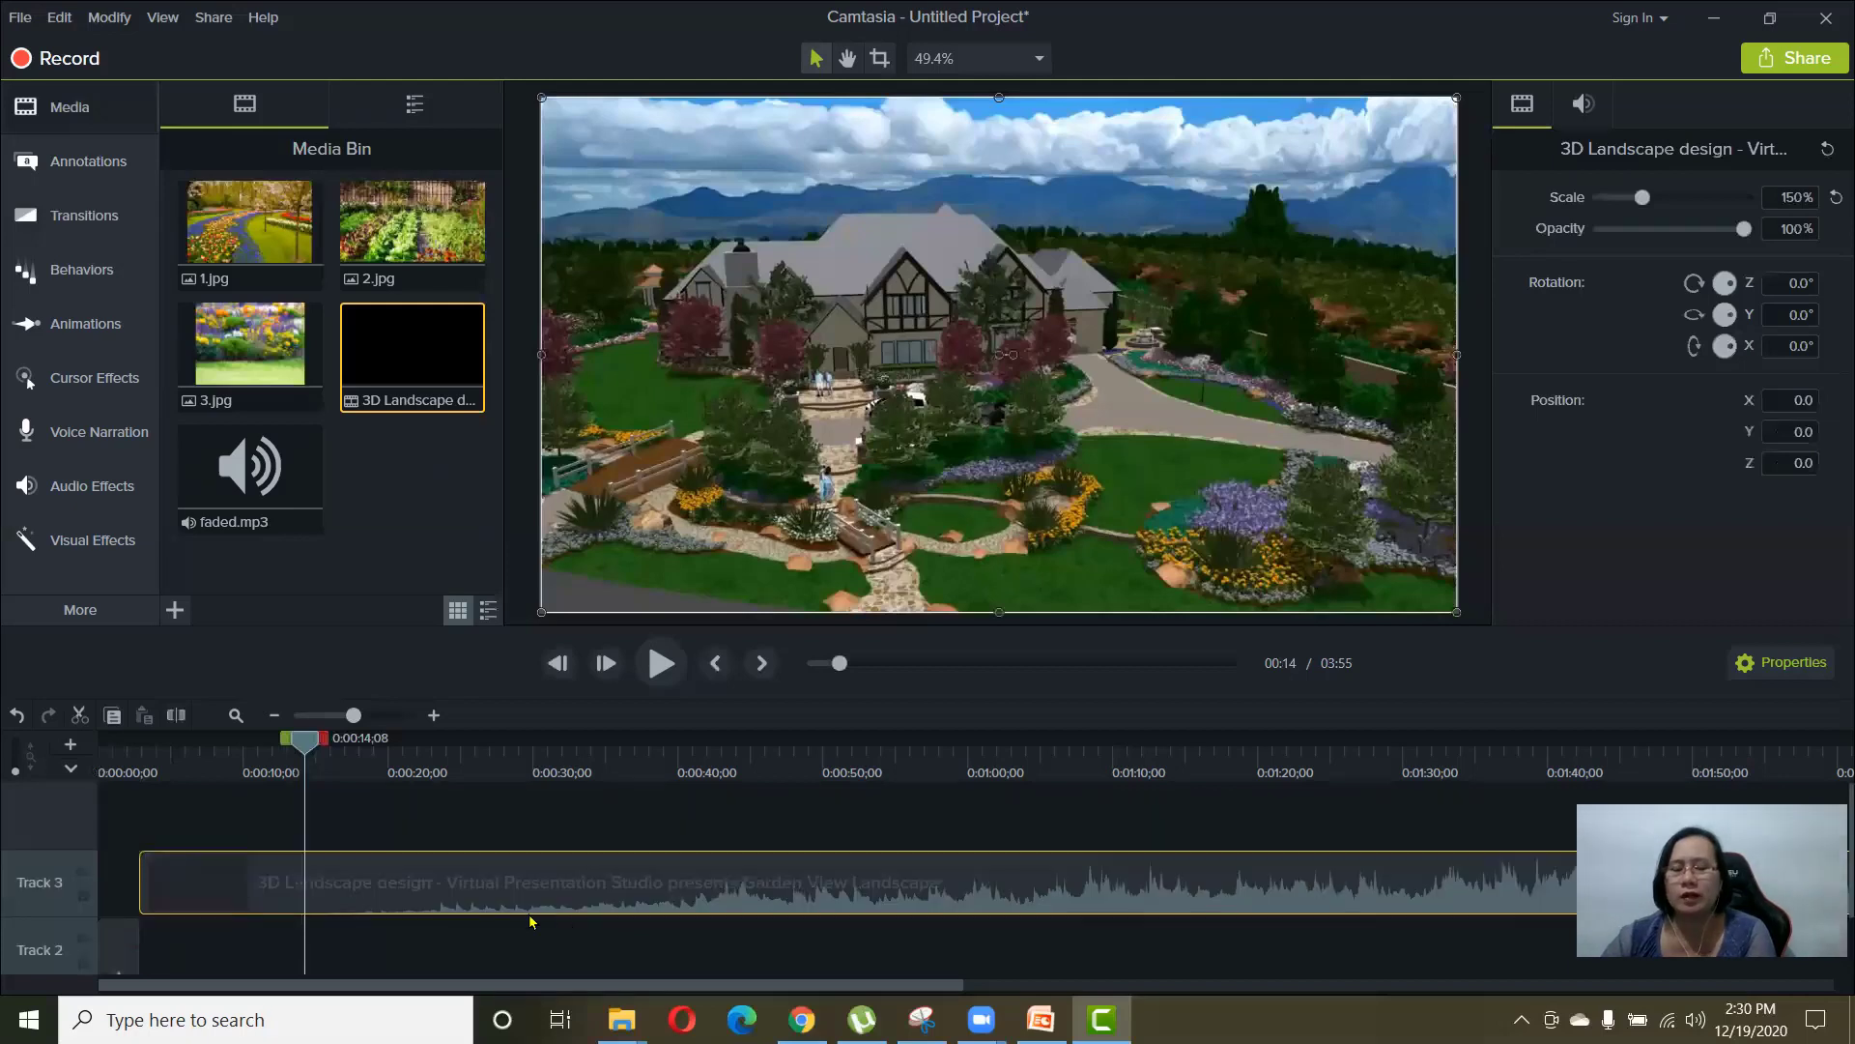
- Separate the audio and video of the landscape clip on Track 3
scroll(532, 918, down, 3)
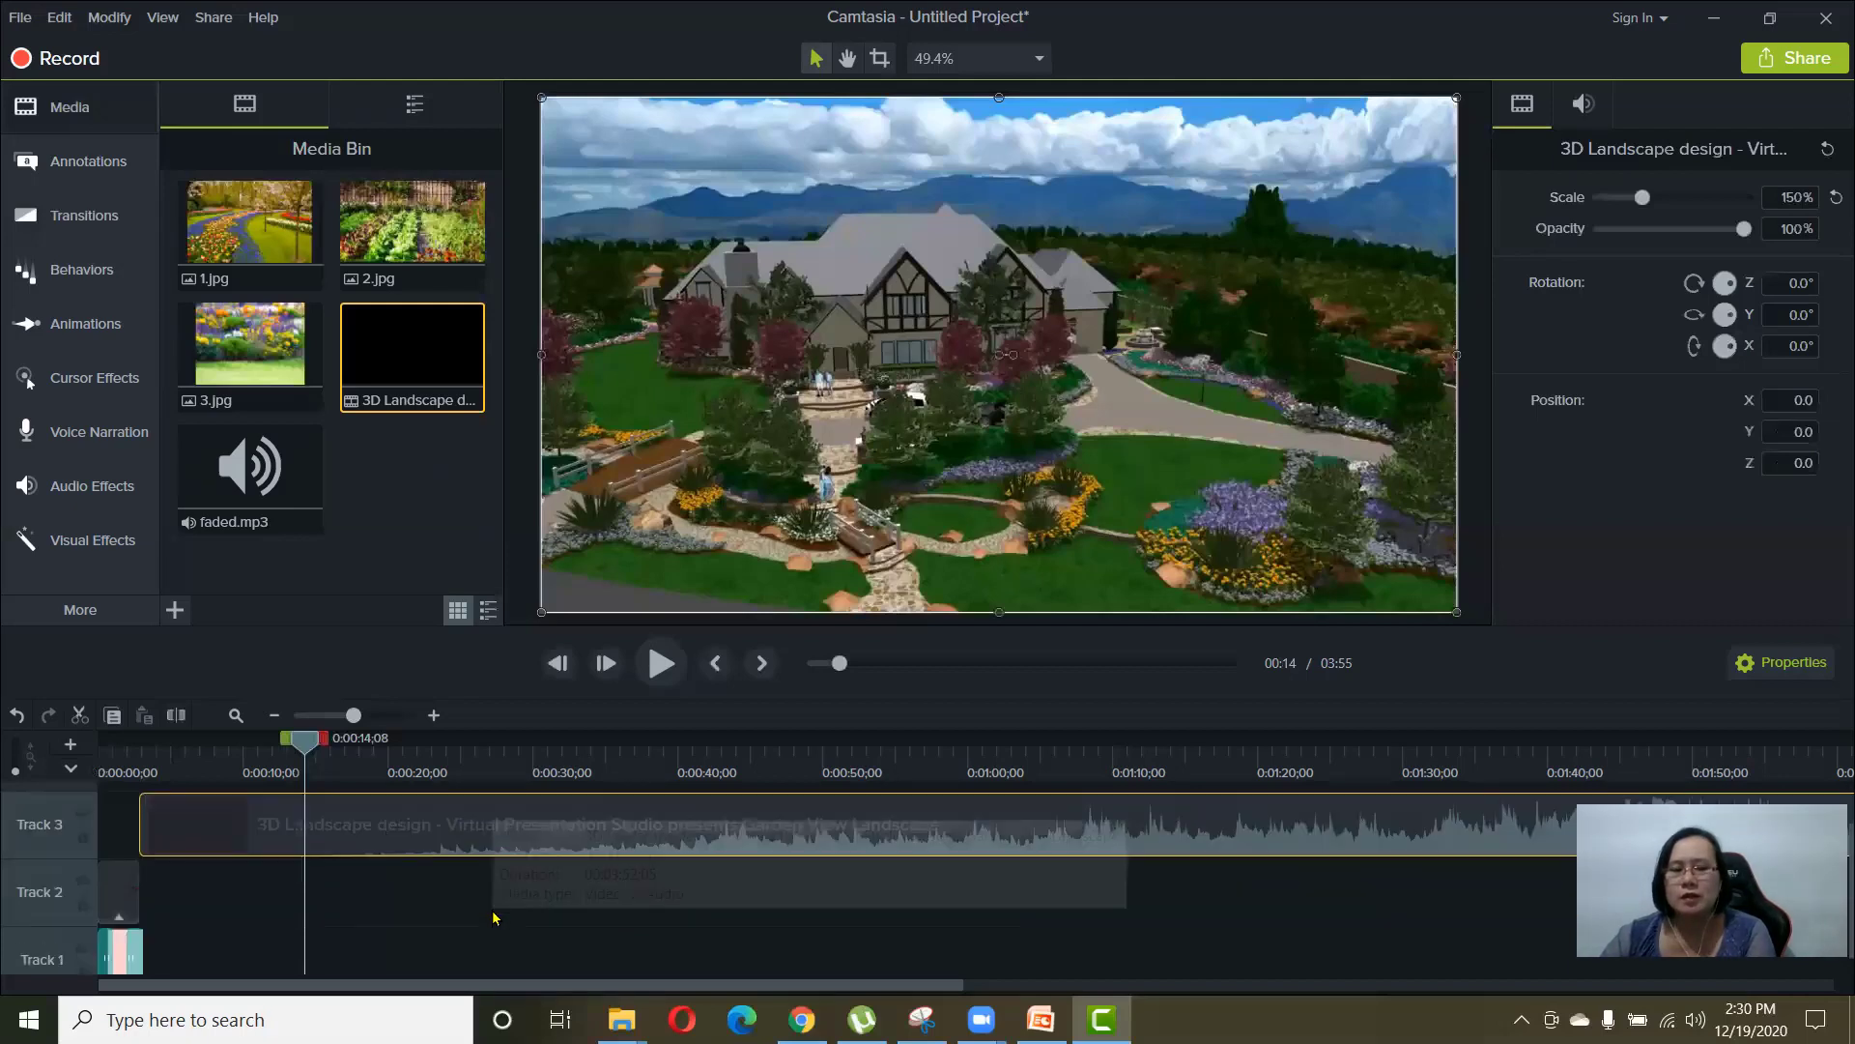
right_click(430, 827)
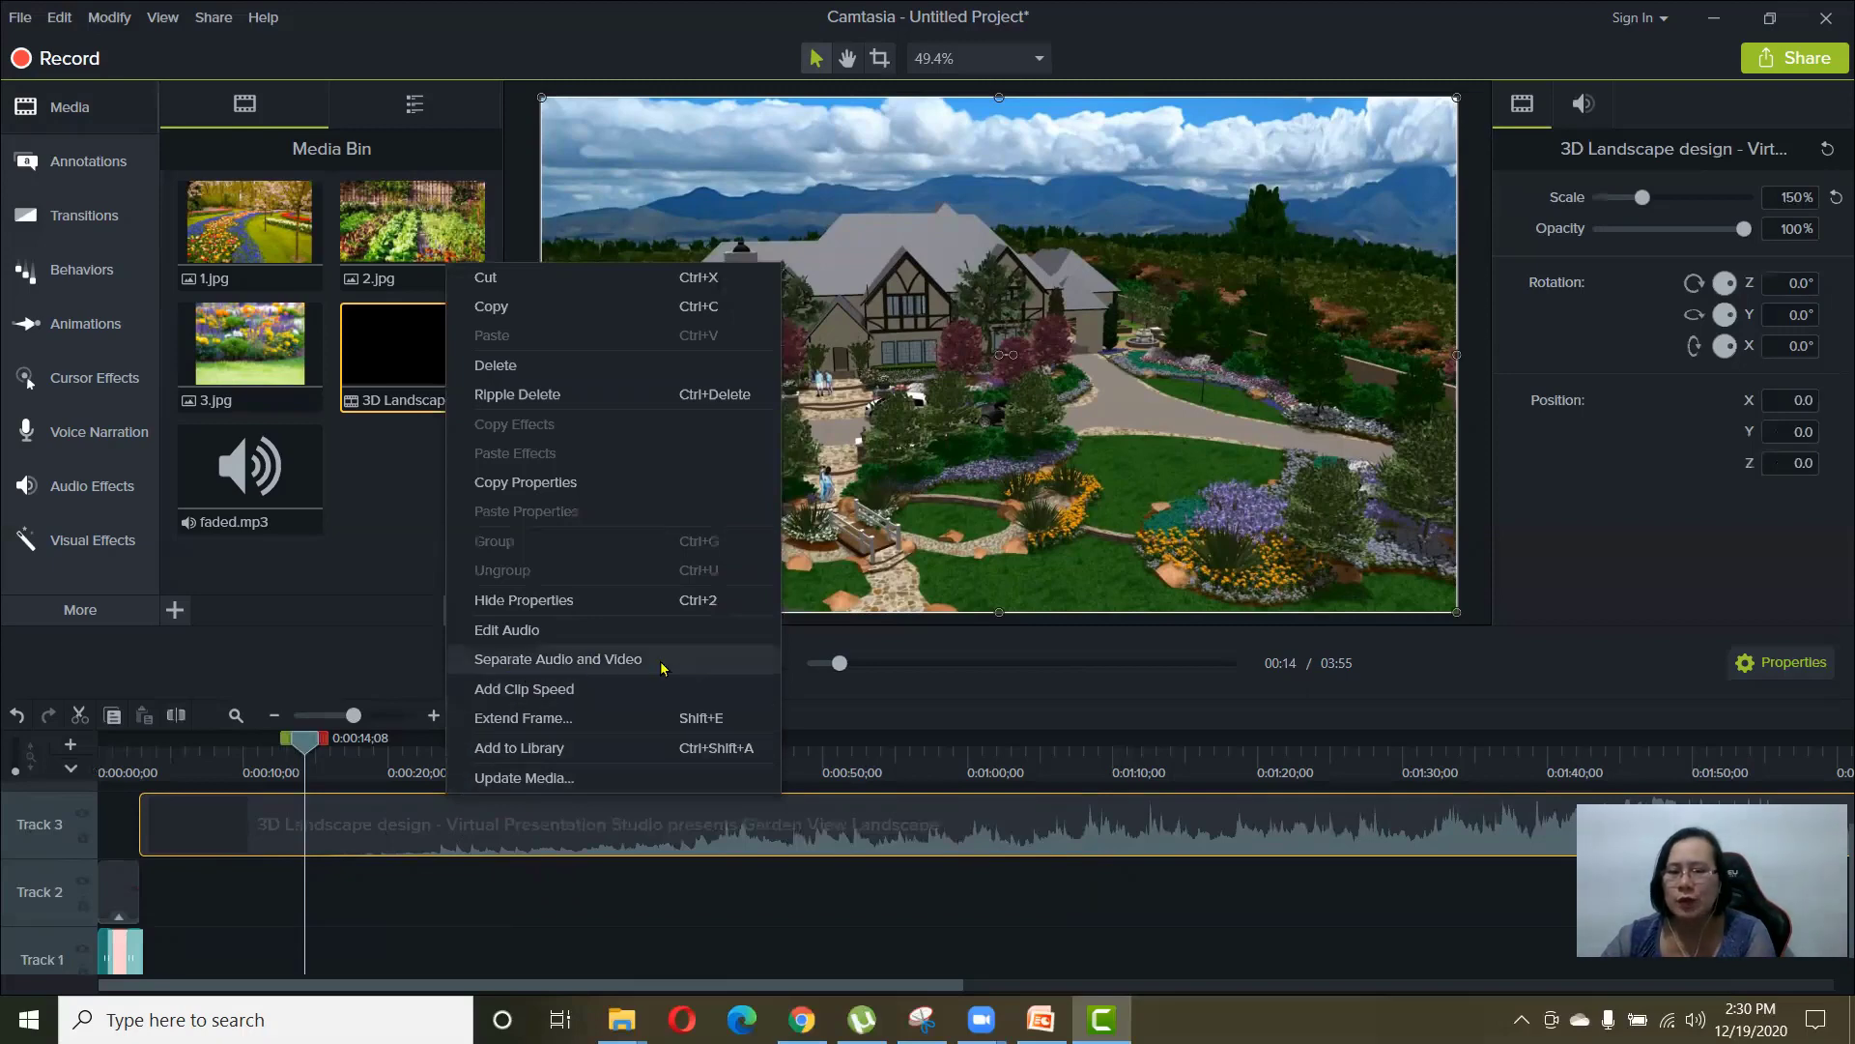
click(611, 659)
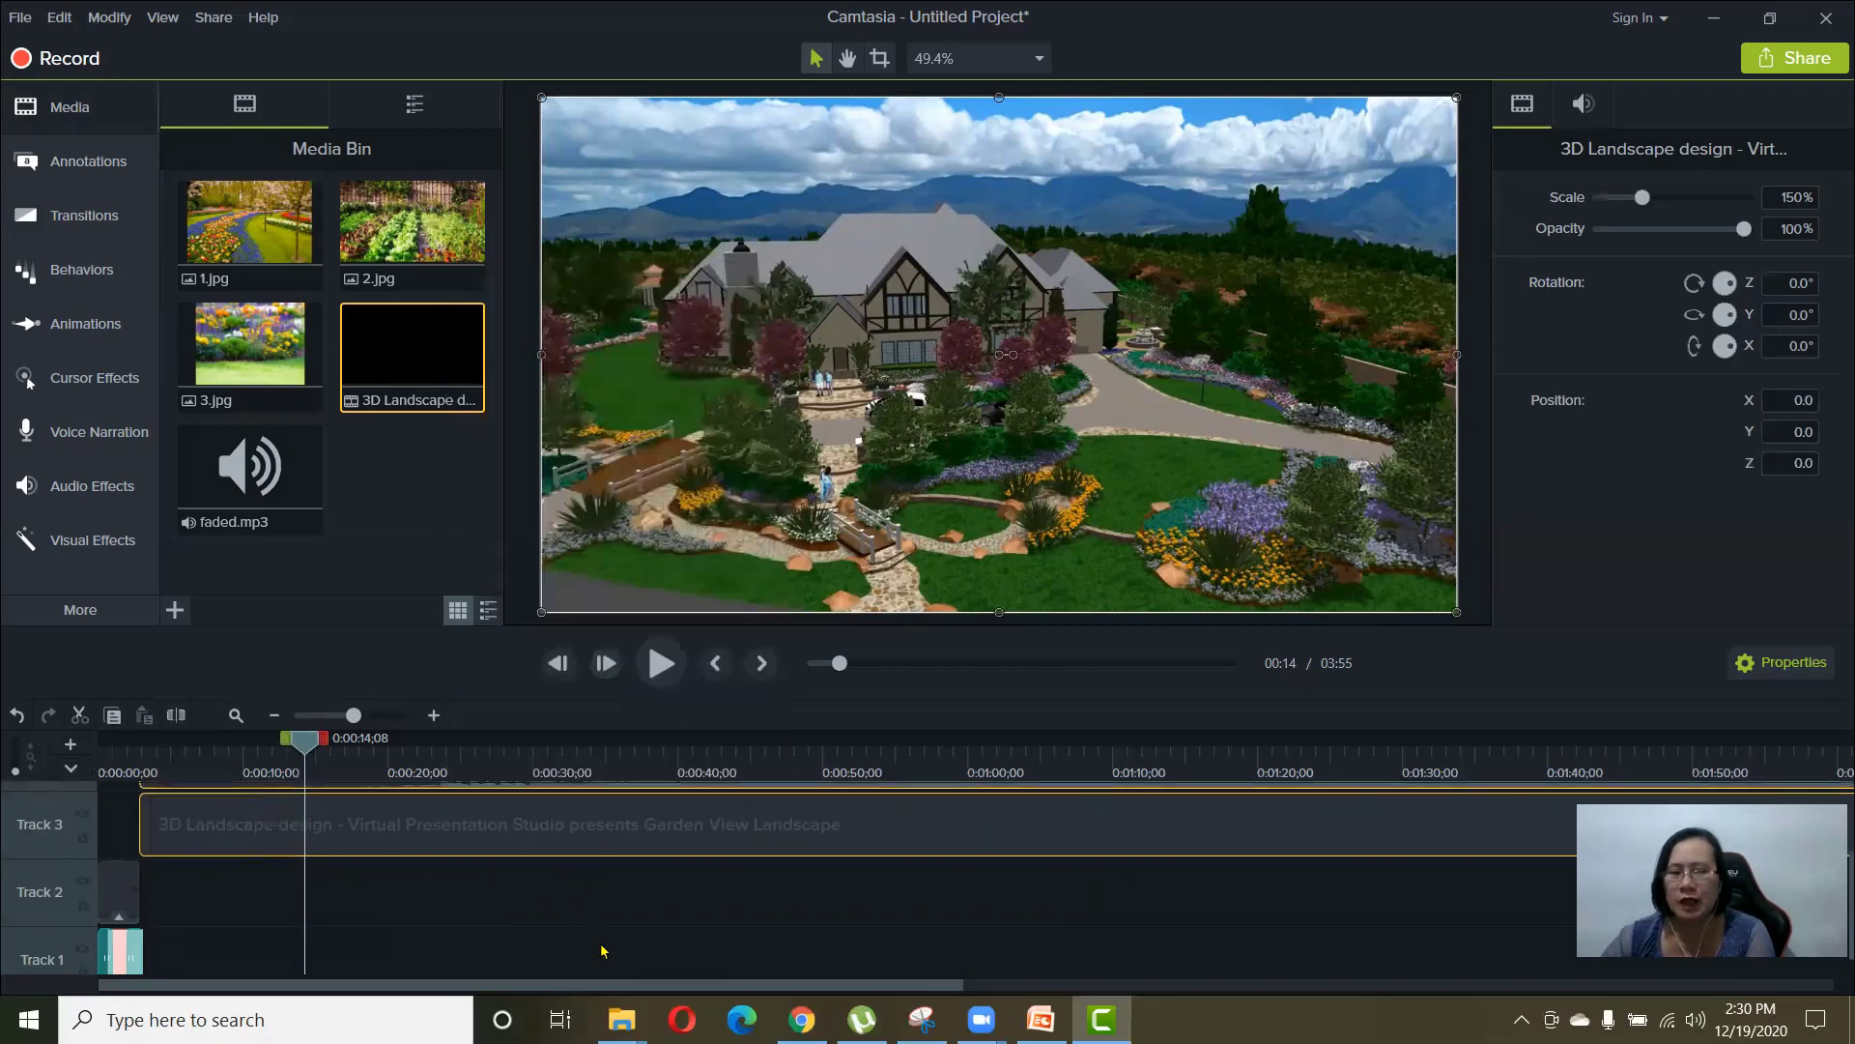
- Shift the separated landscape audio clip on Track 4 to start at about 4 seconds
click(584, 807)
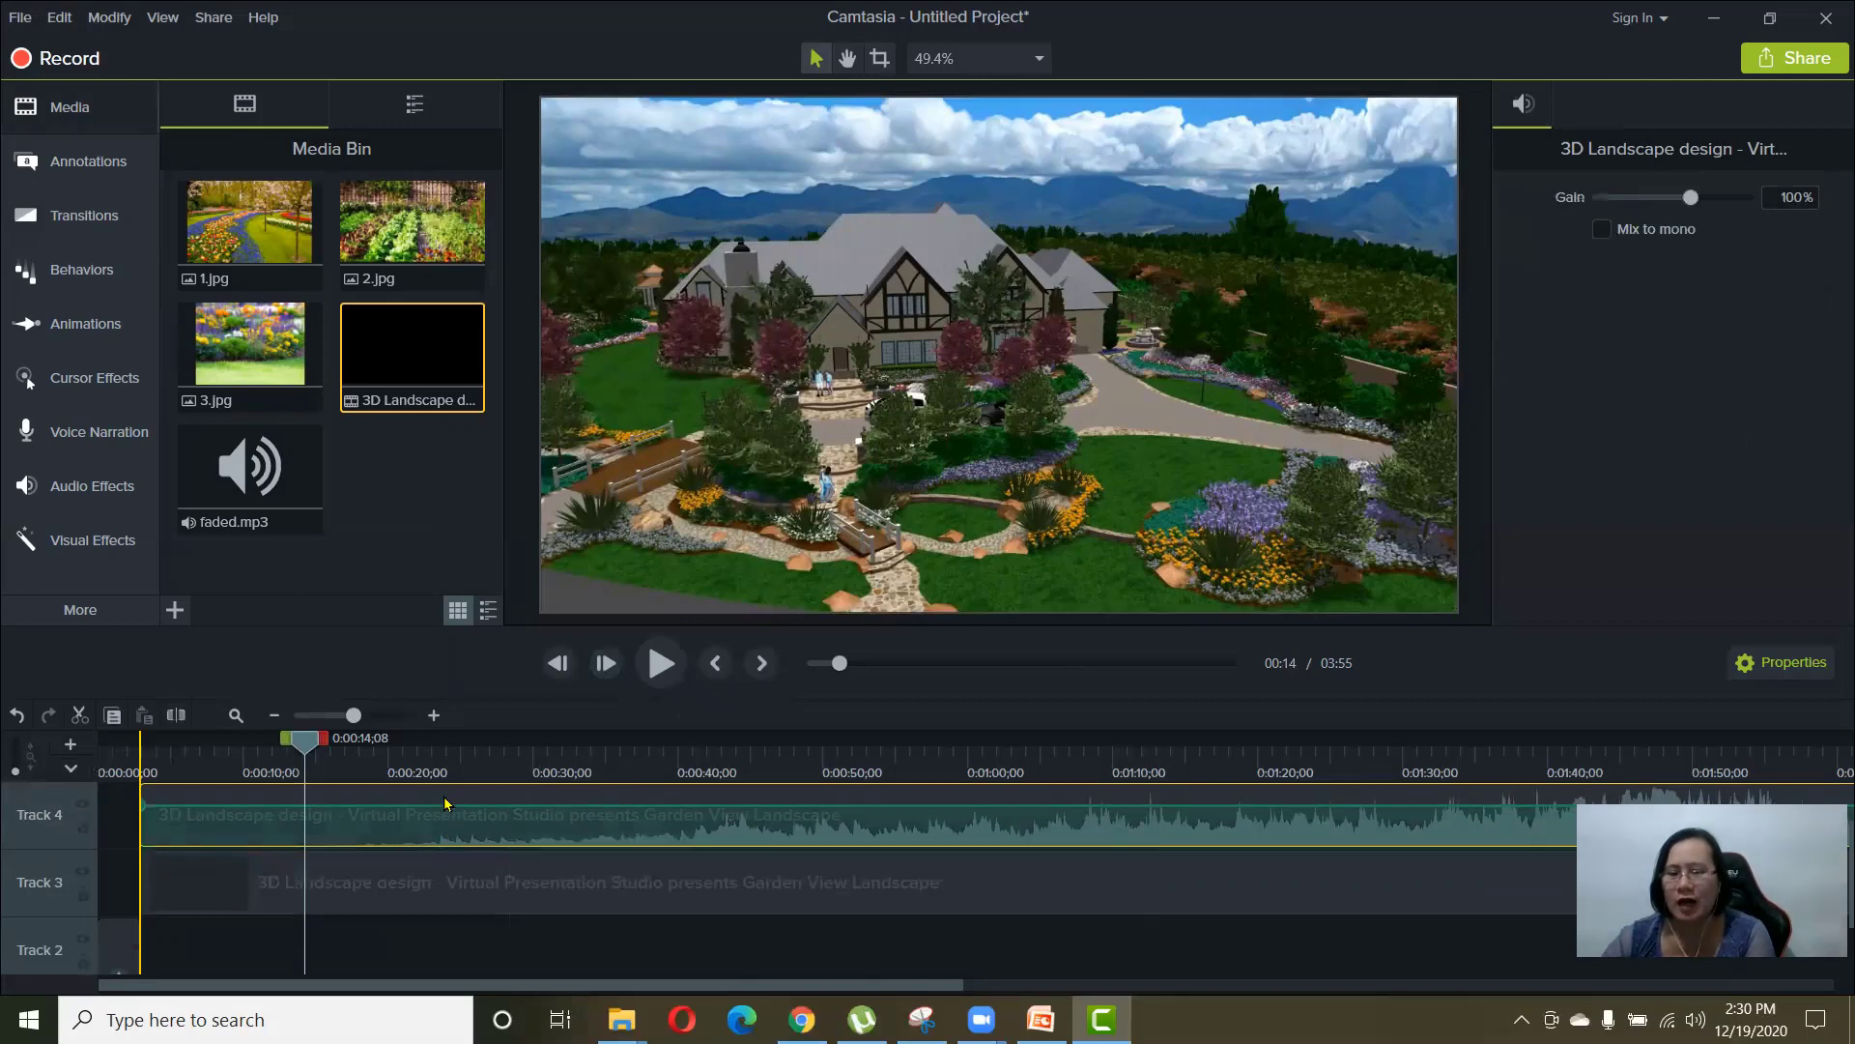
scroll(403, 868, up, 1)
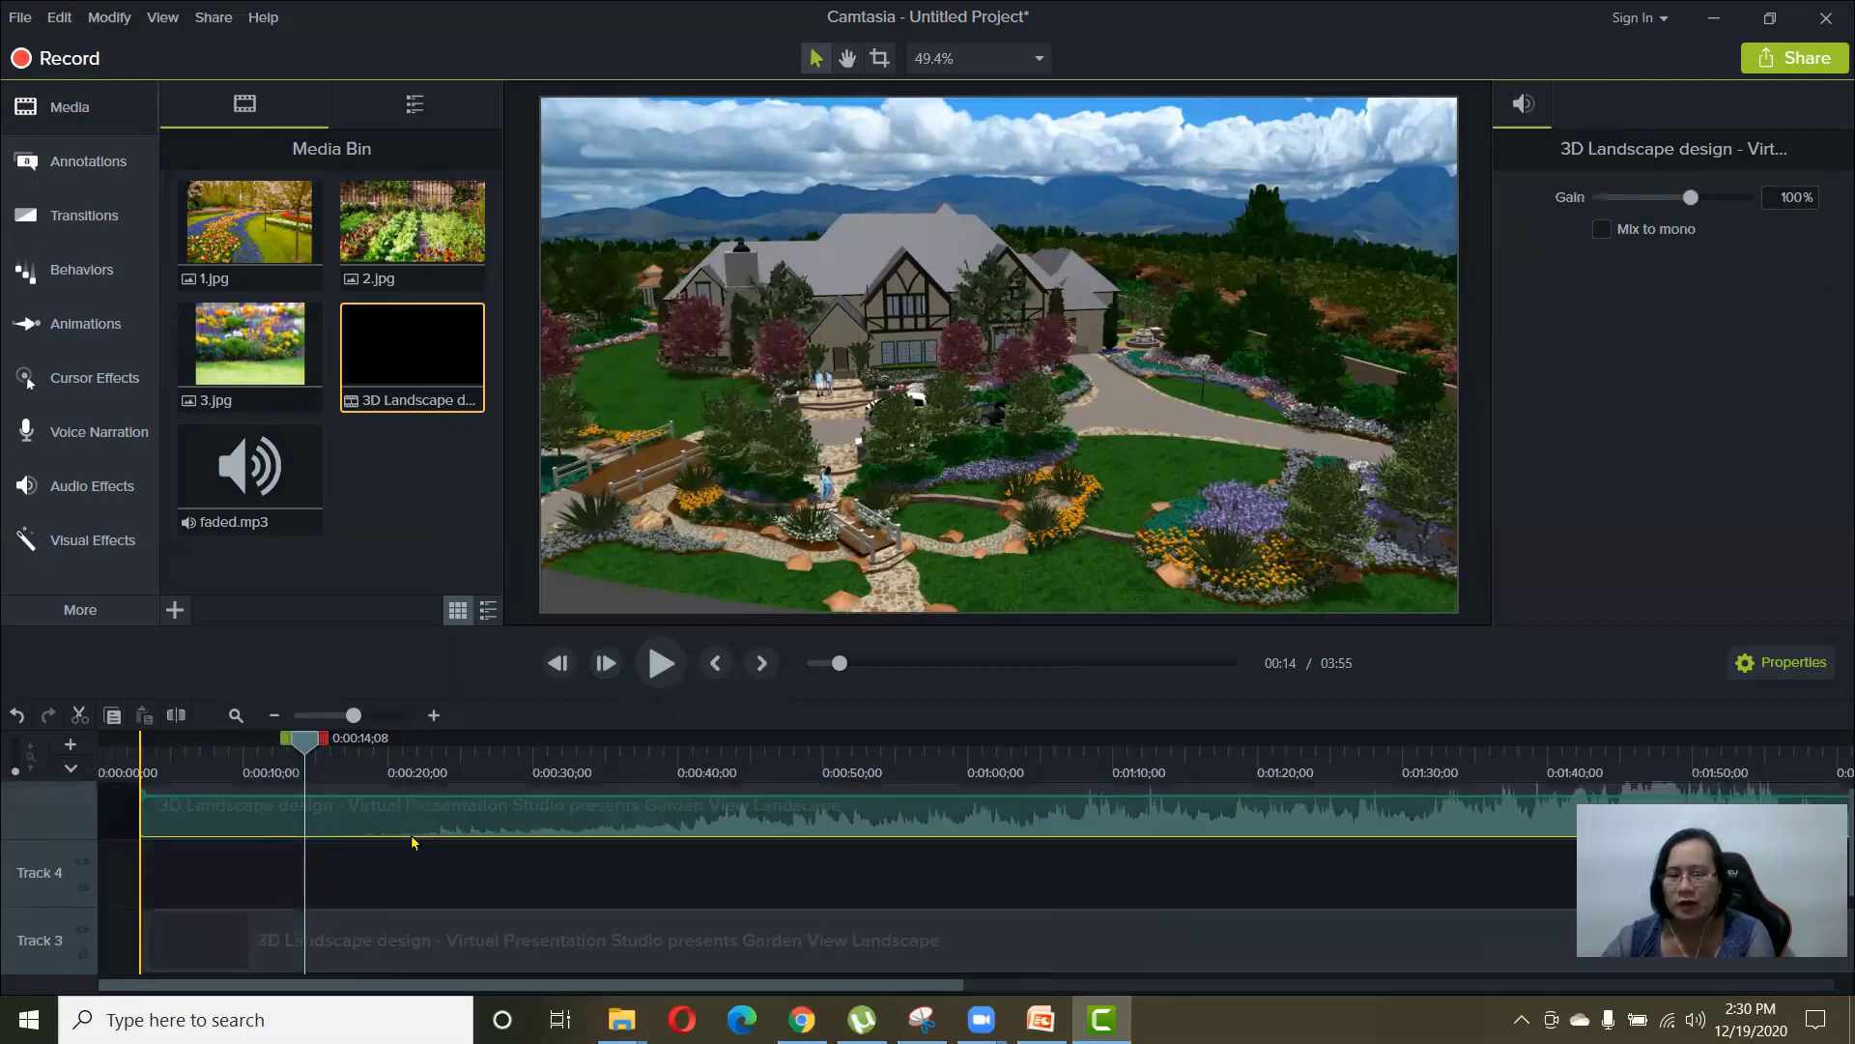
drag(416, 886, 420, 845)
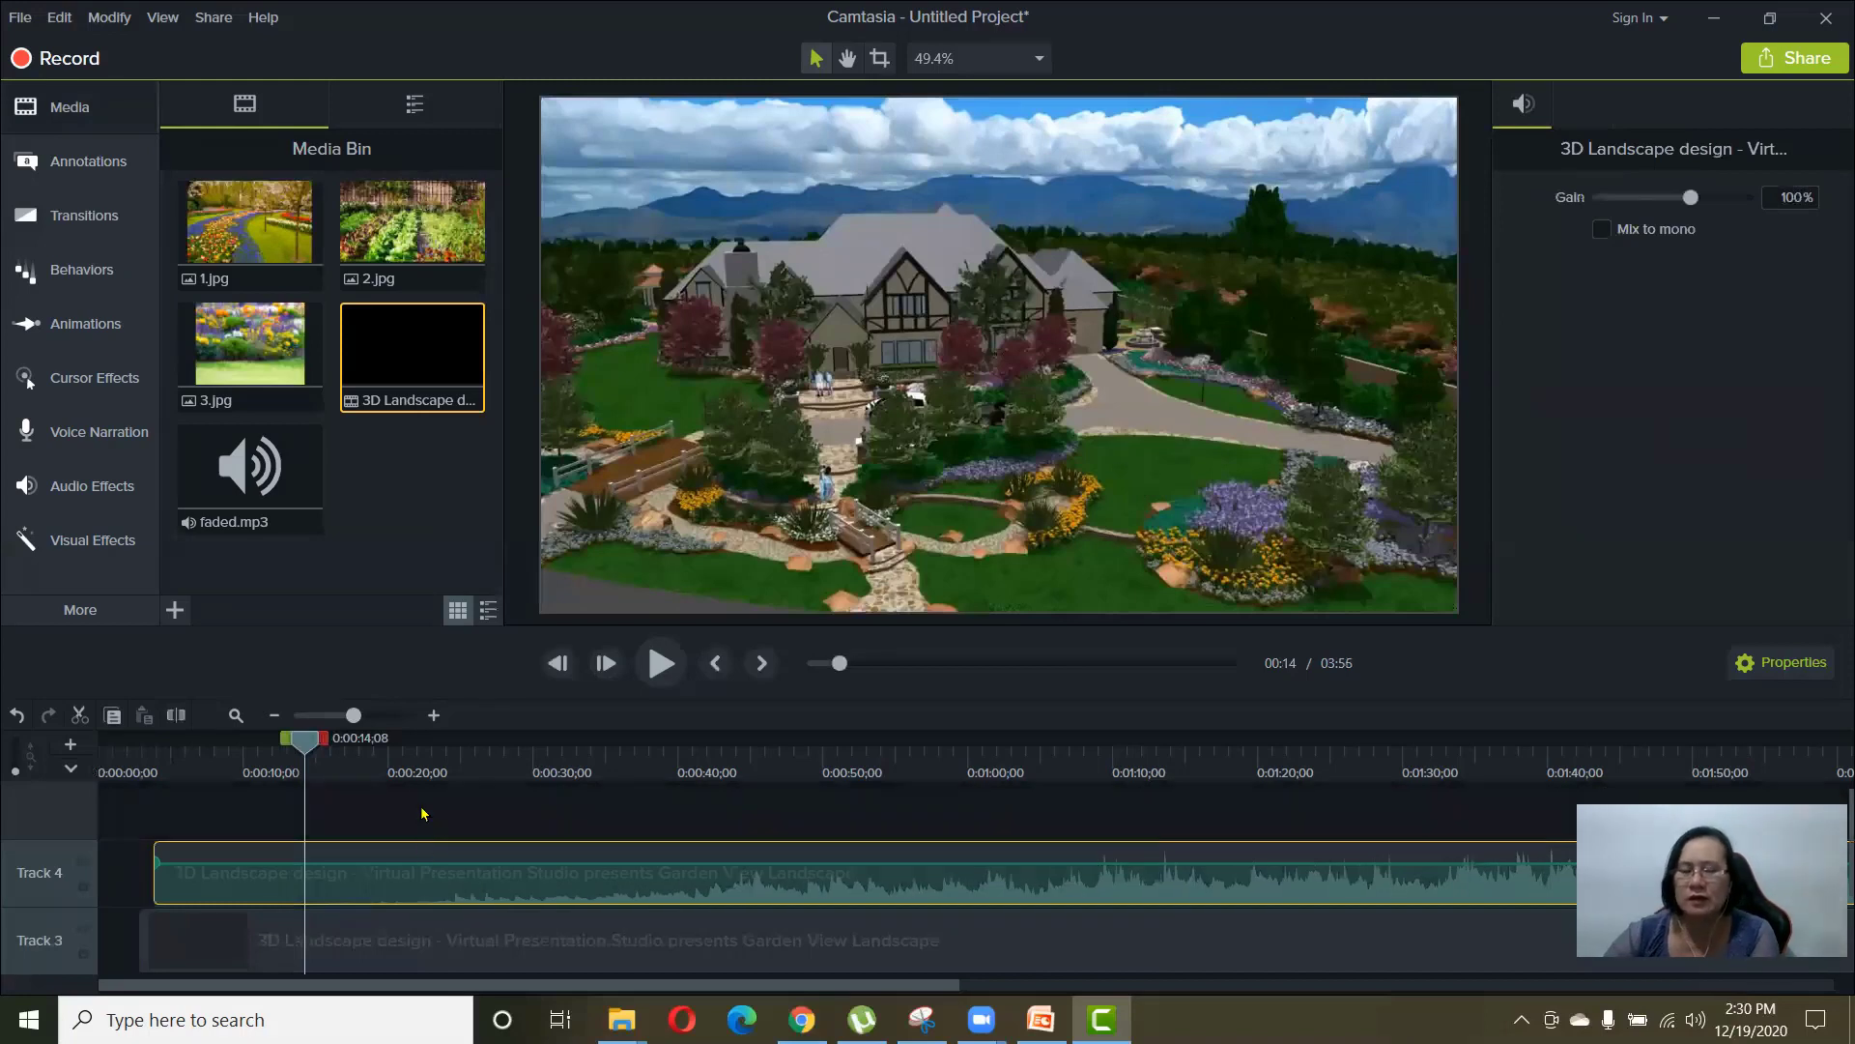
- Delete the separated landscape audio from Track 4 and play the project from the title scene to about 10 seconds
key(Delete)
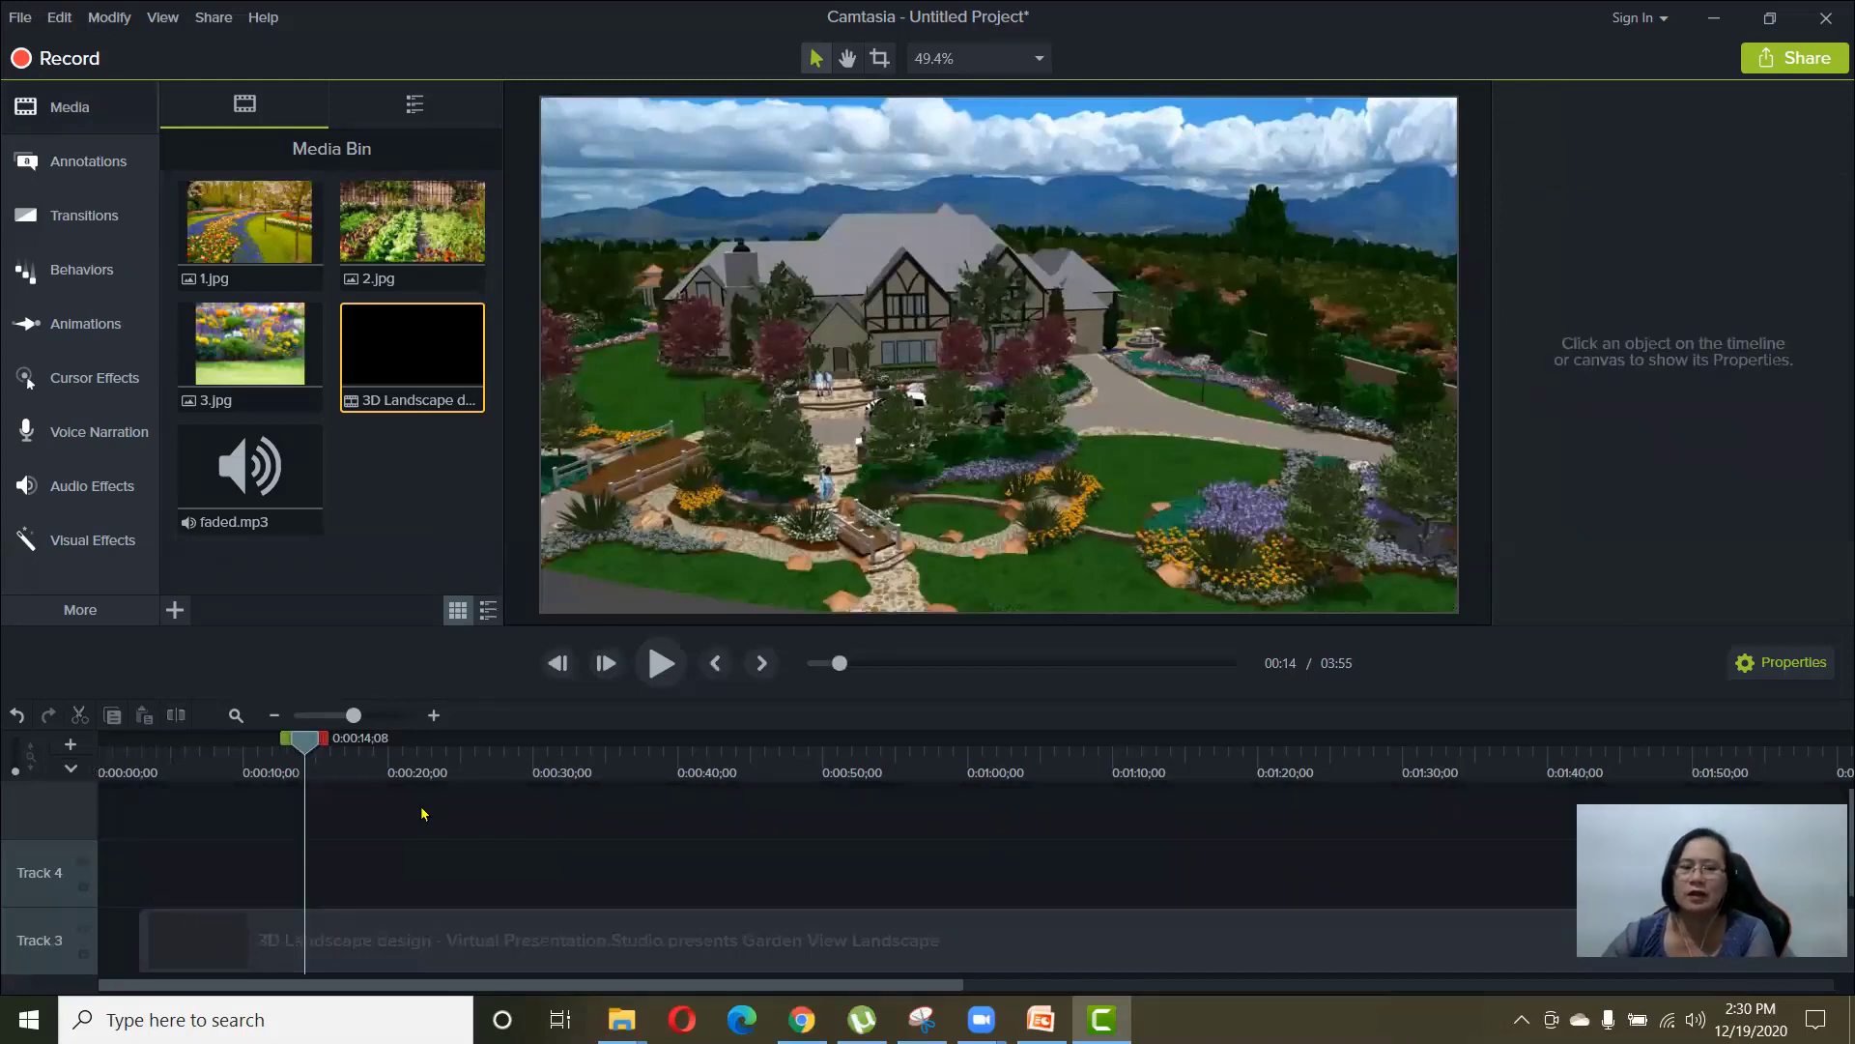
click(390, 936)
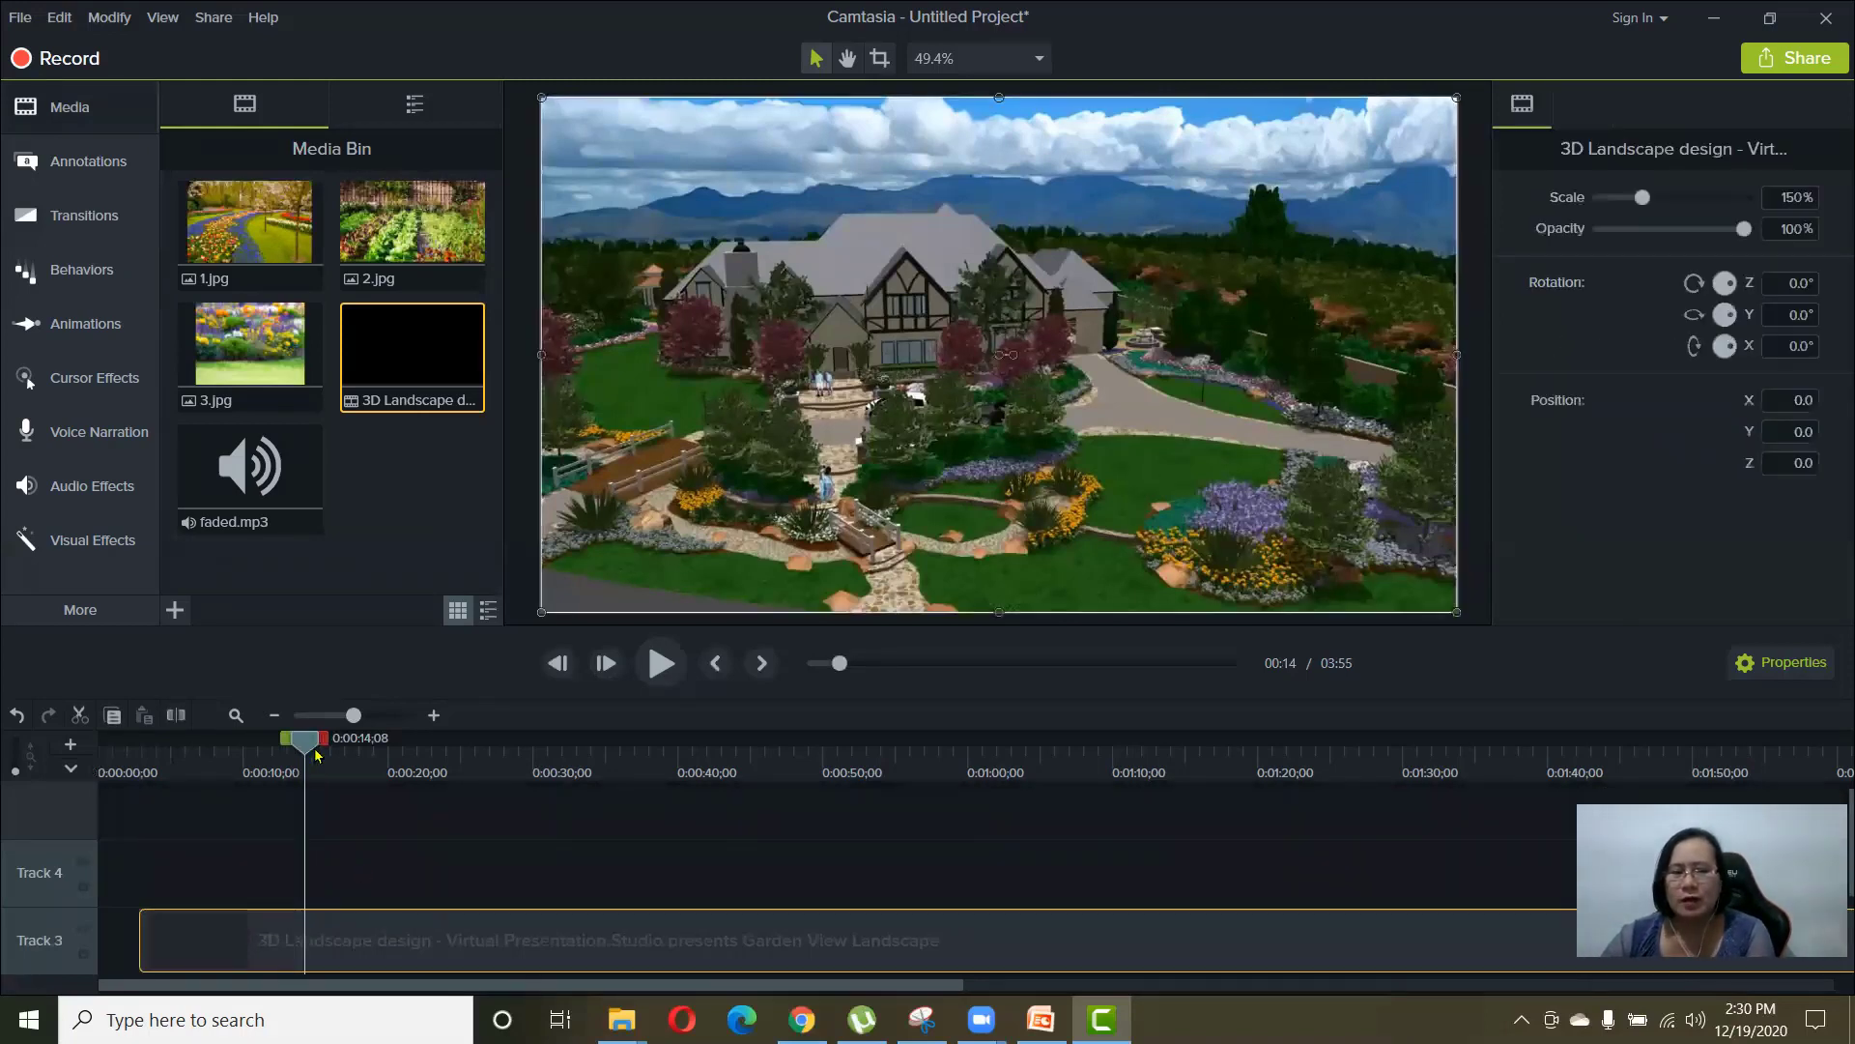
drag(318, 756, 108, 796)
scroll(245, 895, down, 1)
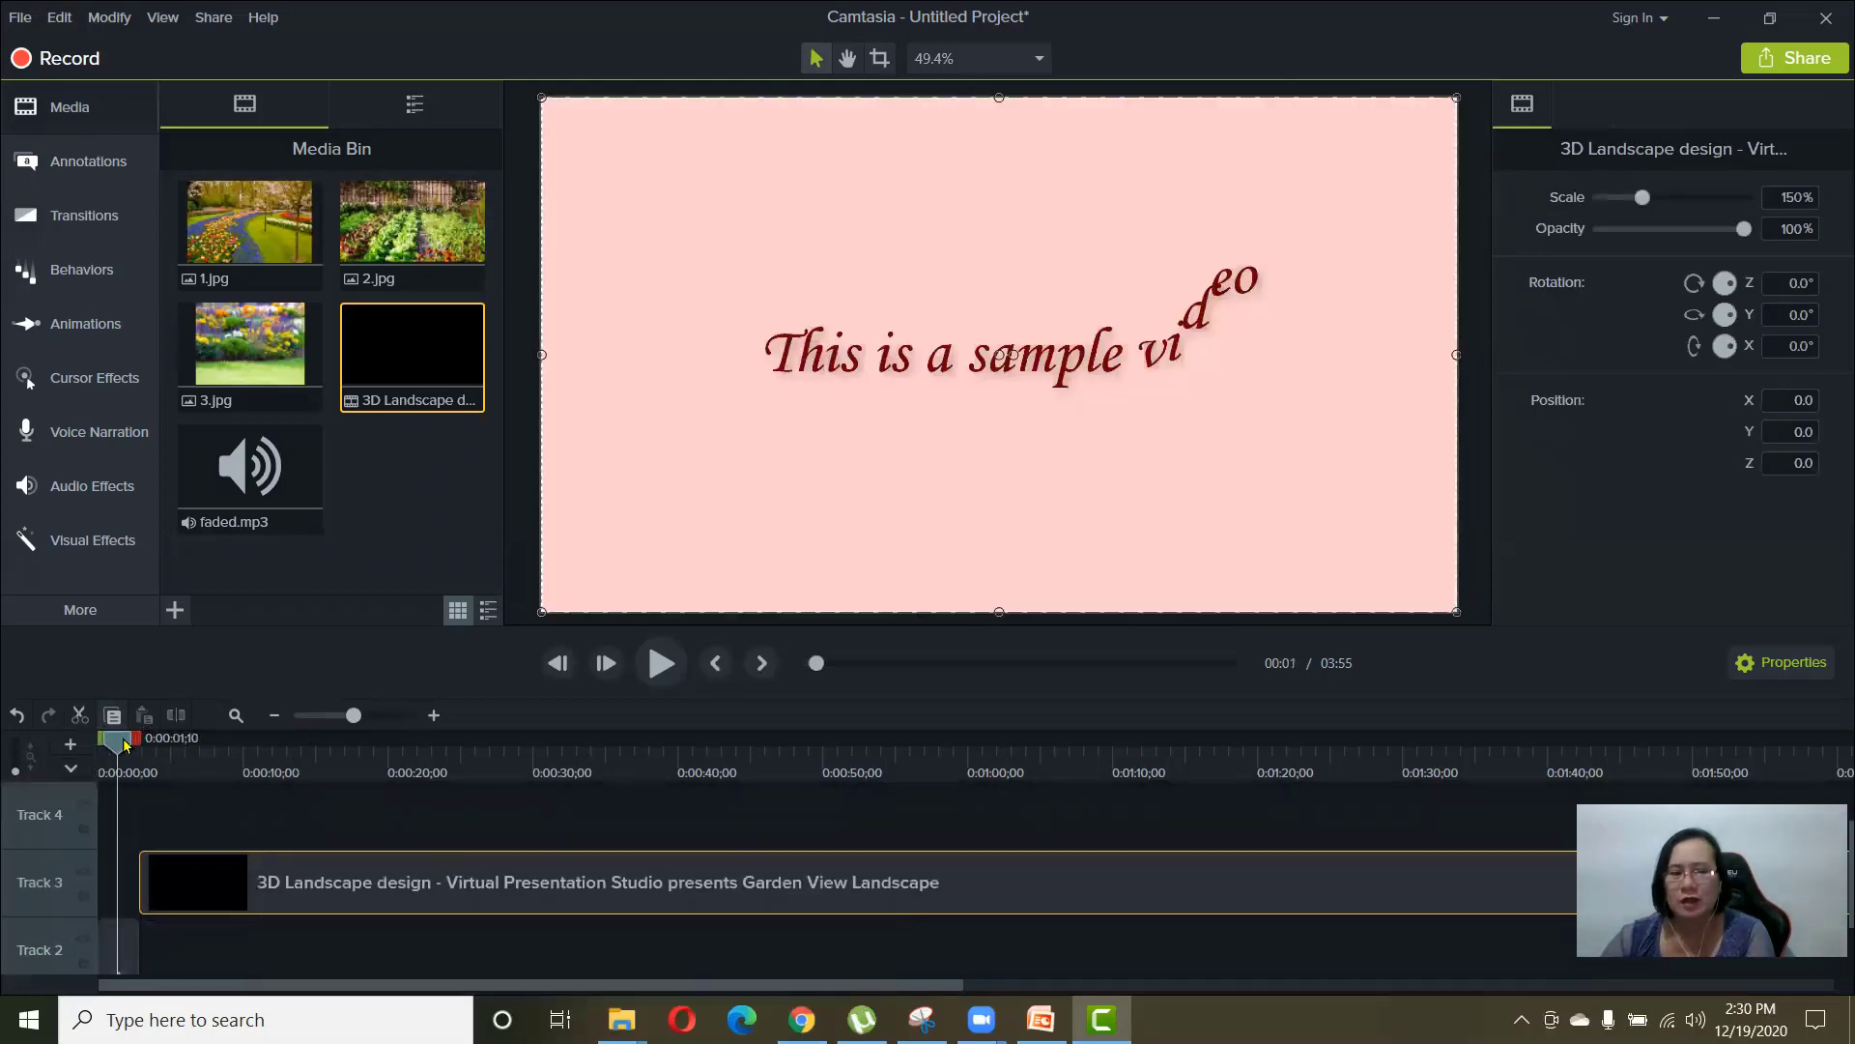
drag(117, 742, 134, 744)
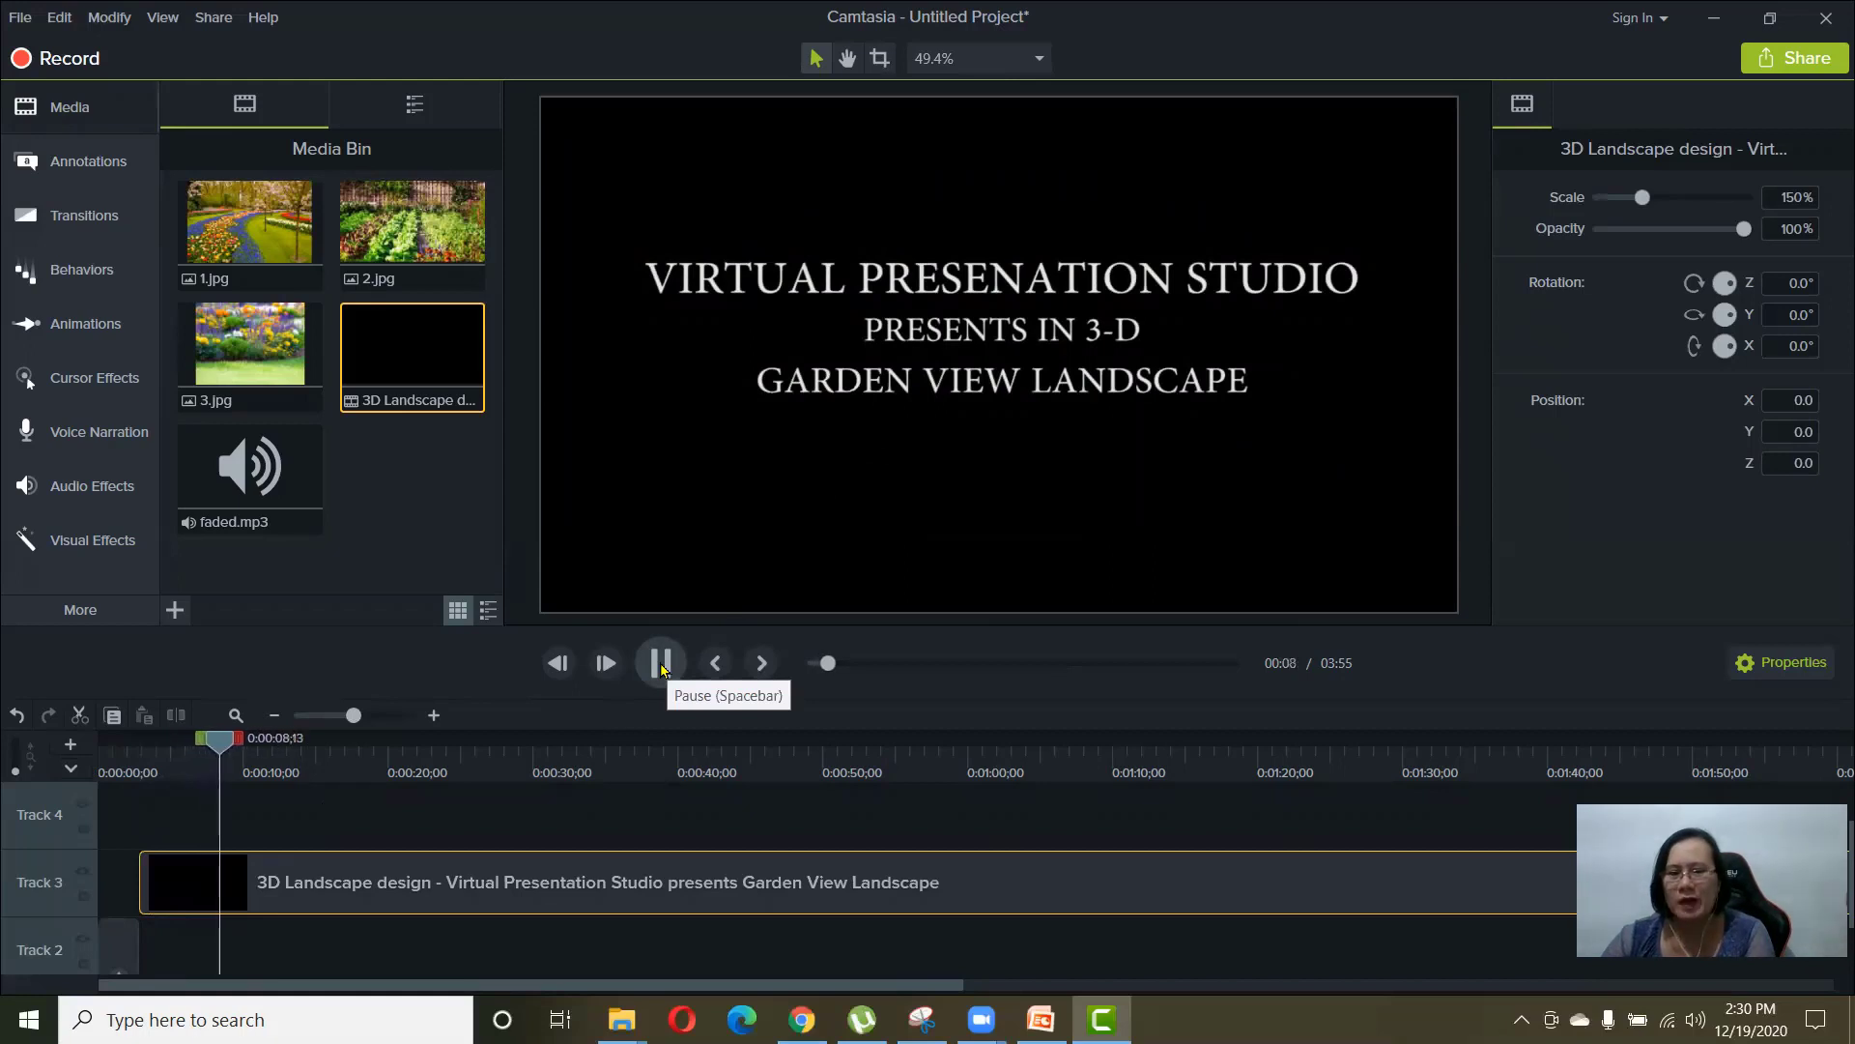
click(662, 665)
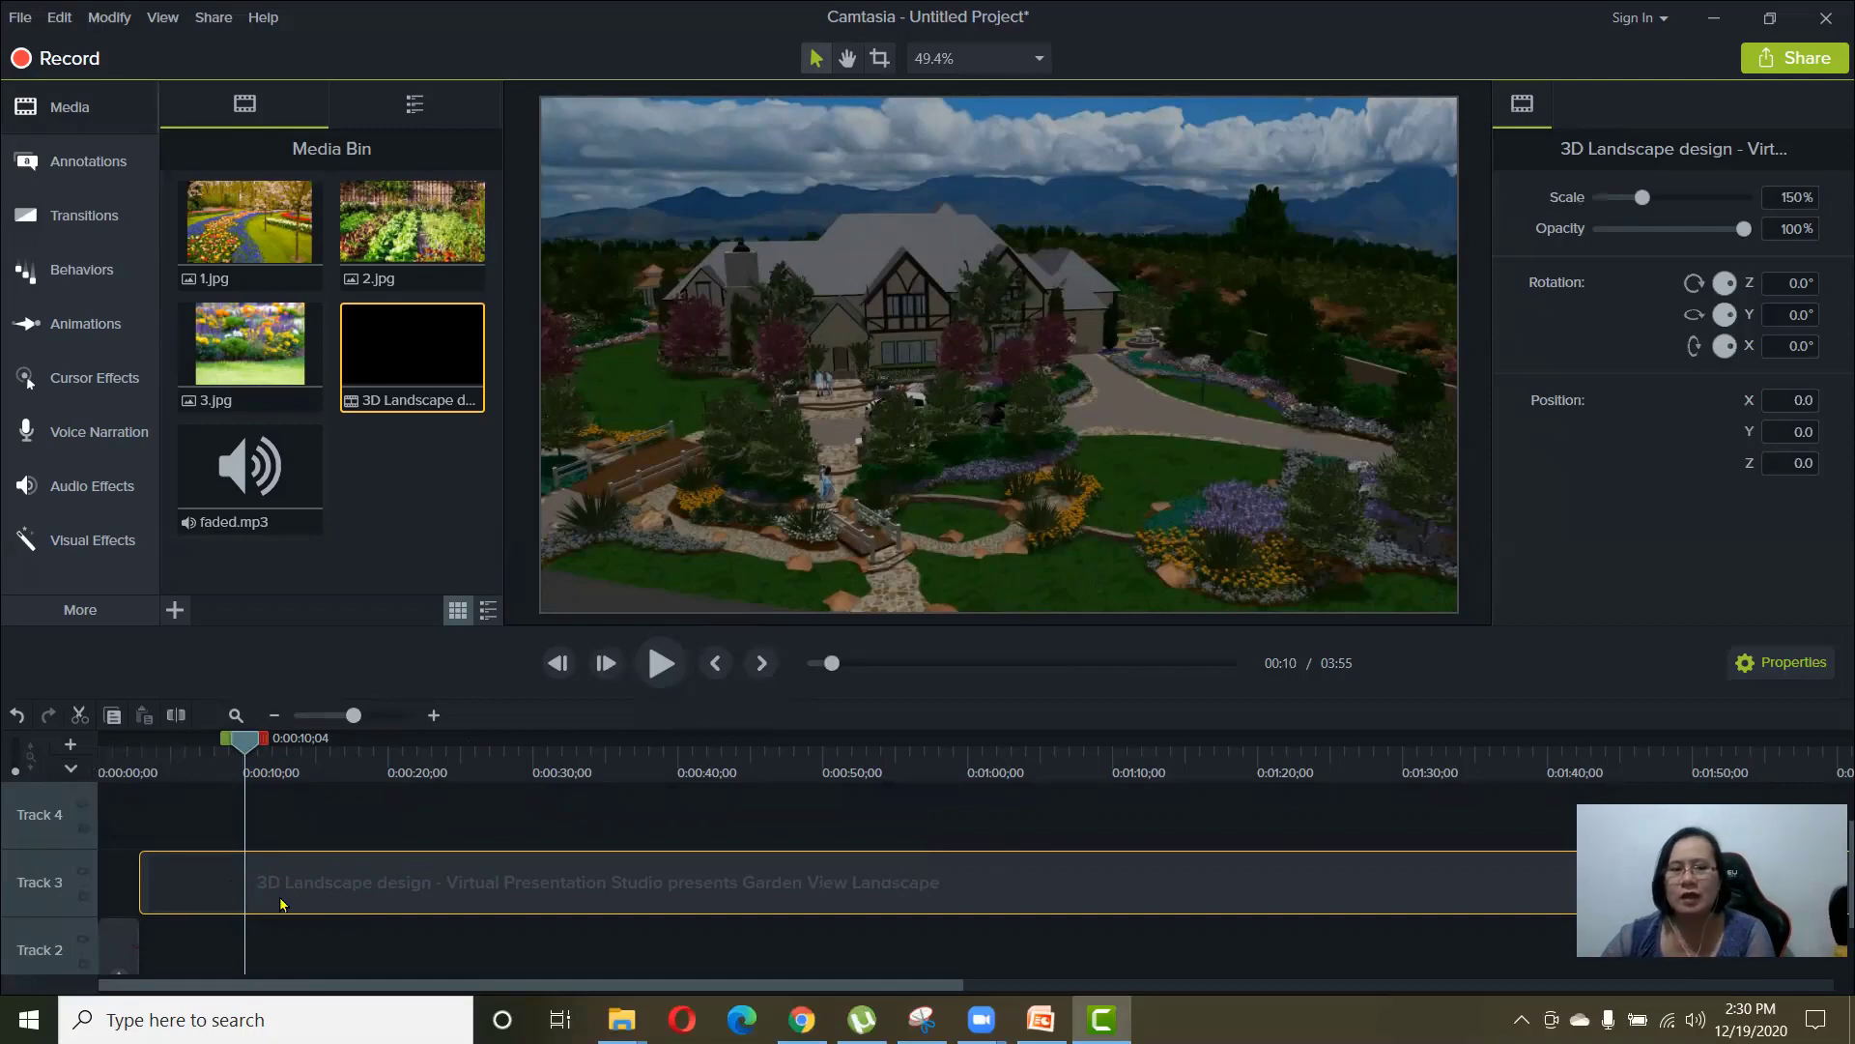
- Trim off the landscape clip's opening by splitting at 0:00:10;04, and move the remainder to start at 0:00:02;14
click(175, 717)
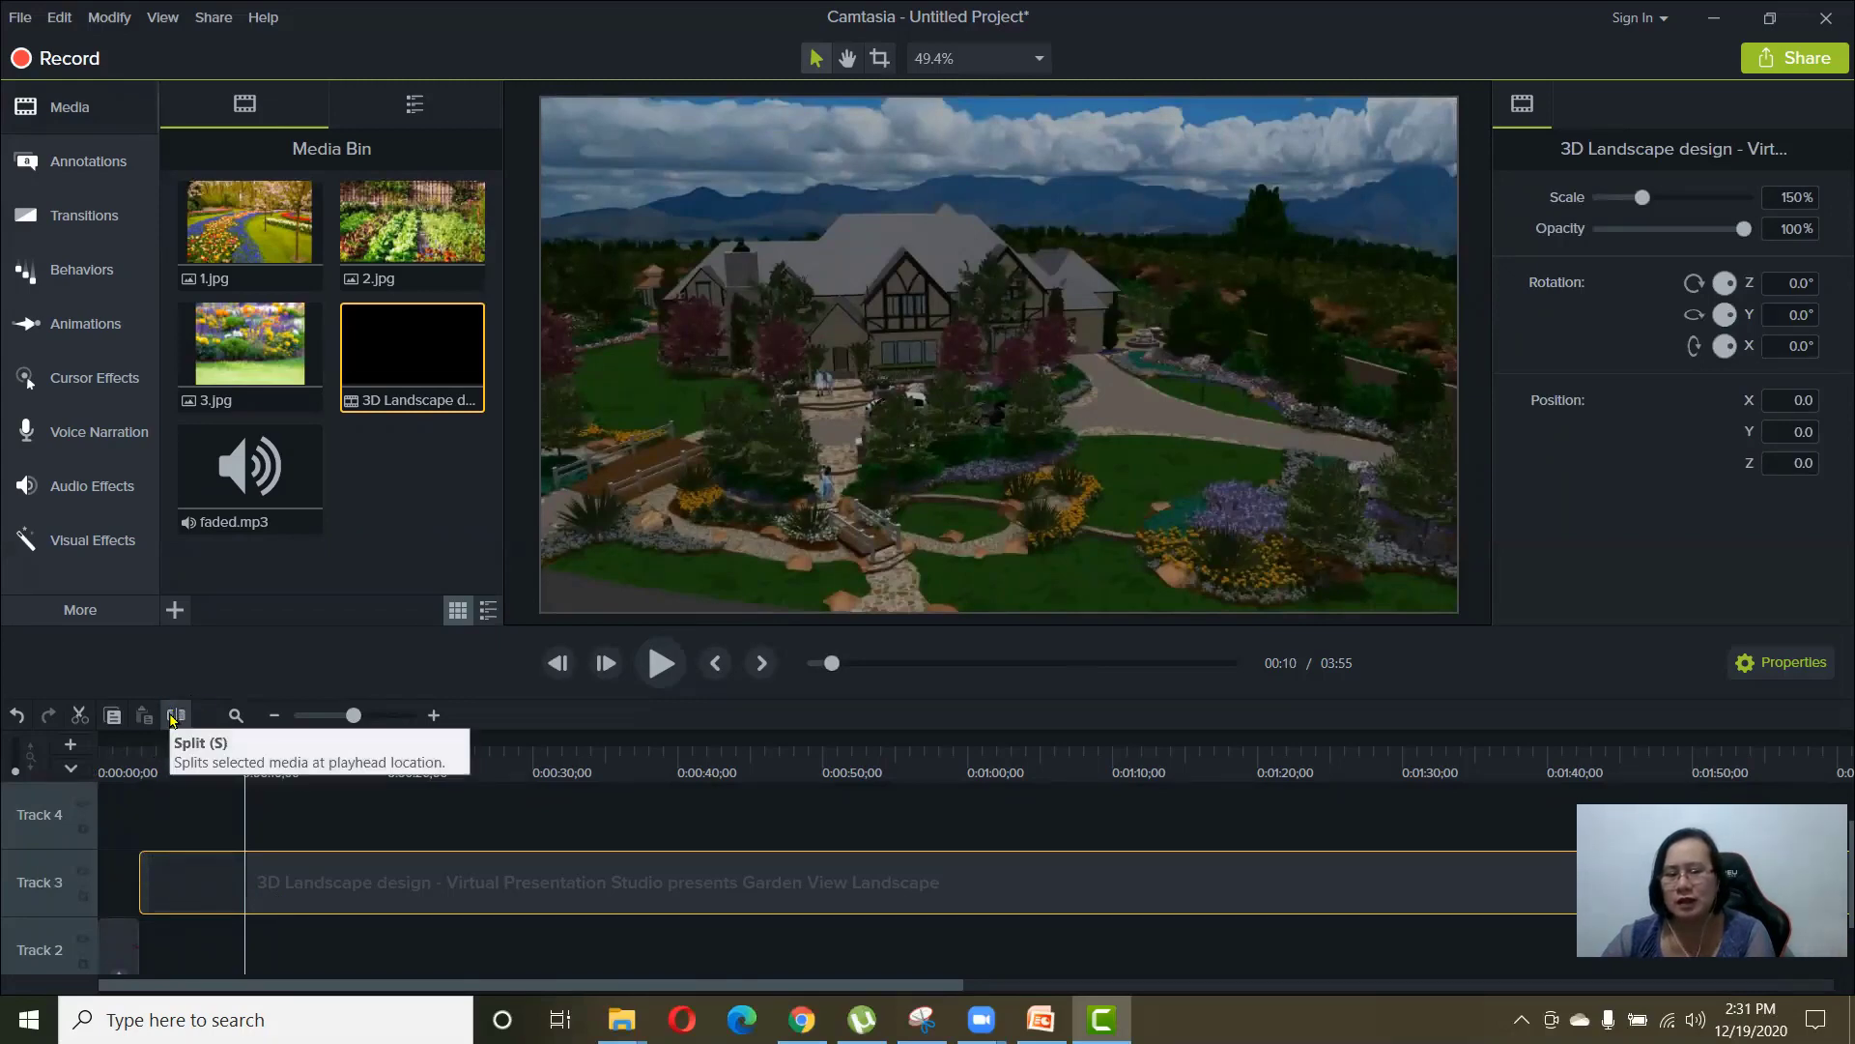
drag(348, 886, 253, 889)
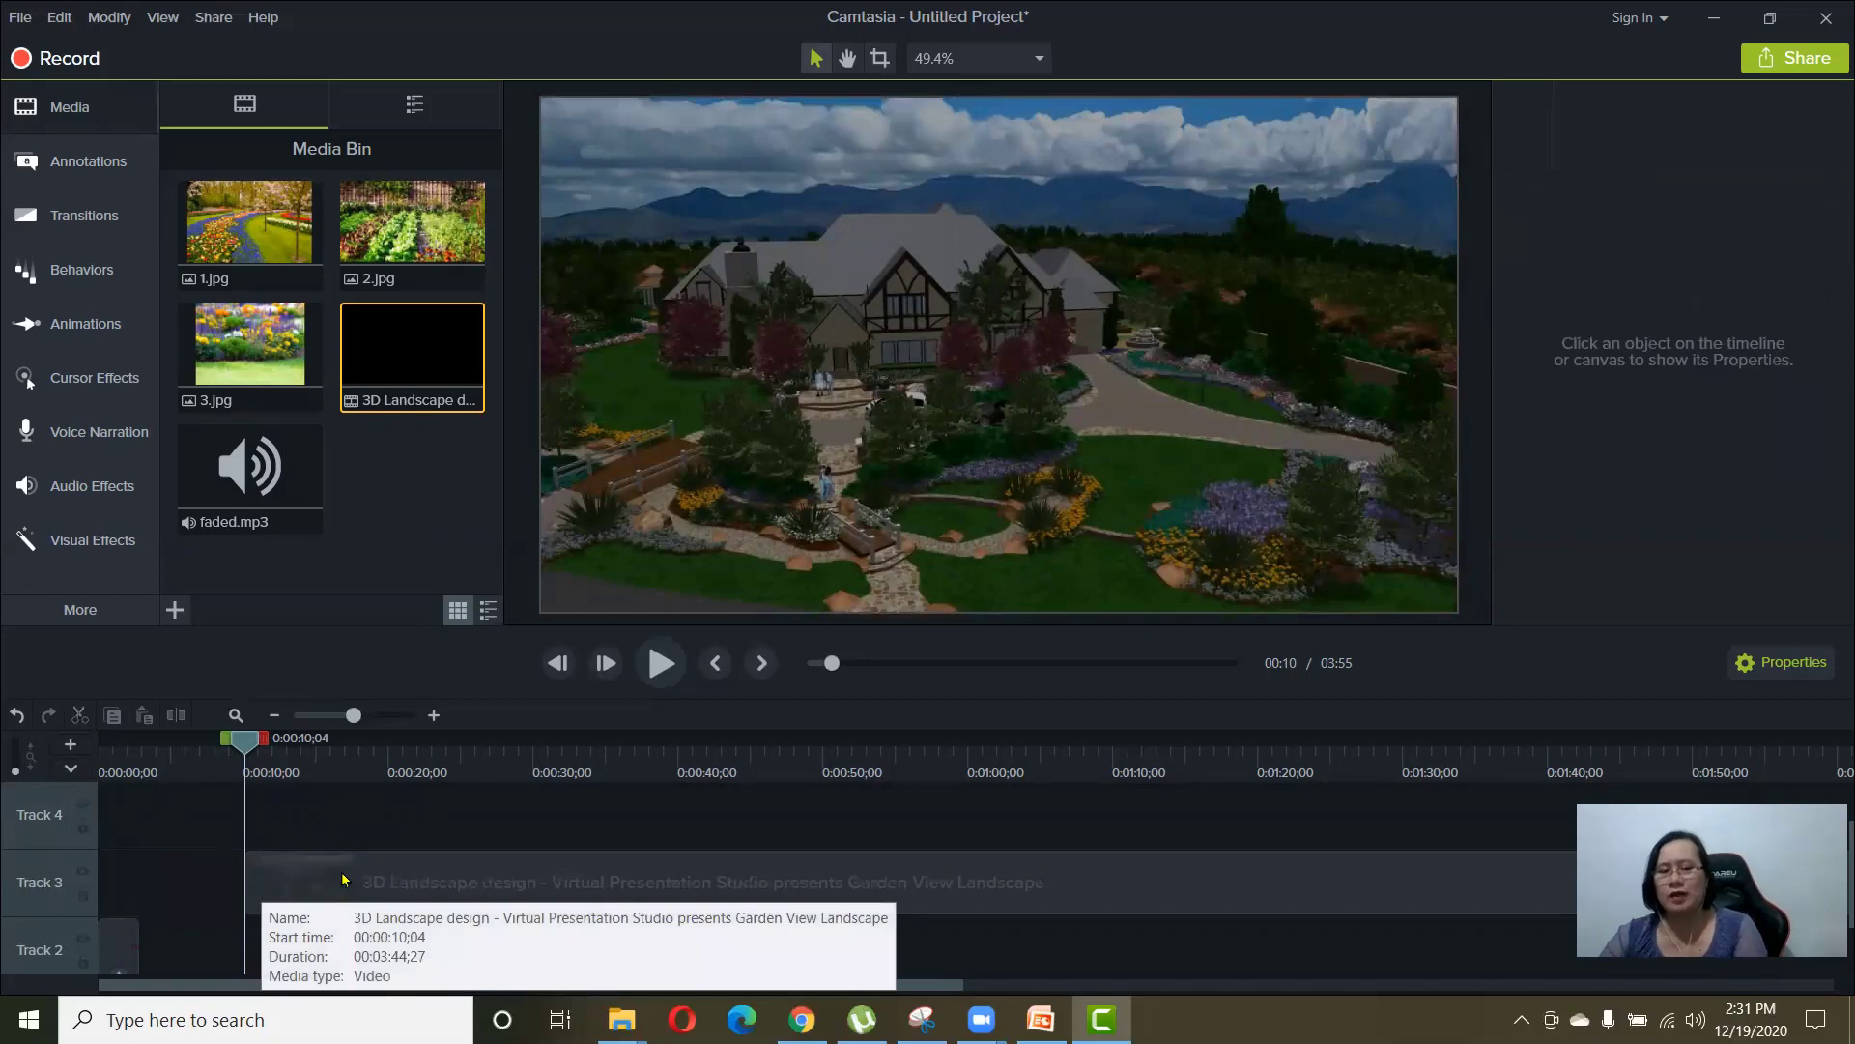
drag(343, 879, 247, 881)
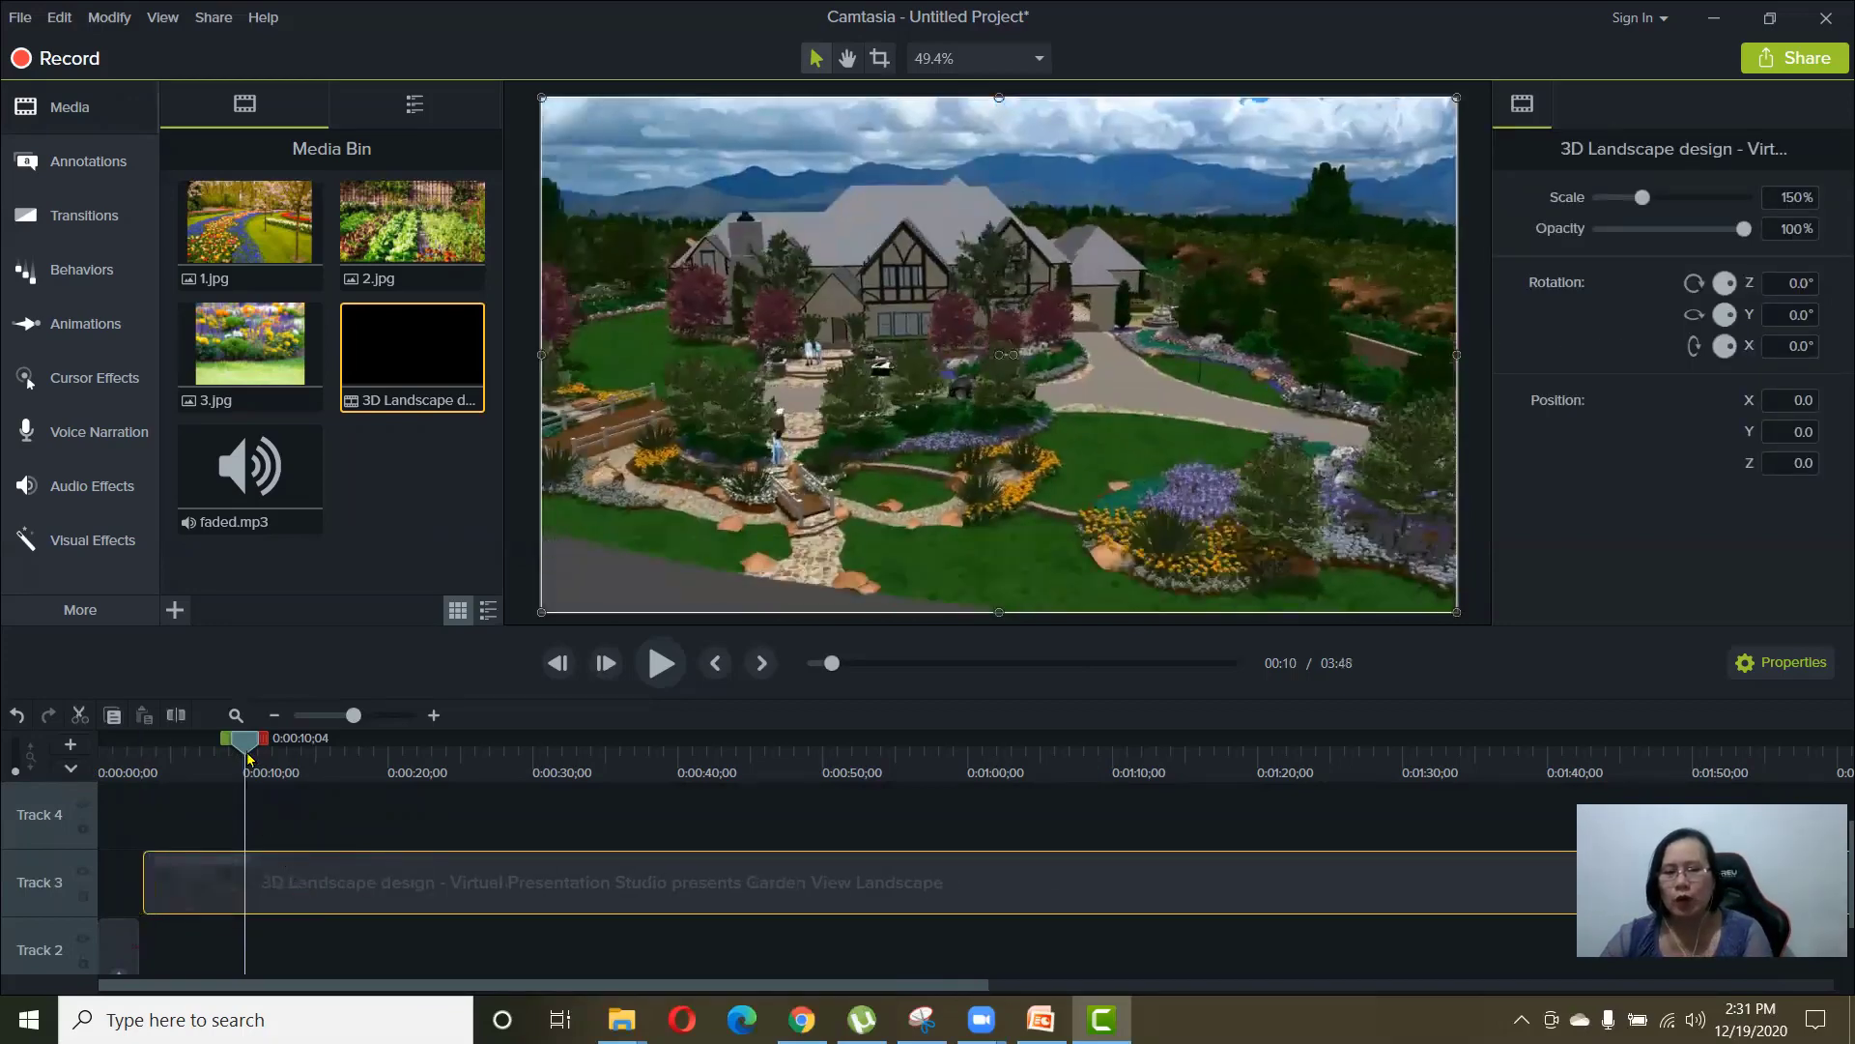
drag(248, 759, 134, 777)
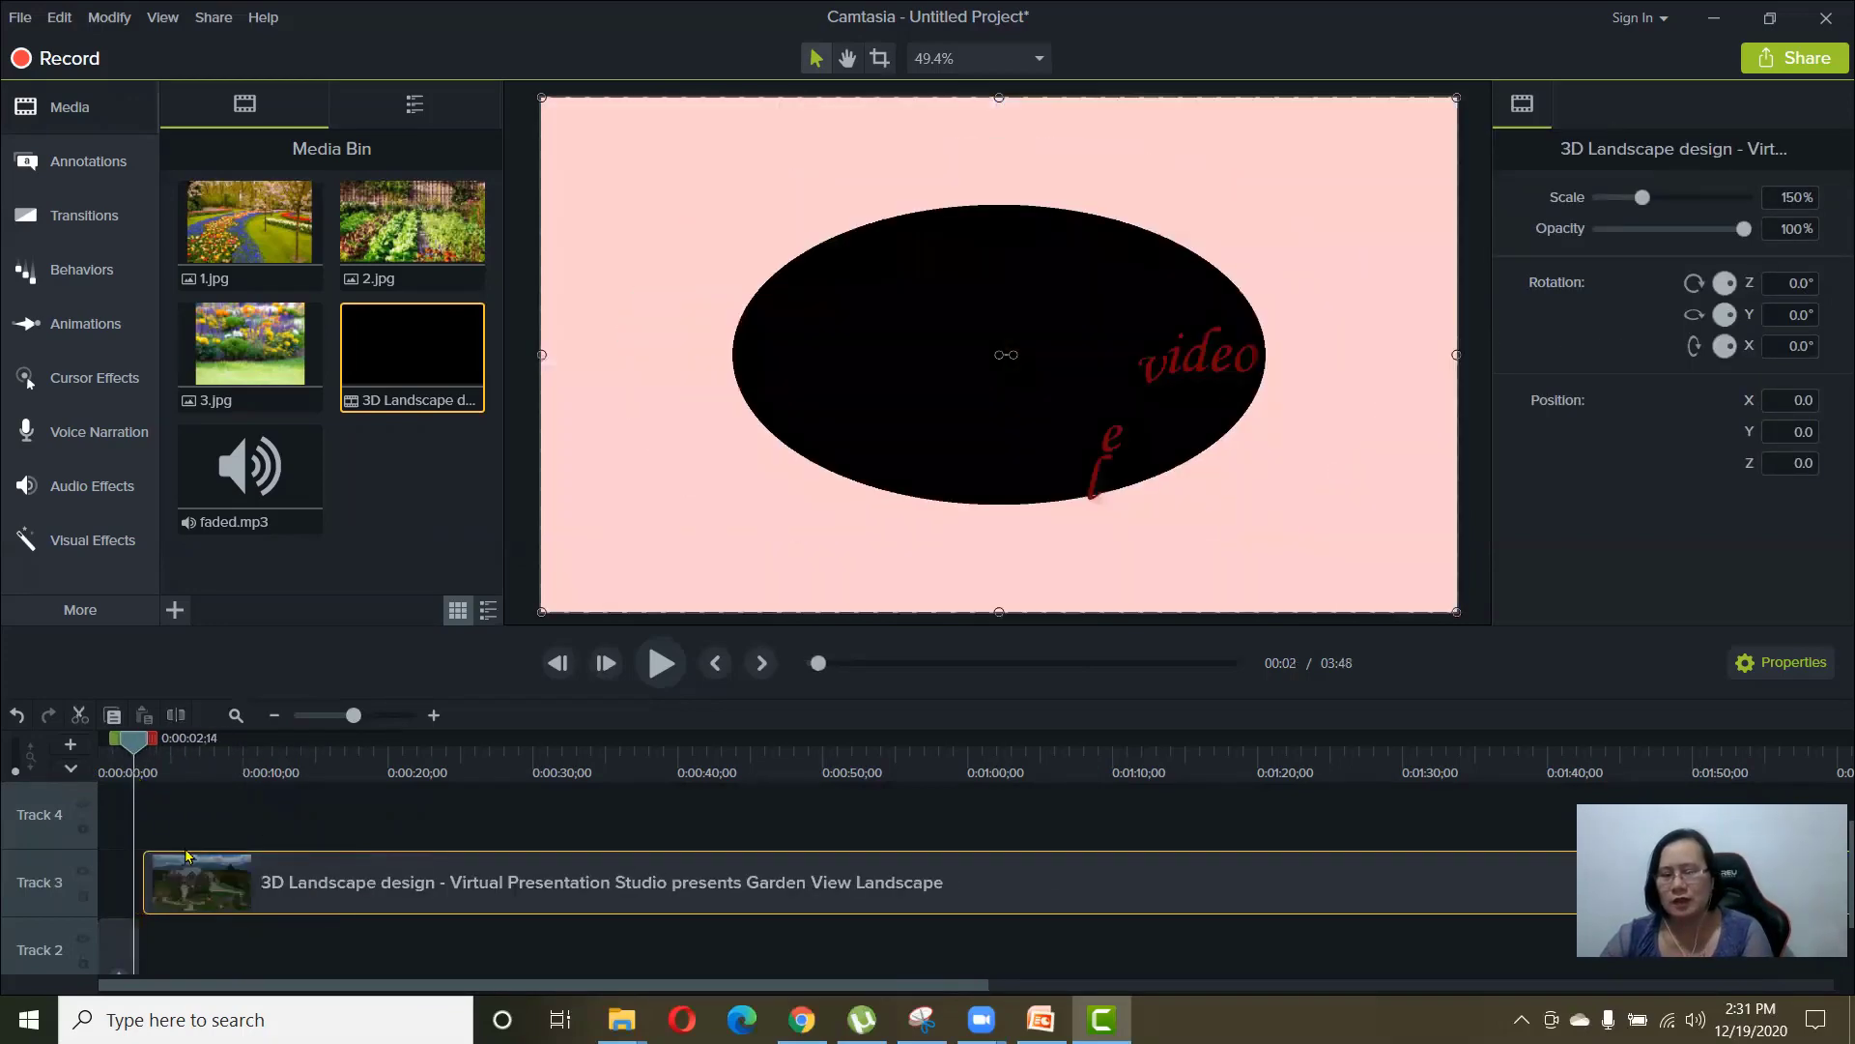
mouse_move(187, 855)
mouse_down()
mouse_move(206, 905)
mouse_move(229, 910)
mouse_move(190, 819)
mouse_up()
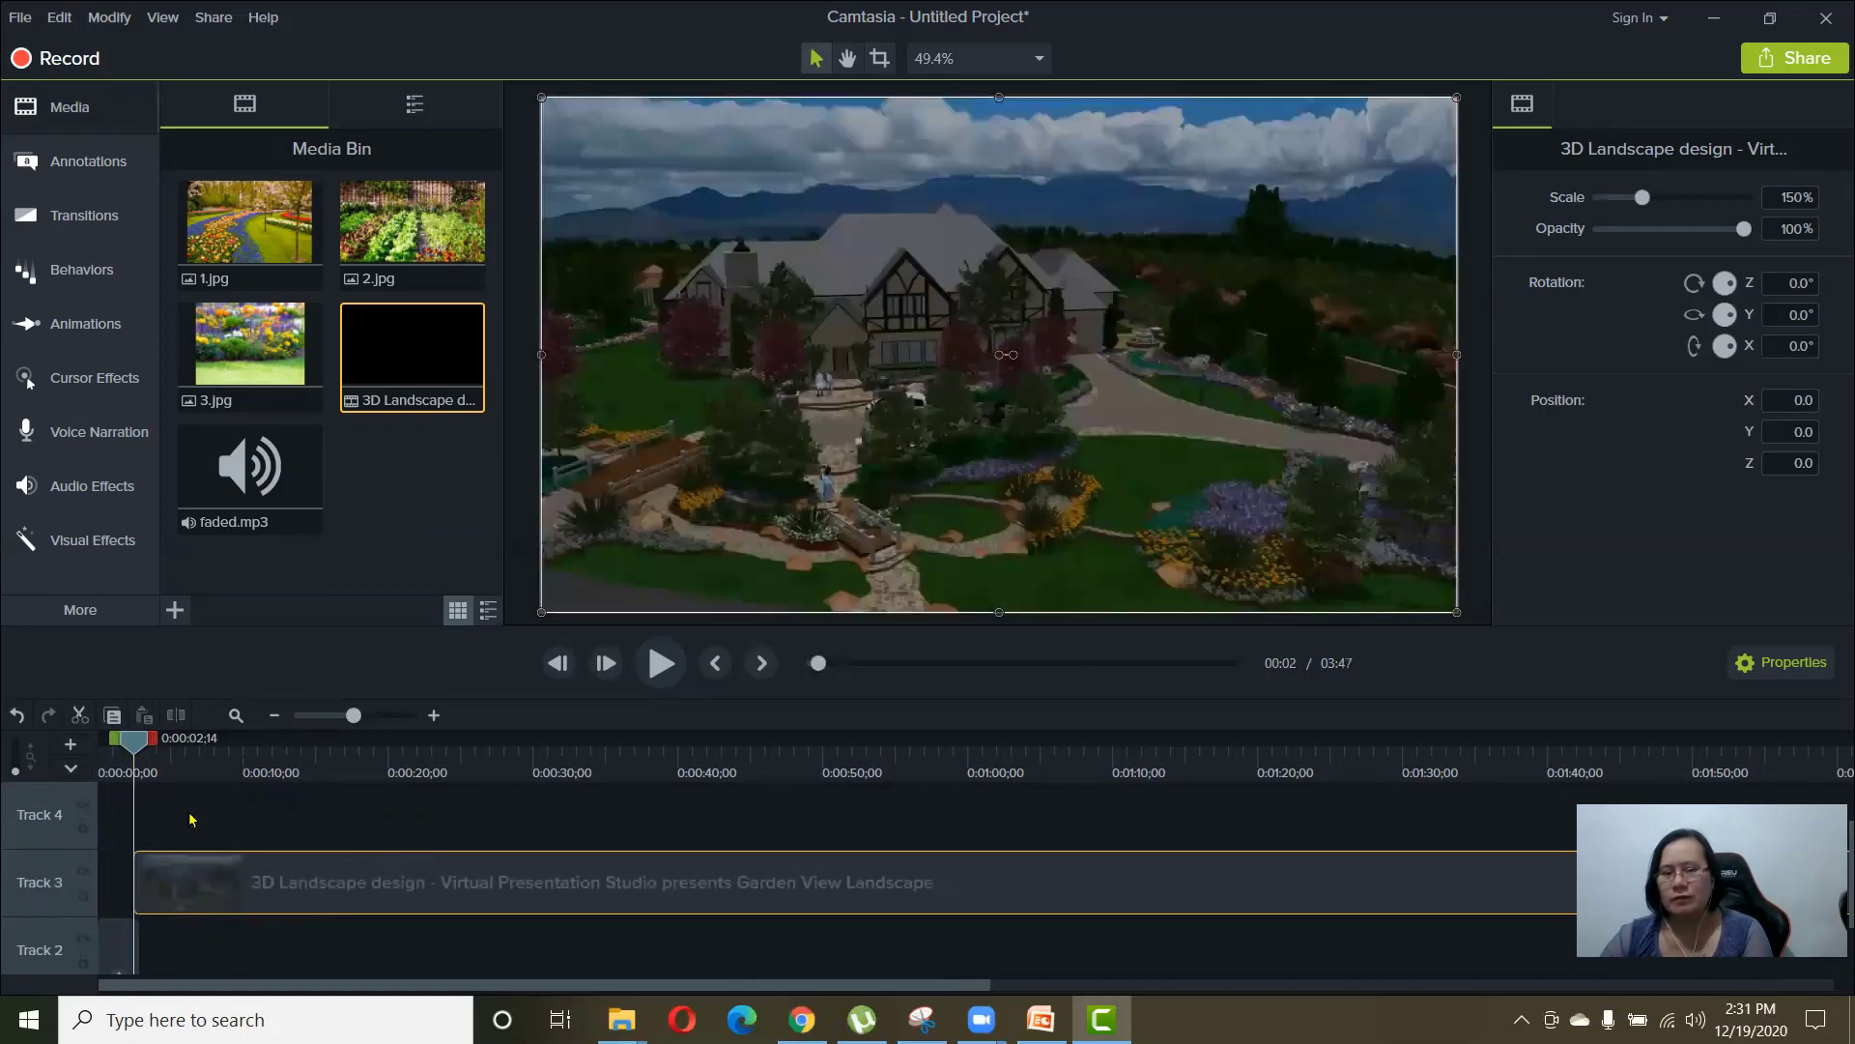
- Split the landscape clip at 0:00:22;02 and shift its second part about 7 seconds later on Track 3
click(669, 671)
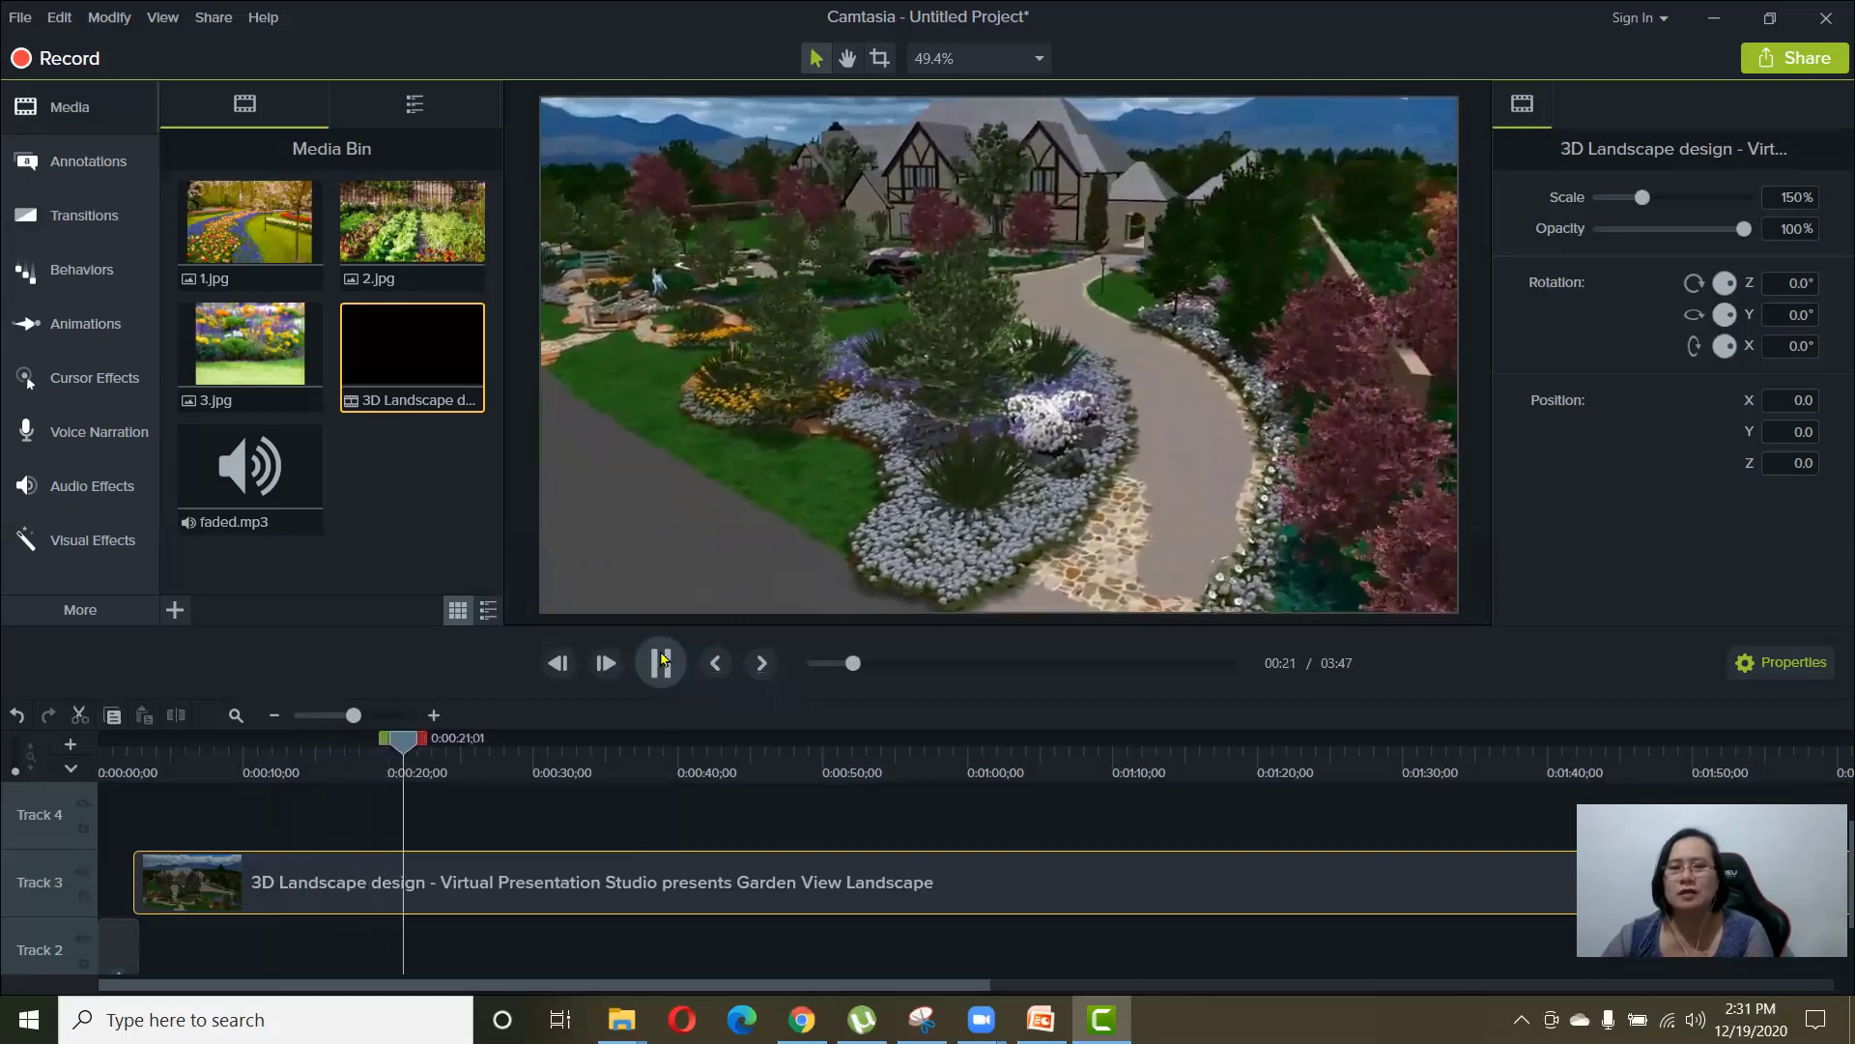
click(664, 667)
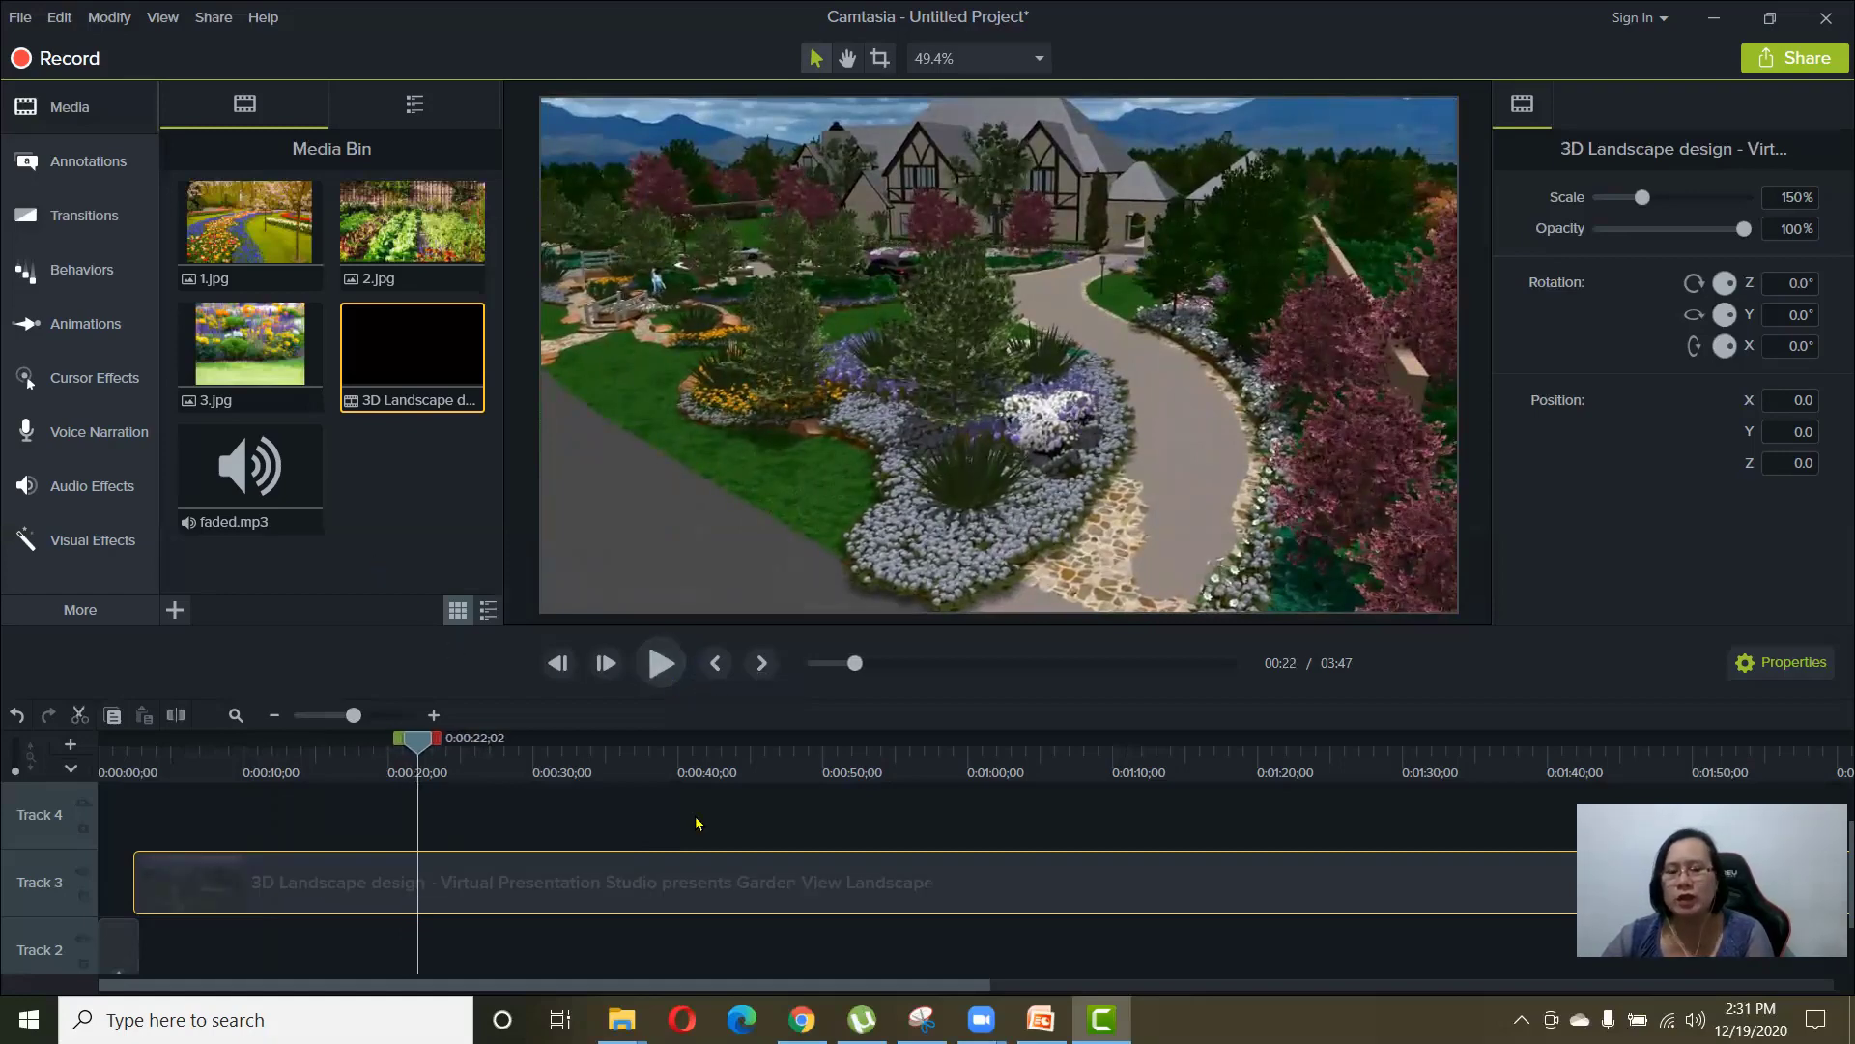
click(176, 716)
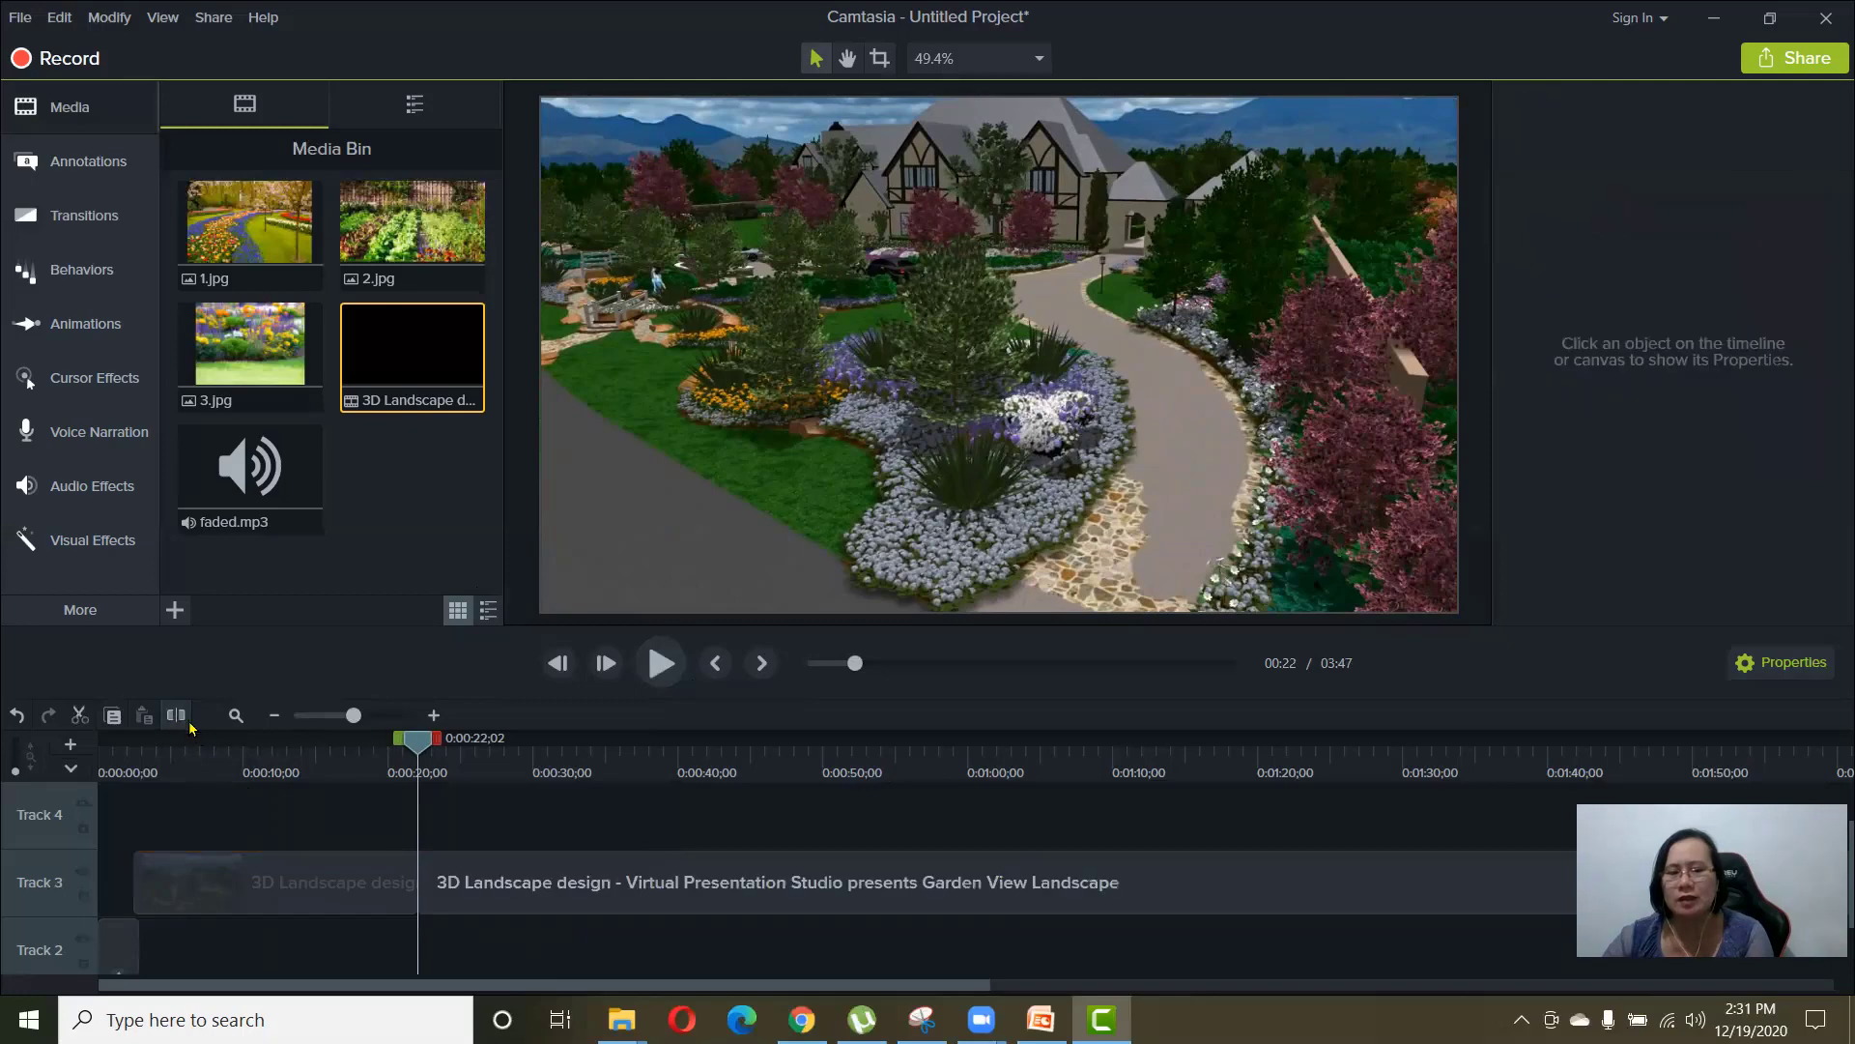
drag(531, 890, 632, 890)
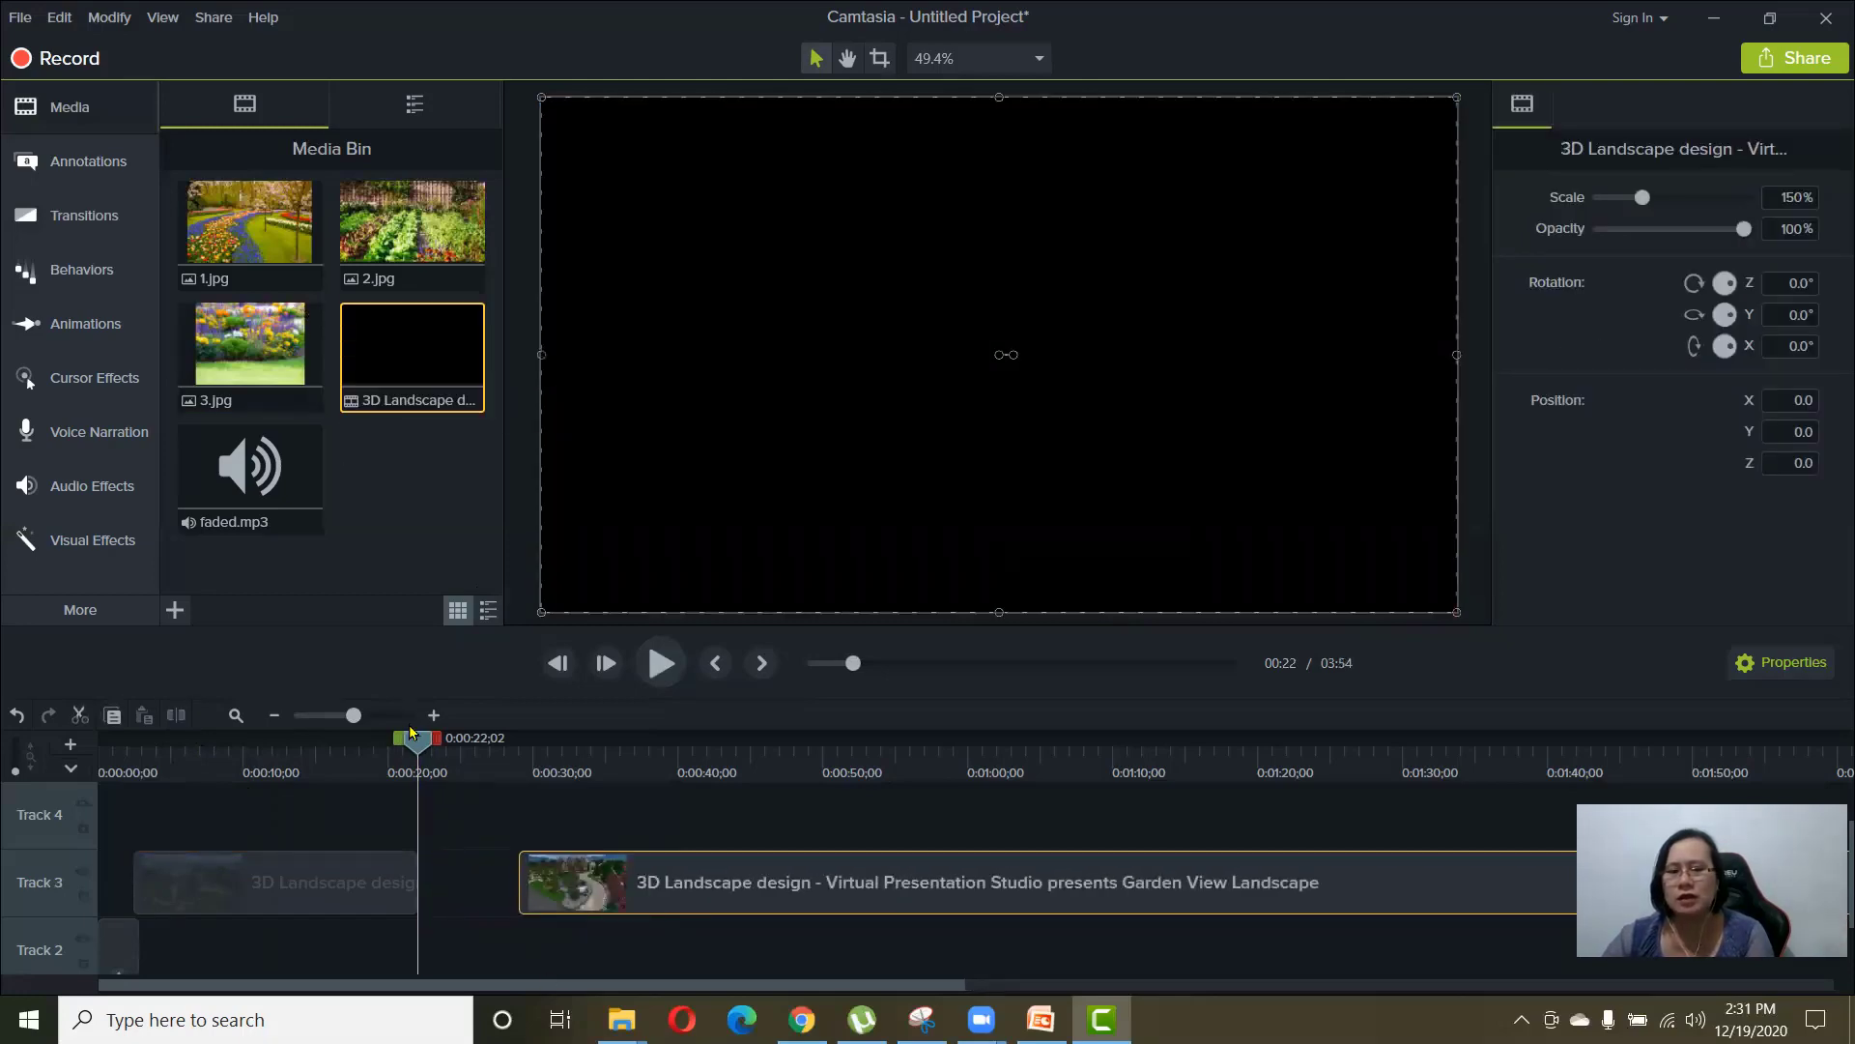
- Add 1.jpg to the canvas at 0:00:22;10 and scale it to 693.1% so it fills the canvas
drag(411, 731, 422, 742)
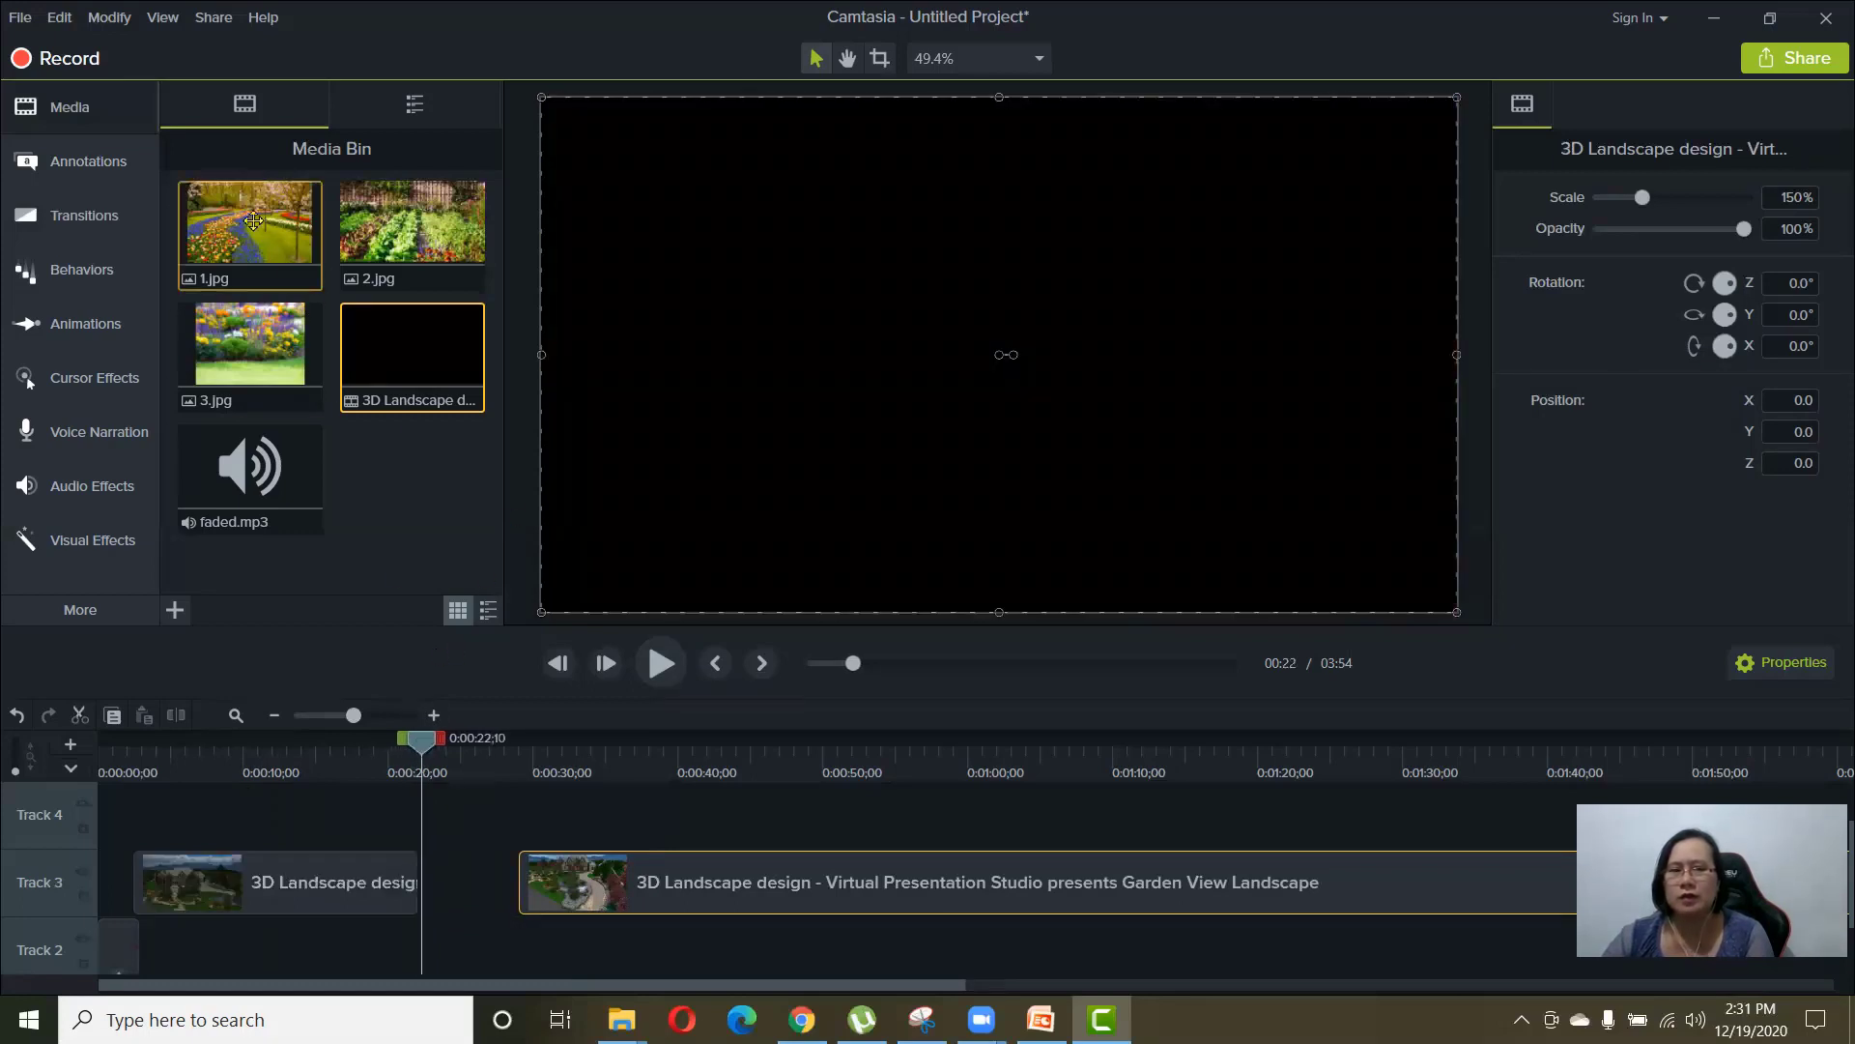
drag(280, 251, 1438, 517)
drag(1222, 541, 1204, 454)
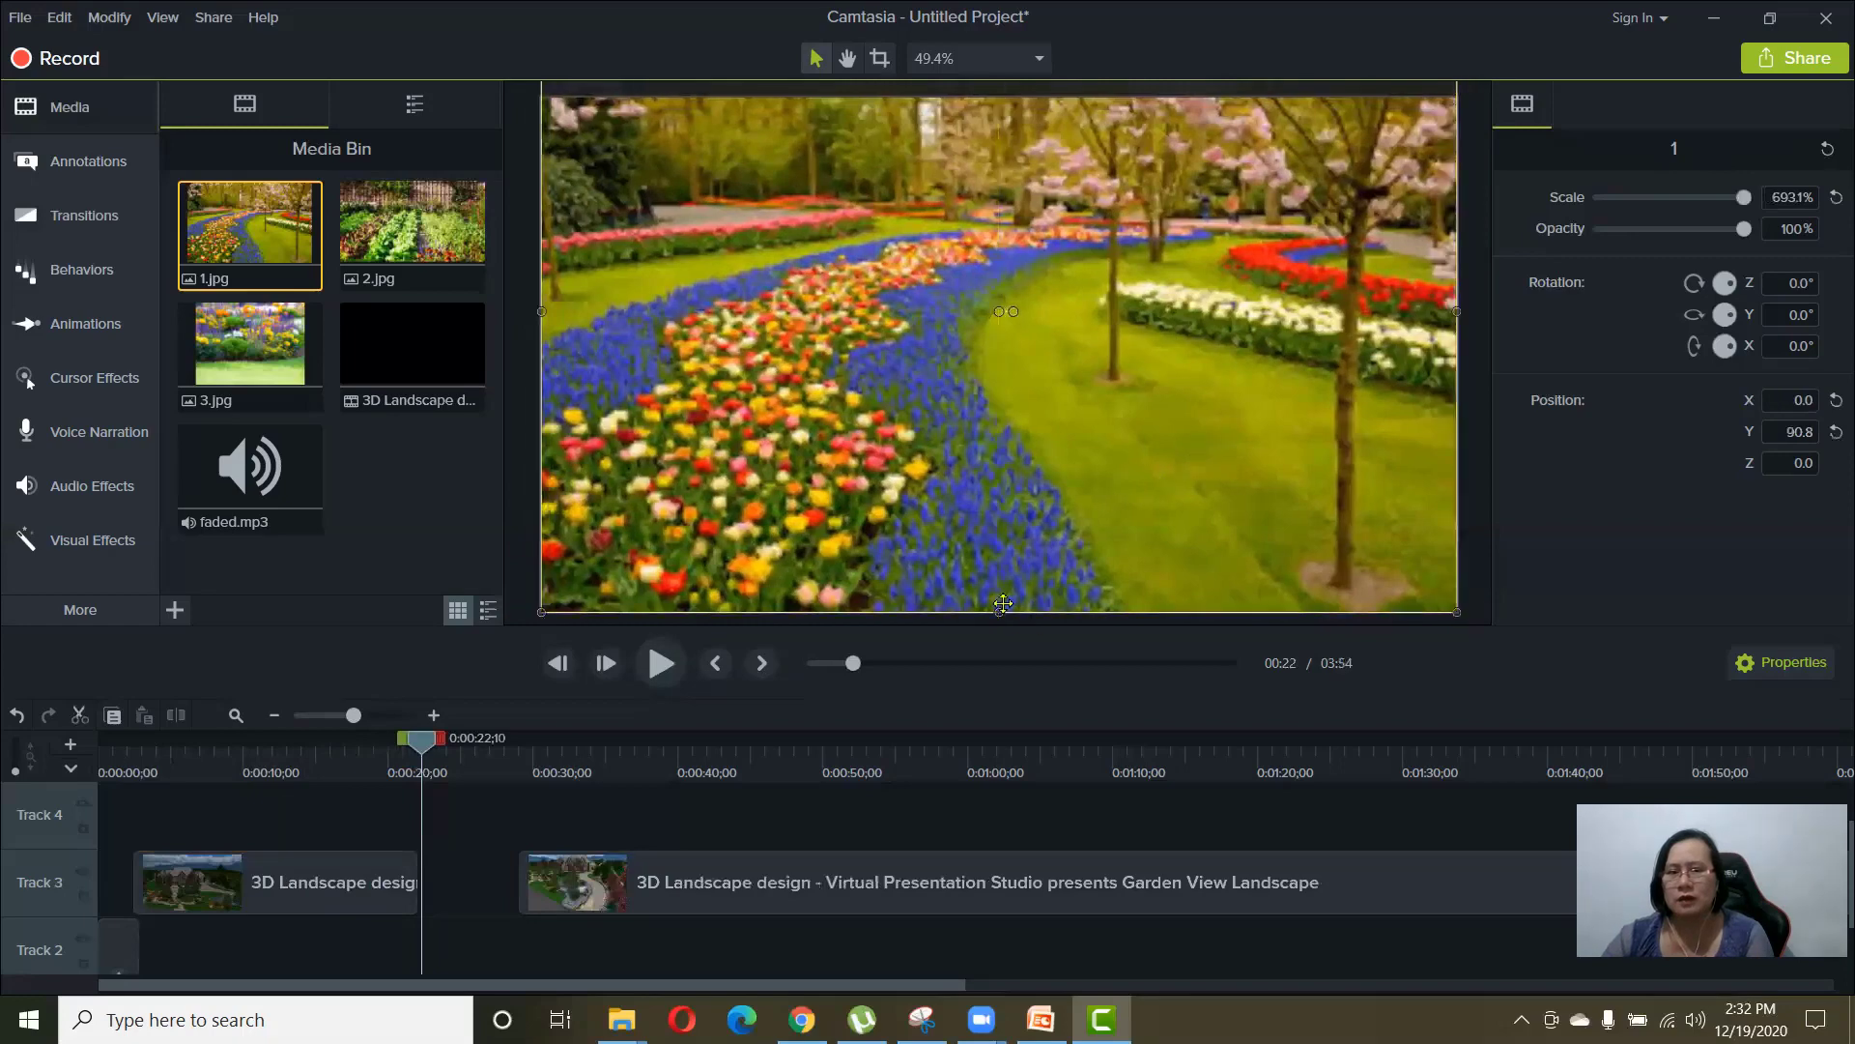
drag(998, 611, 998, 519)
drag(991, 324, 991, 384)
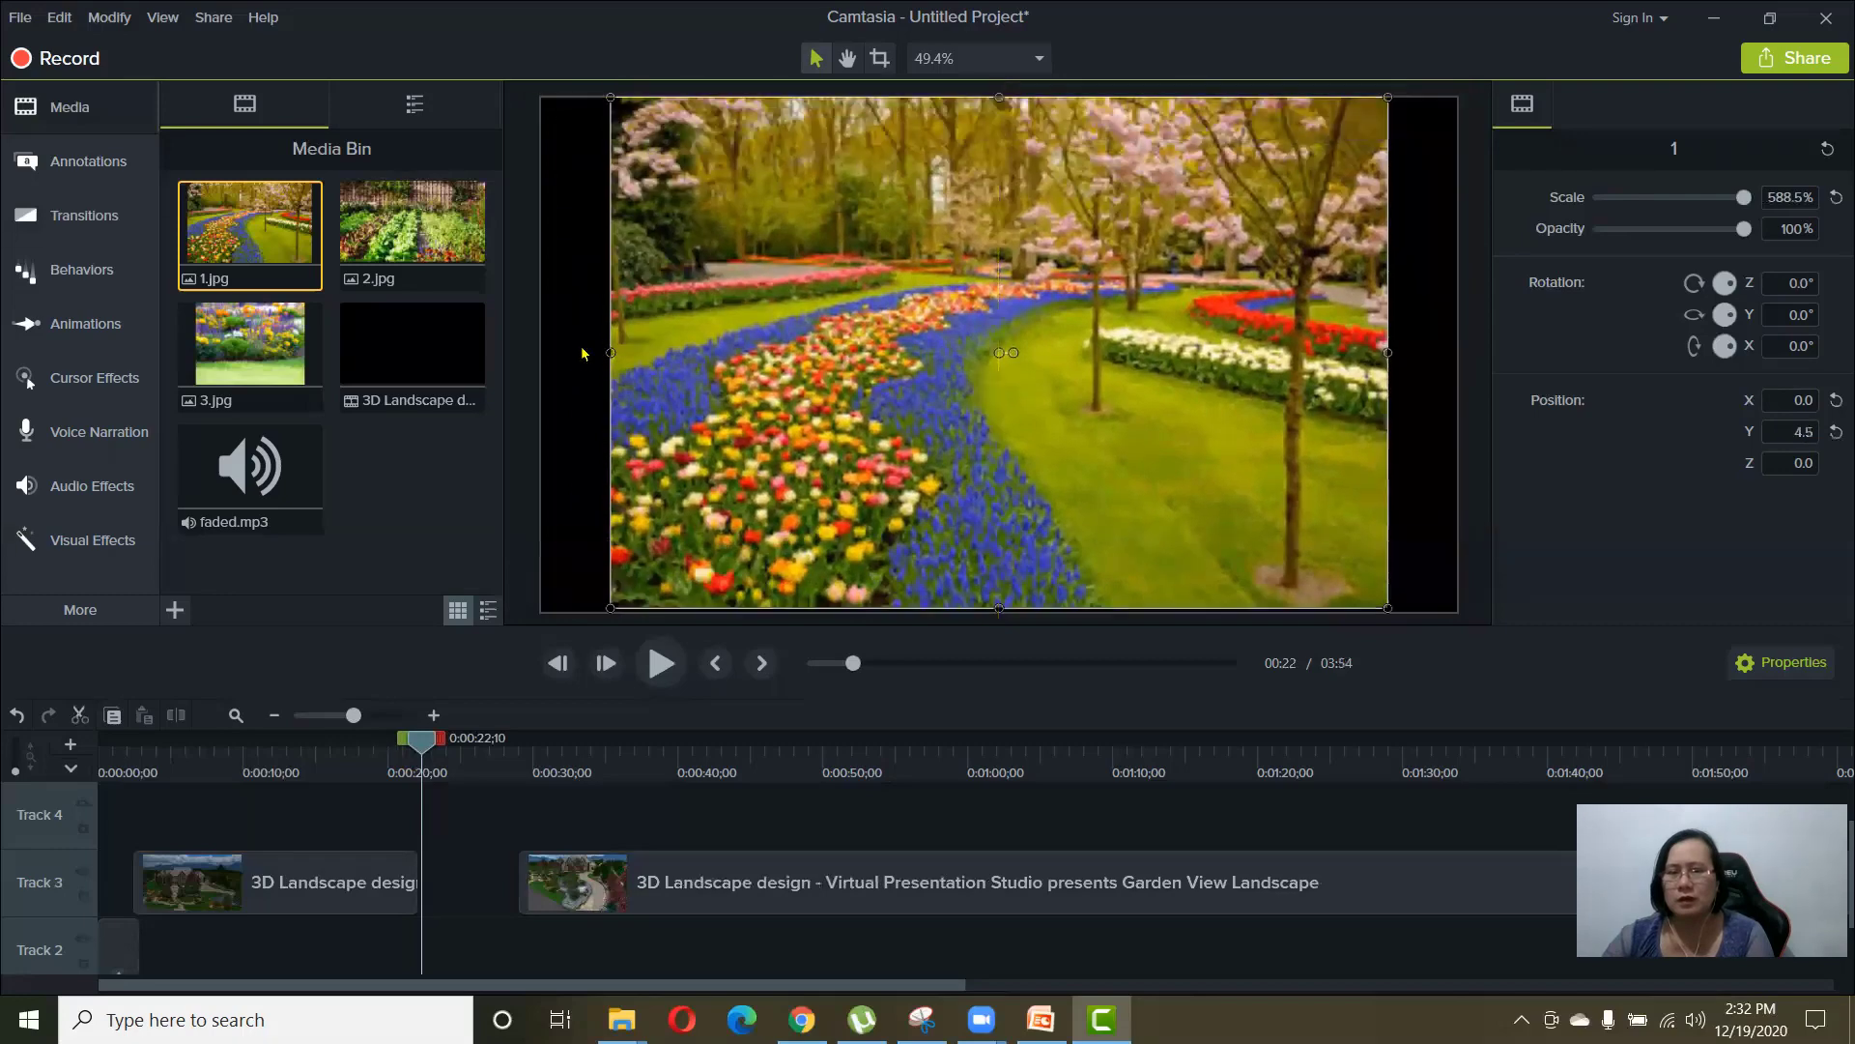
drag(607, 352, 555, 351)
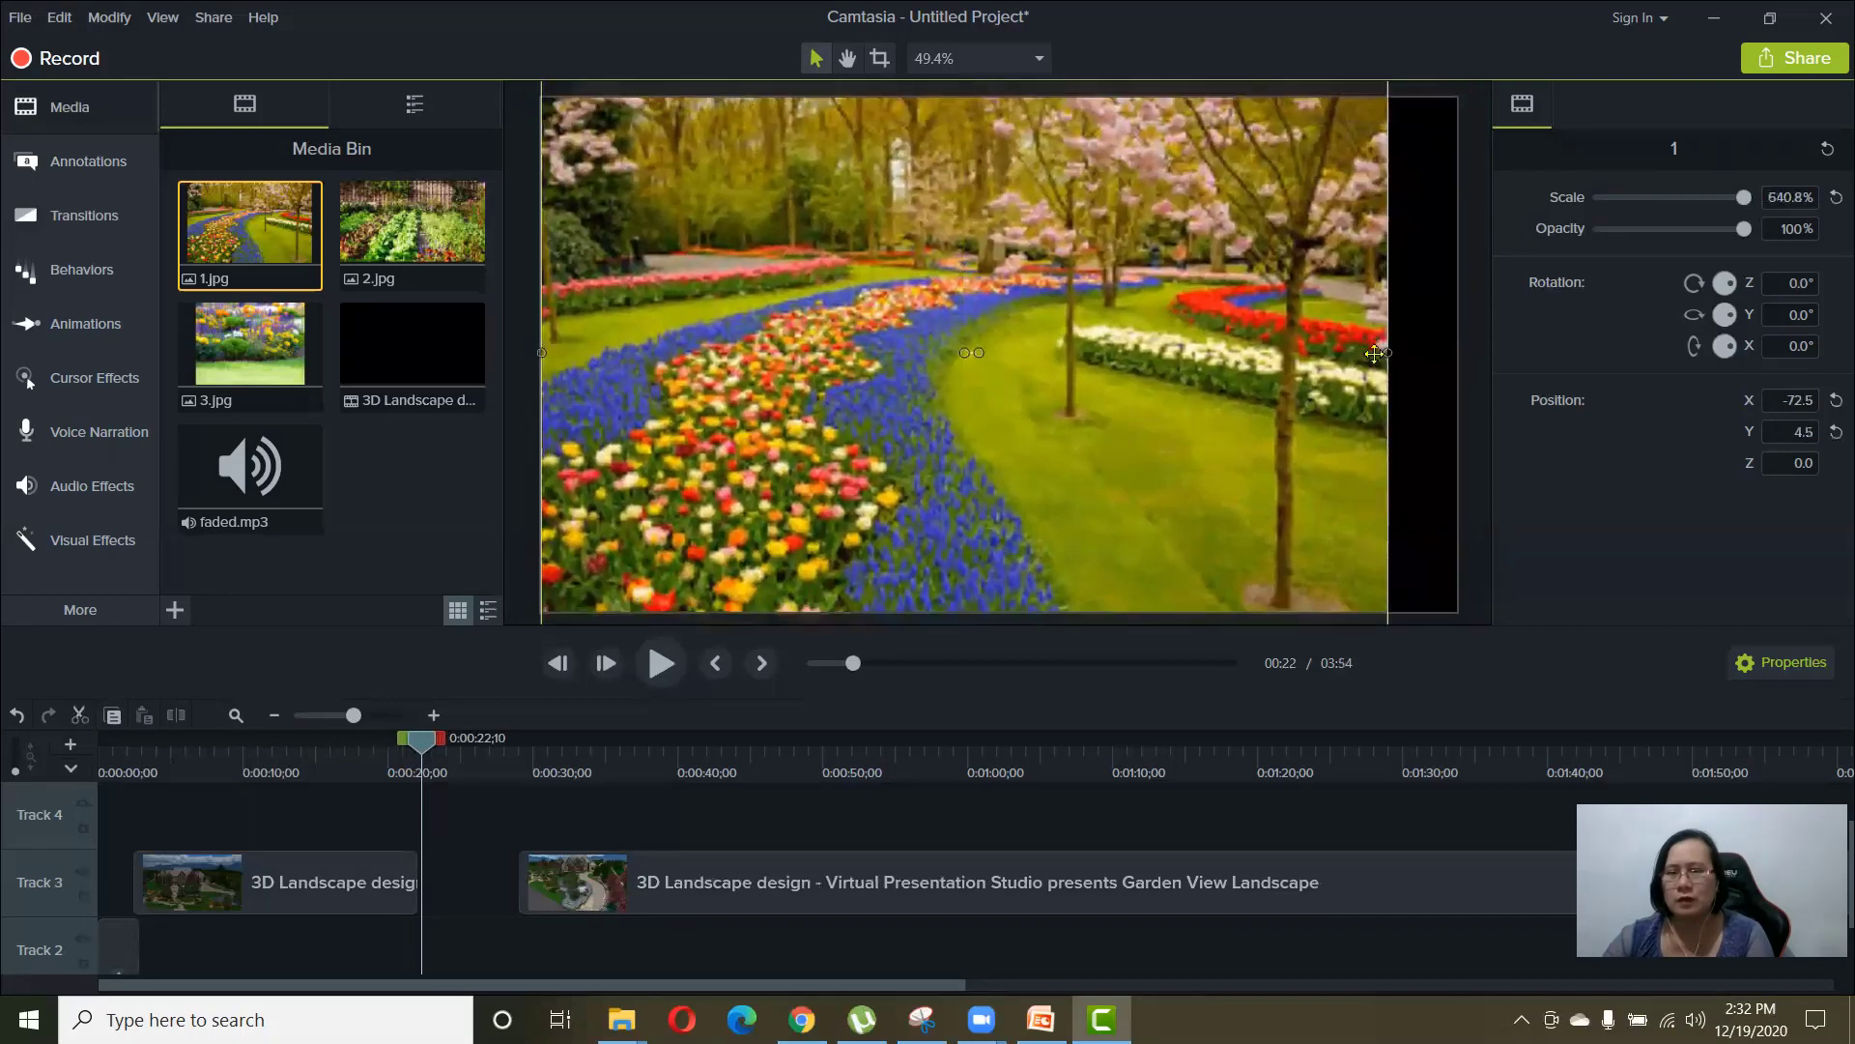
drag(1388, 353, 1460, 356)
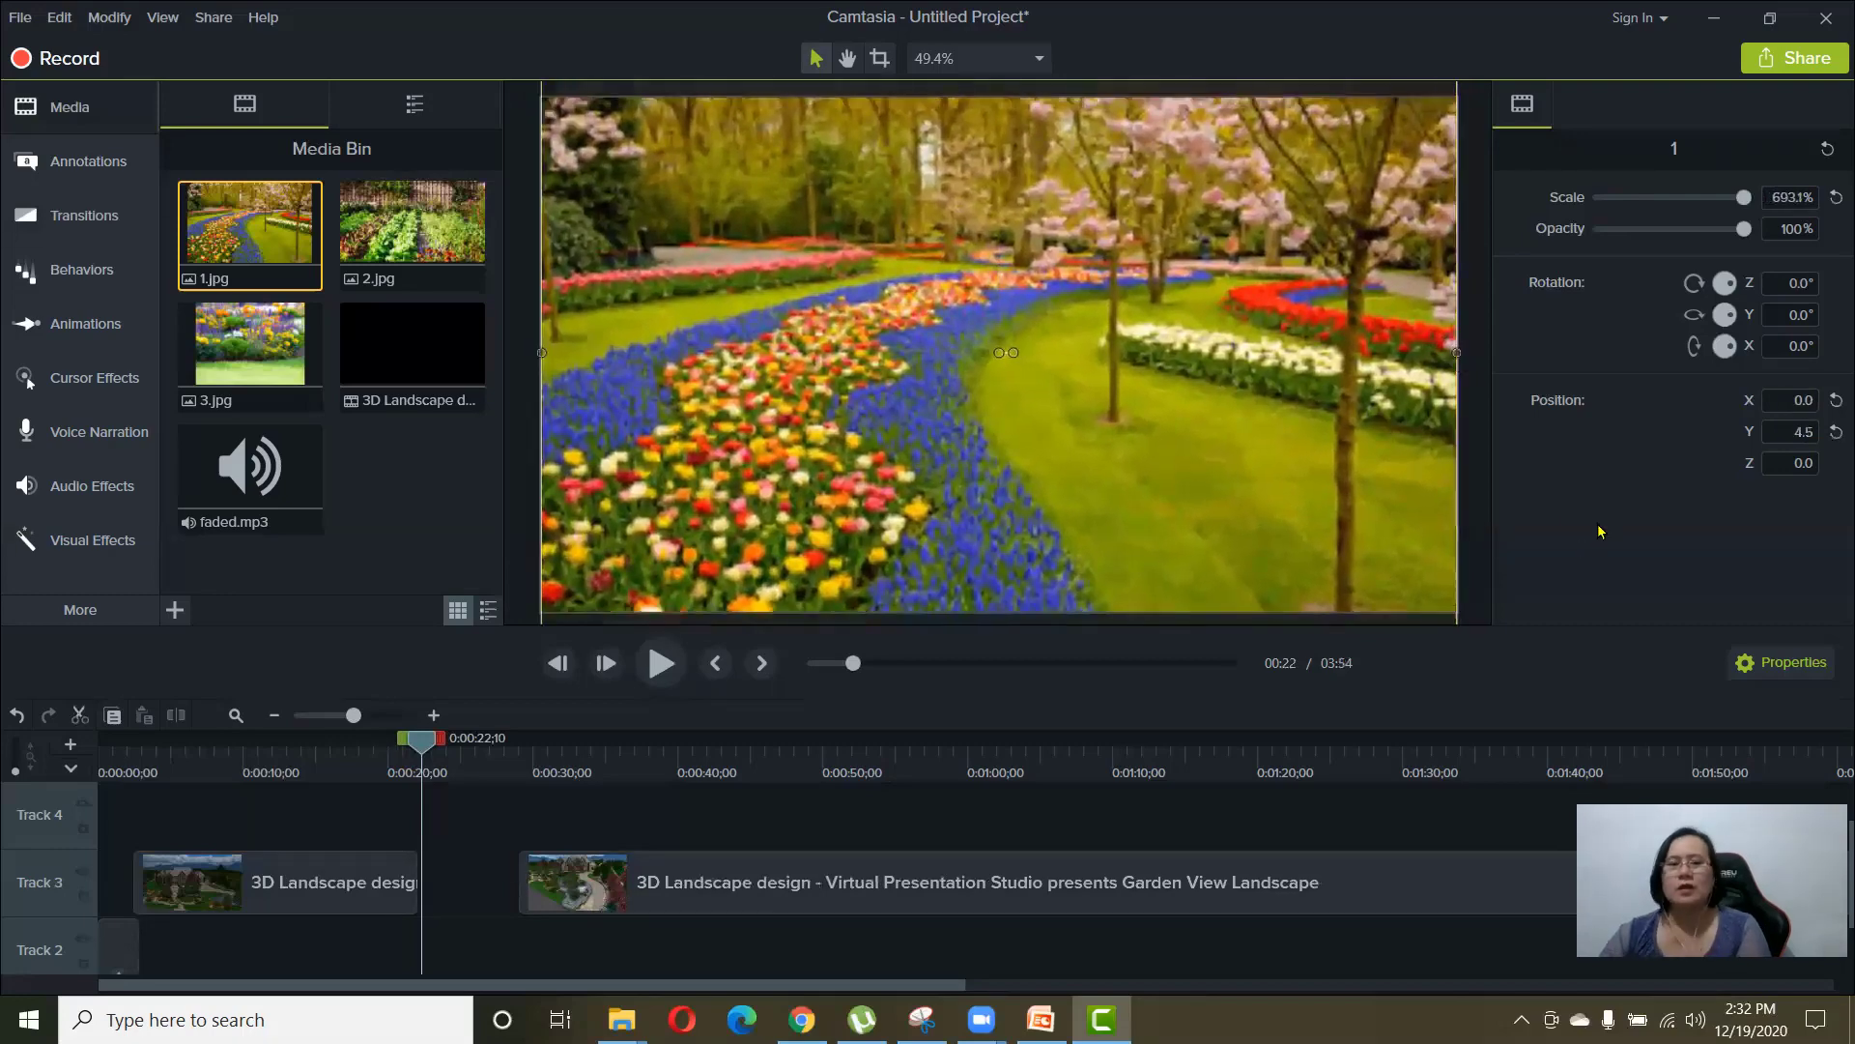
- Move the 1.jpg clip into the gap on Track 3 and close the gaps between it and both landscape sections
mouse_move(572, 883)
mouse_down()
mouse_move(473, 894)
mouse_move(581, 900)
mouse_up()
scroll(447, 883, up, 1)
scroll(448, 889, down, 2)
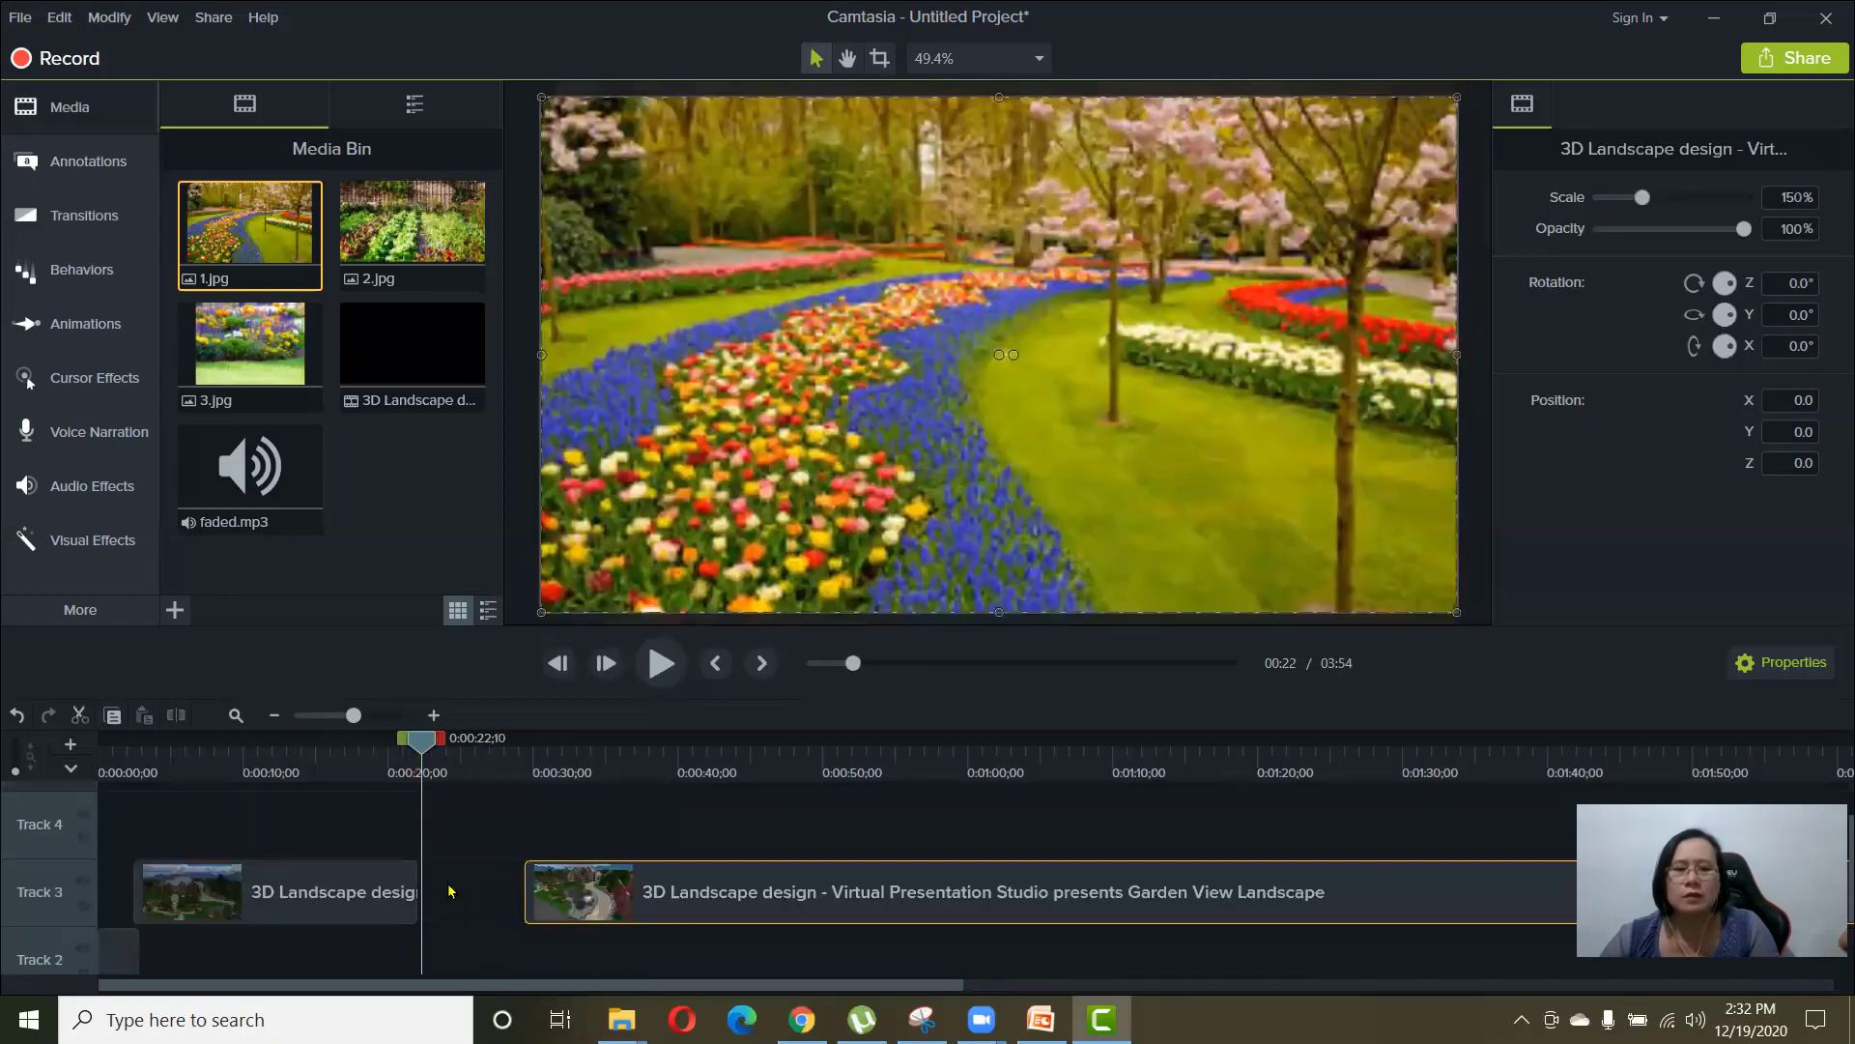
drag(455, 937, 455, 820)
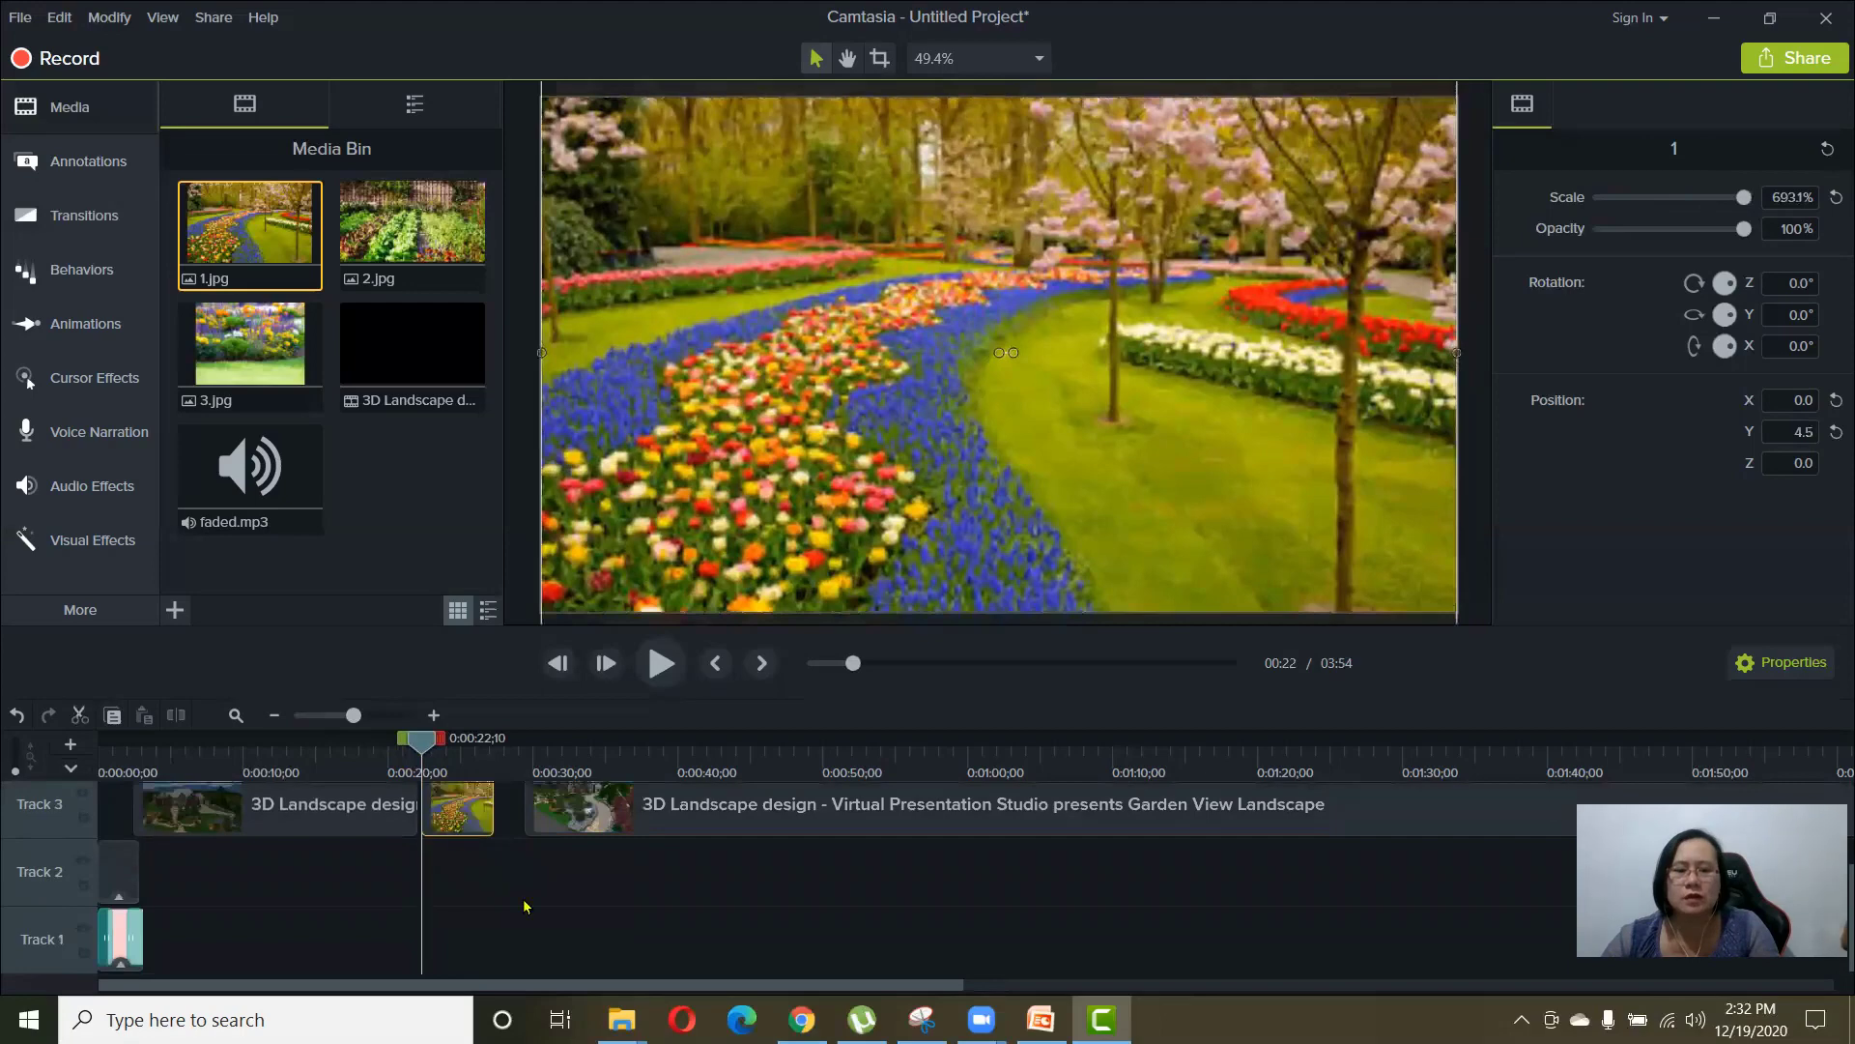
drag(570, 918, 539, 918)
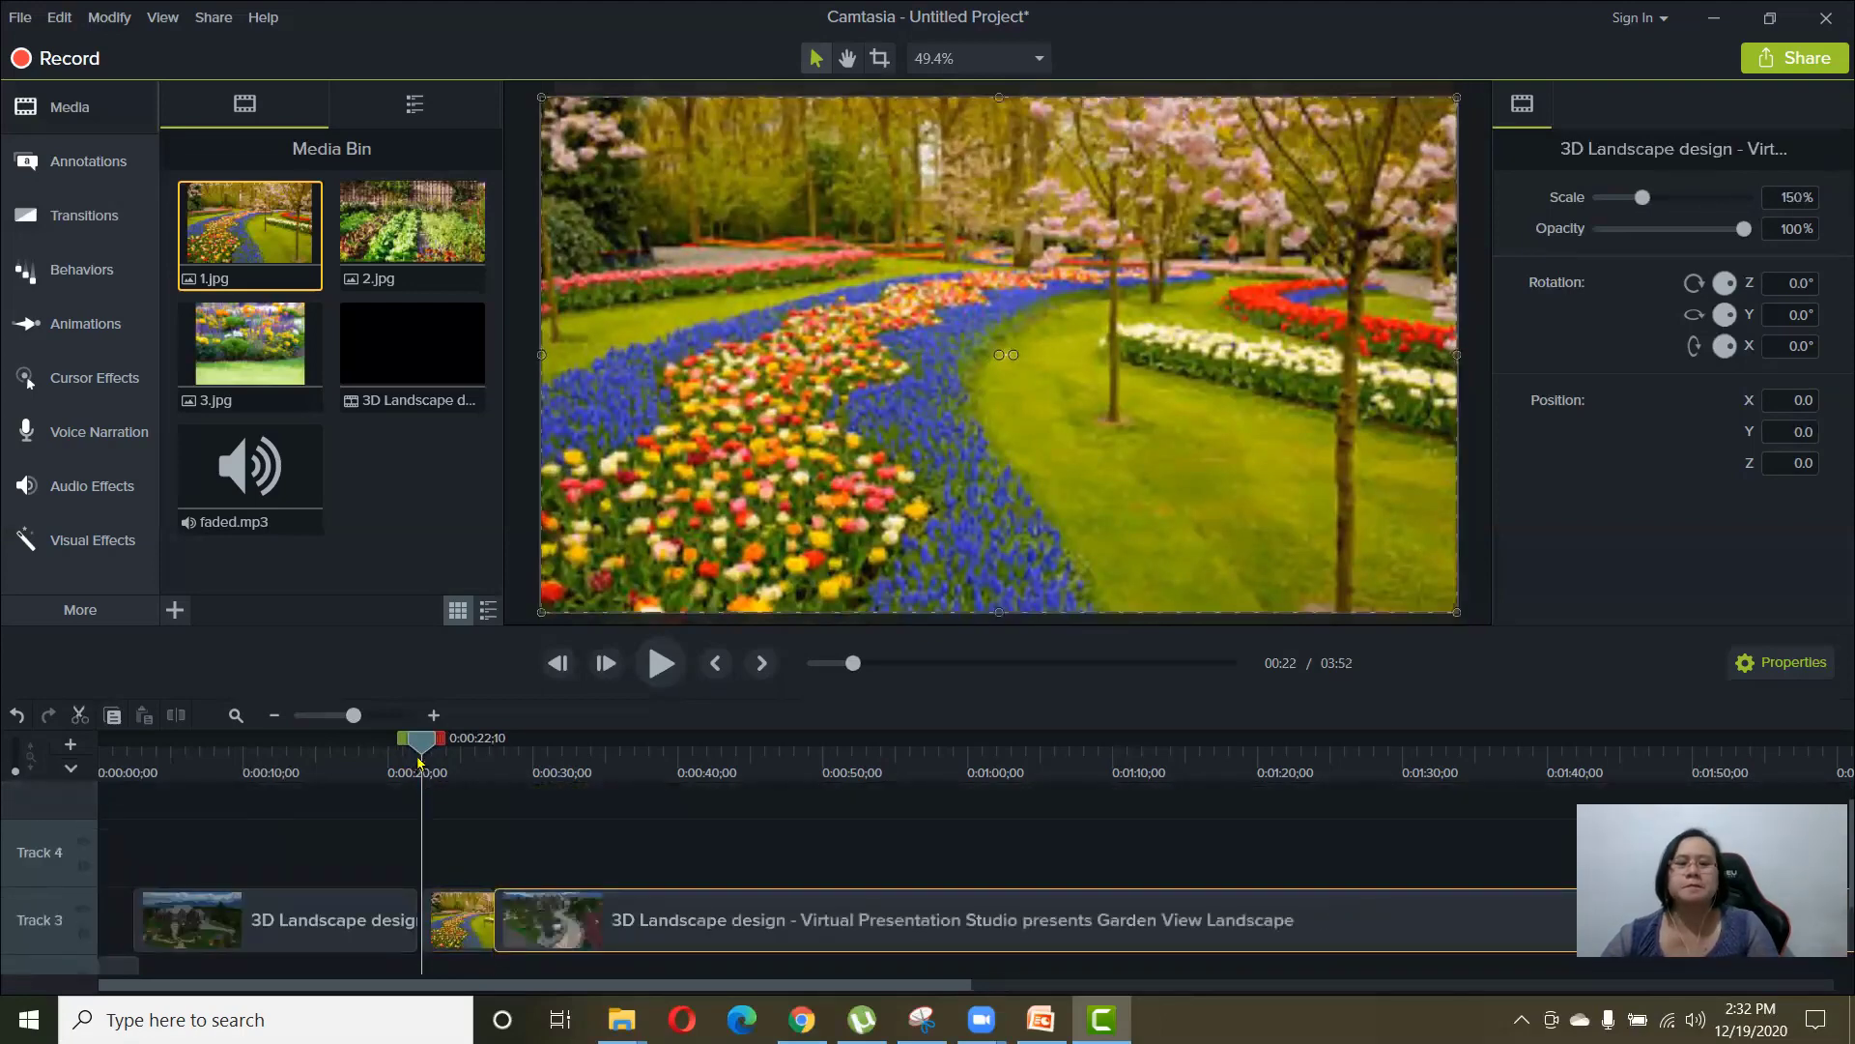
drag(416, 742, 364, 742)
drag(474, 918, 475, 916)
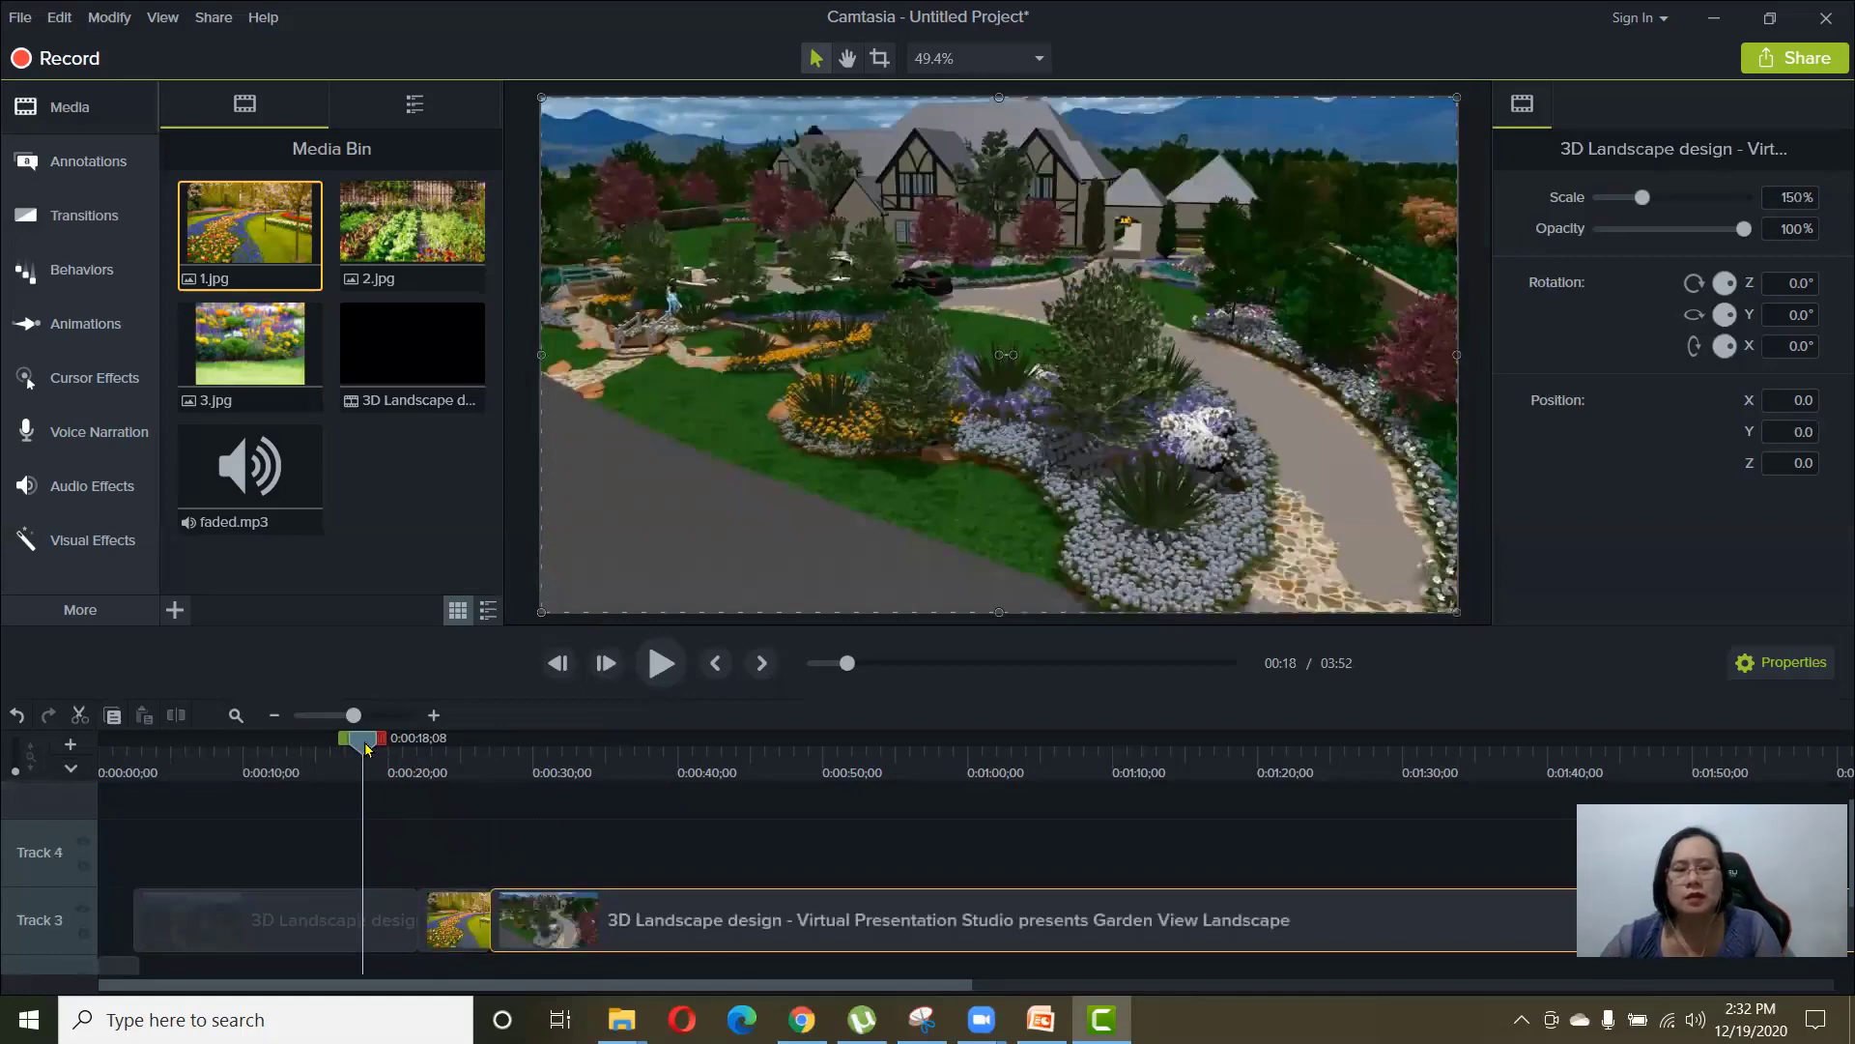
- Add a plain text callout at 0:00:04;06 over the canvas's lower-left area, widen it, and set its text to "Sample"
drag(364, 750, 159, 752)
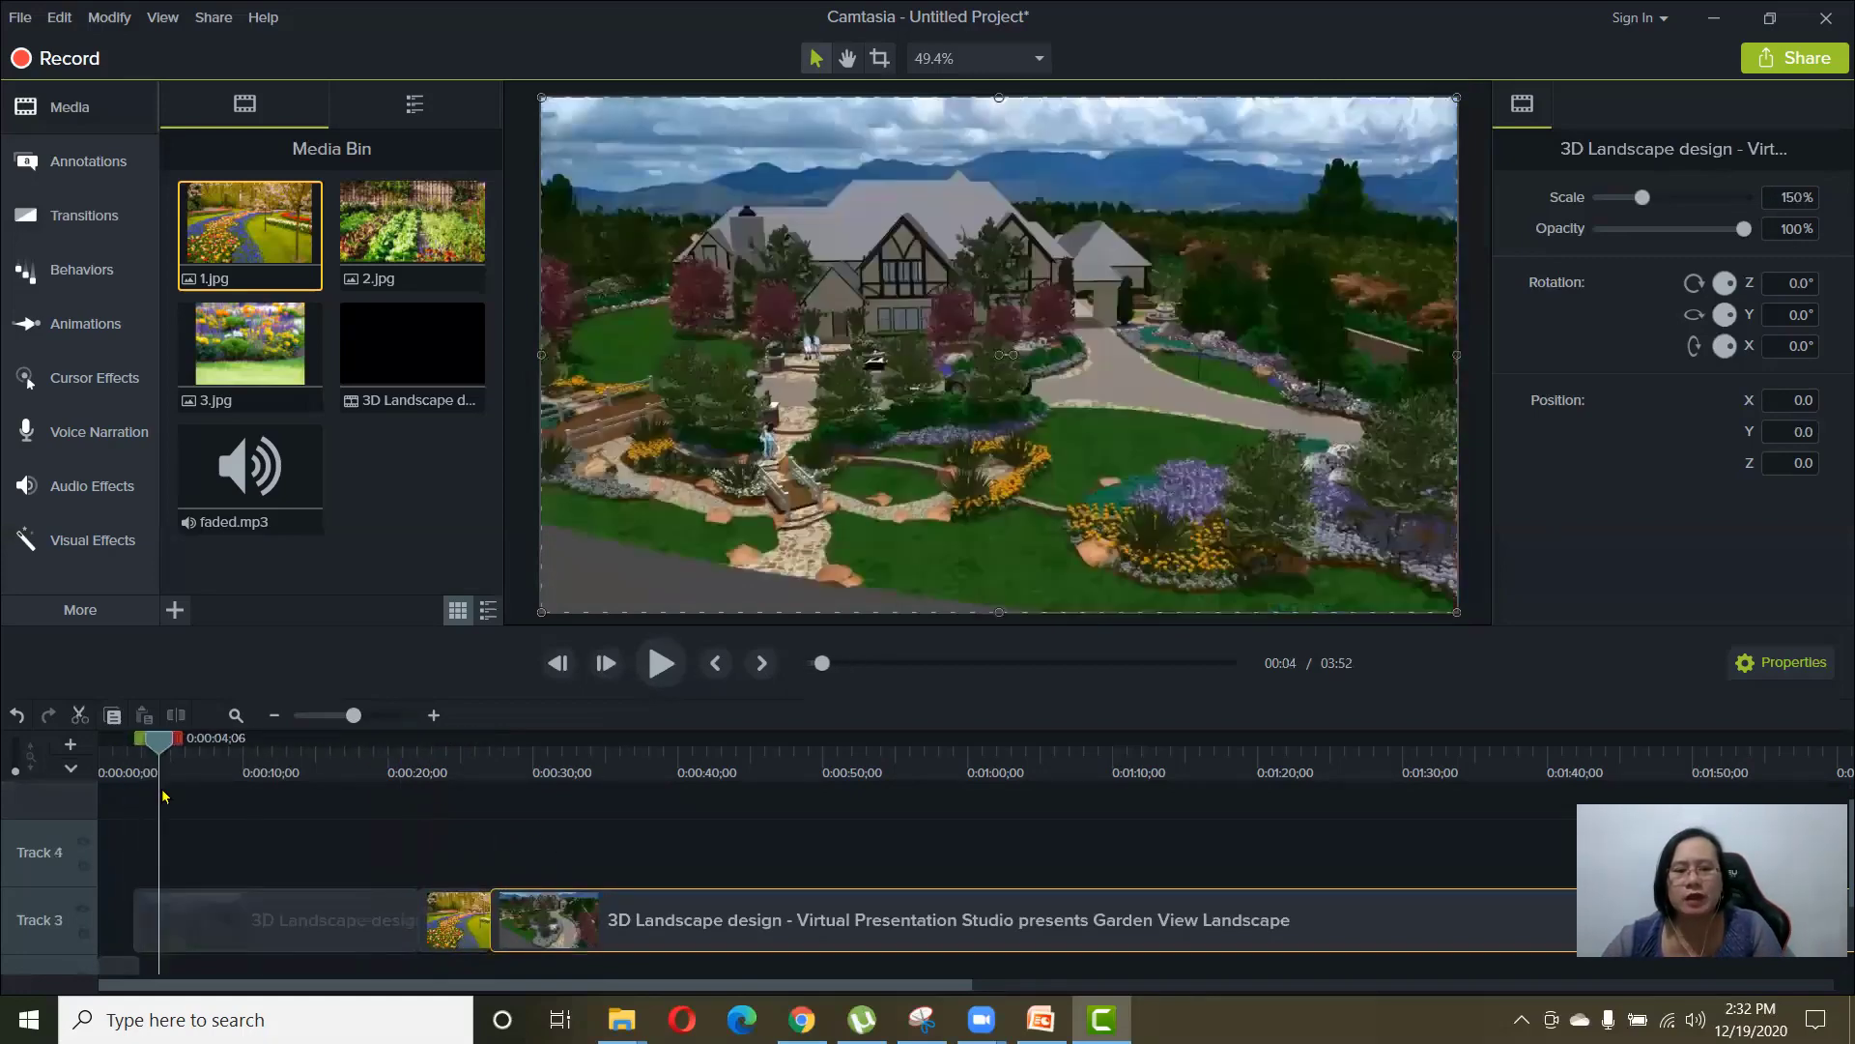
scroll(309, 870, down, 1)
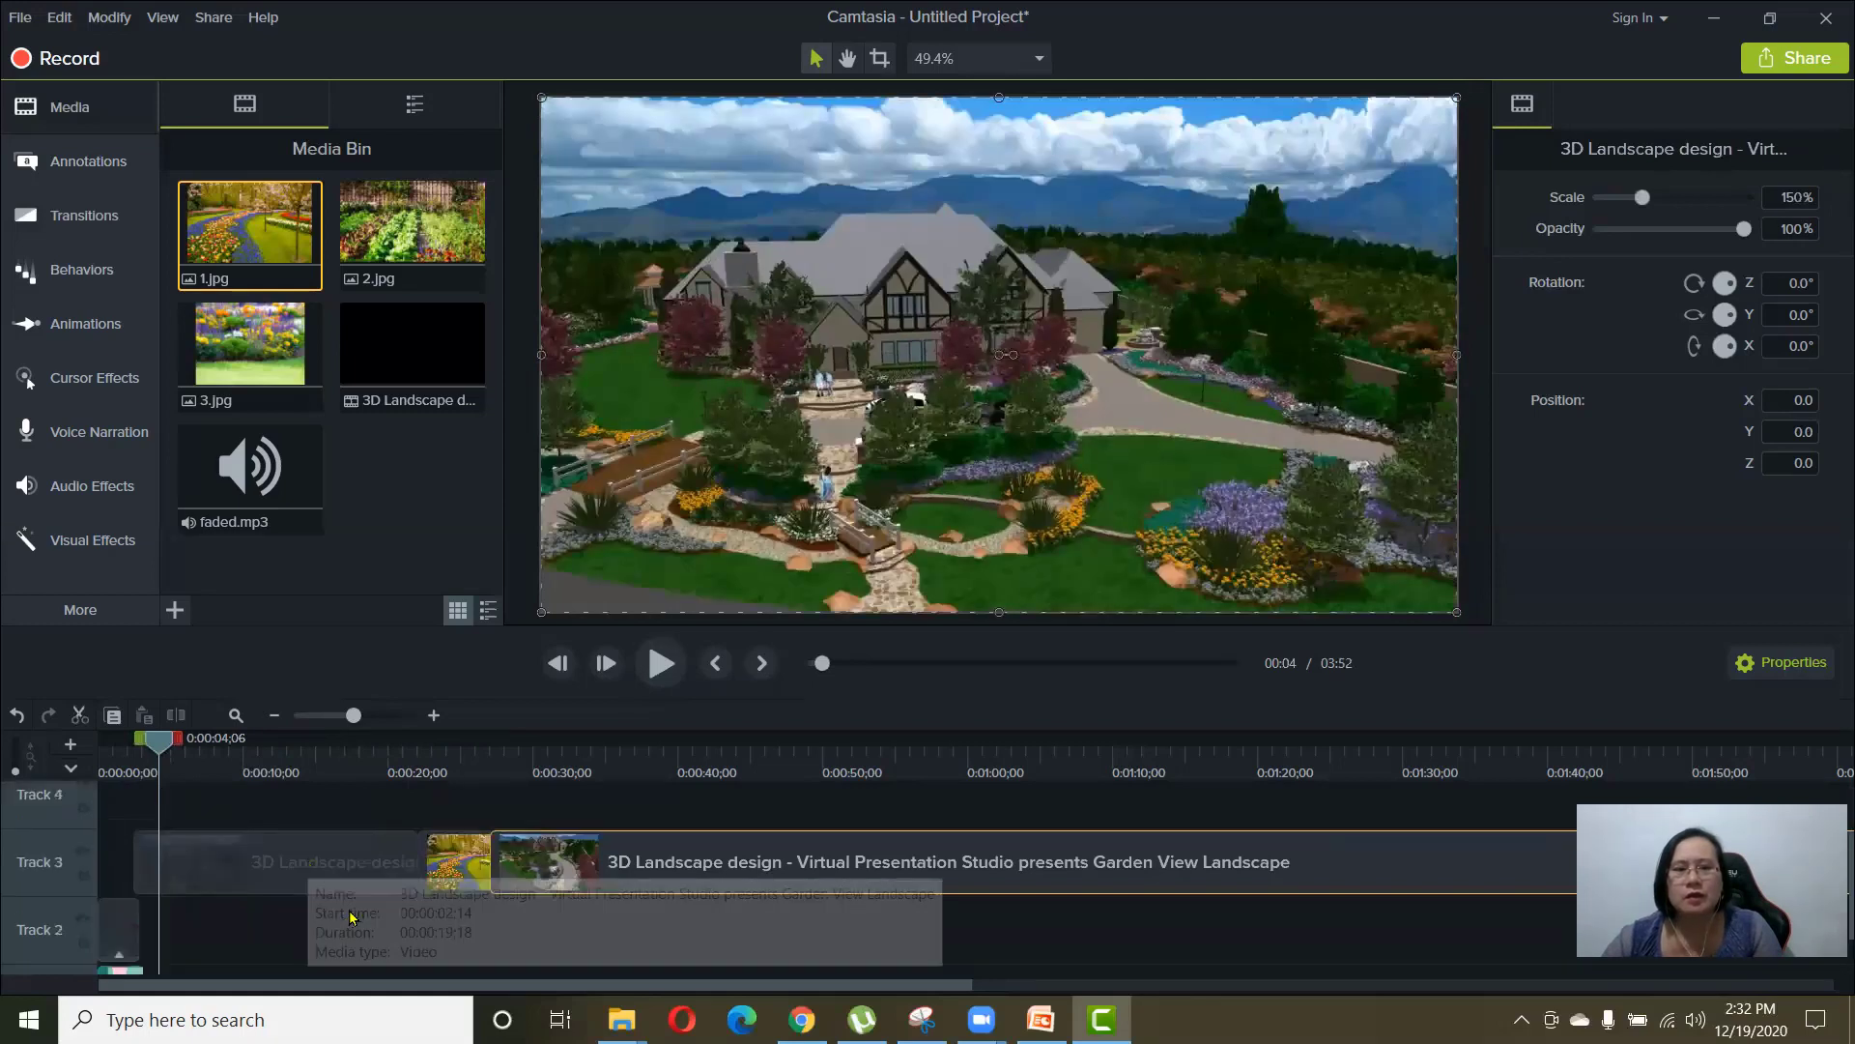
click(89, 162)
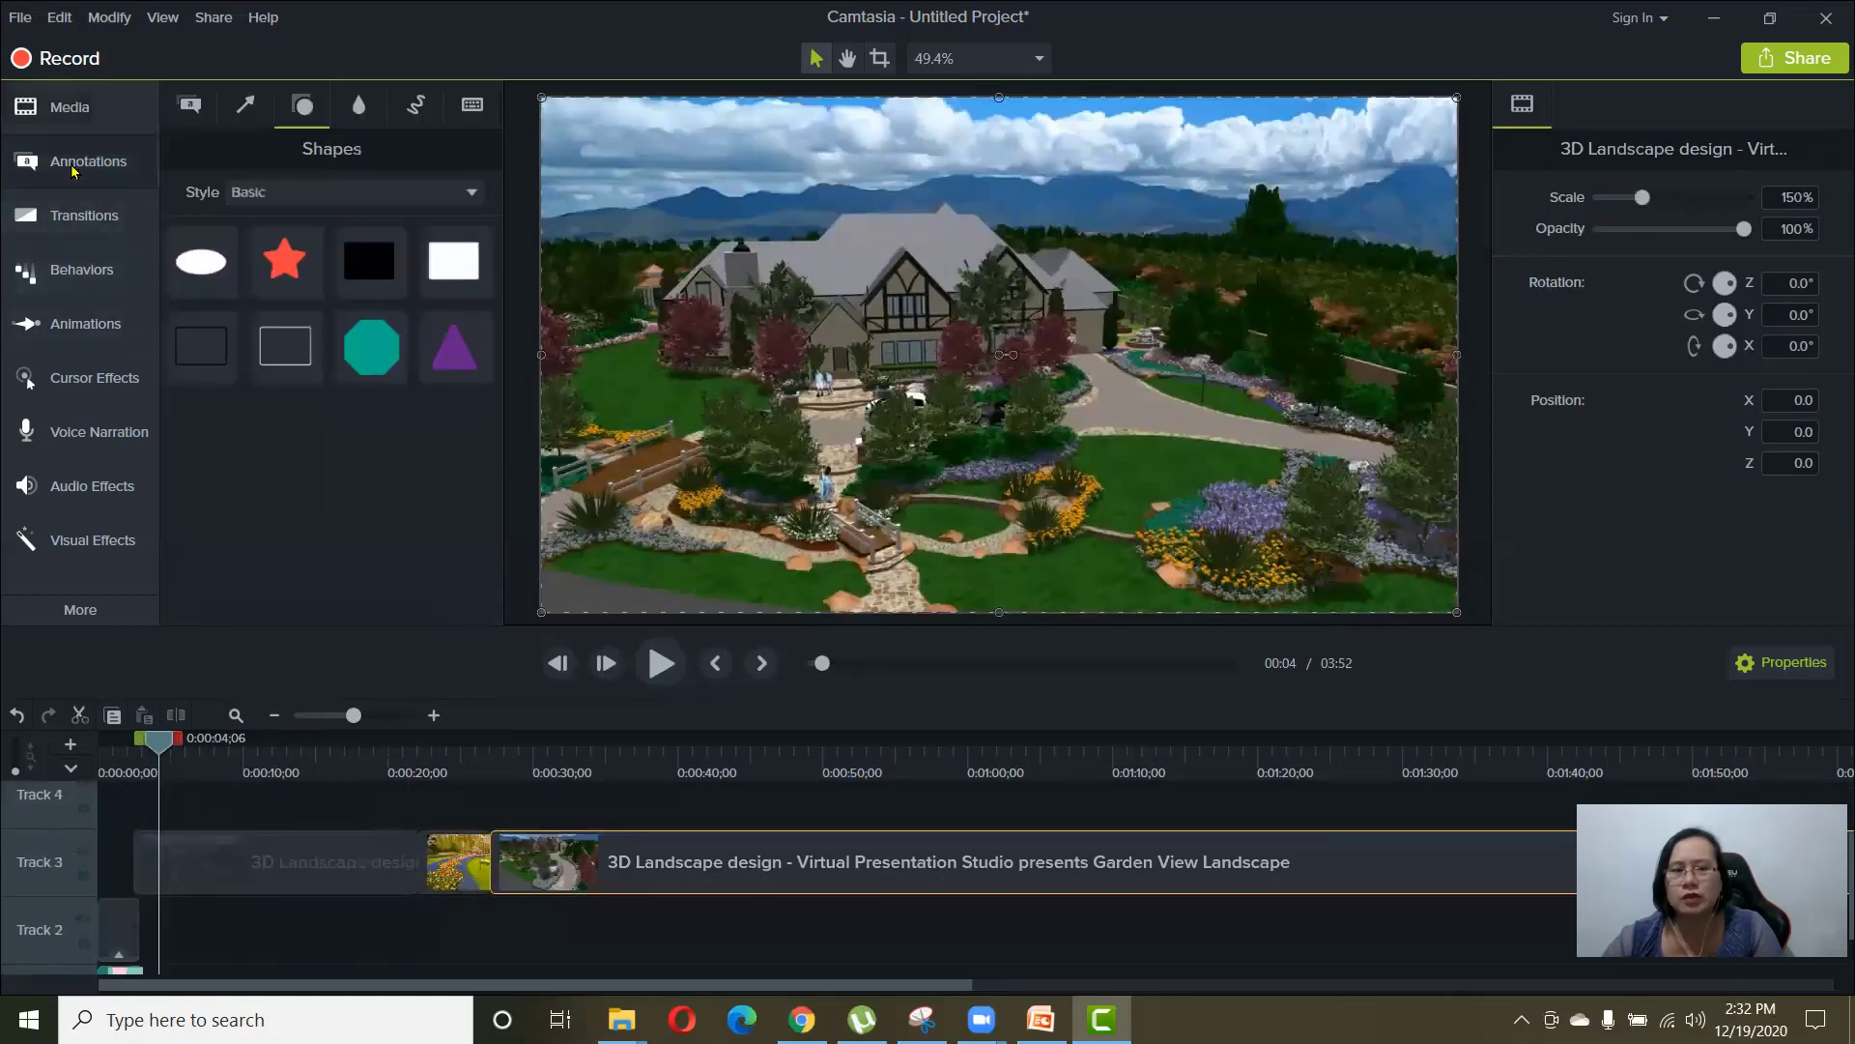
click(189, 110)
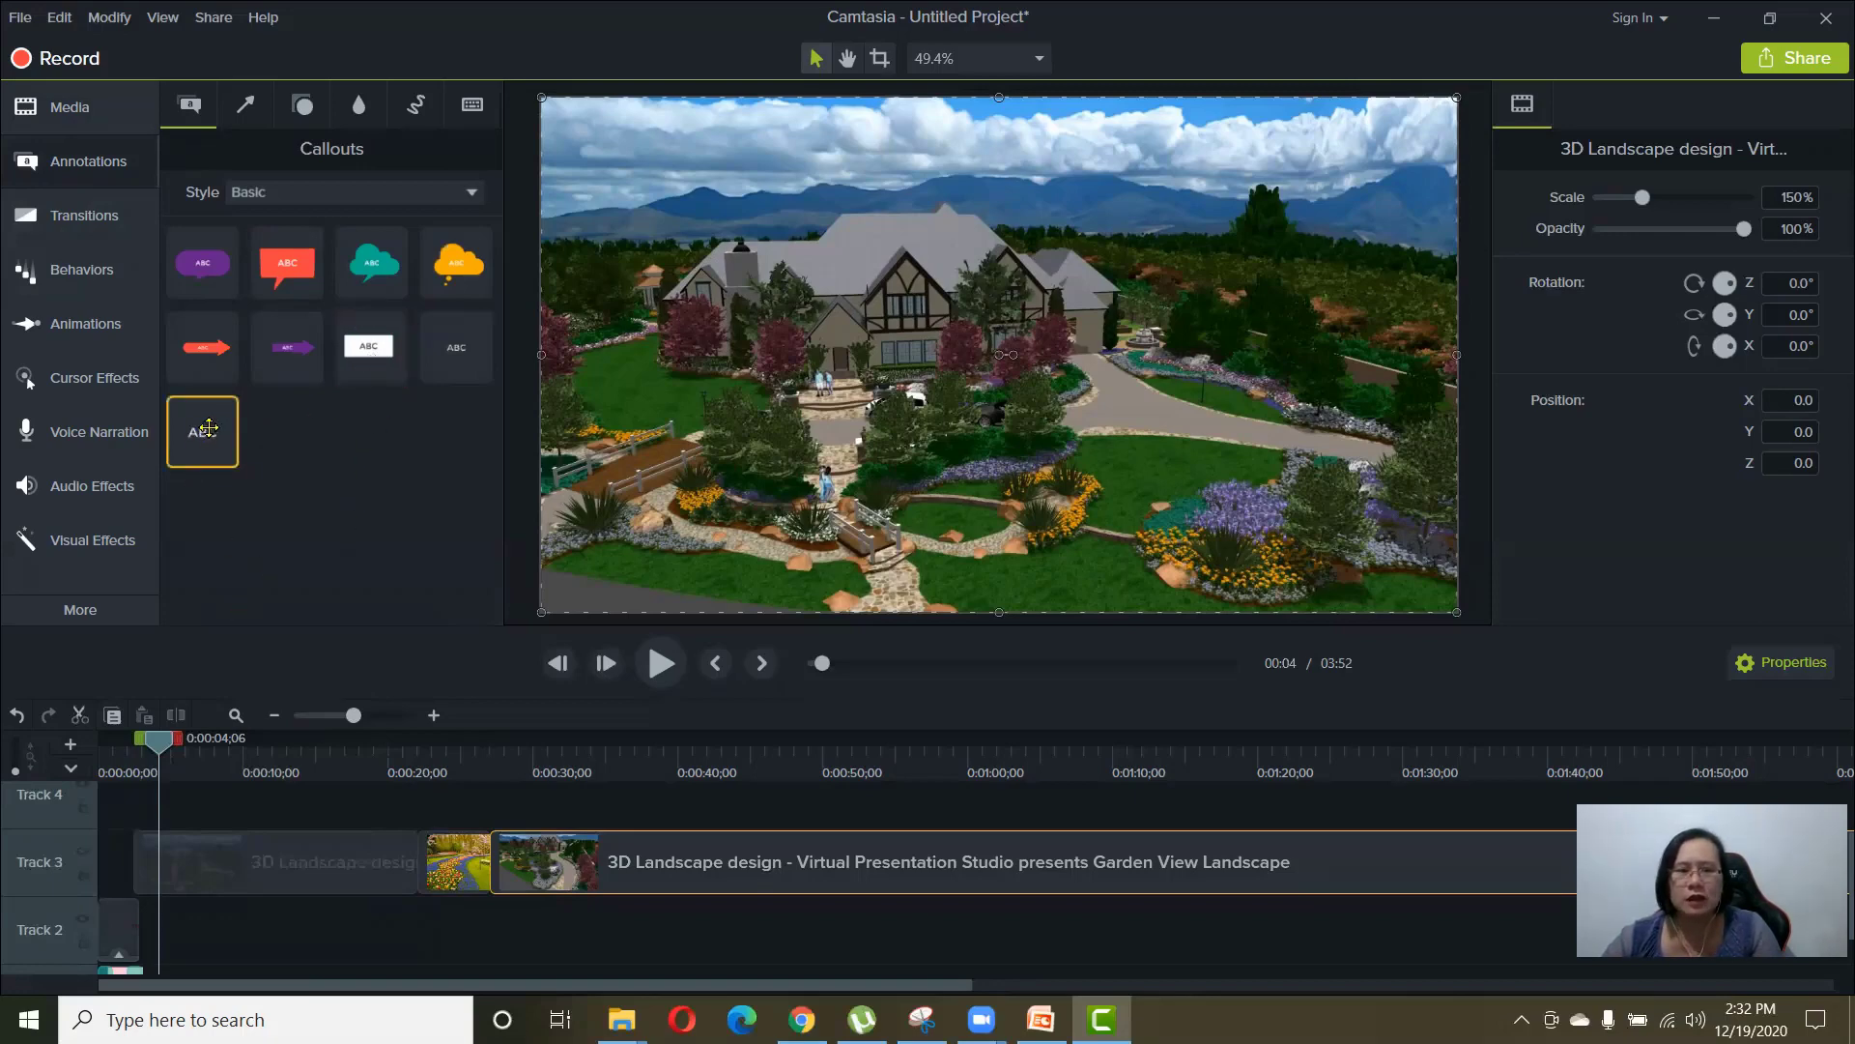
drag(203, 430, 647, 540)
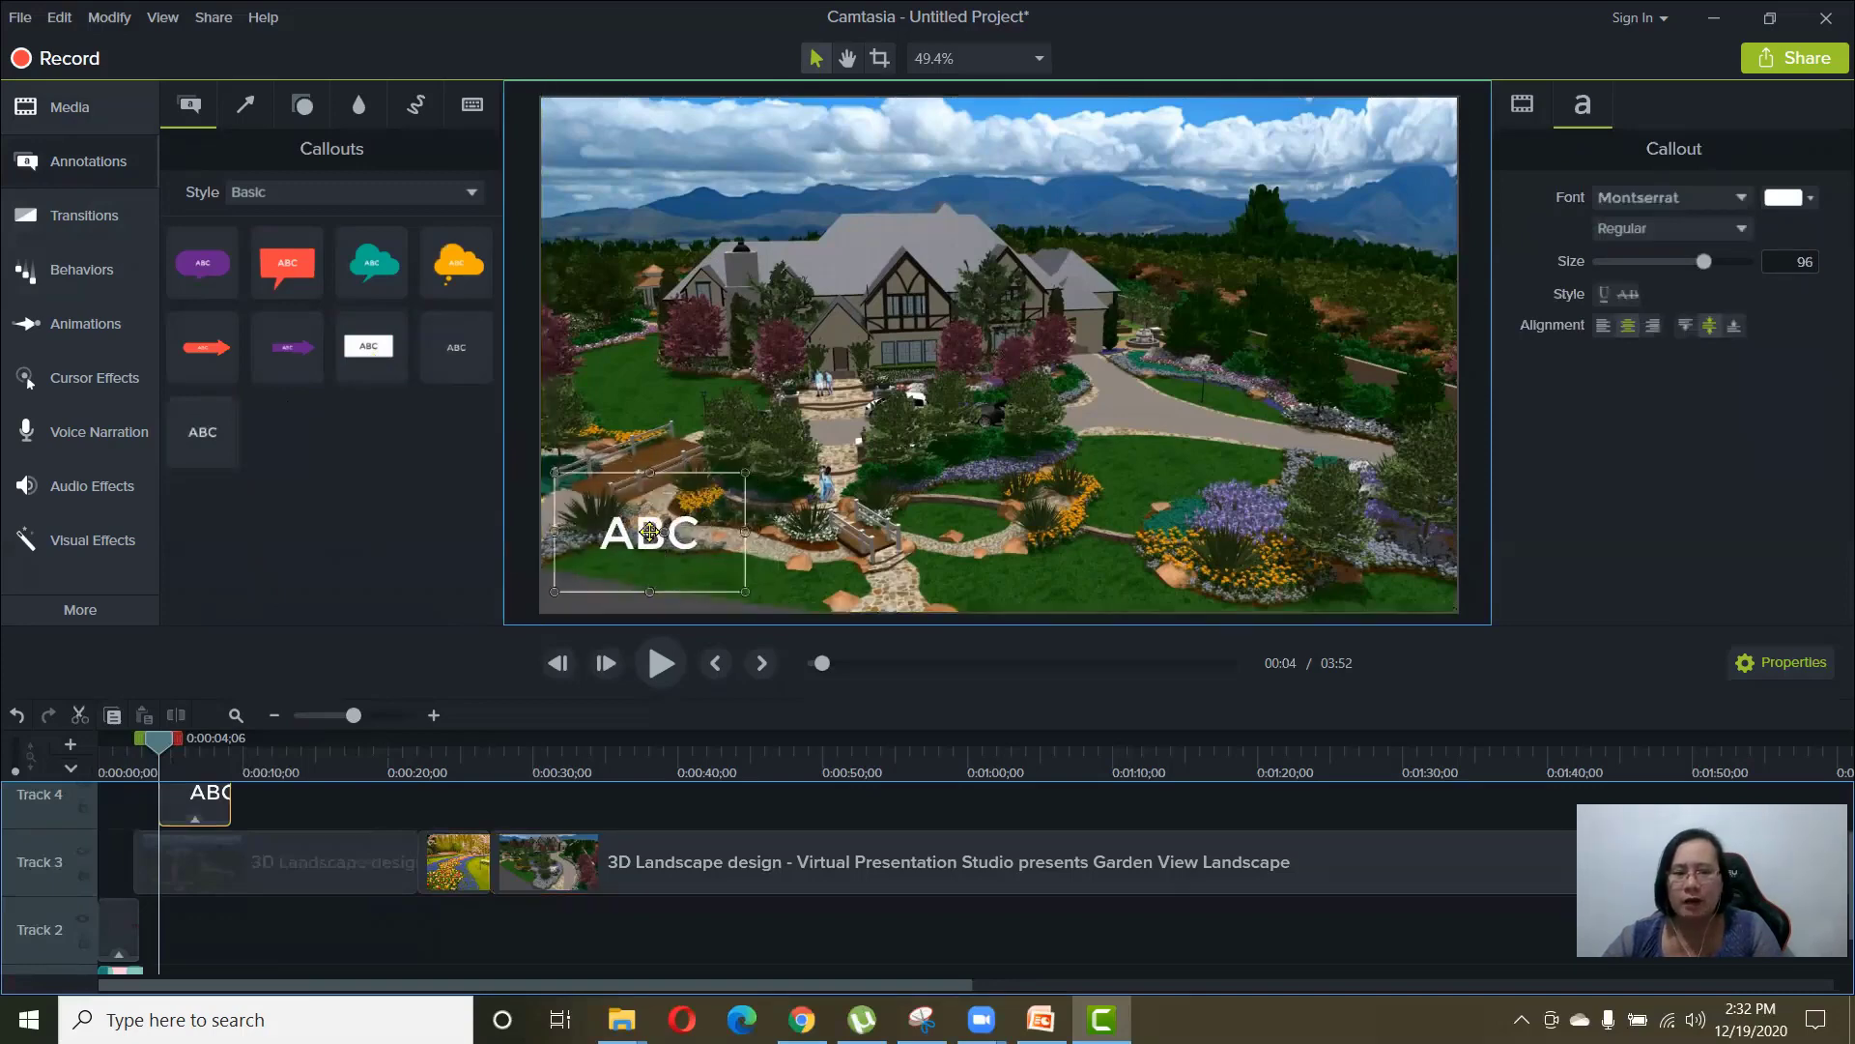
drag(772, 534, 857, 534)
double_click(757, 535)
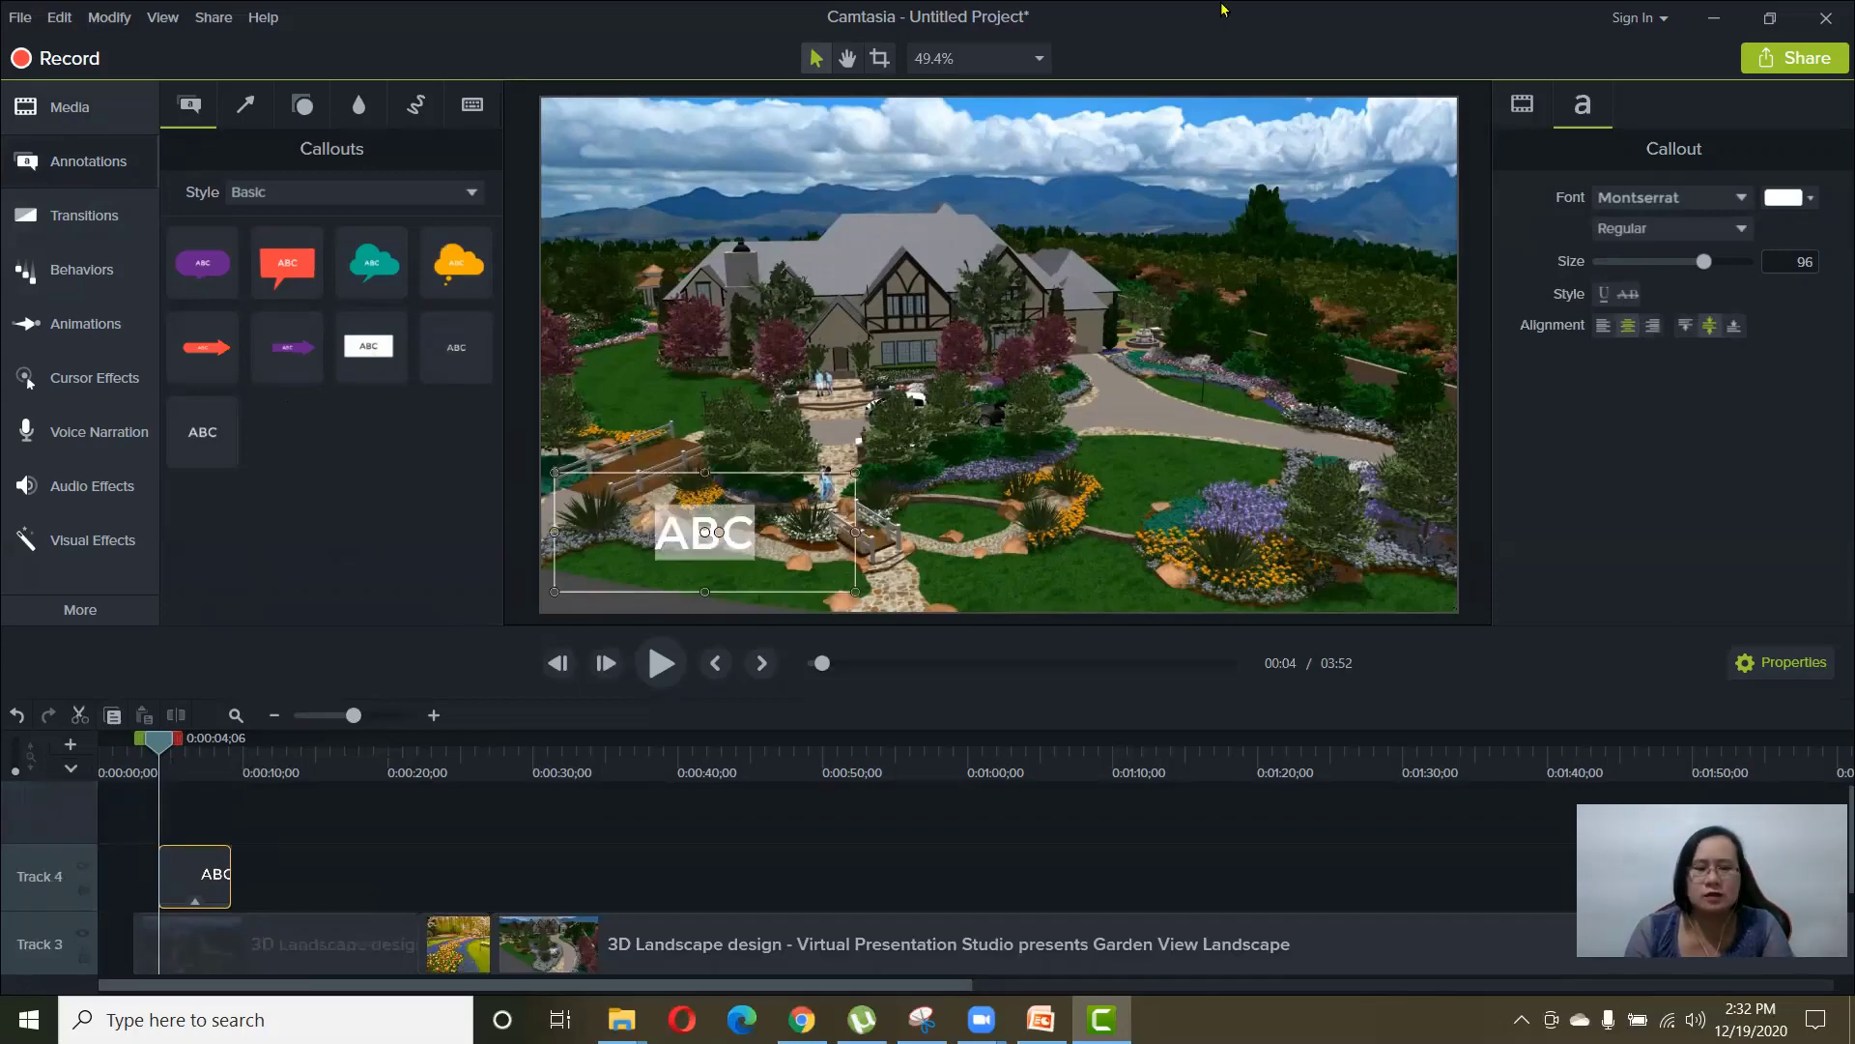
text(Sample)
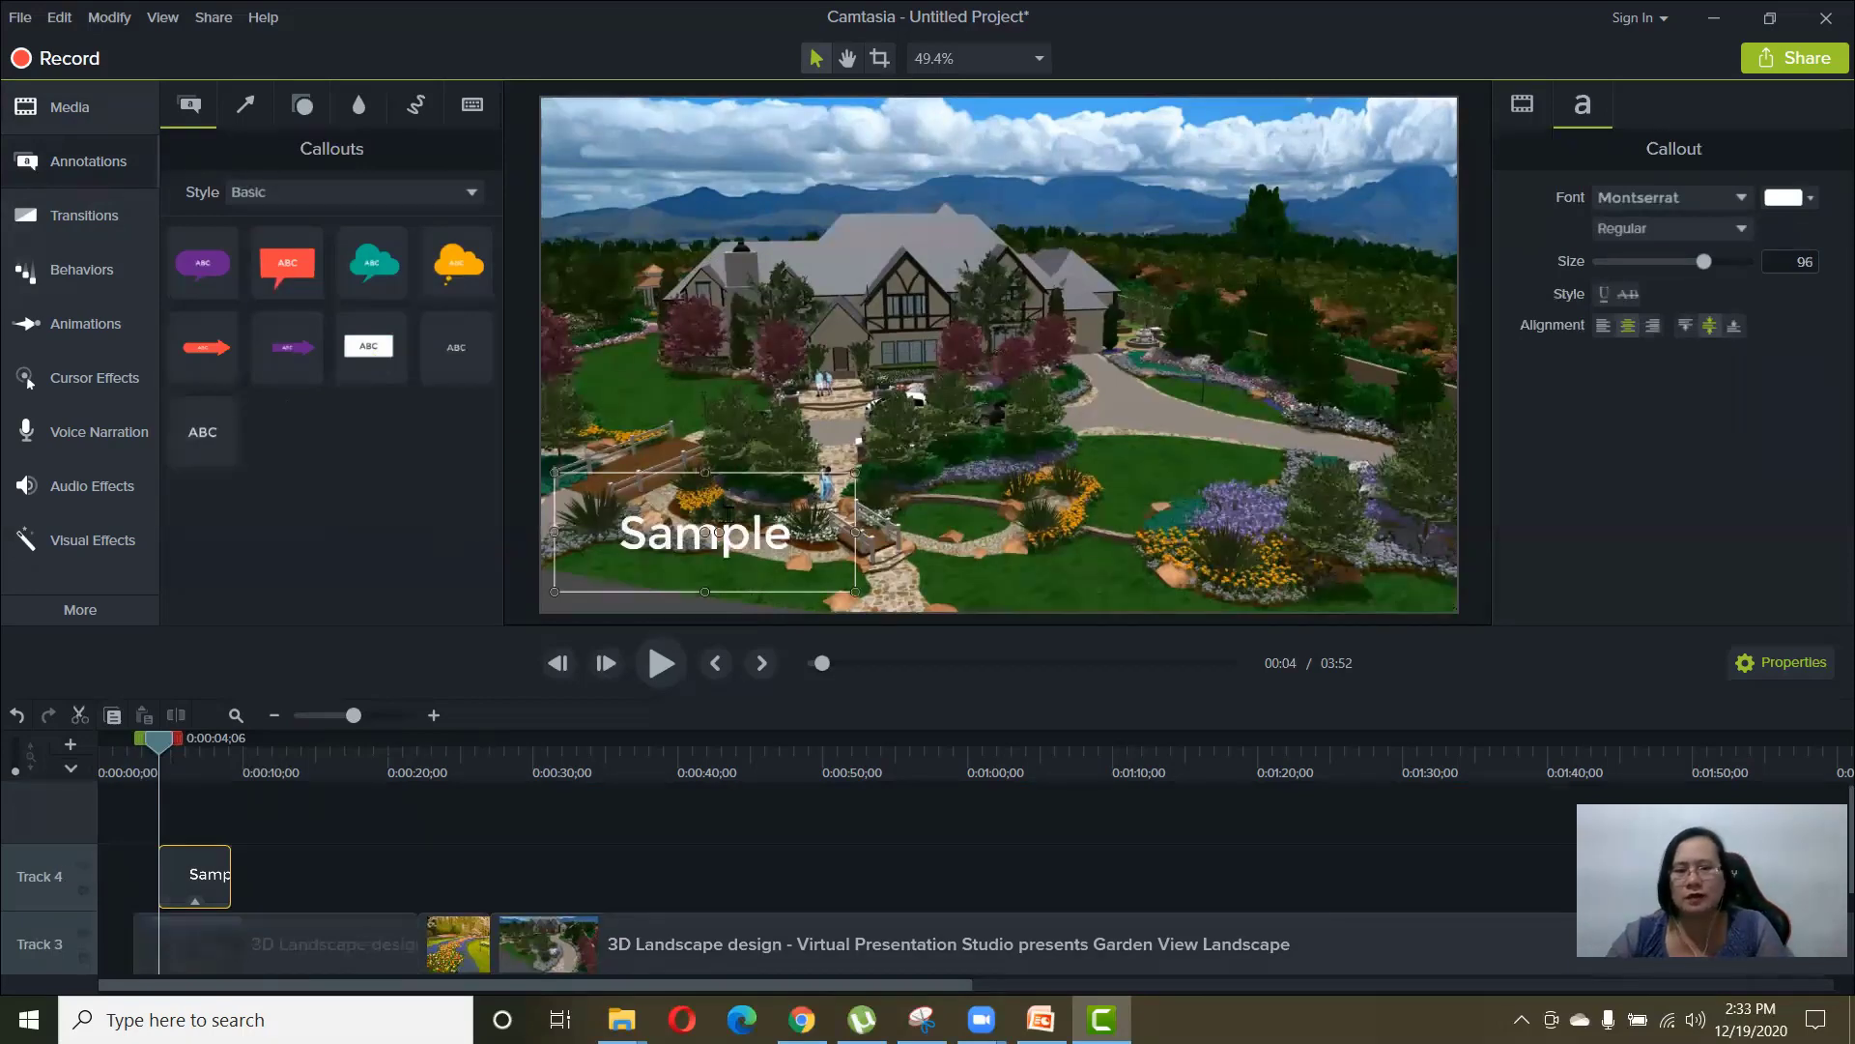
- Snap the "Sample" callout to the canvas's lower-left corner and shrink its box closer to the text
click(918, 394)
click(790, 507)
drag(790, 508, 778, 525)
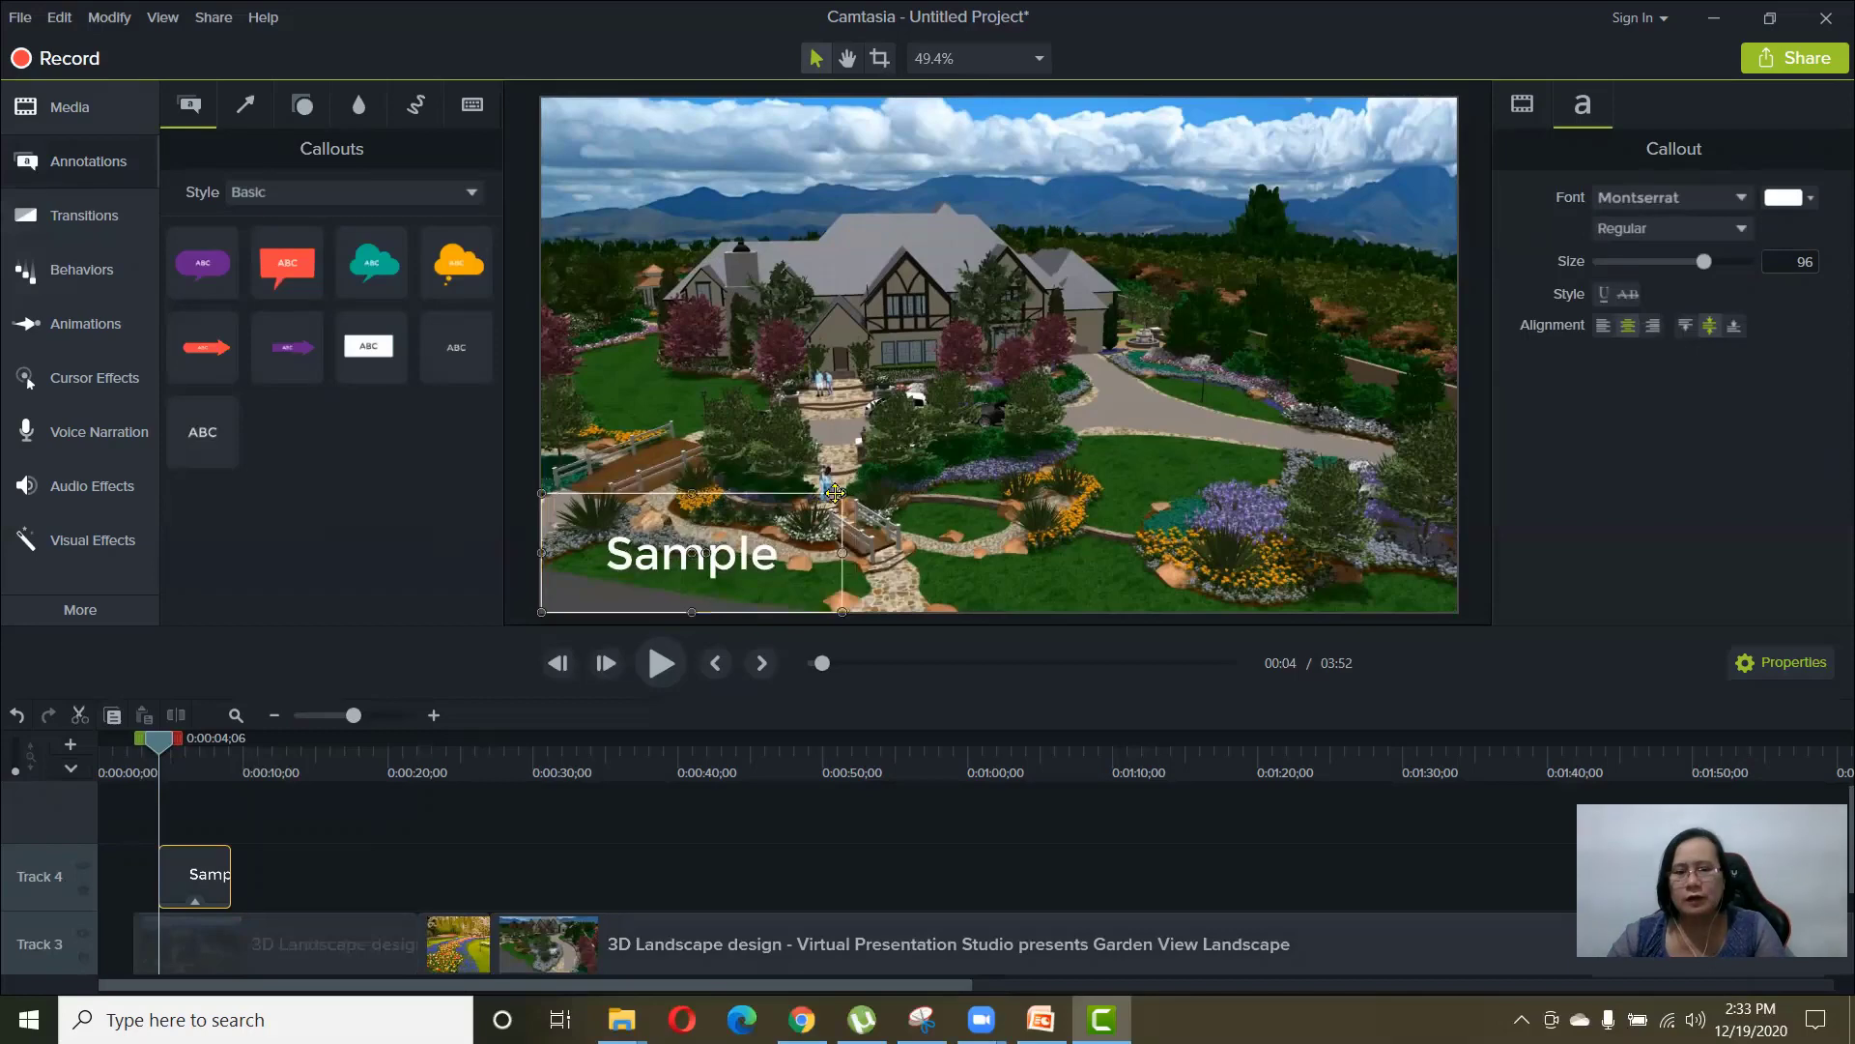
drag(840, 494, 788, 519)
click(431, 856)
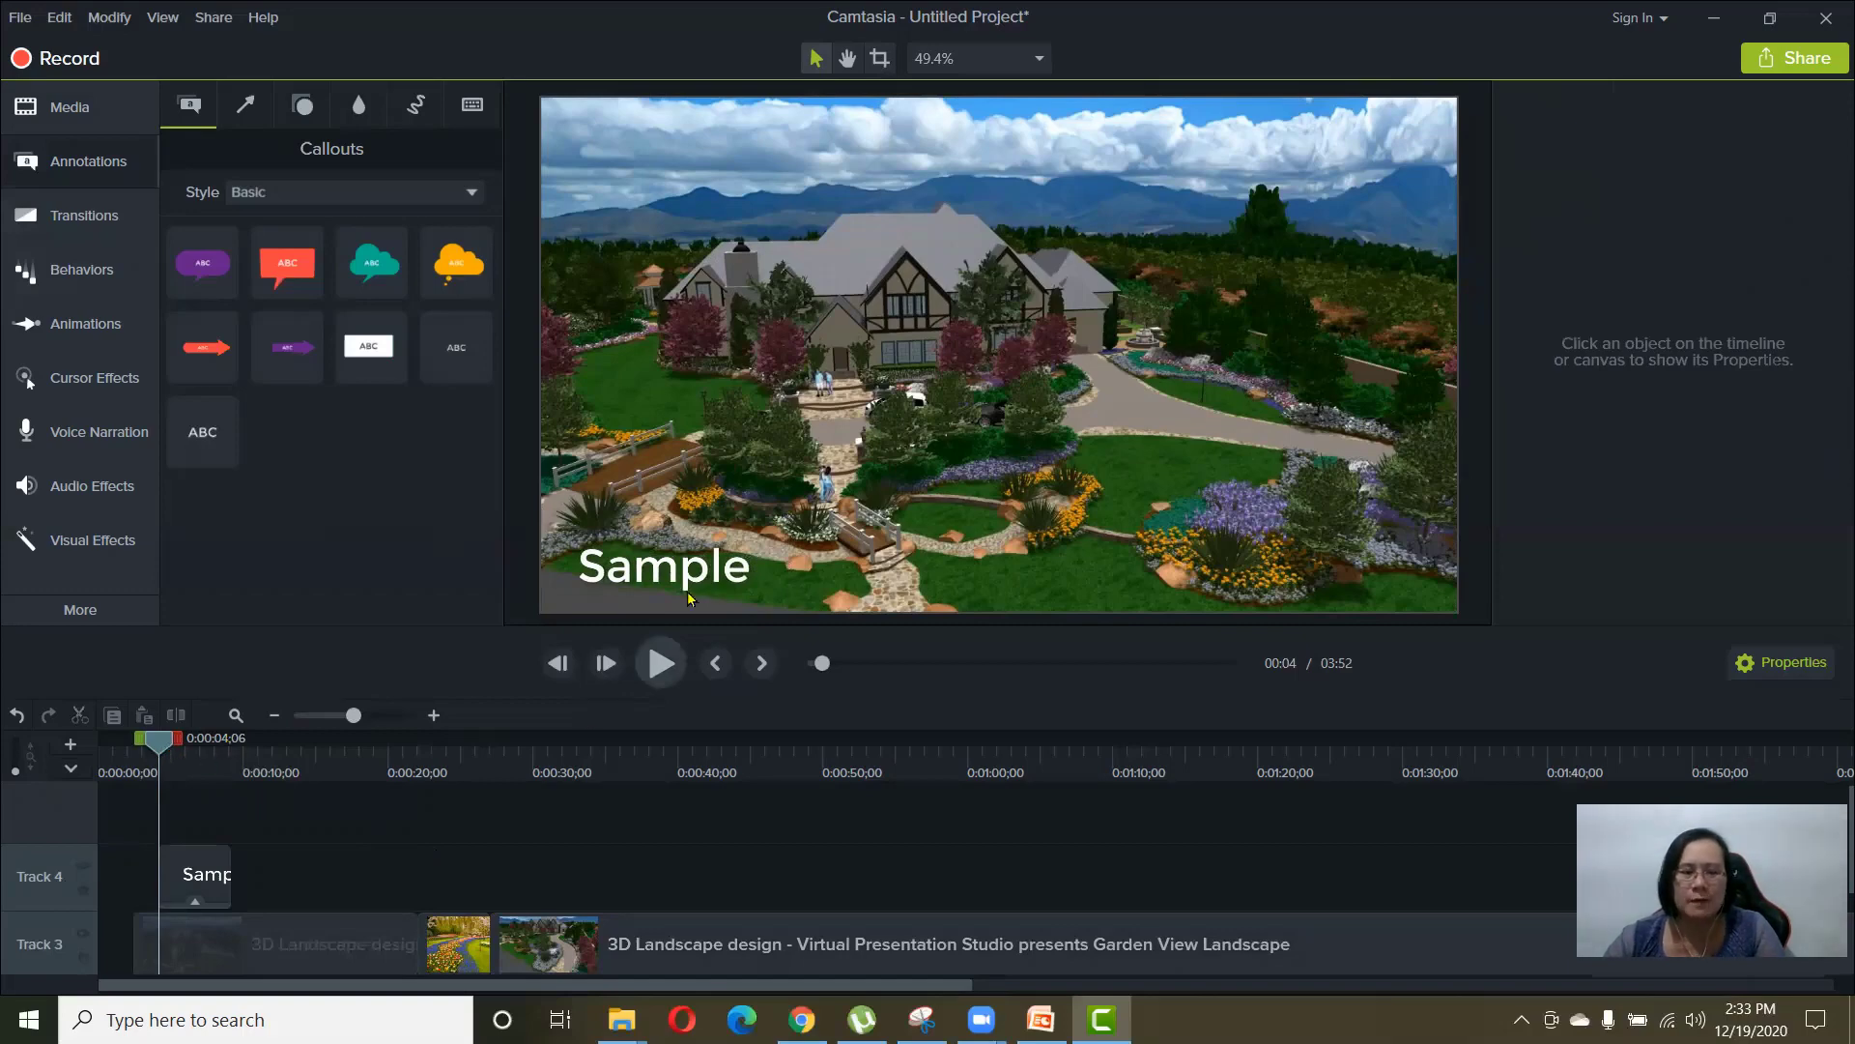
- Move the "Sample" callout on Track 4 to start at about 3 seconds and extend it to about 22 seconds
drag(162, 745, 421, 746)
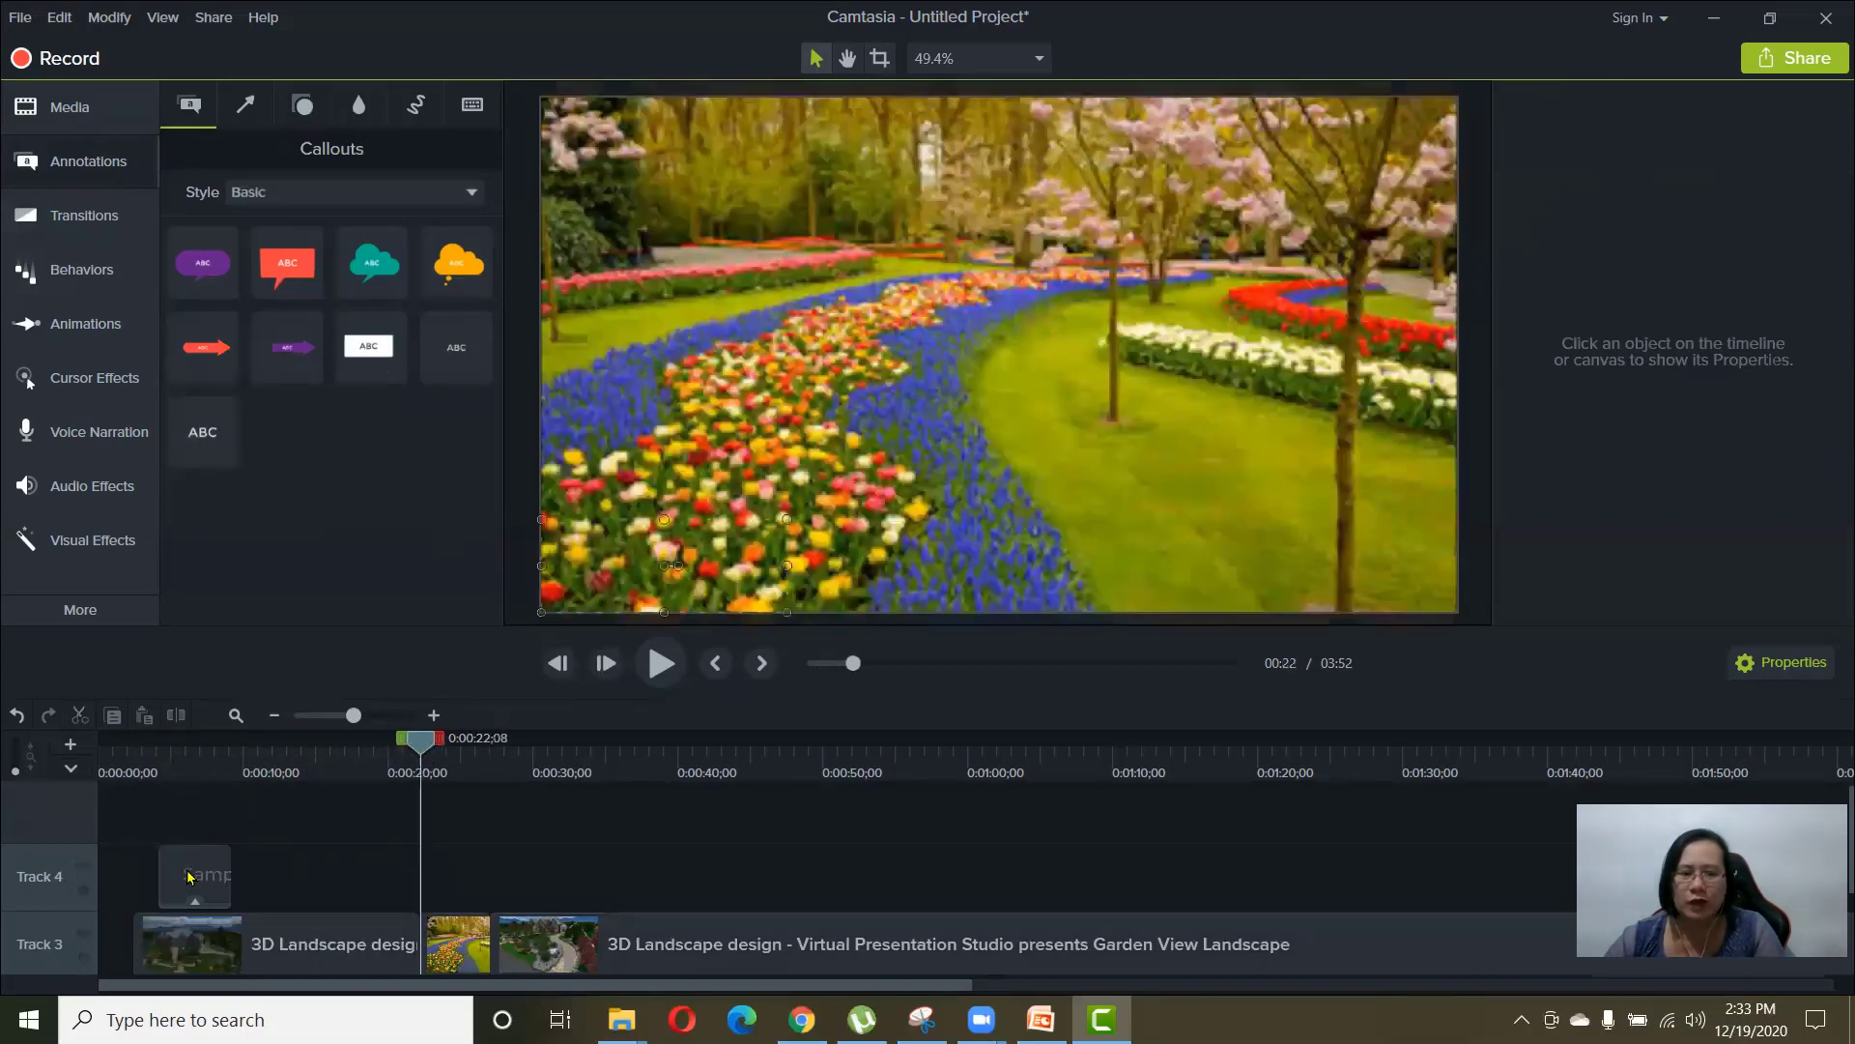
mouse_move(190, 876)
mouse_down()
mouse_move(150, 880)
mouse_move(219, 875)
mouse_up()
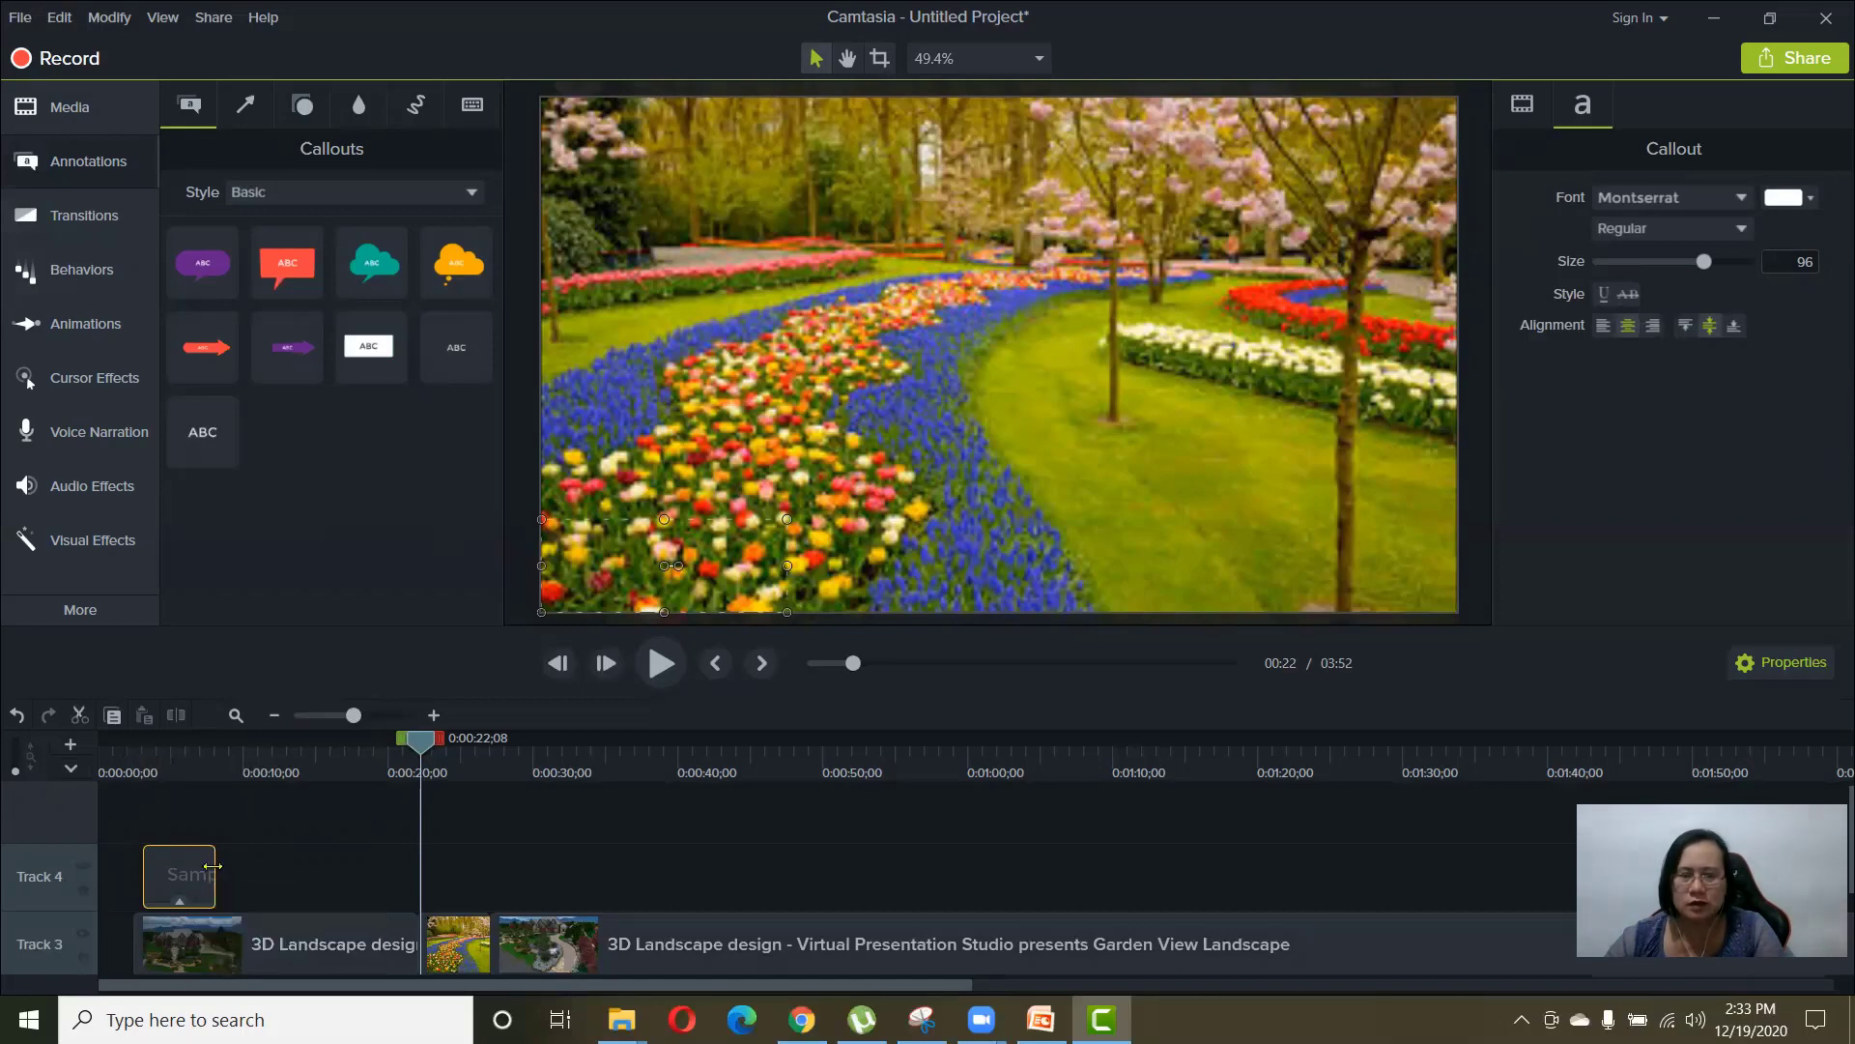
drag(213, 877, 417, 871)
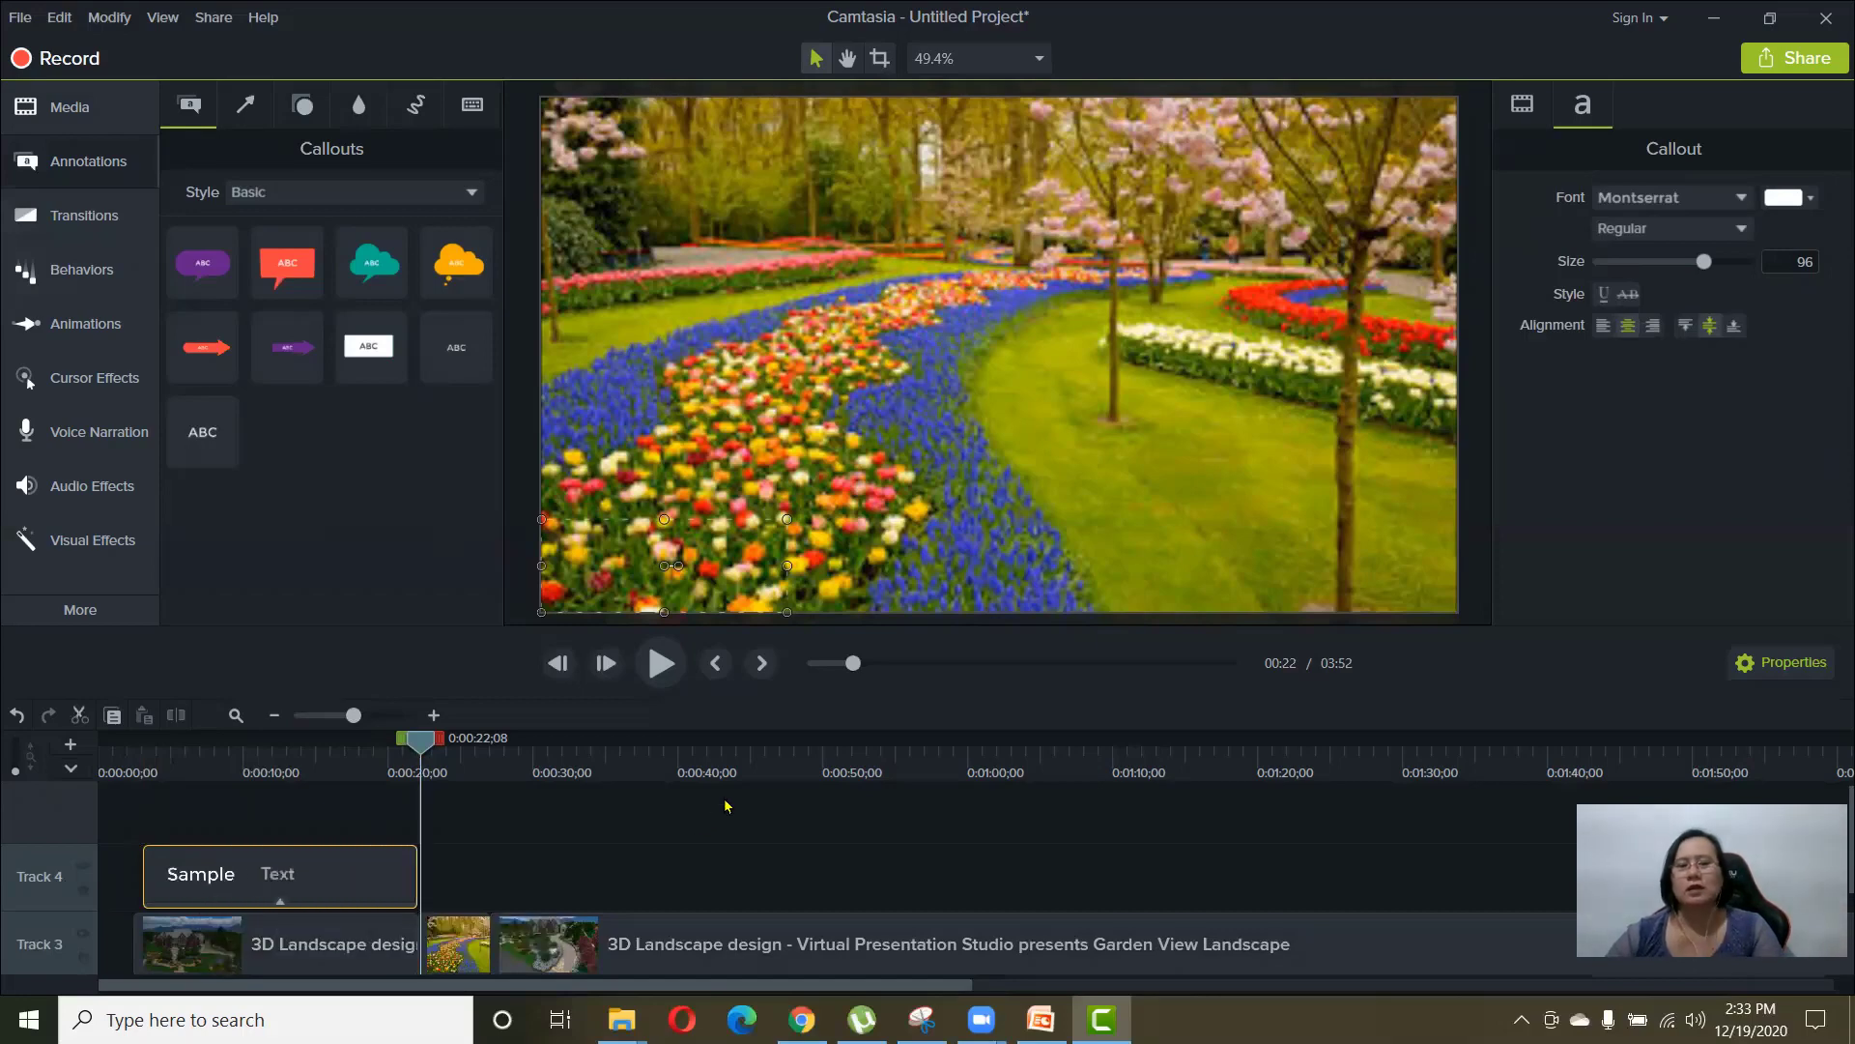
- Add a plain text callout at 0:00:22;26 over the canvas's lower-right area and set its text to "sample2"
click(724, 799)
mouse_move(425, 740)
mouse_down()
mouse_move(192, 765)
mouse_move(435, 768)
mouse_up()
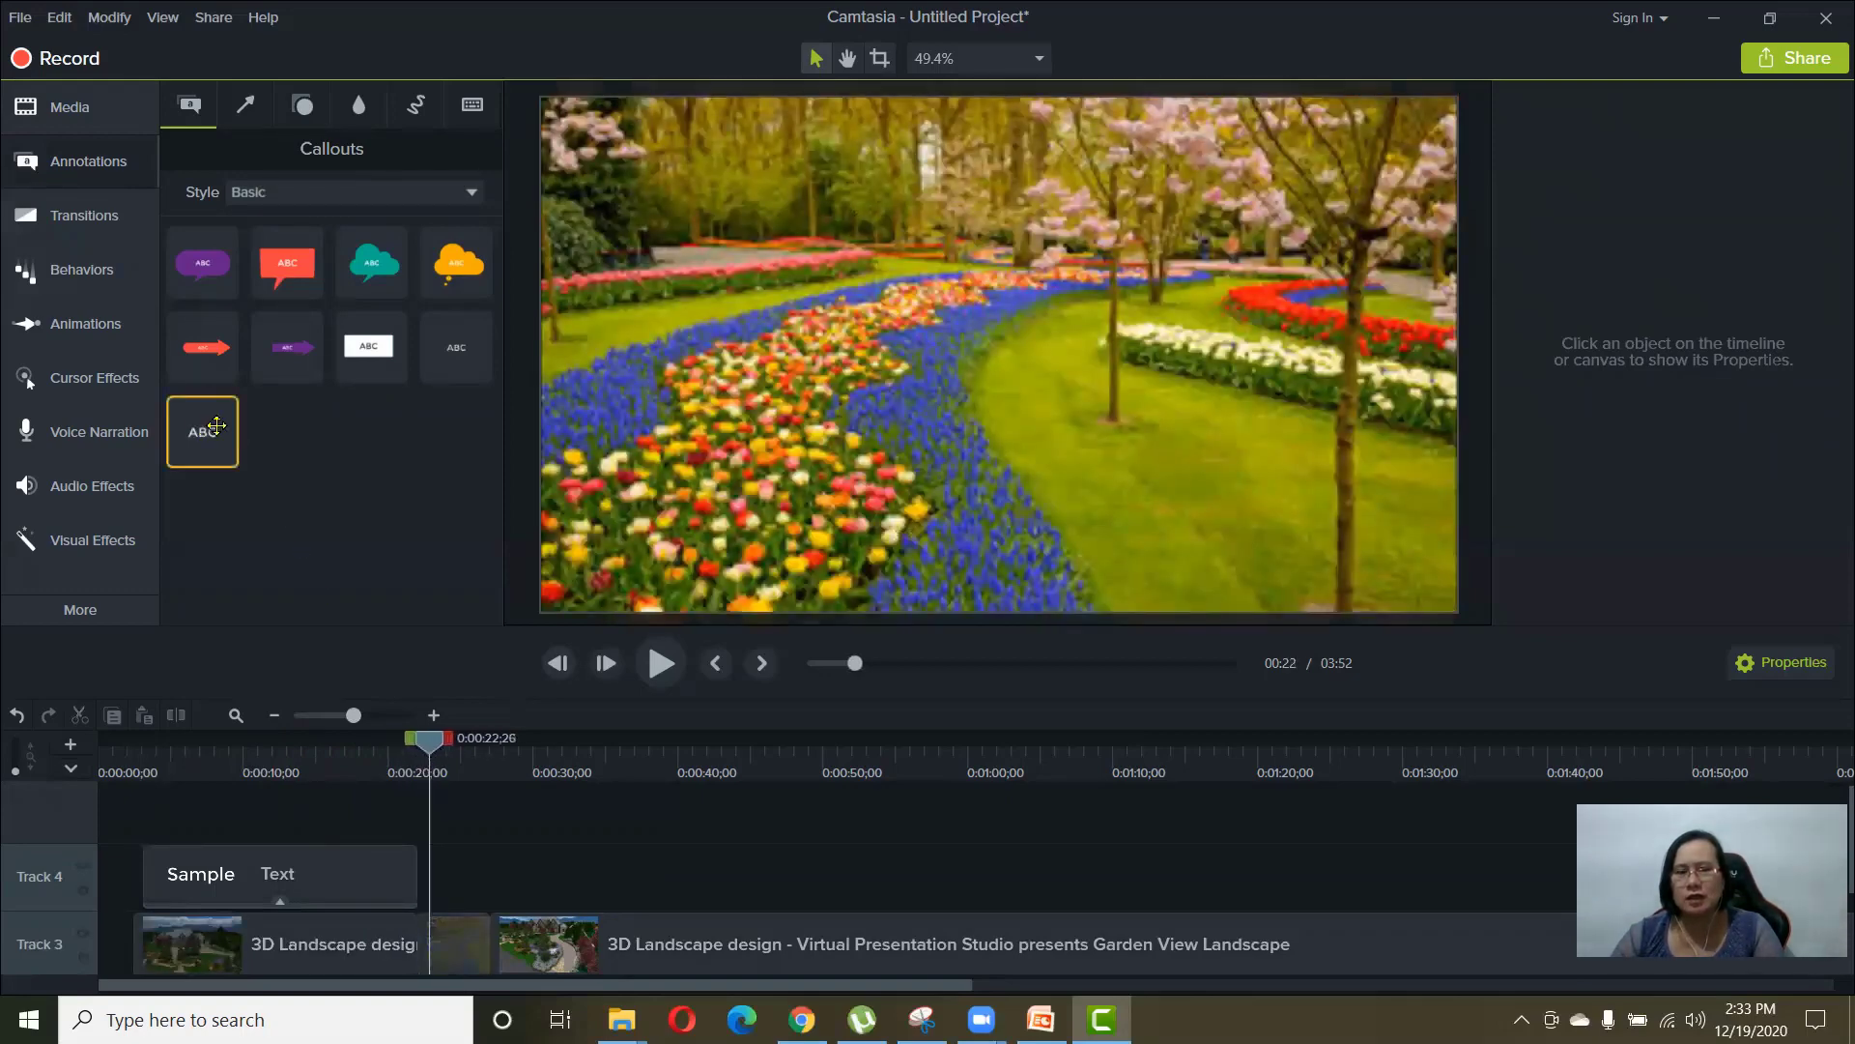
drag(215, 425, 1347, 530)
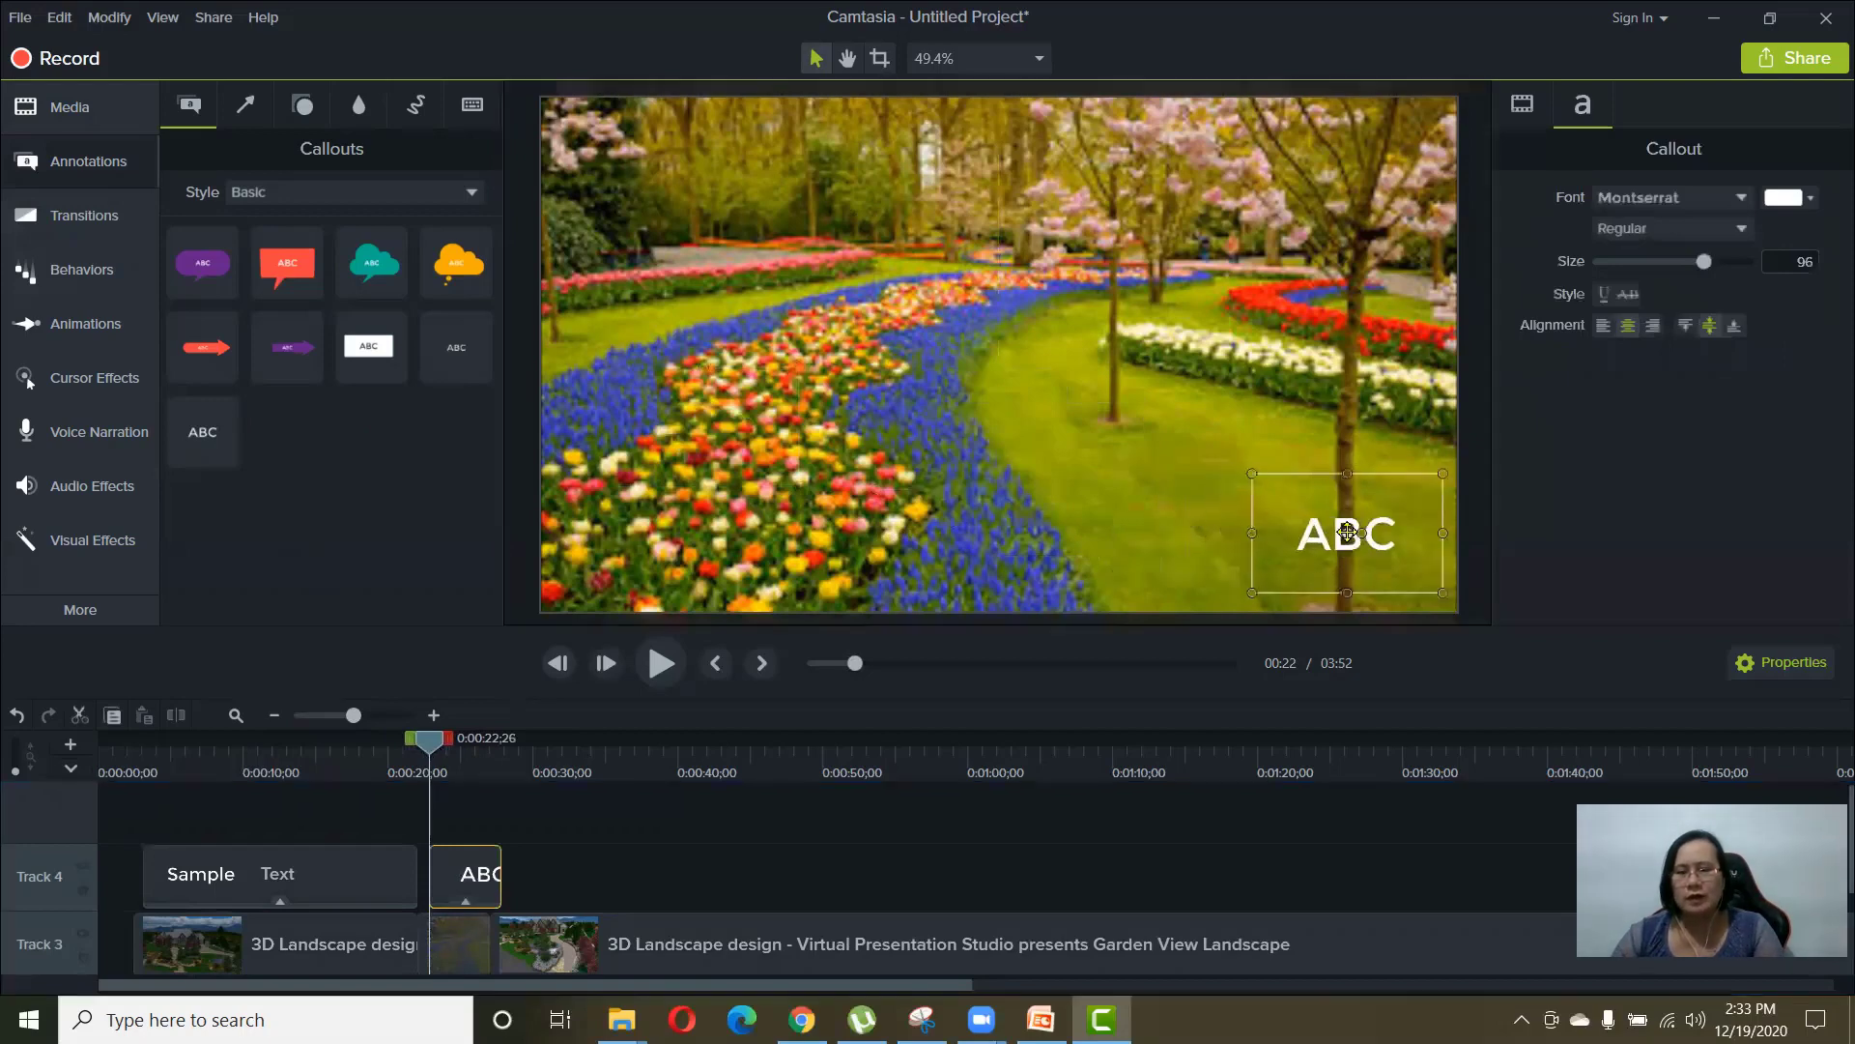
double_click(1347, 531)
text(samp)
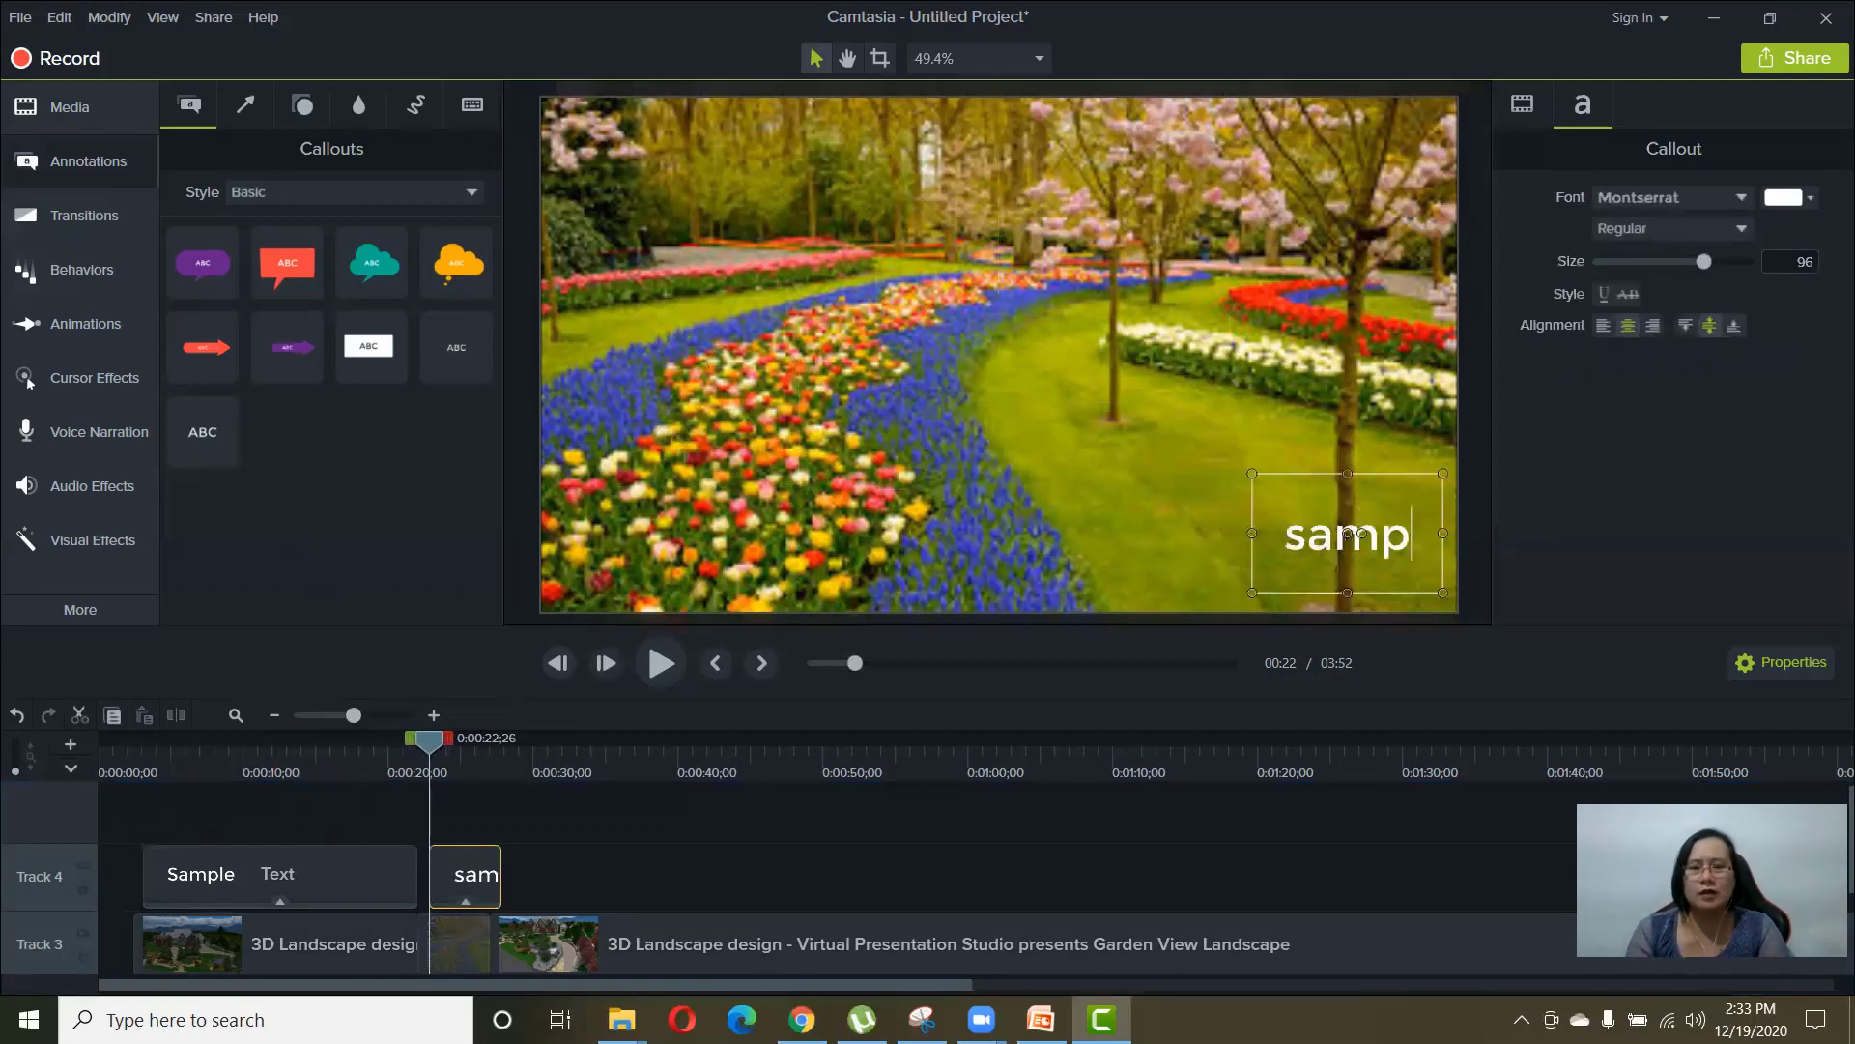
text(le2)
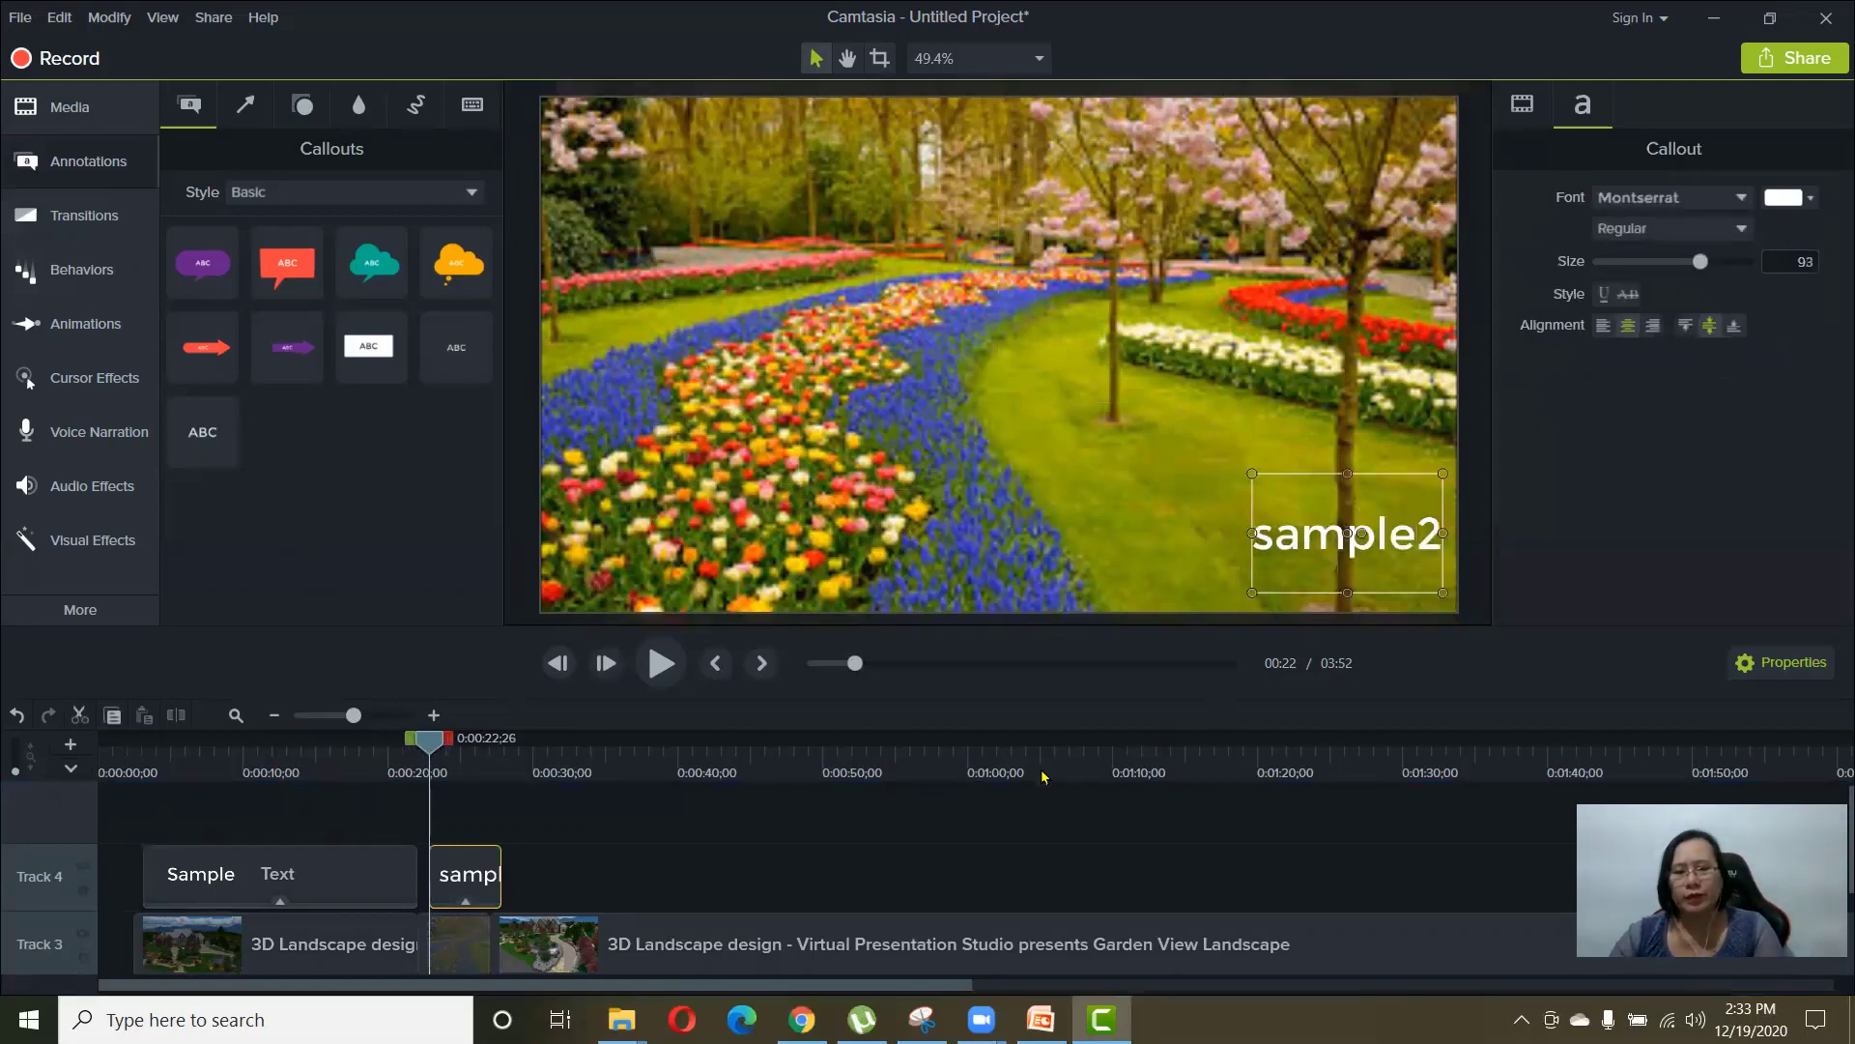
click(863, 857)
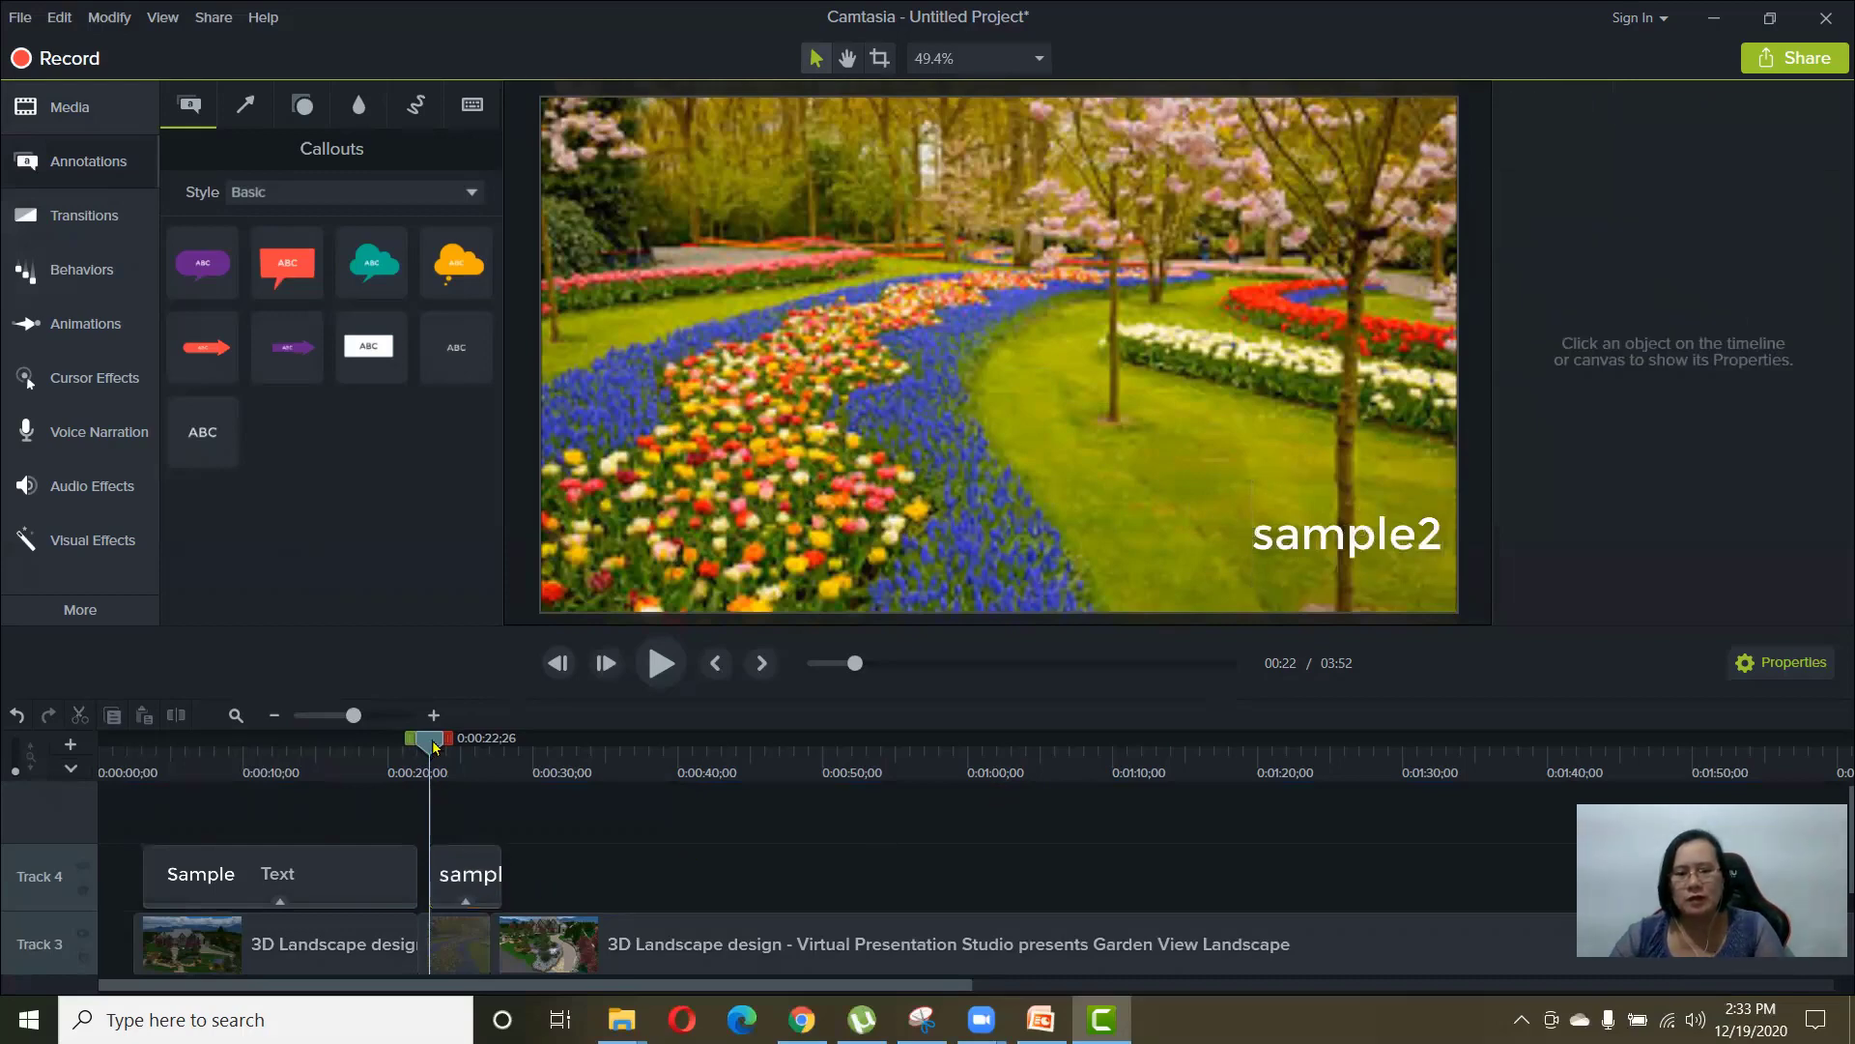
- Move the "sample2" callout directly after the "Sample" callout on Track 4 and trim its end to 0:00:25;14
drag(466, 881, 460, 887)
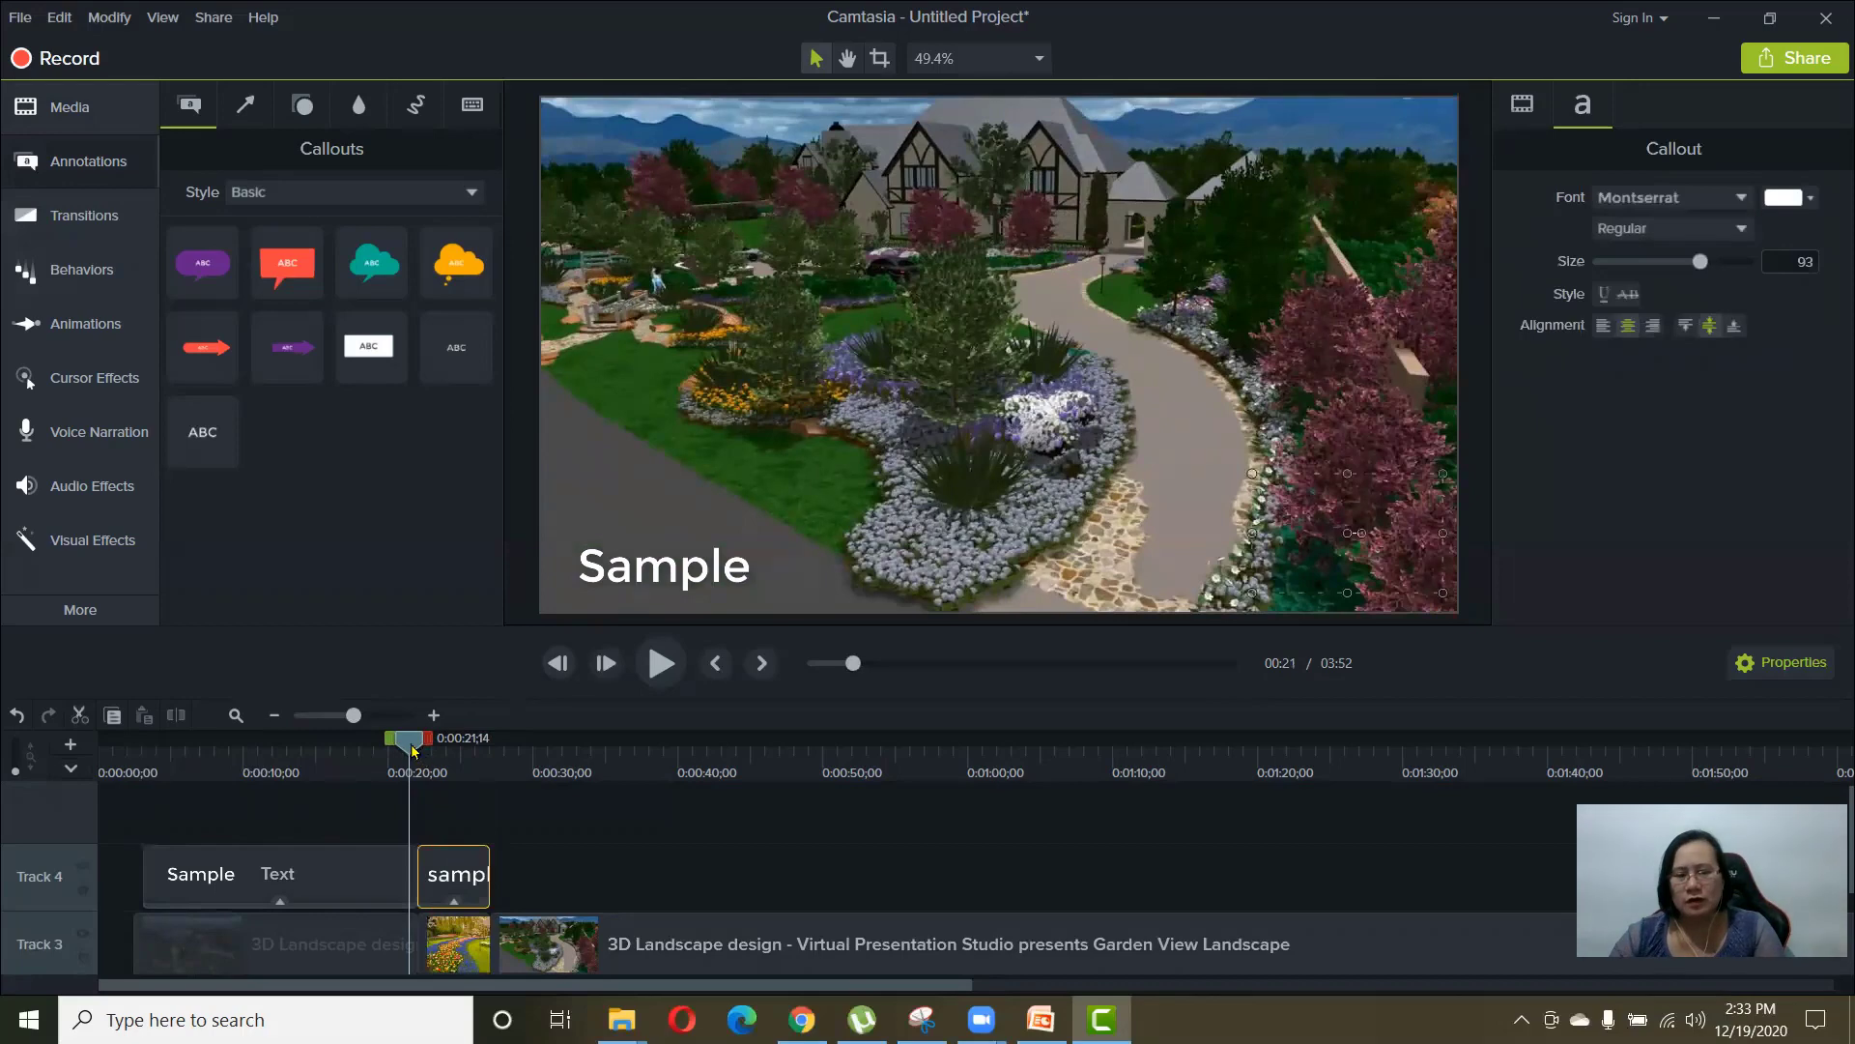
drag(414, 751, 458, 752)
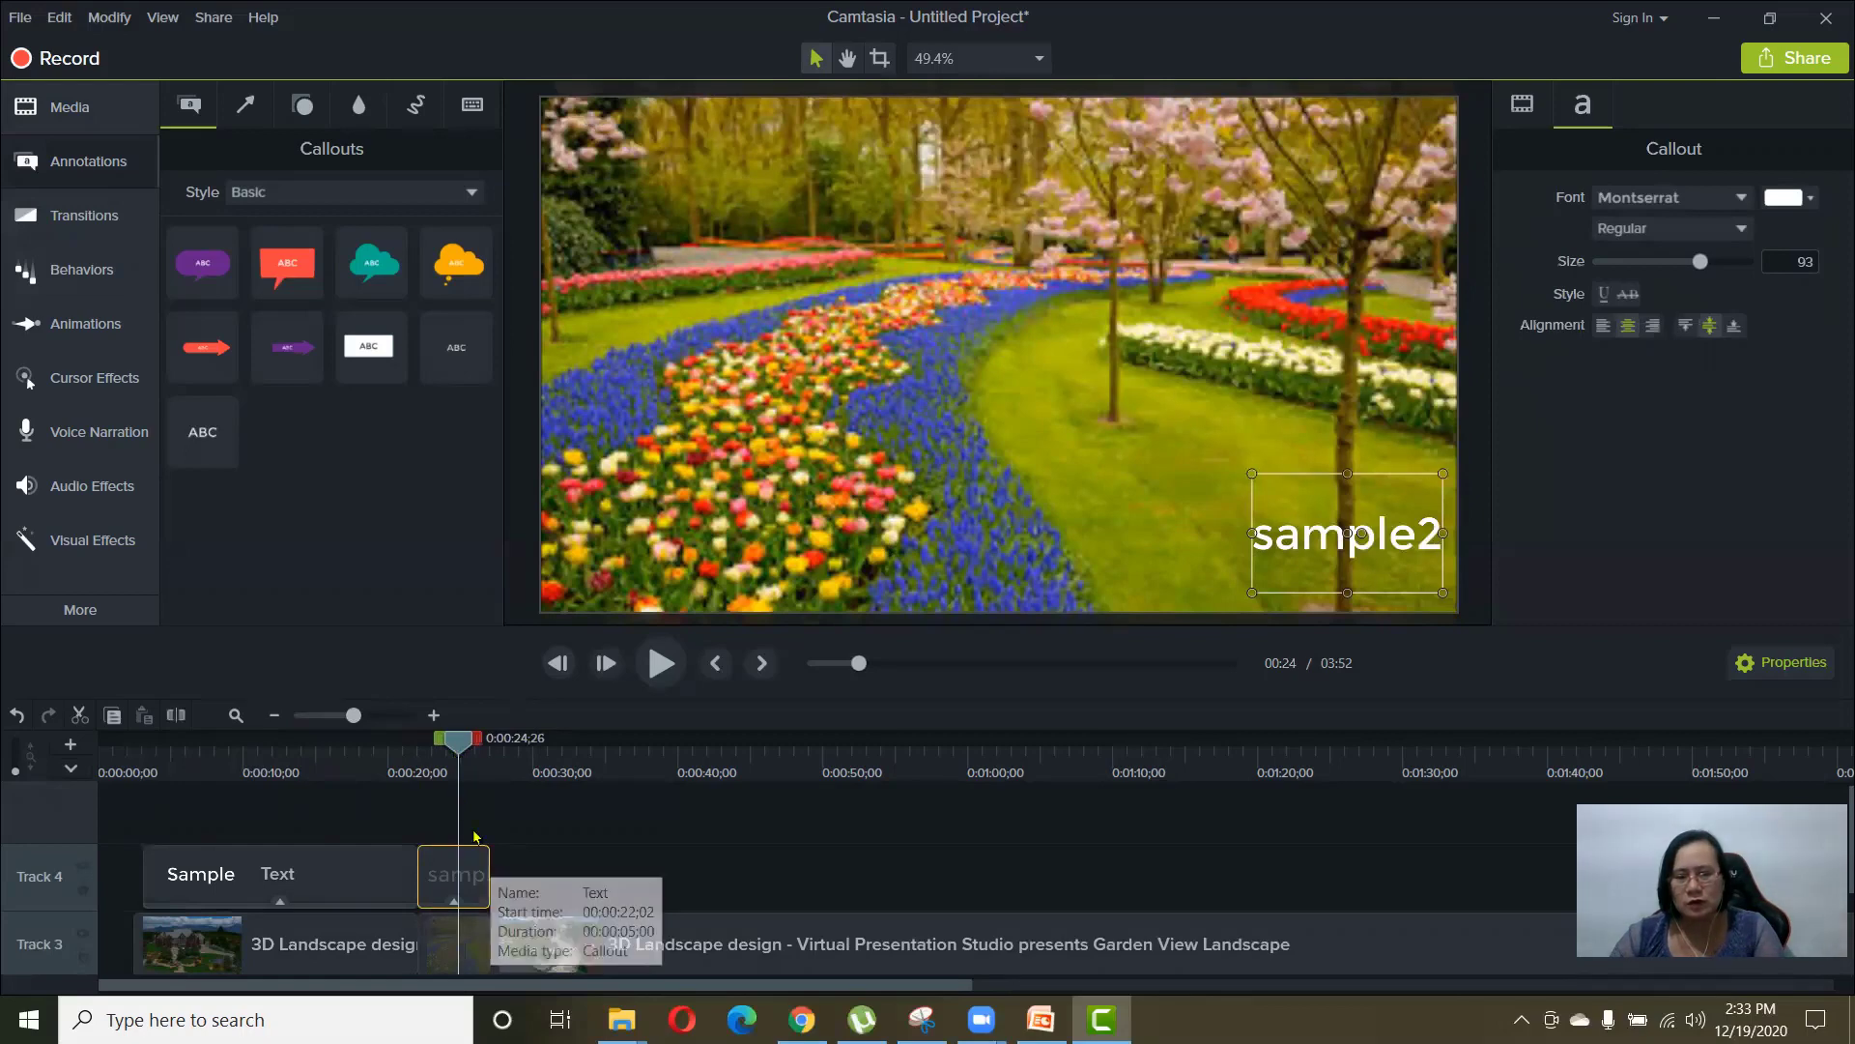
drag(462, 751, 472, 749)
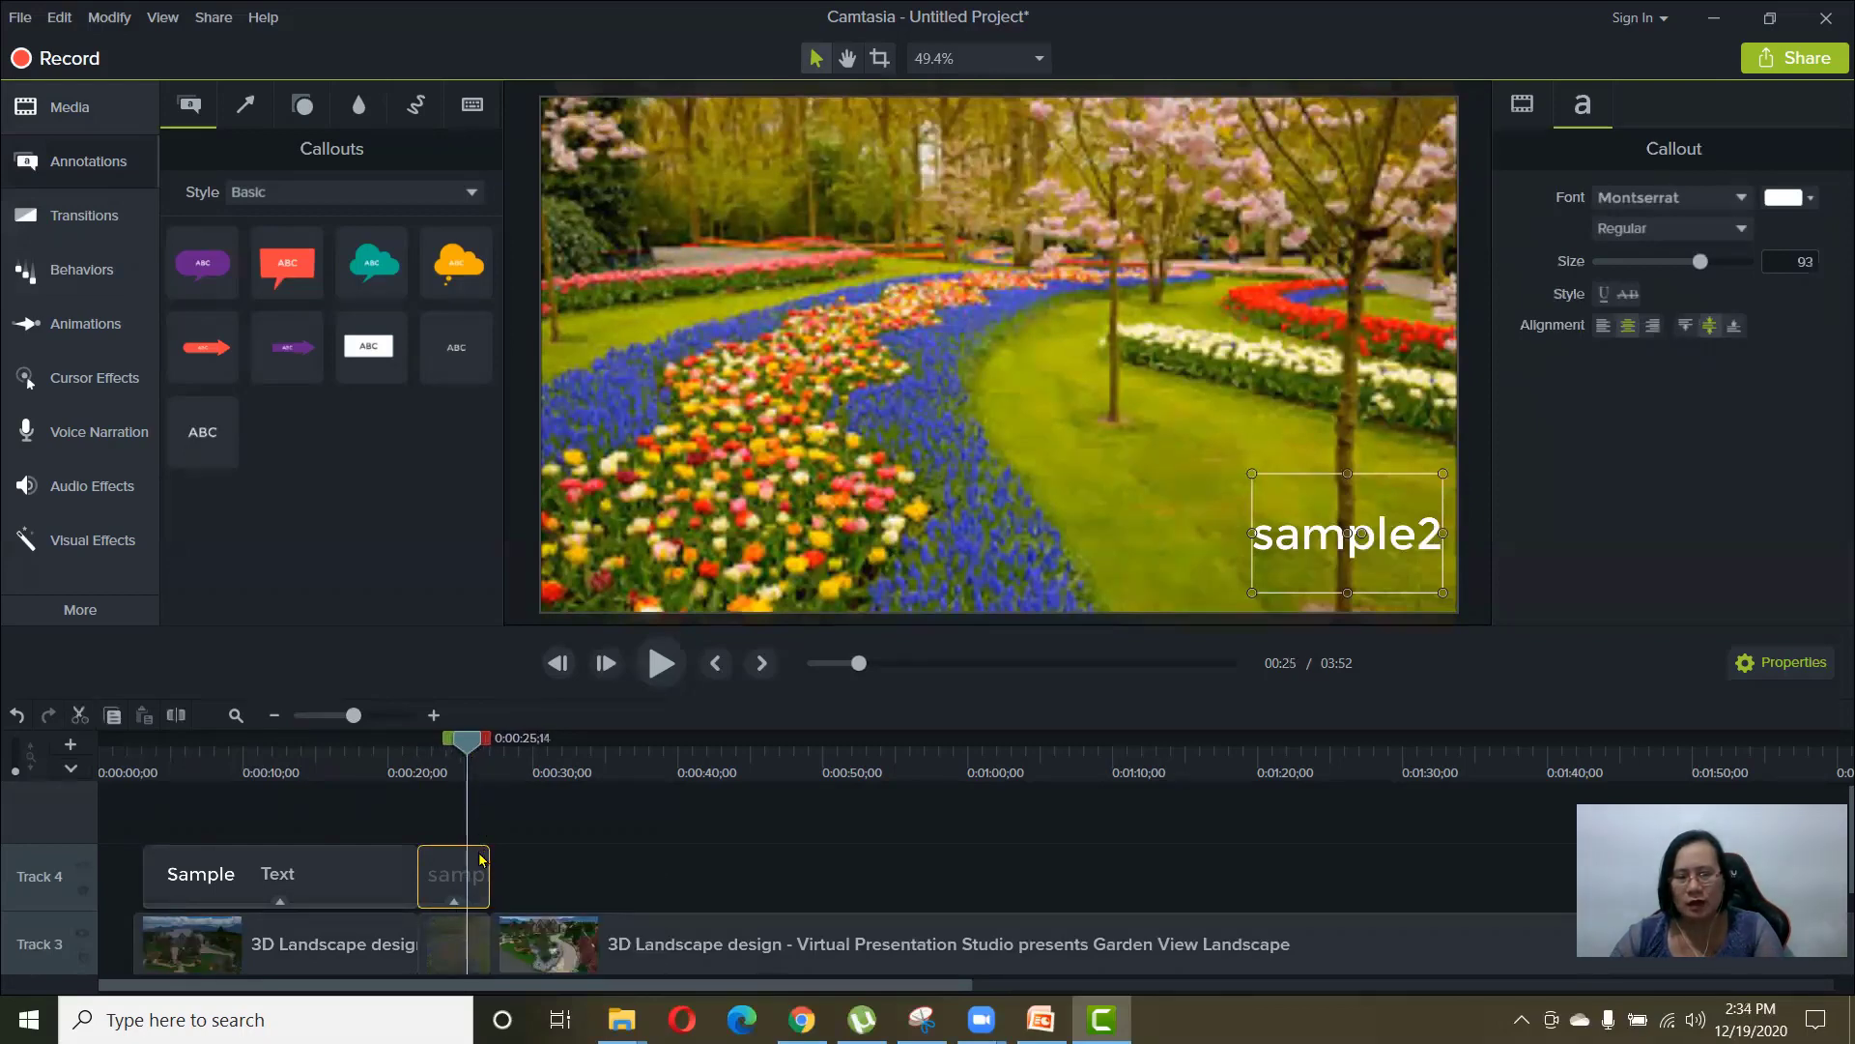
drag(486, 850, 466, 851)
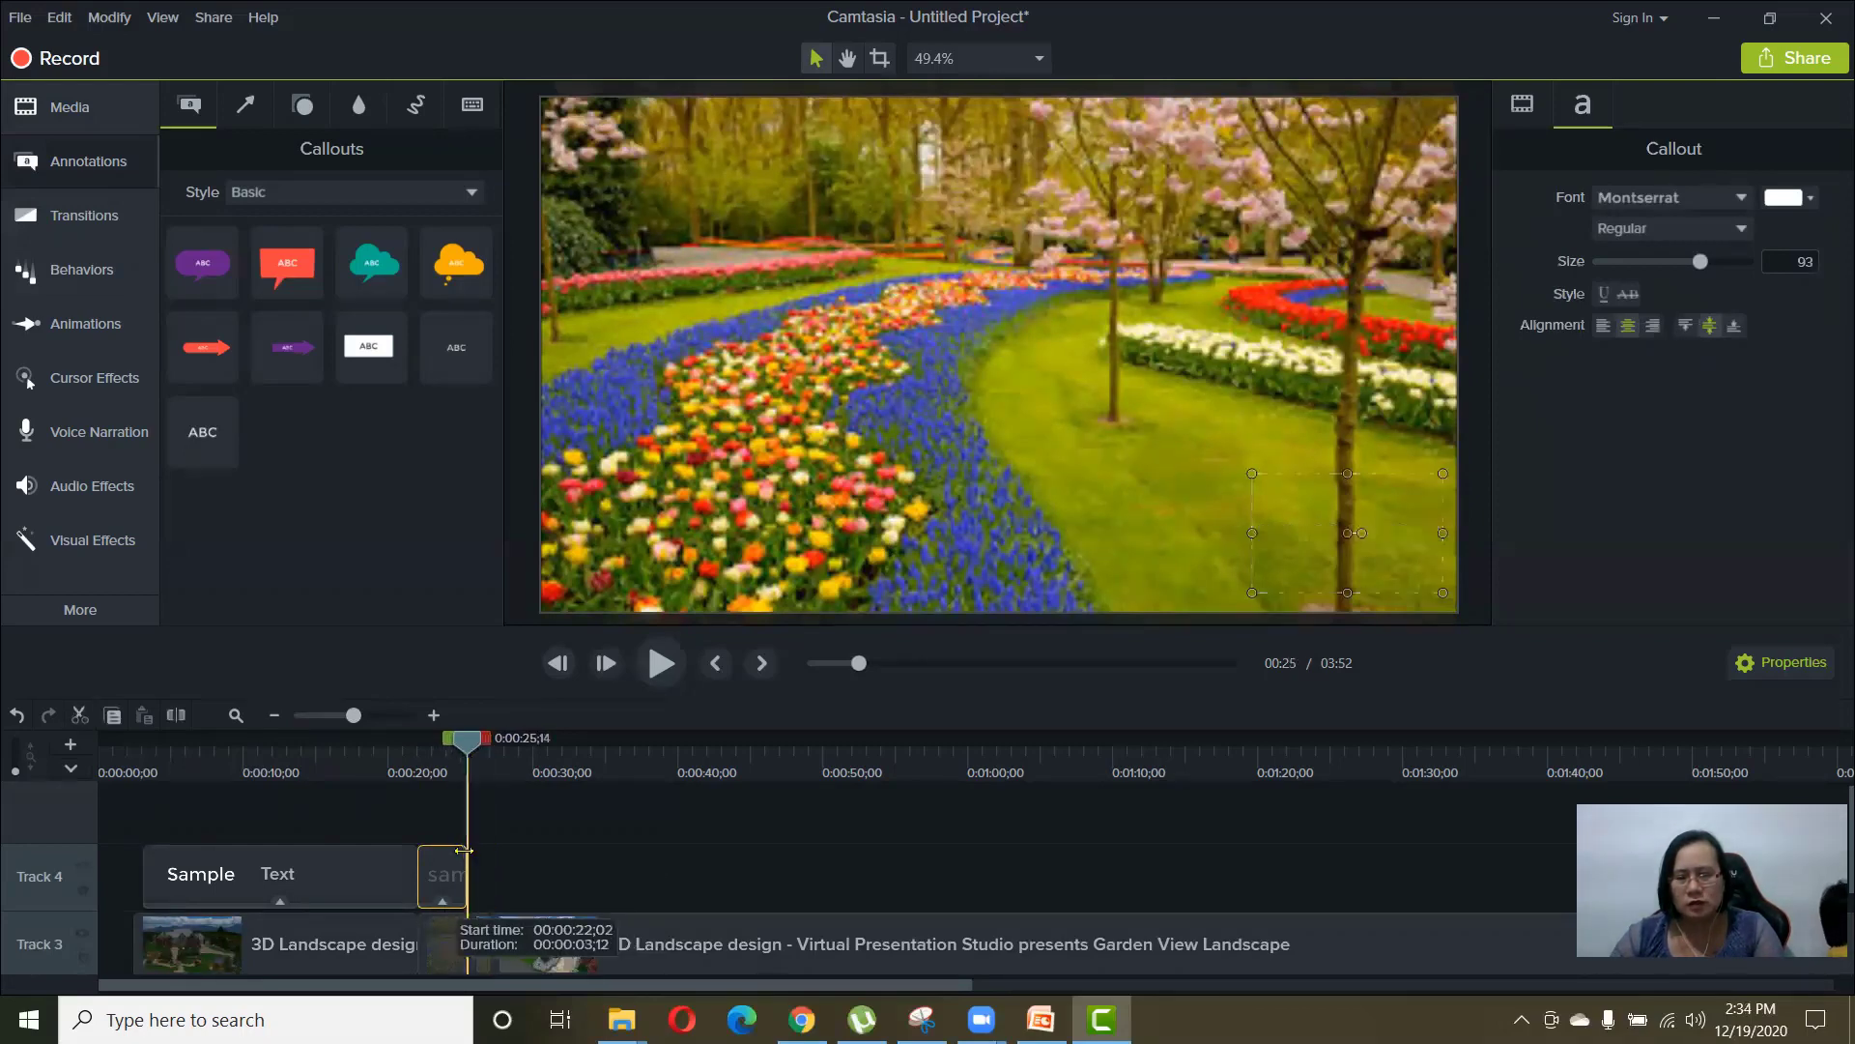
click(706, 863)
- Preview the second landscape section on Track 3 from 0:00:30;14 for a few seconds
click(555, 942)
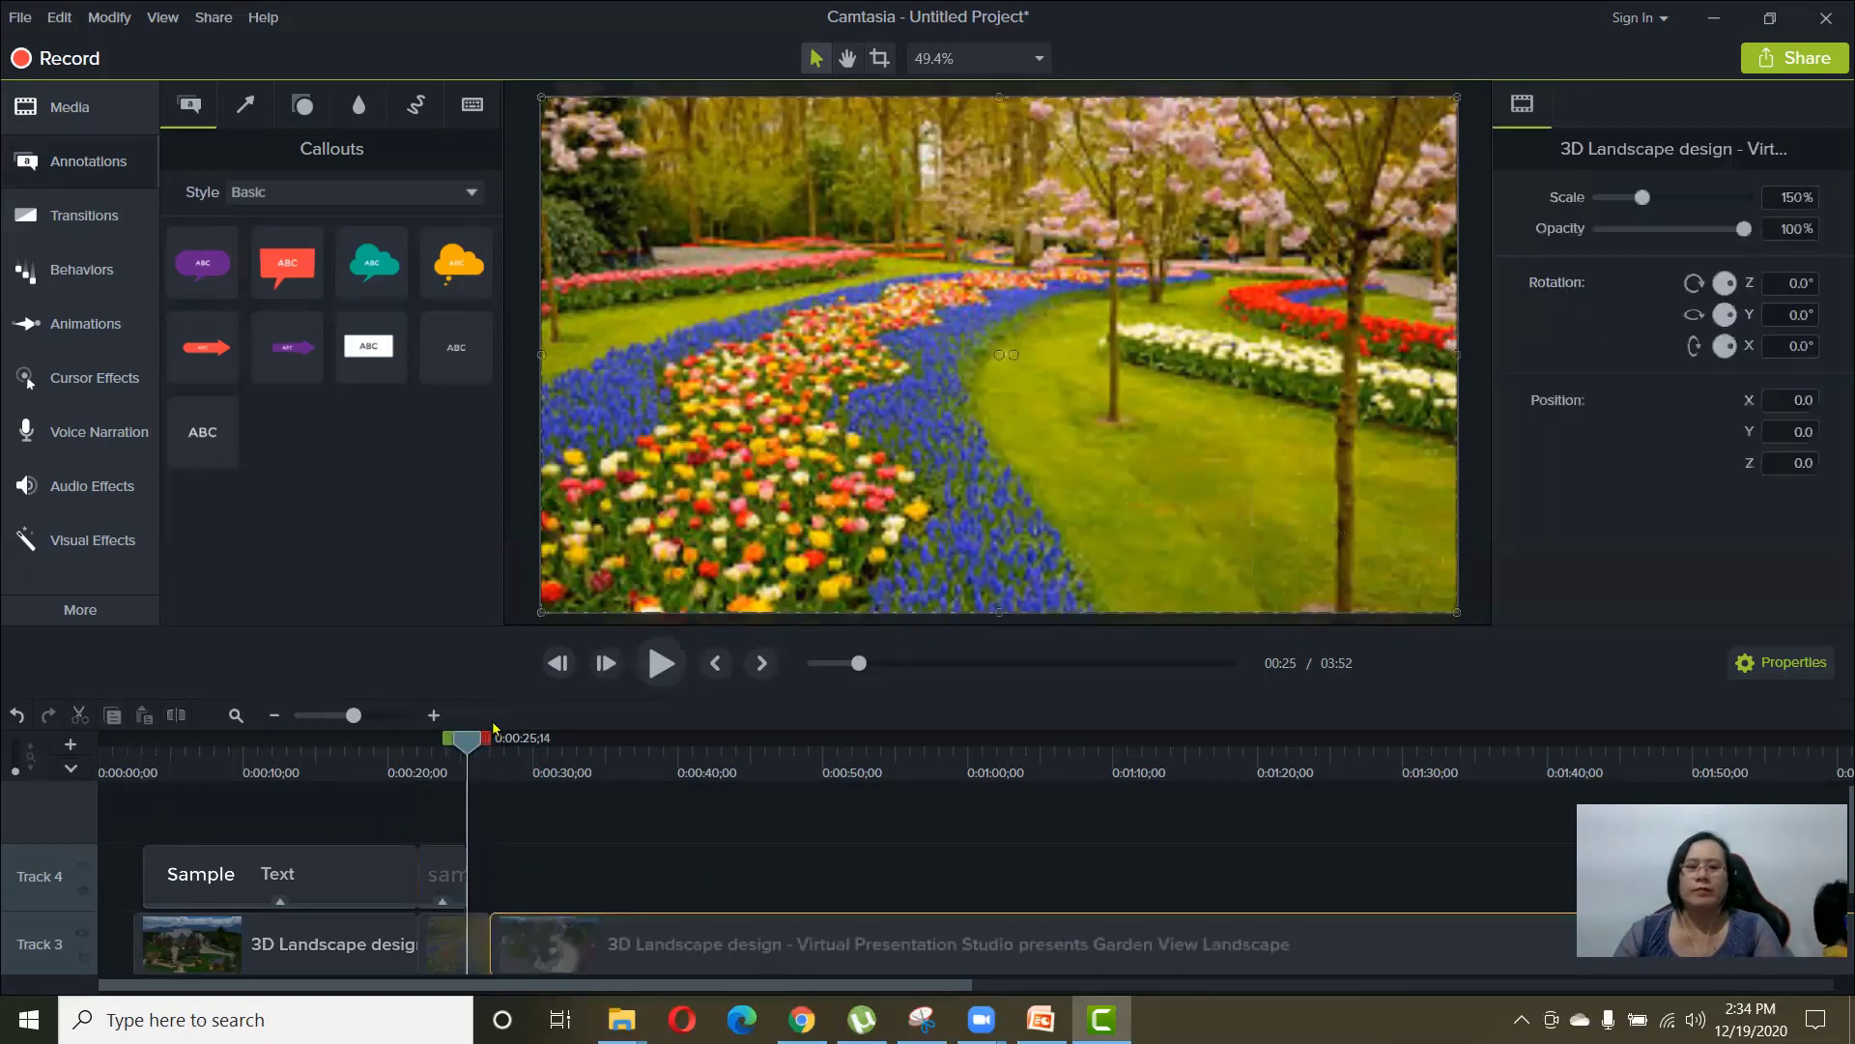
drag(492, 741, 533, 741)
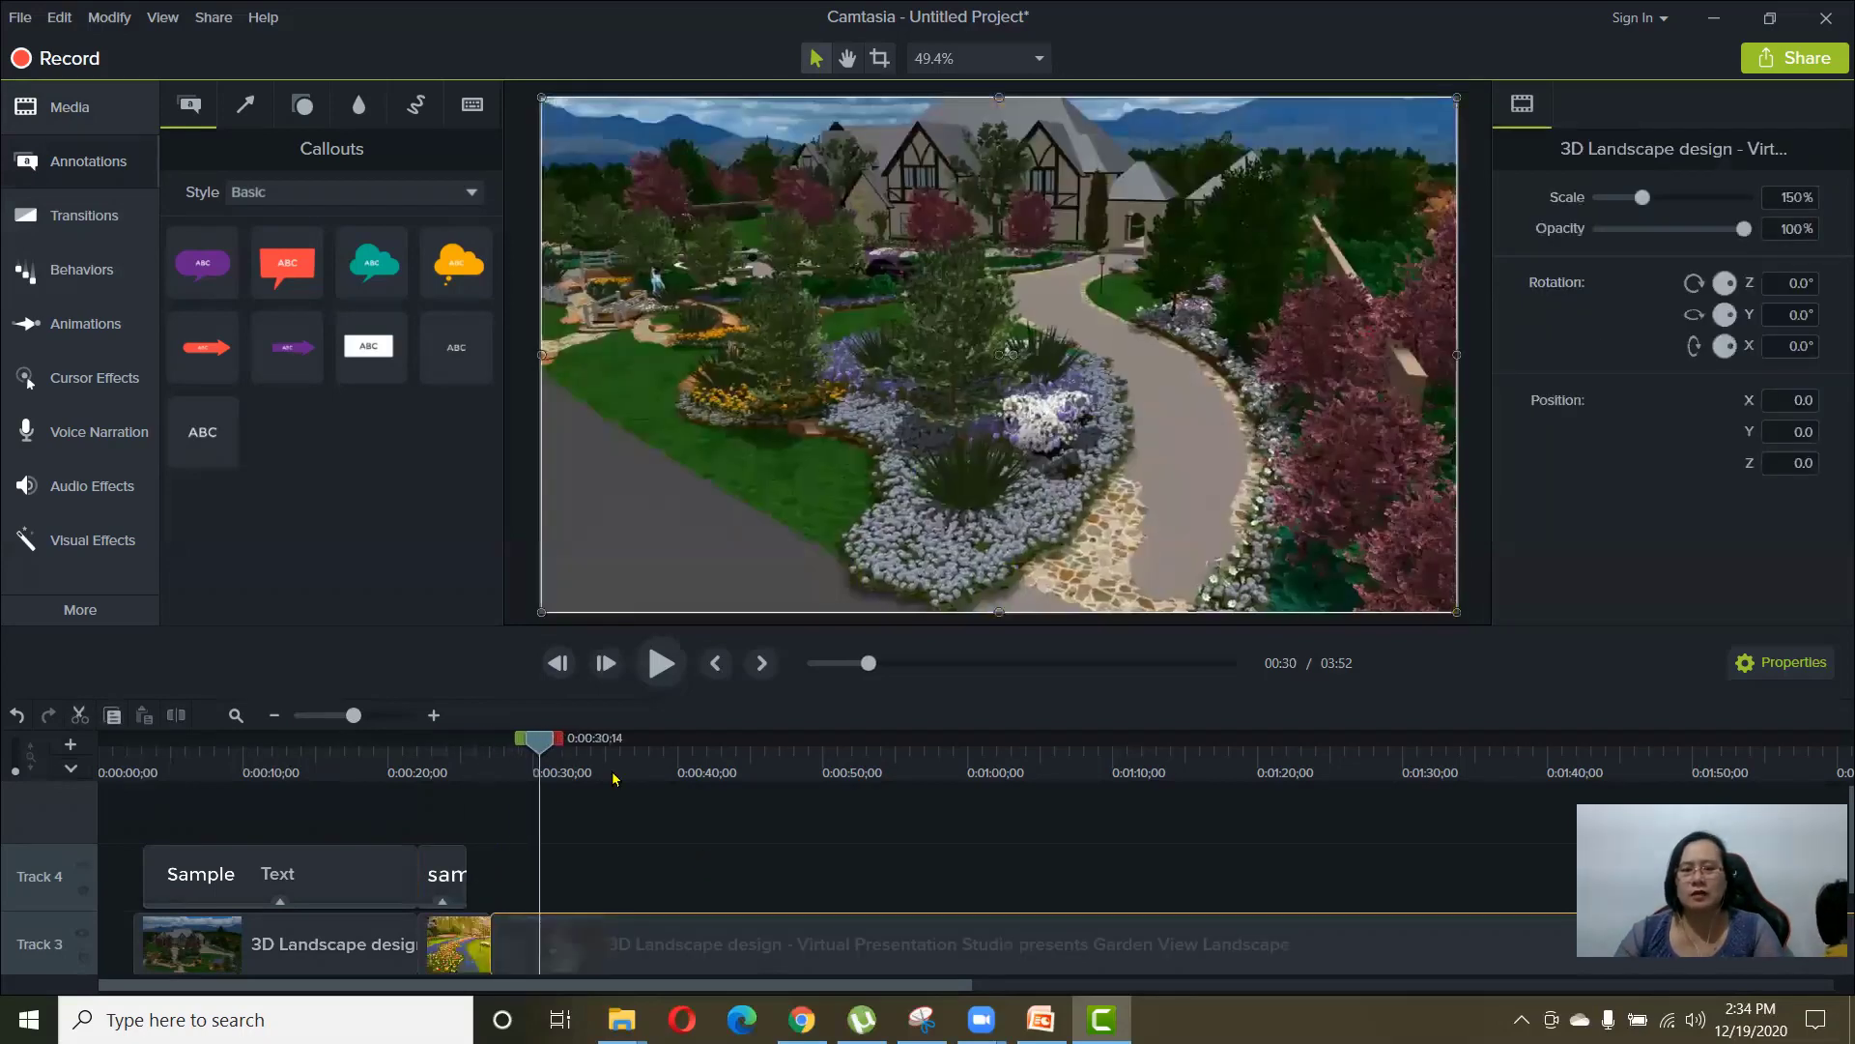
click(661, 663)
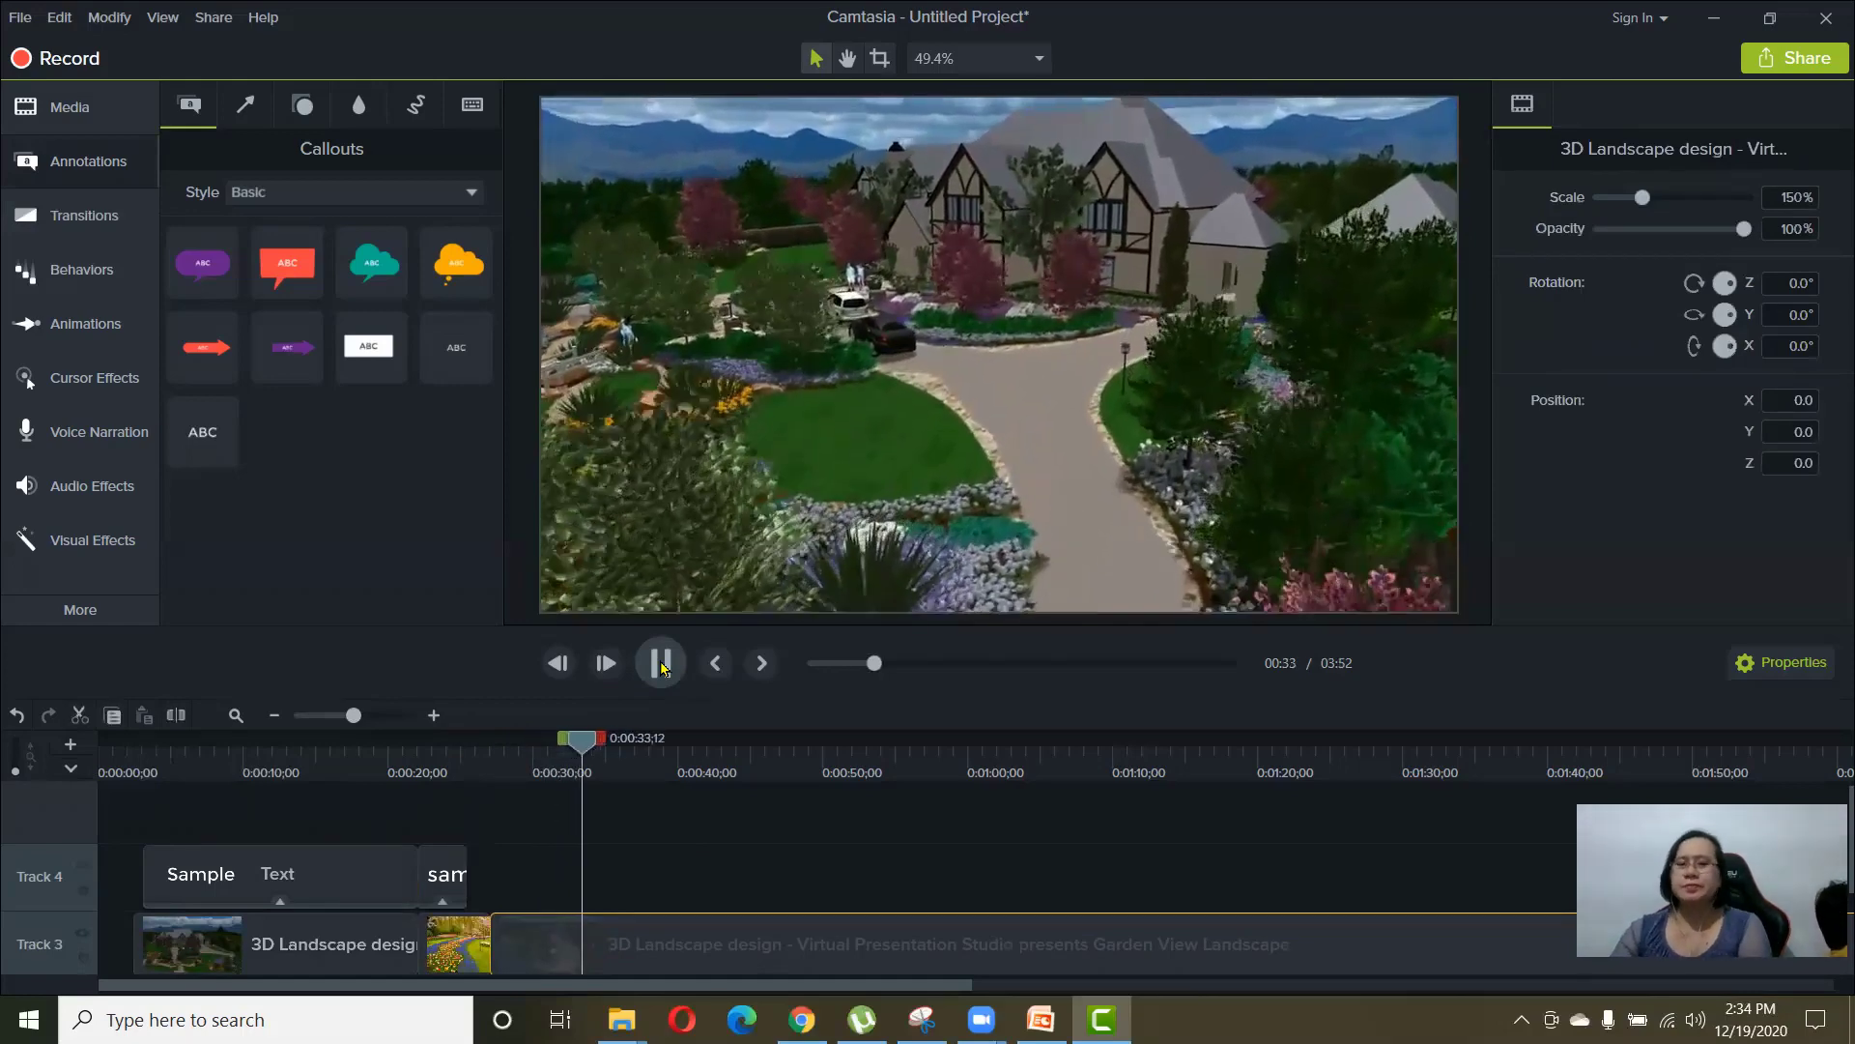
click(661, 665)
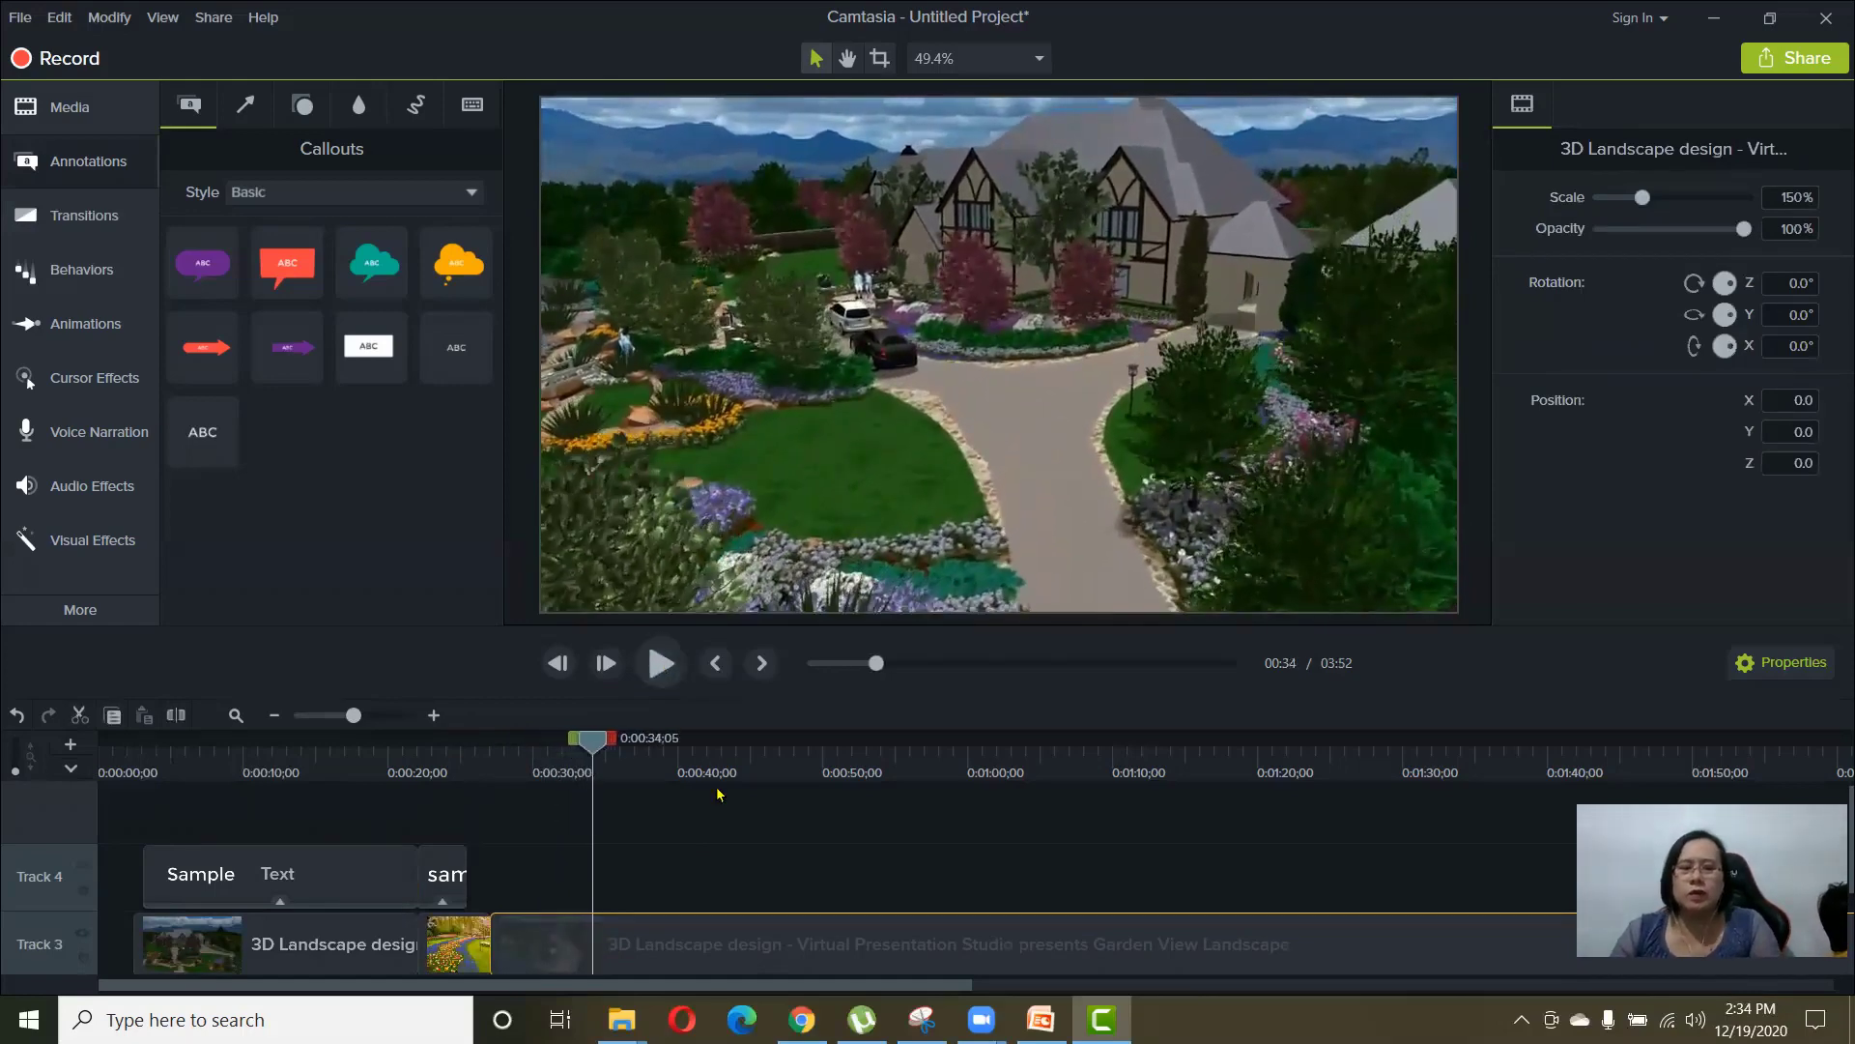
scroll(718, 794, down, 2)
scroll(718, 794, up, 2)
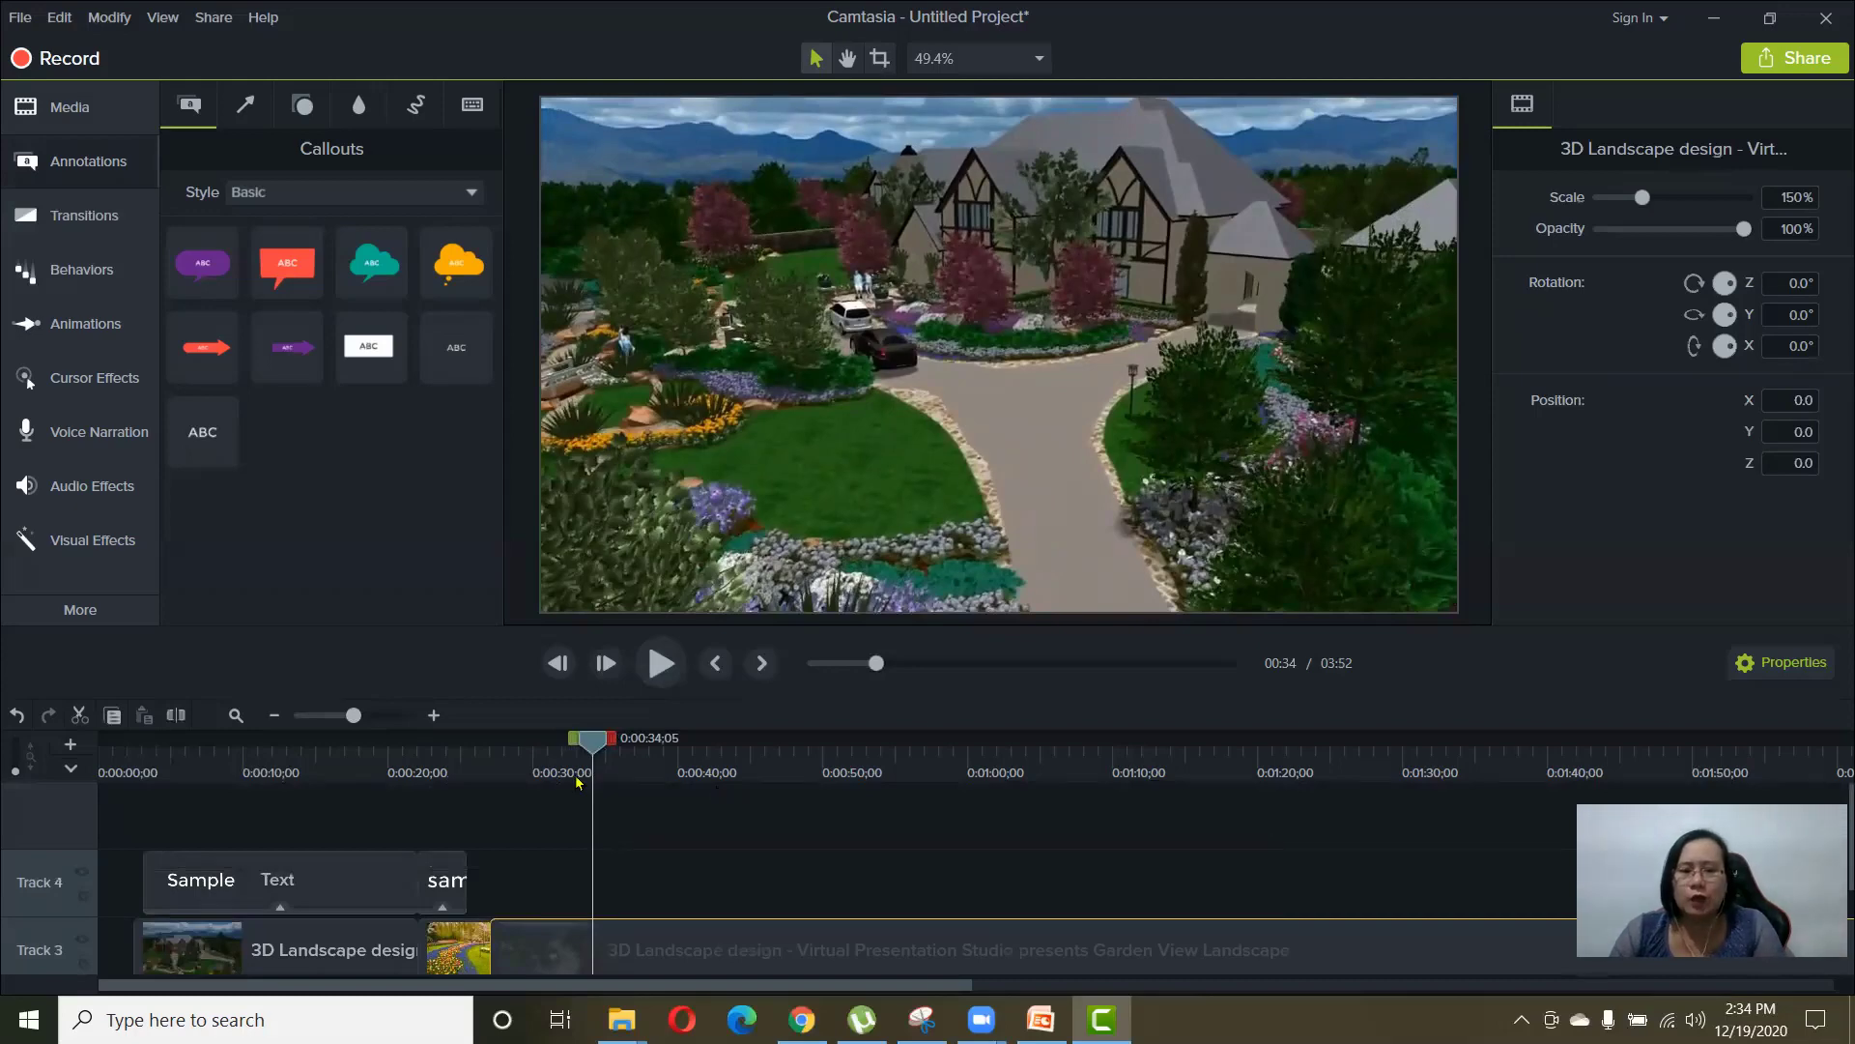
- Add faded.mp3 from the Media Bin to a new track above the captions, starting at 0:00:00;00
drag(588, 744, 136, 817)
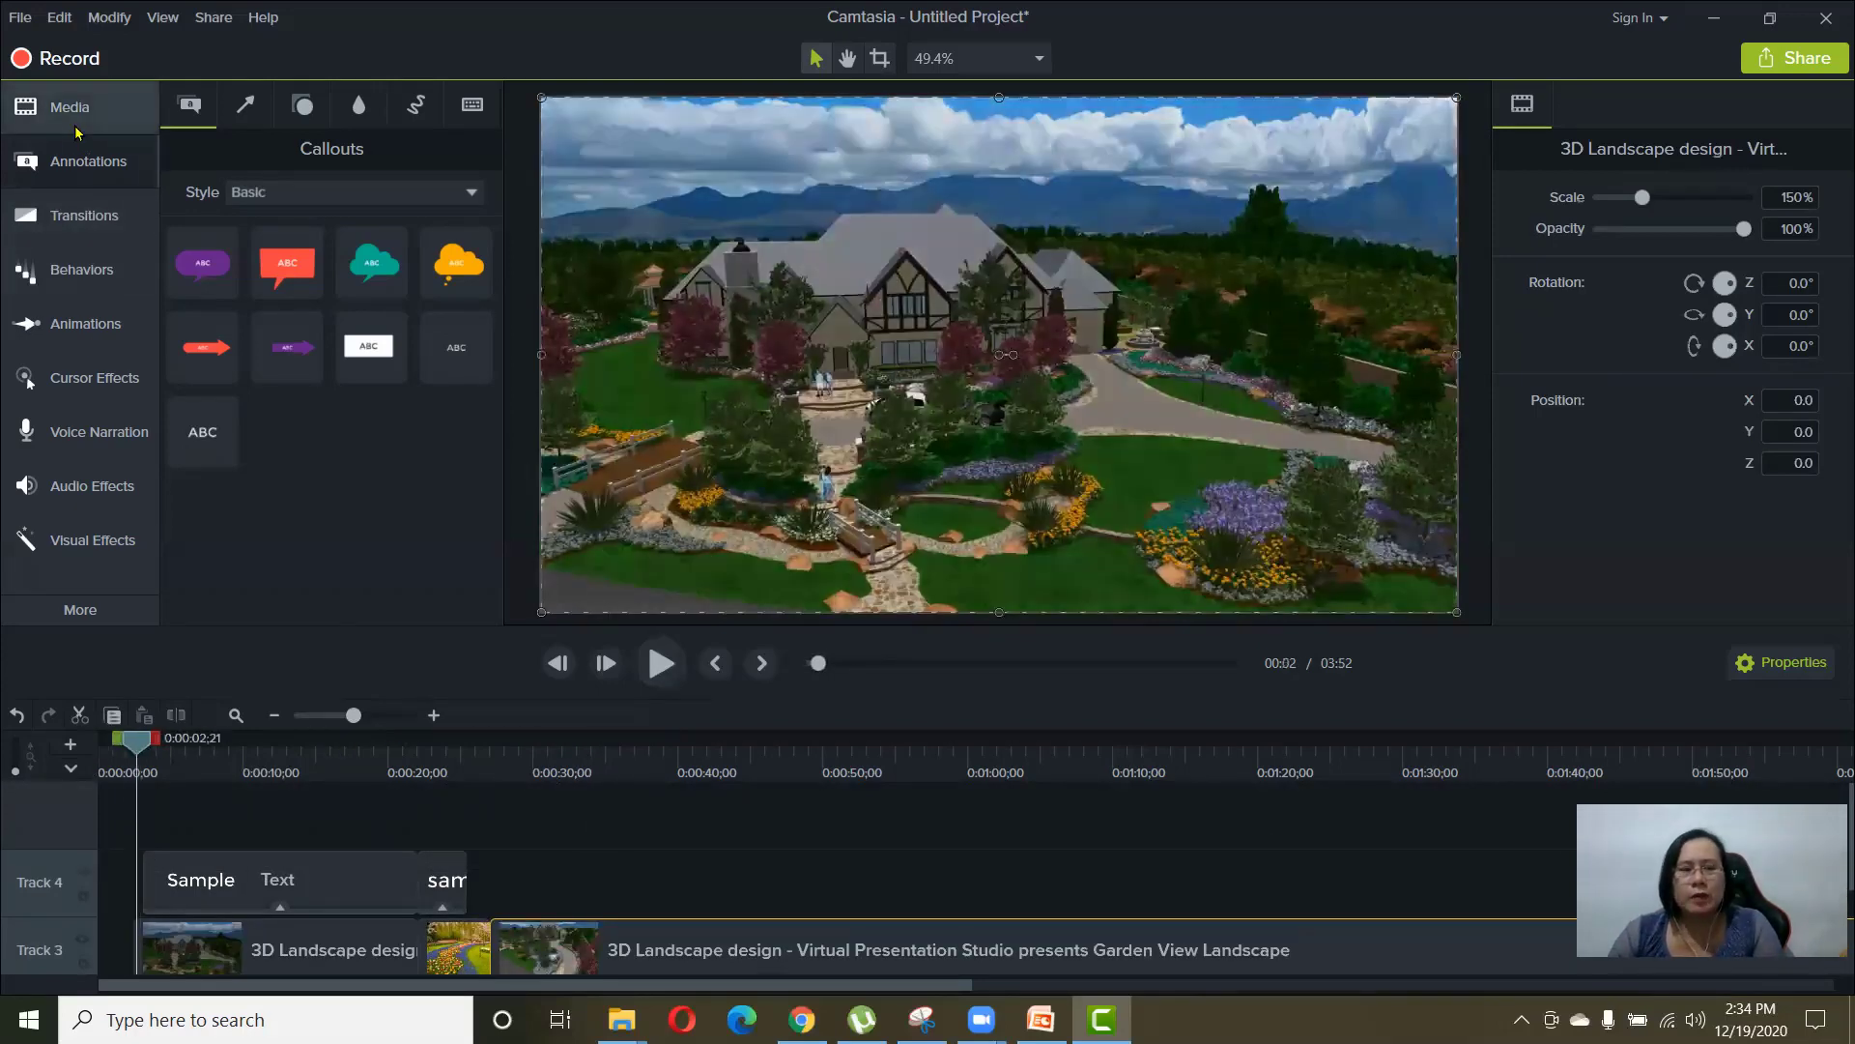
click(83, 114)
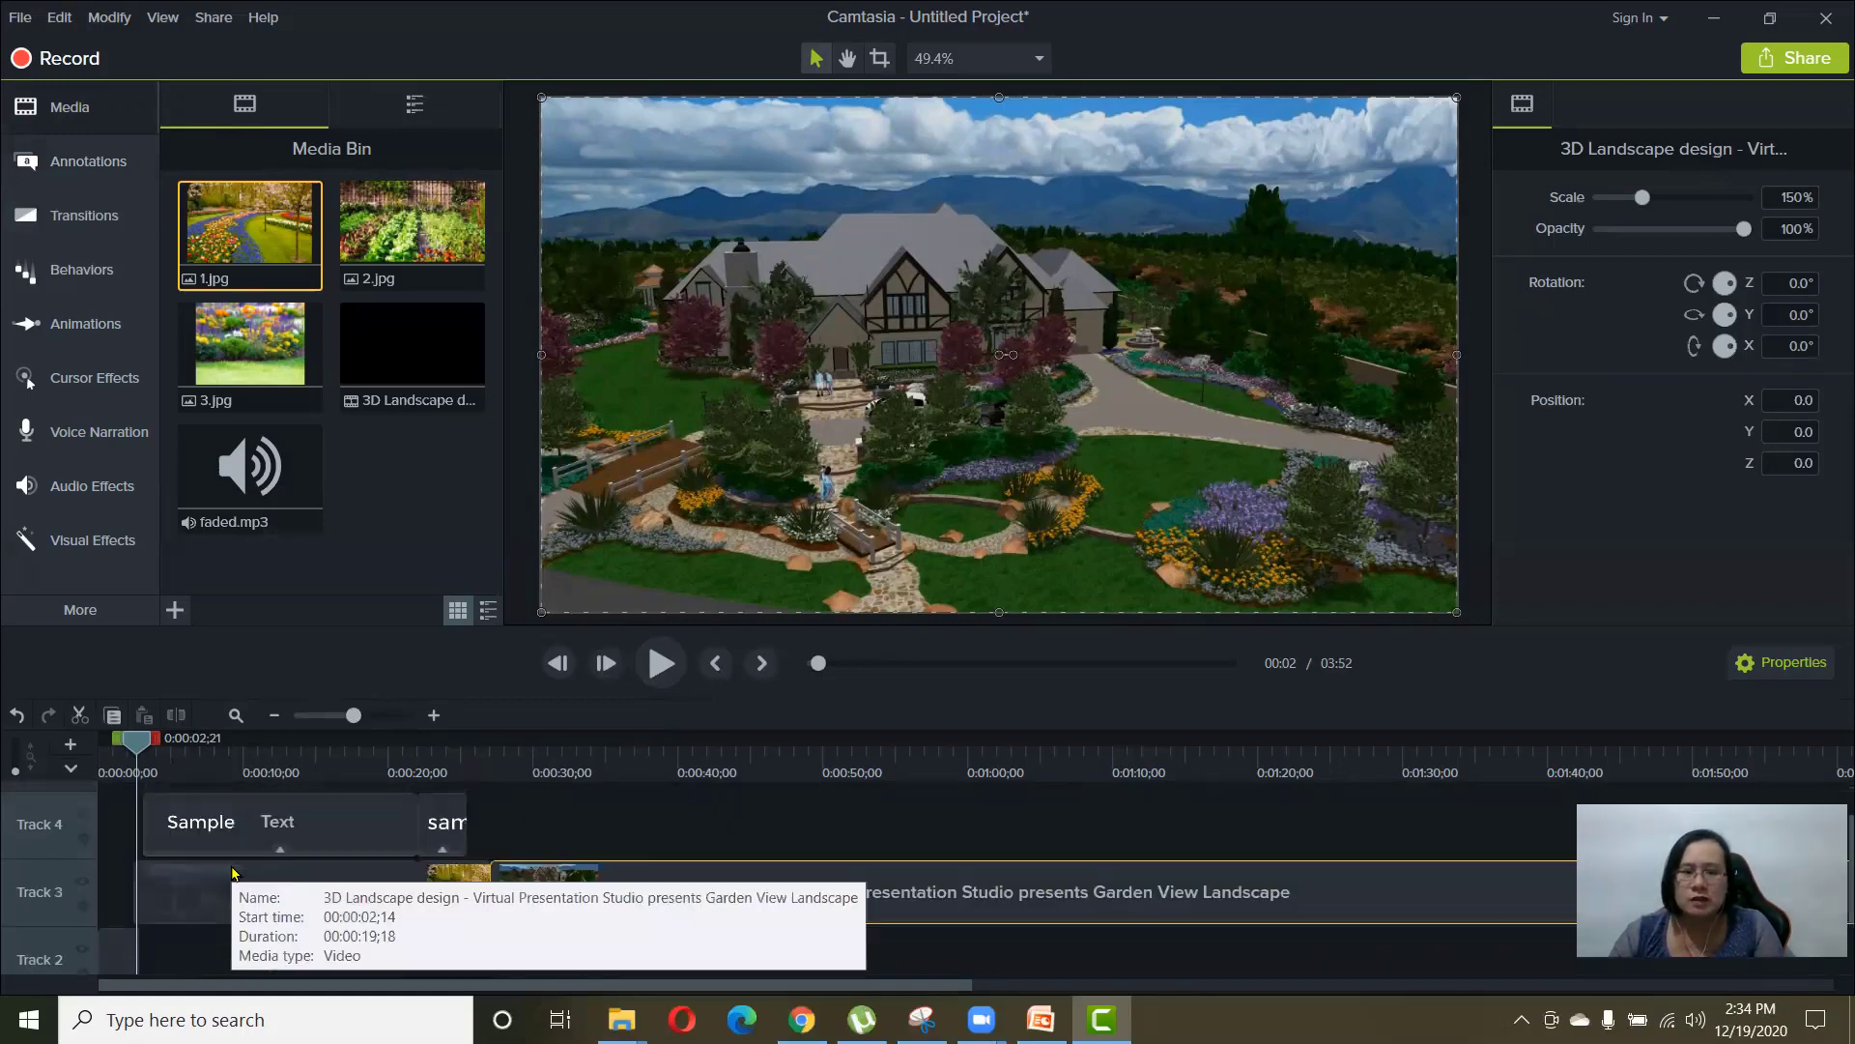
drag(140, 749, 102, 745)
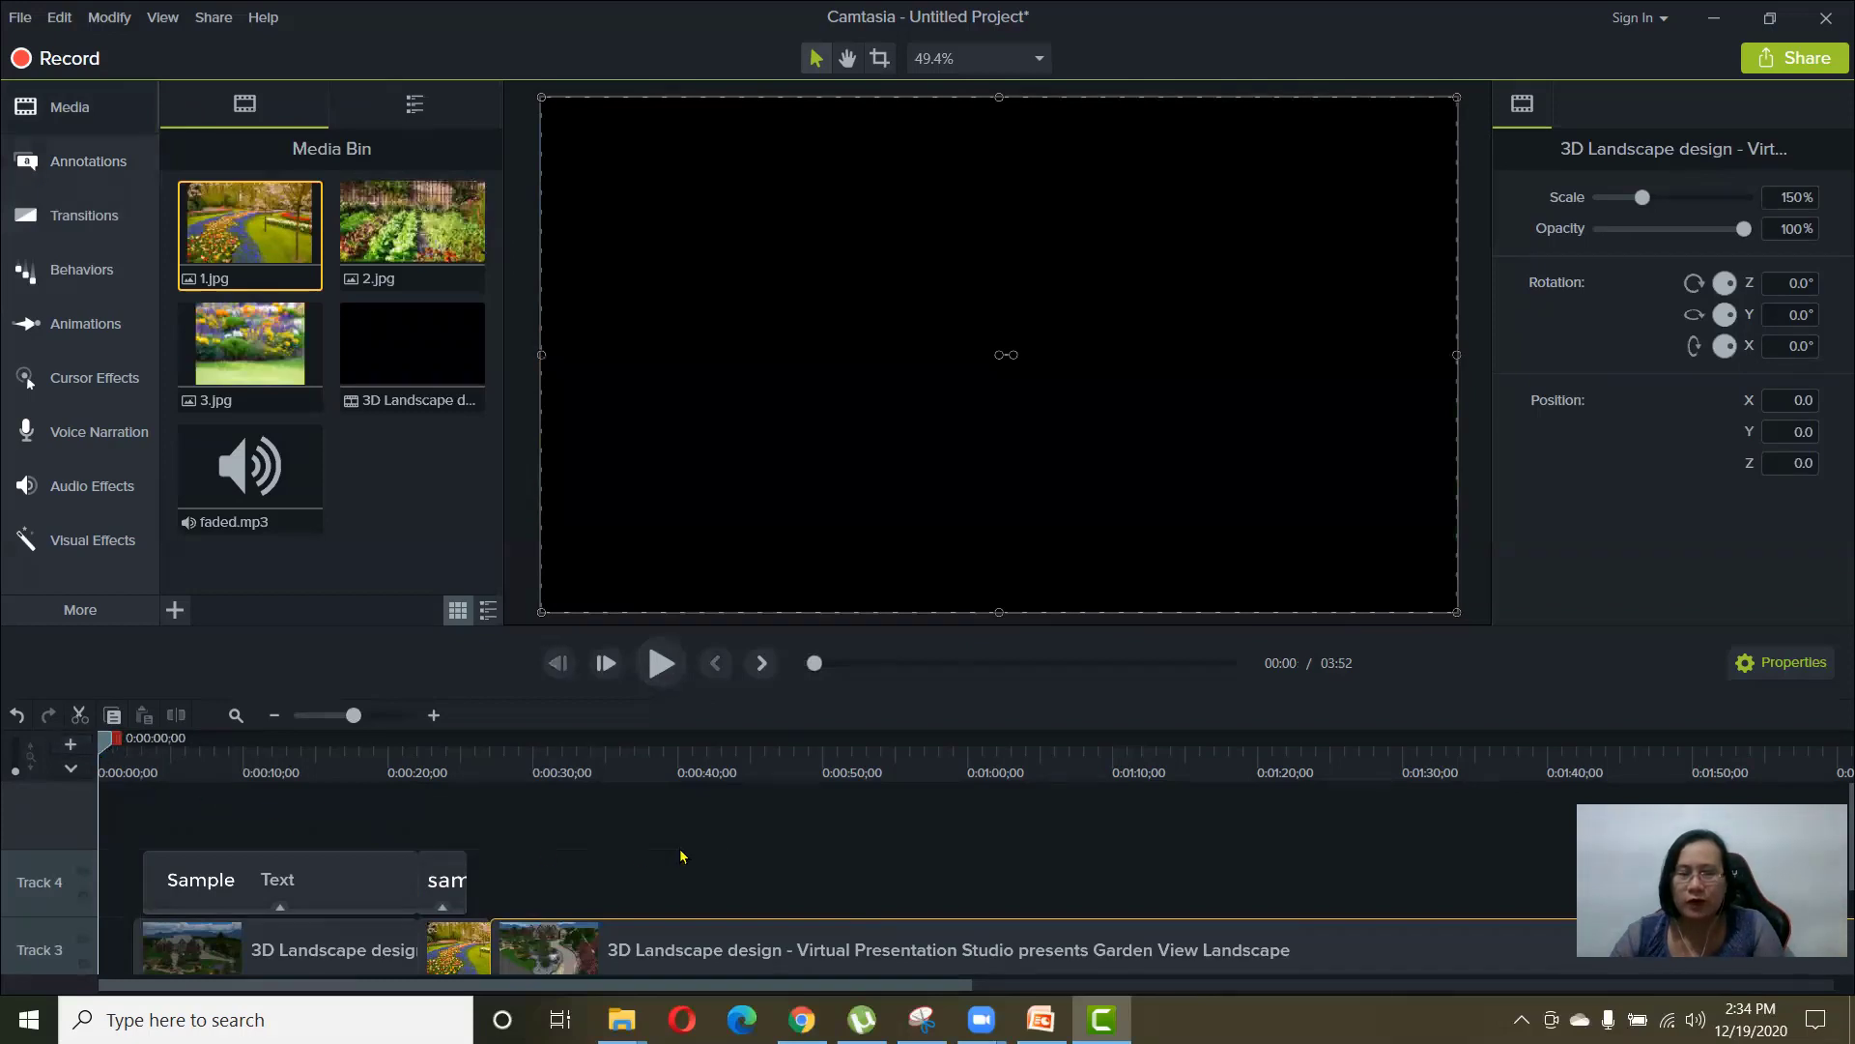
drag(253, 447, 120, 843)
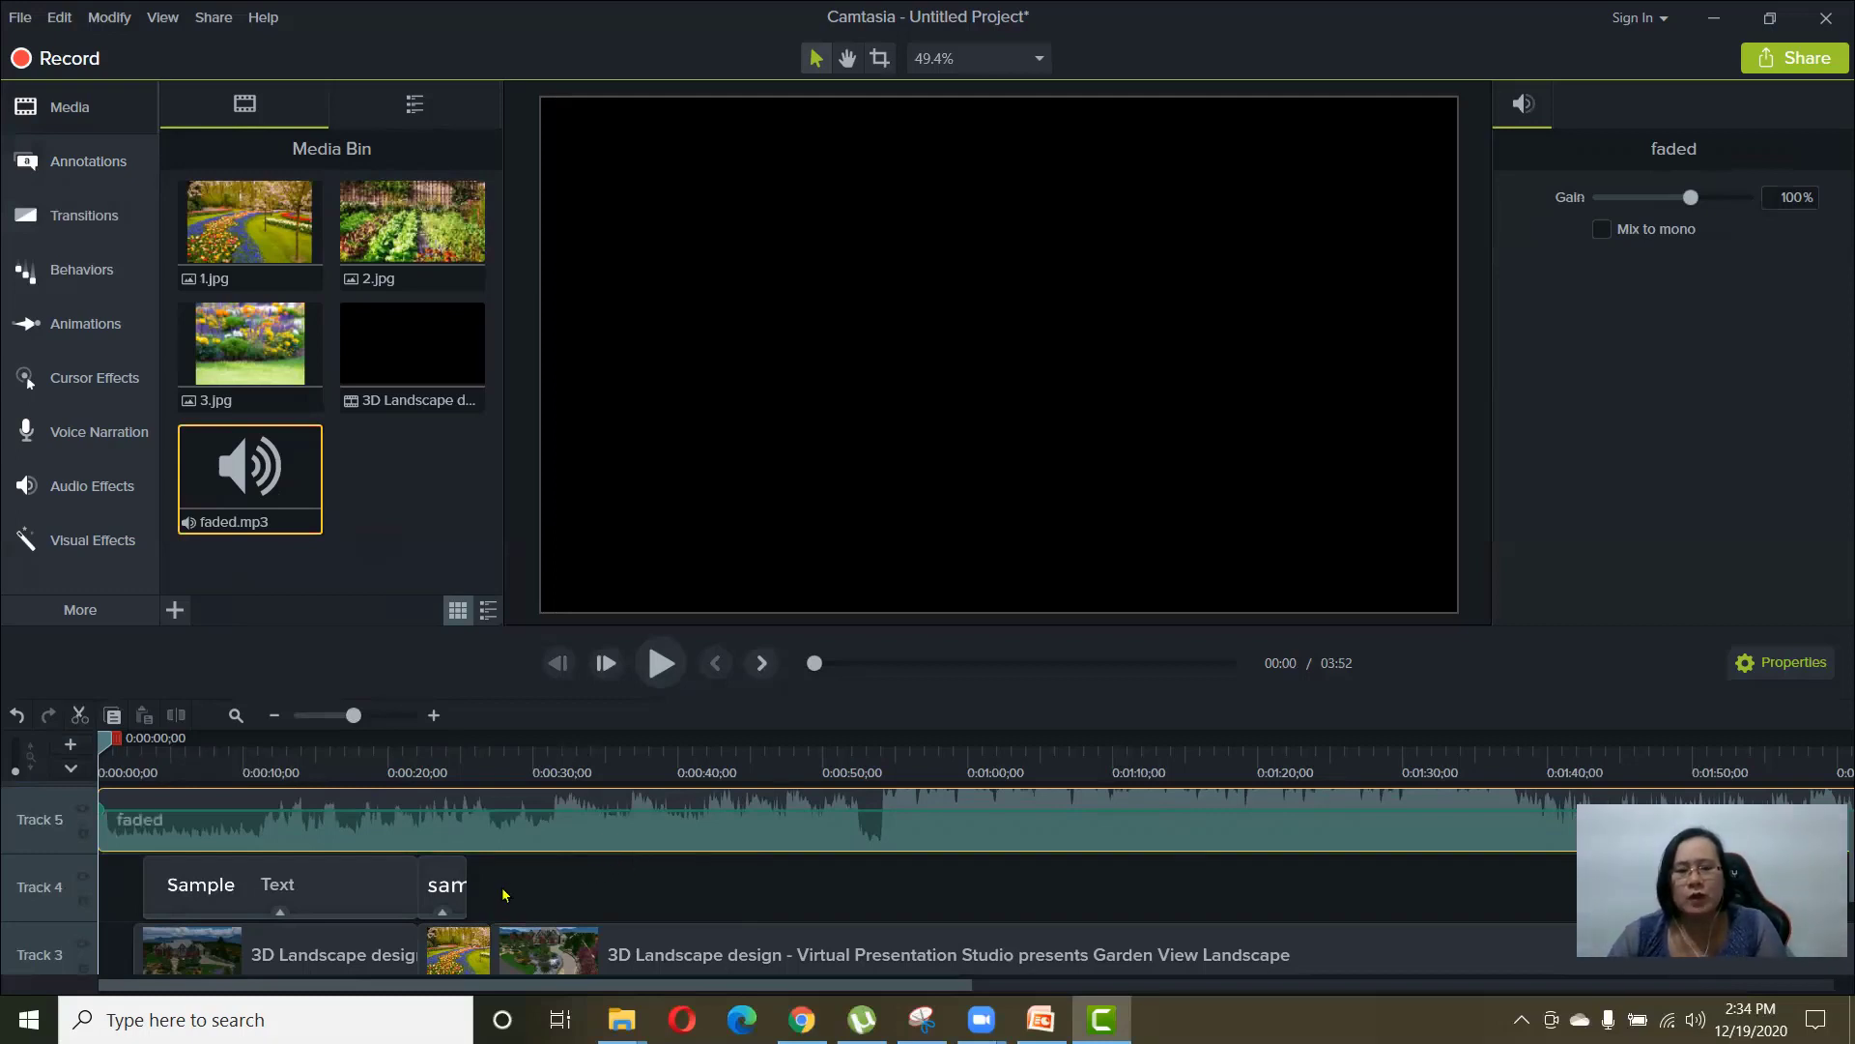
- Add three audio points to the faded clip's volume line at about 54, 58 and 63 seconds
mouse_move(208, 986)
mouse_down()
mouse_move(692, 985)
mouse_move(209, 985)
mouse_up()
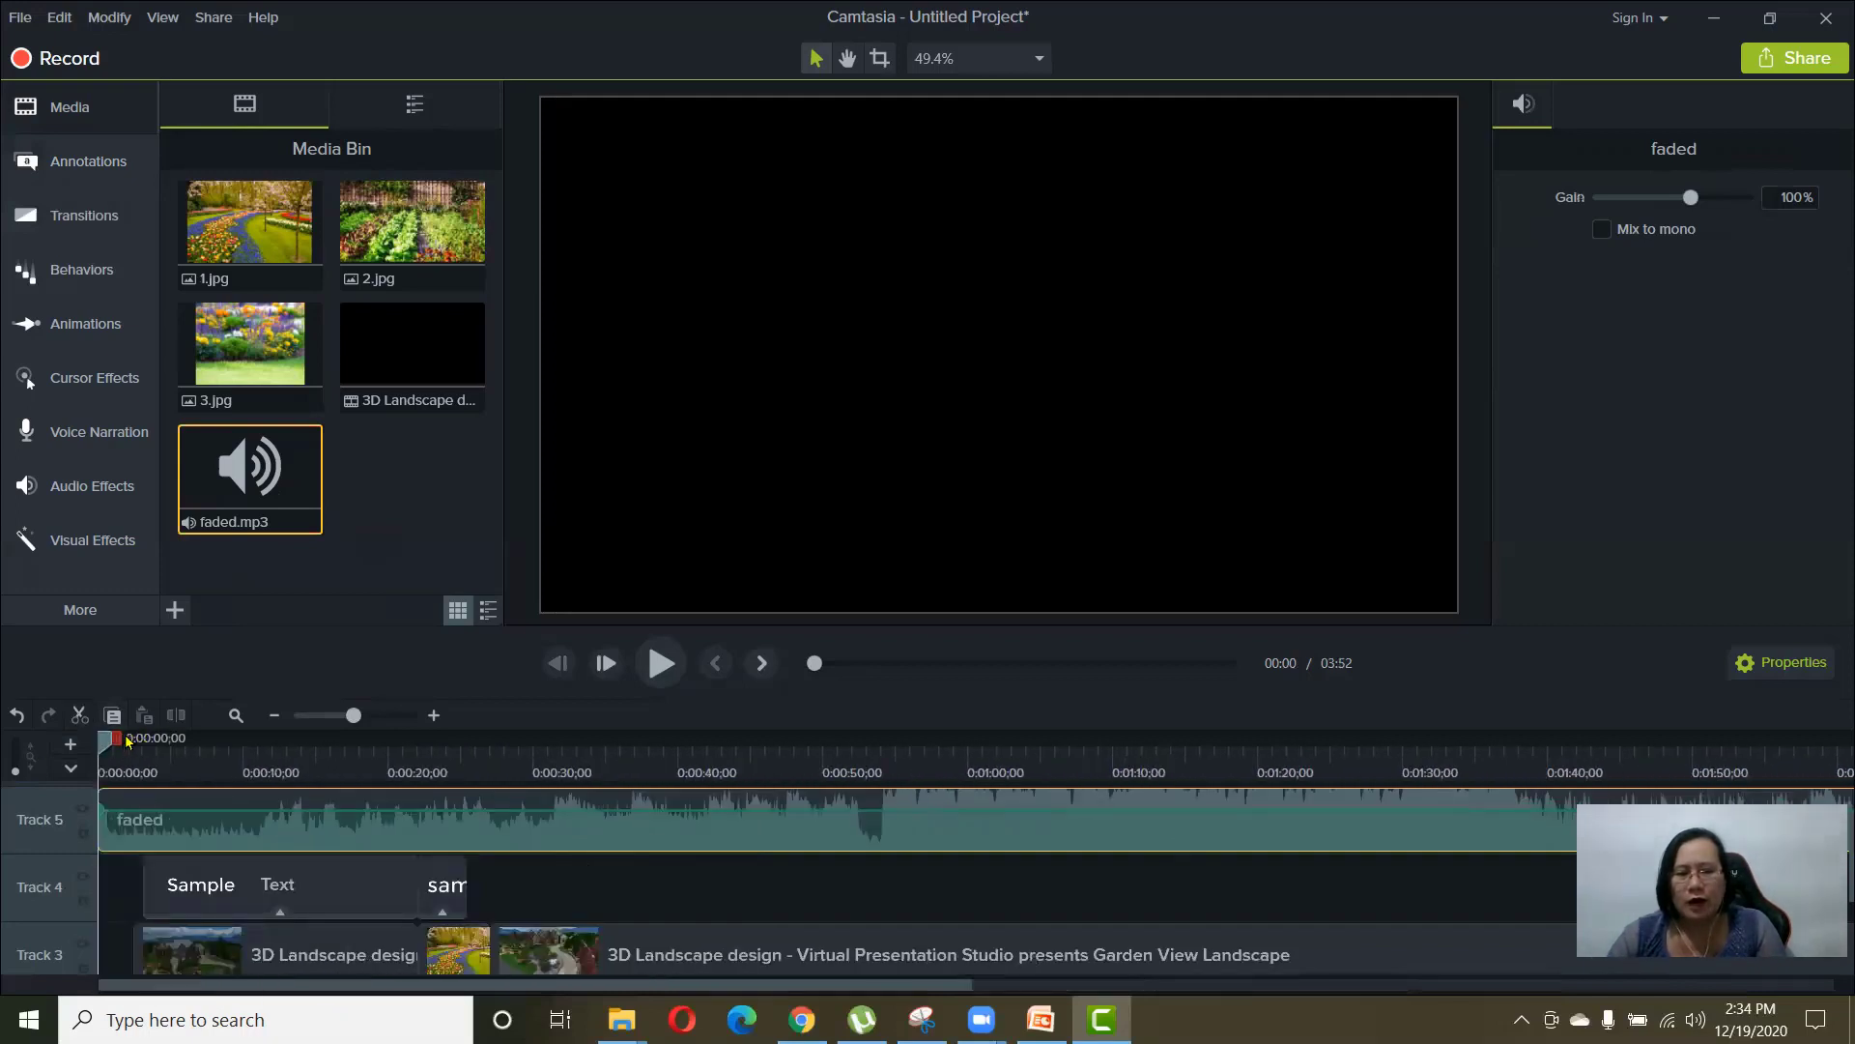
key(space)
drag(392, 765, 890, 801)
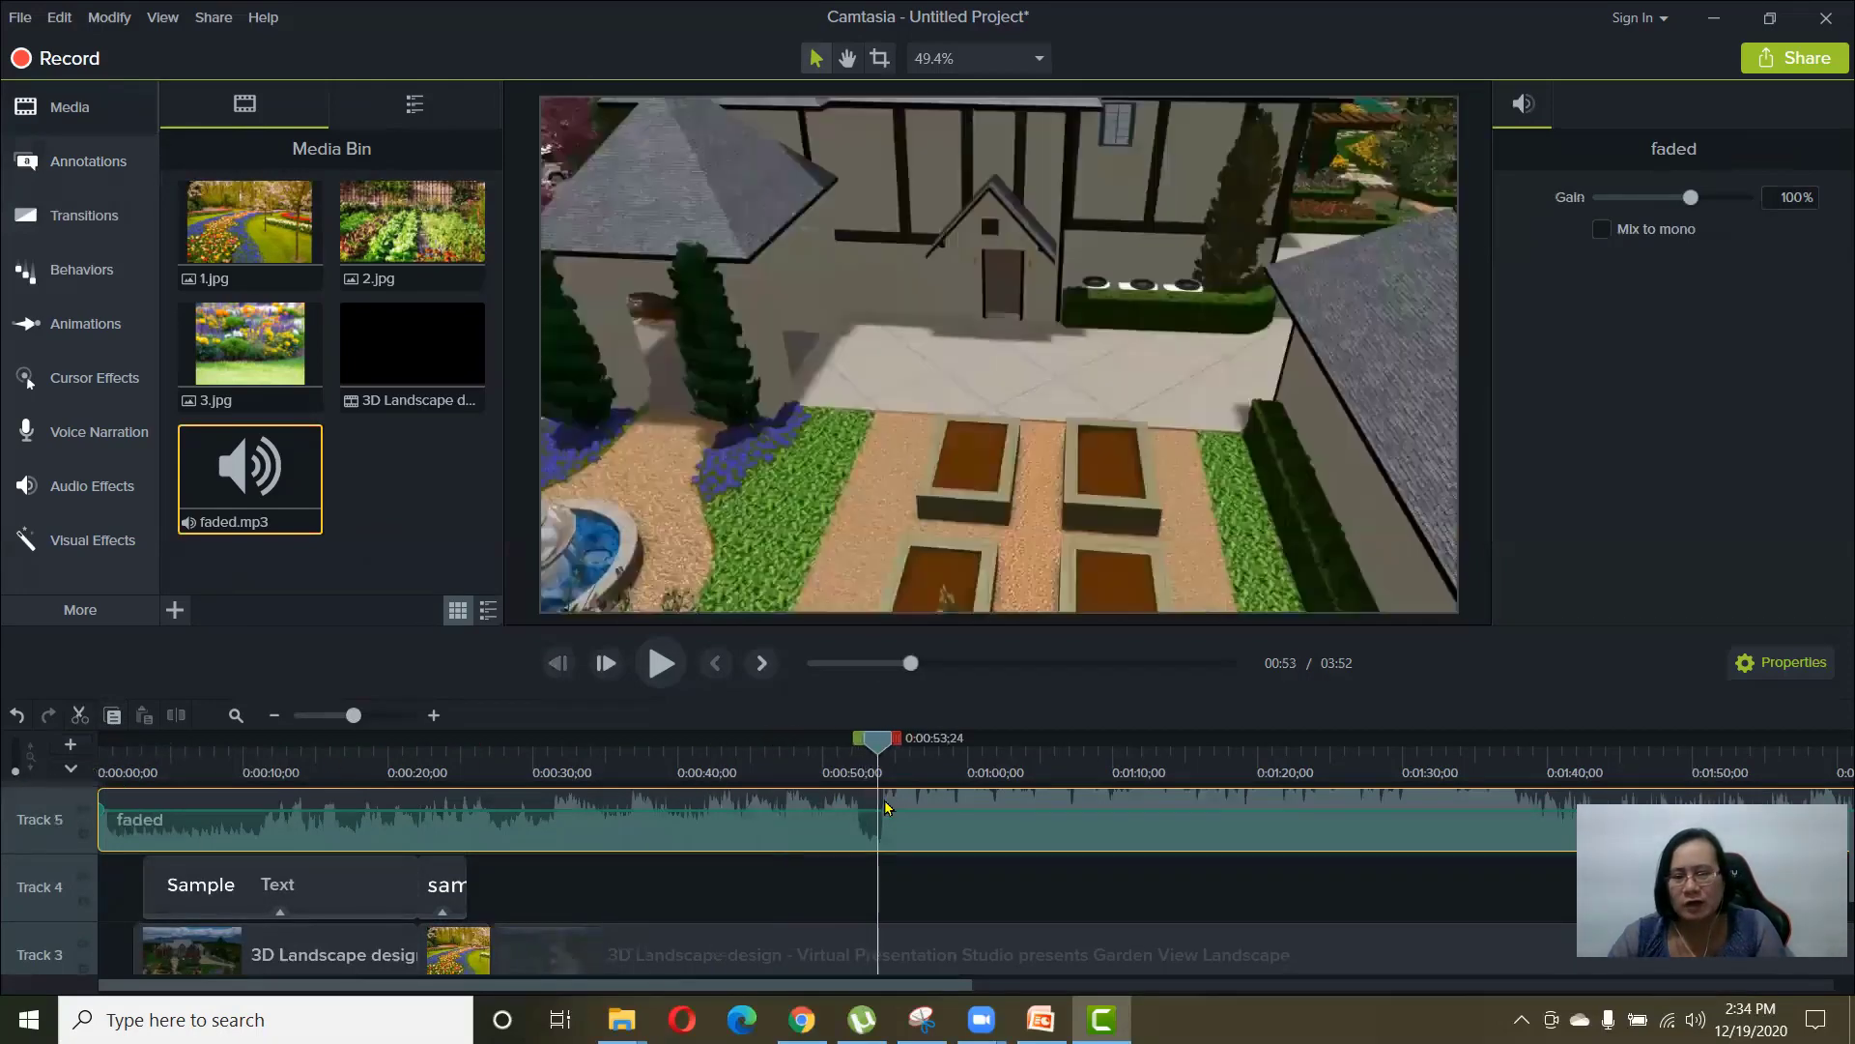
drag(801, 986, 942, 995)
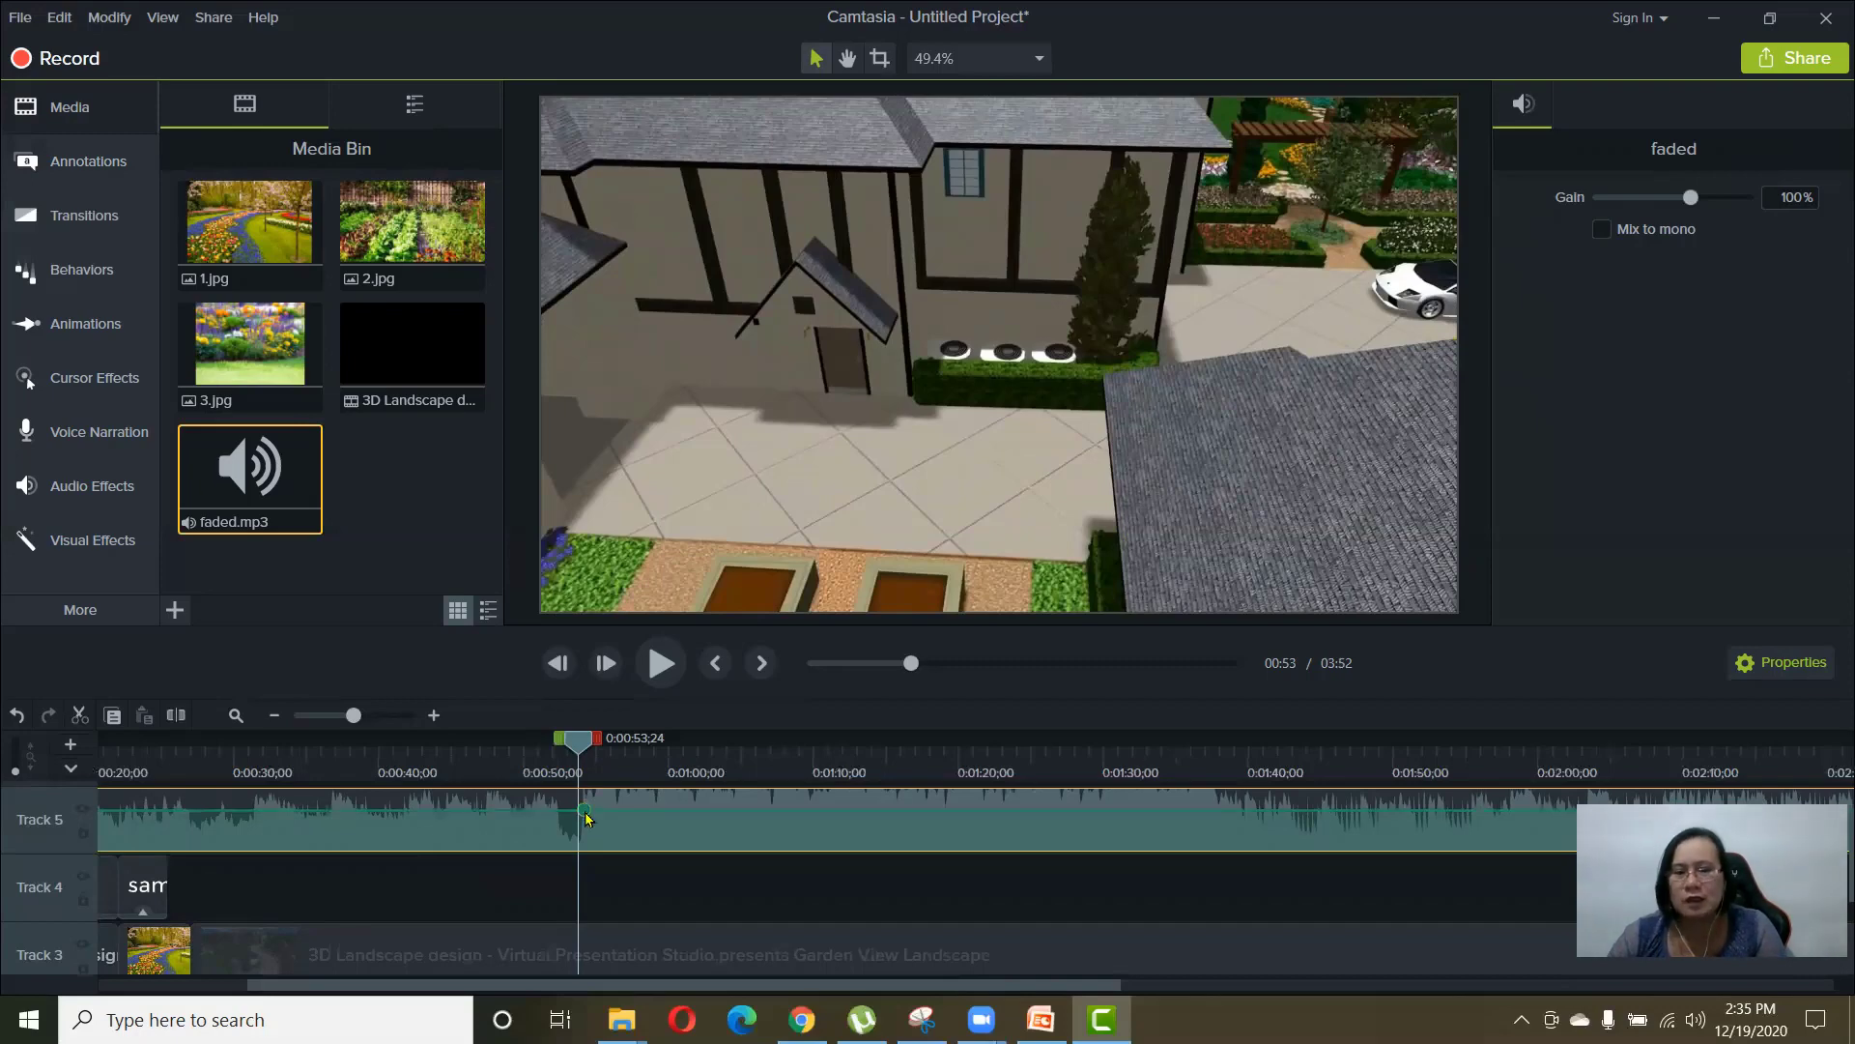
drag(579, 749, 545, 749)
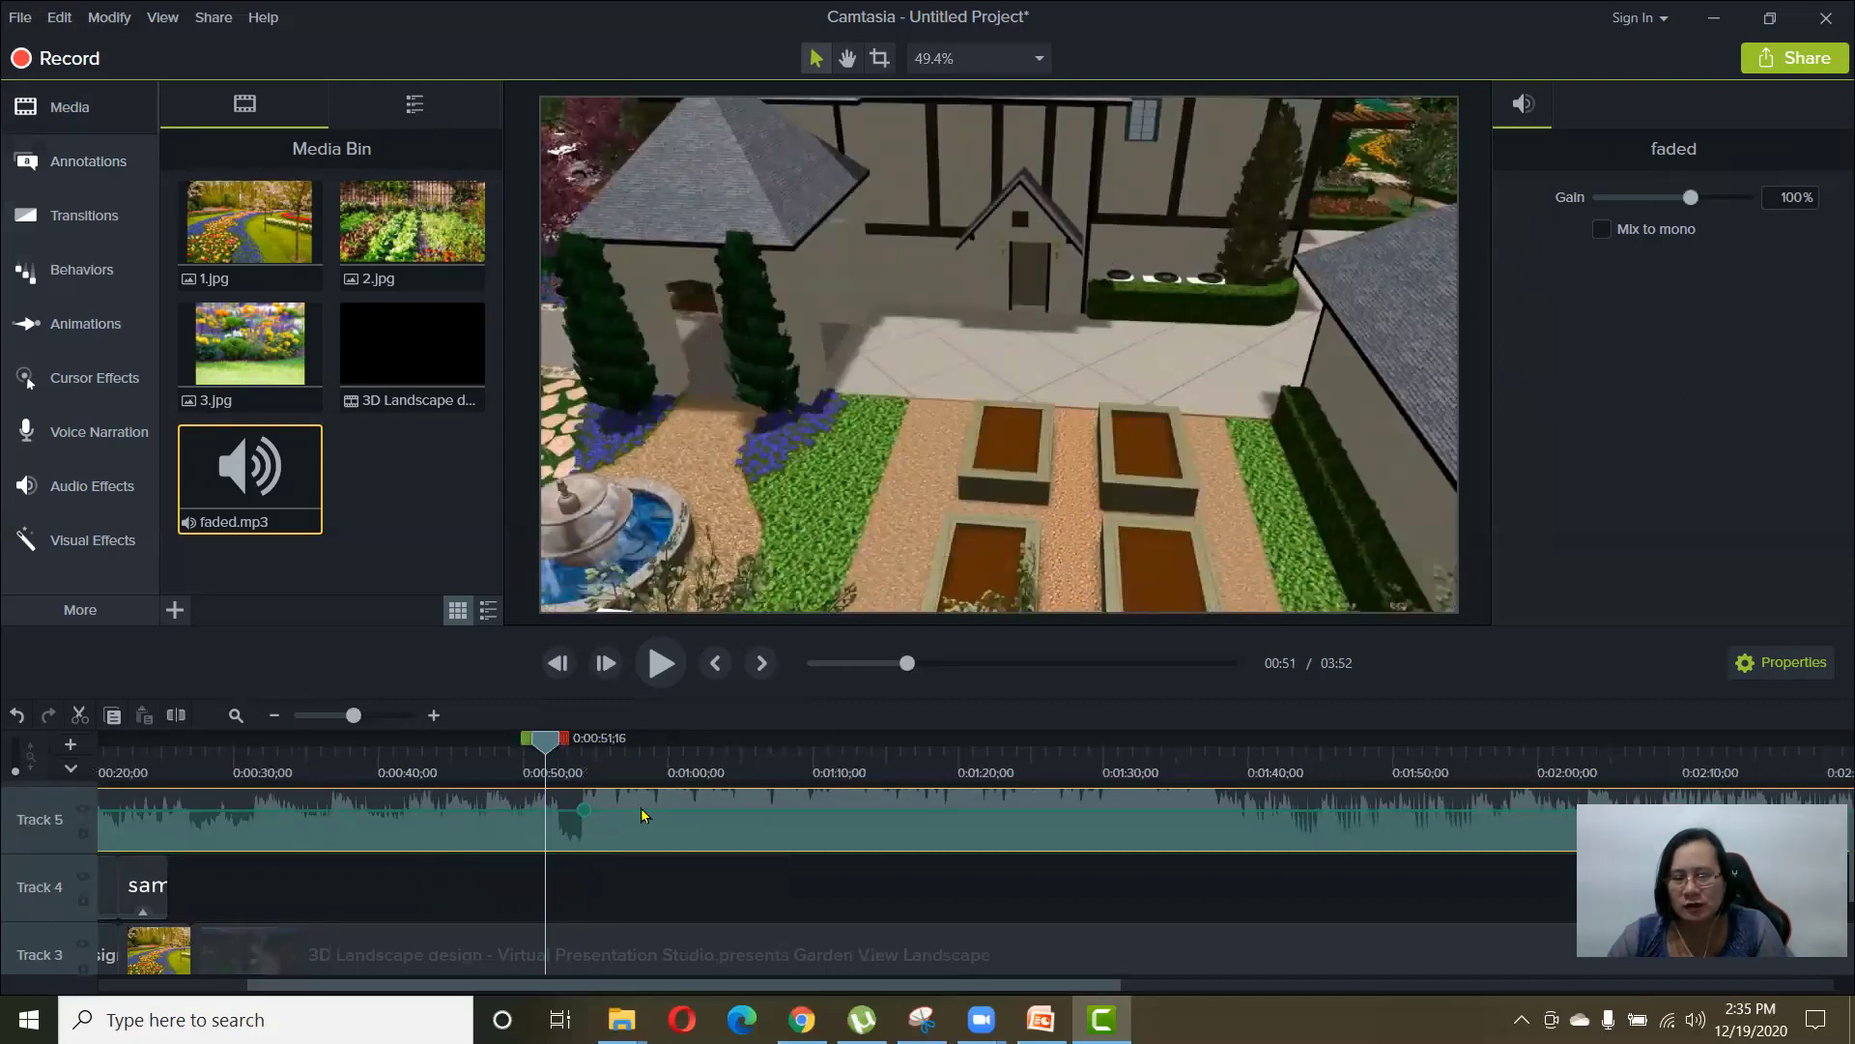
key(ctrl+Home)
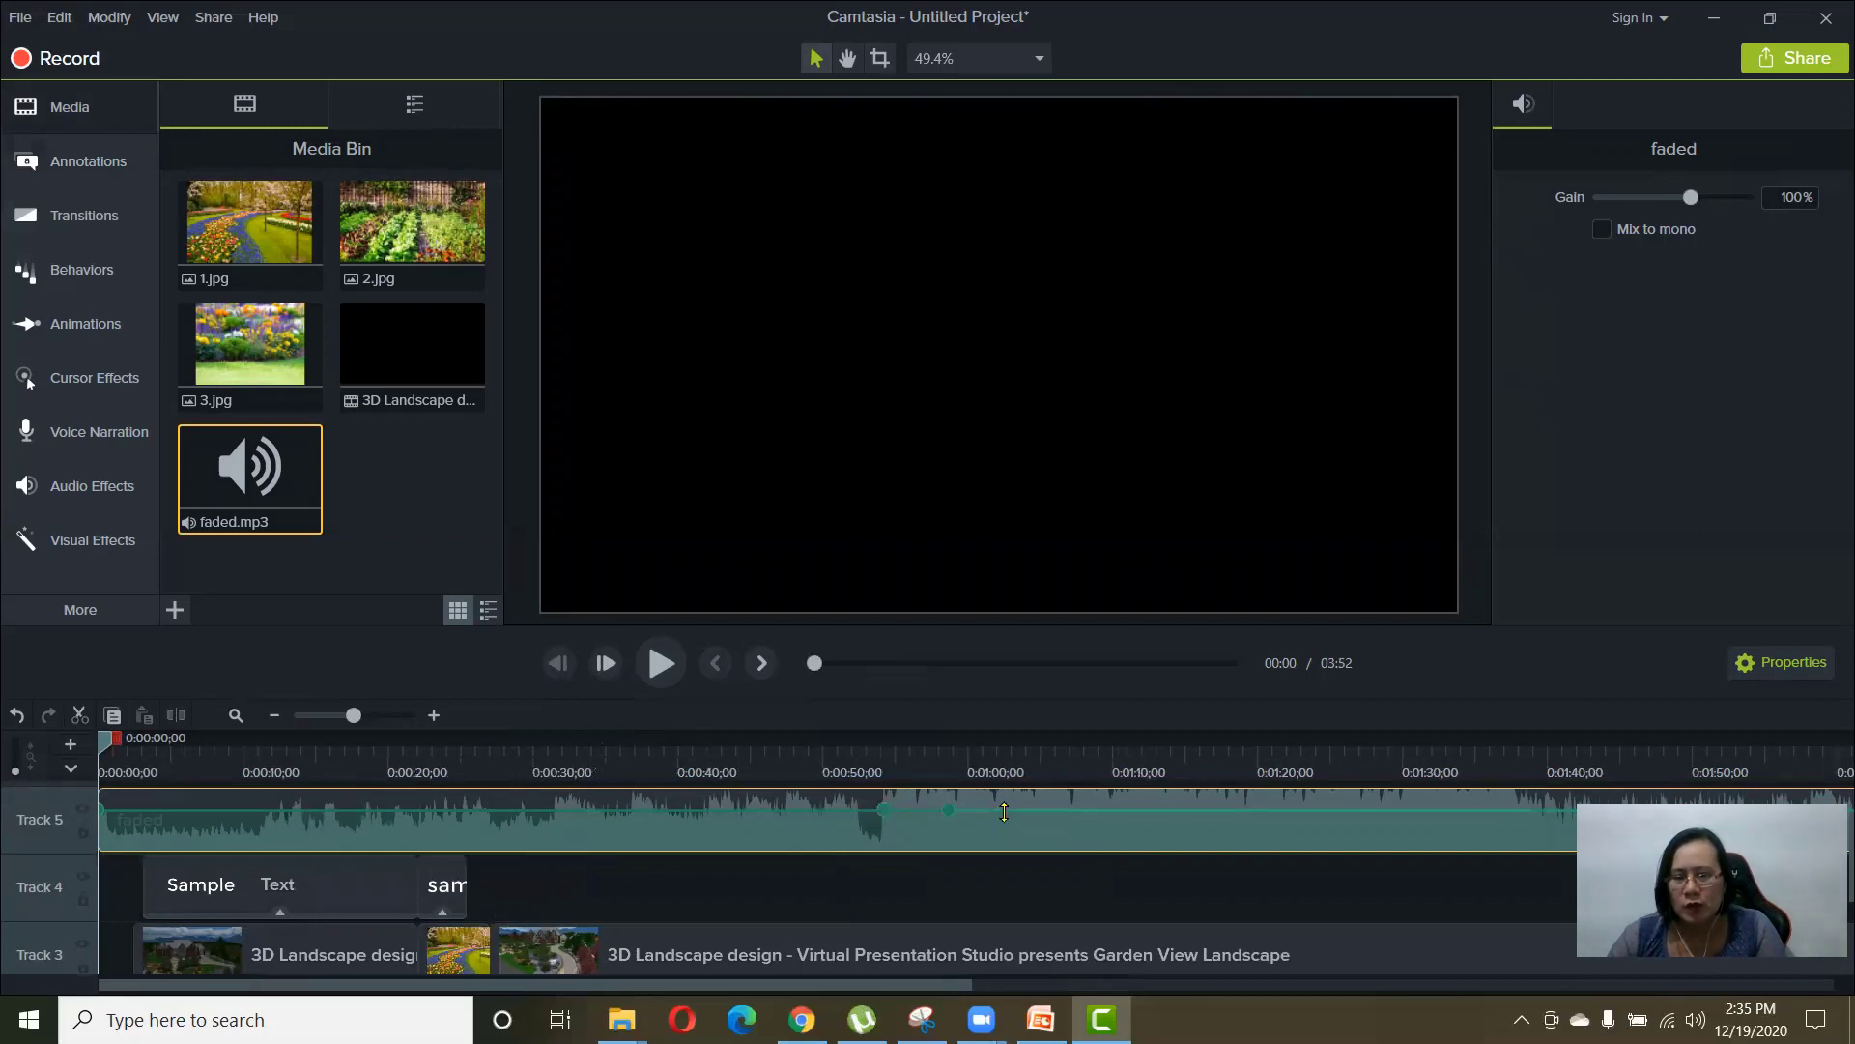
click(1016, 809)
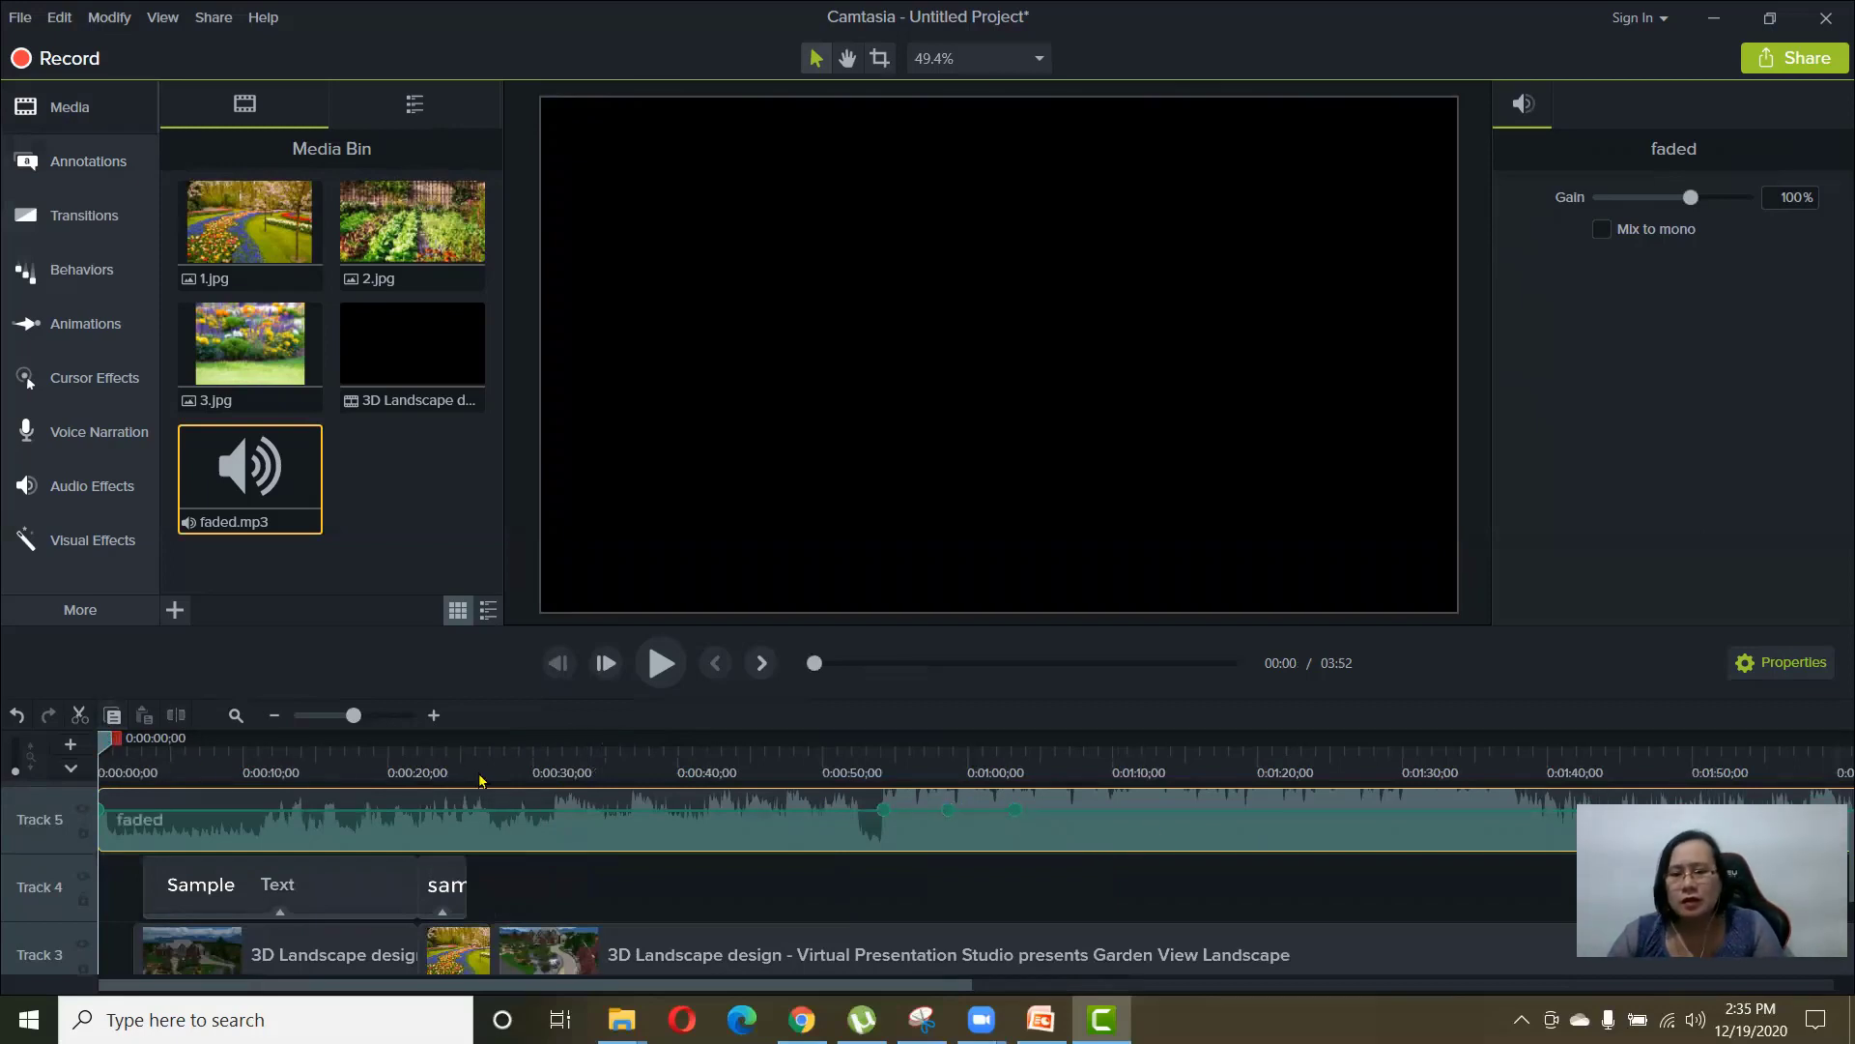
- Lower the second audio point slightly and the third almost to silence so the music fades down gradually
click(1017, 809)
click(948, 809)
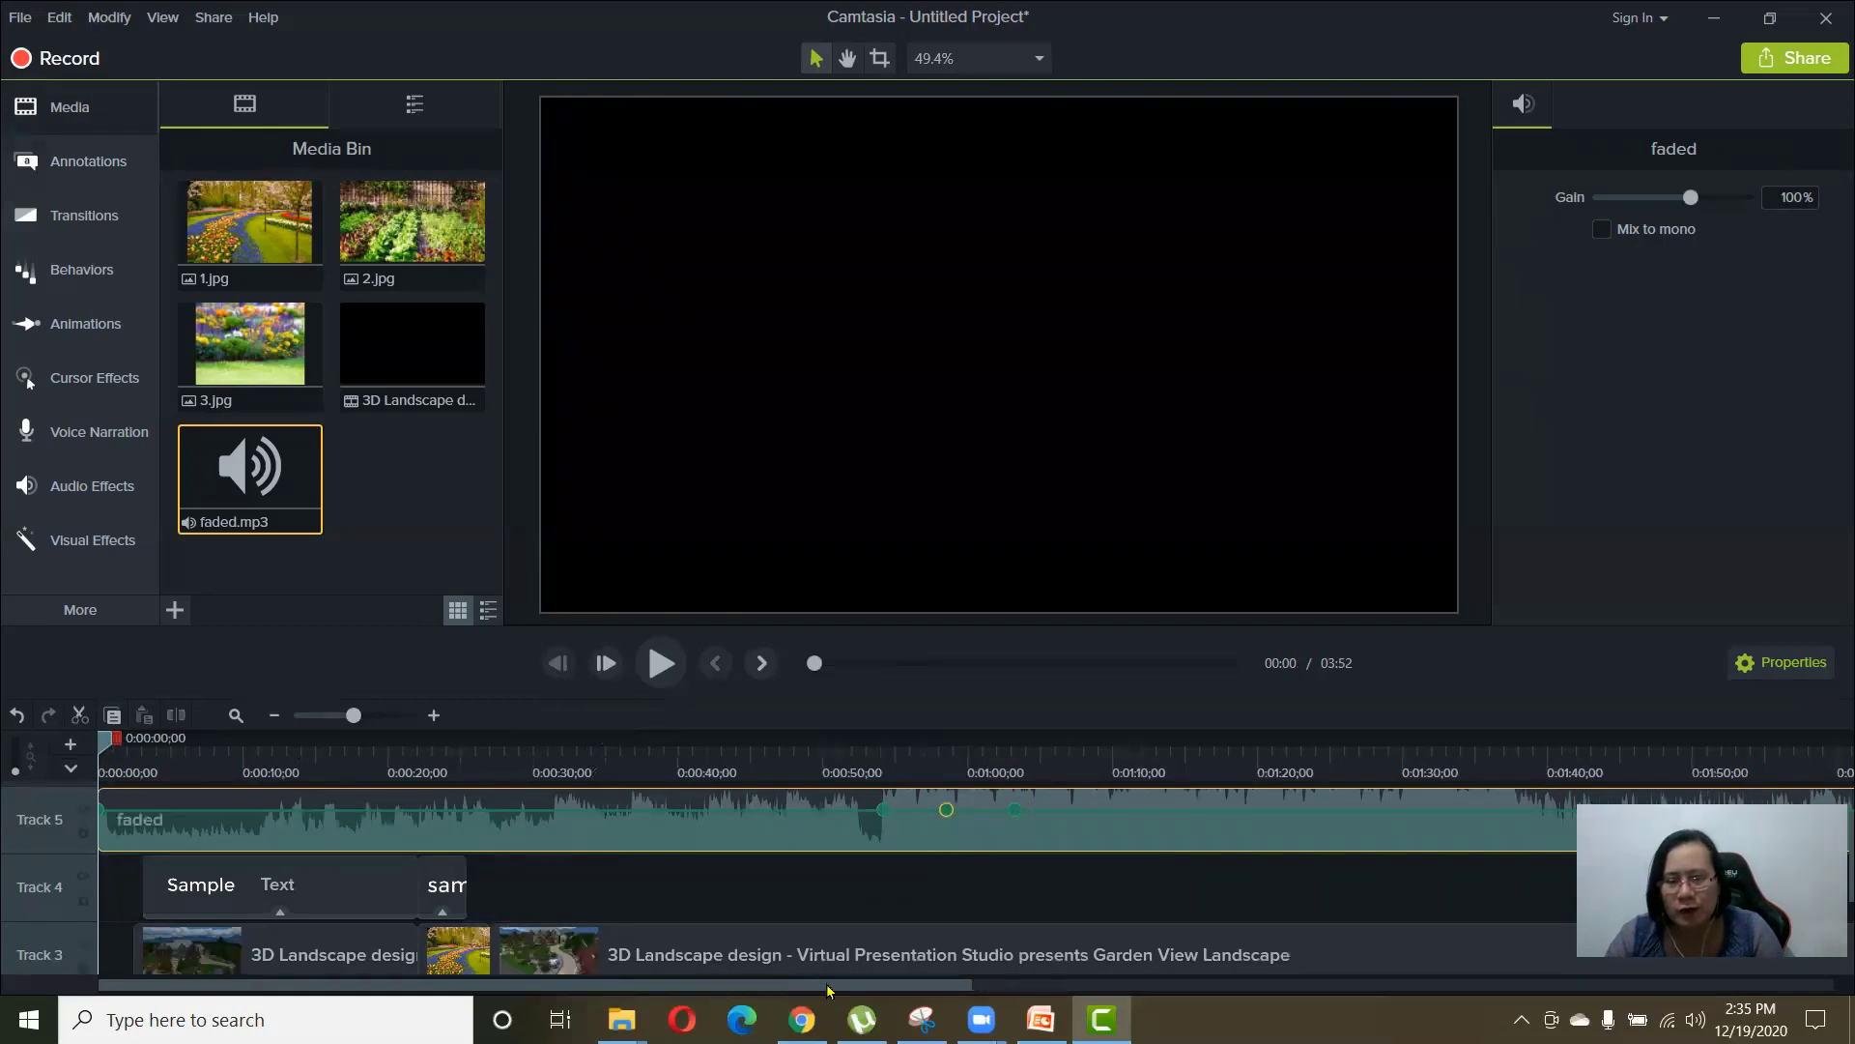
drag(828, 990, 970, 989)
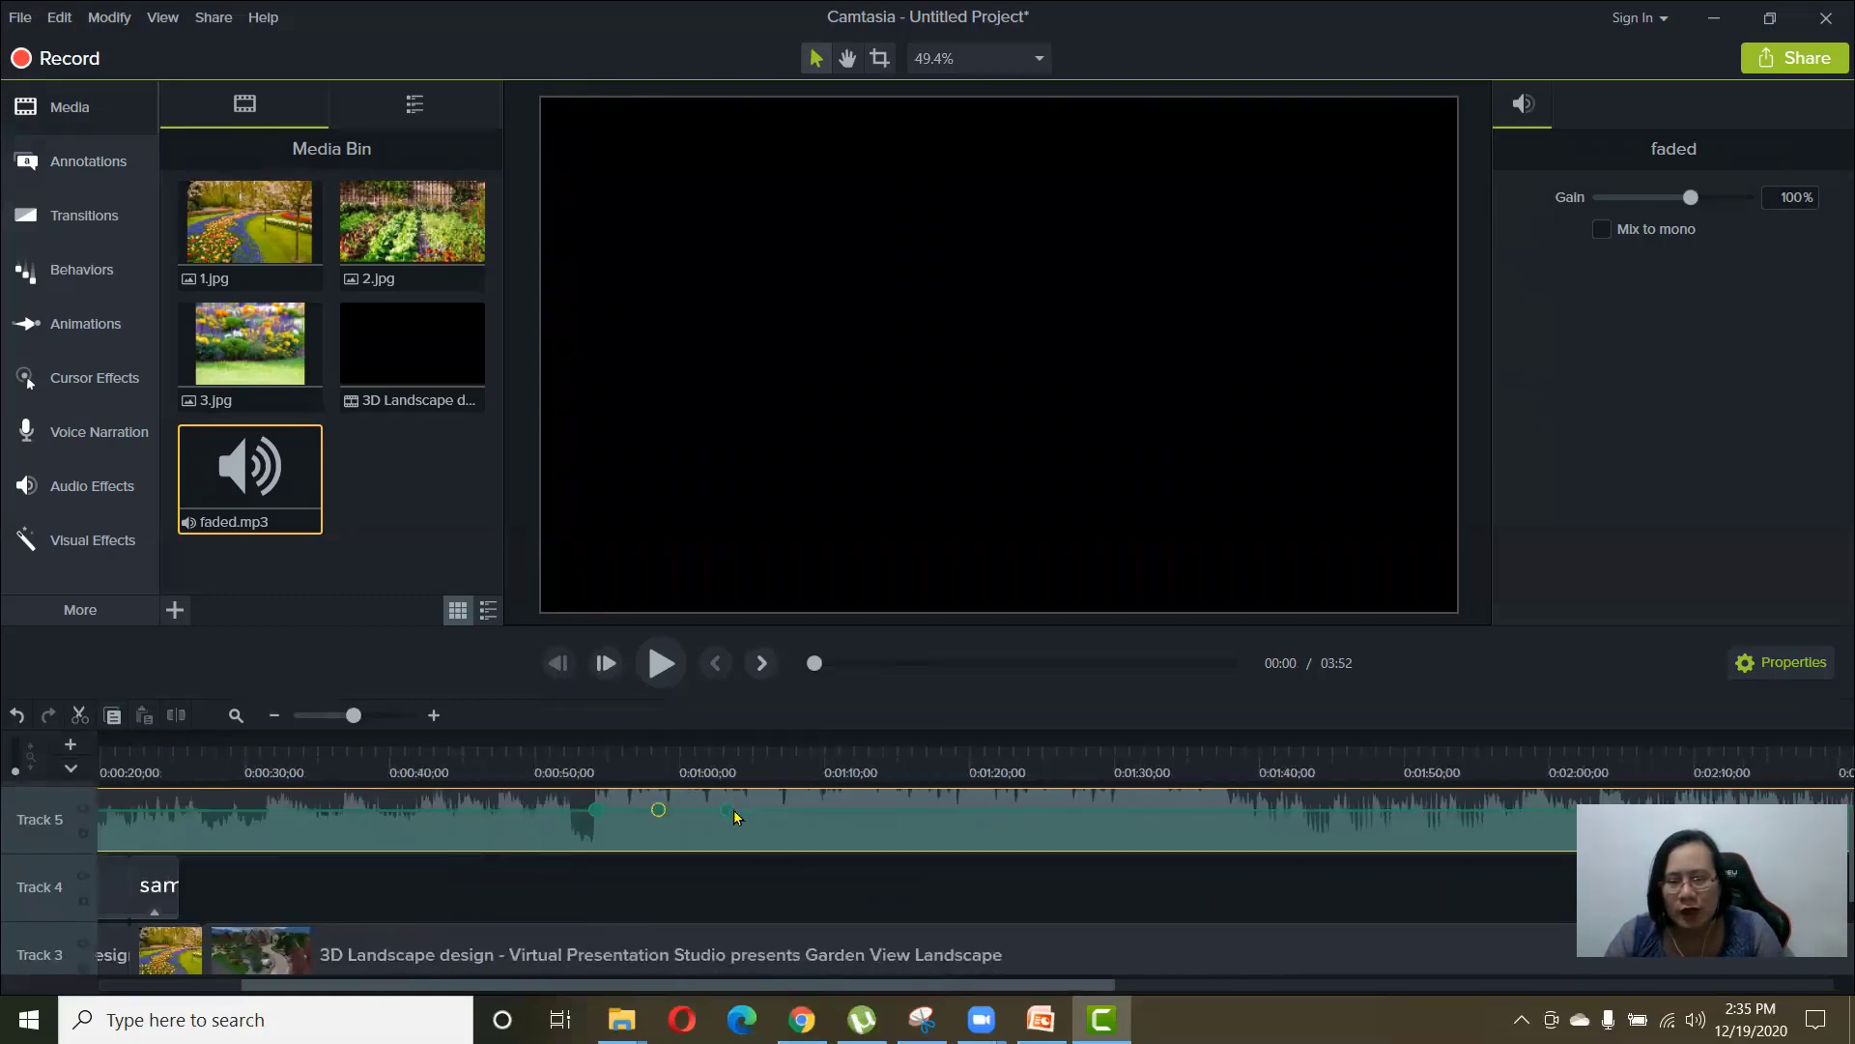
drag(732, 820, 658, 822)
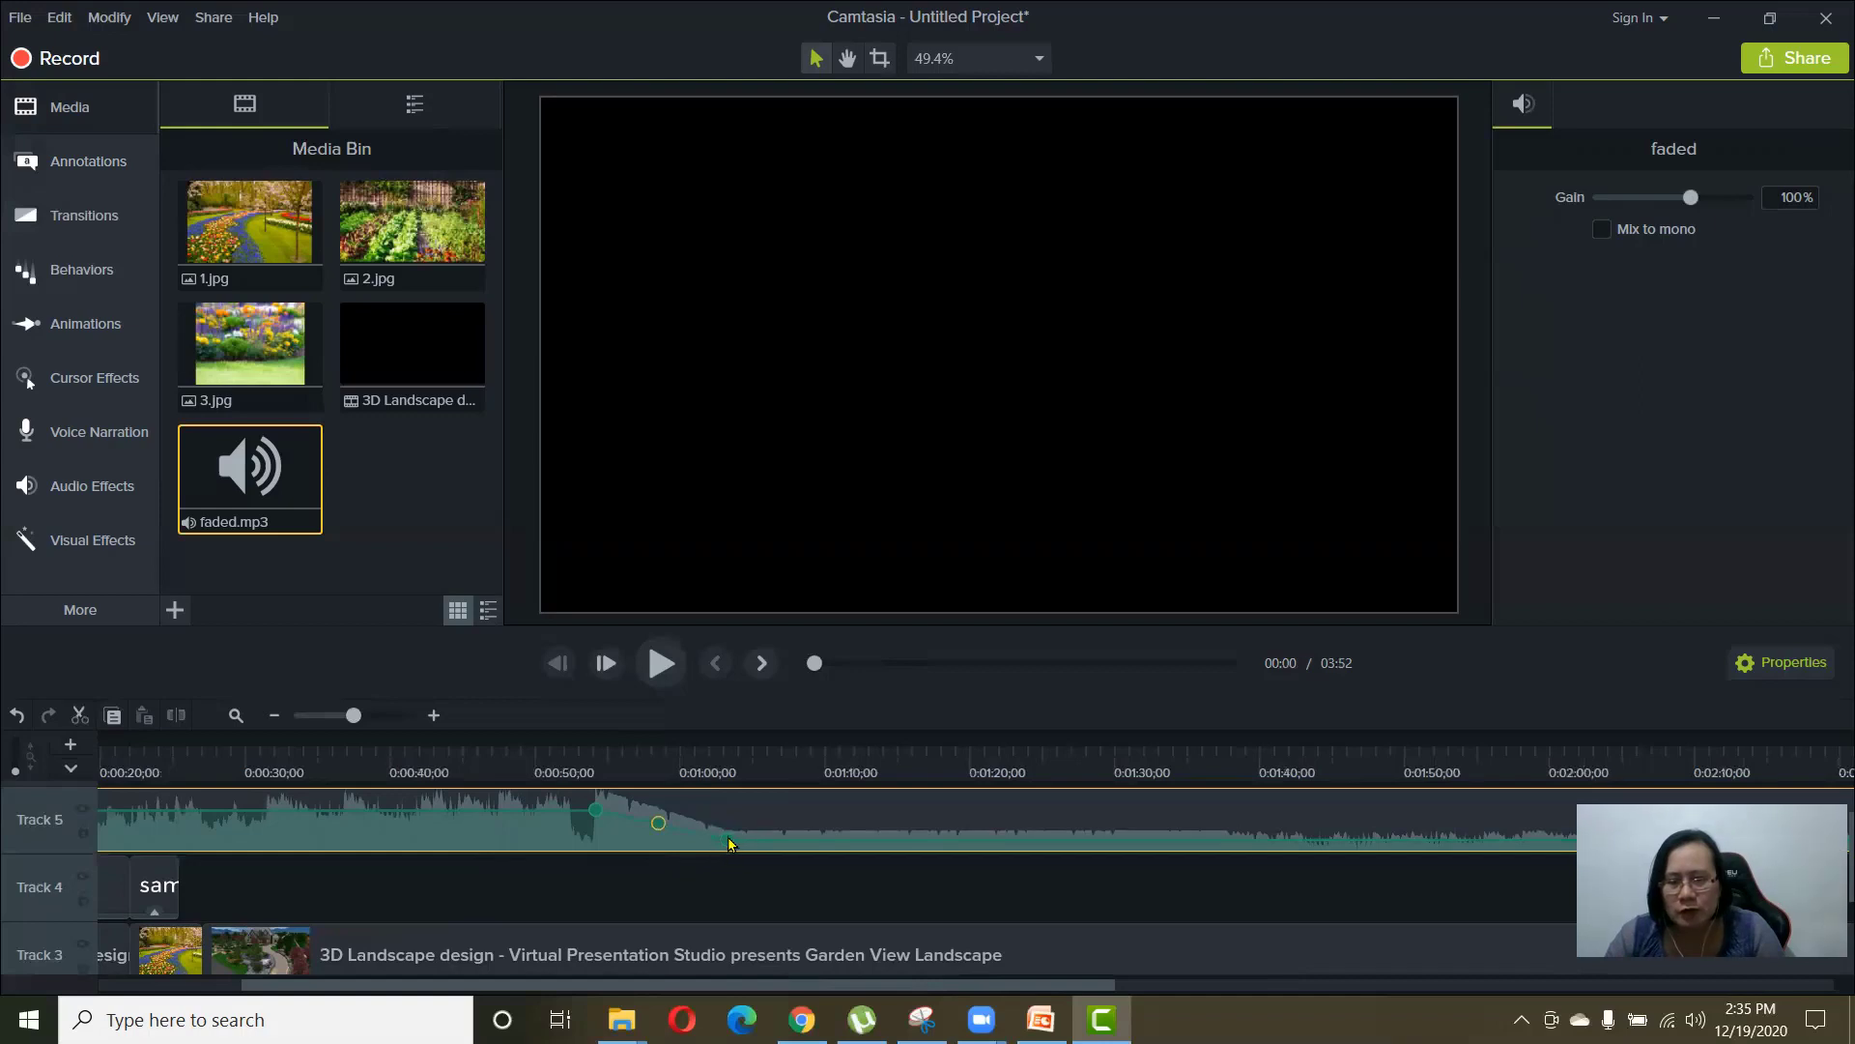
drag(732, 844, 727, 848)
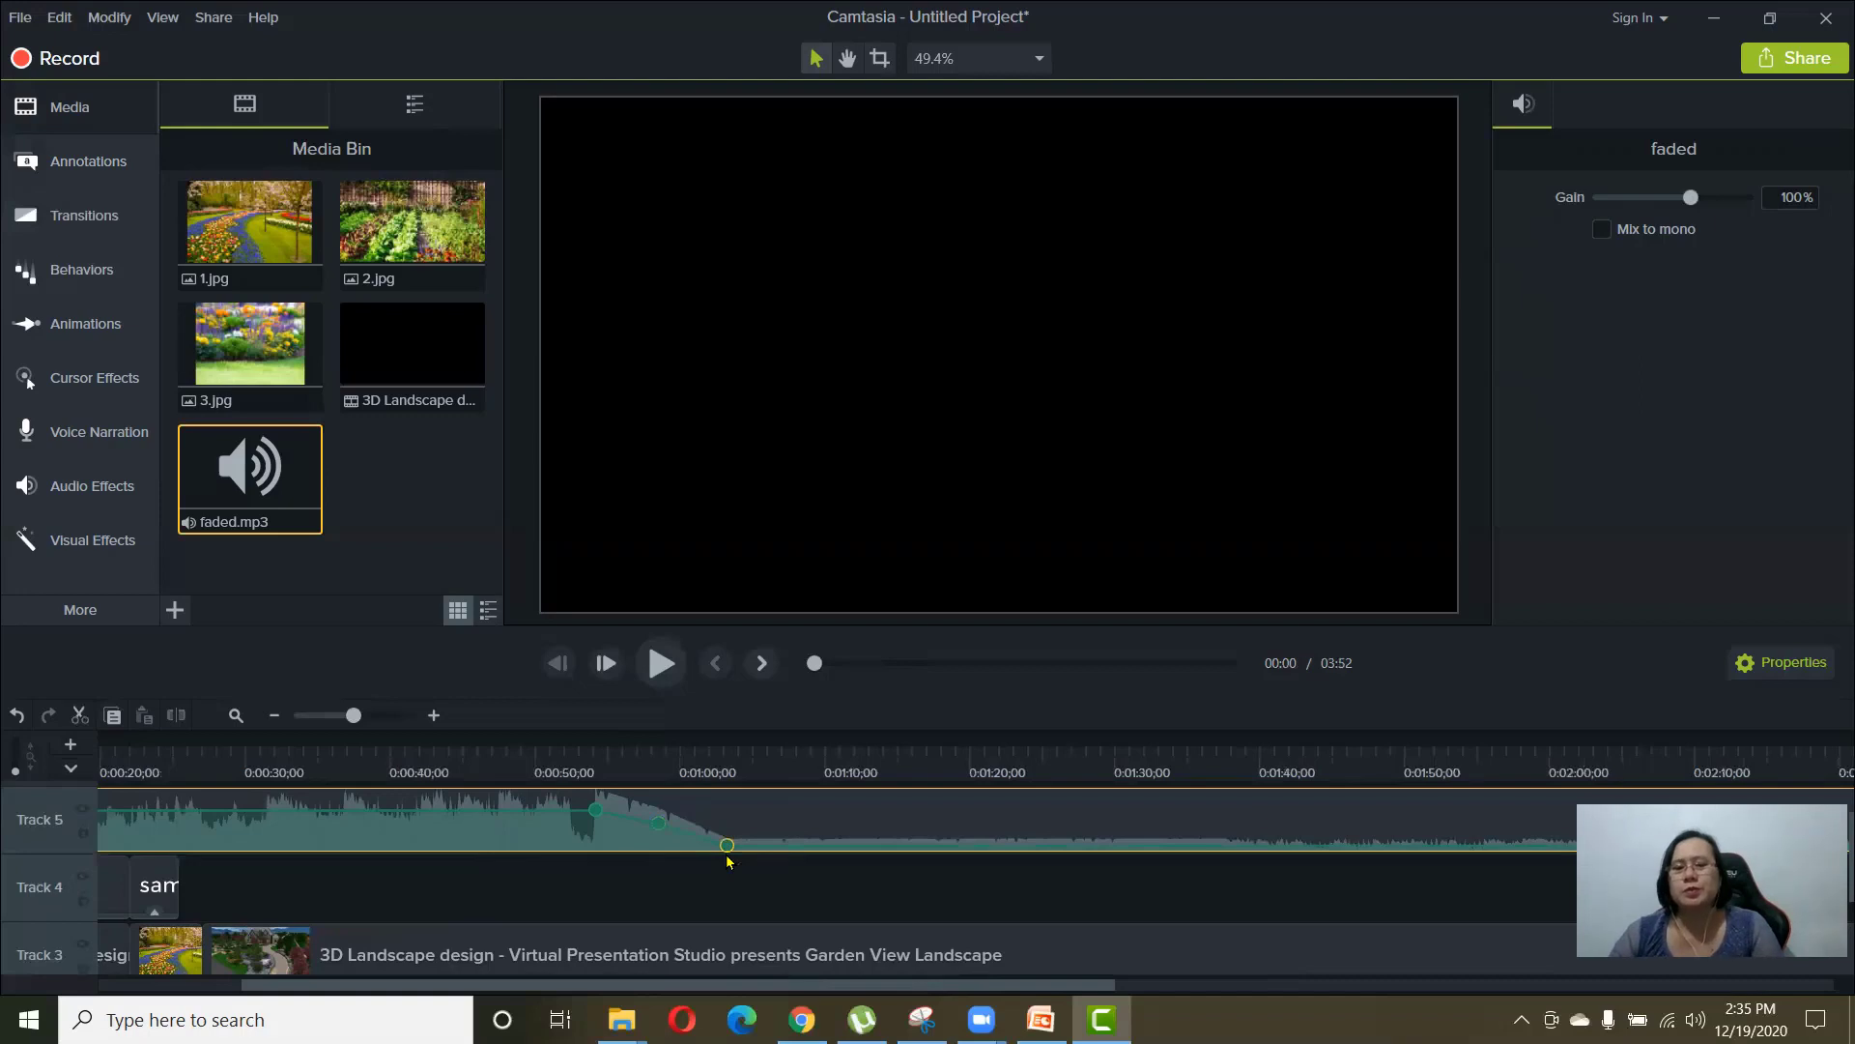
- Play the timeline from 0:00:55;28 to about 0:01:05 to check the music's volume fade
mouse_move(454, 993)
mouse_down()
mouse_move(370, 992)
mouse_move(488, 992)
mouse_up()
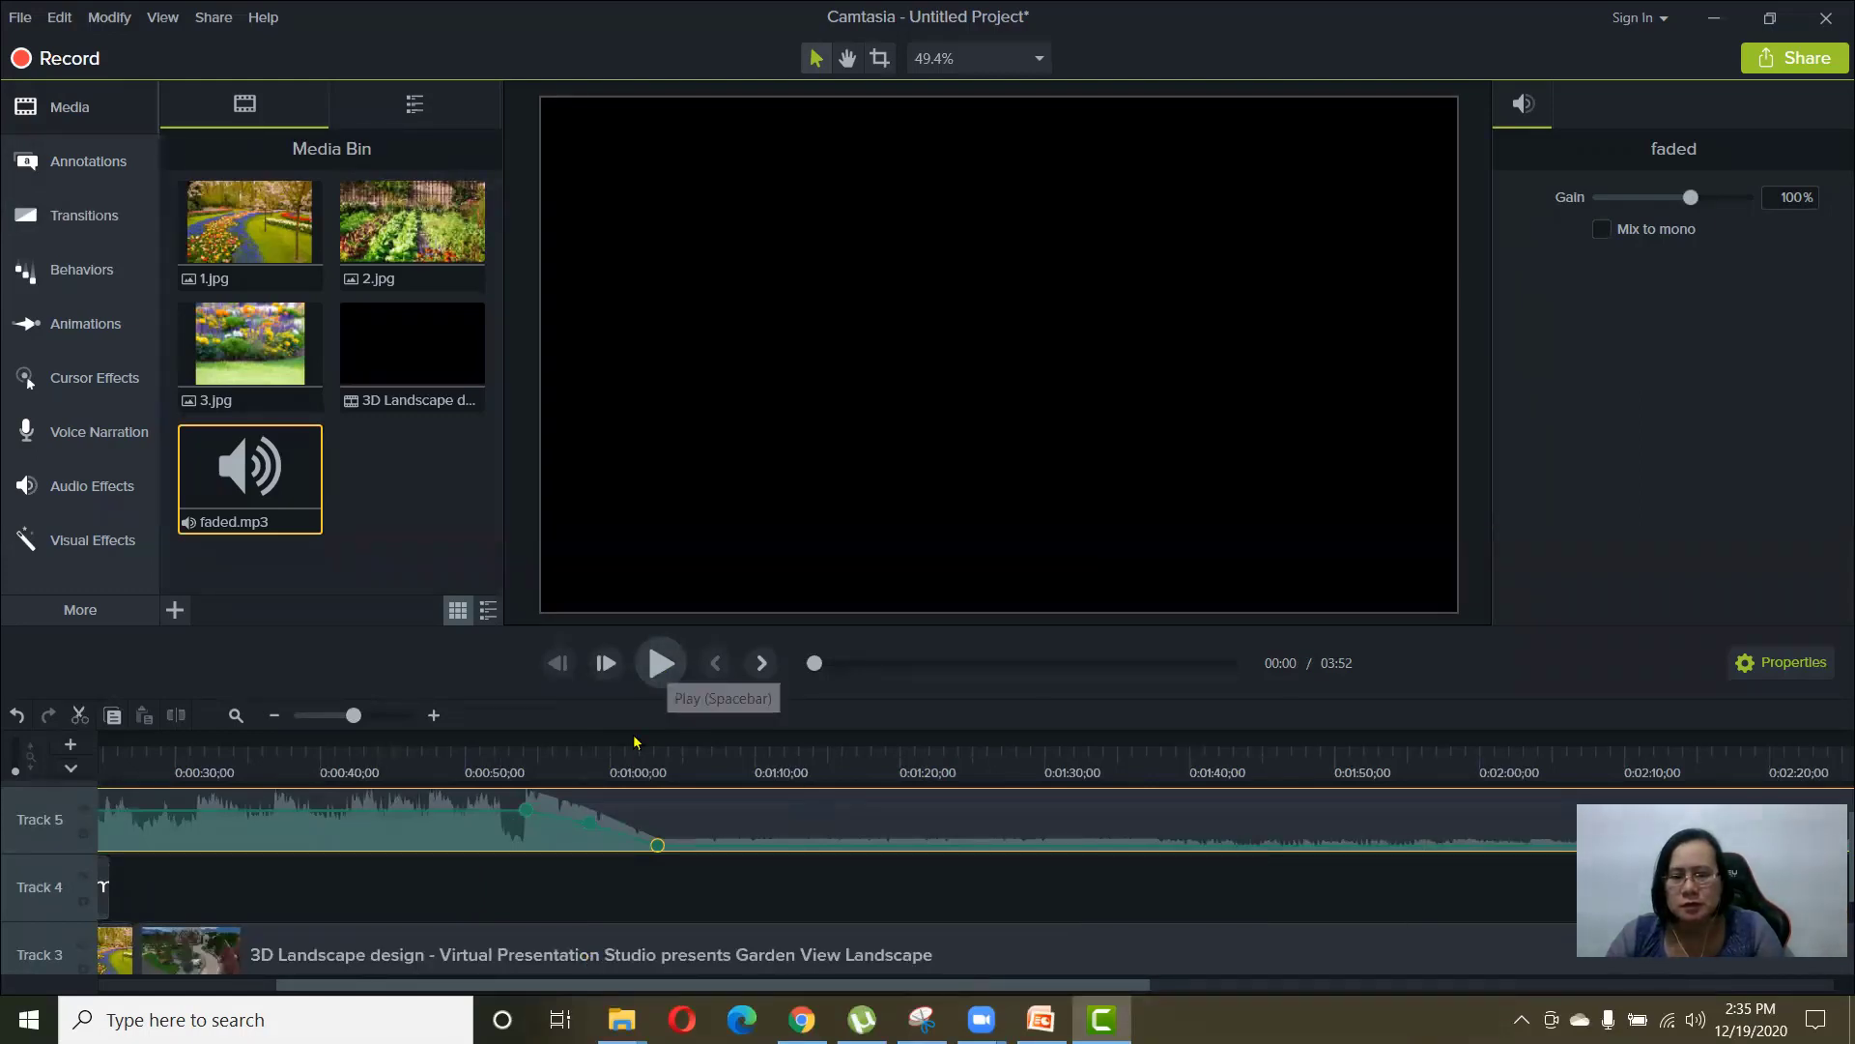
click(554, 764)
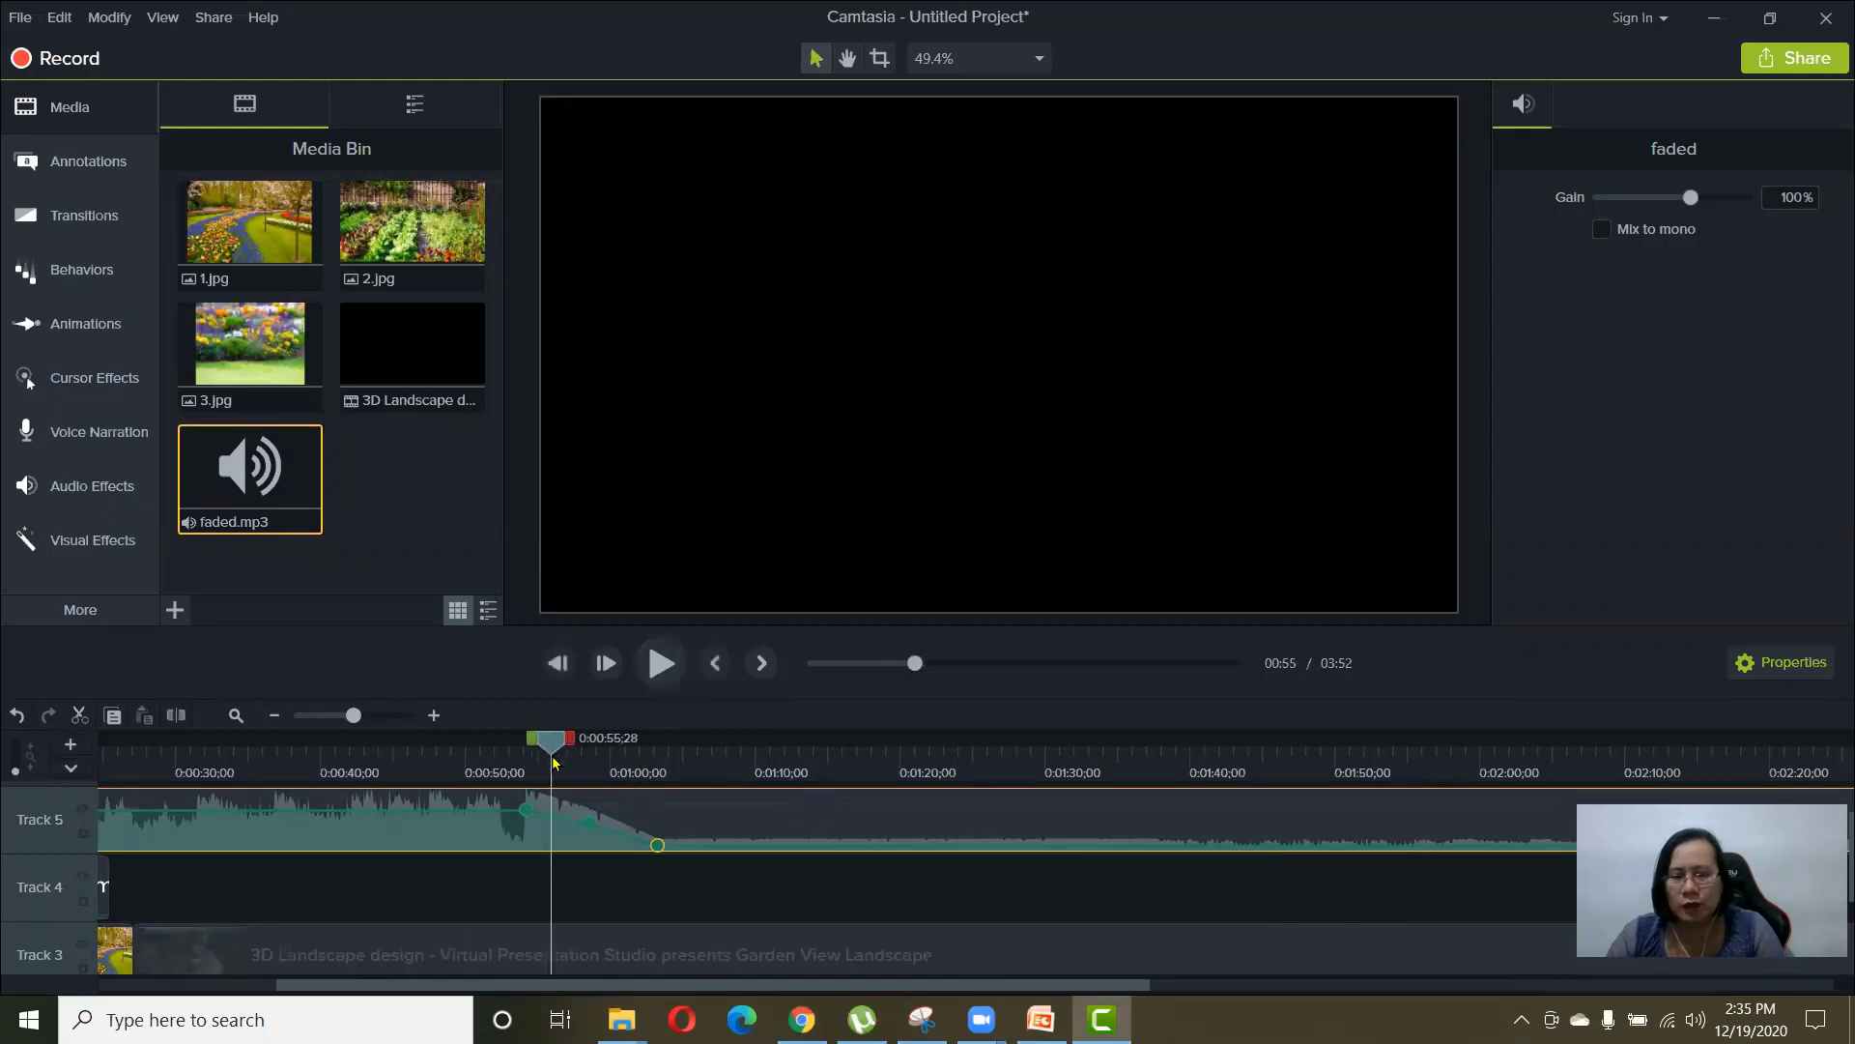
click(658, 668)
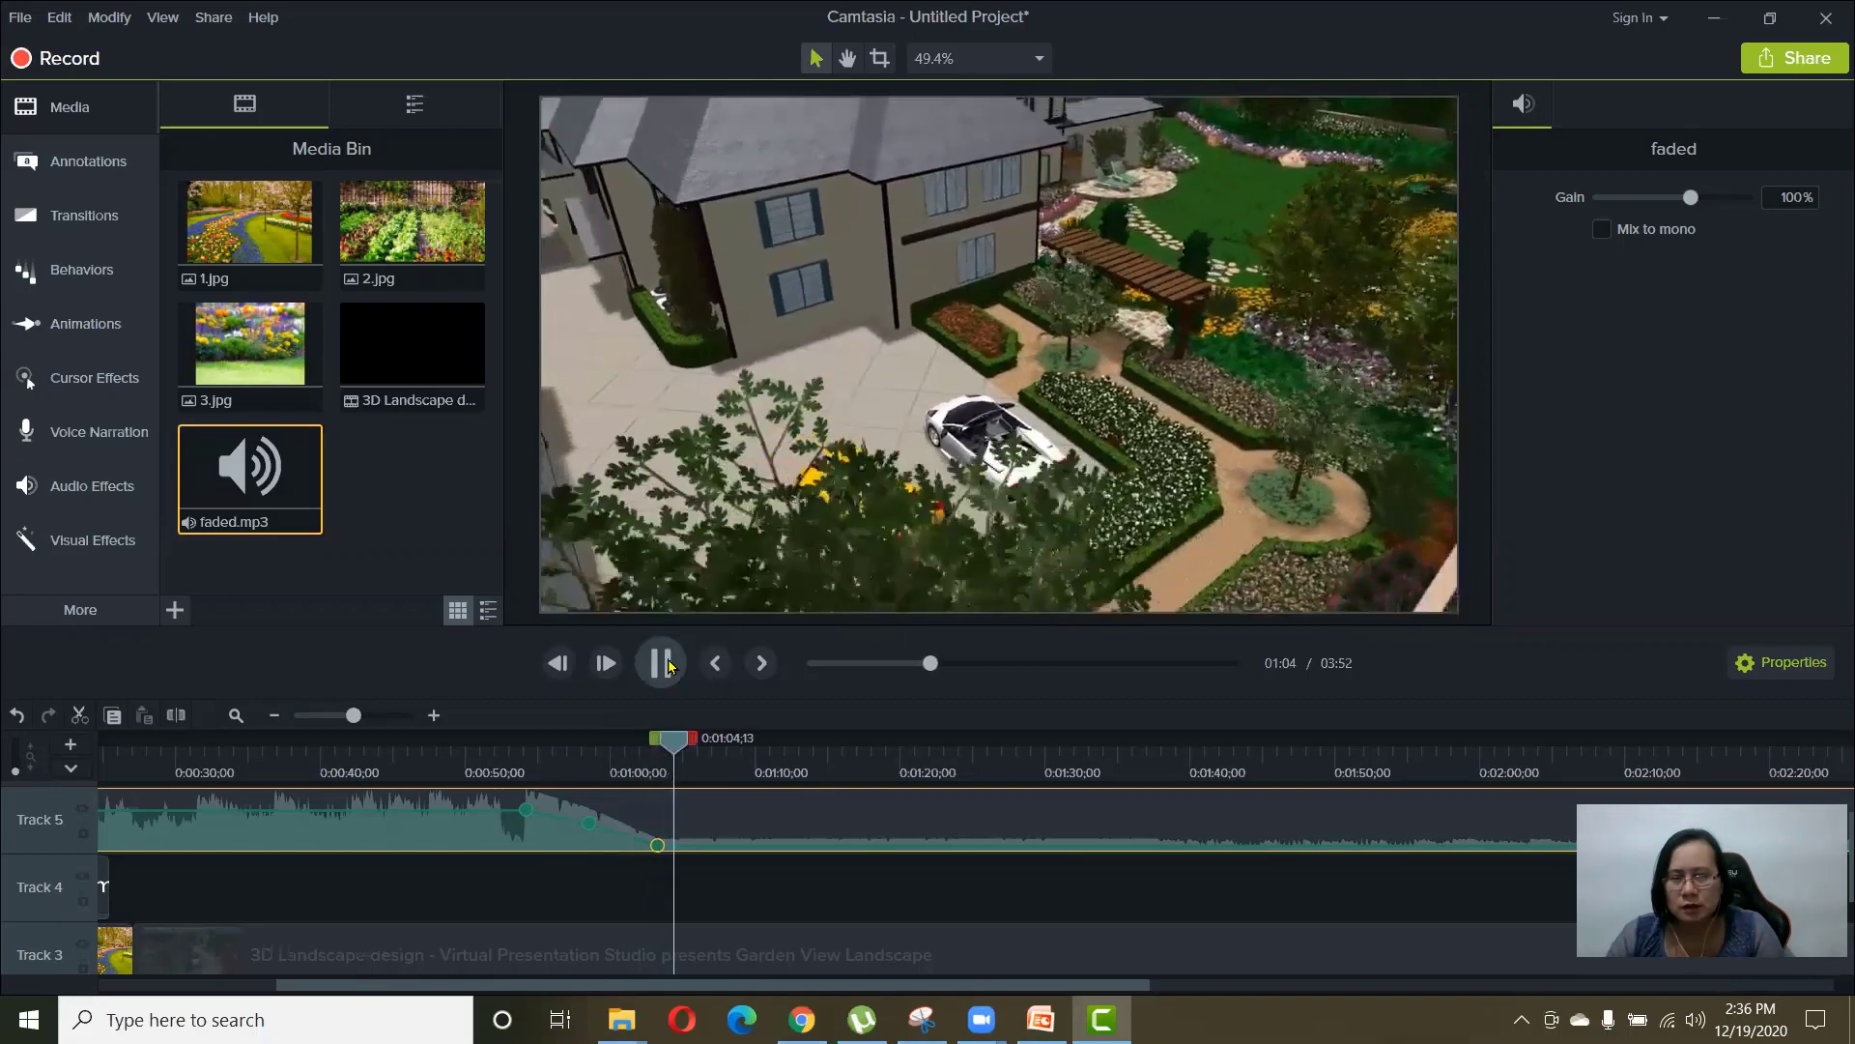
click(663, 663)
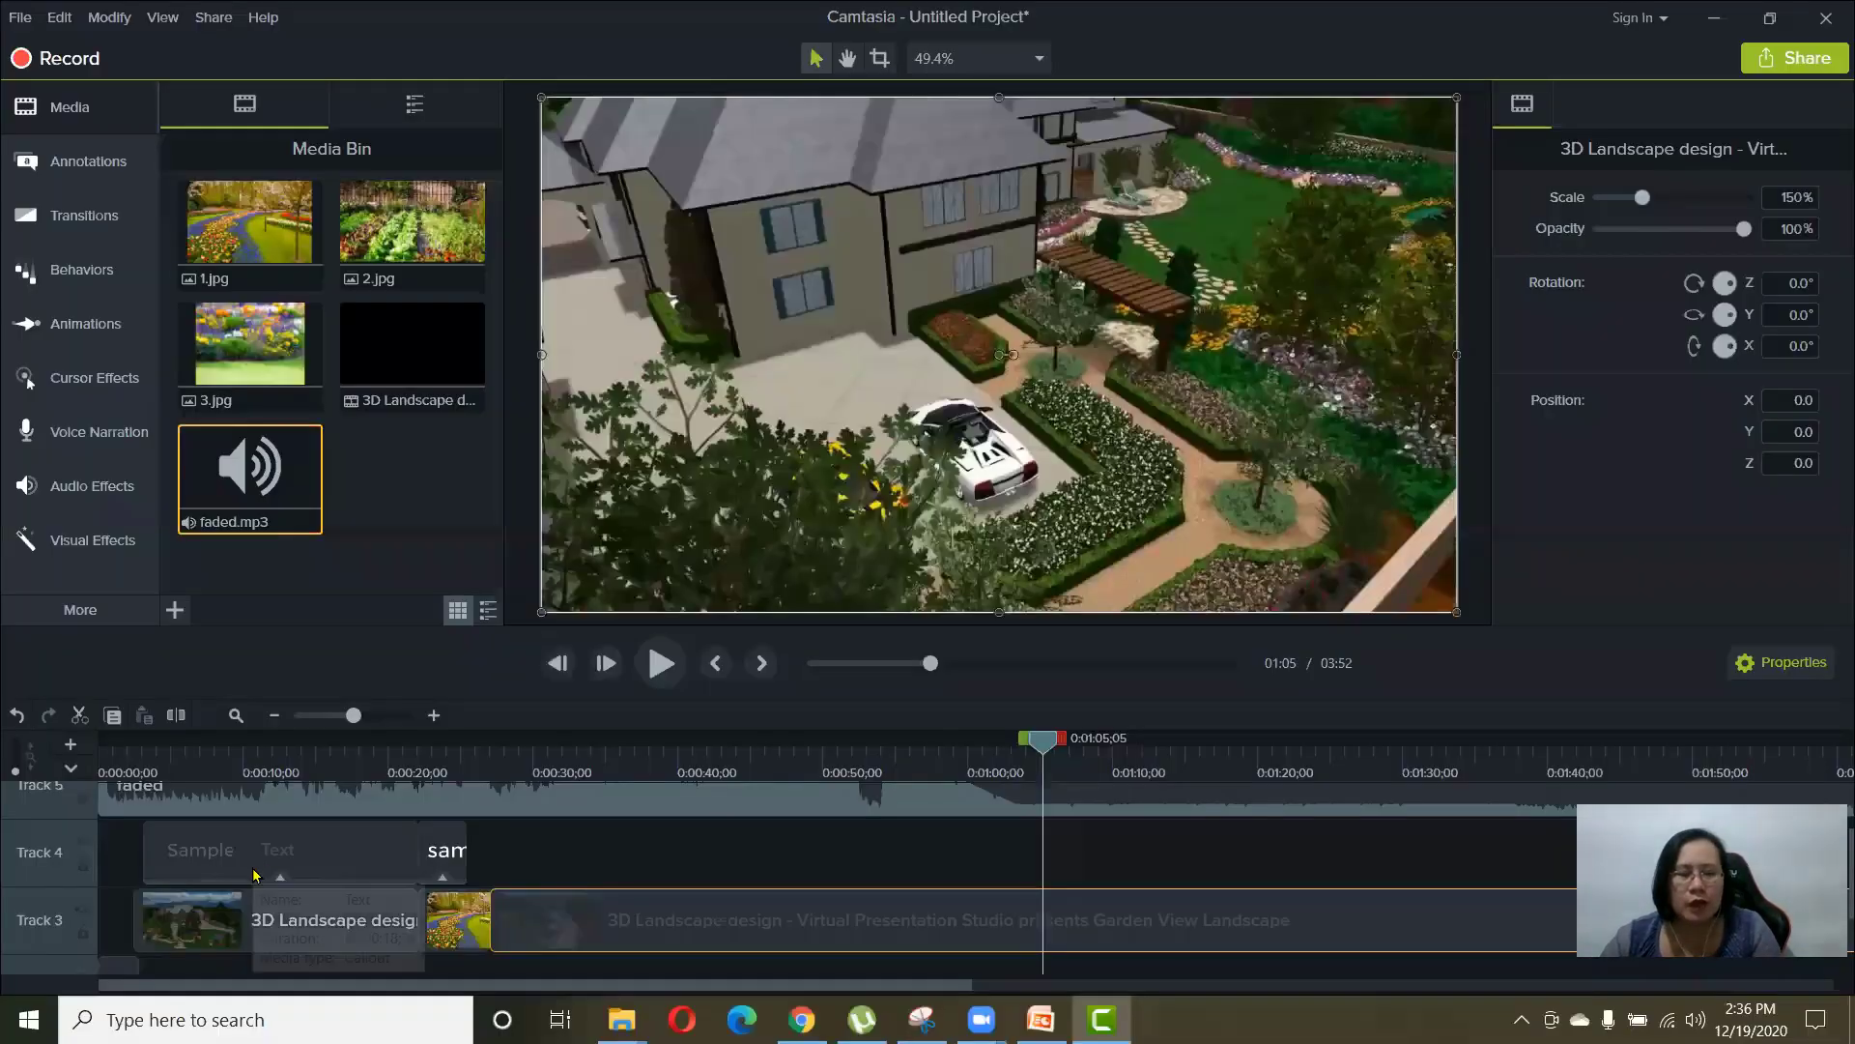
scroll(276, 873, up, 2)
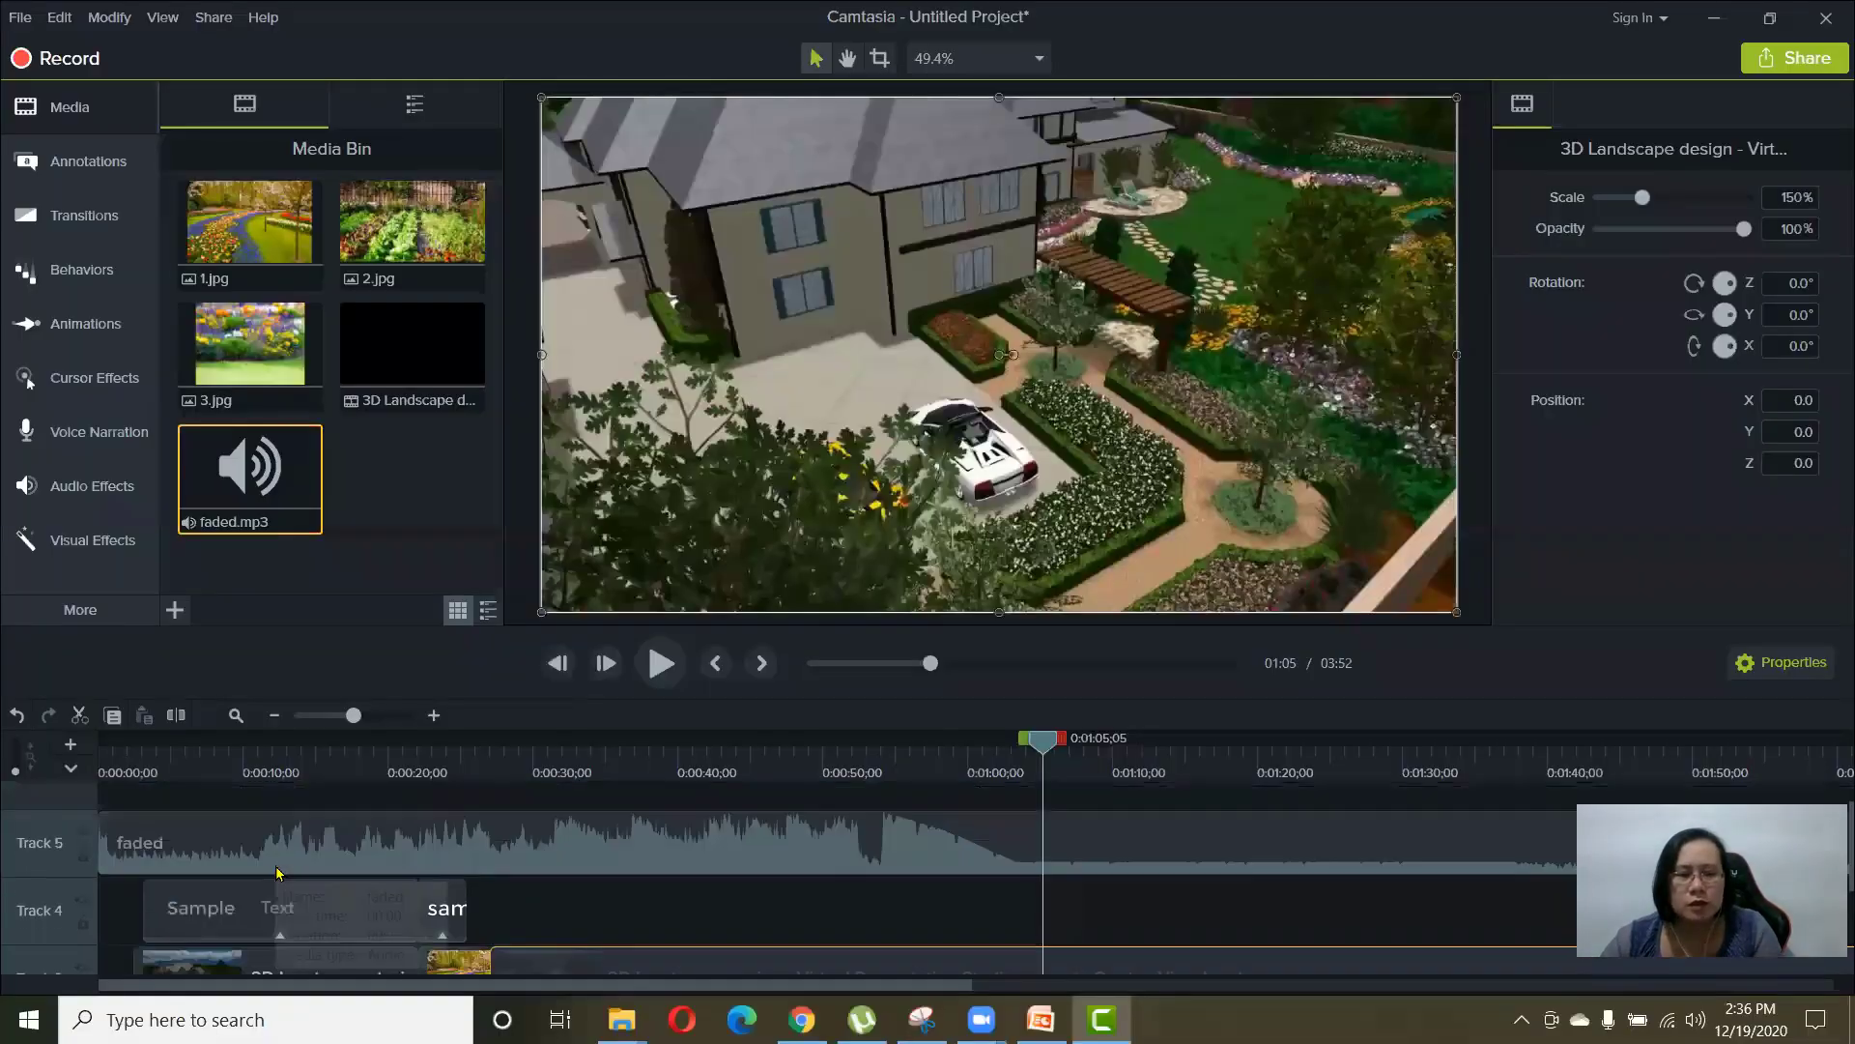
scroll(276, 873, up, 1)
scroll(510, 882, down, 2)
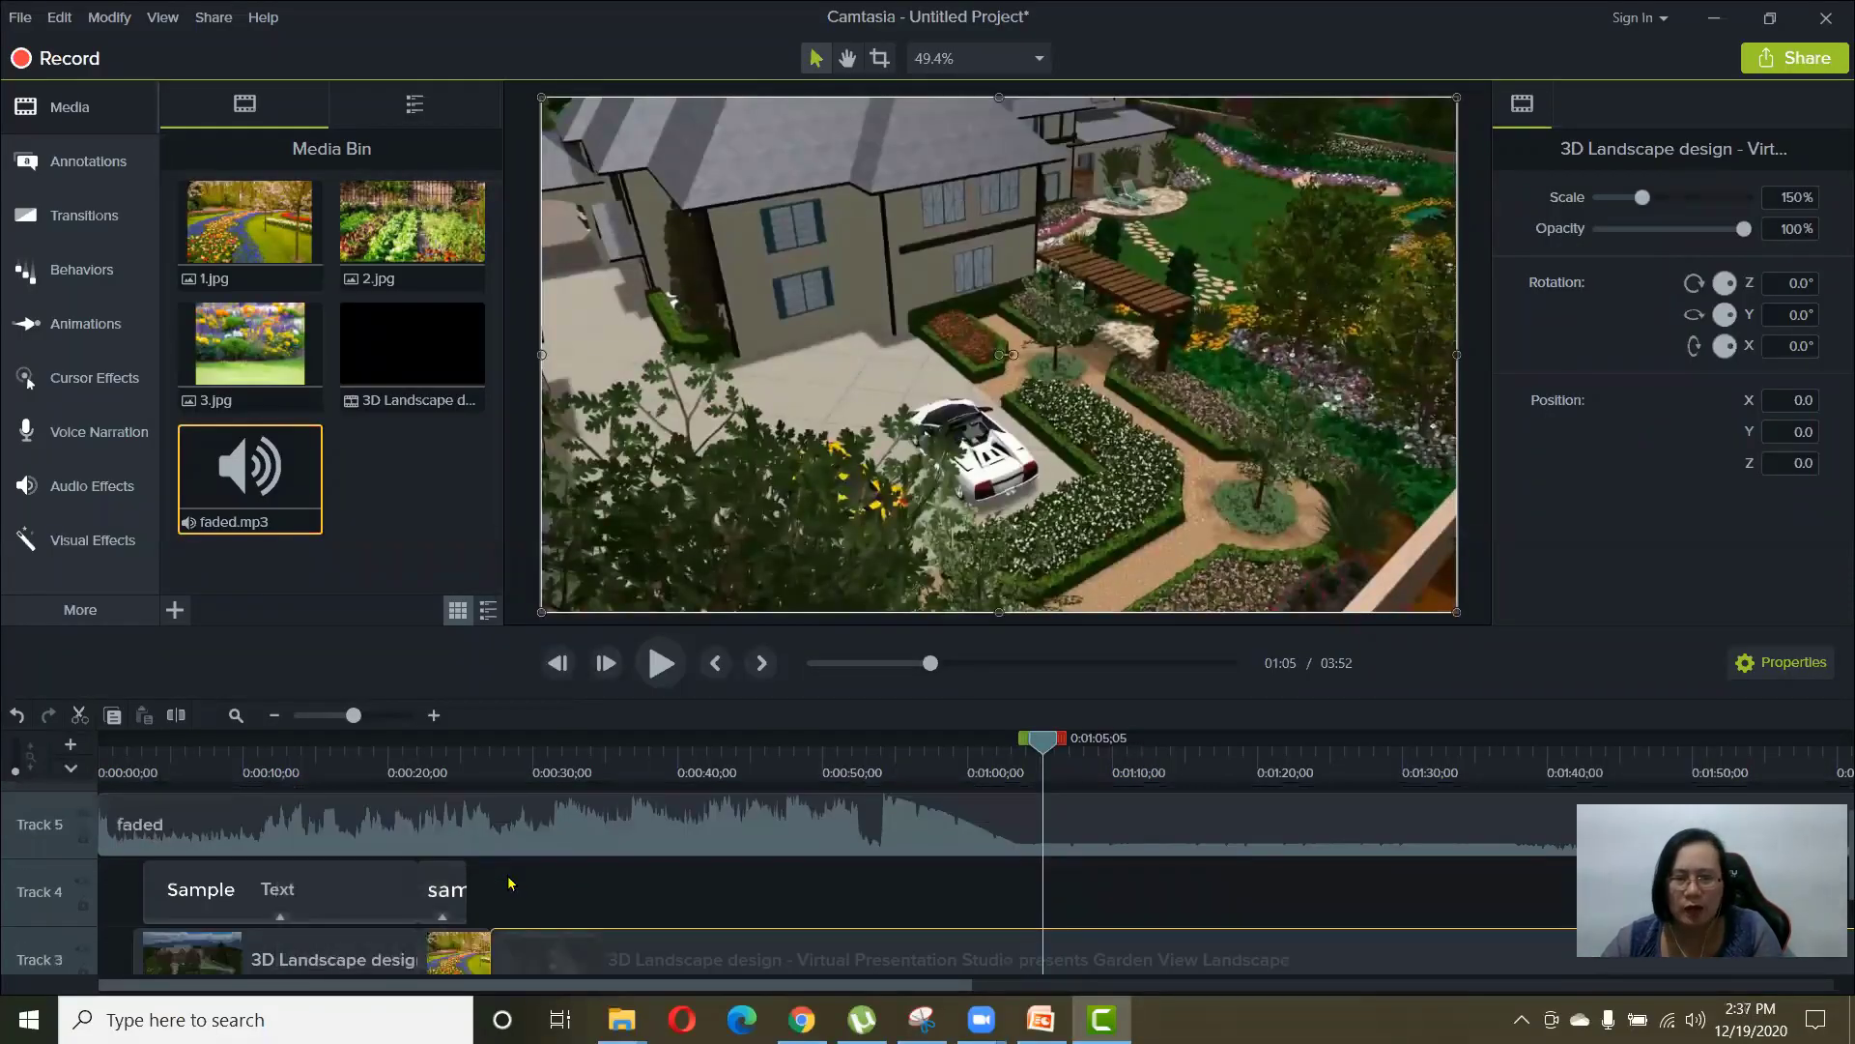
scroll(510, 882, up, 2)
scroll(510, 882, down, 4)
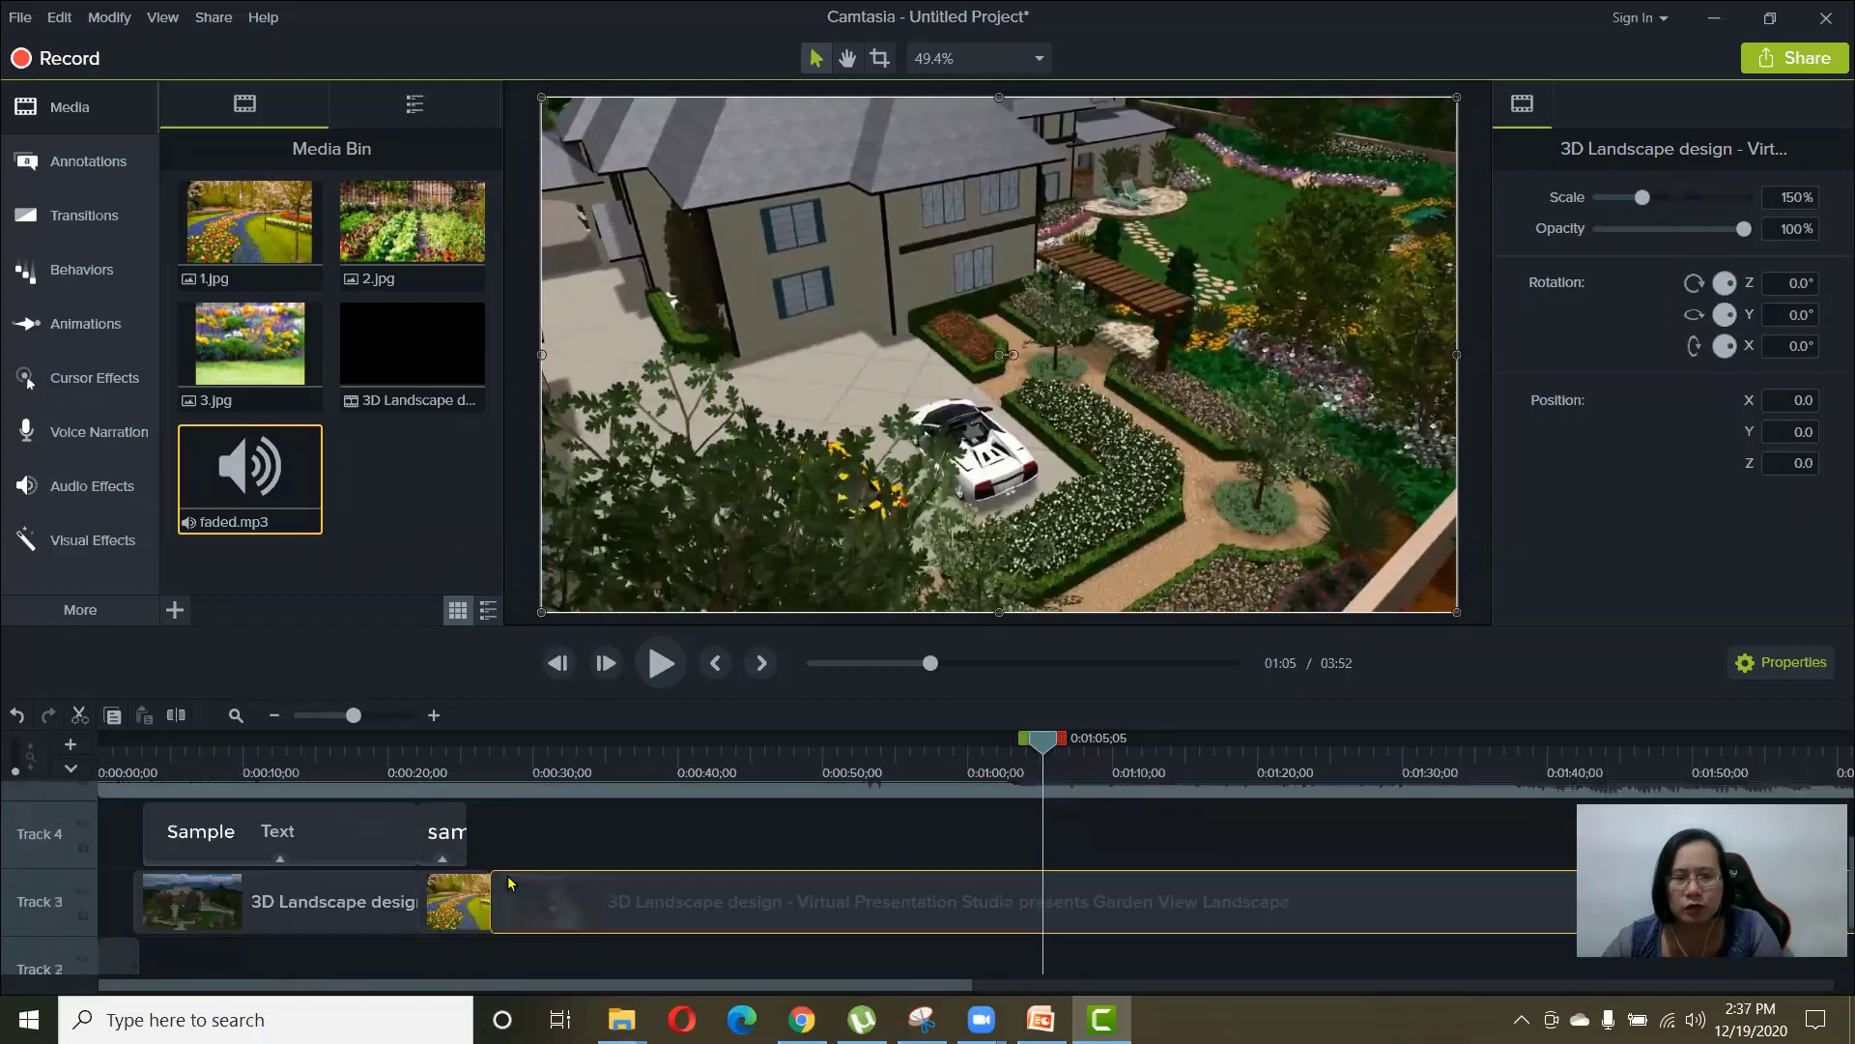
- Lock Track 4 with the text captions and Track 5 with the faded music against editing
click(85, 855)
scroll(757, 858, up, 1)
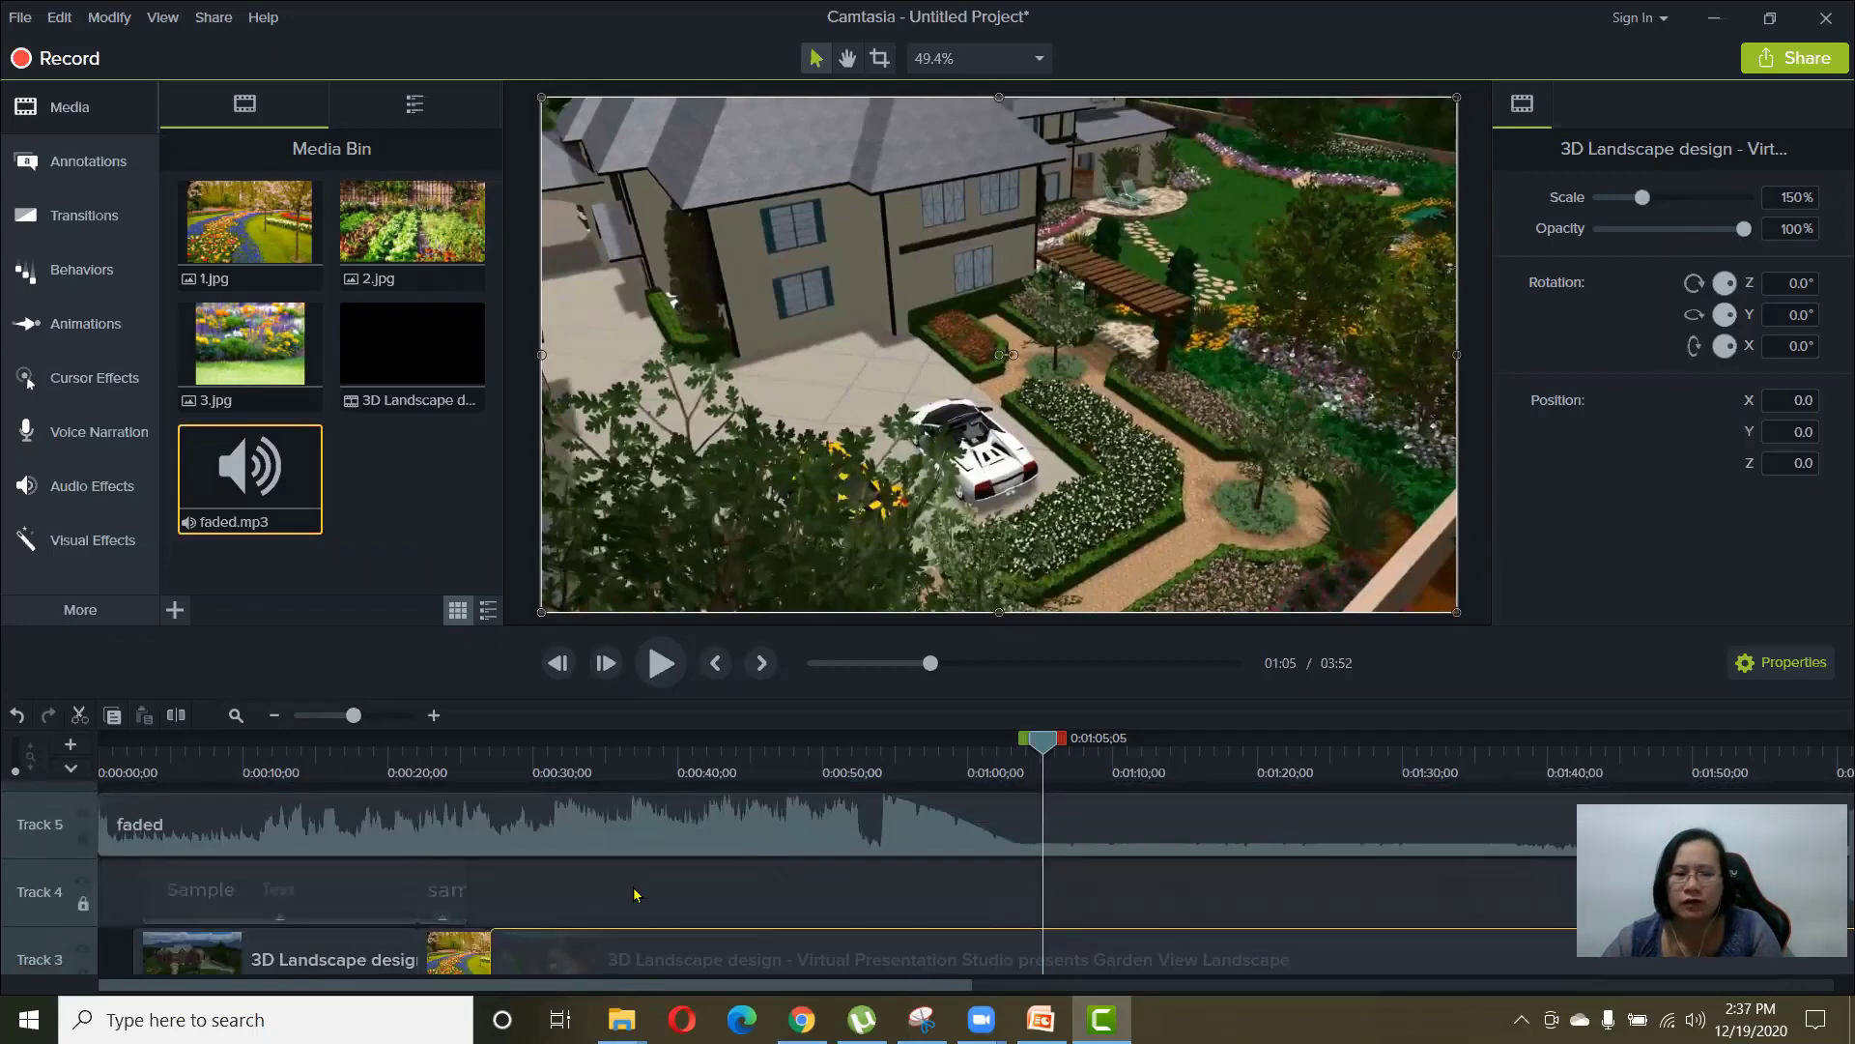
click(84, 838)
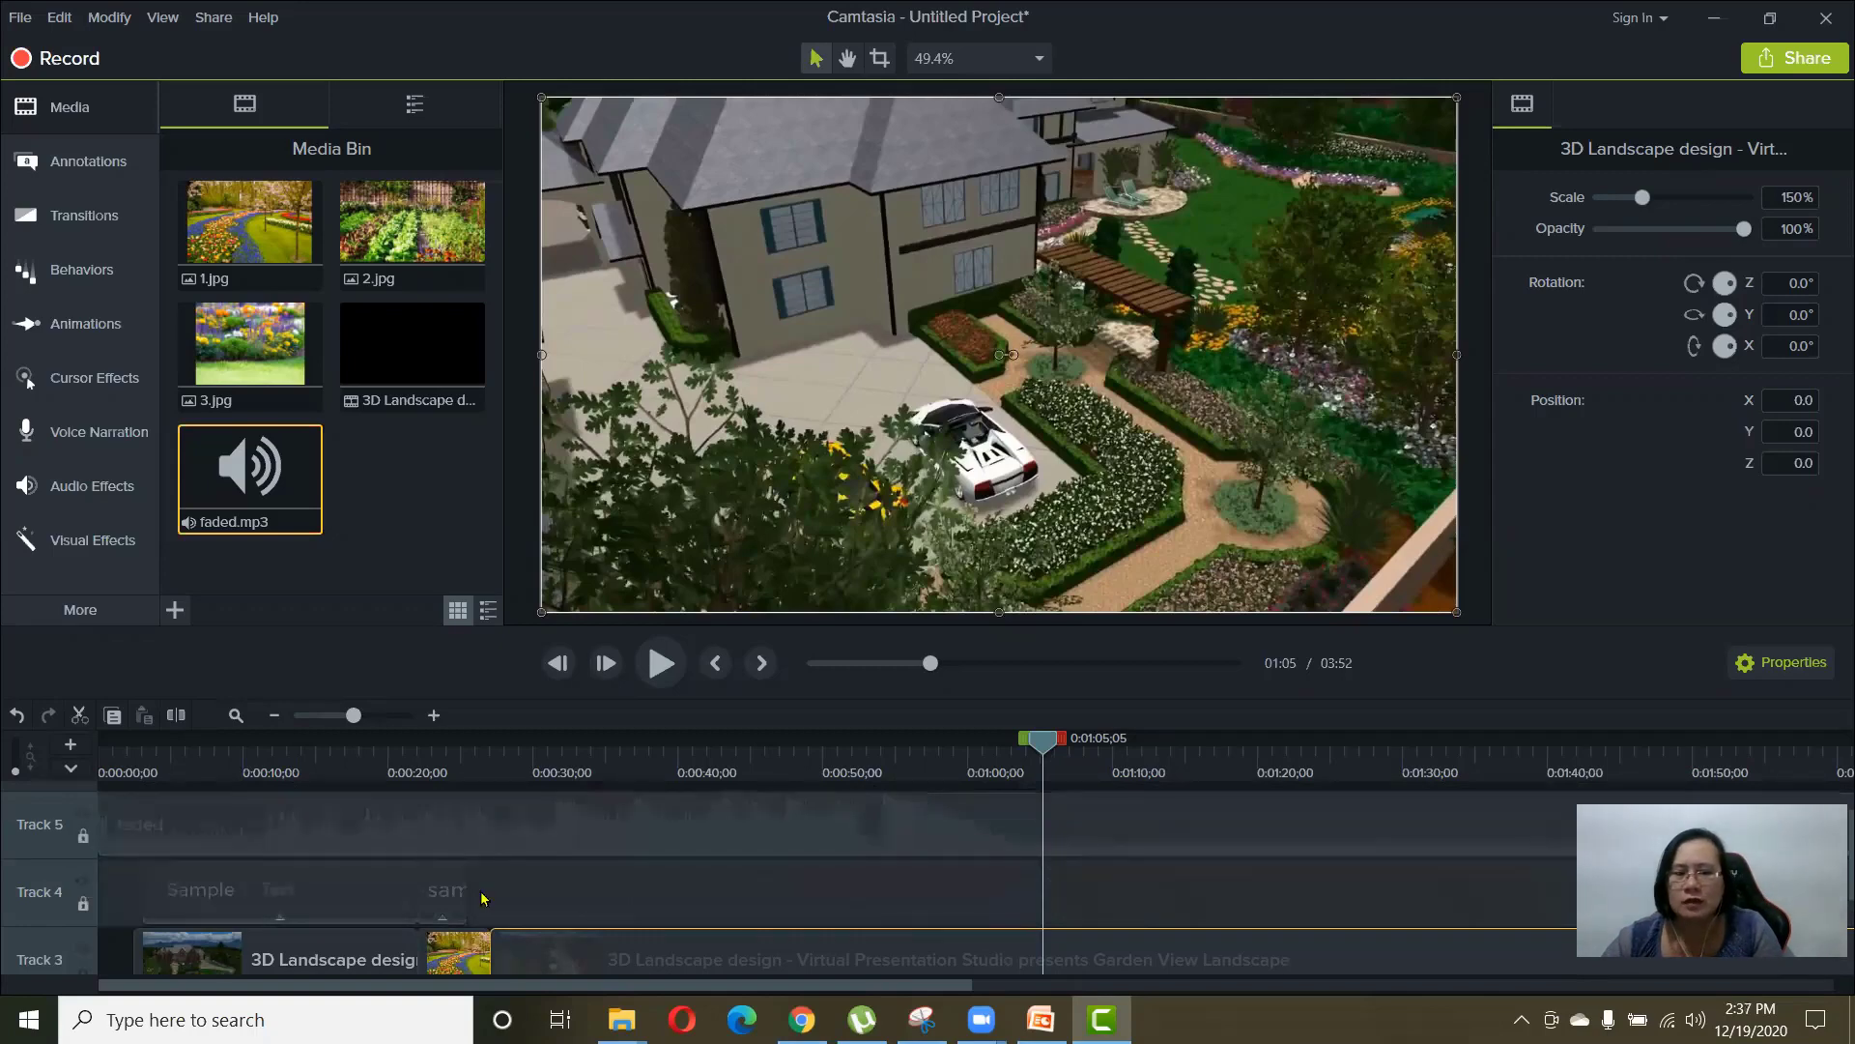
scroll(621, 918, down, 2)
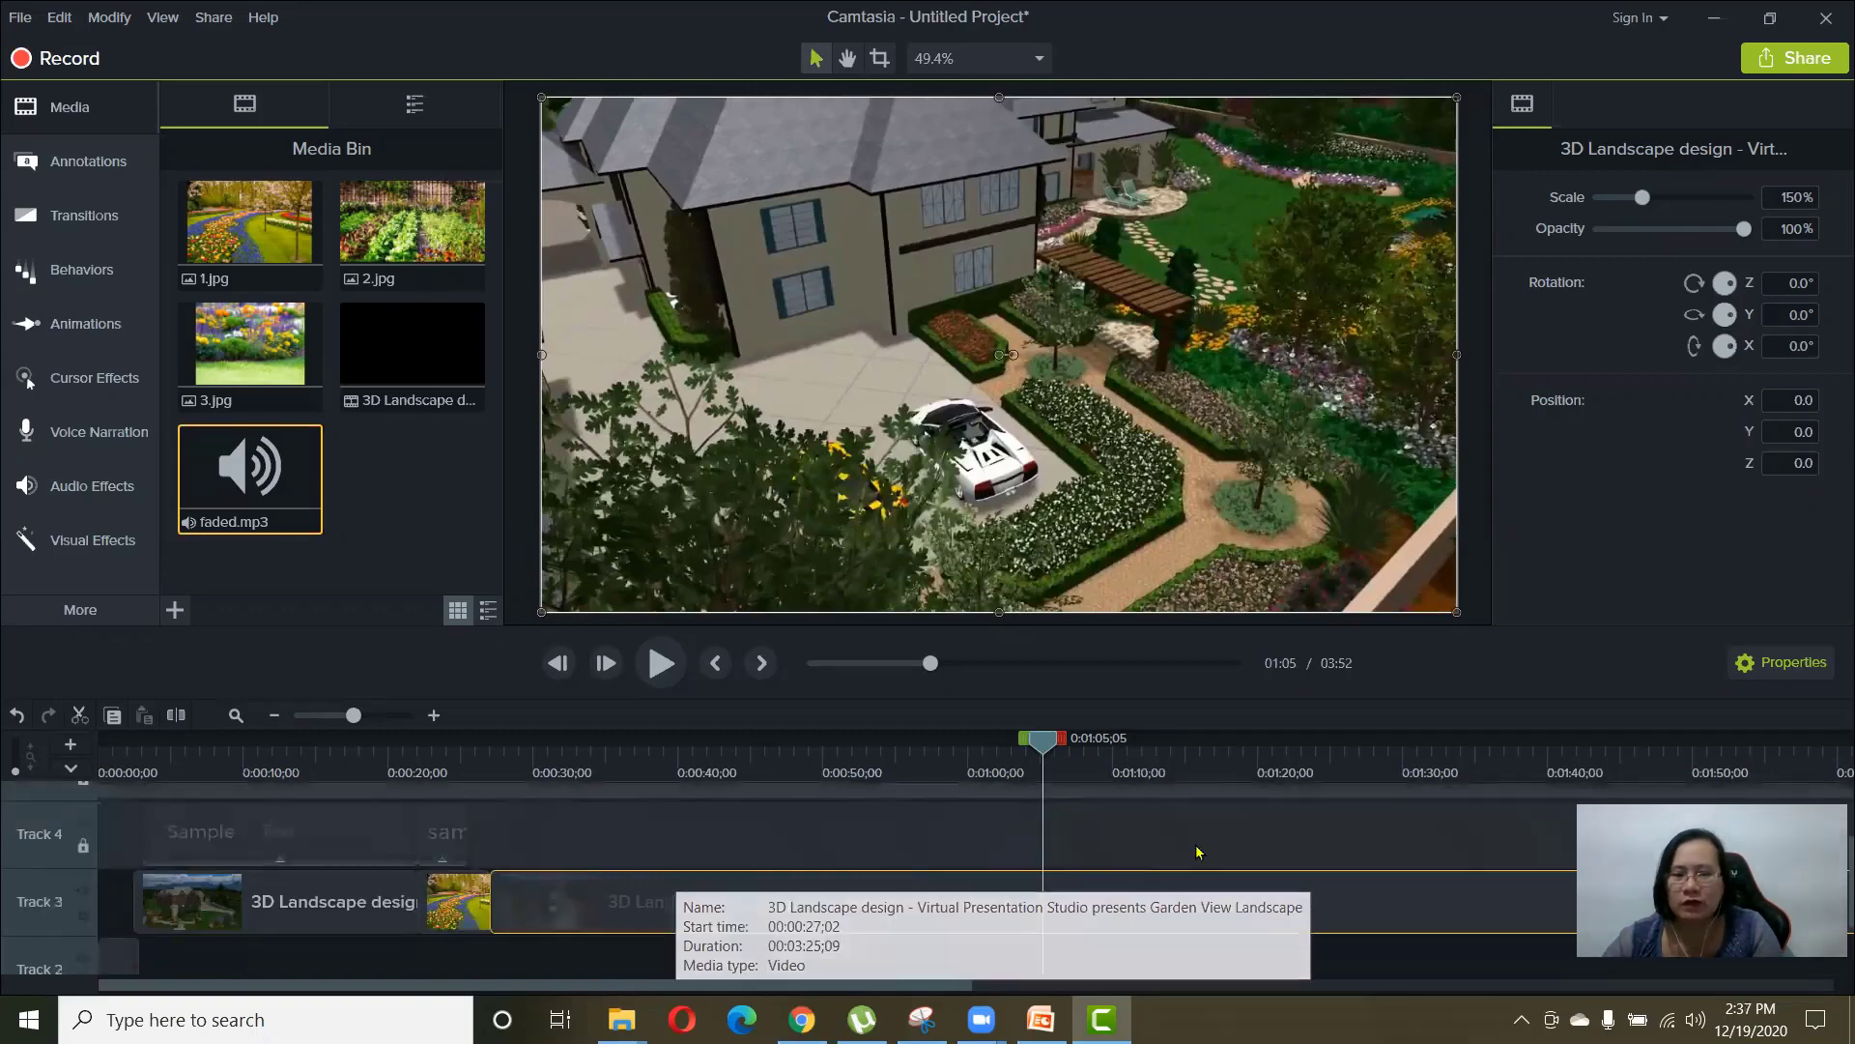
scroll(1256, 857, up, 2)
scroll(522, 928, down, 2)
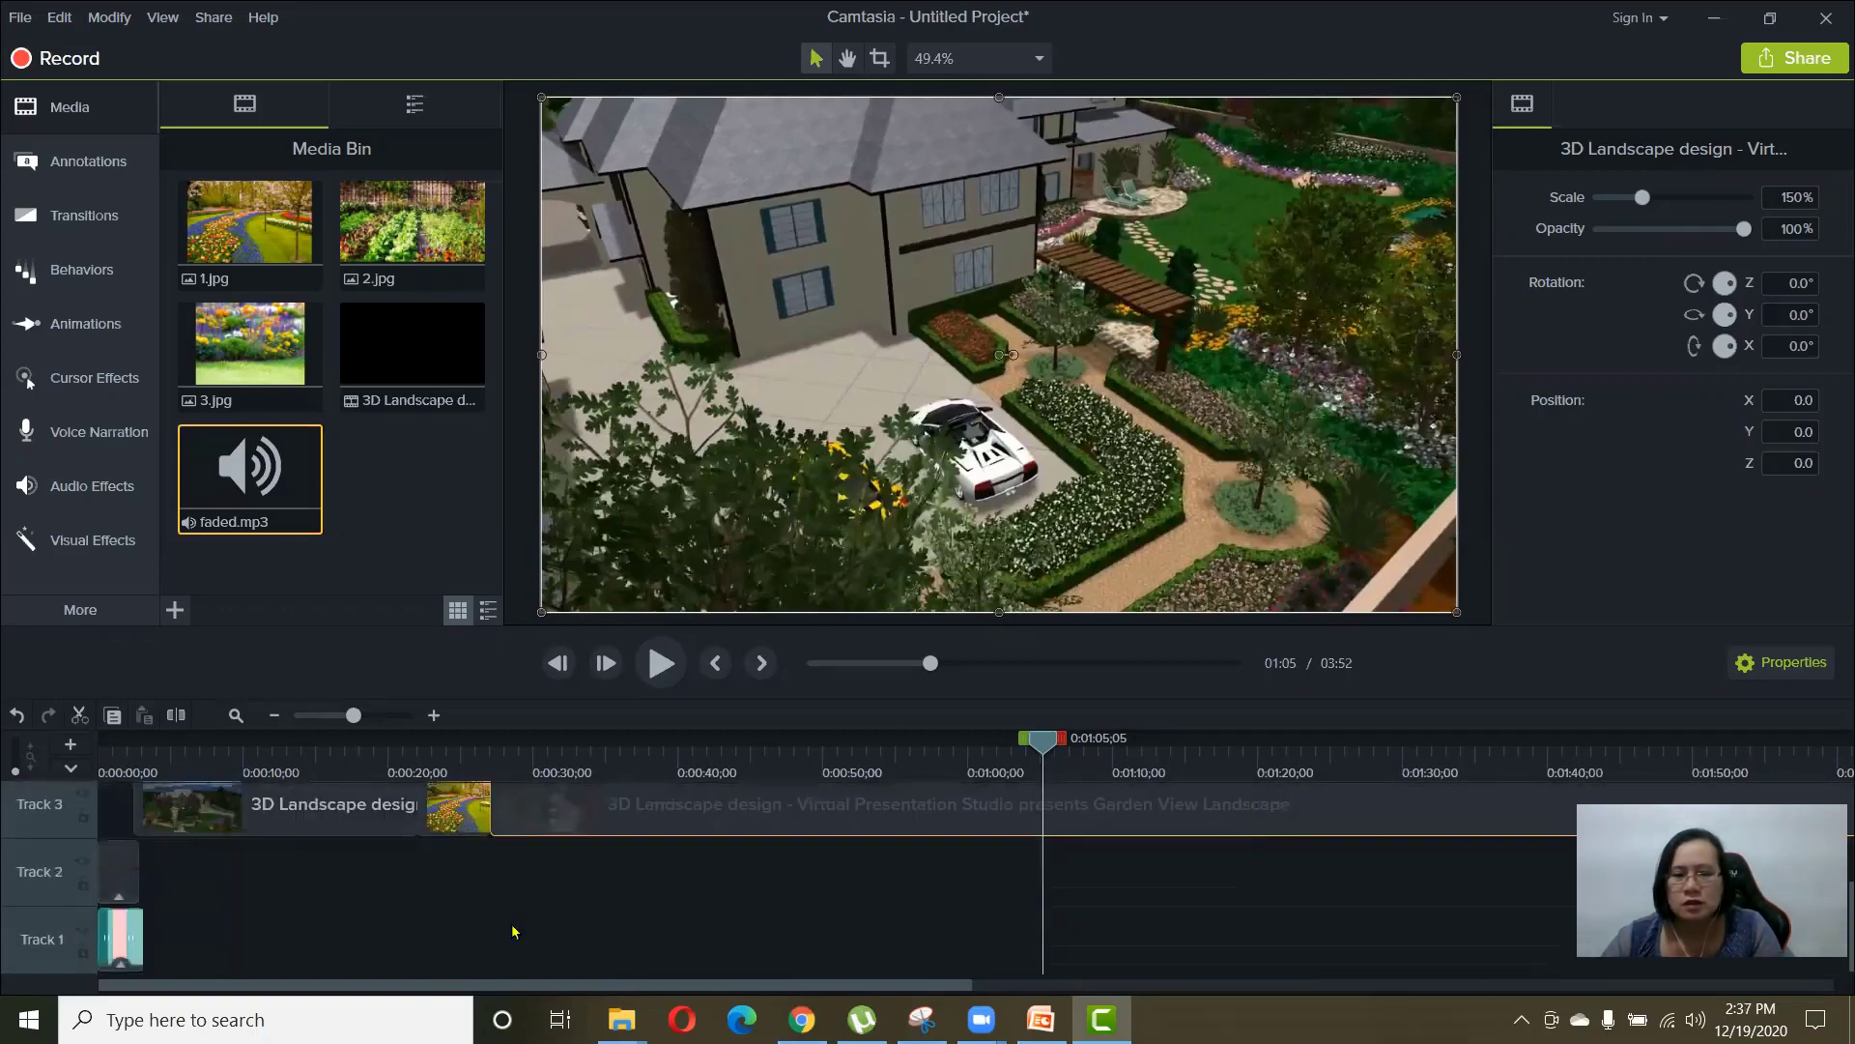
scroll(499, 898, up, 2)
scroll(499, 898, down, 2)
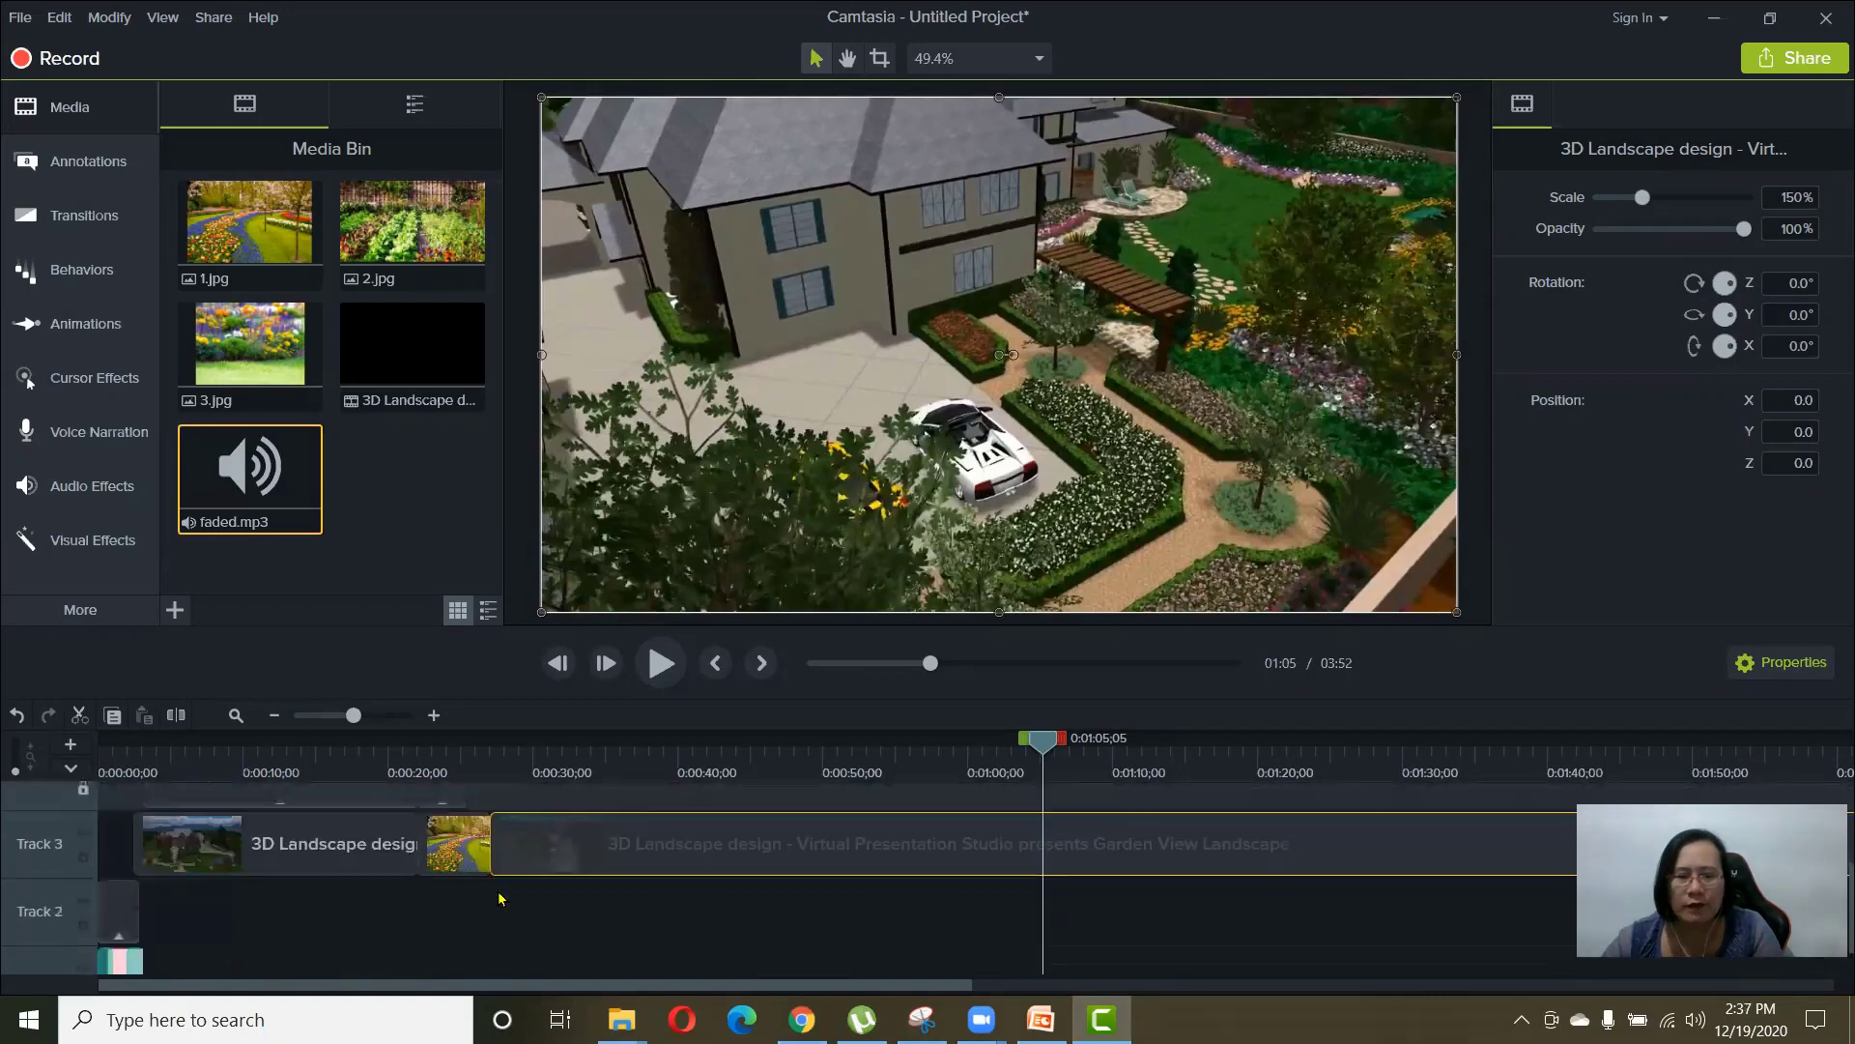
- Move the playhead to 0:01:12;29, then disable Track 4 and enable it again
drag(599, 987, 953, 987)
scroll(952, 987, up, 1)
scroll(559, 866, up, 2)
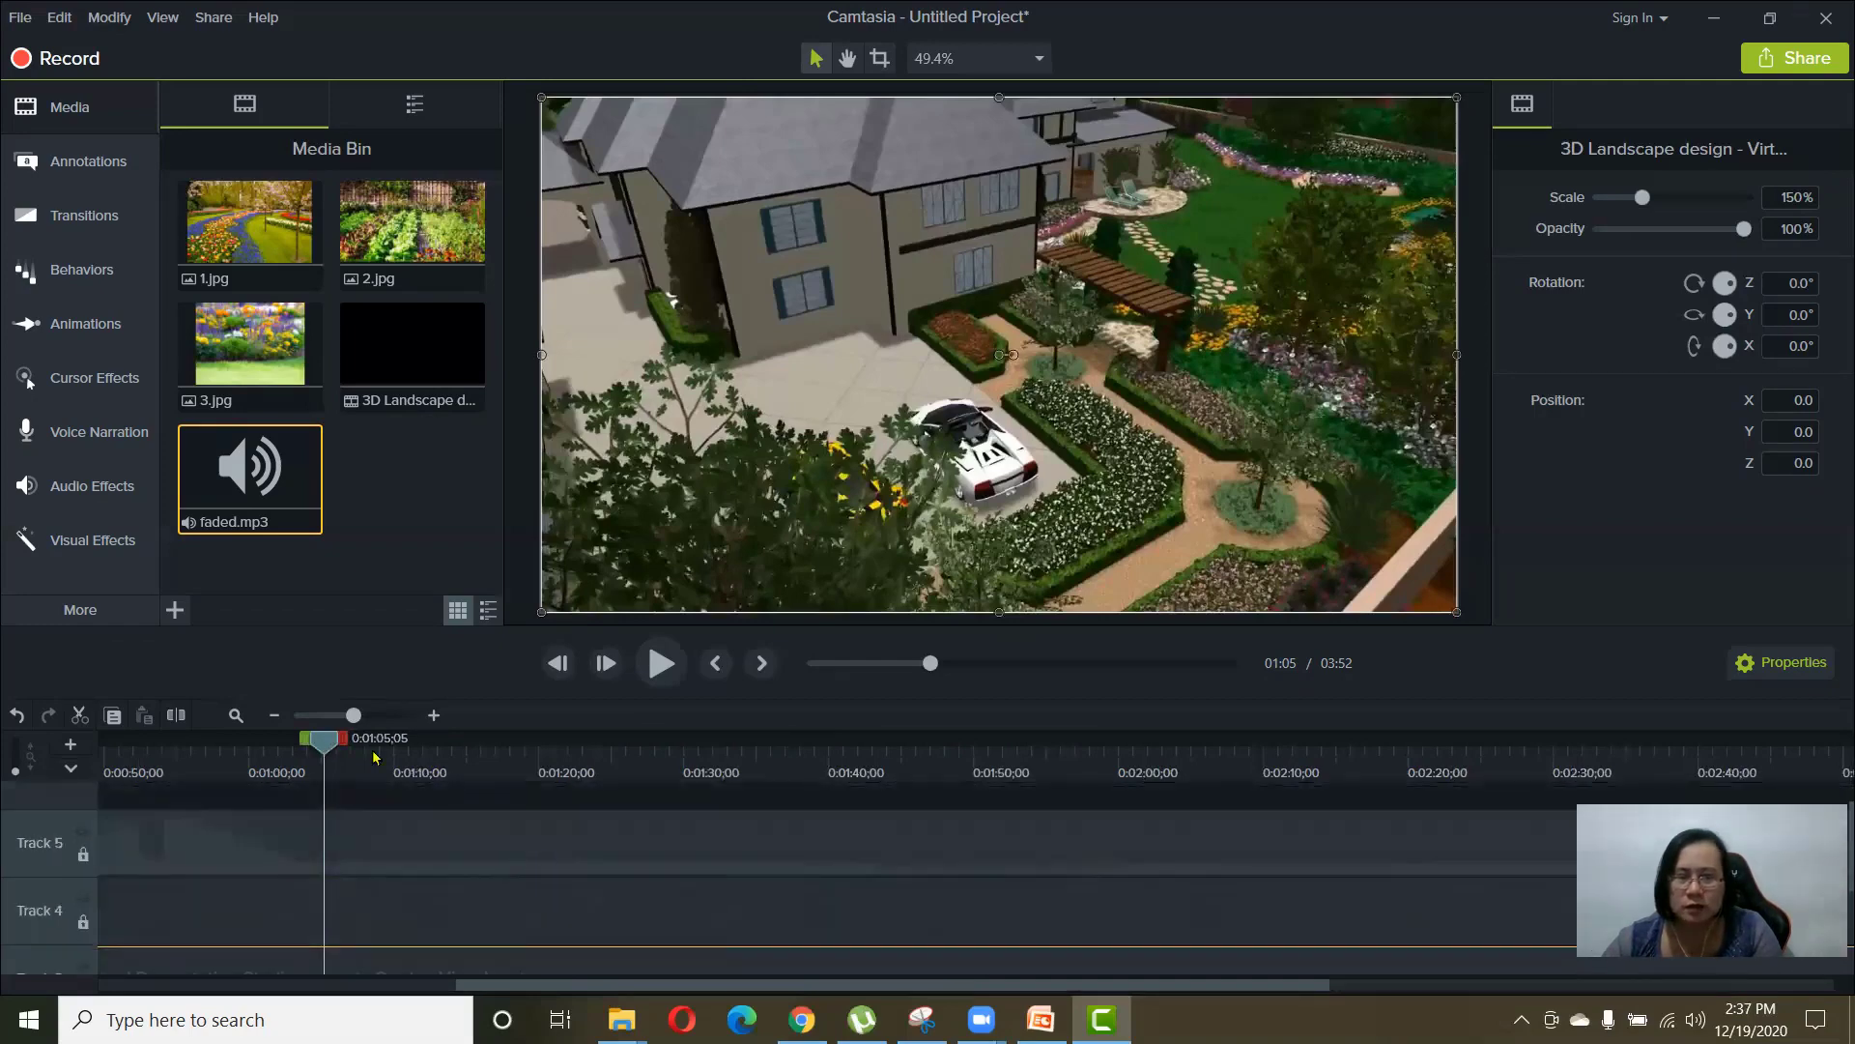
drag(328, 758, 435, 758)
scroll(496, 847, down, 1)
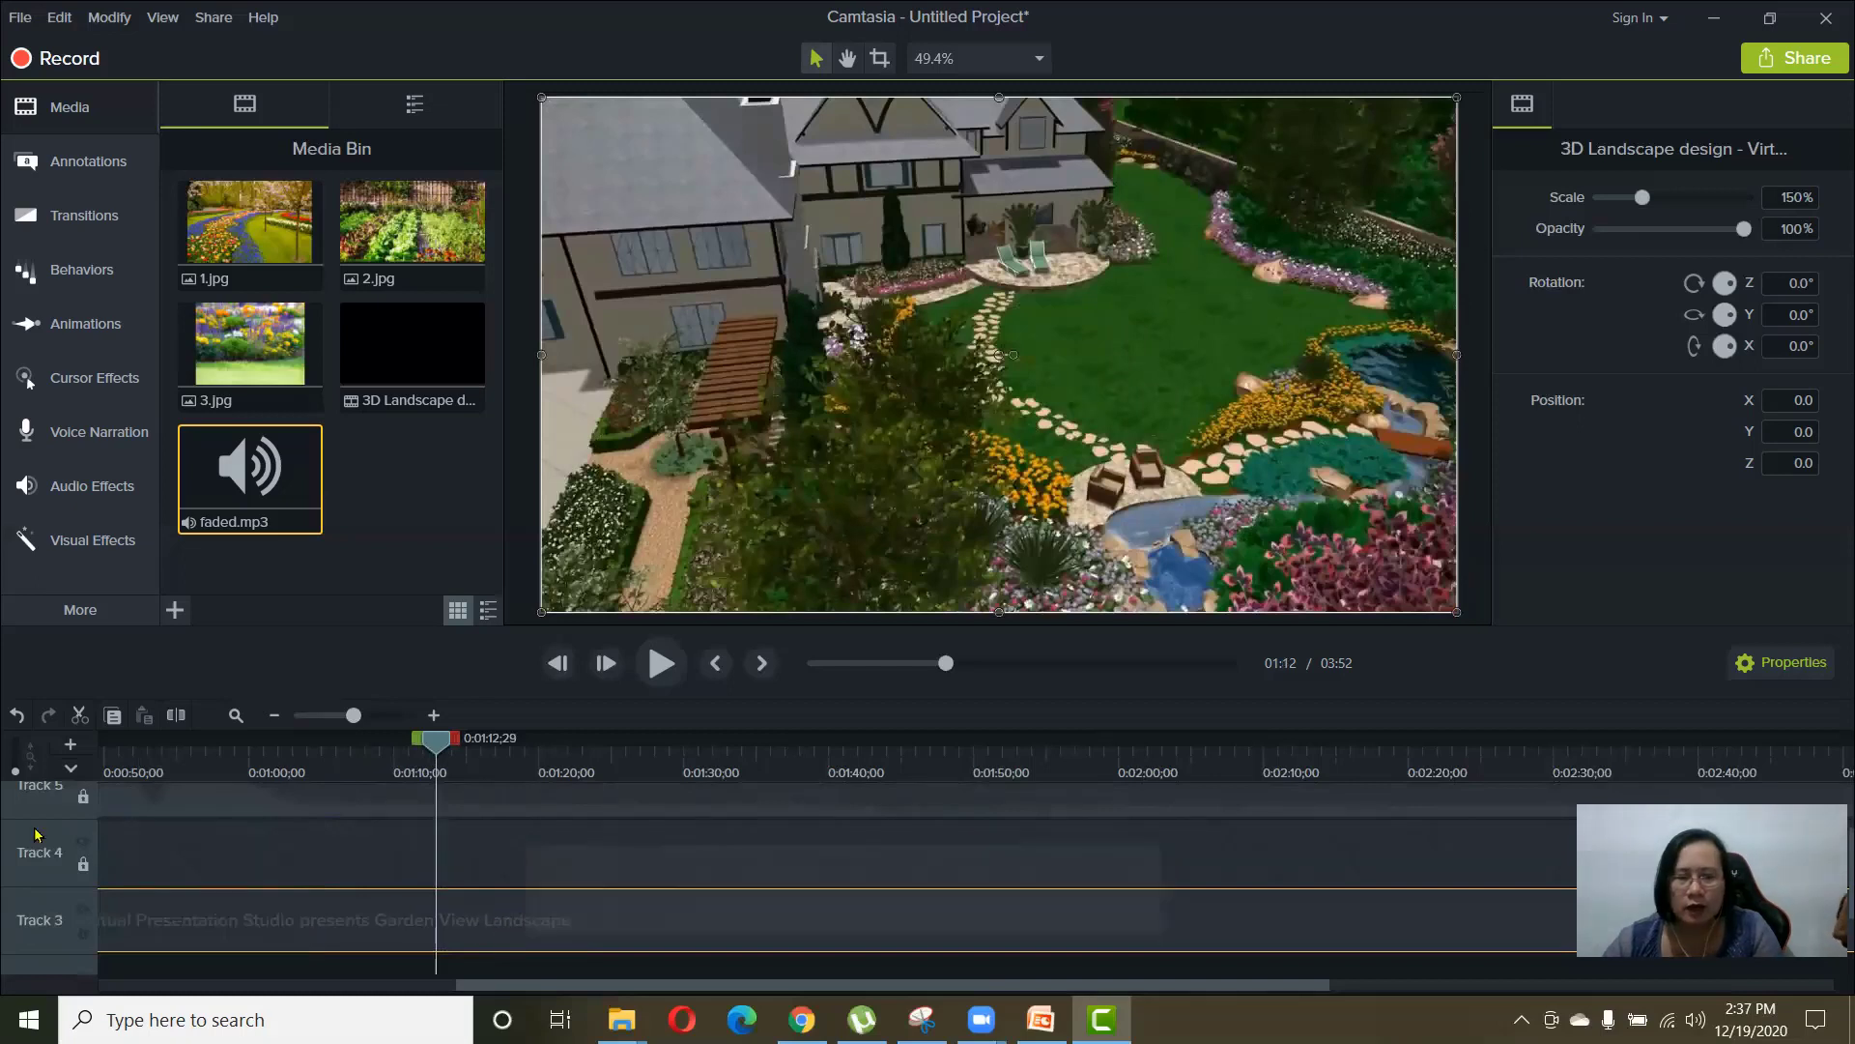
click(85, 843)
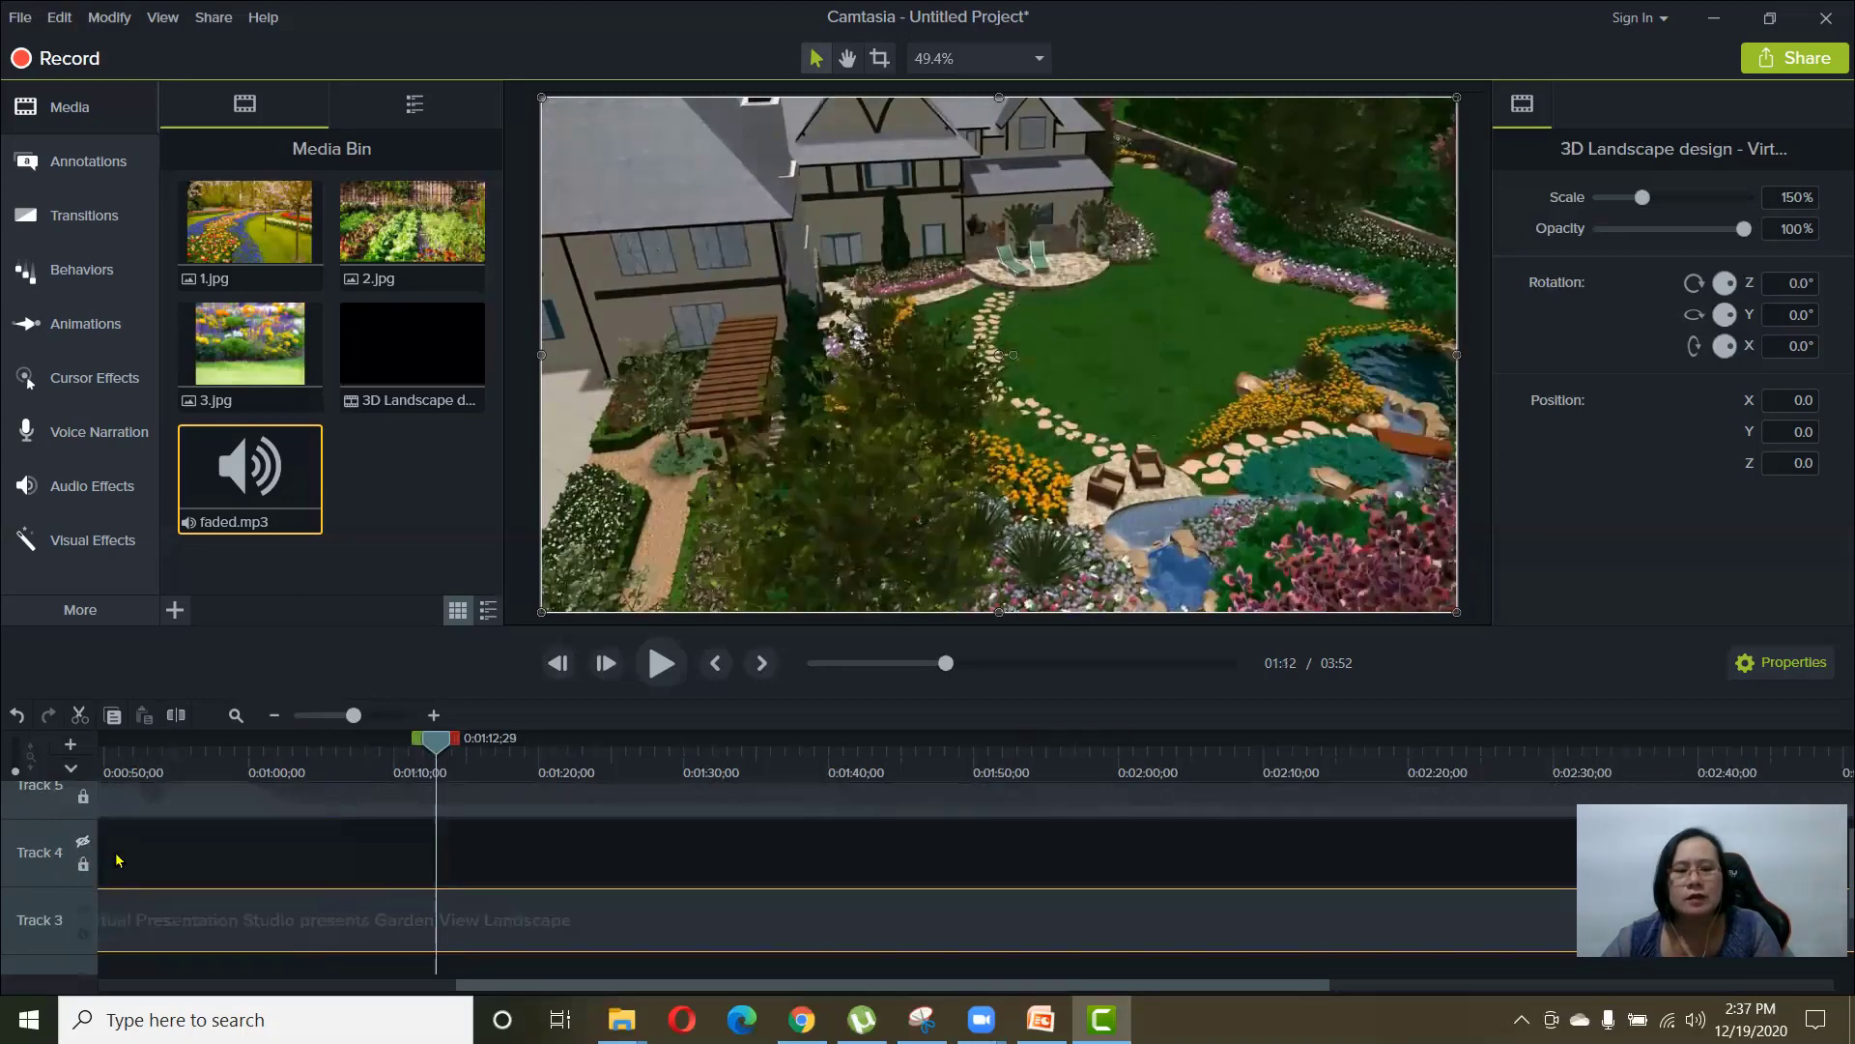
scroll(87, 858, up, 1)
click(83, 901)
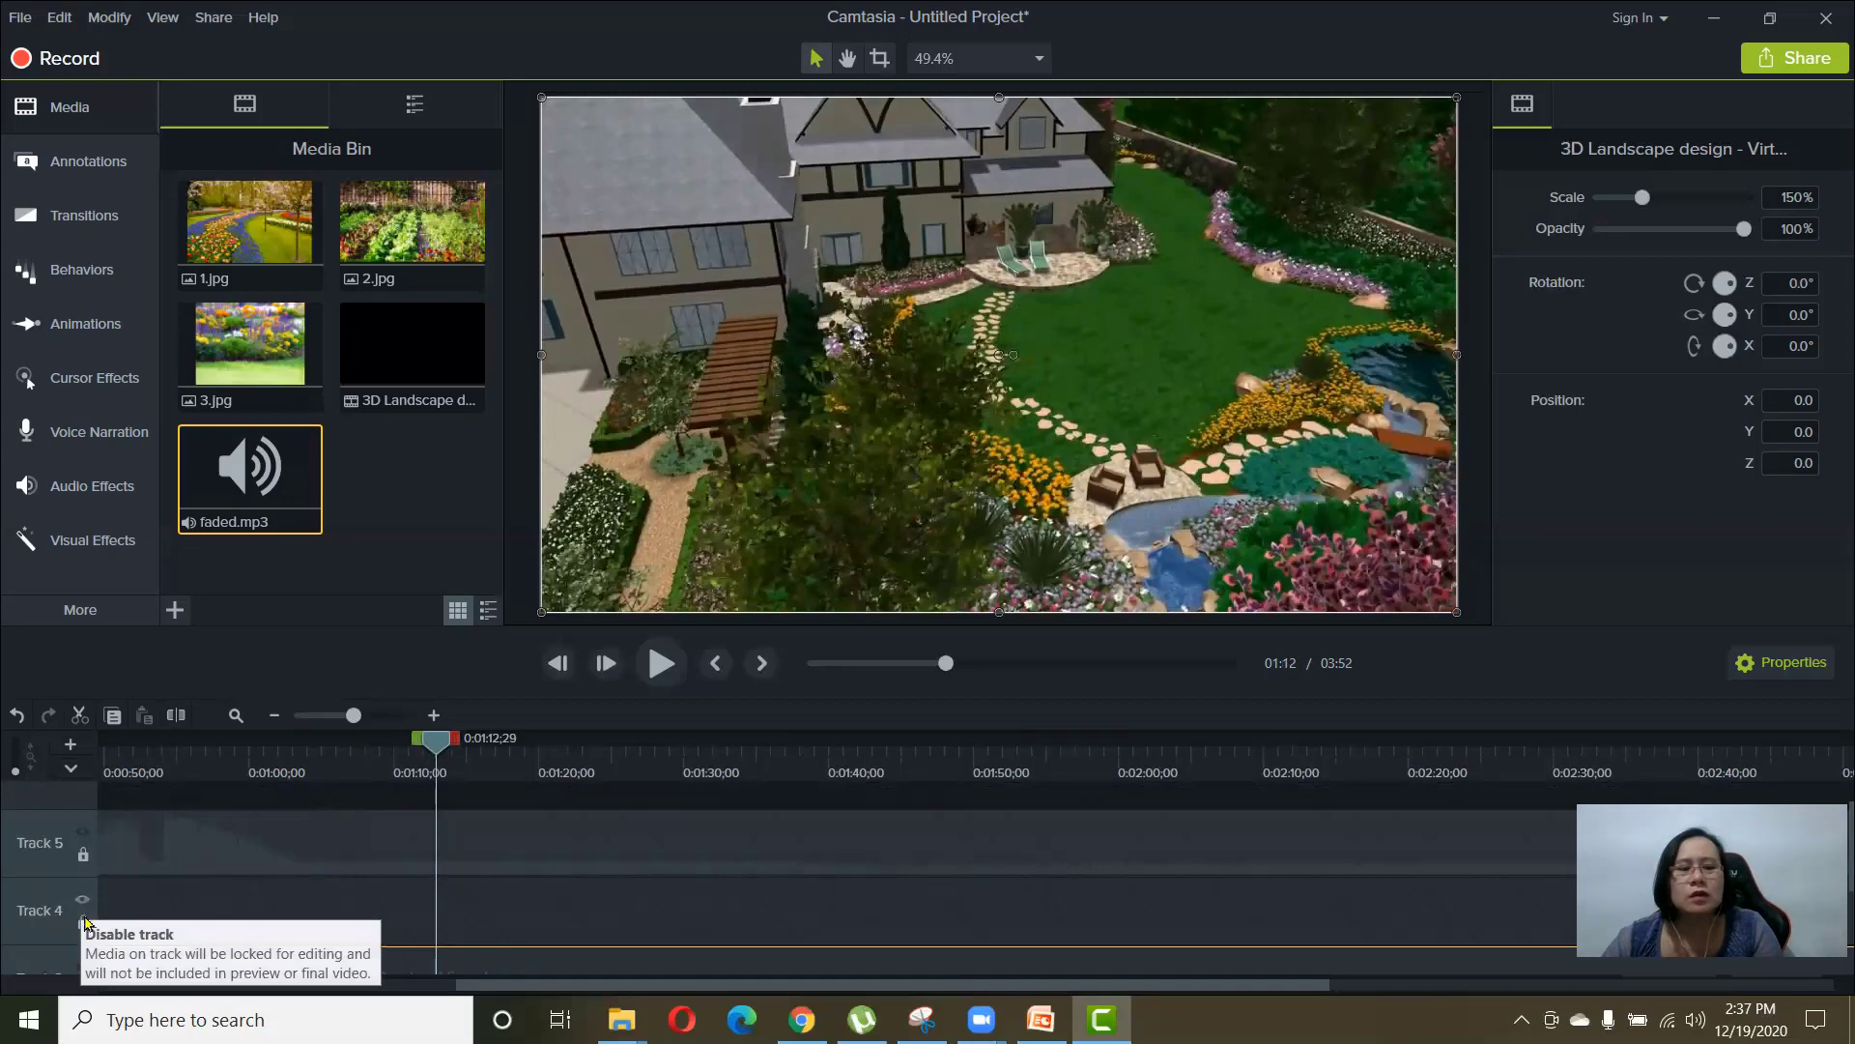
- Unlock Track 4 and Track 5 for editing and select the last text caption on Track 4
click(85, 922)
click(83, 927)
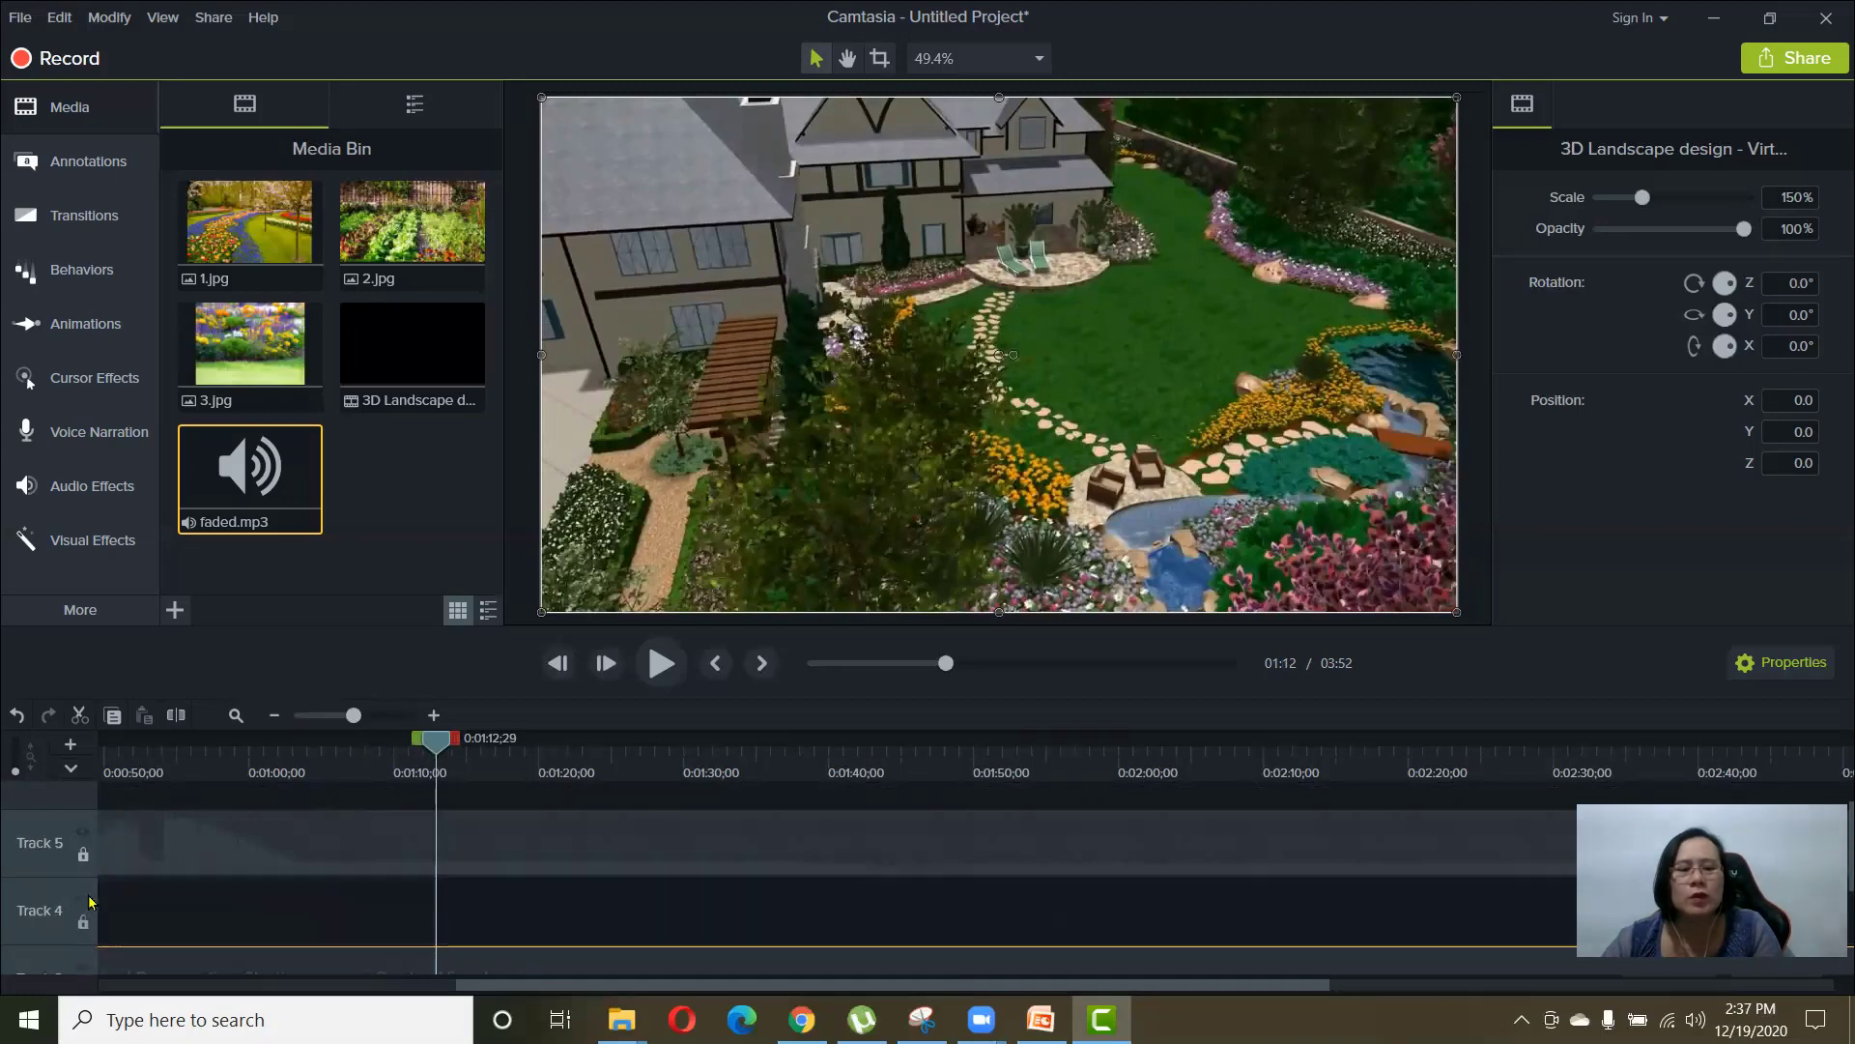
click(535, 916)
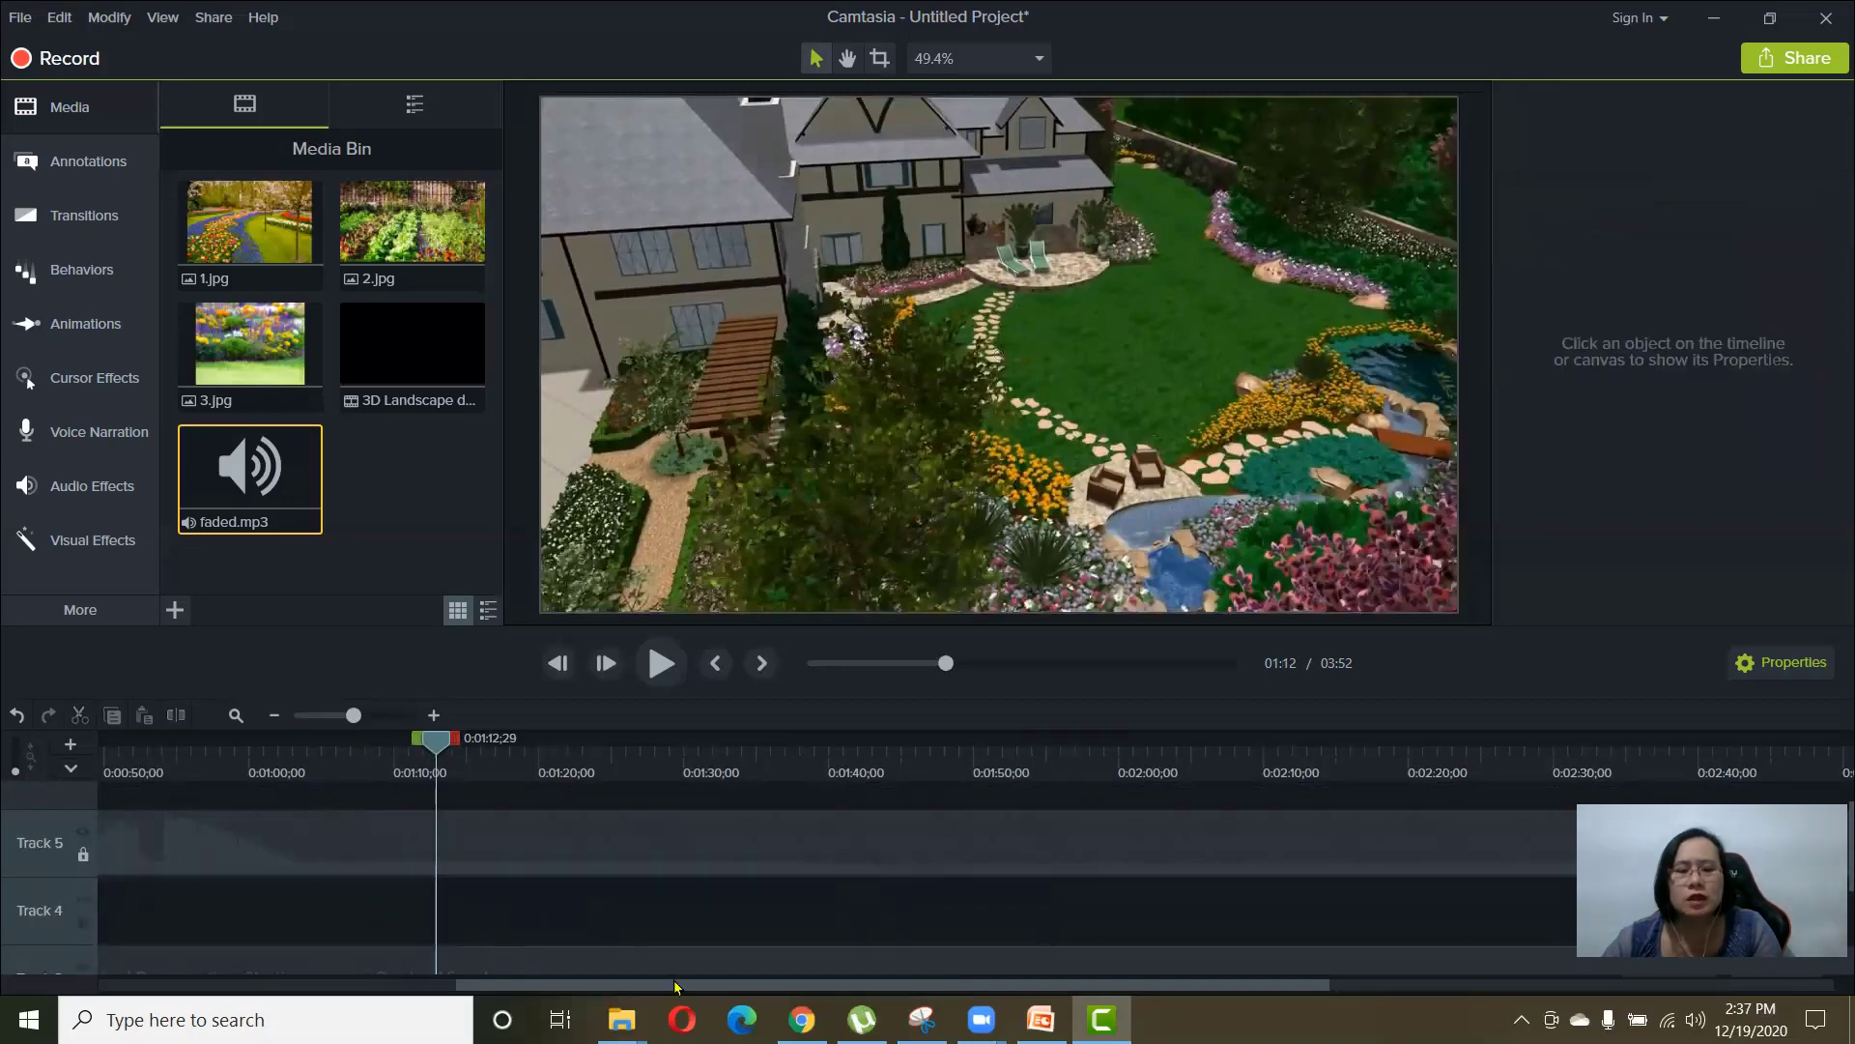
drag(674, 986, 319, 985)
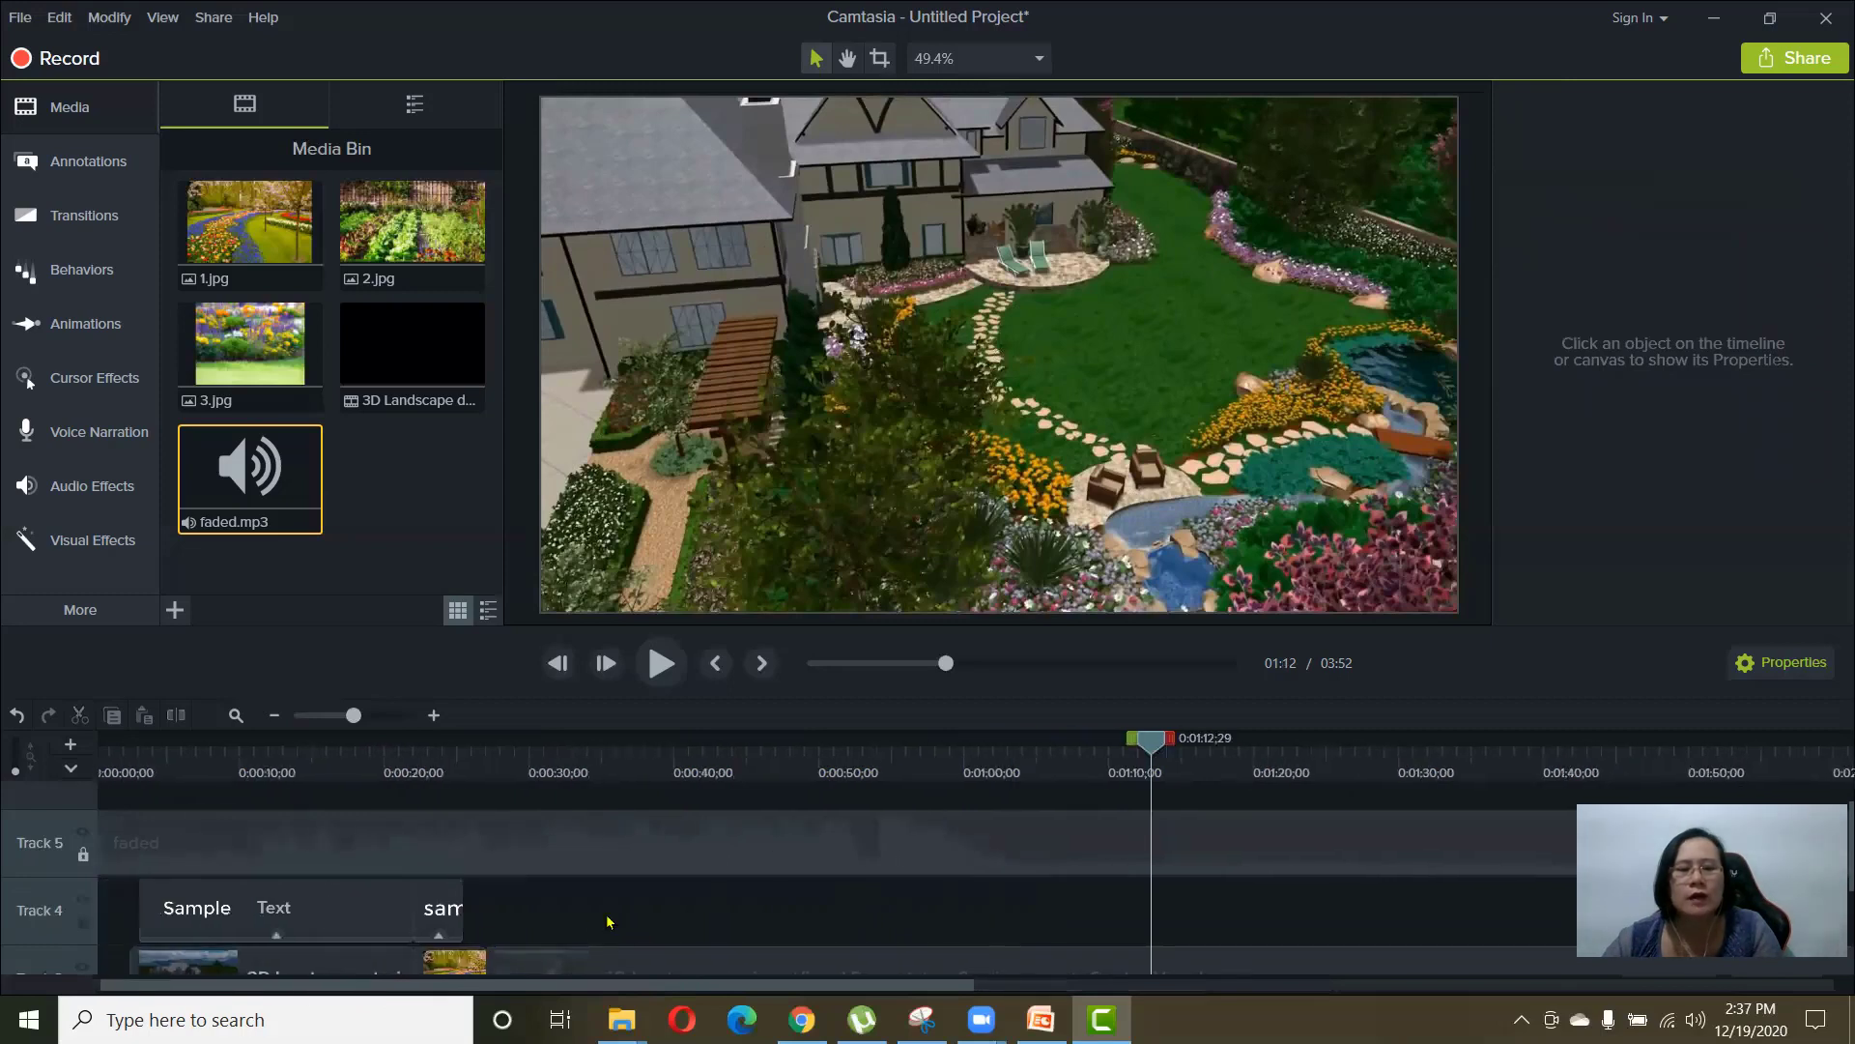
click(445, 918)
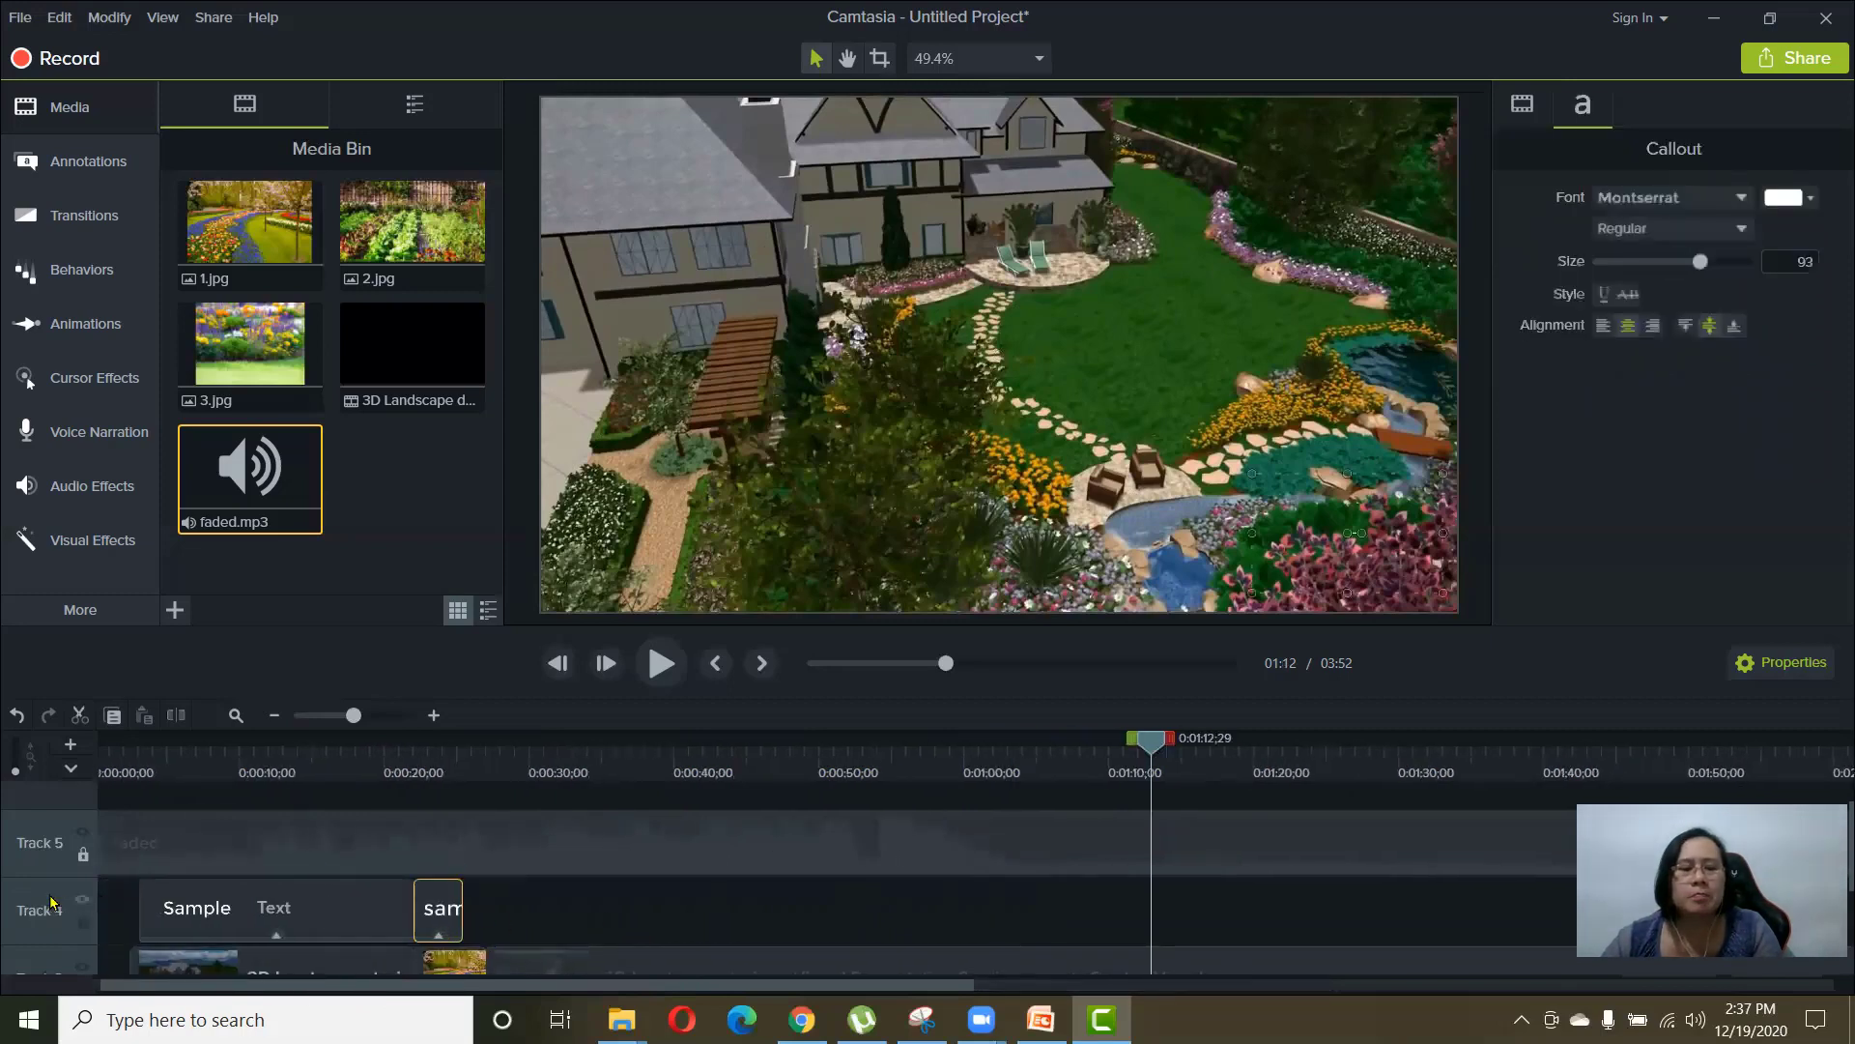
click(83, 854)
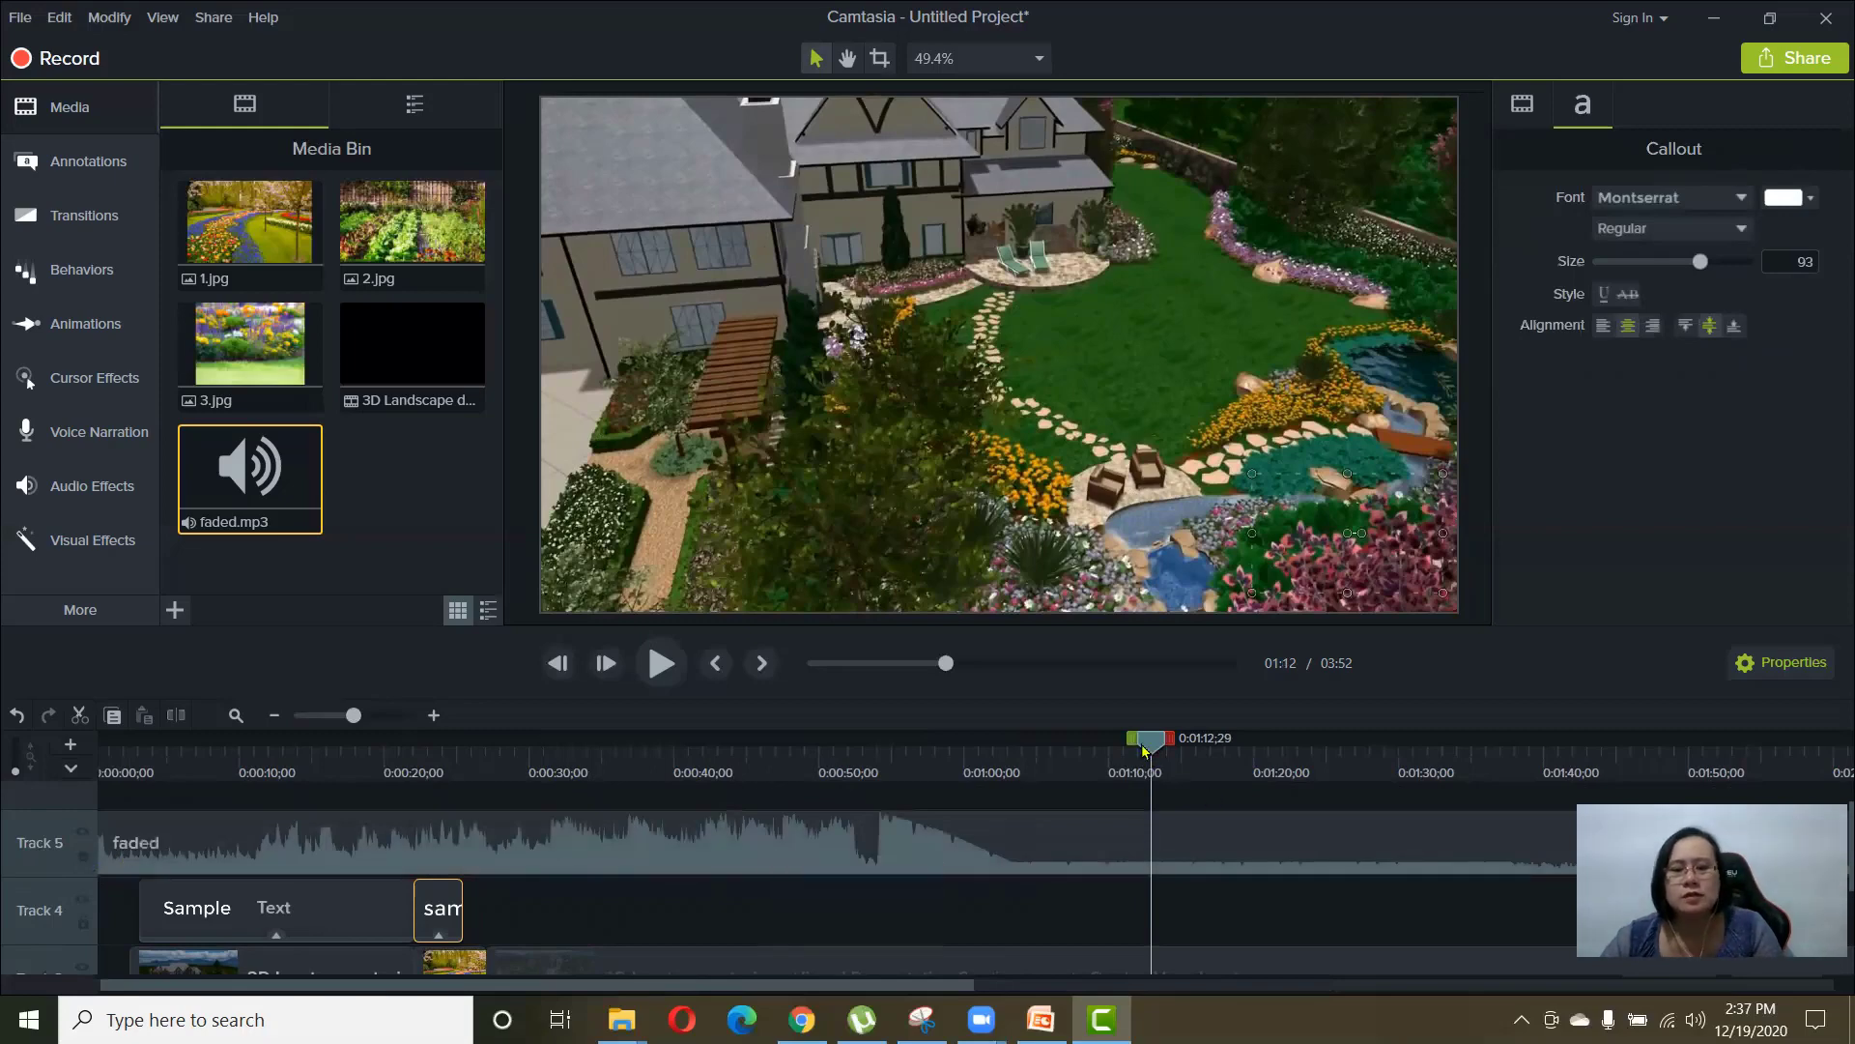
- Look over the tracks around 0:01:06;17 and move the playhead to 0:00:52;07, before the music's volume fade
drag(1211, 798, 1058, 801)
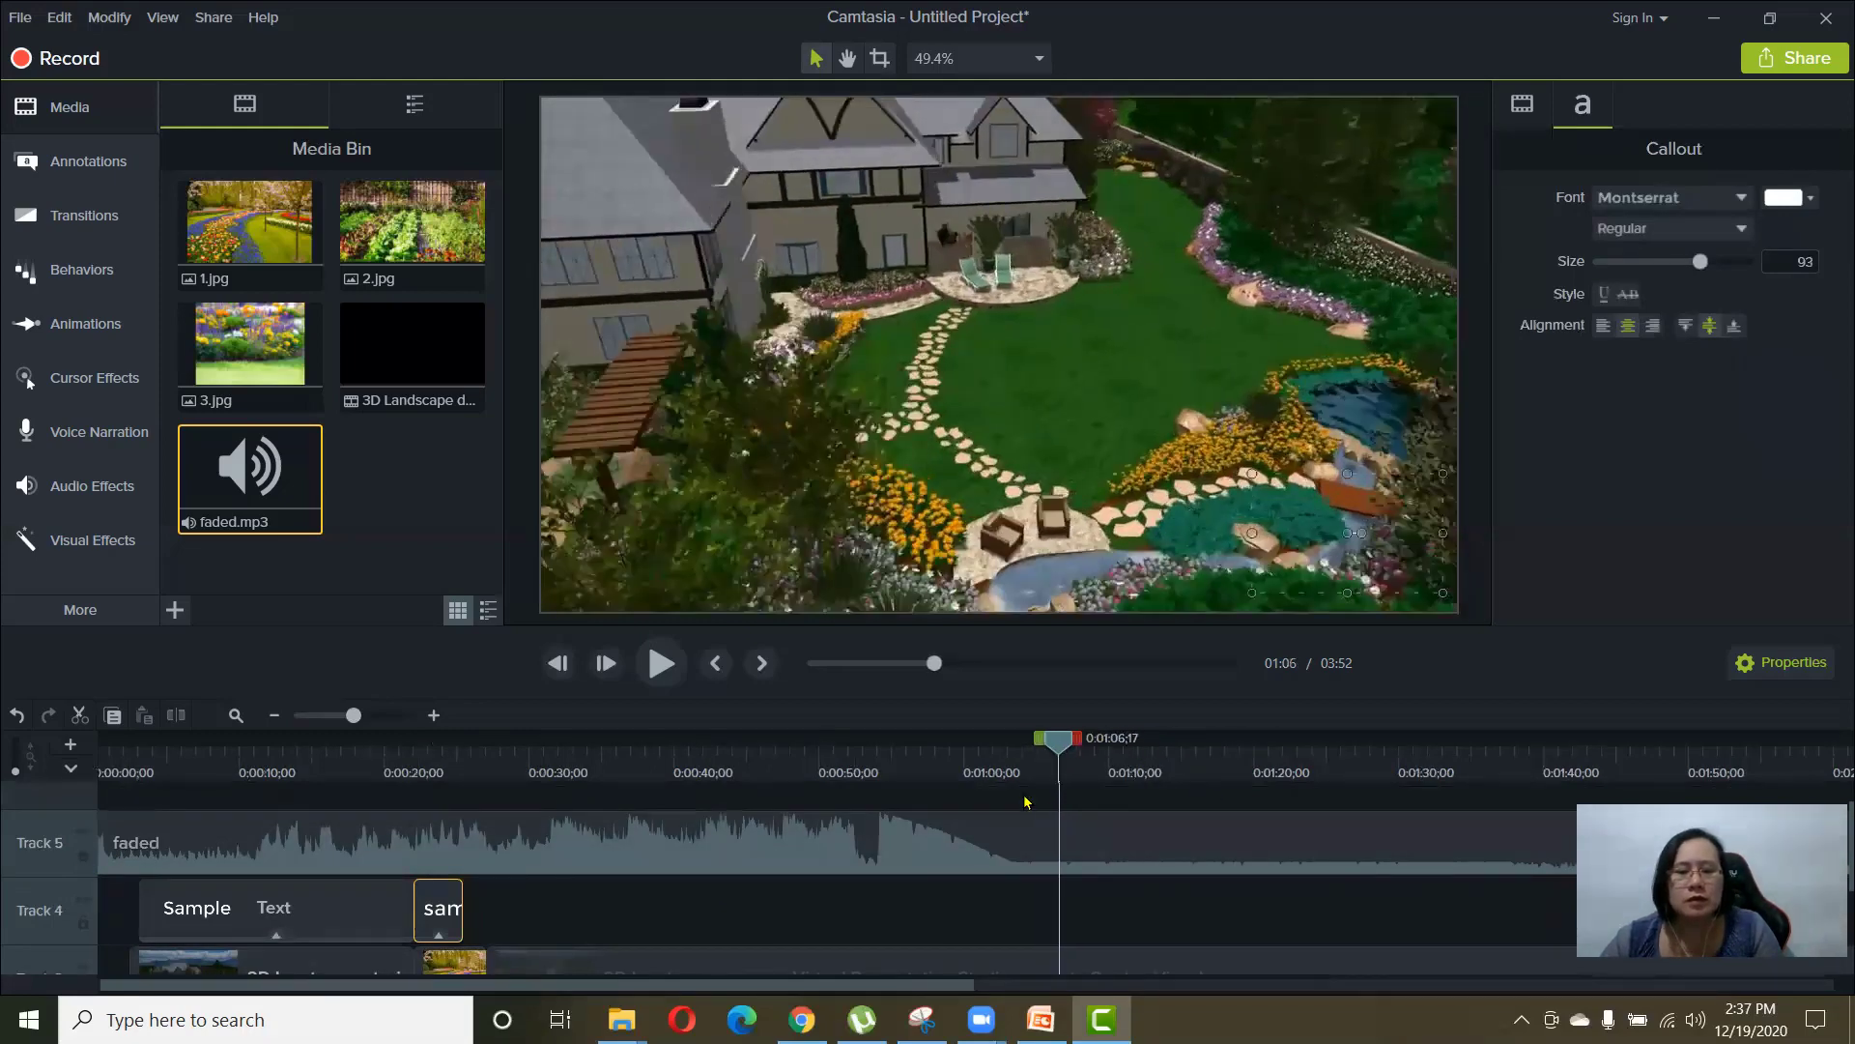
drag(754, 985, 967, 996)
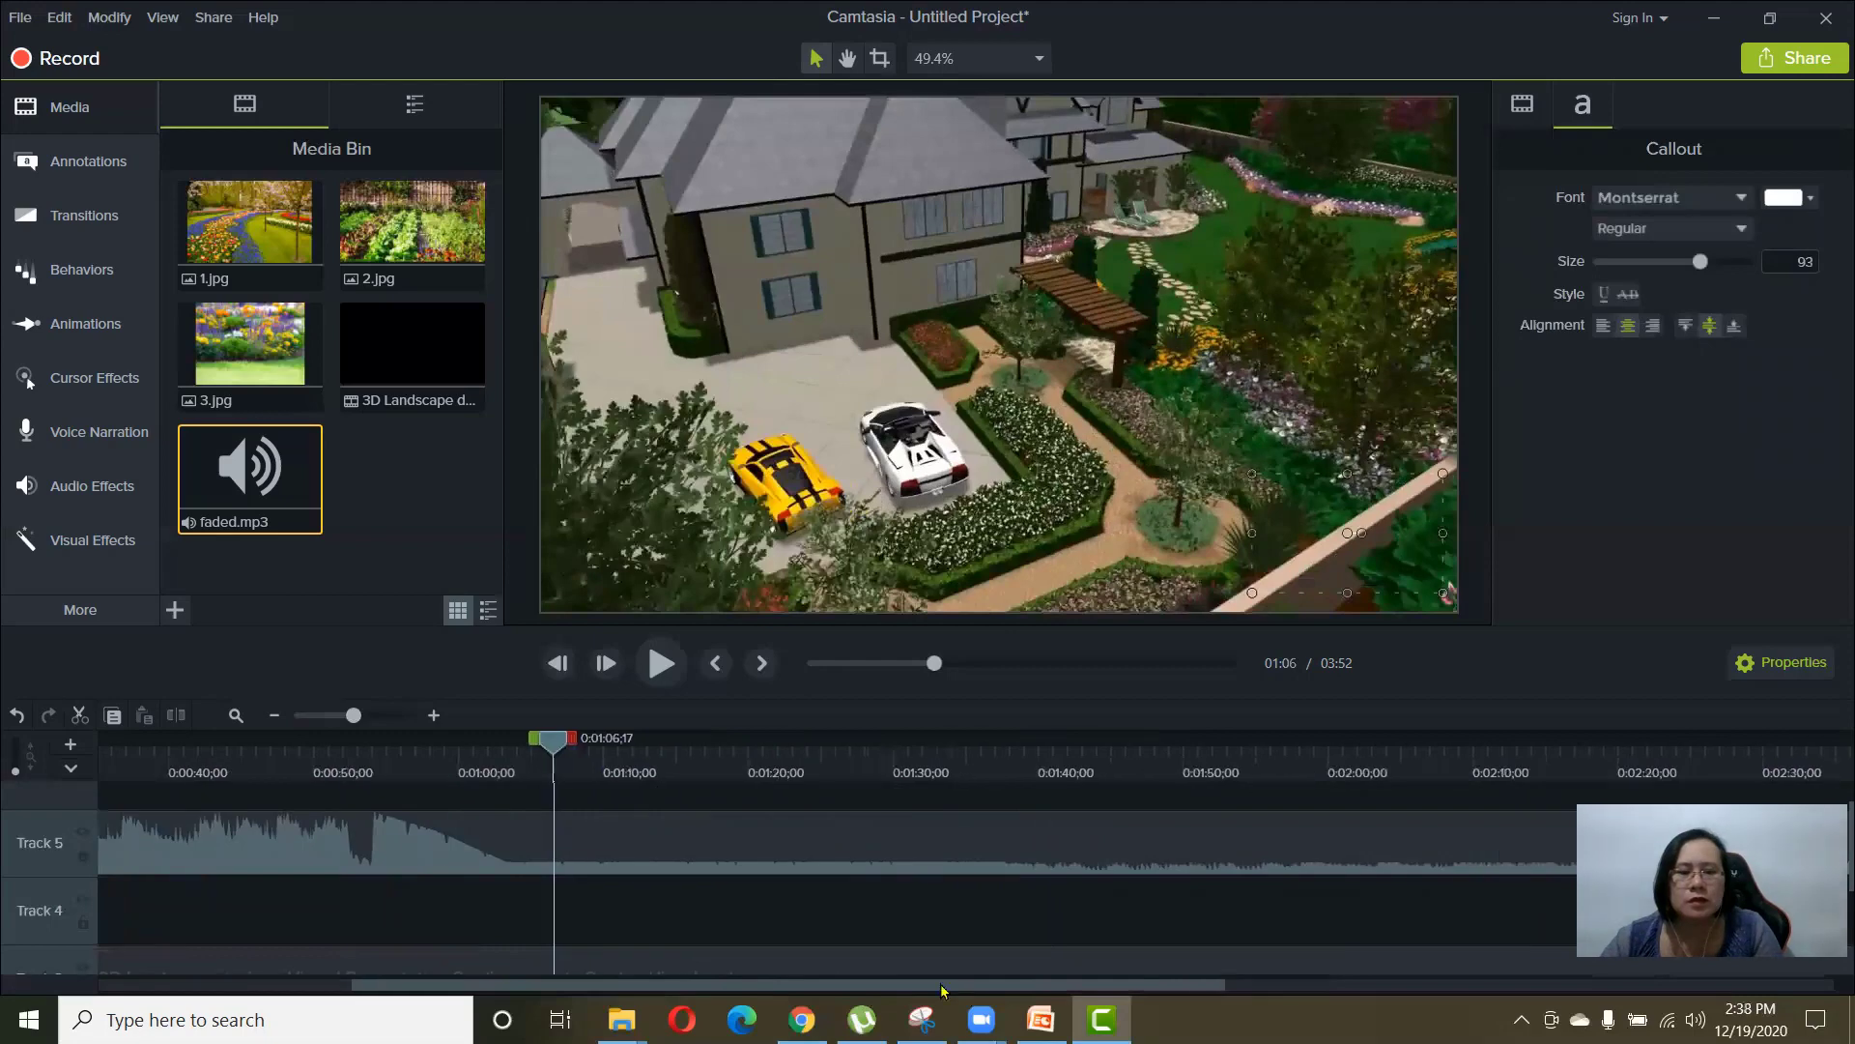
scroll(942, 988, down, 3)
scroll(943, 988, up, 3)
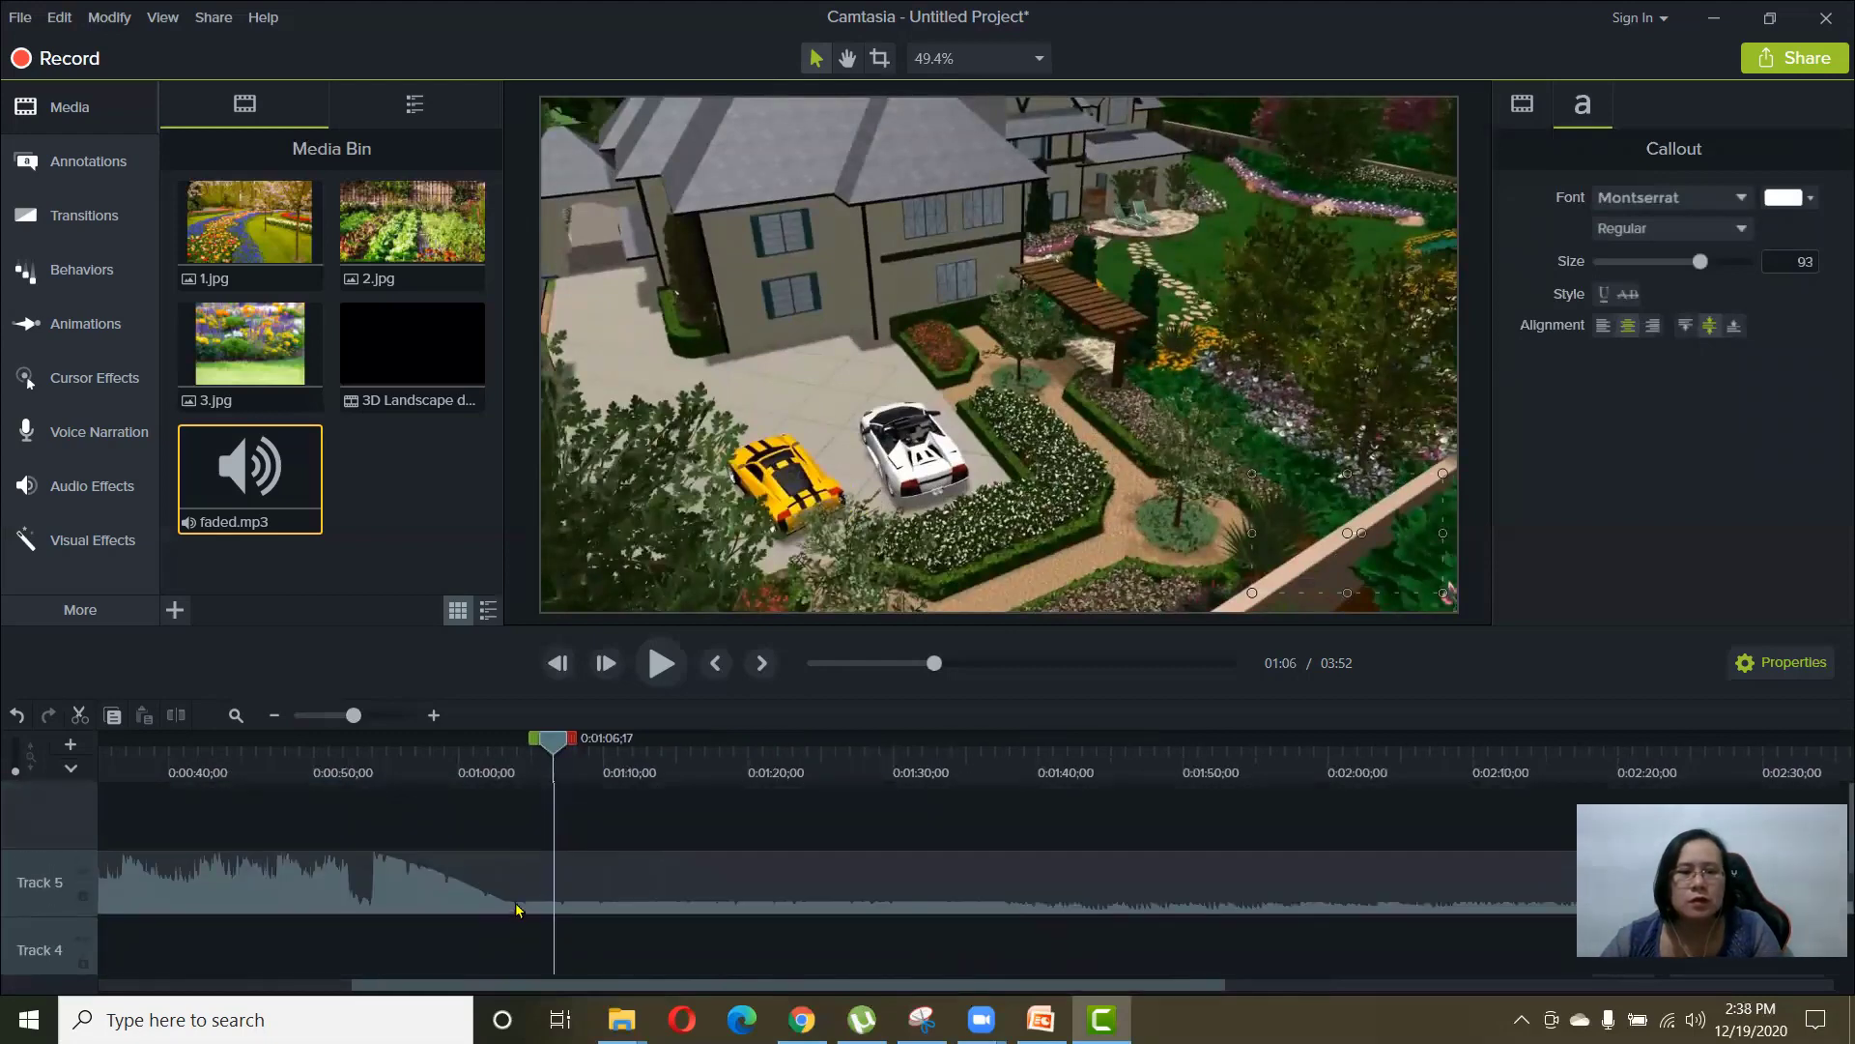
scroll(517, 909, down, 2)
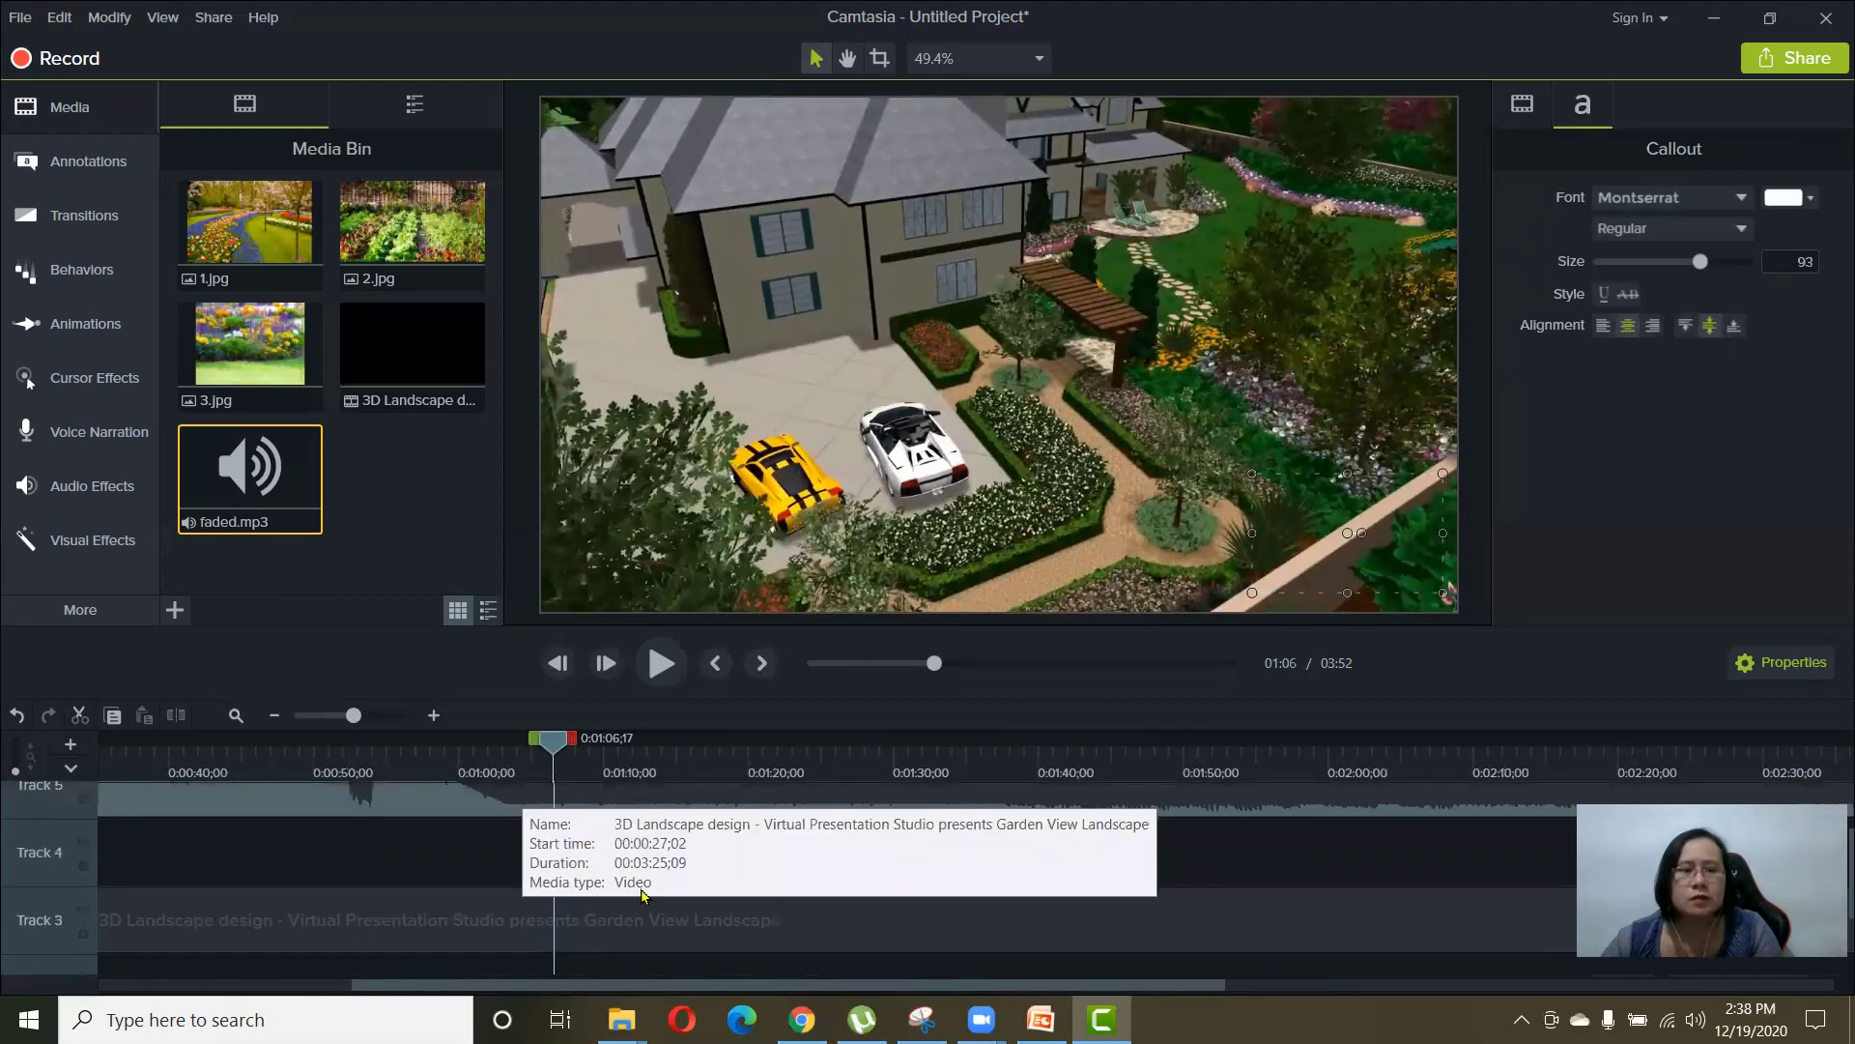
click(346, 763)
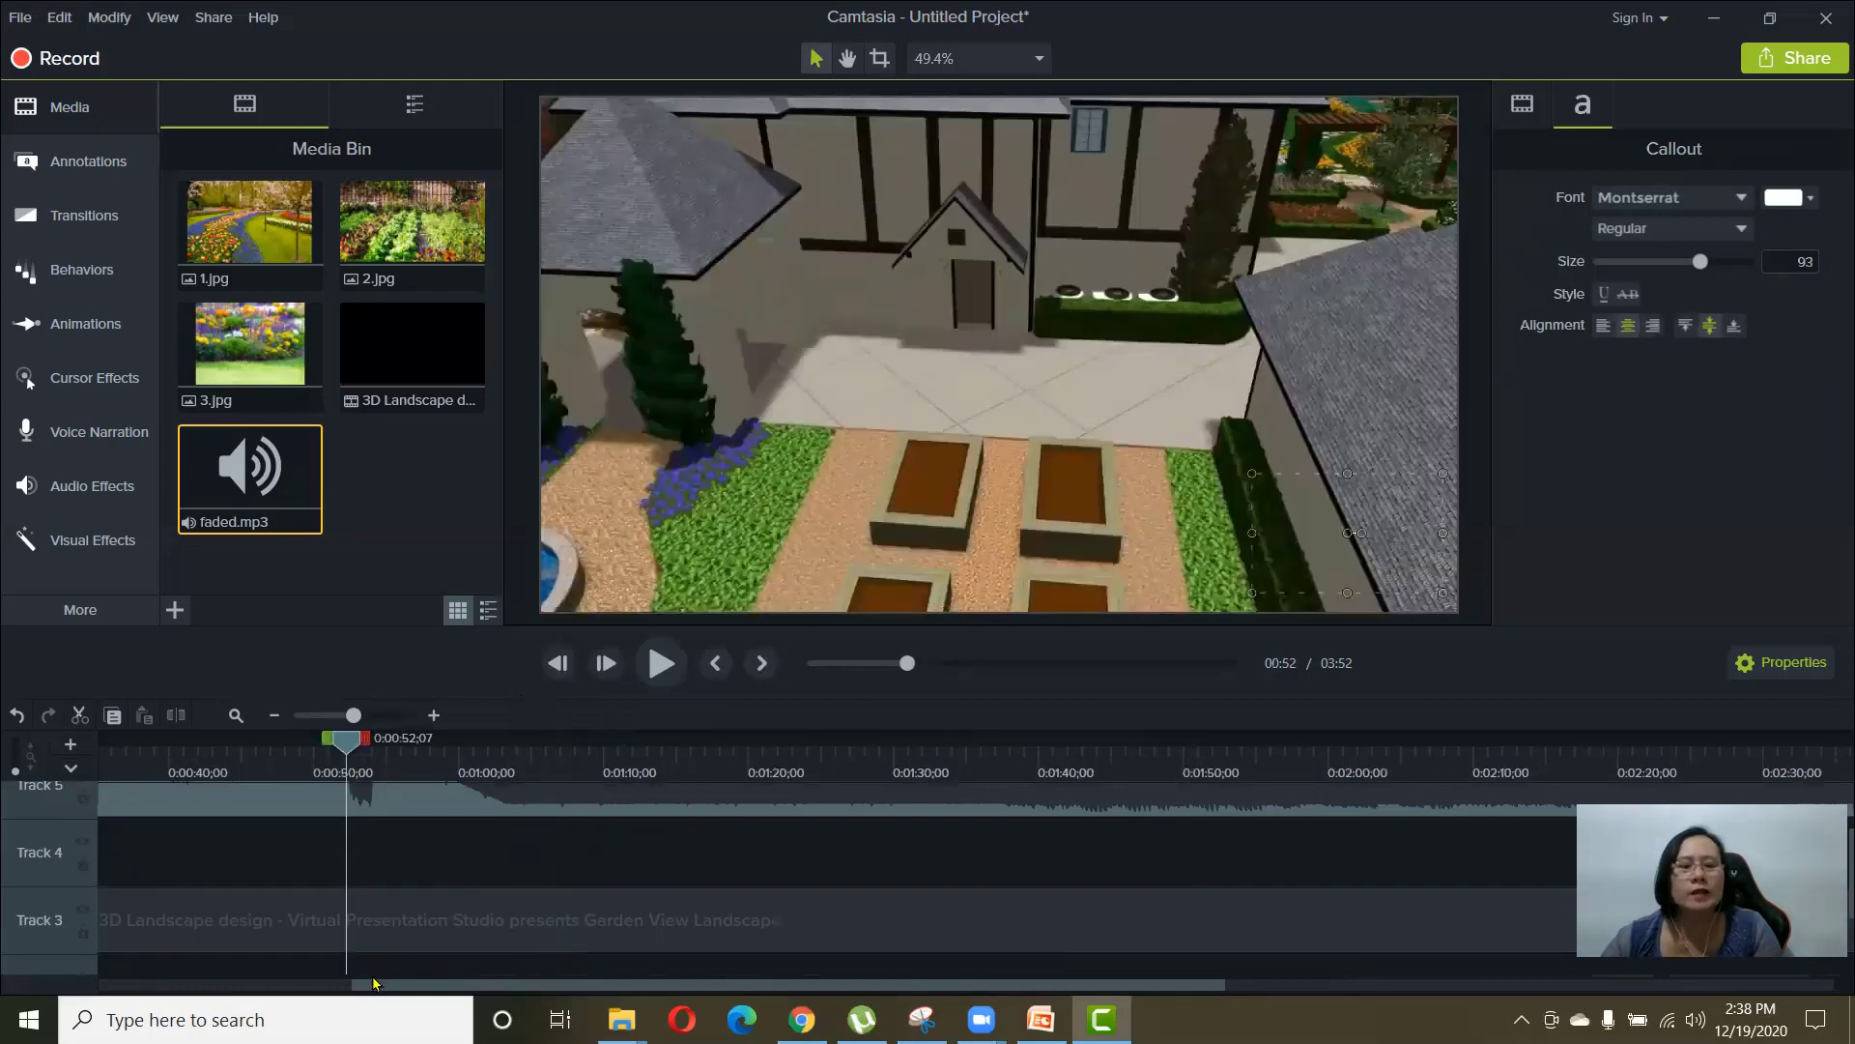
drag(379, 984, 309, 984)
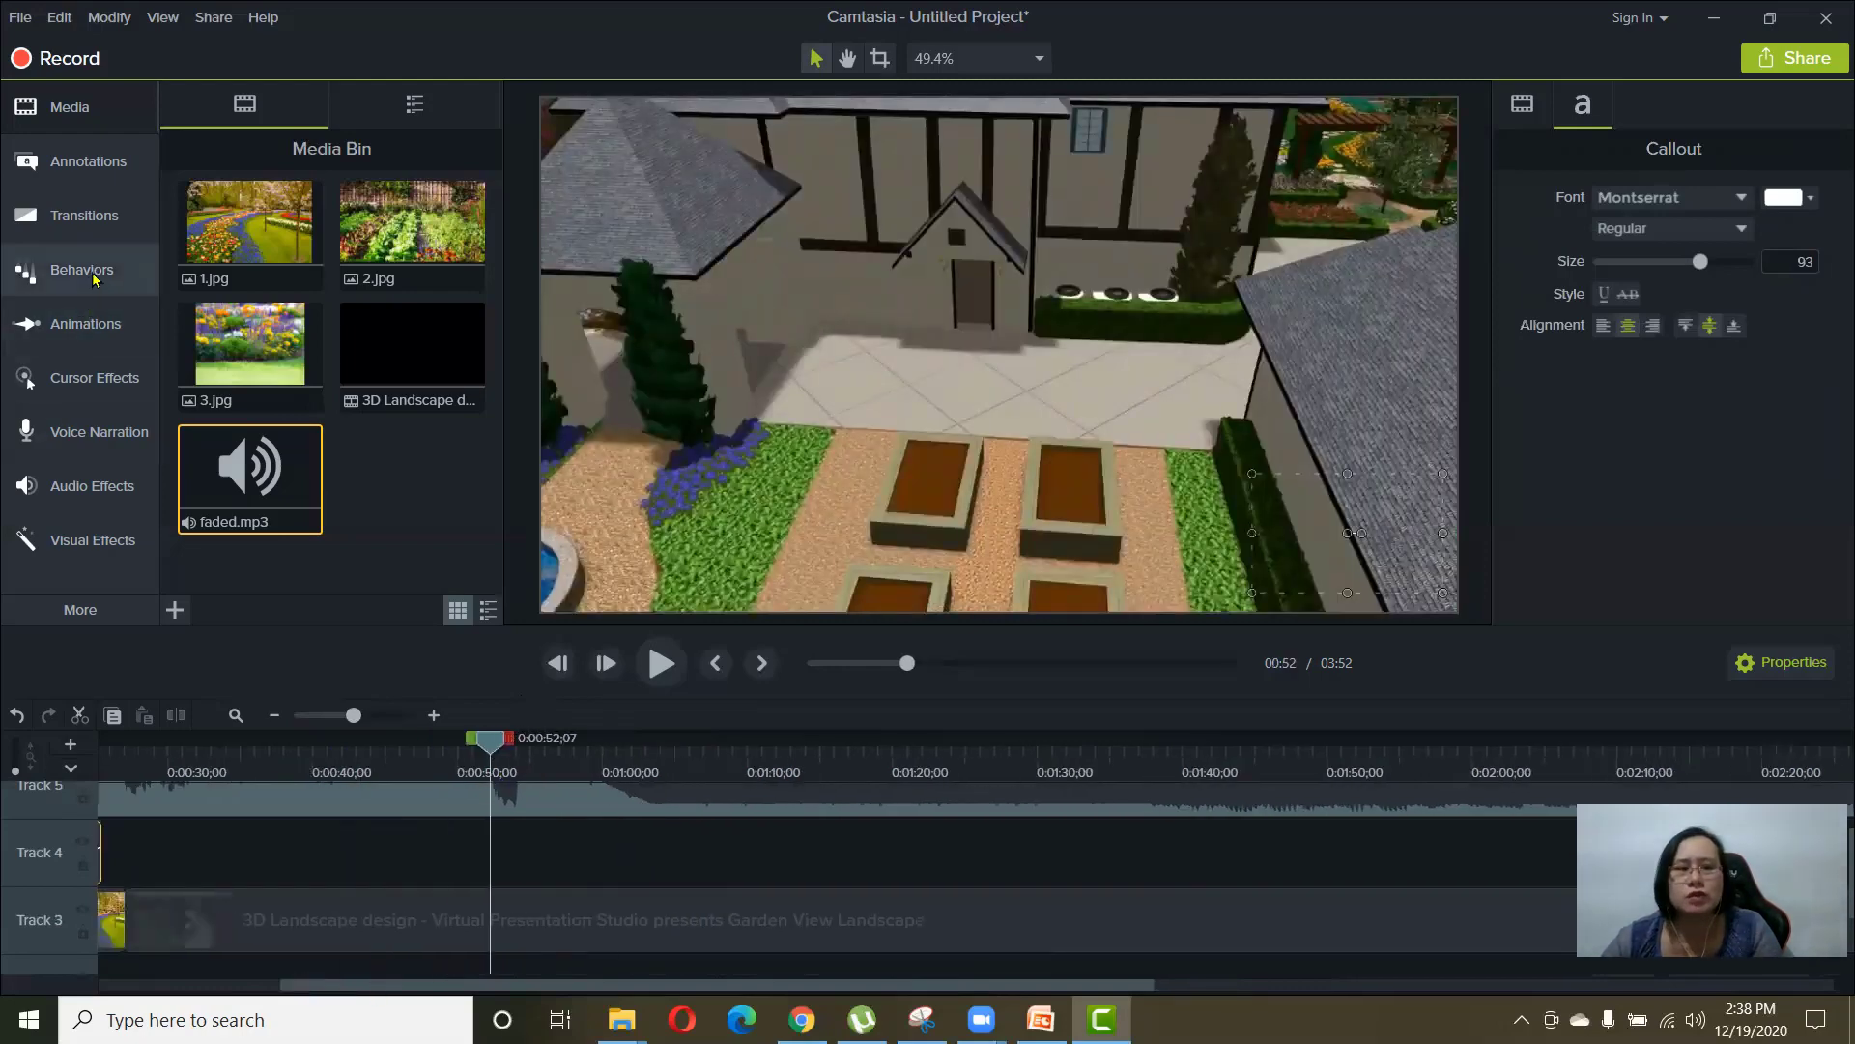
- Apply the Scale Down animation to the landscape video after the garden image on Track 3, at about 0:00:56
click(75, 337)
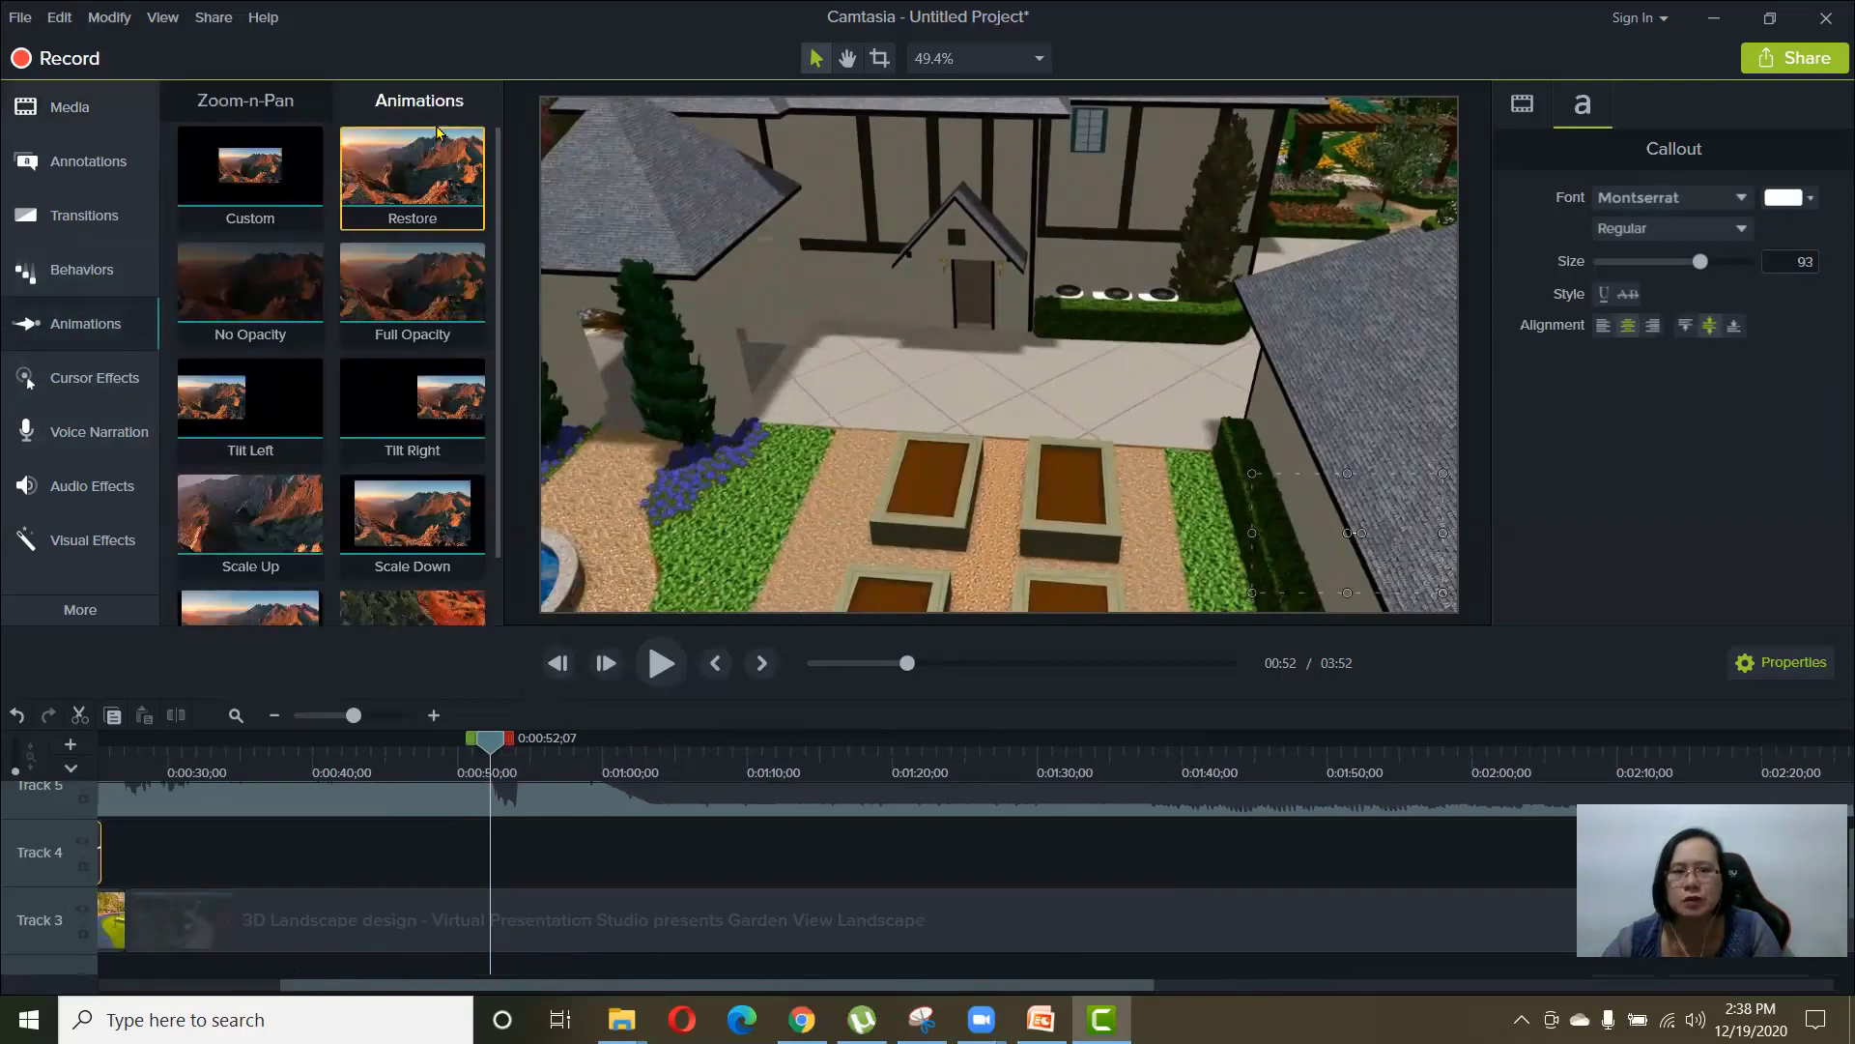
scroll(615, 906, up, 1)
scroll(615, 906, down, 2)
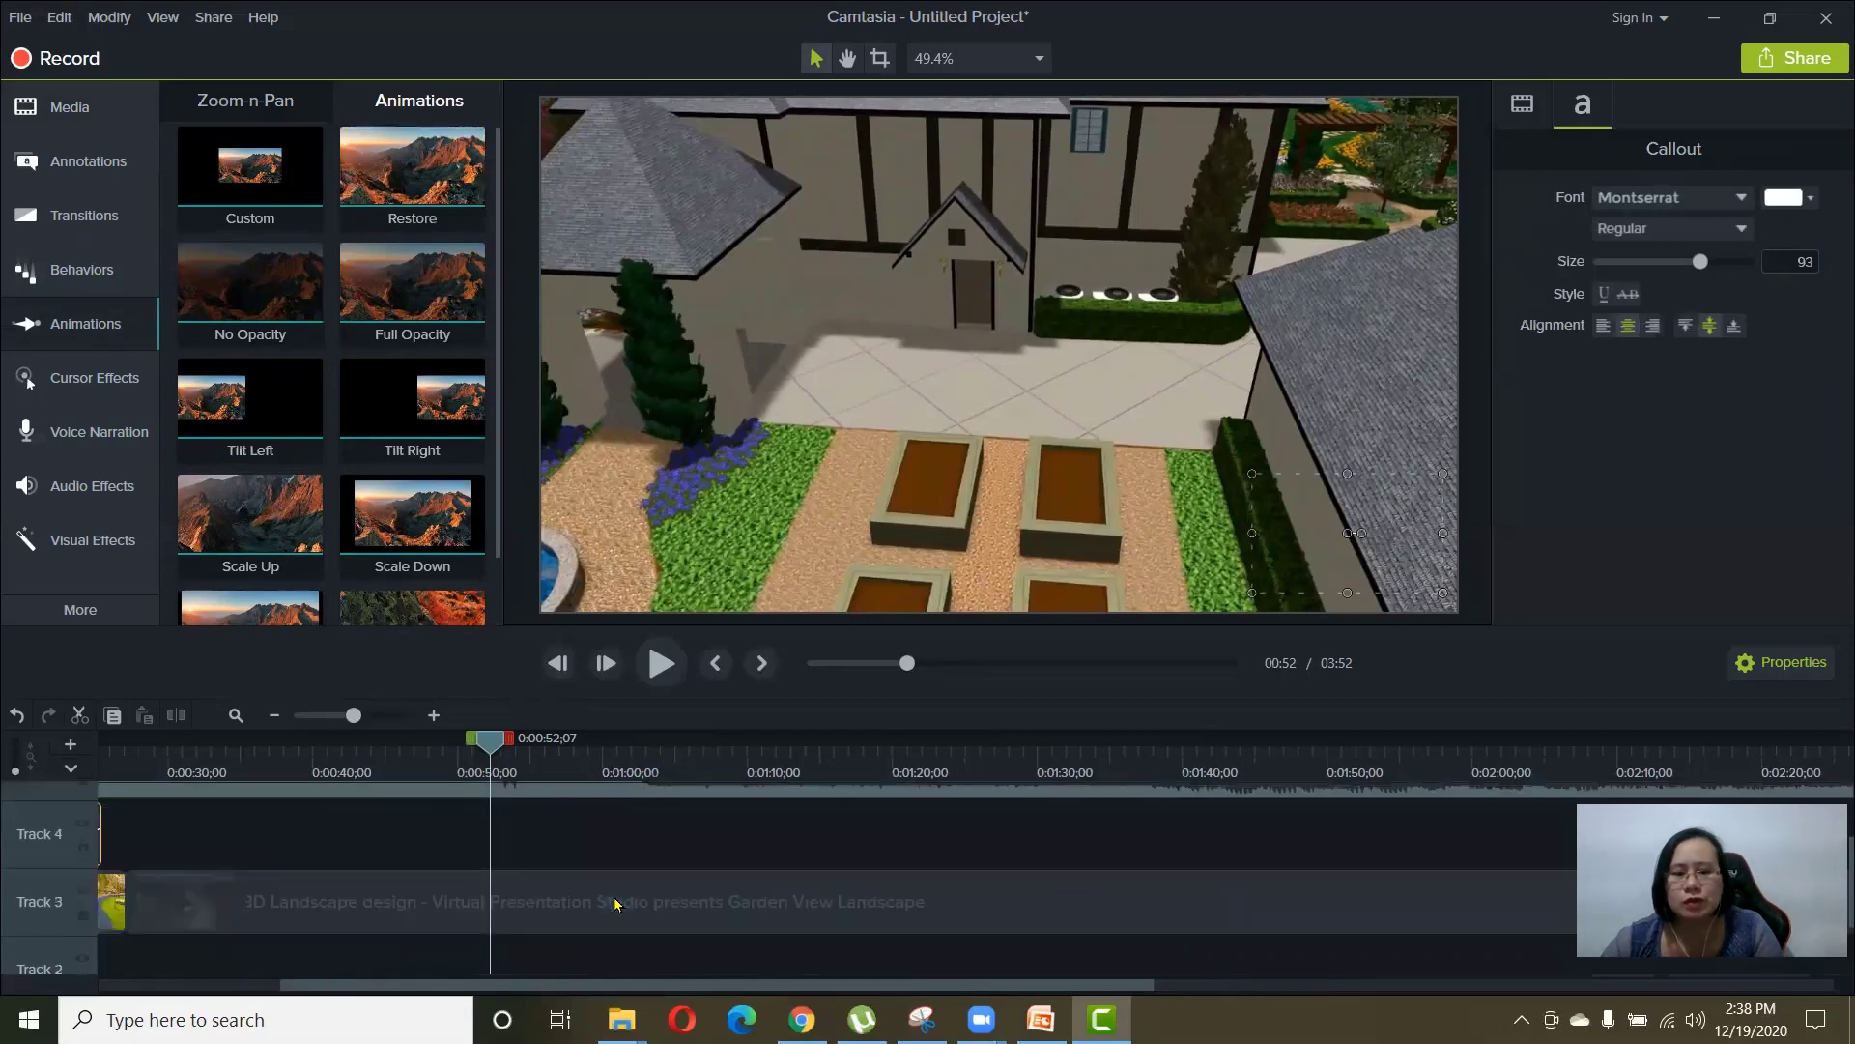
mouse_move(396, 541)
mouse_down()
mouse_move(549, 634)
mouse_move(645, 799)
mouse_move(663, 899)
mouse_move(550, 873)
mouse_up()
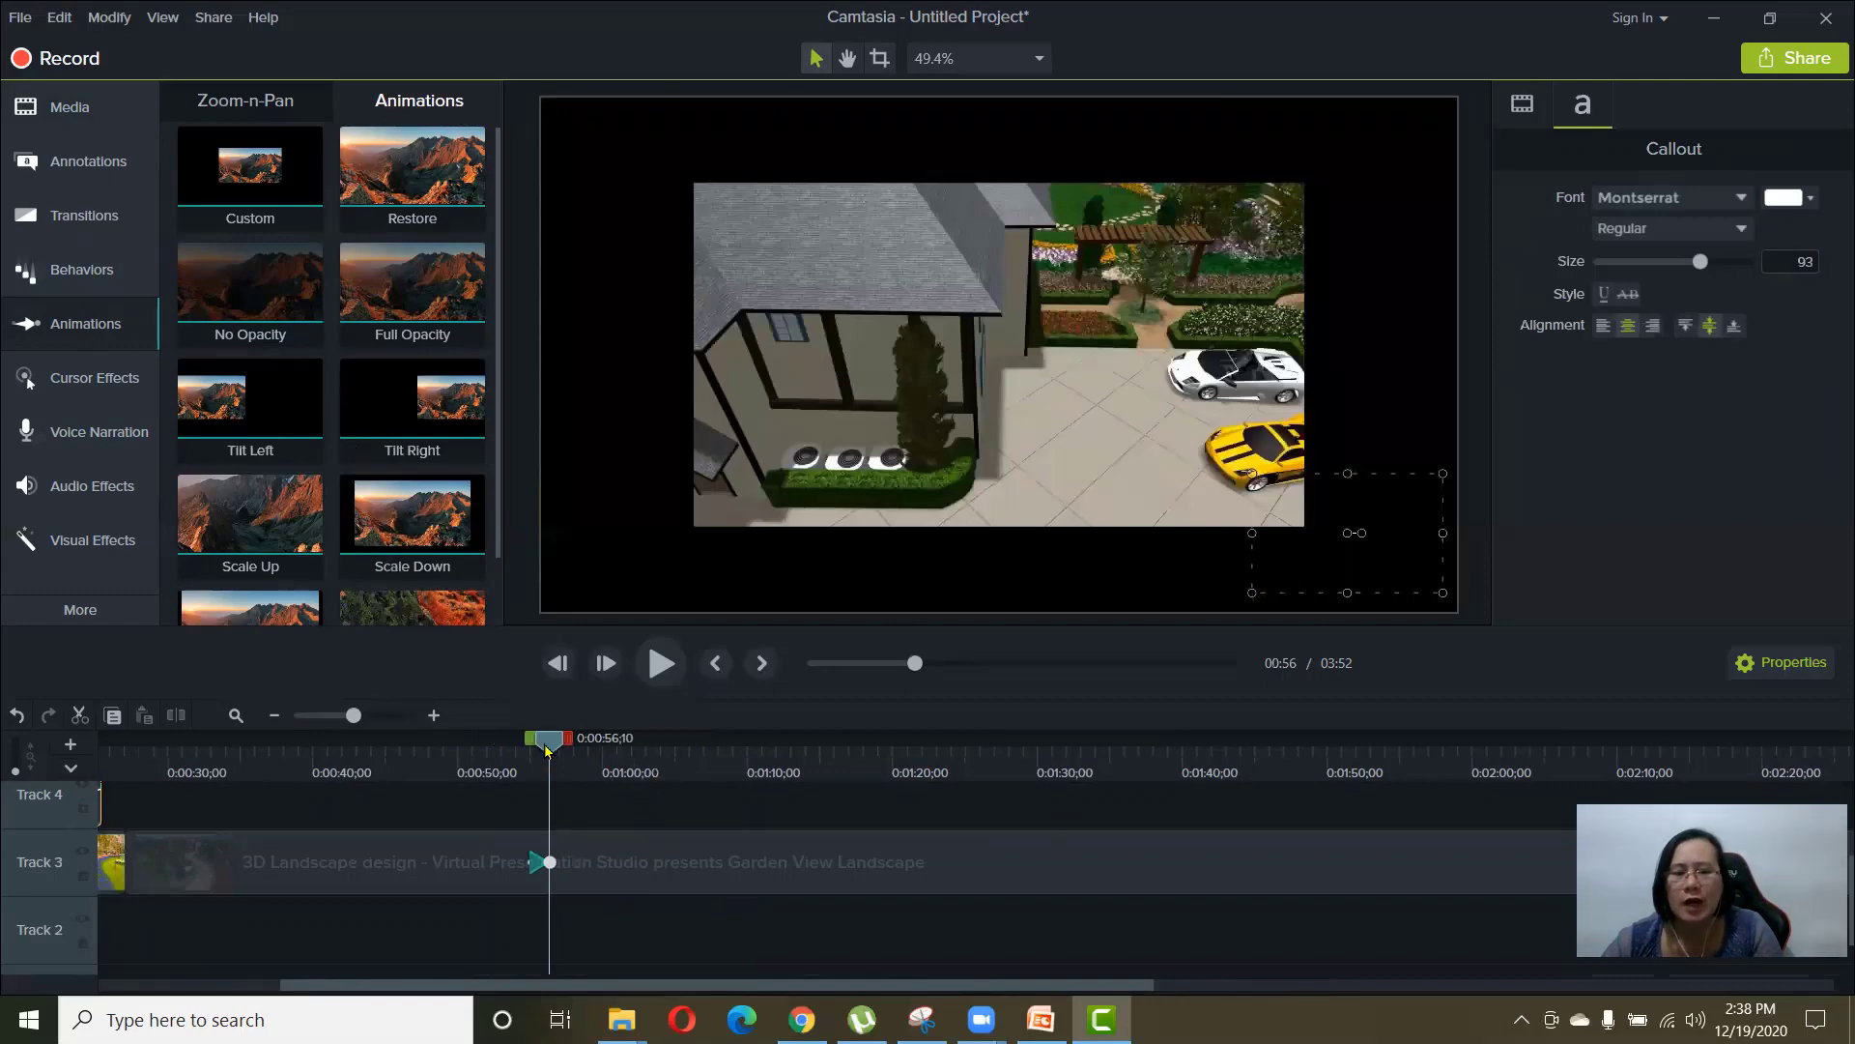
- At 0:00:55;26, enlarge the landscape video on the canvas to about 154.5% so it covers the whole frame
mouse_move(547, 744)
mouse_down()
mouse_move(507, 760)
mouse_move(530, 761)
mouse_up()
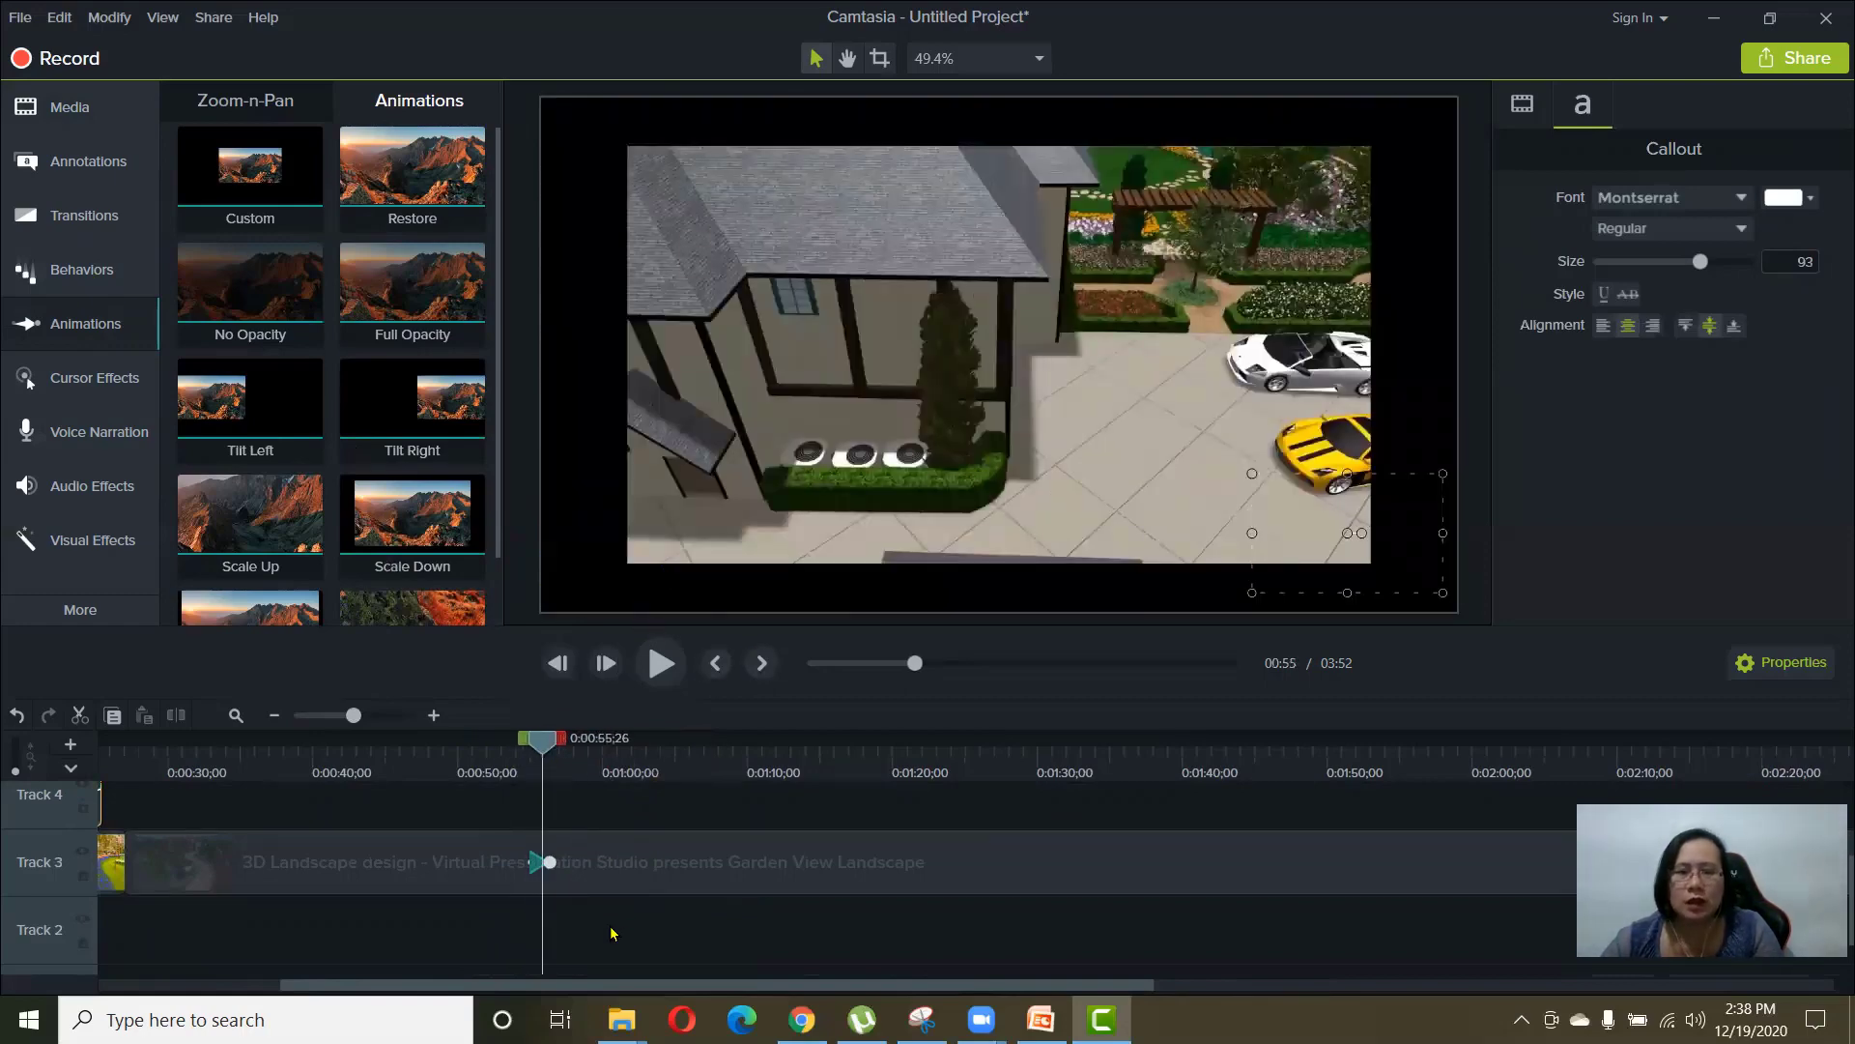
click(829, 376)
drag(627, 146, 524, 88)
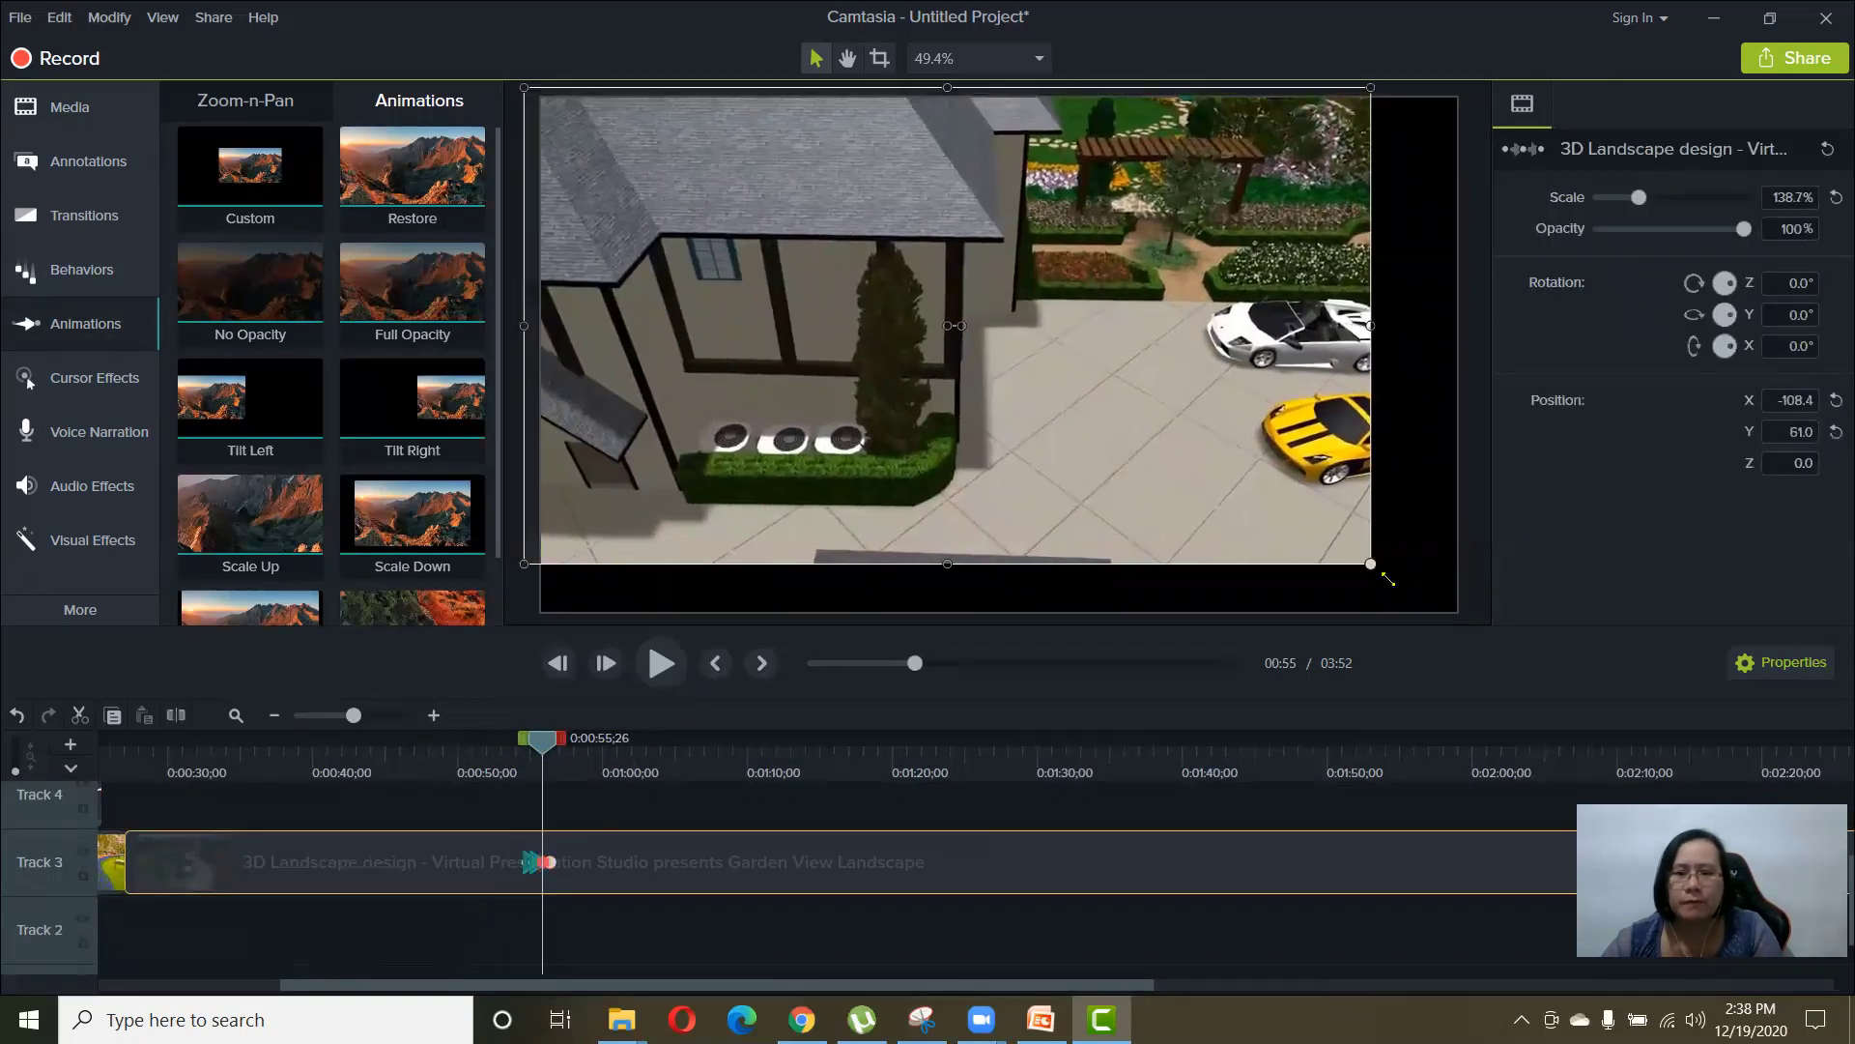
drag(1388, 578, 1484, 632)
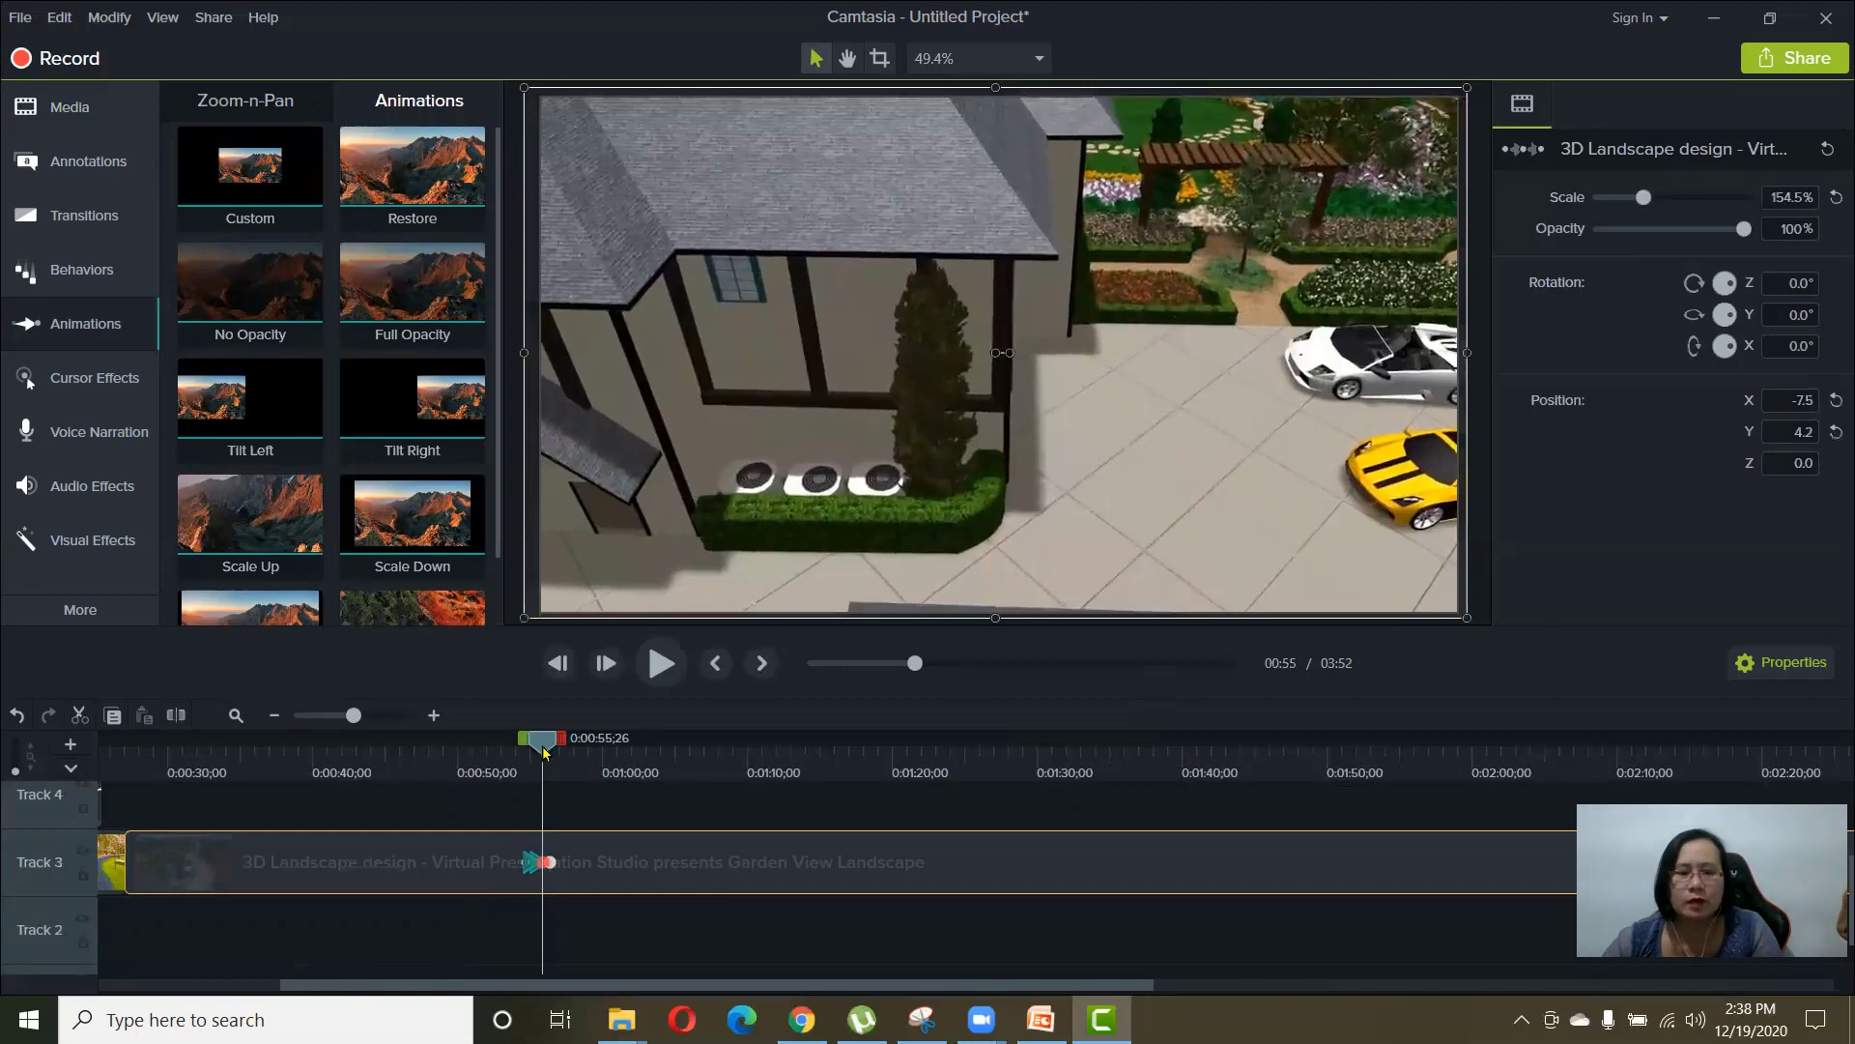
- At 0:00:59;04, enlarge the scaled-down landscape video from its corners to fill the canvas, and return the playhead toward the start
drag(544, 753, 590, 782)
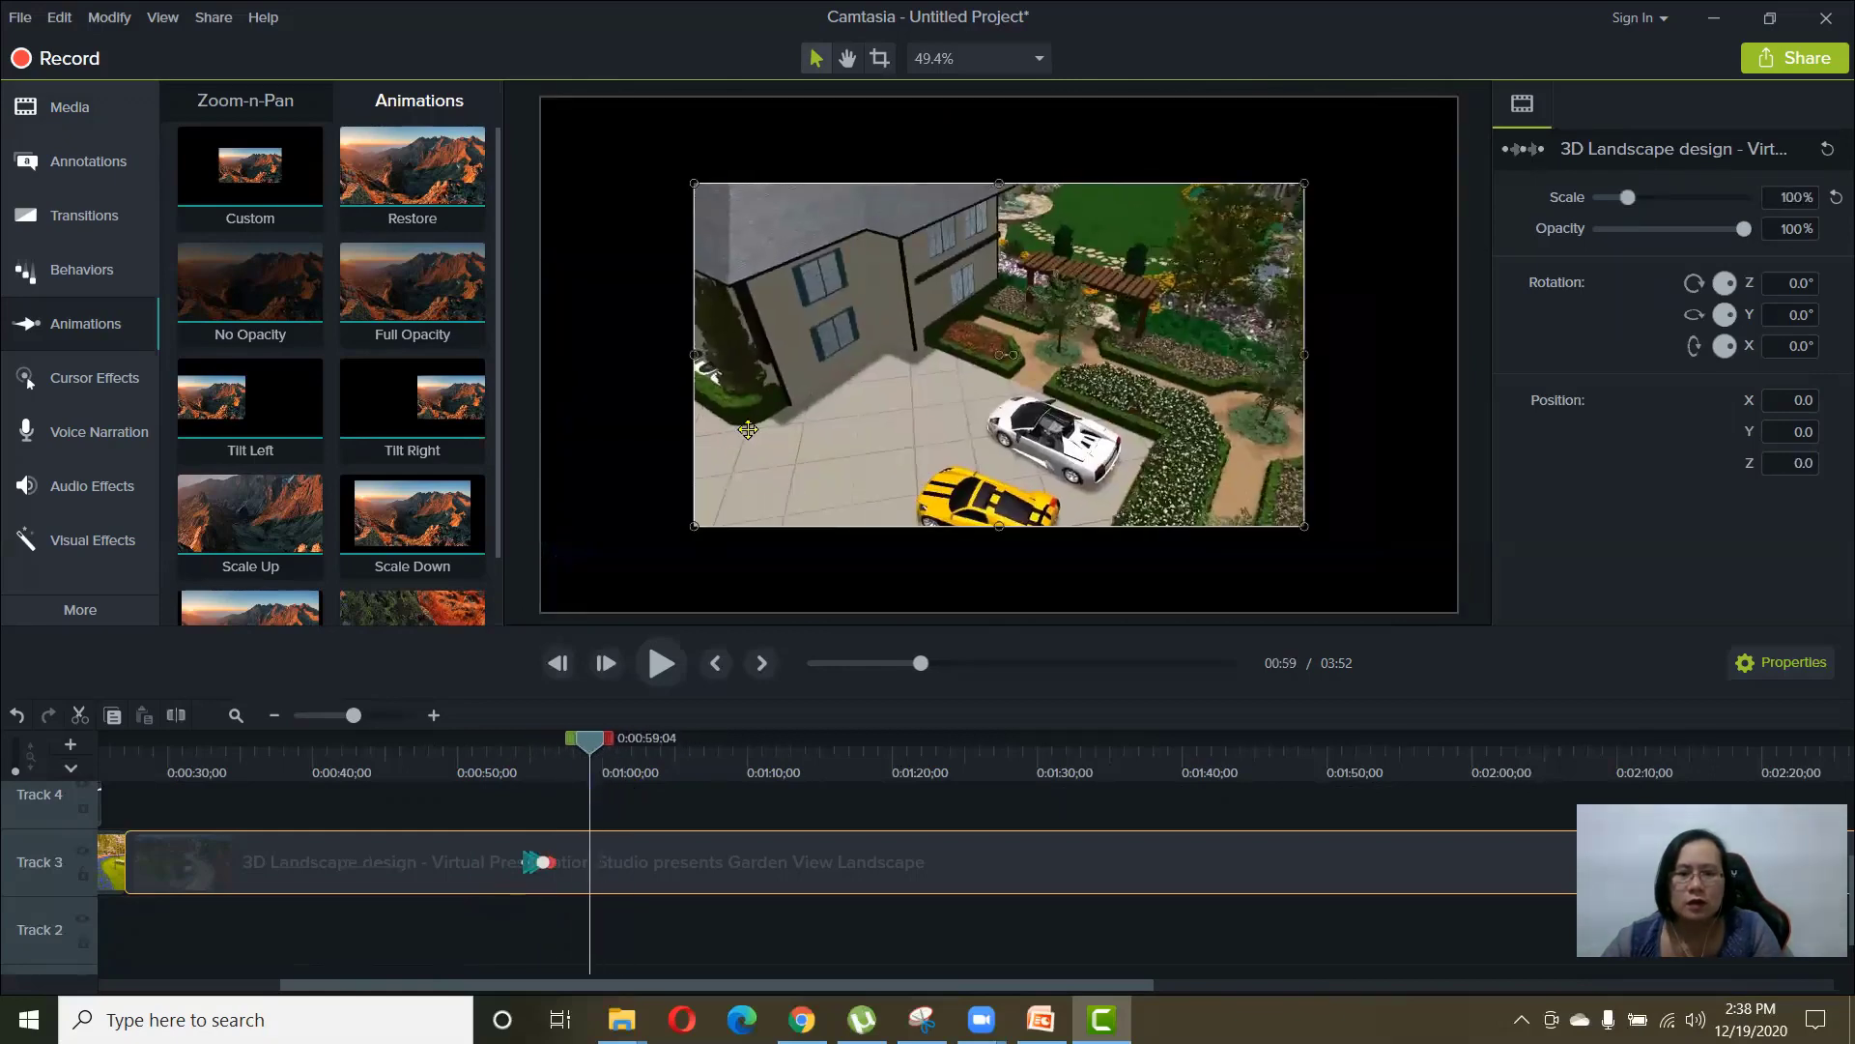
drag(693, 526, 542, 610)
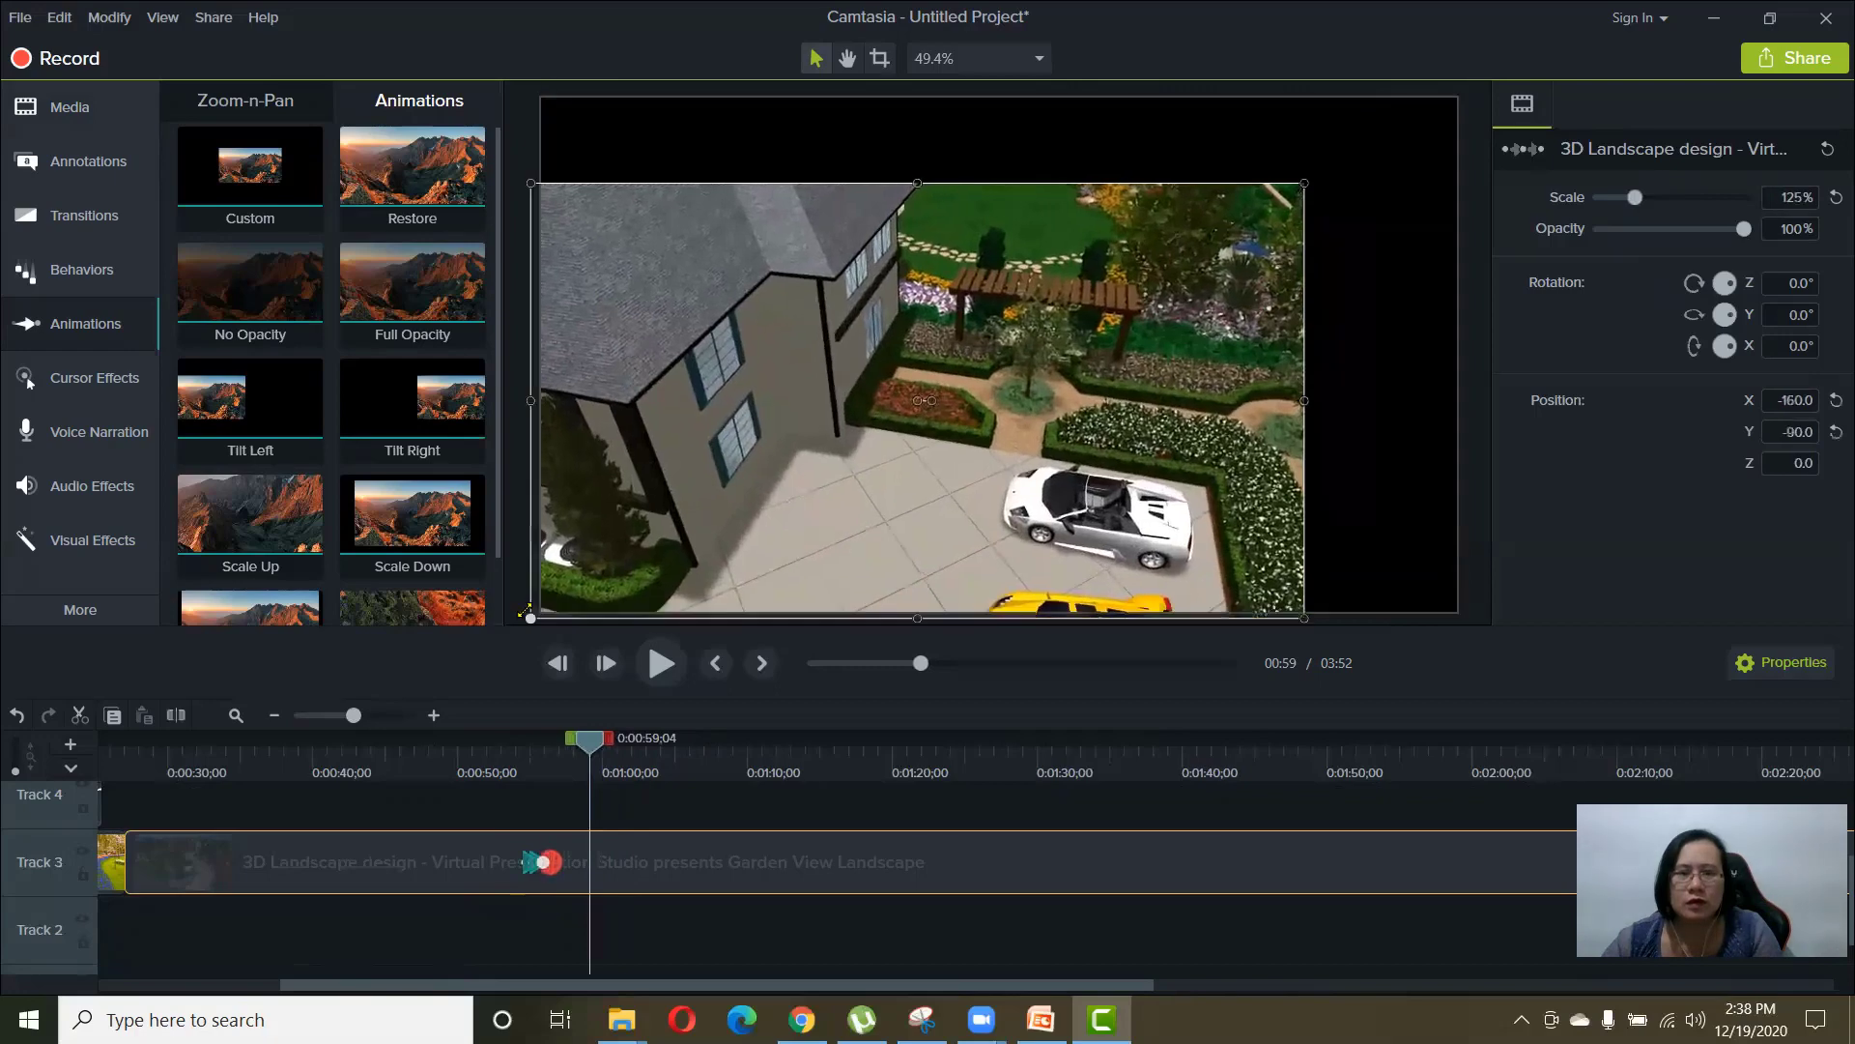
click(1323, 179)
click(1323, 191)
drag(1301, 179, 1456, 96)
drag(600, 740, 118, 739)
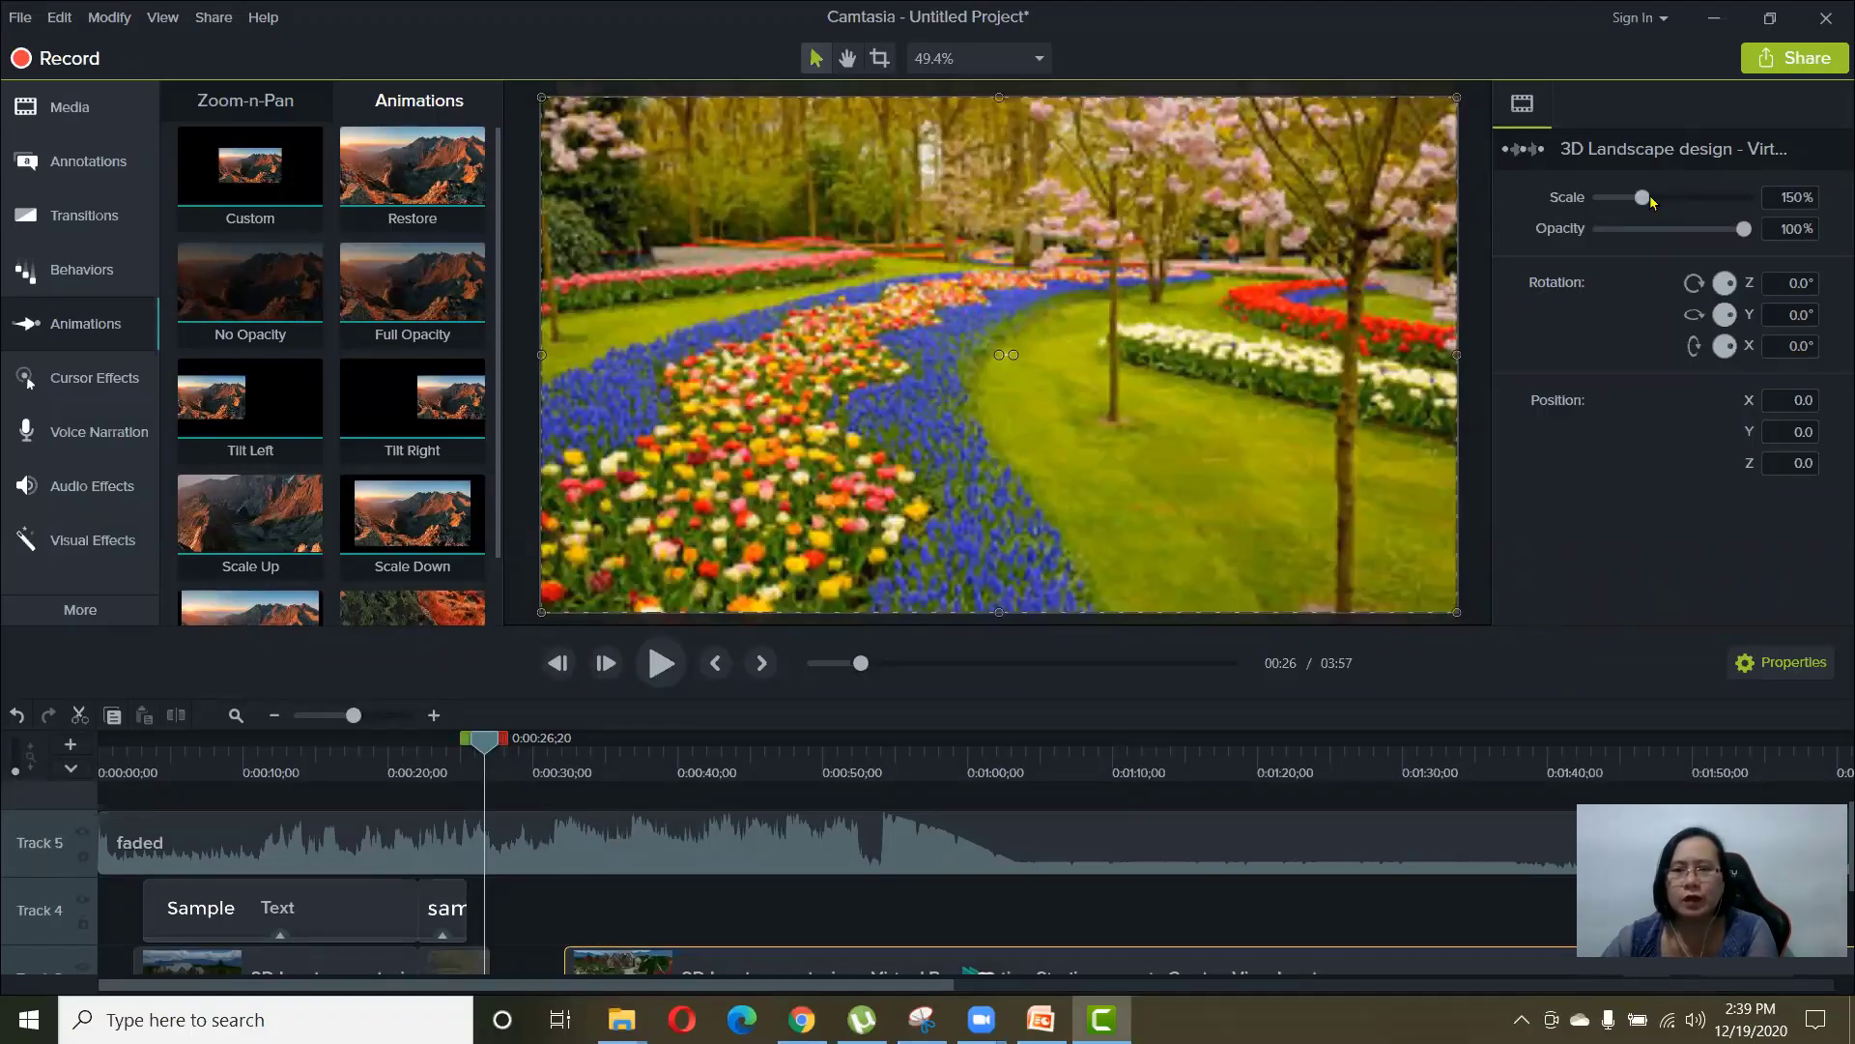
- Start producing the project as a local file with the MP4 only (up to 1080p) preset
click(1802, 60)
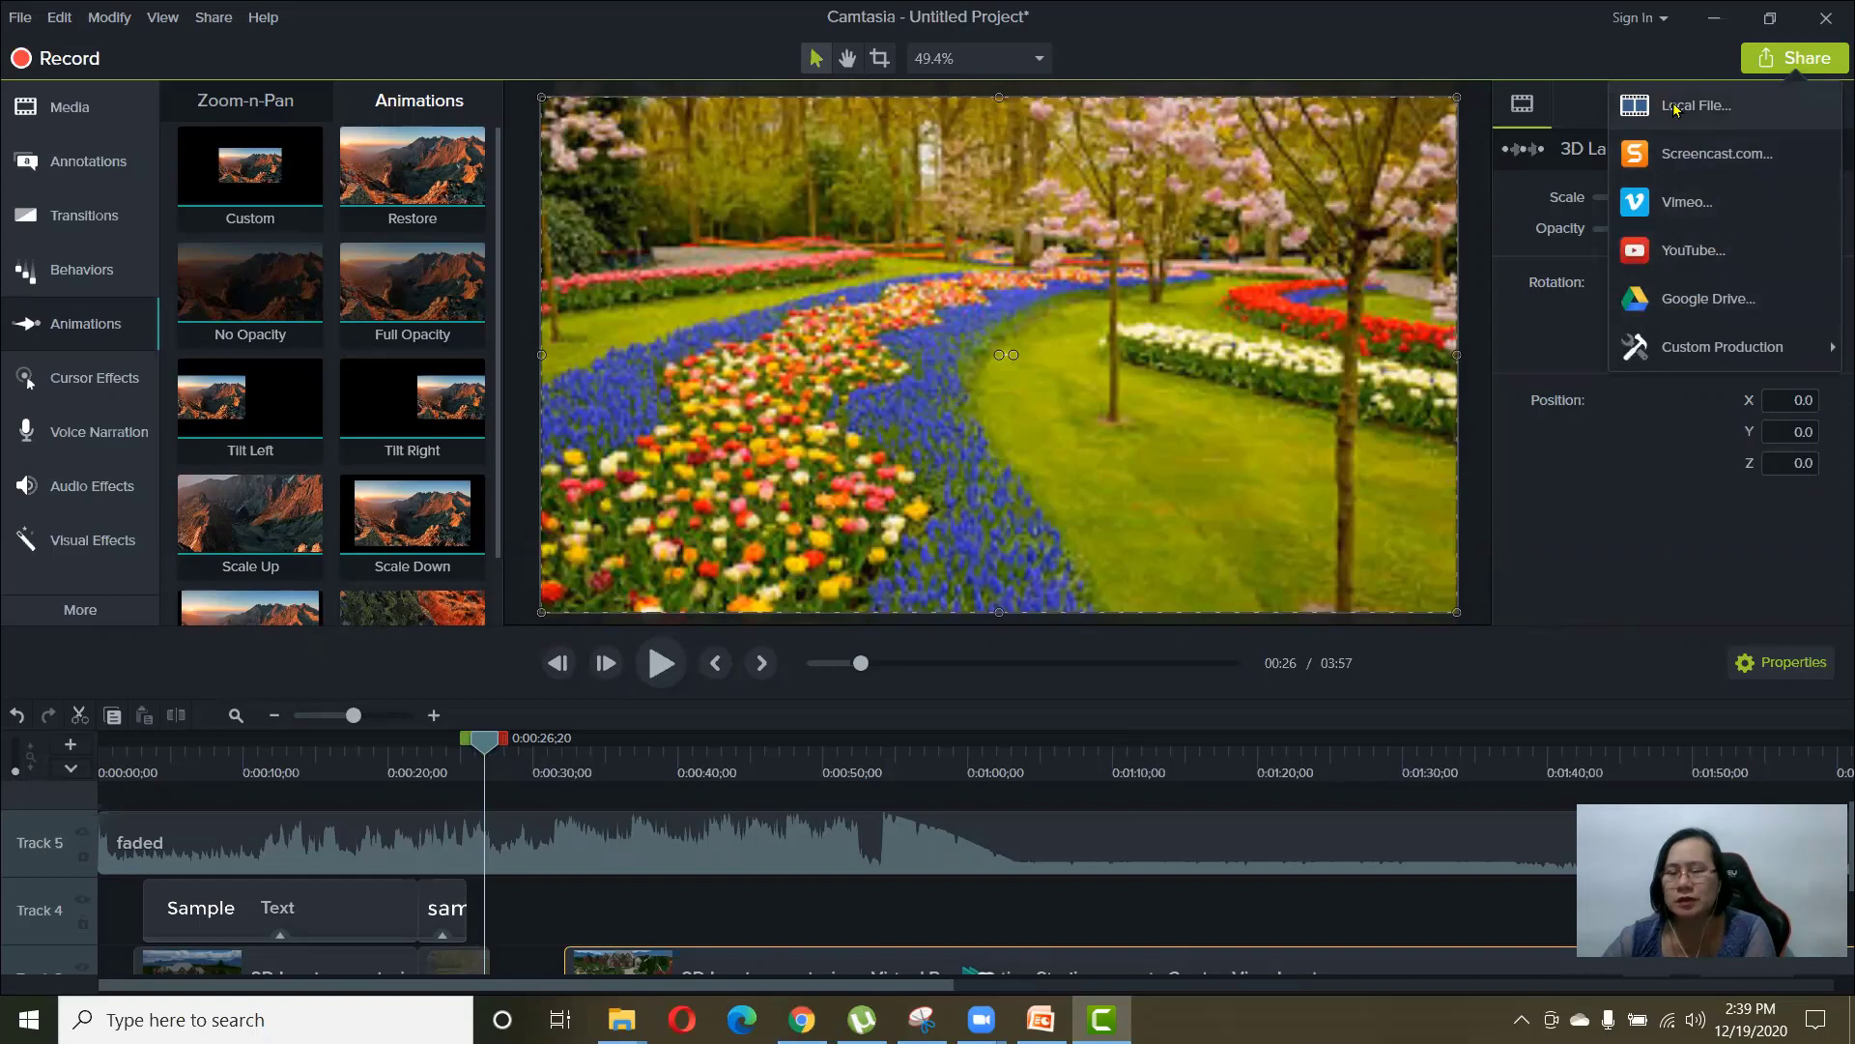
click(1710, 108)
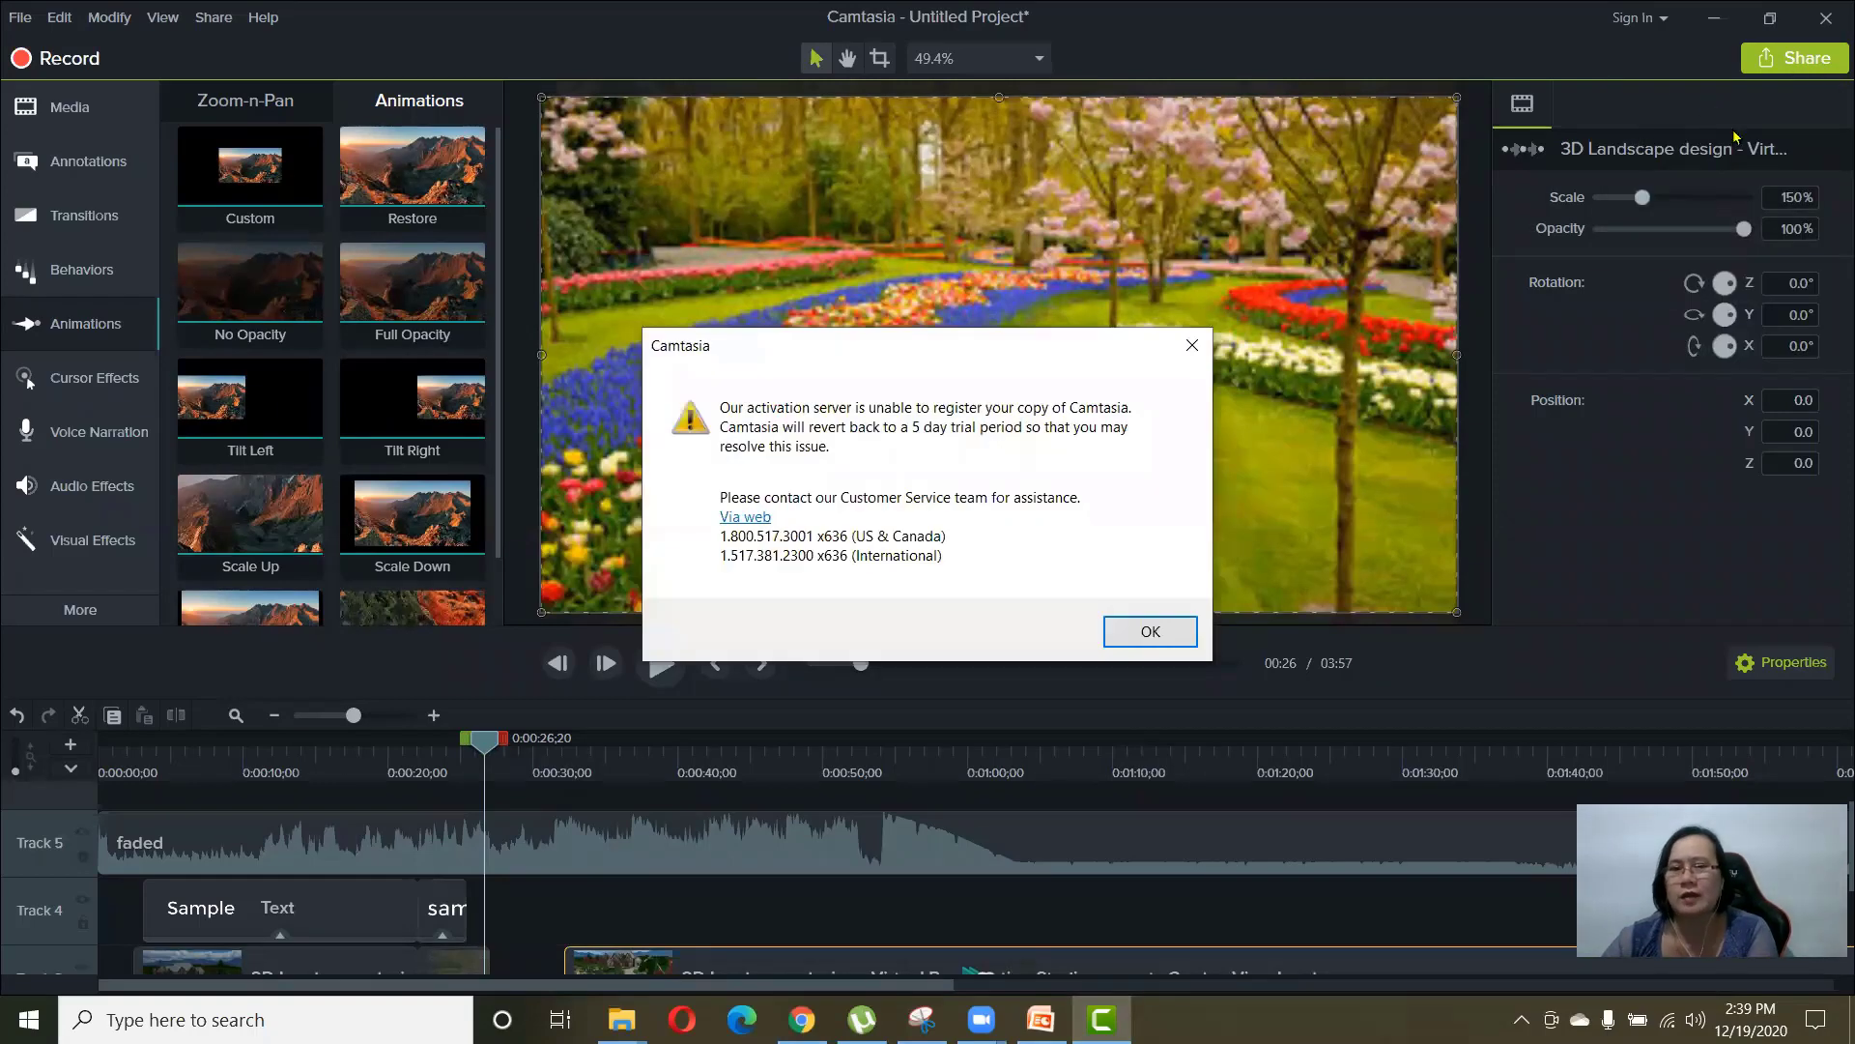
click(1150, 633)
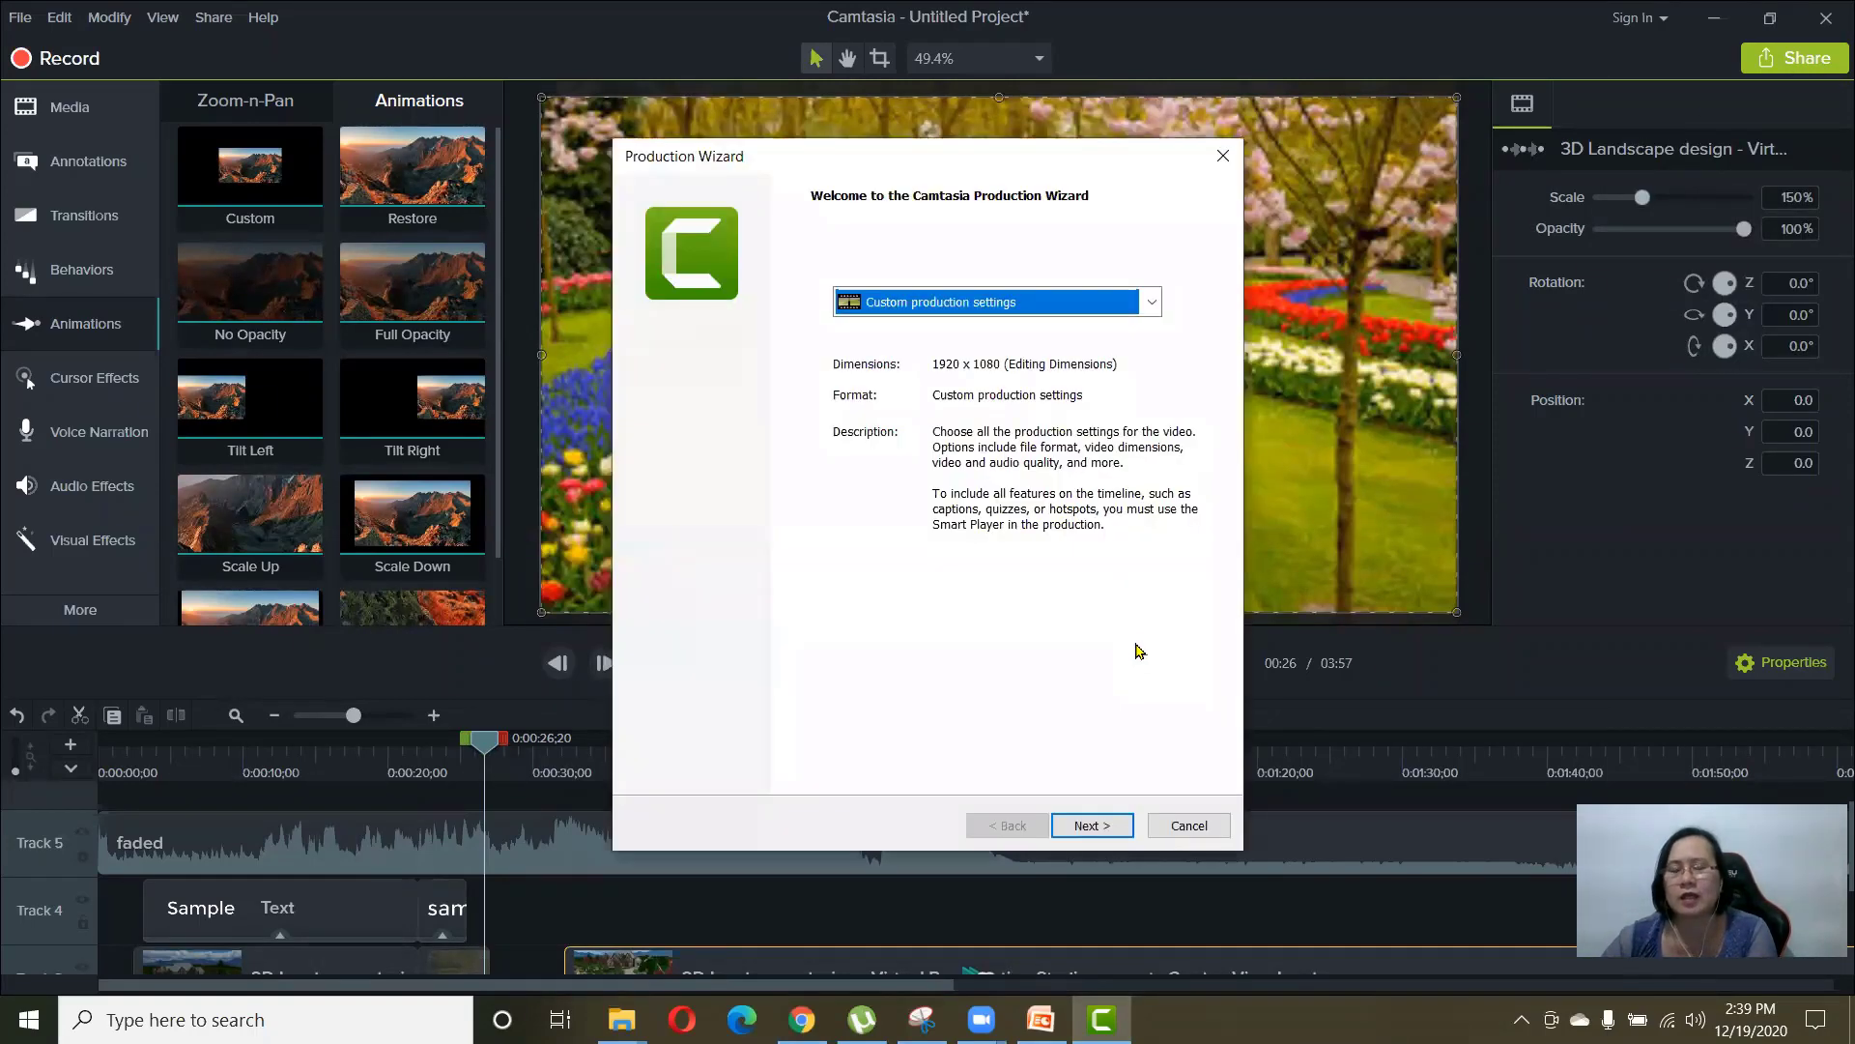
click(1146, 303)
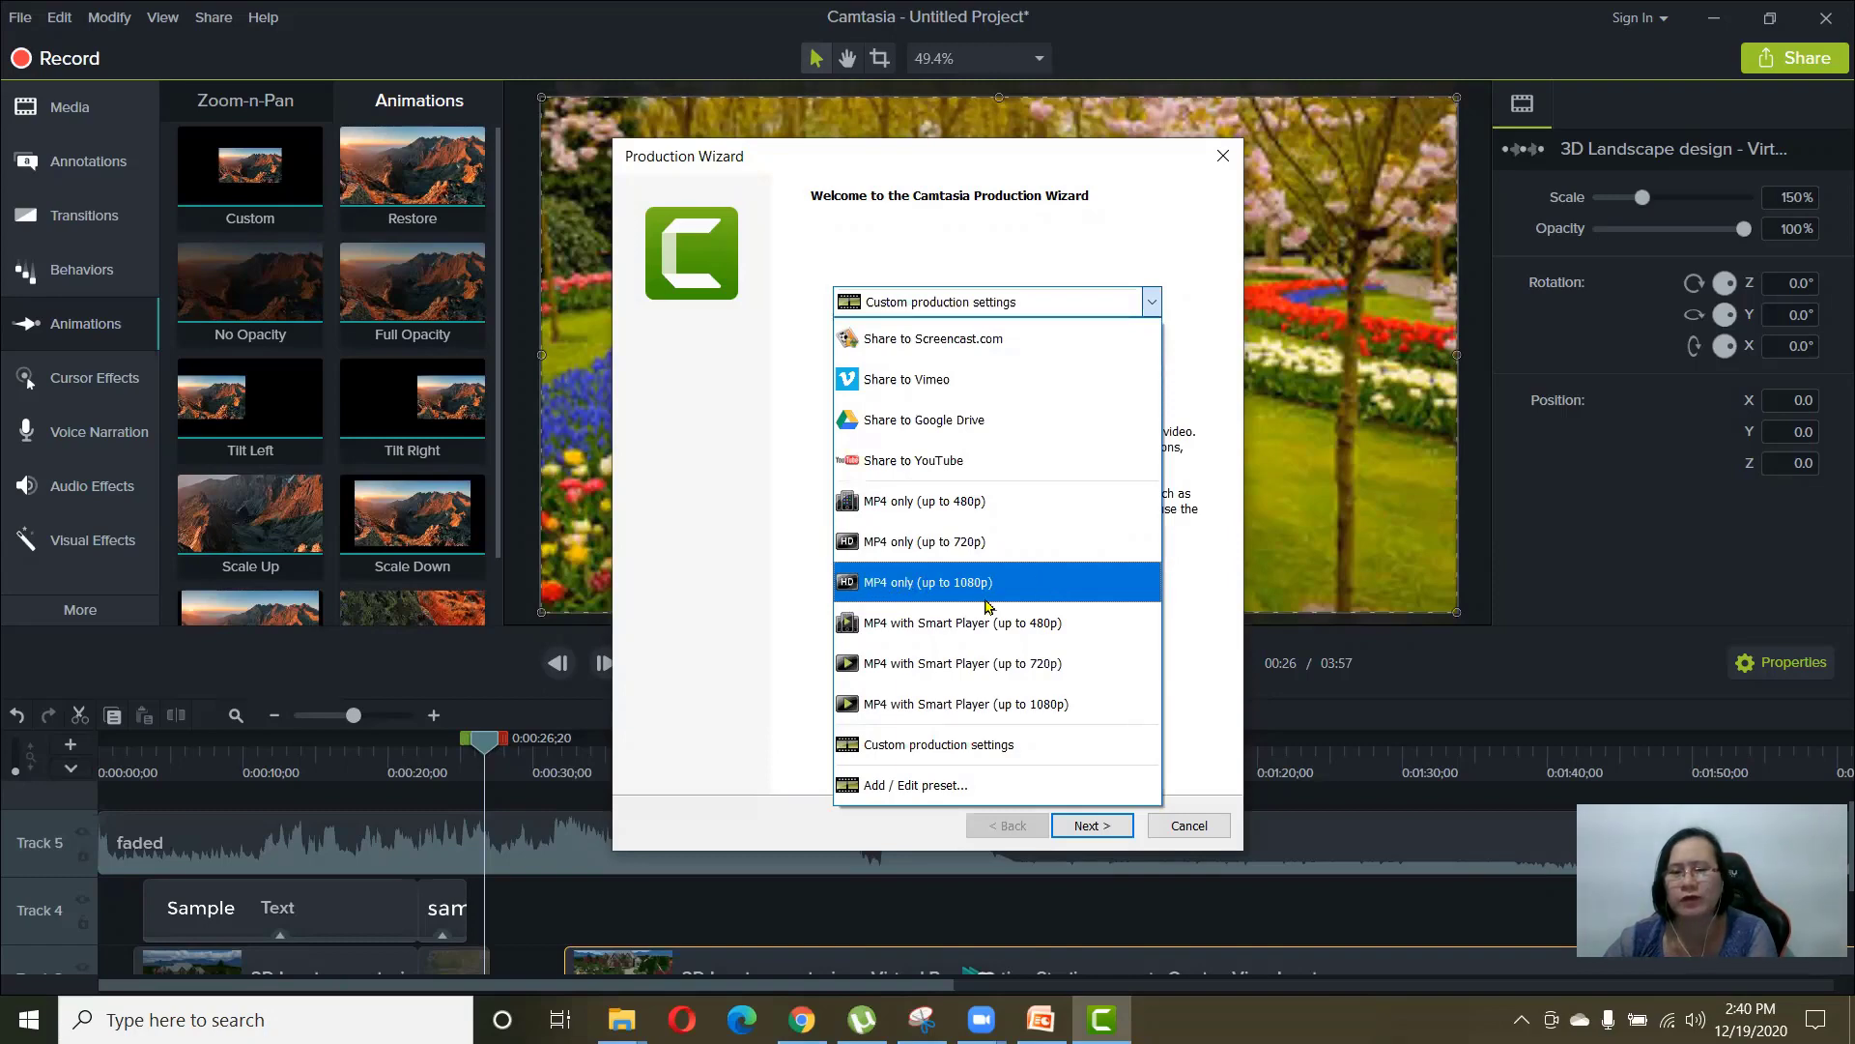
click(1070, 592)
click(1107, 830)
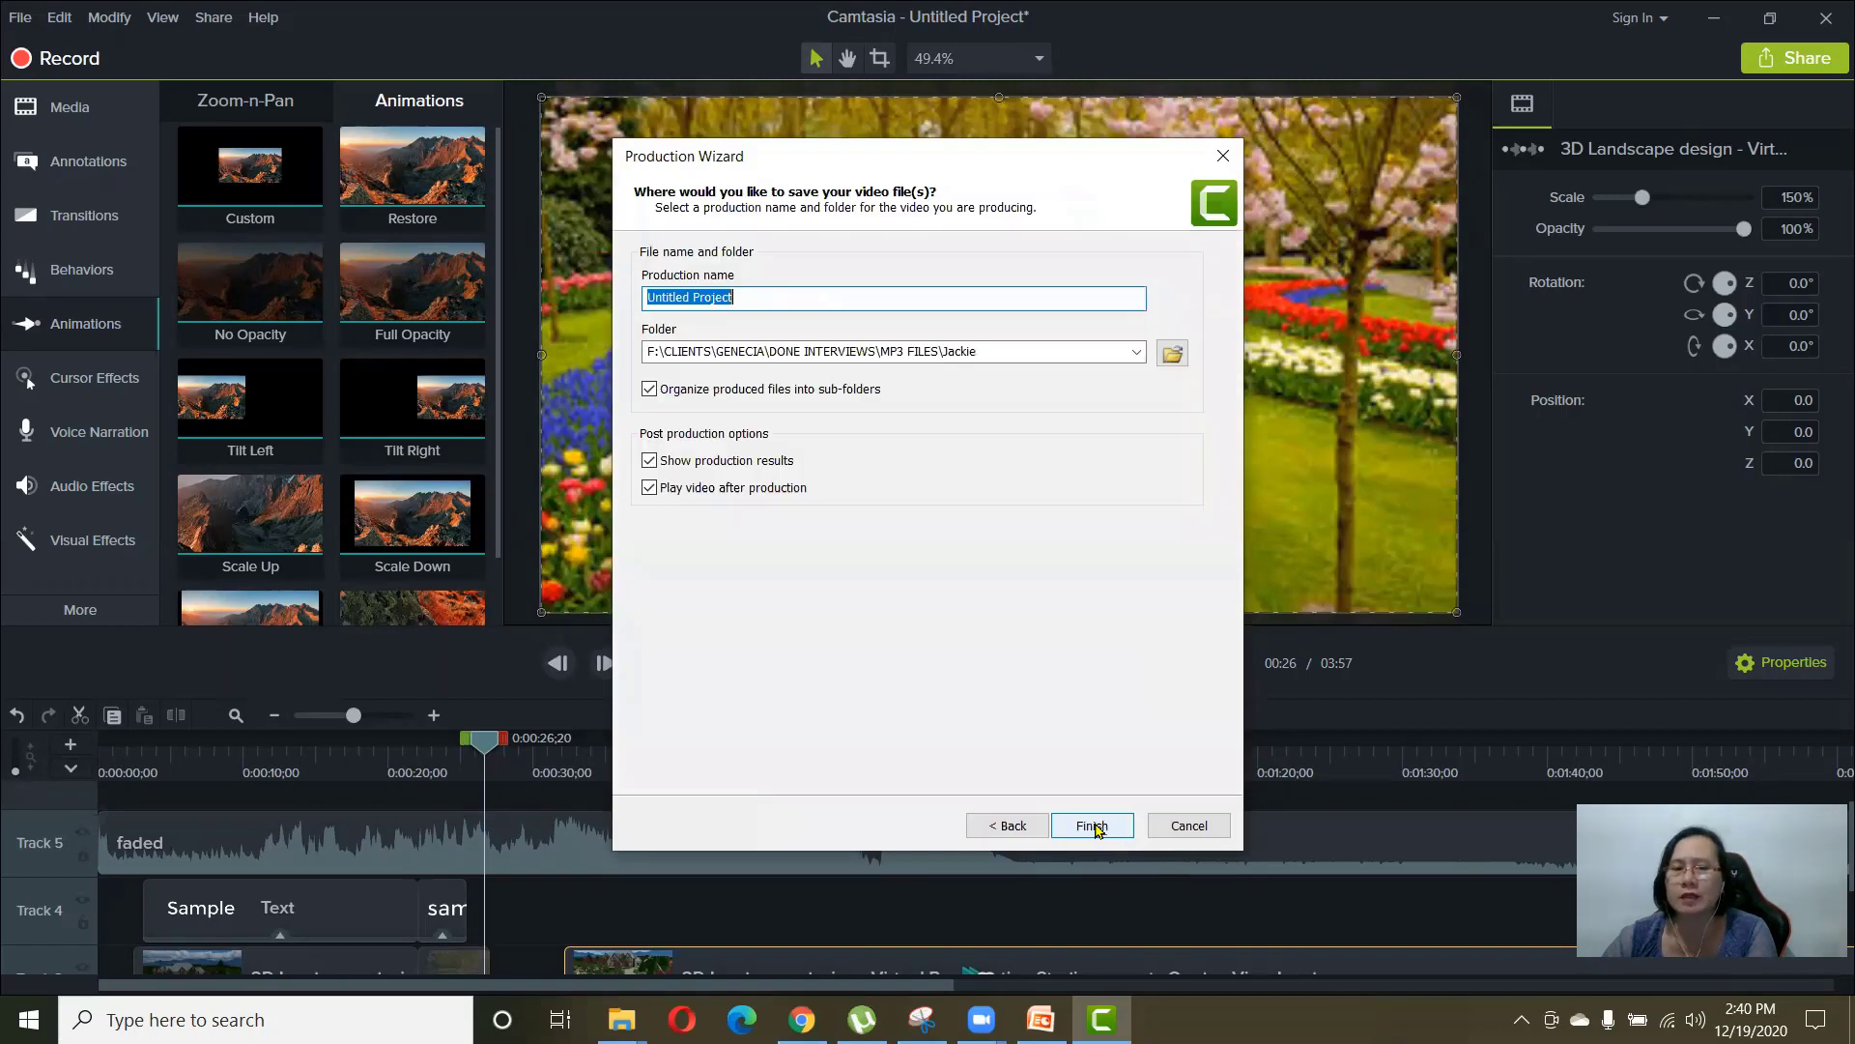
- Choose the CAMTASIA folder inside QUICKDESK ACADEMY on the Files-HDD (F:) drive as the save location
click(1171, 356)
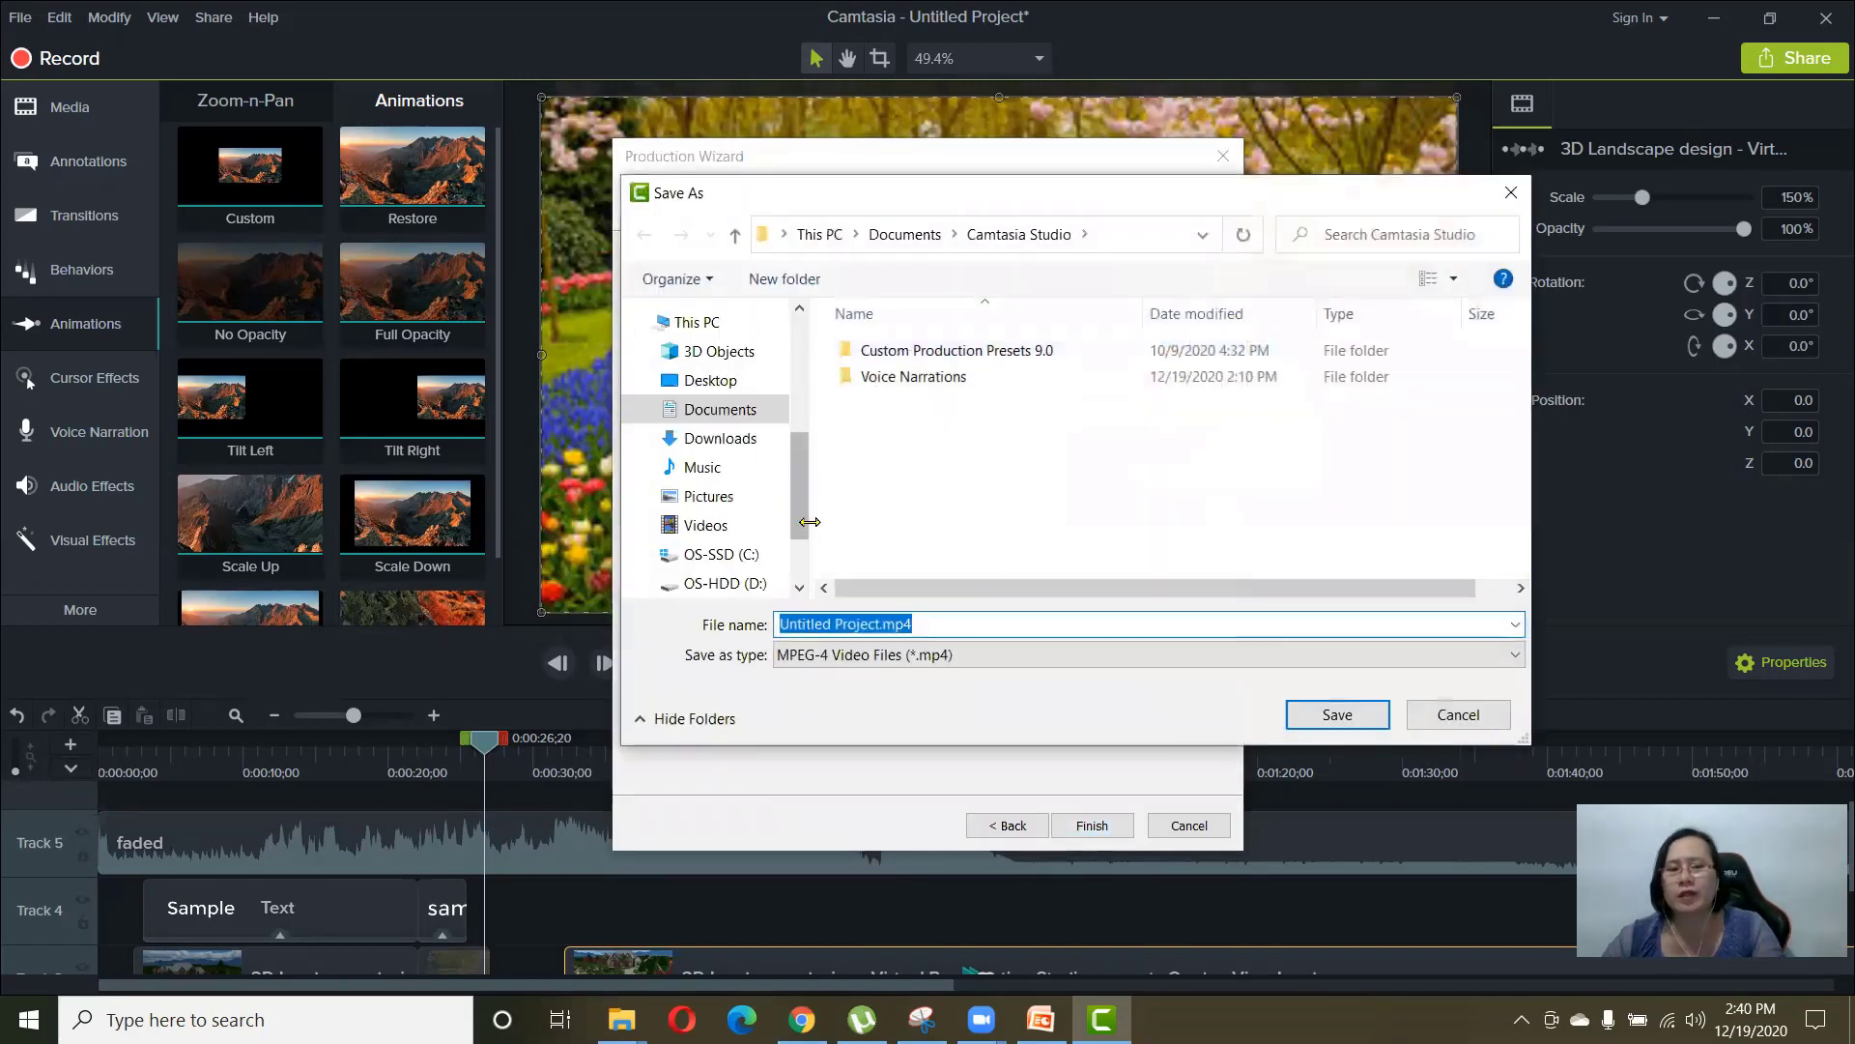
drag(799, 483, 799, 527)
click(759, 521)
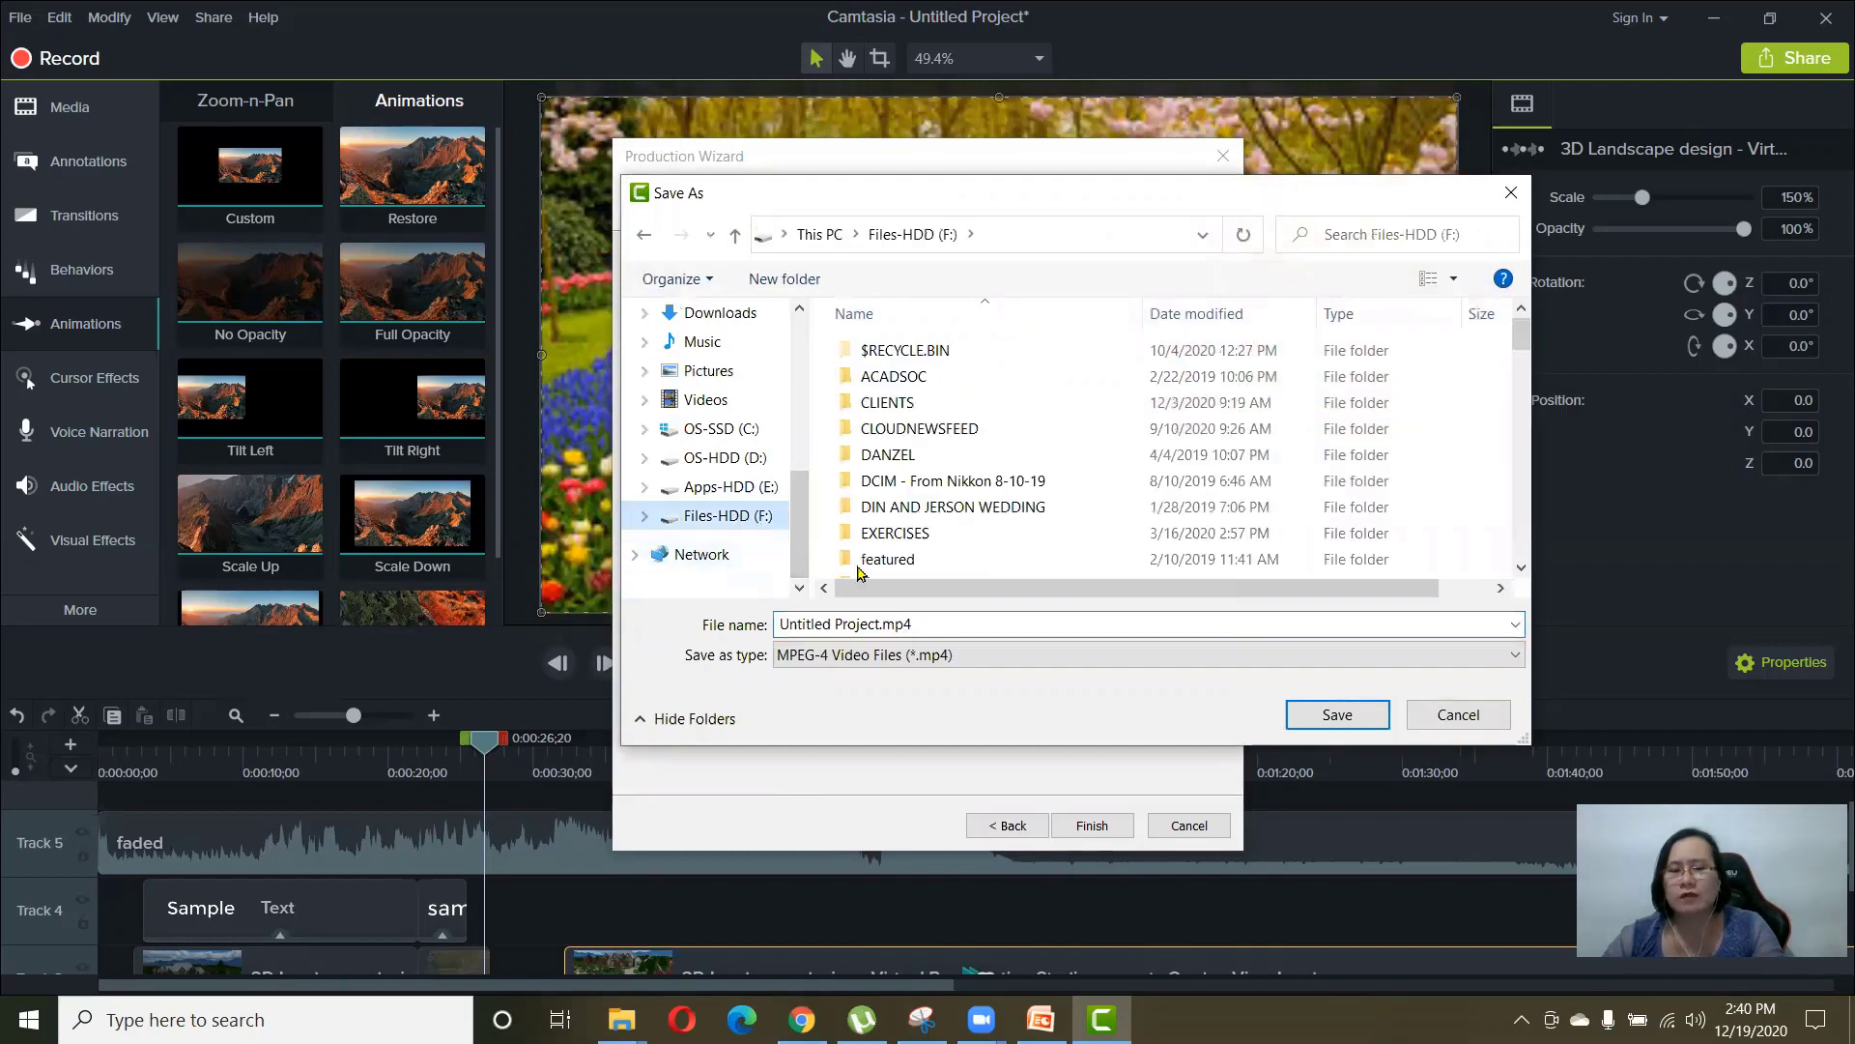
click(906, 481)
scroll(900, 485, down, 5)
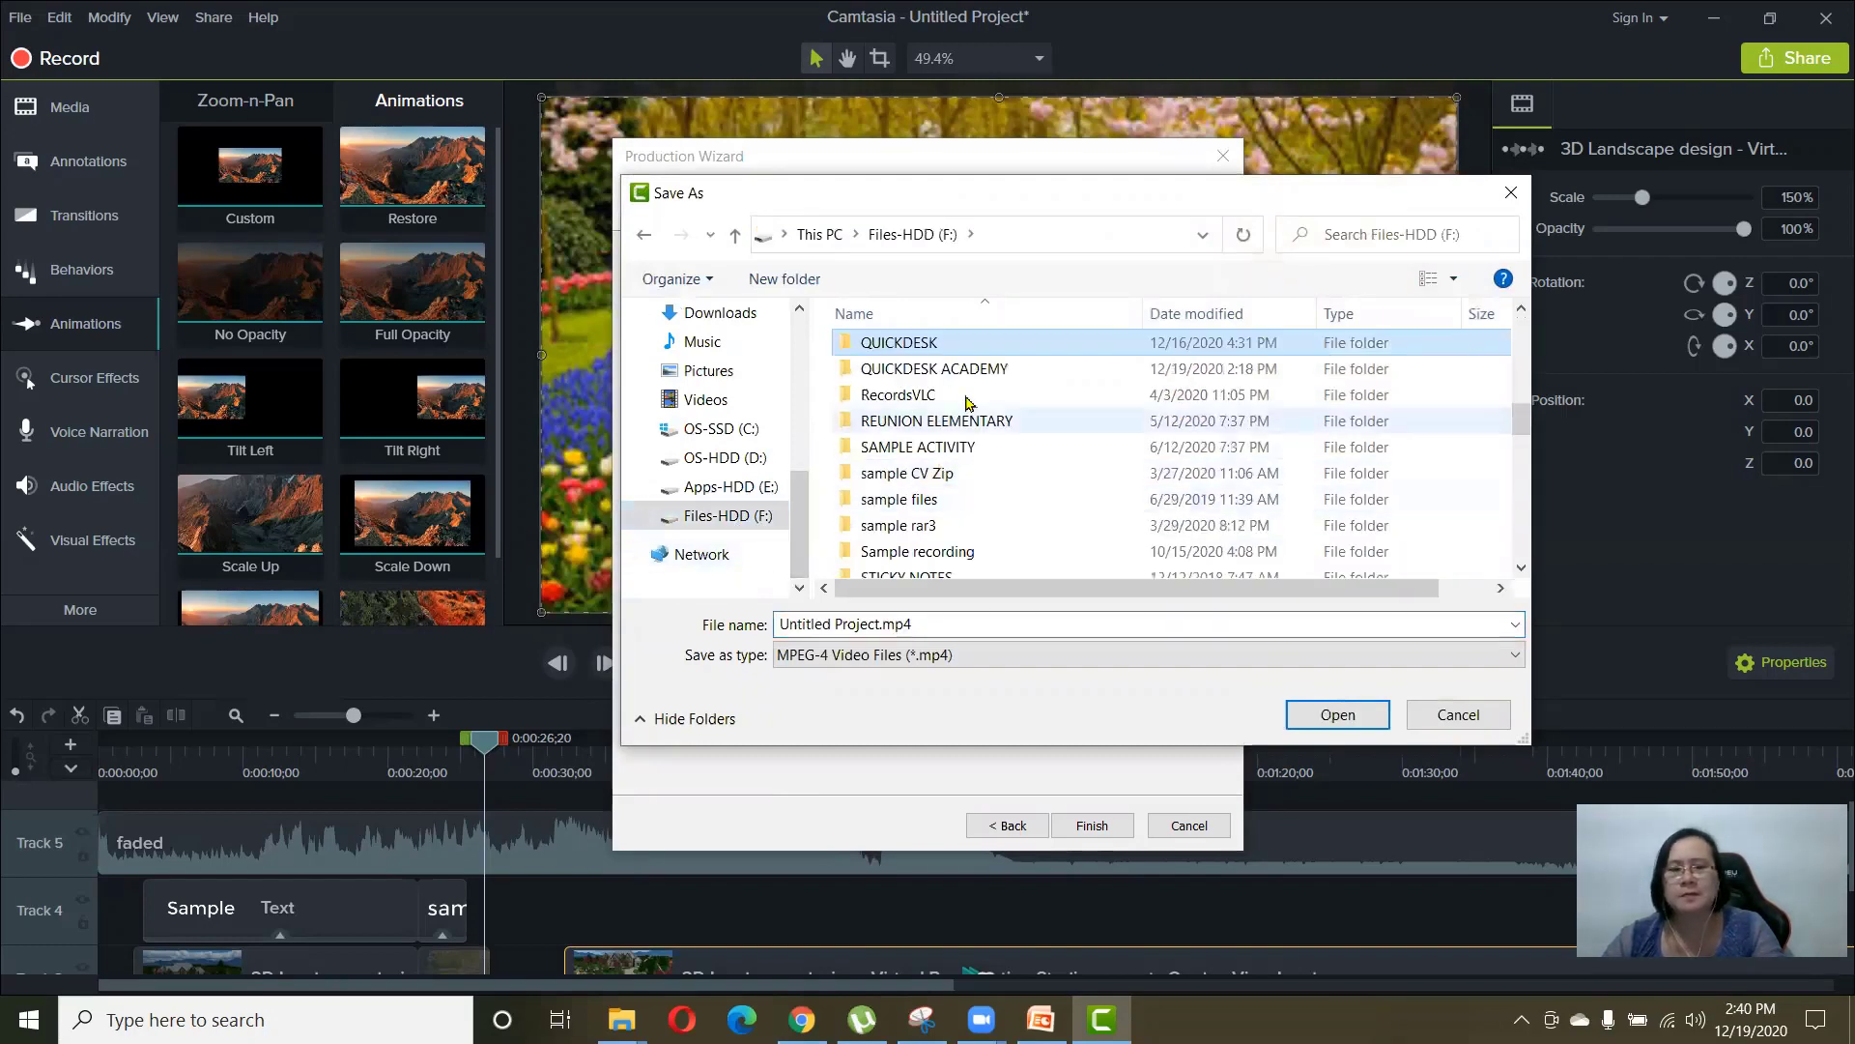
double_click(918, 376)
double_click(986, 402)
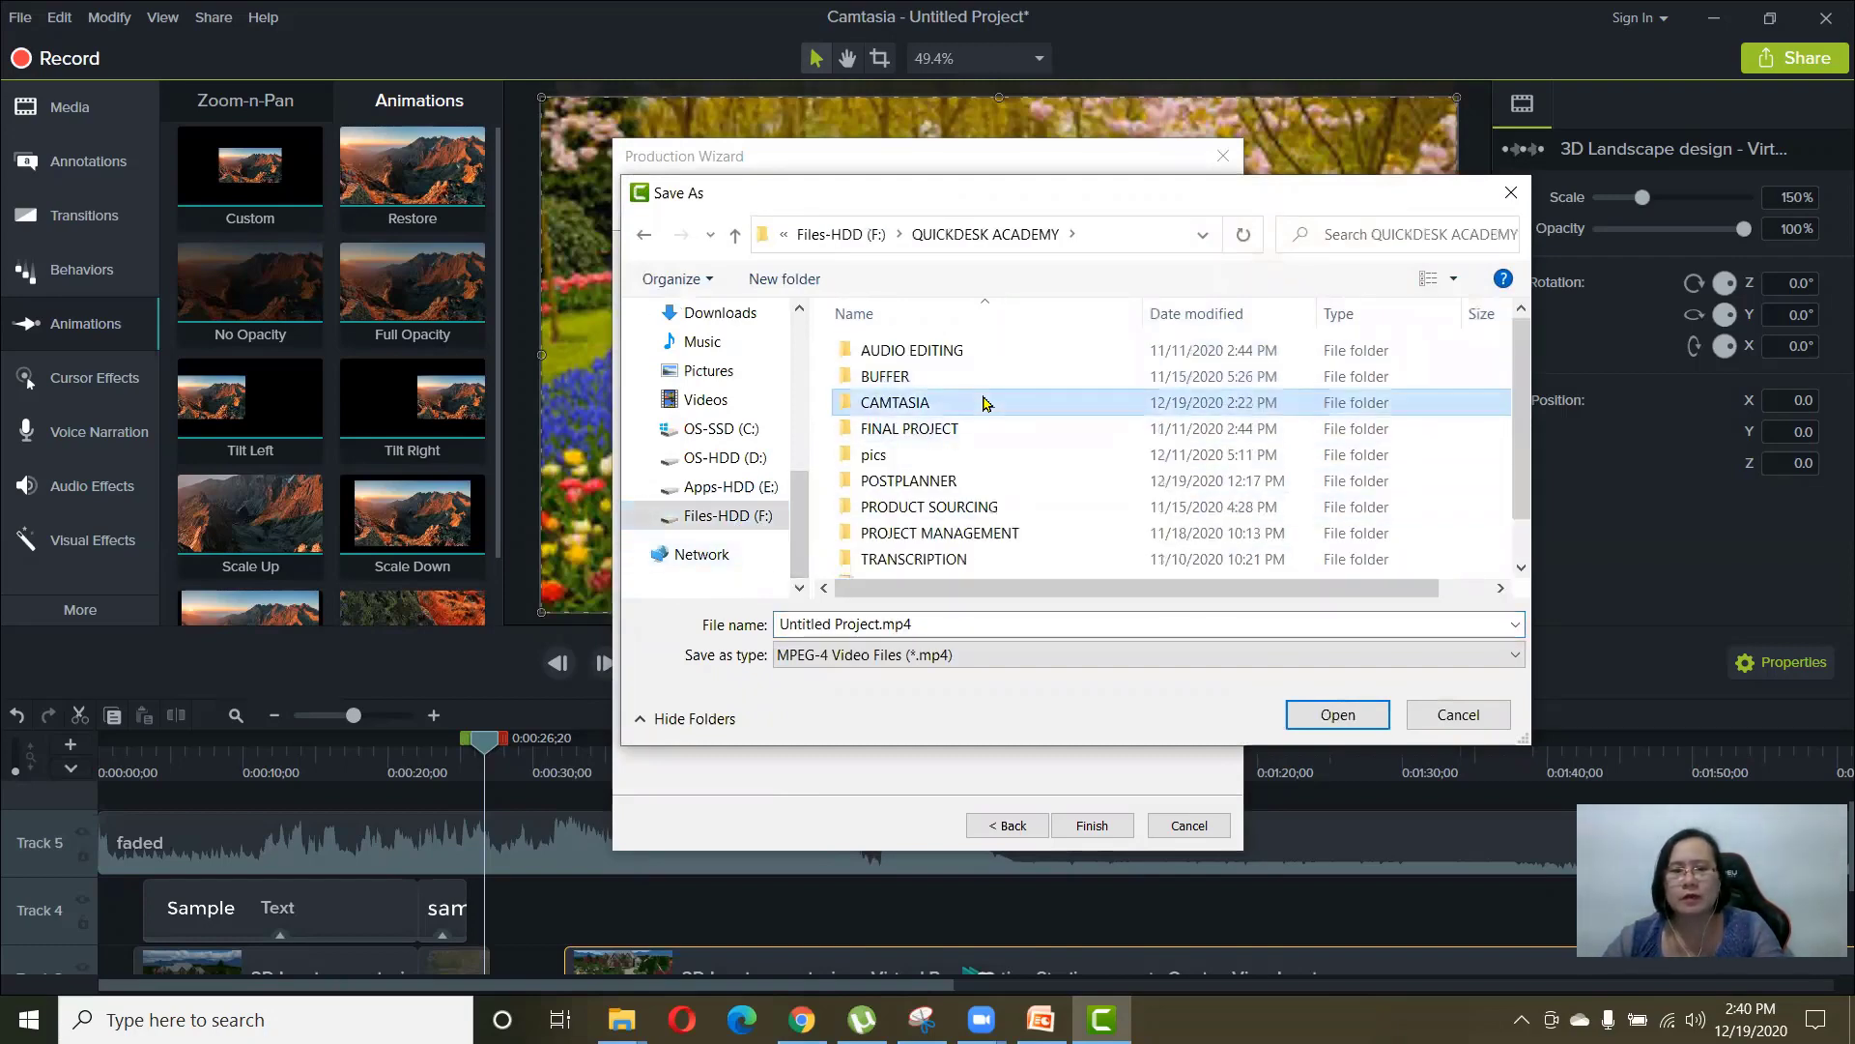
- Name the production tutorial, save the name and finish the wizard to render the video
click(973, 620)
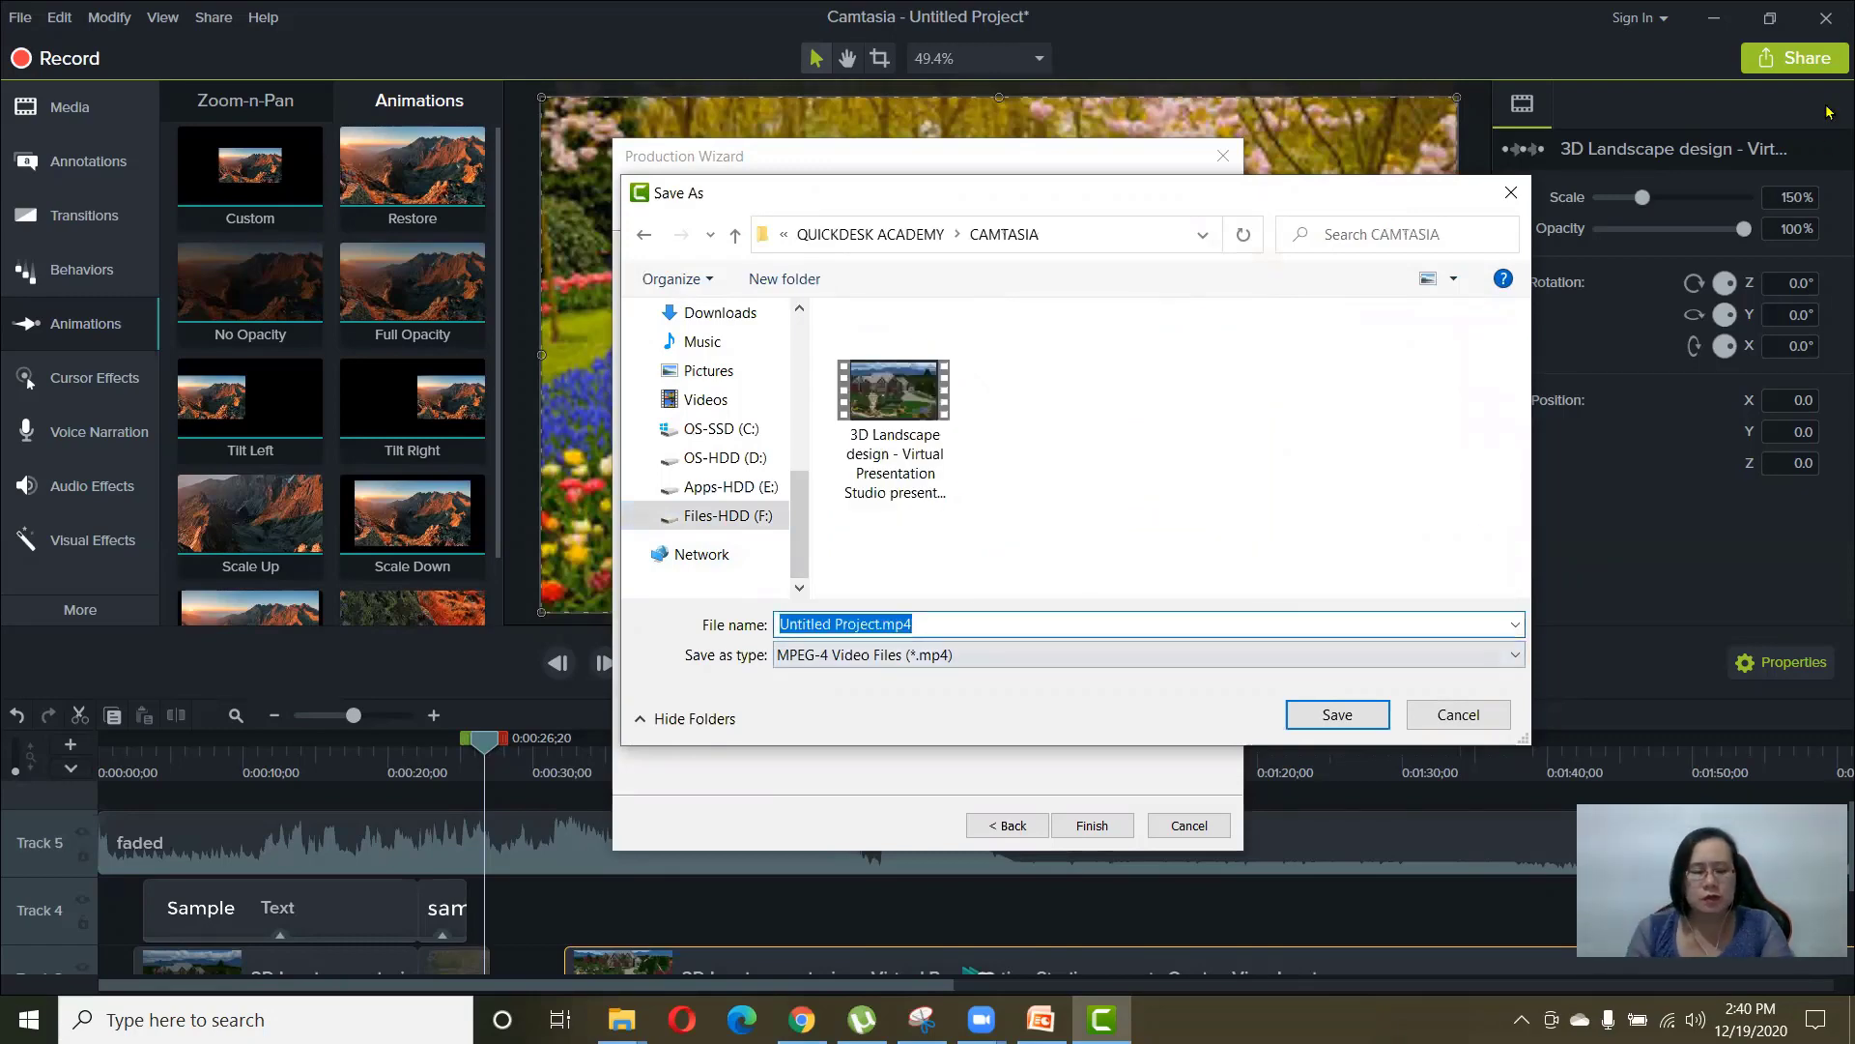
text(tutorial)
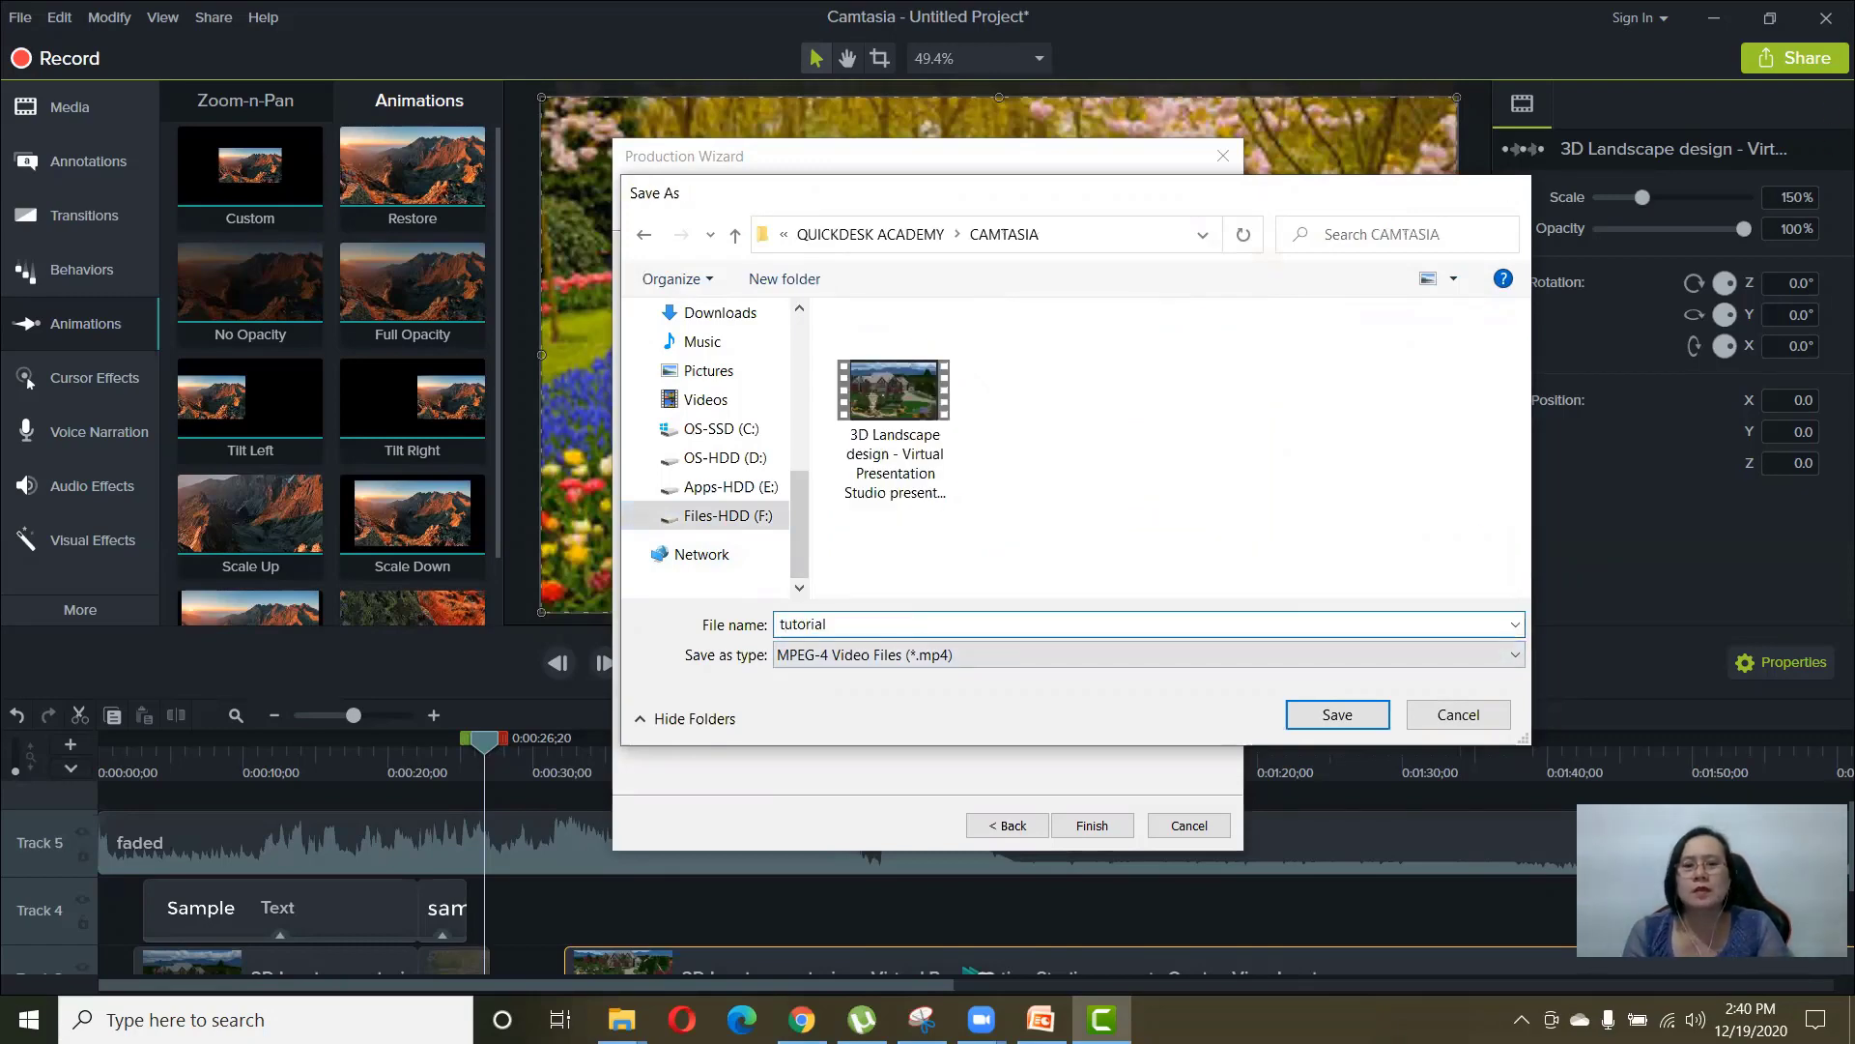
key(Return)
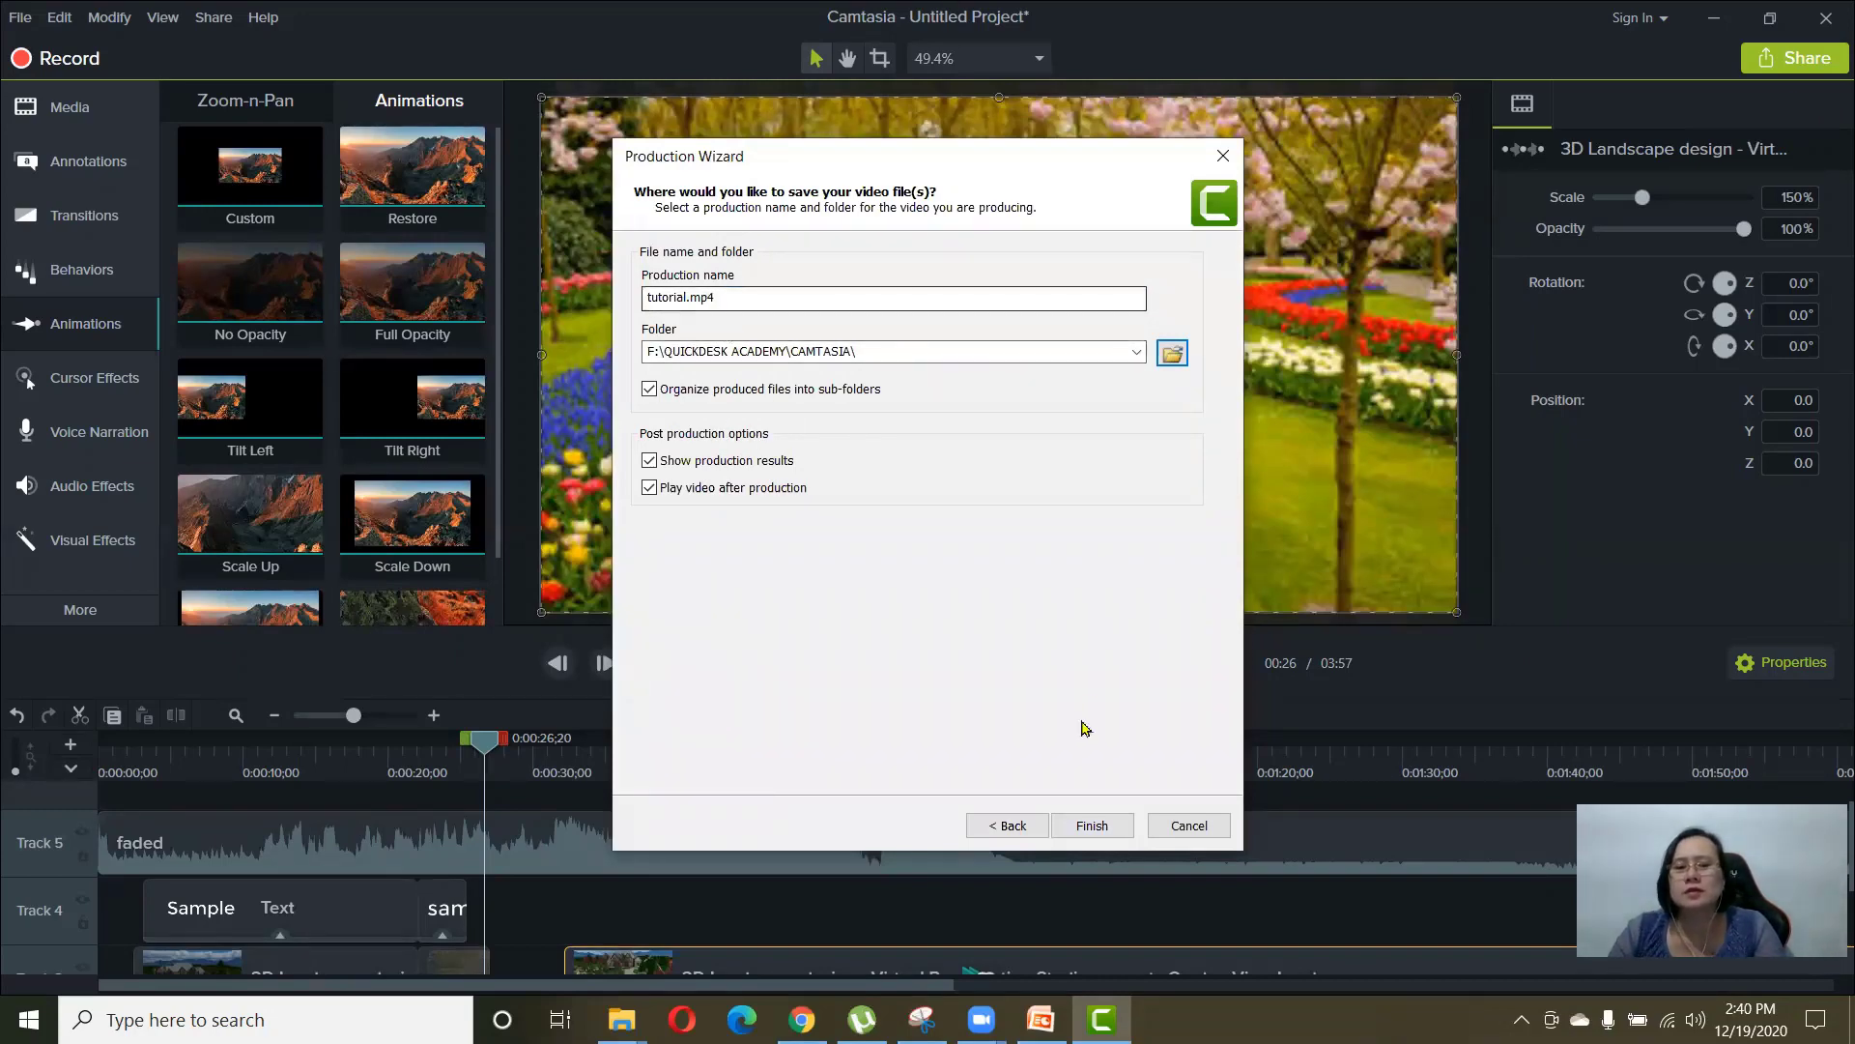
click(1092, 825)
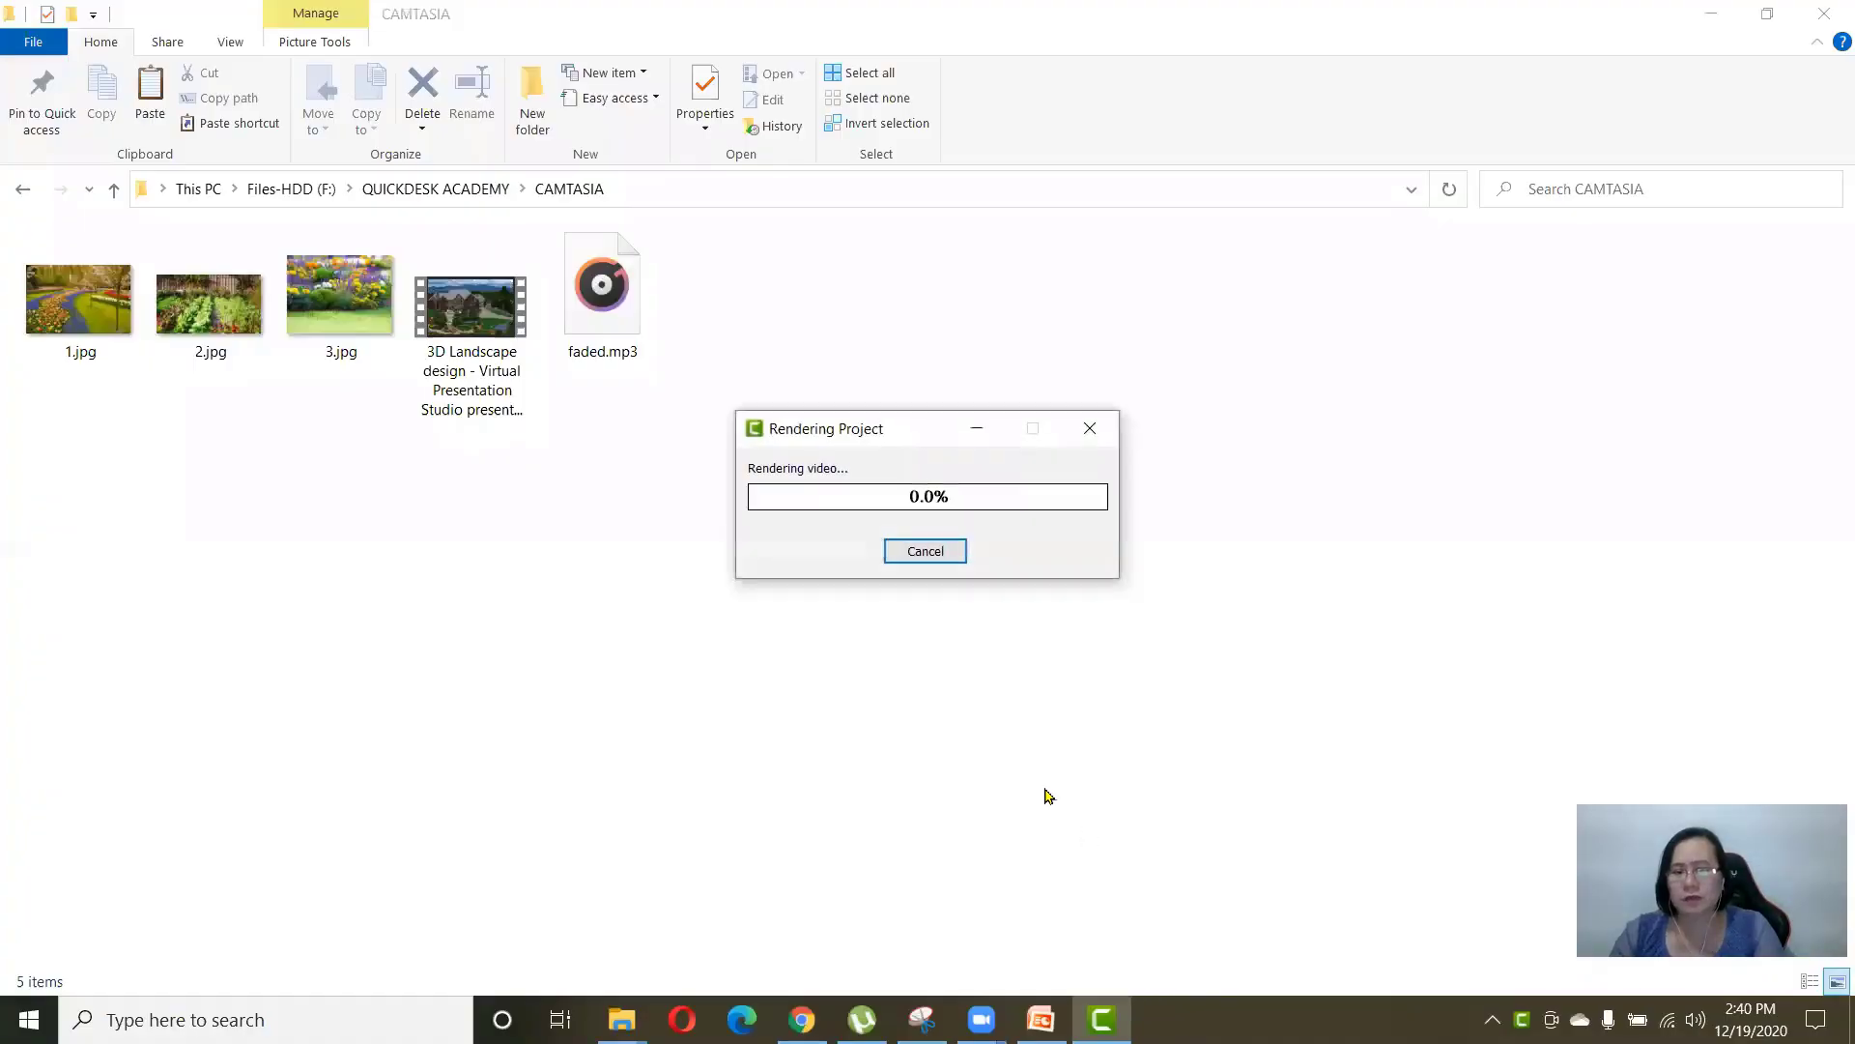